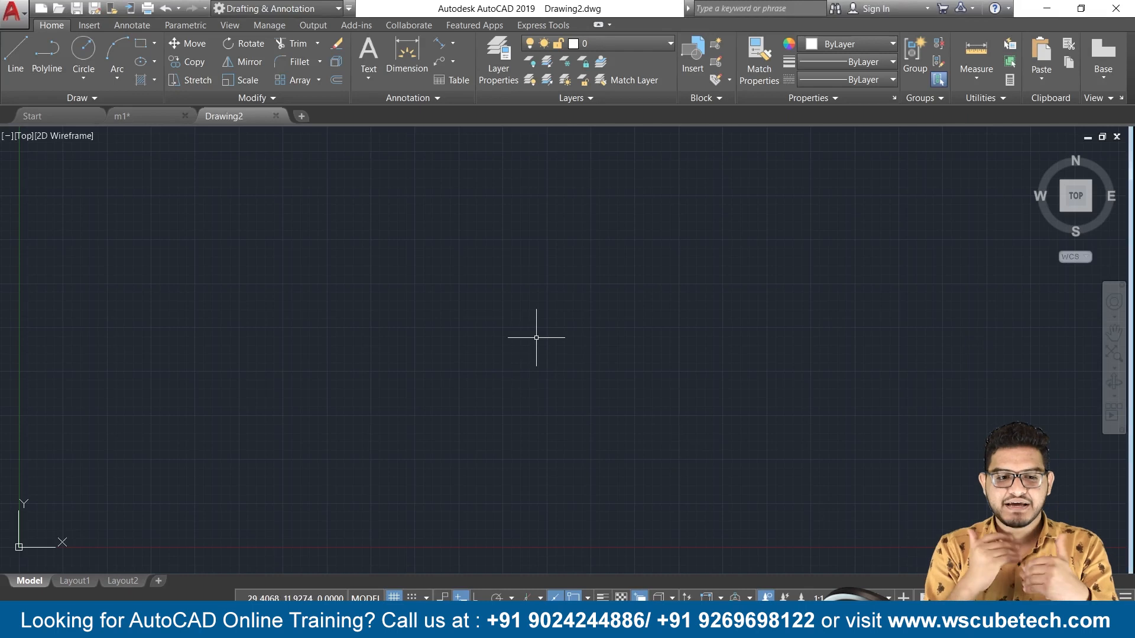
Step: Set the drawing's length precision to one decimal place (0.0) in the units settings
{"action": "type", "text": "un"}
{"action": "key", "text": "Return"}
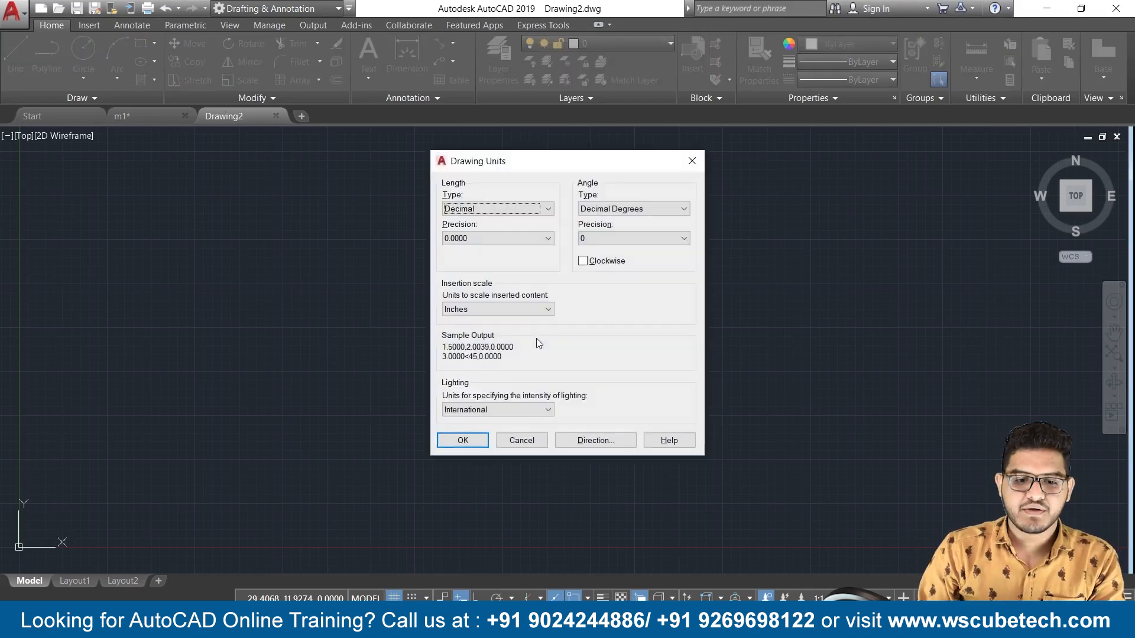
{"action": "left_click", "coordinate": [499, 238]}
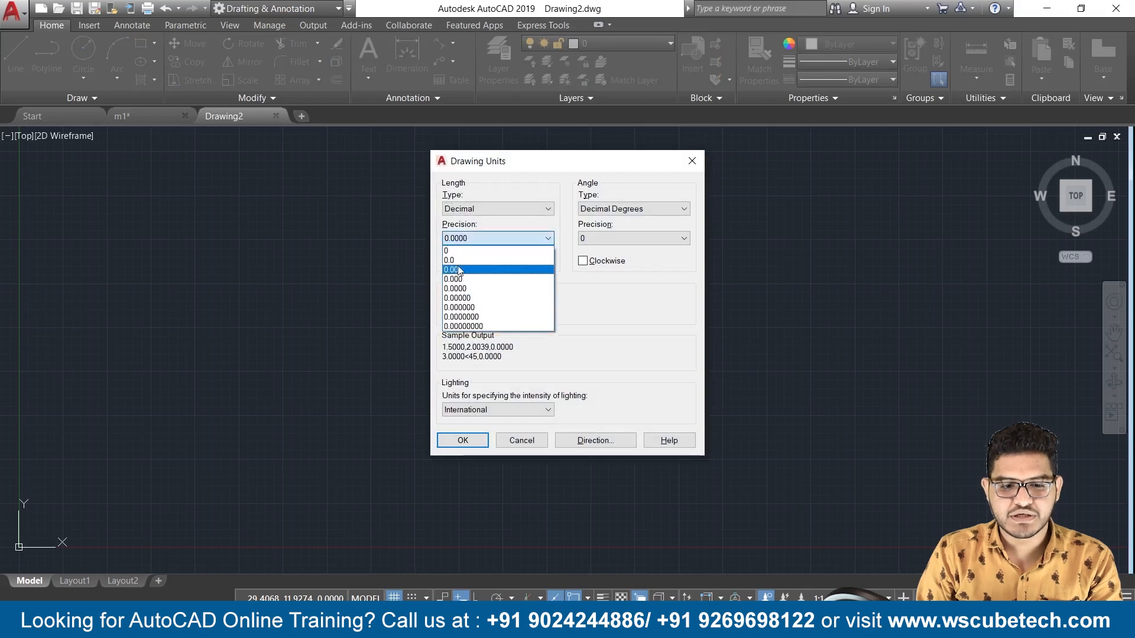
{"action": "left_click", "coordinate": [452, 260]}
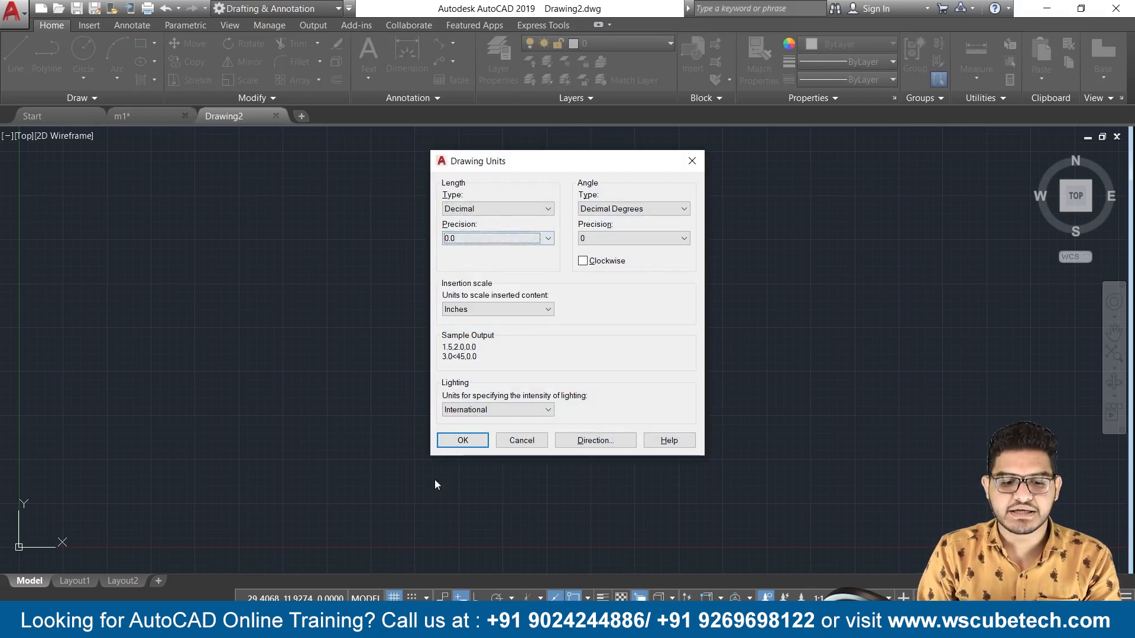
{"action": "left_click", "coordinate": [463, 441]}
Step: Switch to the exercise slide to look over the bracket's dimensions and return to AutoCAD
{"action": "key", "text": "alt+Tab"}
{"action": "key", "text": "alt+Tab"}
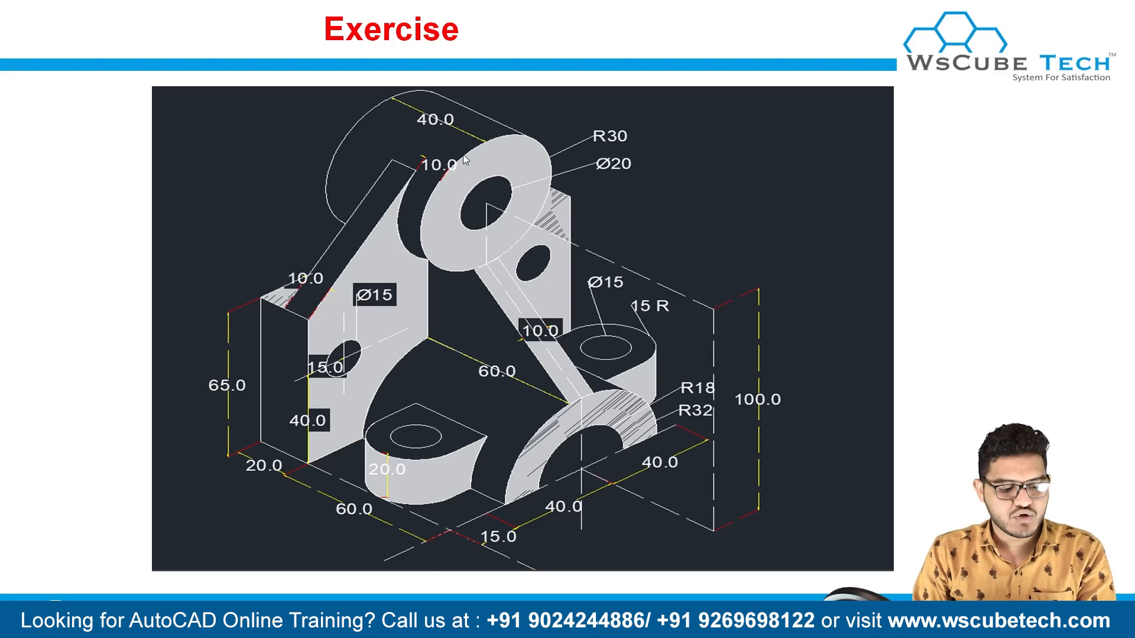
{"action": "key", "text": "alt+Tab"}
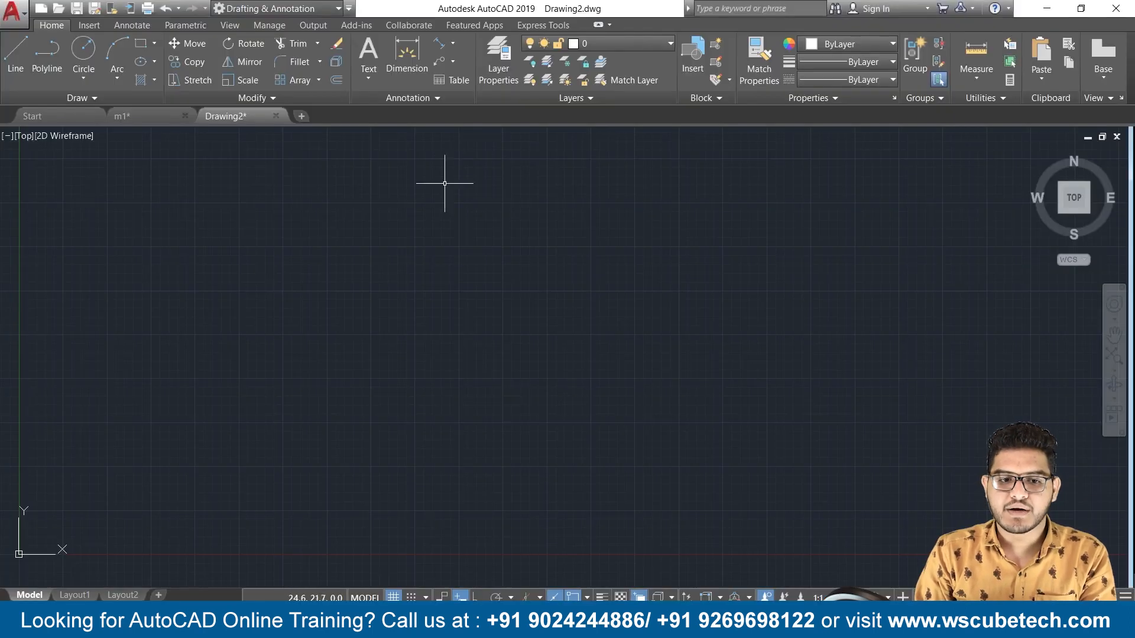
{"action": "type", "text": "rec"}
{"action": "key", "text": "Return"}
{"action": "left_click", "coordinate": [488, 227]}
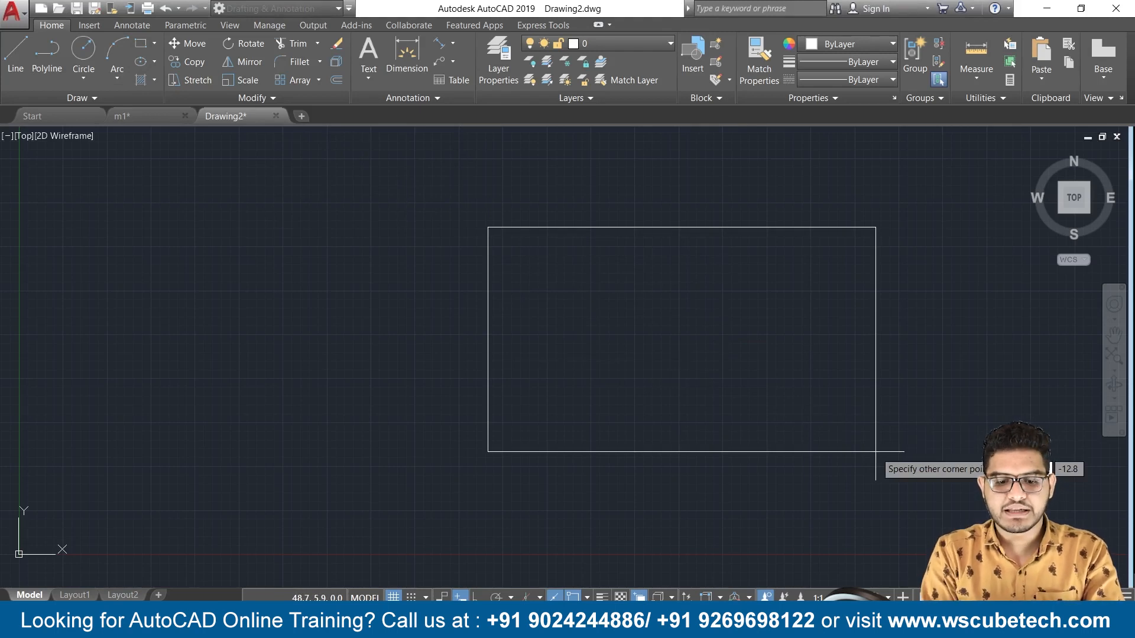
{"action": "key", "text": "Escape"}
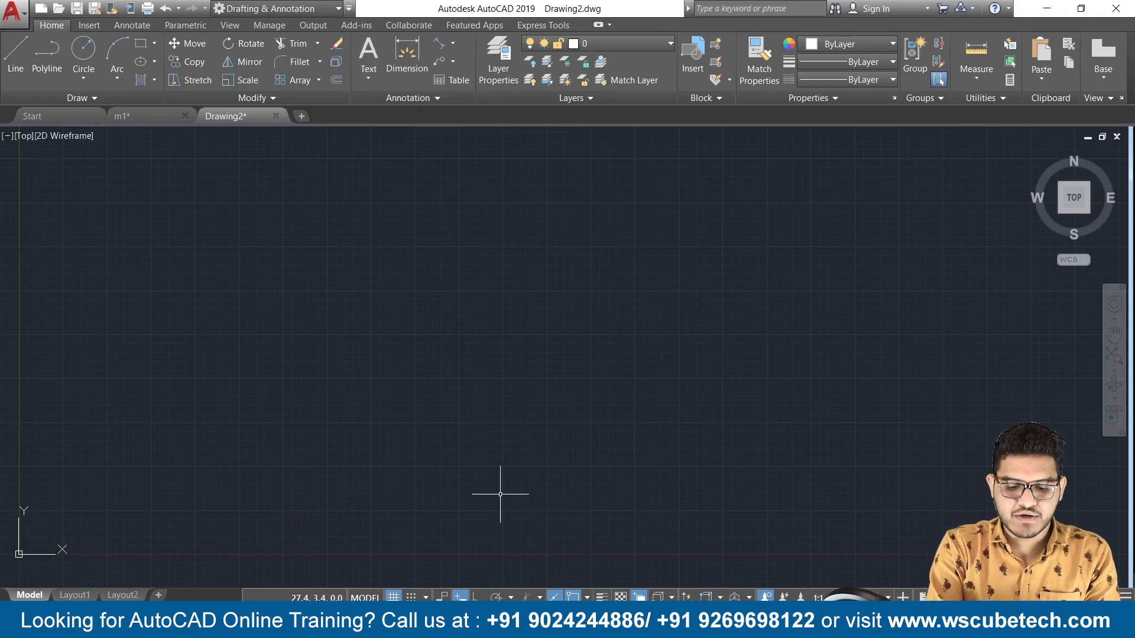
Step: Show the command line window, close it, and show it again
{"action": "key", "text": "ctrl+9"}
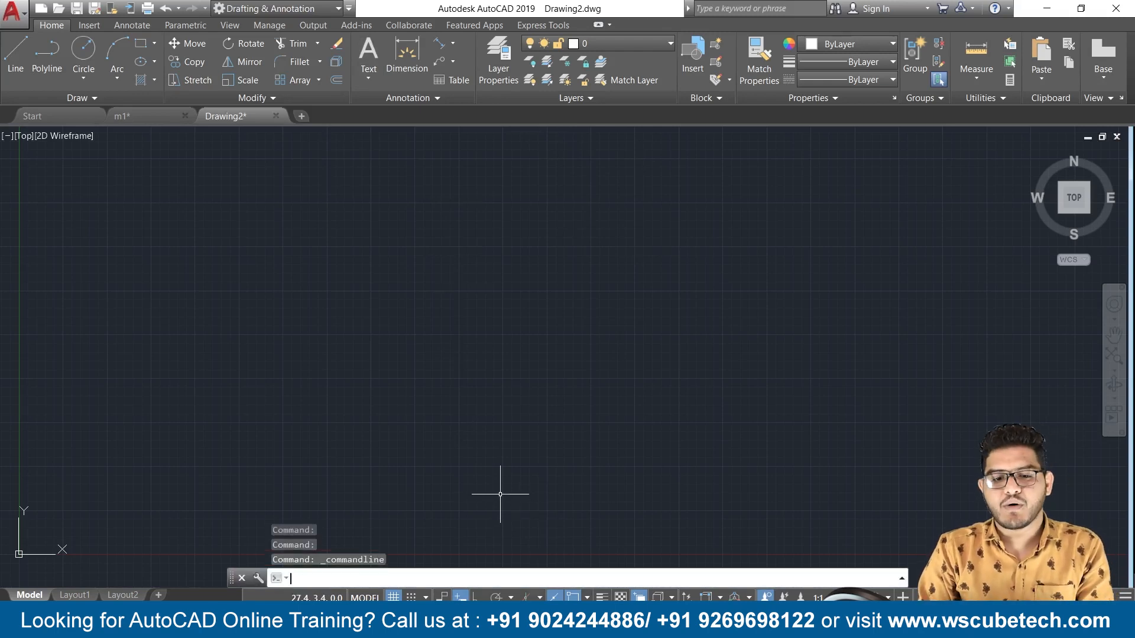
{"action": "key", "text": "ctrl+9"}
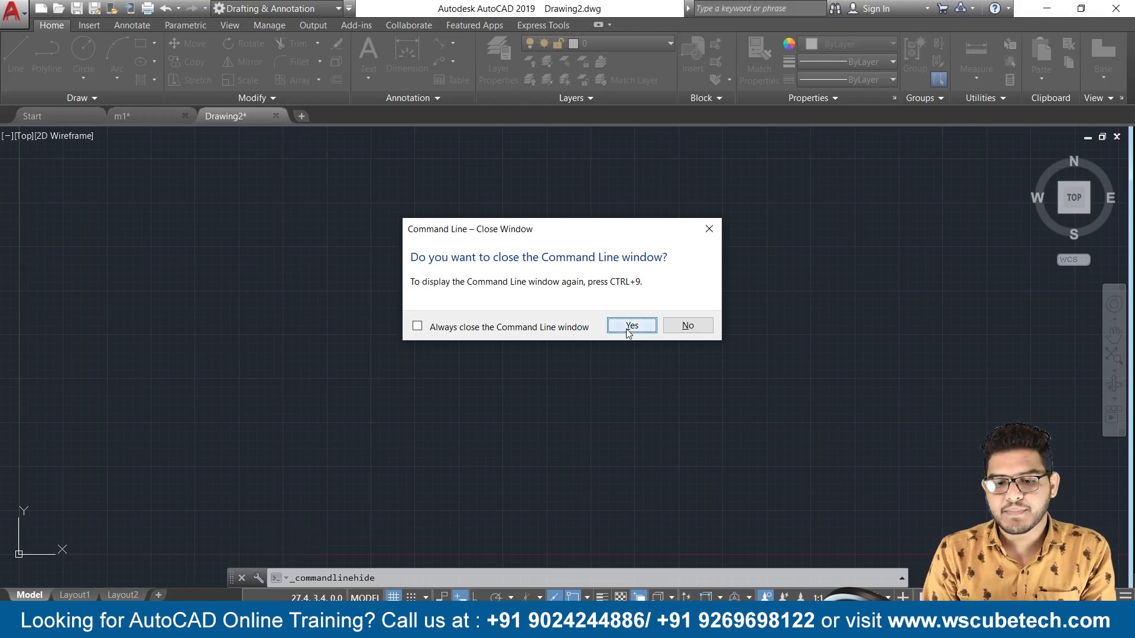
{"action": "left_click", "coordinate": [628, 331]}
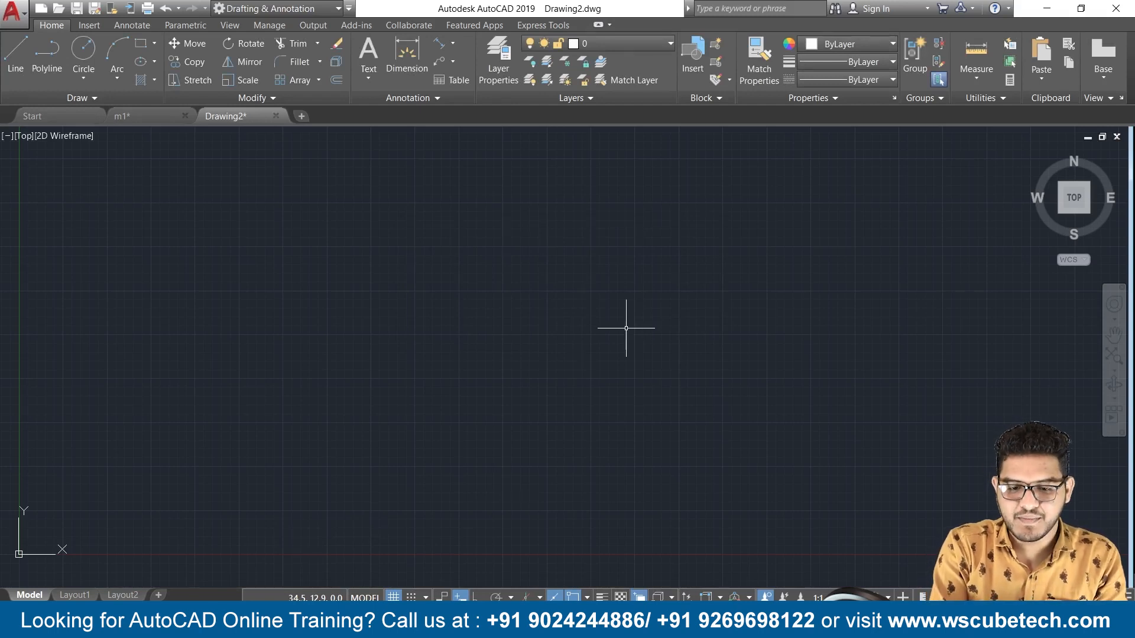
{"action": "key", "text": "ctrl+9"}
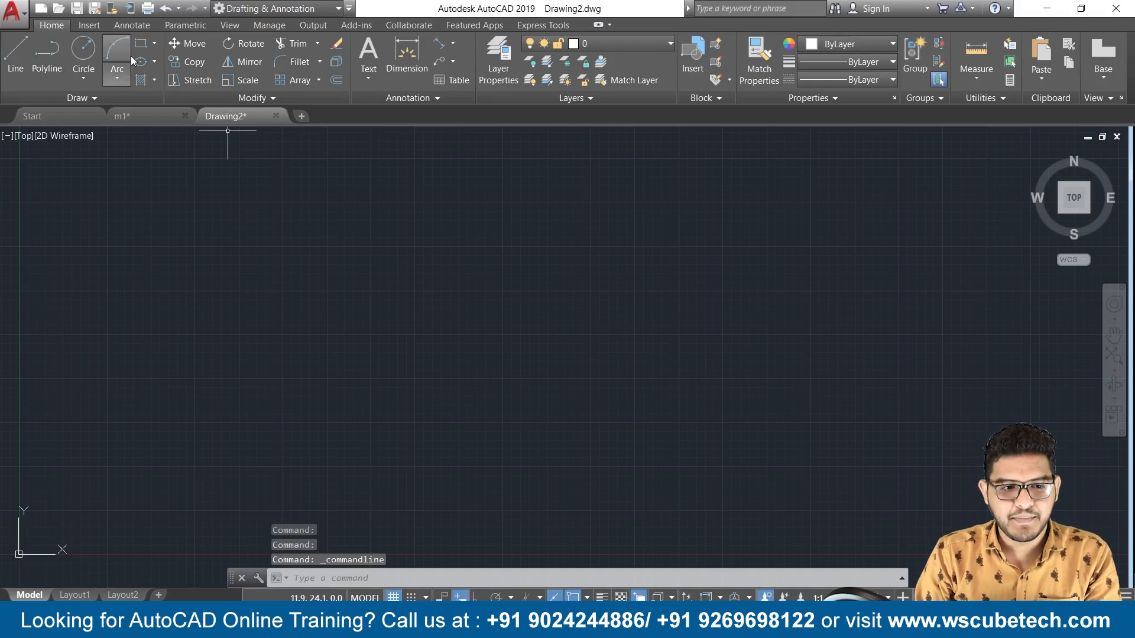
Step: Draw a rectangle by its dimensions, with a length of 100 and a width of 150
{"action": "left_click", "coordinate": [152, 45]}
{"action": "left_click", "coordinate": [476, 232]}
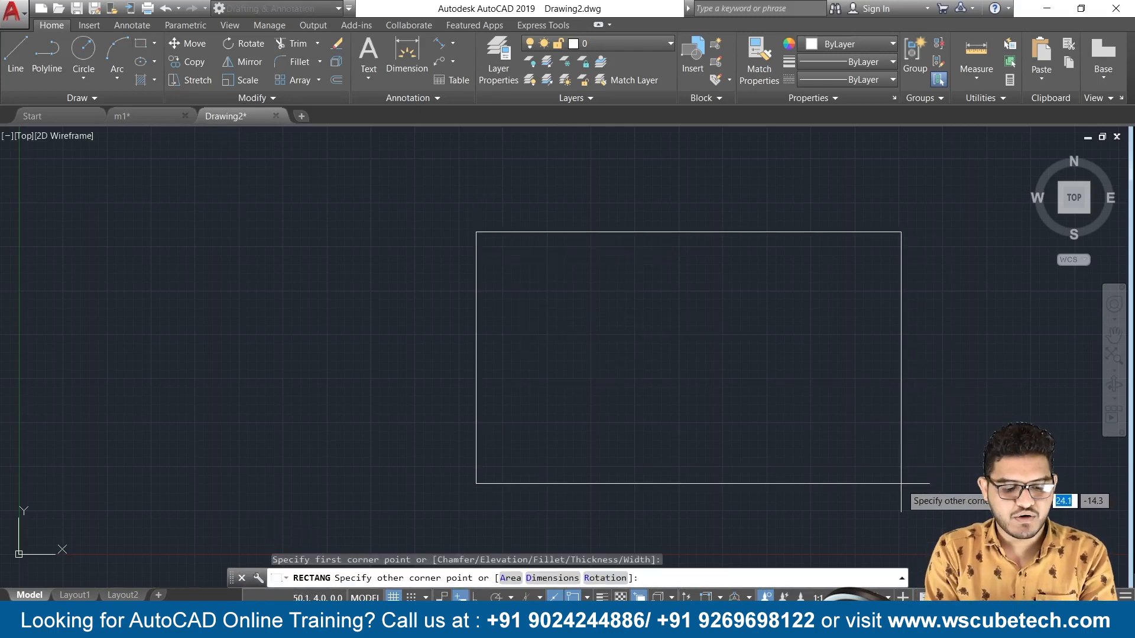
{"action": "type", "text": "d"}
{"action": "key", "text": "Return"}
{"action": "type", "text": "10"}
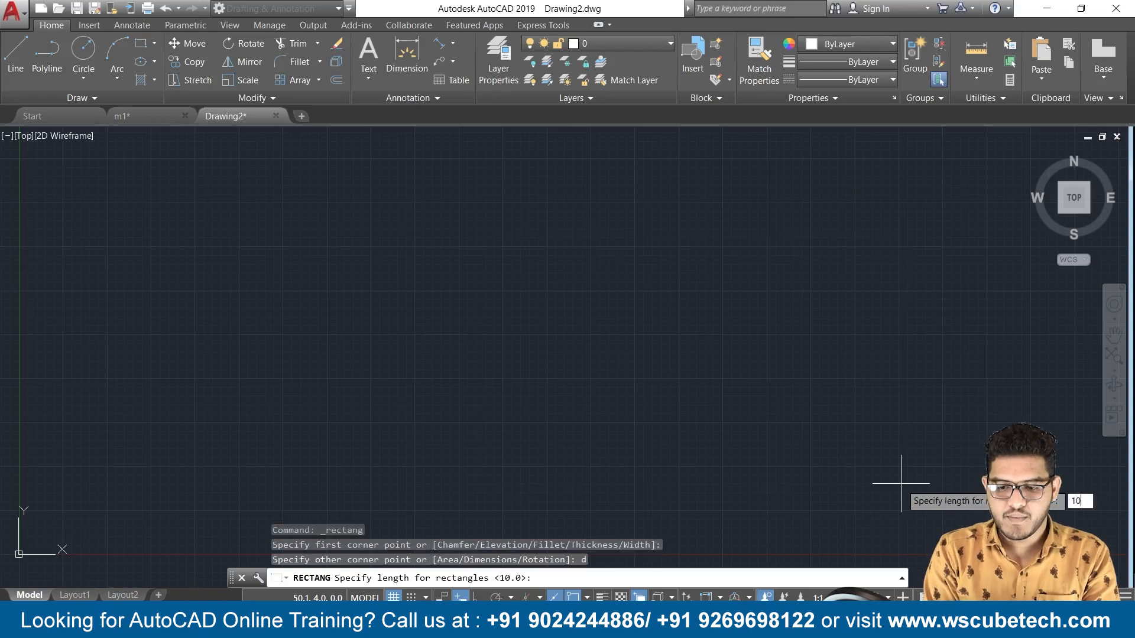
{"action": "type", "text": "0"}
{"action": "key", "text": "Return"}
{"action": "type", "text": "150"}
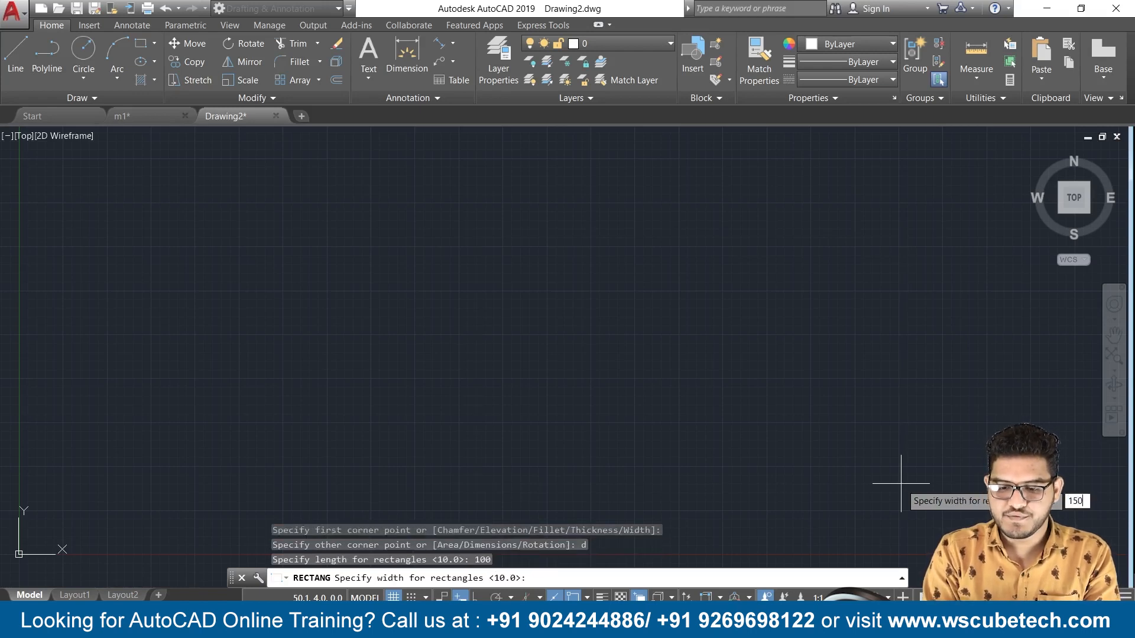
{"action": "key", "text": "Return"}
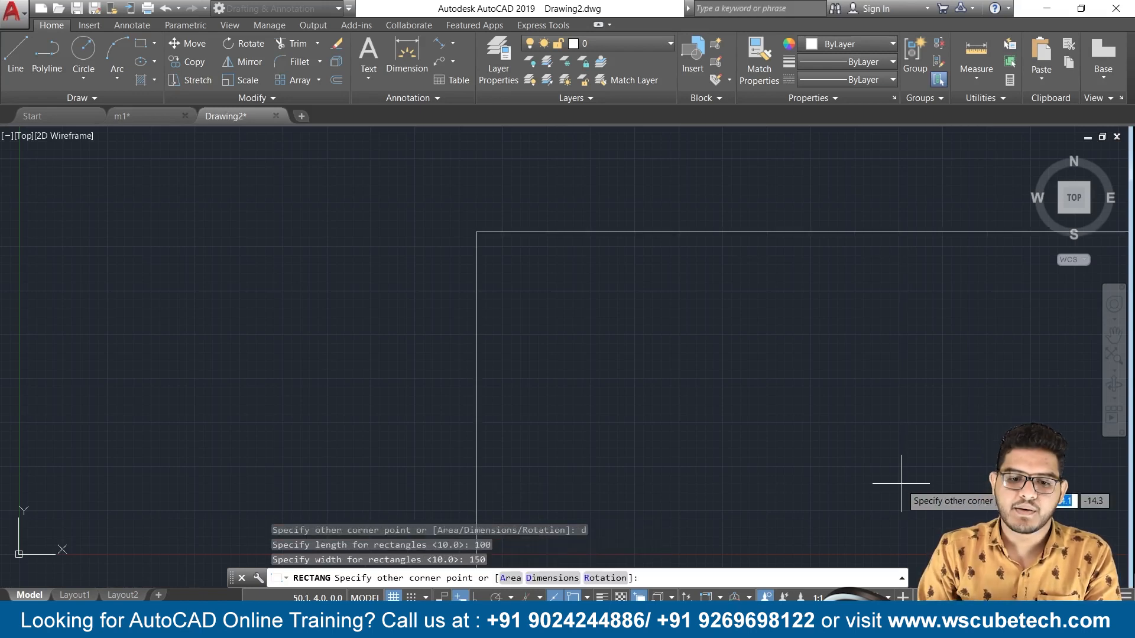
{"action": "left_click", "coordinate": [836, 411]}
Step: Move the UCS origin to an empty spot below and well to the left of the rectangle
{"action": "scroll", "coordinate": [811, 373], "scroll_direction": "down", "scroll_amount": 5}
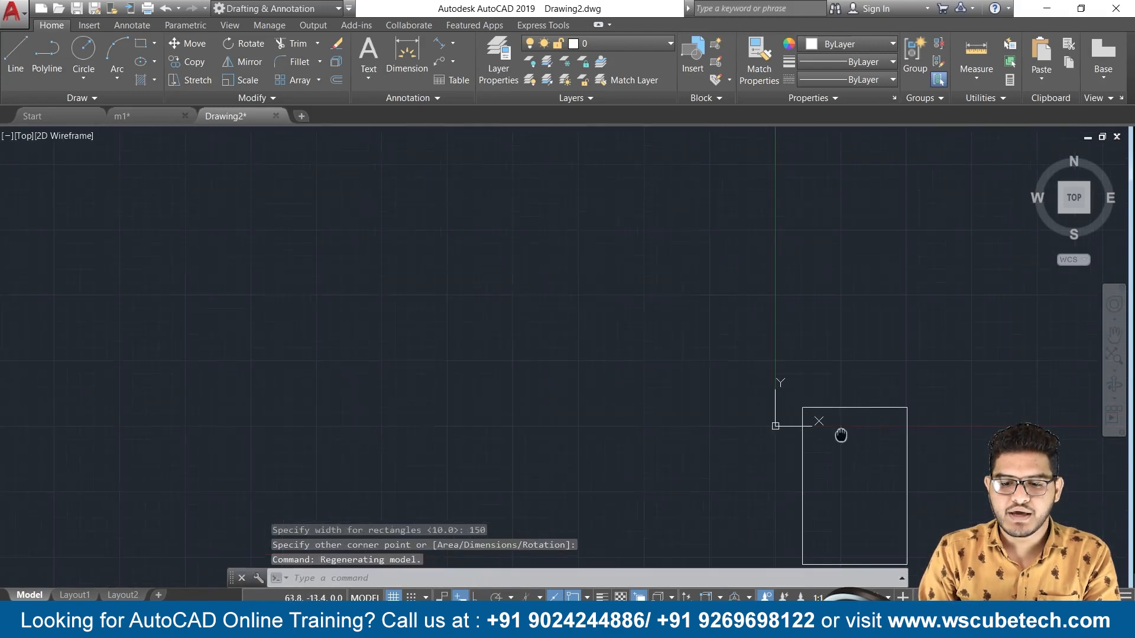
{"action": "middle_click_drag", "start_coordinate": [840, 434], "coordinate": [693, 318]}
{"action": "scroll", "coordinate": [712, 332], "scroll_direction": "up", "scroll_amount": 4}
{"action": "mouse_move", "coordinate": [710, 390]}
{"action": "middle_mouse_down"}
{"action": "mouse_move", "coordinate": [716, 316]}
{"action": "mouse_move", "coordinate": [718, 328]}
{"action": "middle_mouse_up"}
{"action": "left_click", "coordinate": [512, 182]}
{"action": "left_click", "coordinate": [513, 182]}
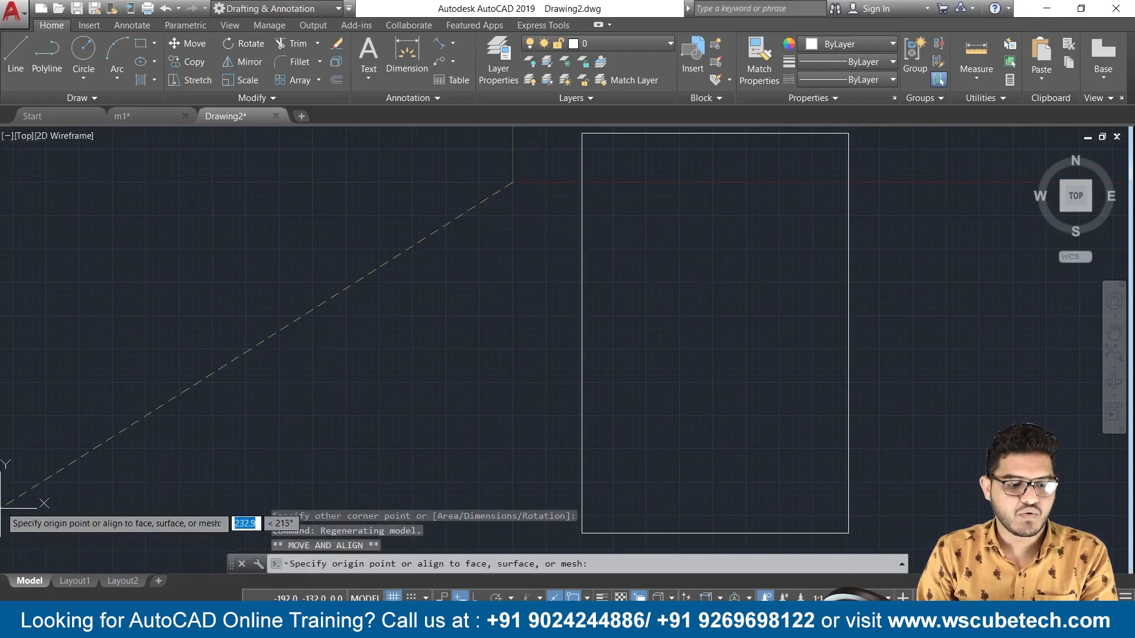
{"action": "left_click", "coordinate": [24, 557]}
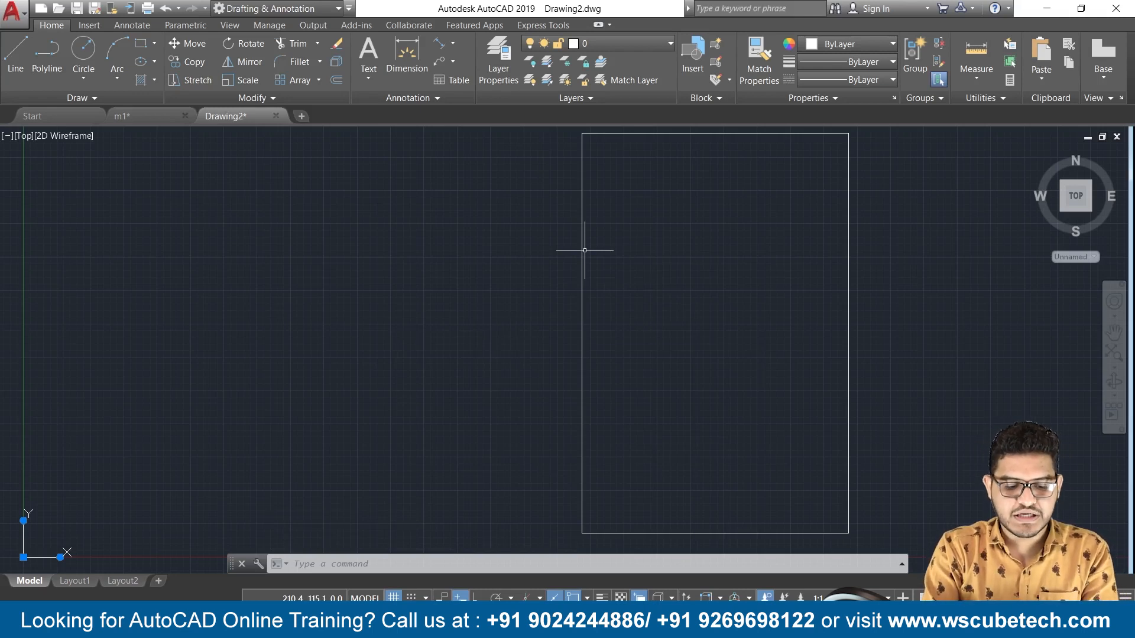
Step: Attach the reference image m1.PNG to the left of the rectangle, scaled slightly shorter than the rectangle, and inspect its dimensions
{"action": "type", "text": "IAT"}
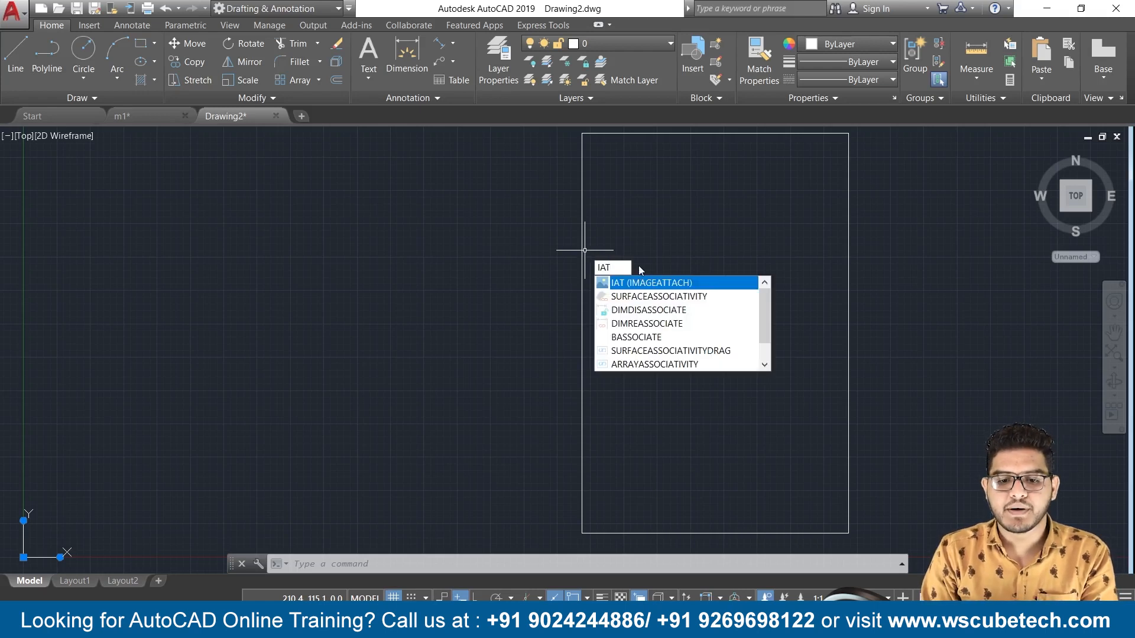
{"action": "left_click", "coordinate": [643, 282]}
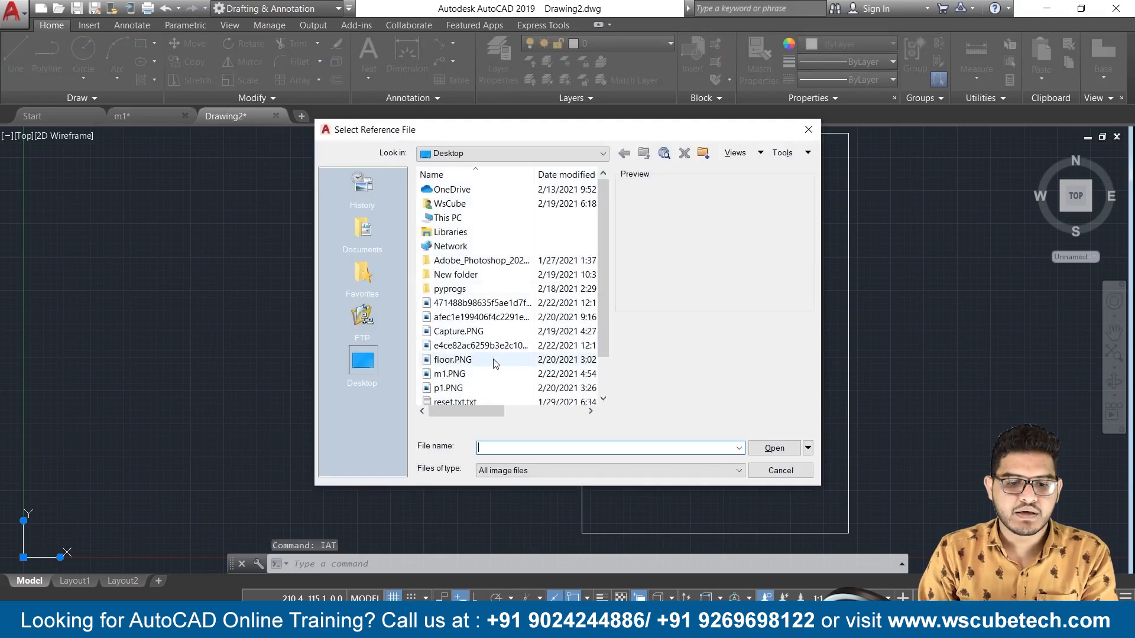
{"action": "left_click", "coordinate": [449, 374]}
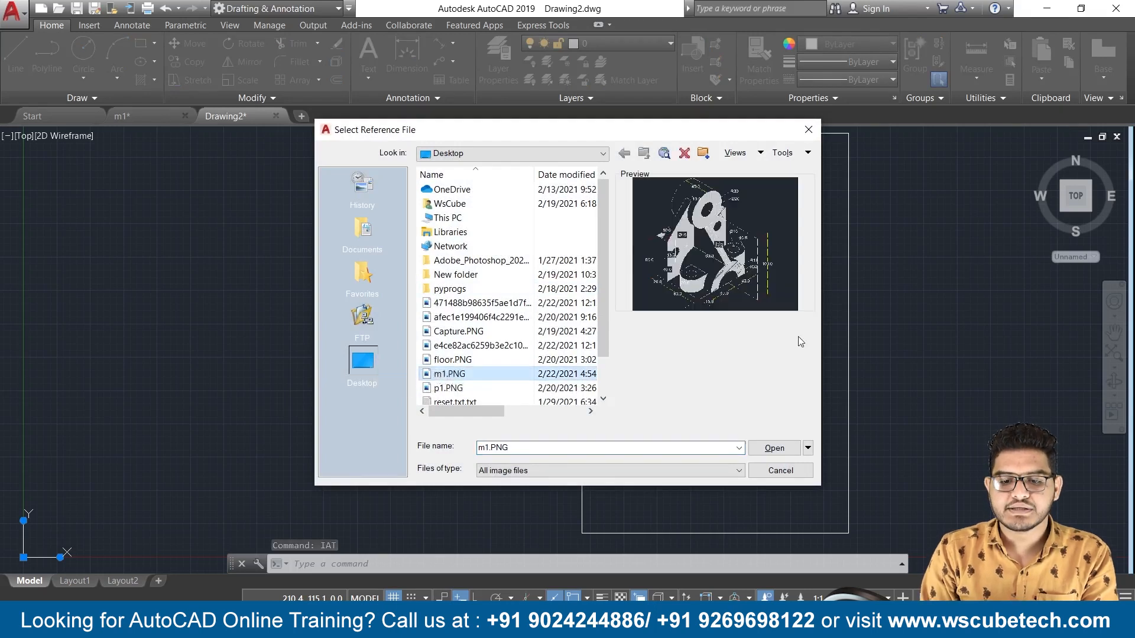
{"action": "left_click", "coordinate": [774, 448]}
{"action": "left_click", "coordinate": [583, 418]}
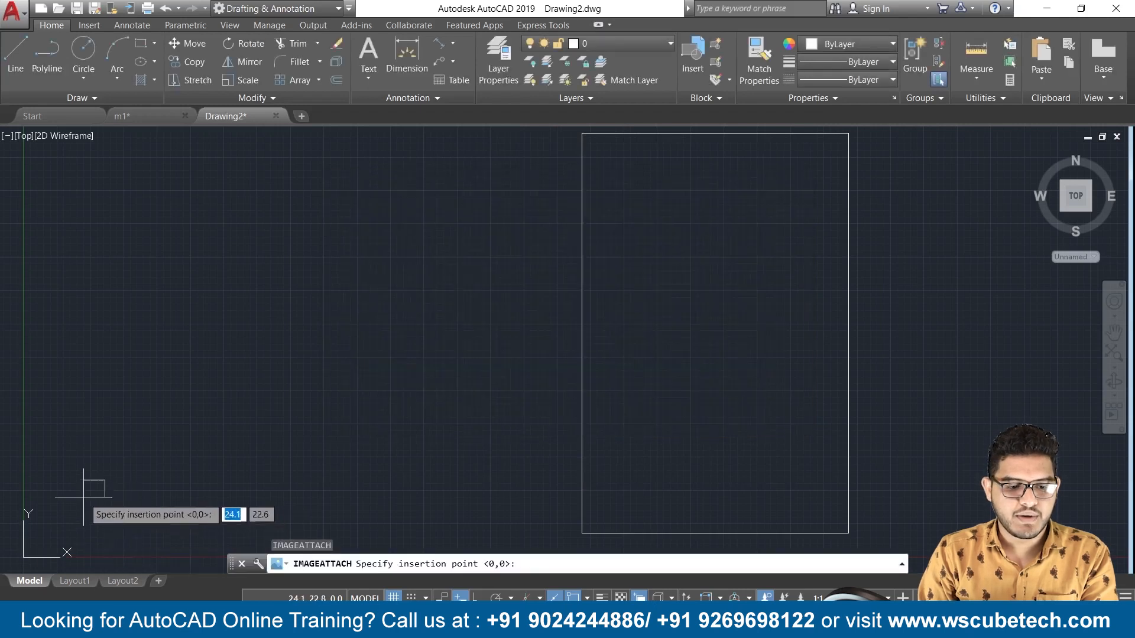
{"action": "left_click", "coordinate": [83, 516]}
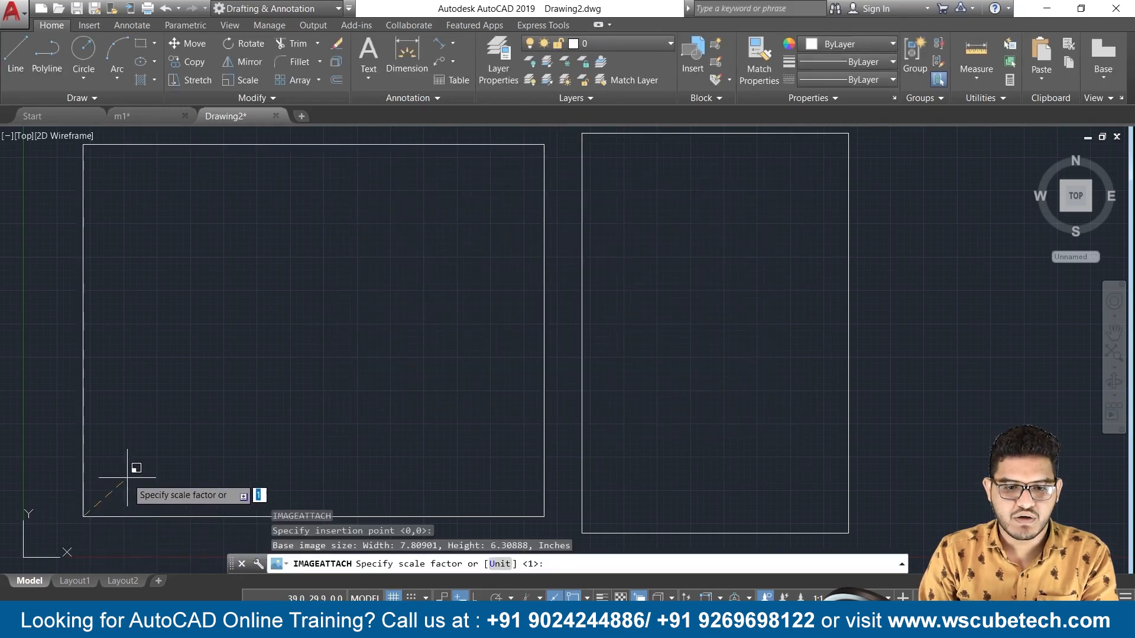
{"action": "left_click", "coordinate": [131, 469]}
{"action": "mouse_move", "coordinate": [292, 440]}
{"action": "middle_mouse_down"}
{"action": "mouse_move", "coordinate": [328, 341]}
{"action": "mouse_move", "coordinate": [323, 402]}
{"action": "middle_mouse_up"}
{"action": "scroll", "coordinate": [323, 396], "scroll_direction": "up", "scroll_amount": 2}
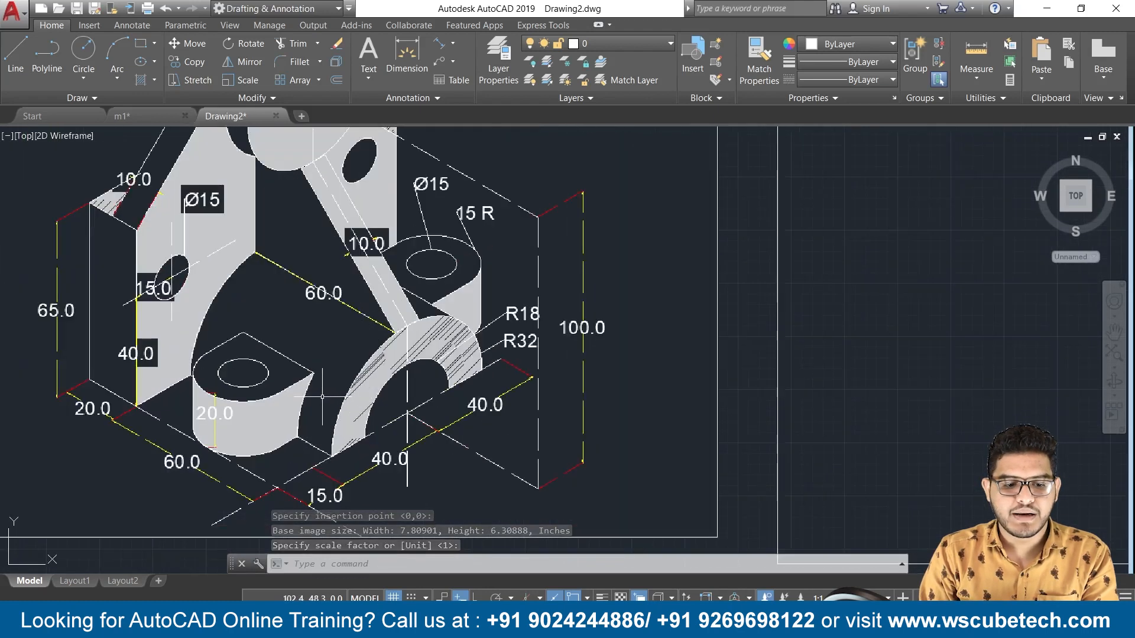
{"action": "middle_click_drag", "start_coordinate": [329, 368], "coordinate": [422, 388]}
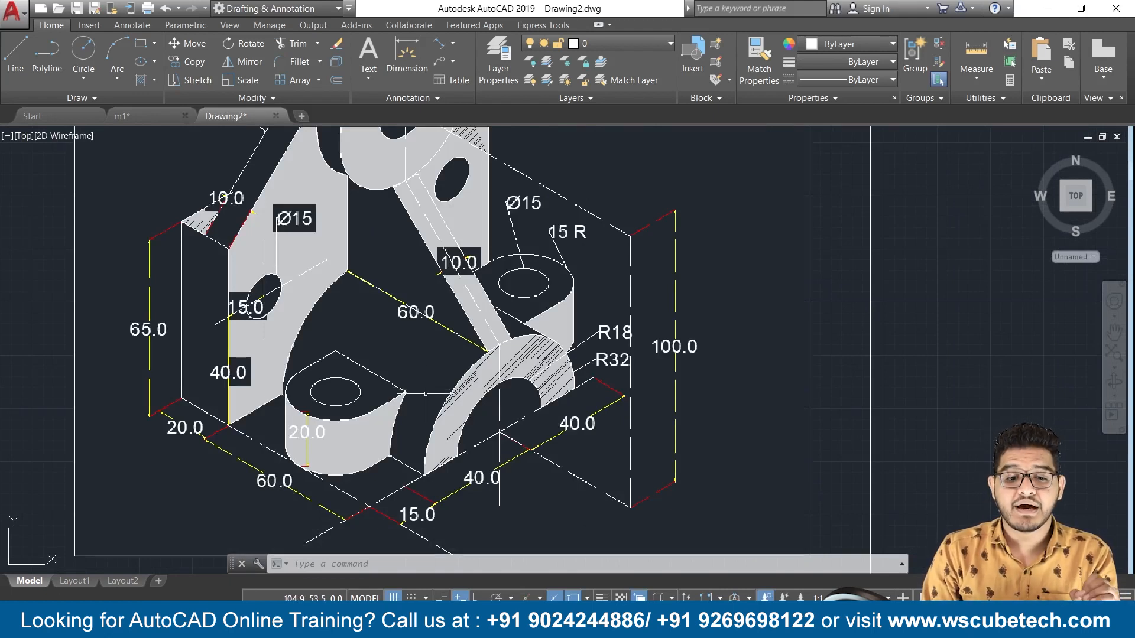
{"action": "scroll", "coordinate": [428, 392], "scroll_direction": "down", "scroll_amount": 2}
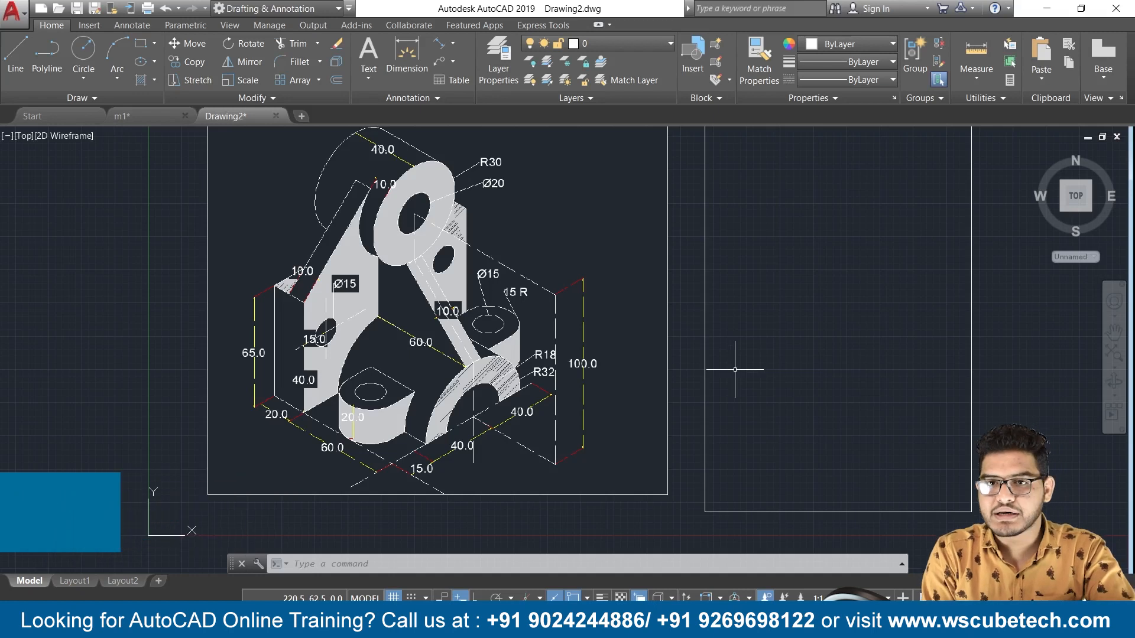
Step: Turn the grid display off and switch it back on in the drafting settings
{"action": "key", "text": "F7"}
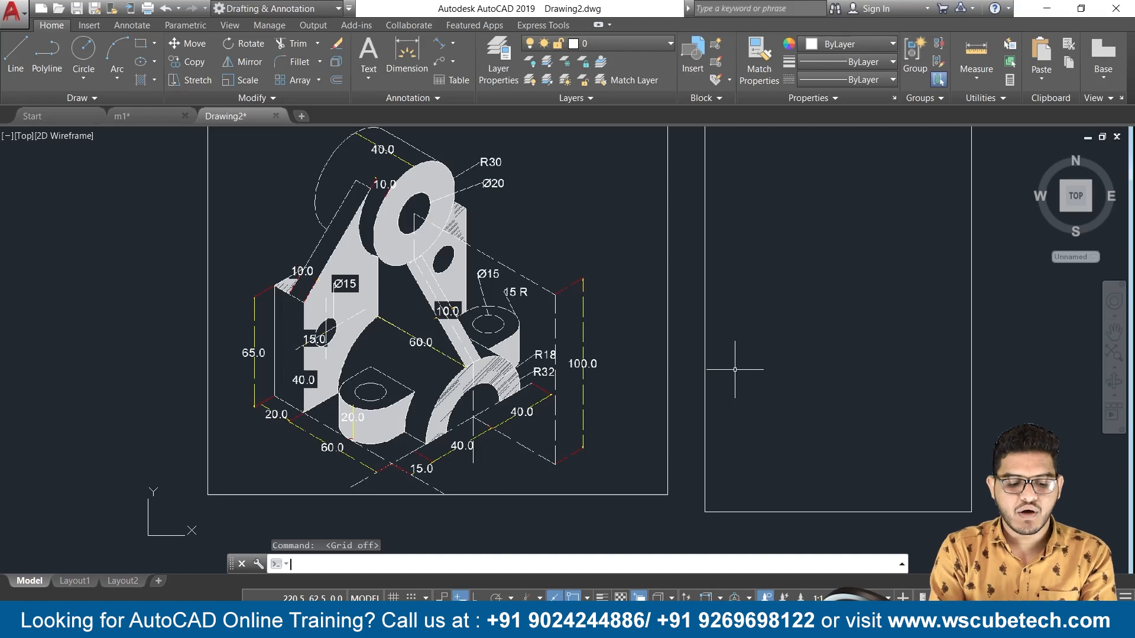
{"action": "type", "text": "DS"}
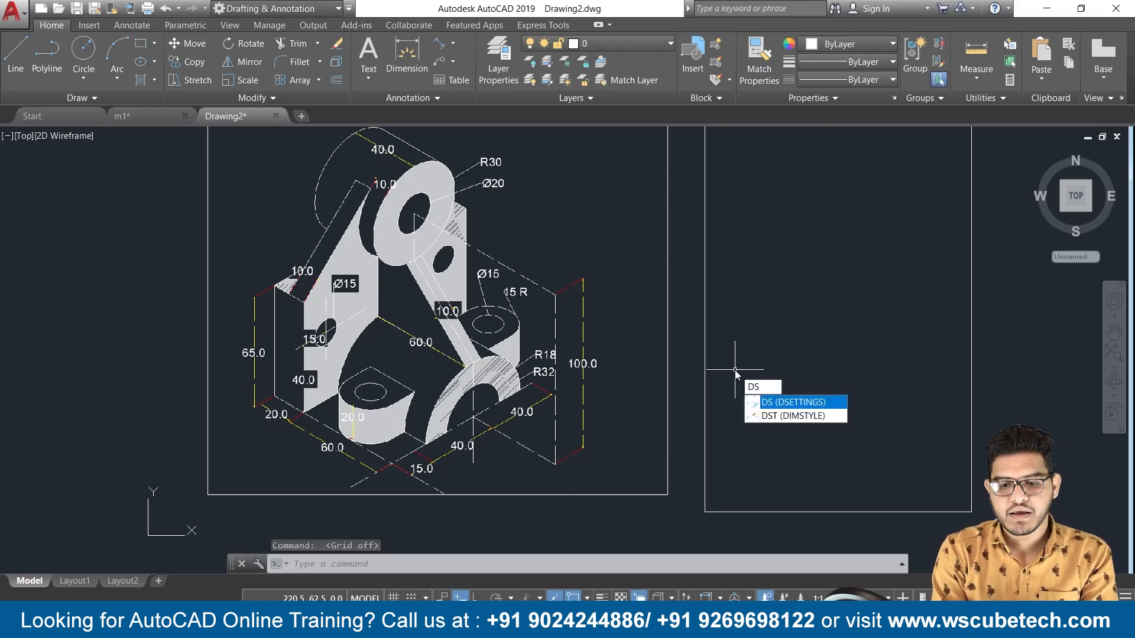
{"action": "key", "text": "Return"}
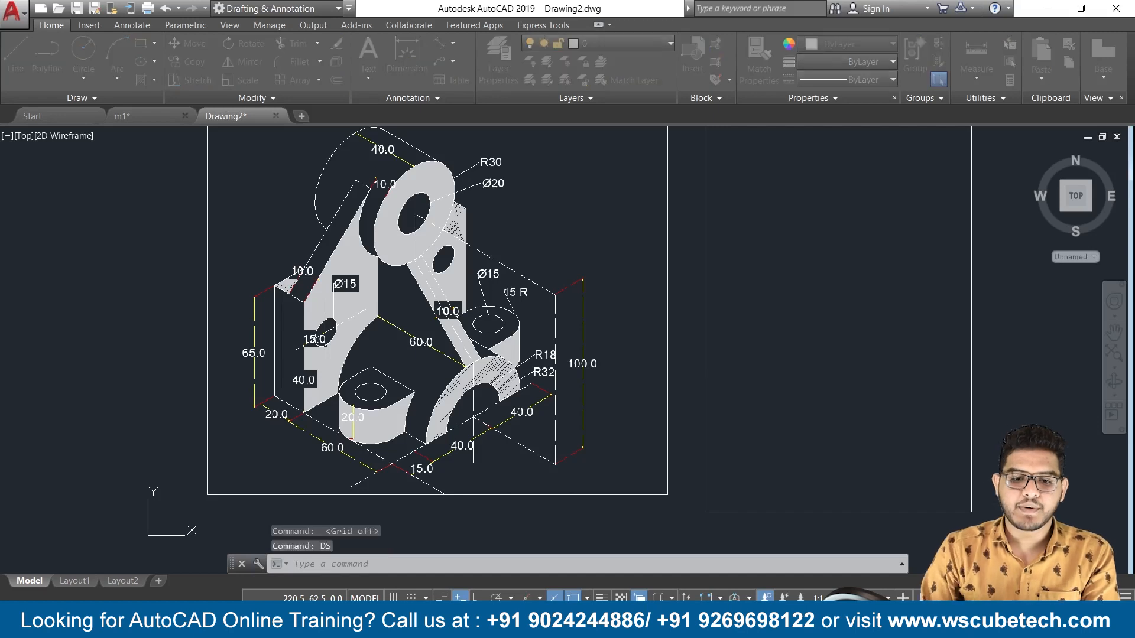
{"action": "left_click_drag", "start_coordinate": [508, 150], "coordinate": [498, 45]}
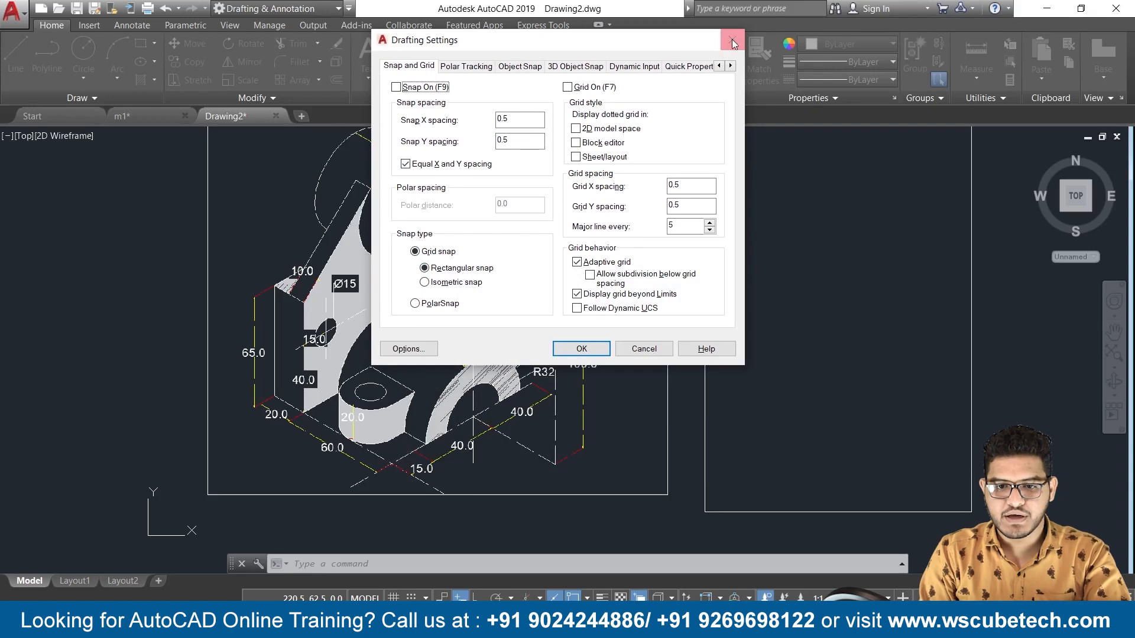
{"action": "left_click", "coordinate": [568, 87]}
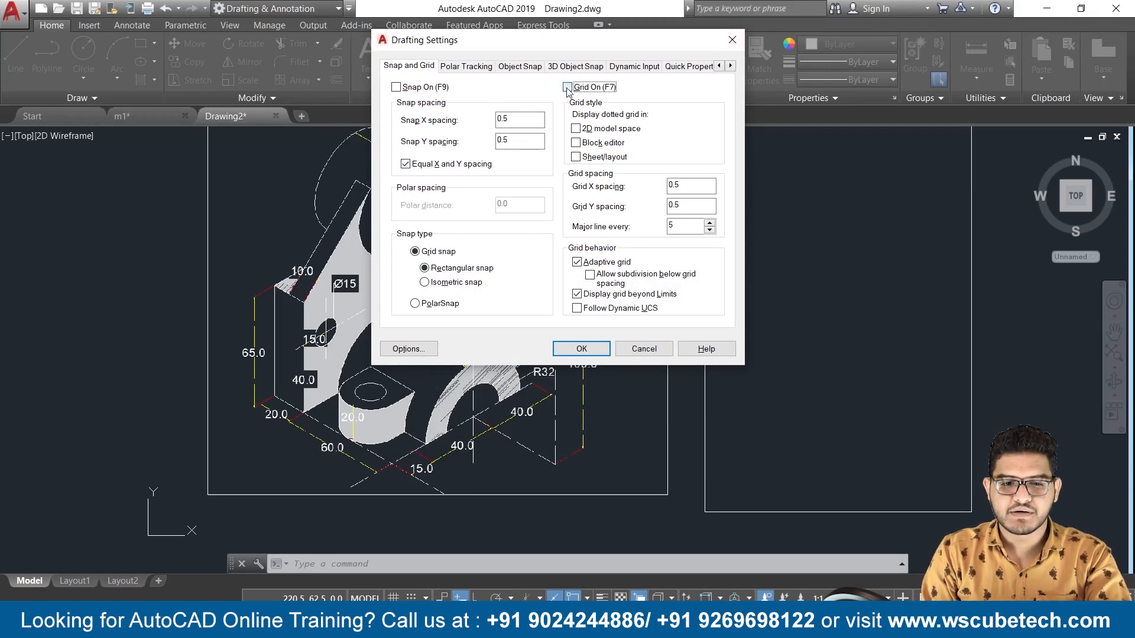
{"action": "left_click", "coordinate": [582, 348]}
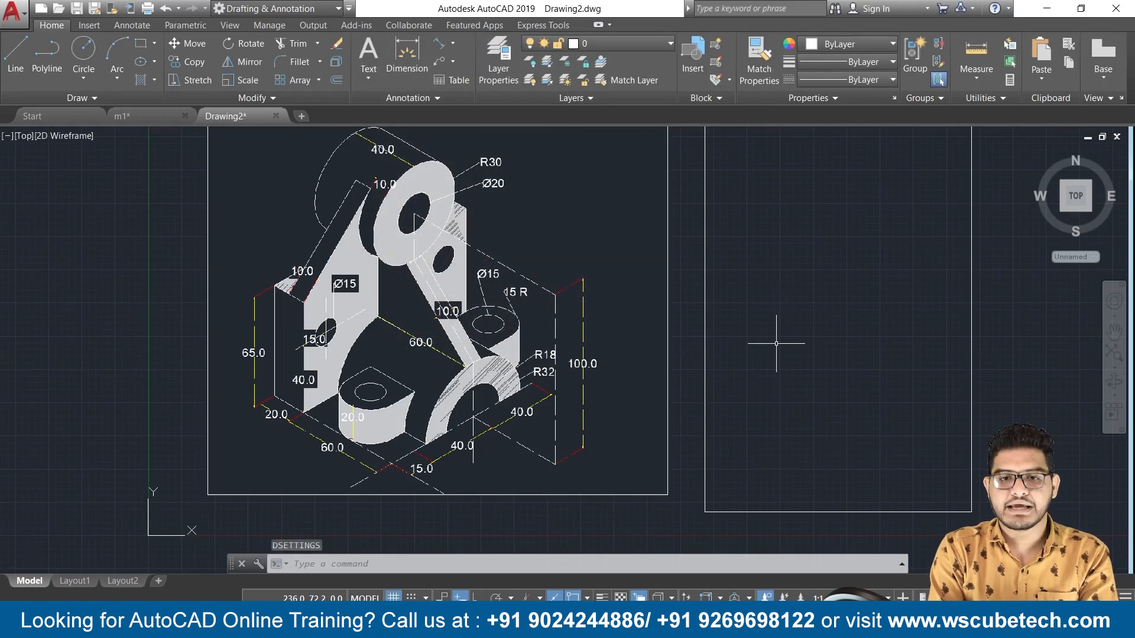
Step: Set the grid snap type to isometric snap in the drafting settings
{"action": "type", "text": "DS"}
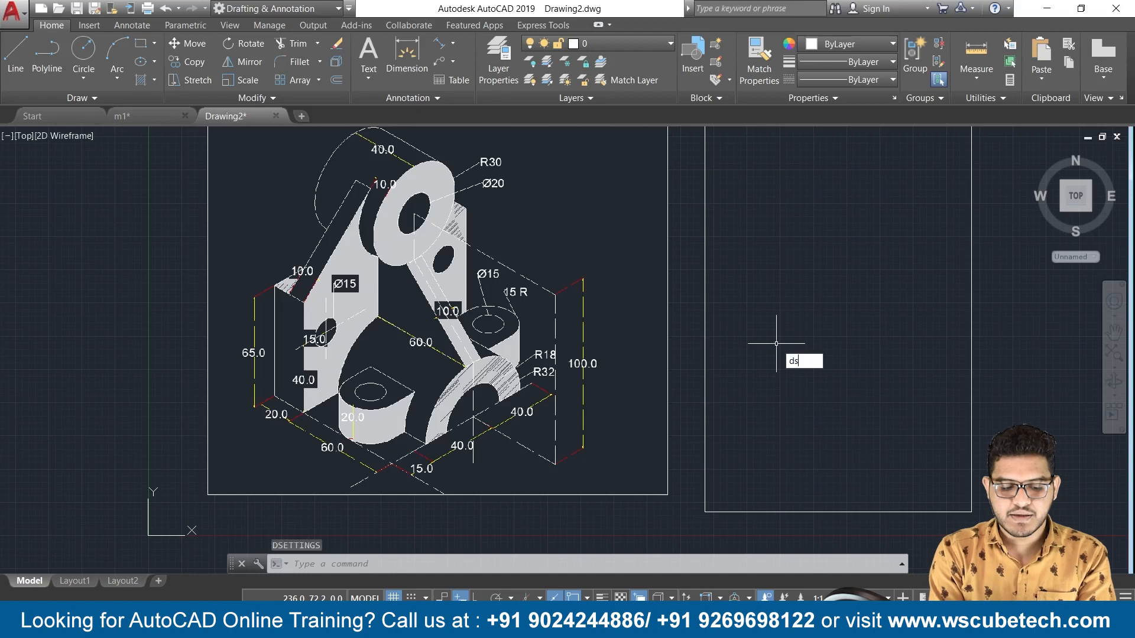
{"action": "key", "text": "Return"}
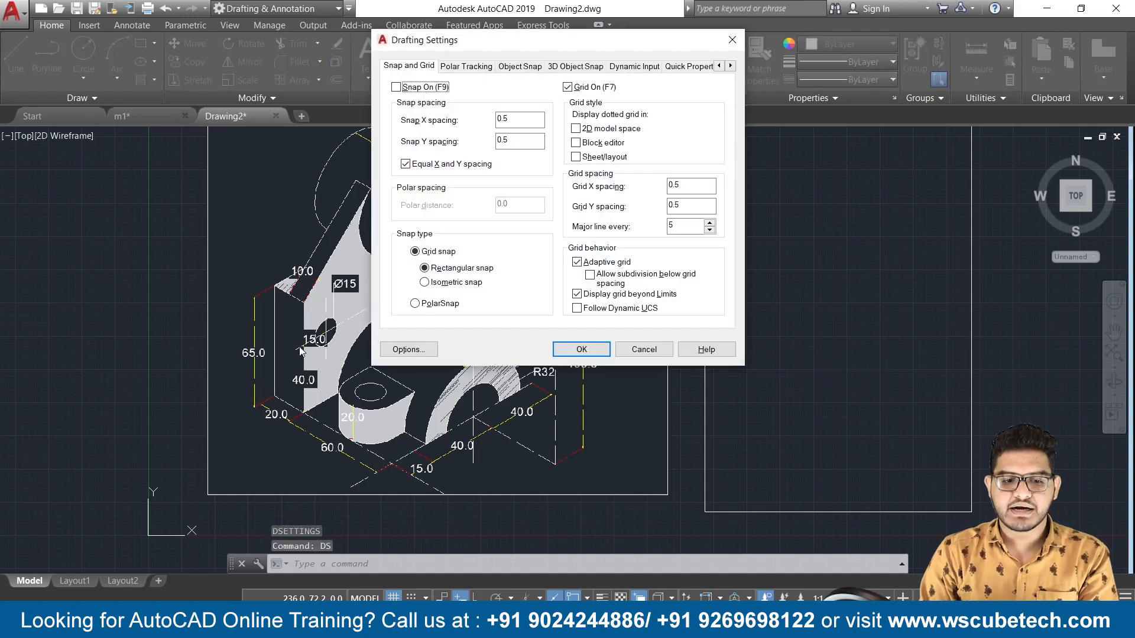
{"action": "left_click", "coordinate": [467, 285]}
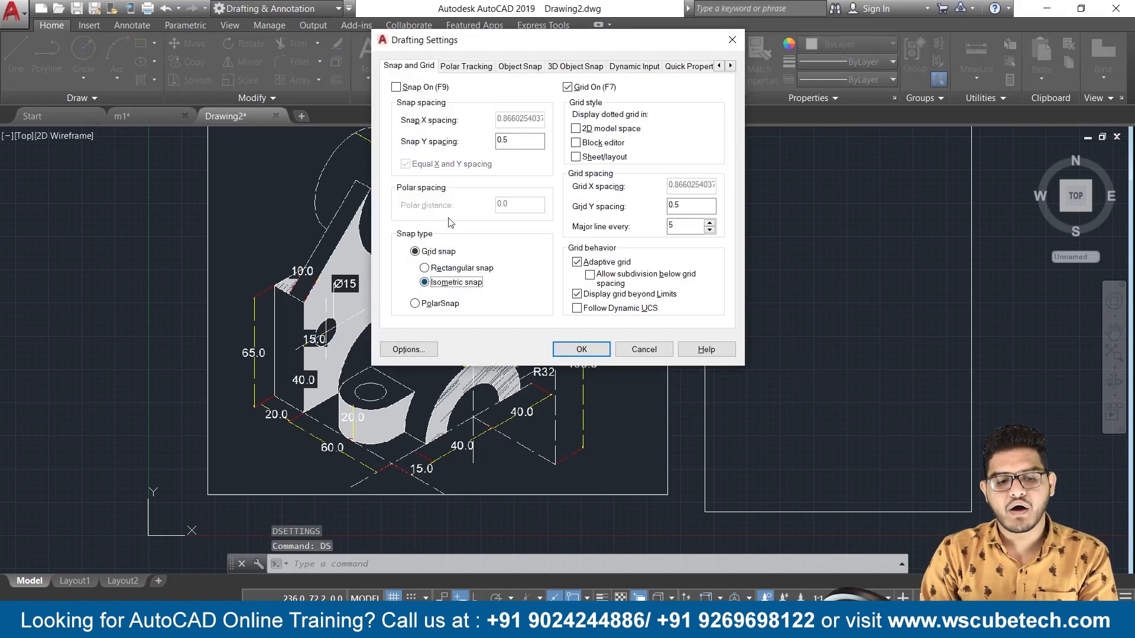
{"action": "left_click", "coordinate": [591, 351]}
Step: Examine the isometric grid around the reference image and the rectangle at different magnifications
{"action": "scroll", "coordinate": [829, 323], "scroll_direction": "down", "scroll_amount": 3}
{"action": "scroll", "coordinate": [830, 322], "scroll_direction": "up", "scroll_amount": 3}
{"action": "scroll", "coordinate": [830, 324], "scroll_direction": "down", "scroll_amount": 5}
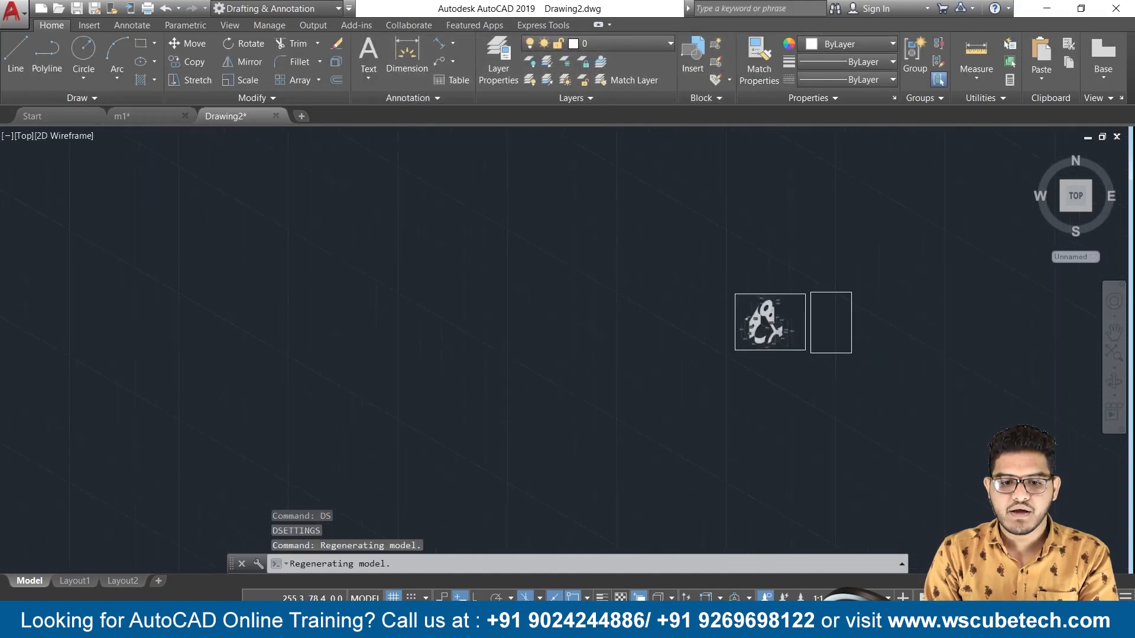
{"action": "scroll", "coordinate": [830, 325], "scroll_direction": "down", "scroll_amount": 5}
{"action": "scroll", "coordinate": [827, 373], "scroll_direction": "up", "scroll_amount": 8}
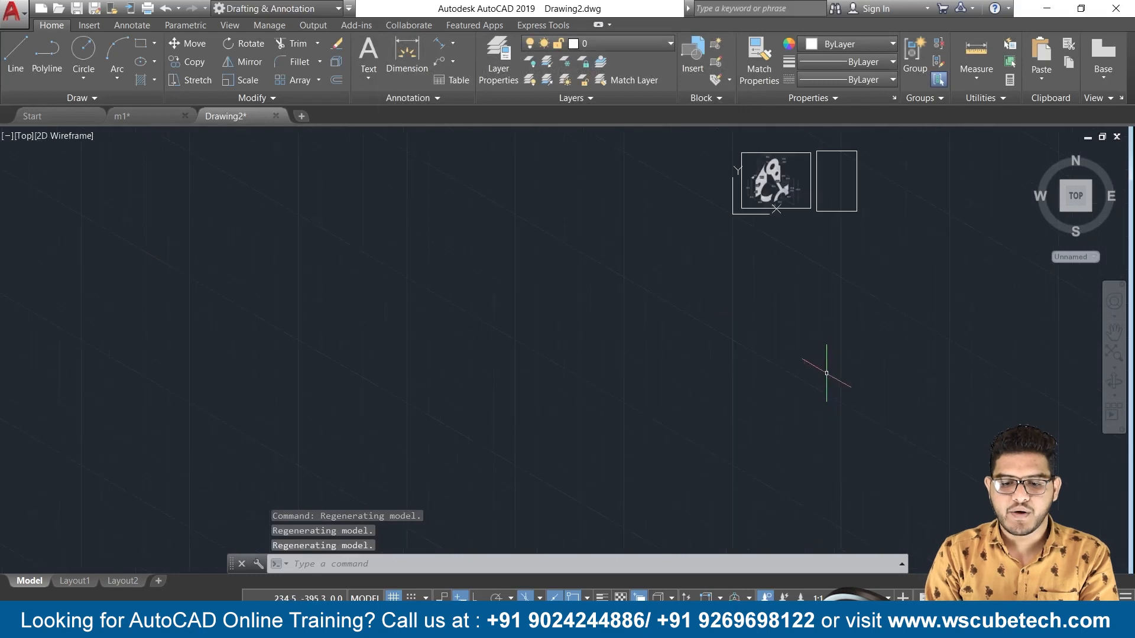
{"action": "mouse_move", "coordinate": [829, 295]}
{"action": "middle_mouse_down"}
{"action": "mouse_move", "coordinate": [803, 347]}
{"action": "mouse_move", "coordinate": [622, 508]}
{"action": "middle_mouse_up"}
{"action": "scroll", "coordinate": [652, 382], "scroll_direction": "up", "scroll_amount": 4}
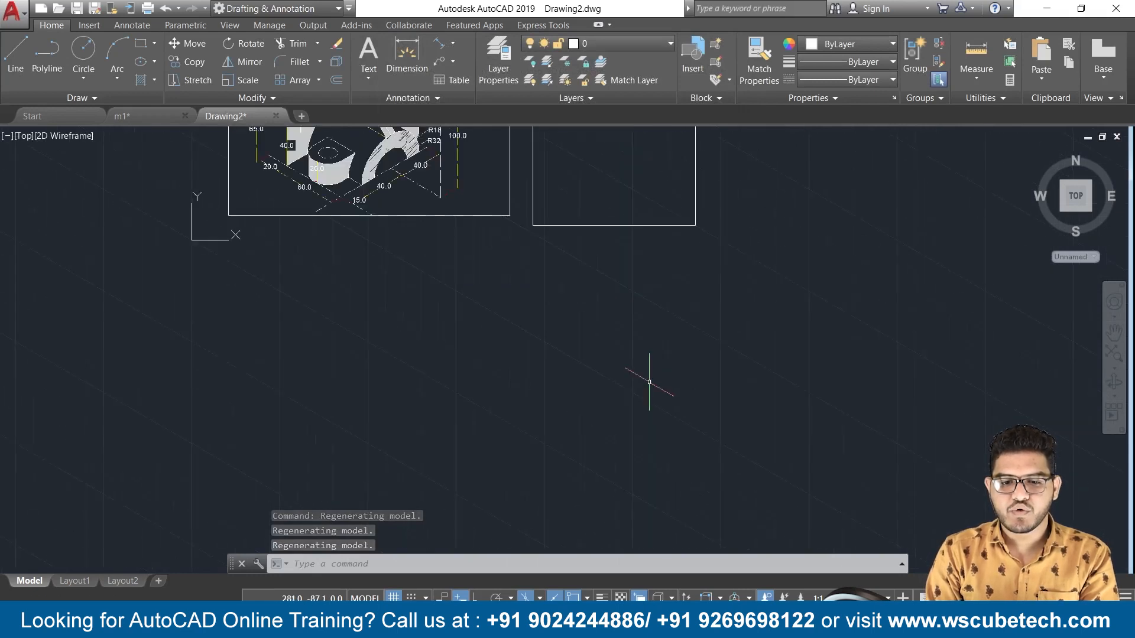
{"action": "middle_click_drag", "start_coordinate": [634, 356], "coordinate": [703, 570]}
{"action": "scroll", "coordinate": [686, 479], "scroll_direction": "up", "scroll_amount": 2}
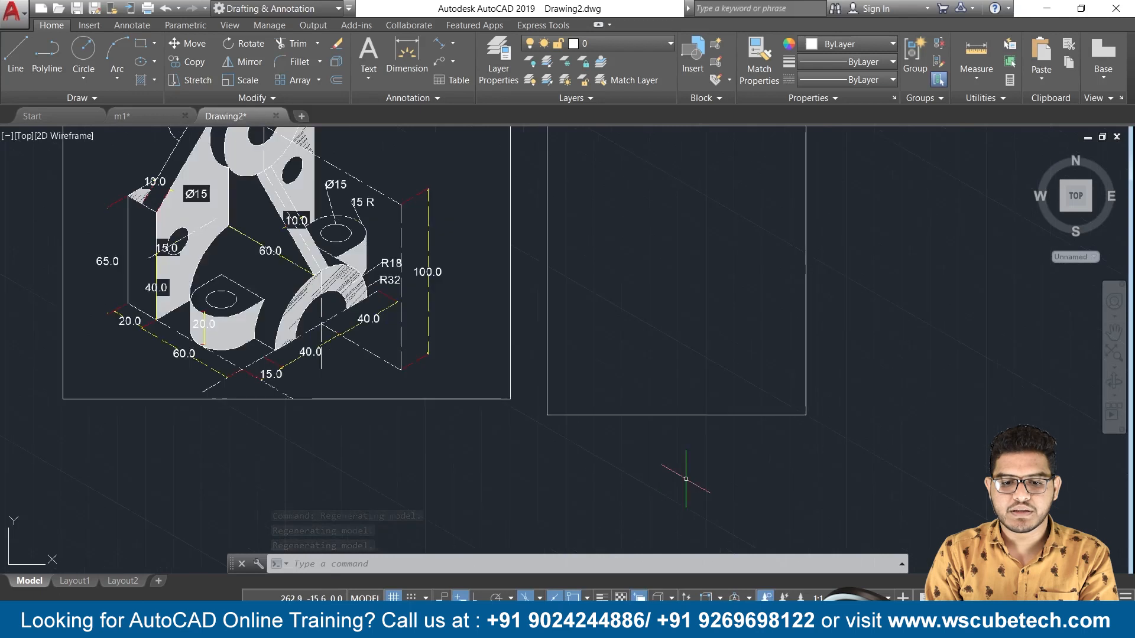
{"action": "middle_click_drag", "start_coordinate": [651, 312], "coordinate": [692, 437]}
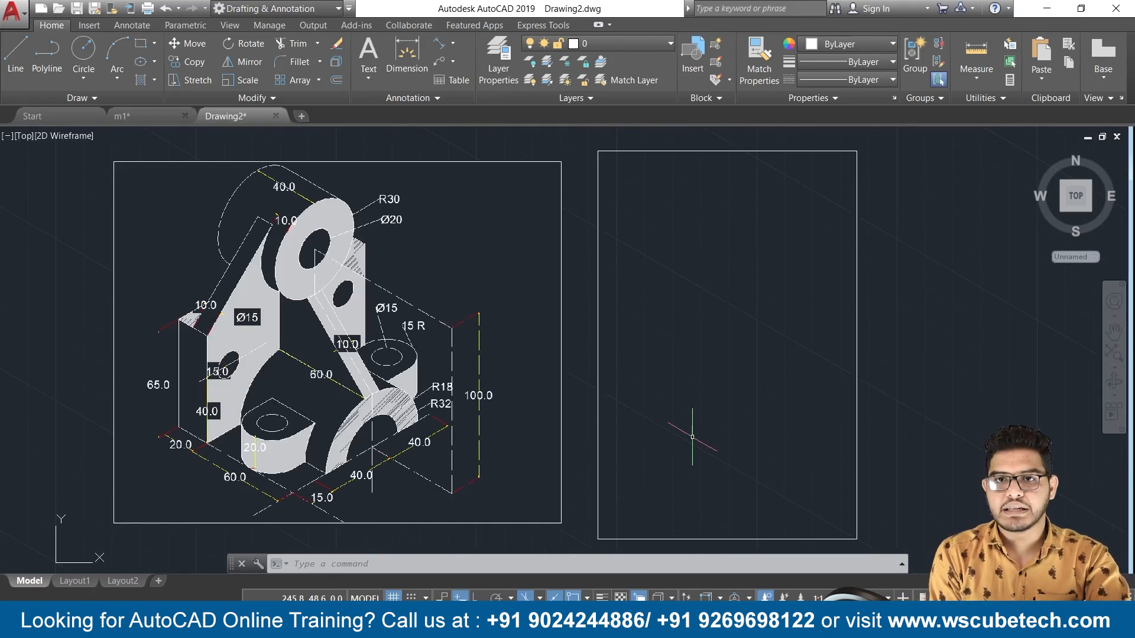
Step: Turn the grid display off and ortho mode on
{"action": "key", "text": "F7"}
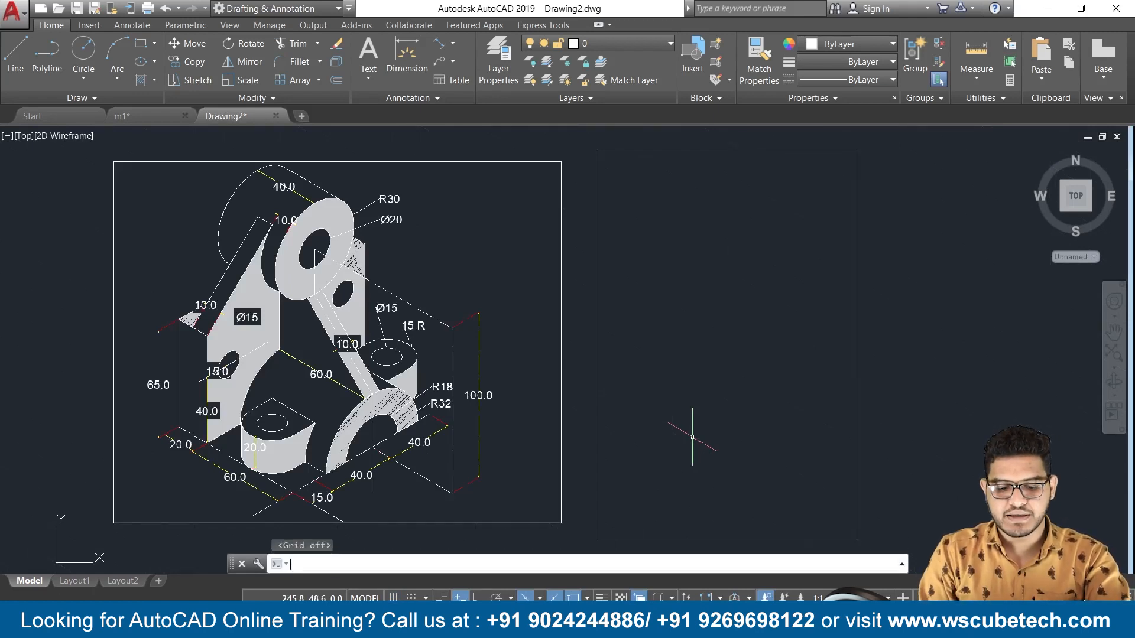
{"action": "key", "text": "F8"}
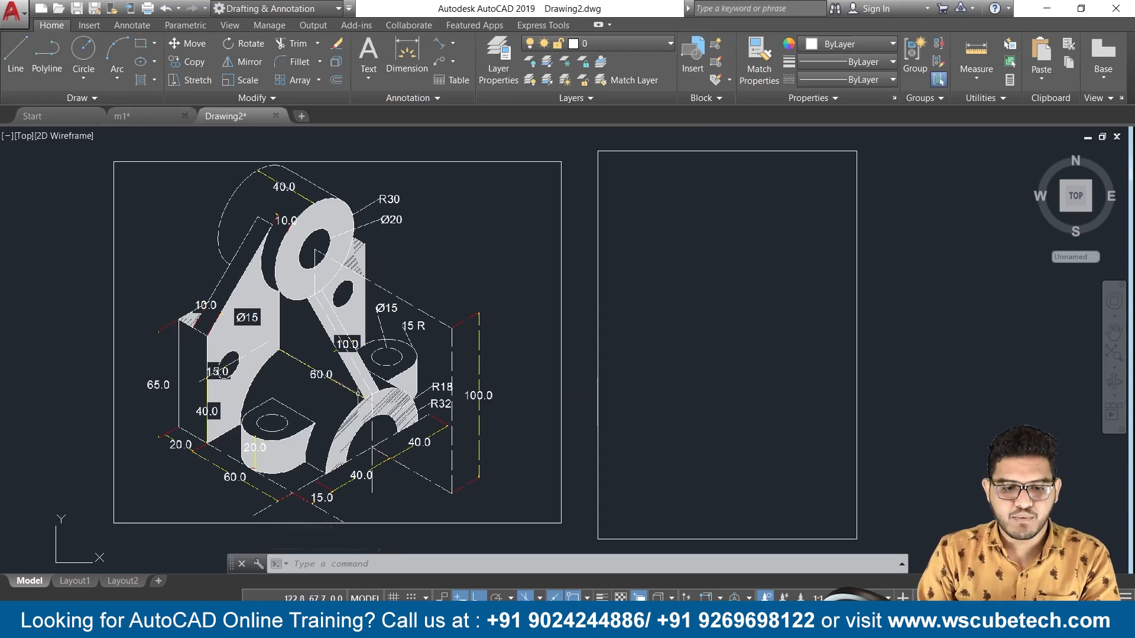
Step: Examine the reference image's base, side plates, bosses and arch together with their dimensions
{"action": "scroll", "coordinate": [349, 403], "scroll_direction": "up", "scroll_amount": 2}
{"action": "scroll", "coordinate": [348, 404], "scroll_direction": "down", "scroll_amount": 2}
{"action": "middle_click_drag", "start_coordinate": [348, 408], "coordinate": [343, 312]}
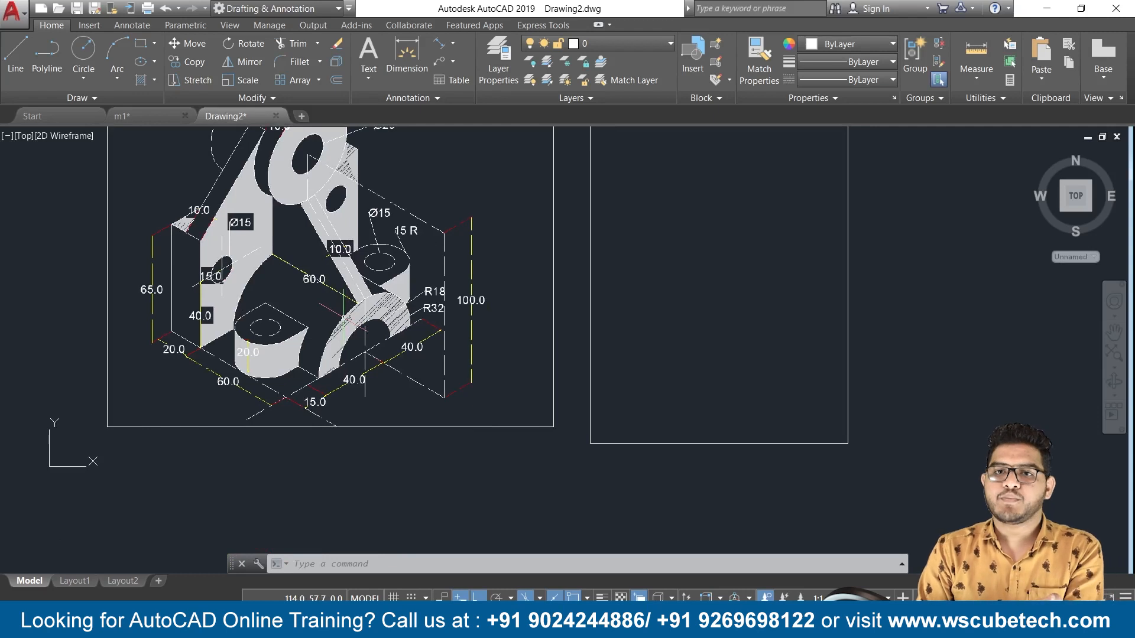
{"action": "middle_click_drag", "start_coordinate": [343, 313], "coordinate": [376, 405]}
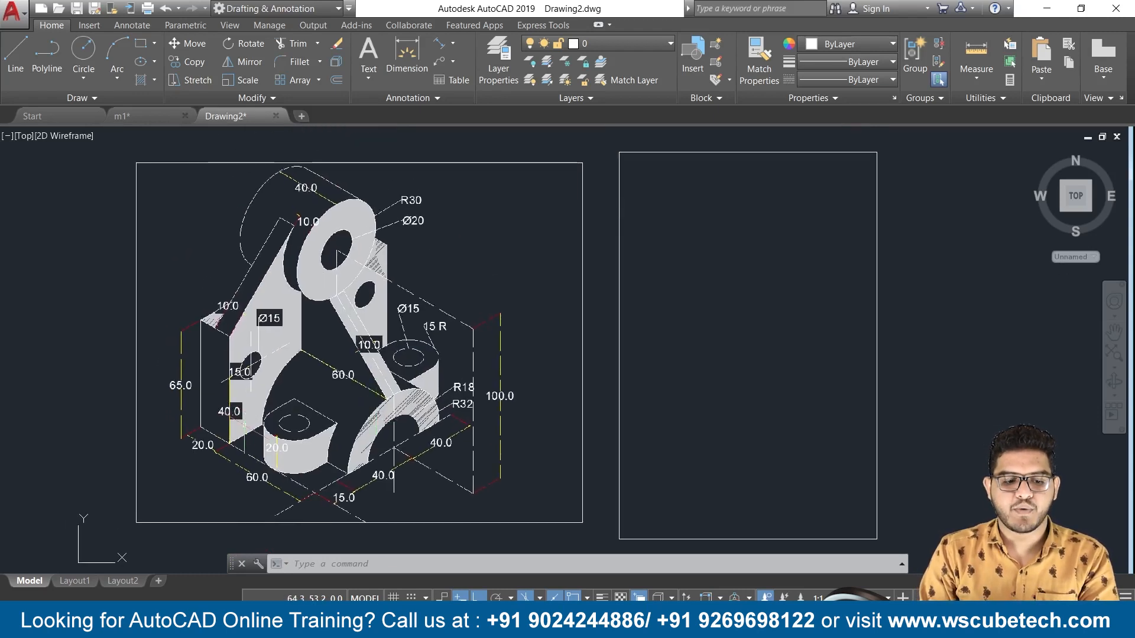
{"action": "scroll", "coordinate": [244, 424], "scroll_direction": "up", "scroll_amount": 2}
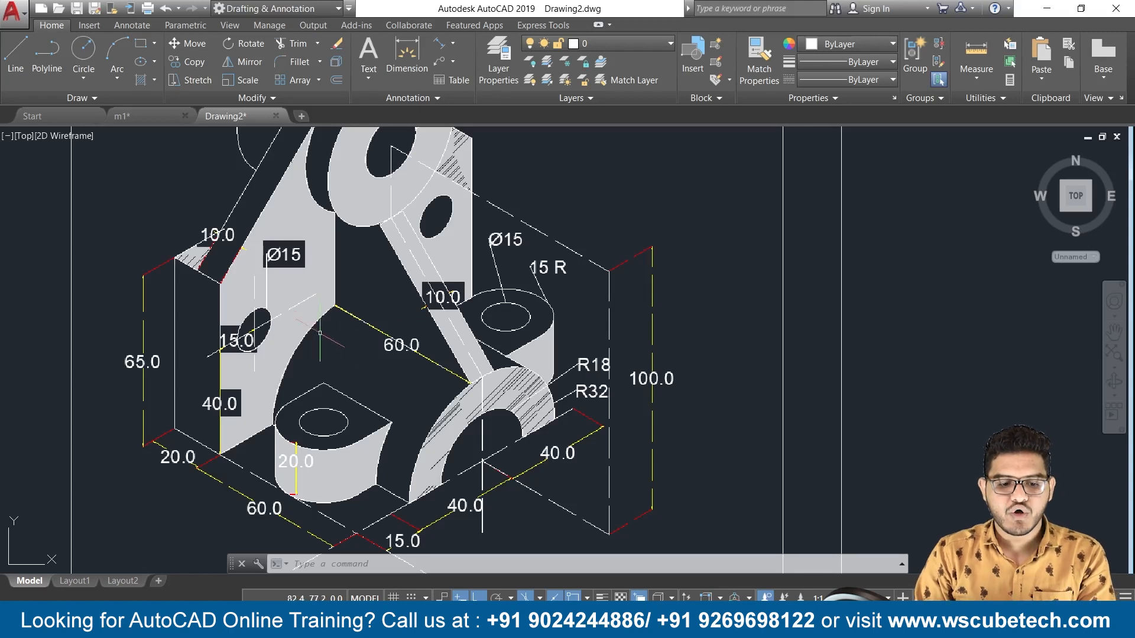
{"action": "scroll", "coordinate": [332, 354], "scroll_direction": "down", "scroll_amount": 3}
{"action": "scroll", "coordinate": [332, 354], "scroll_direction": "up", "scroll_amount": 3}
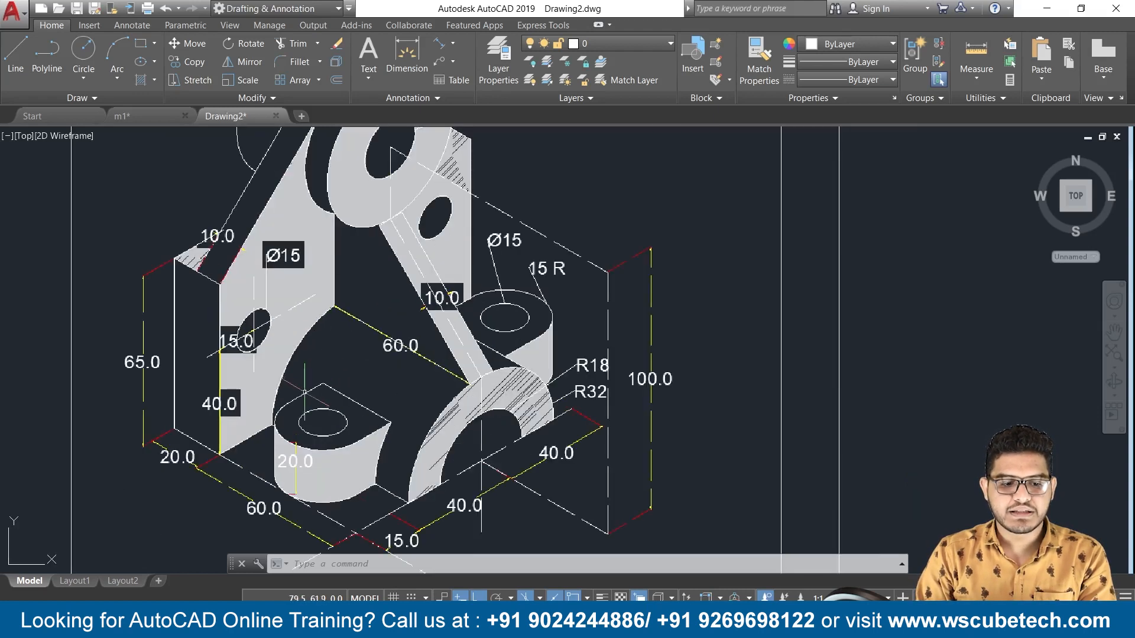
{"action": "middle_click_drag", "start_coordinate": [312, 423], "coordinate": [275, 334]}
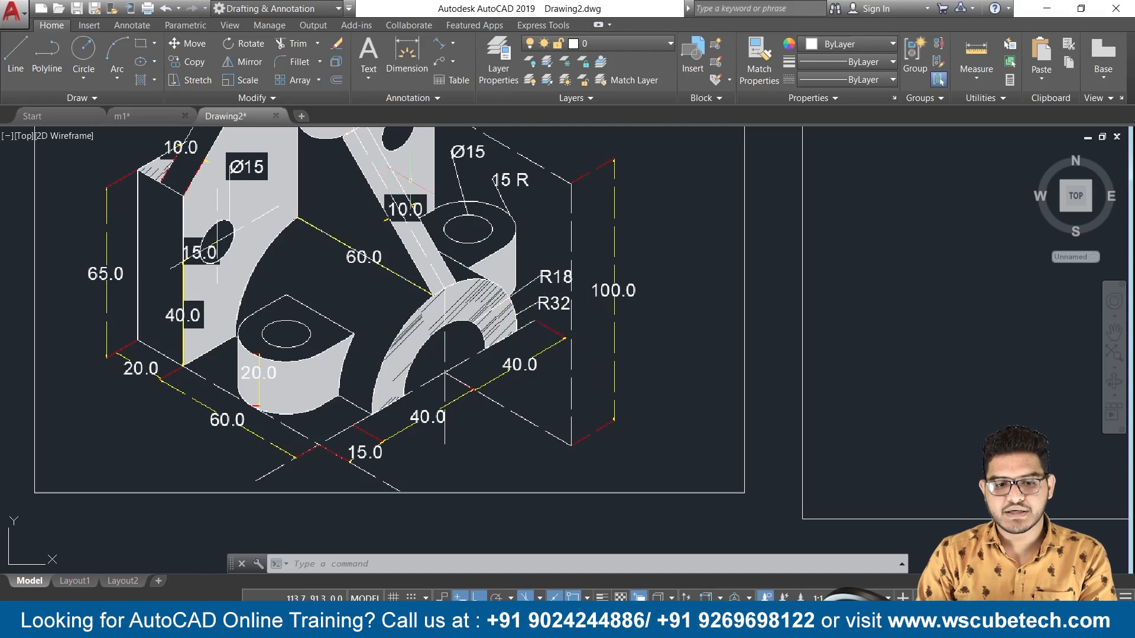
{"action": "middle_click_drag", "start_coordinate": [436, 204], "coordinate": [502, 301]}
{"action": "scroll", "coordinate": [503, 302], "scroll_direction": "down", "scroll_amount": 3}
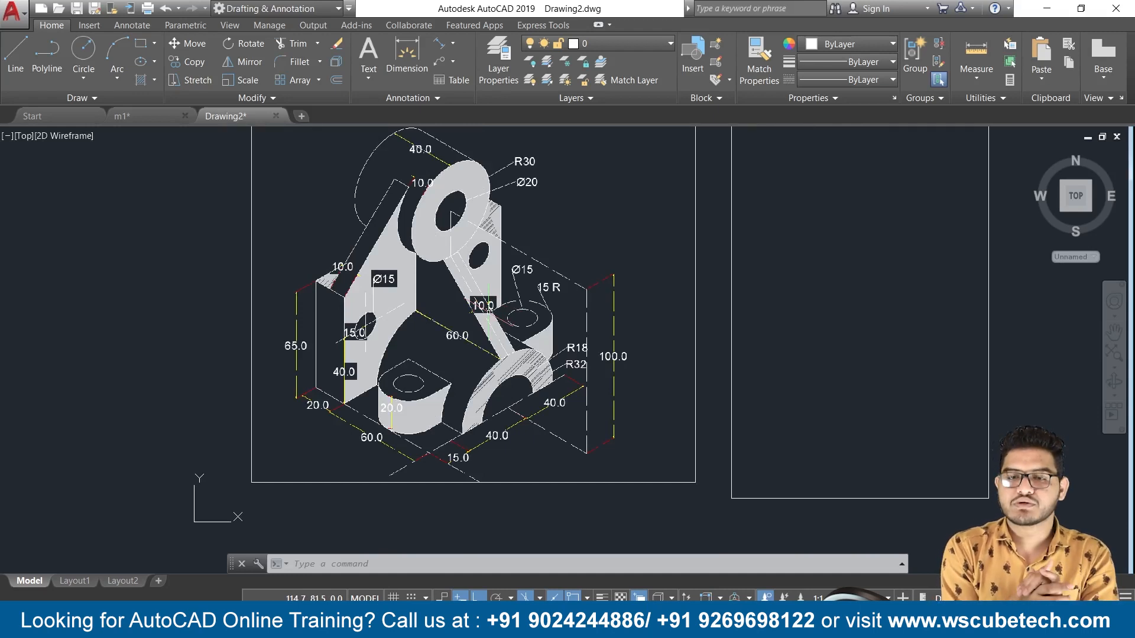
{"action": "scroll", "coordinate": [515, 347], "scroll_direction": "up", "scroll_amount": 2}
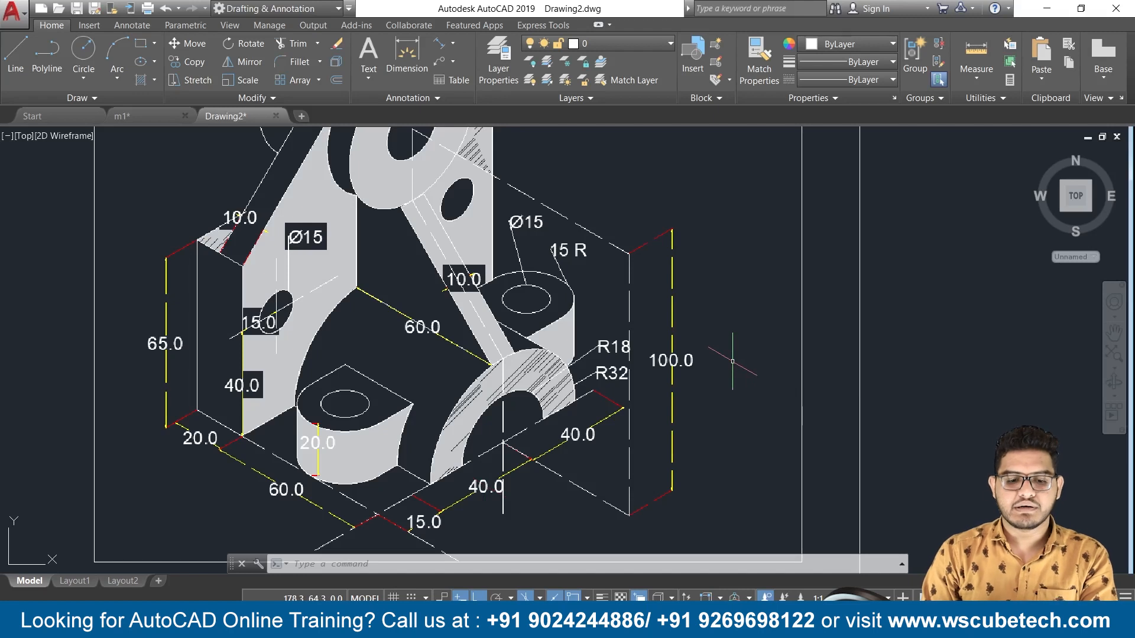
{"action": "scroll", "coordinate": [694, 377], "scroll_direction": "down", "scroll_amount": 2}
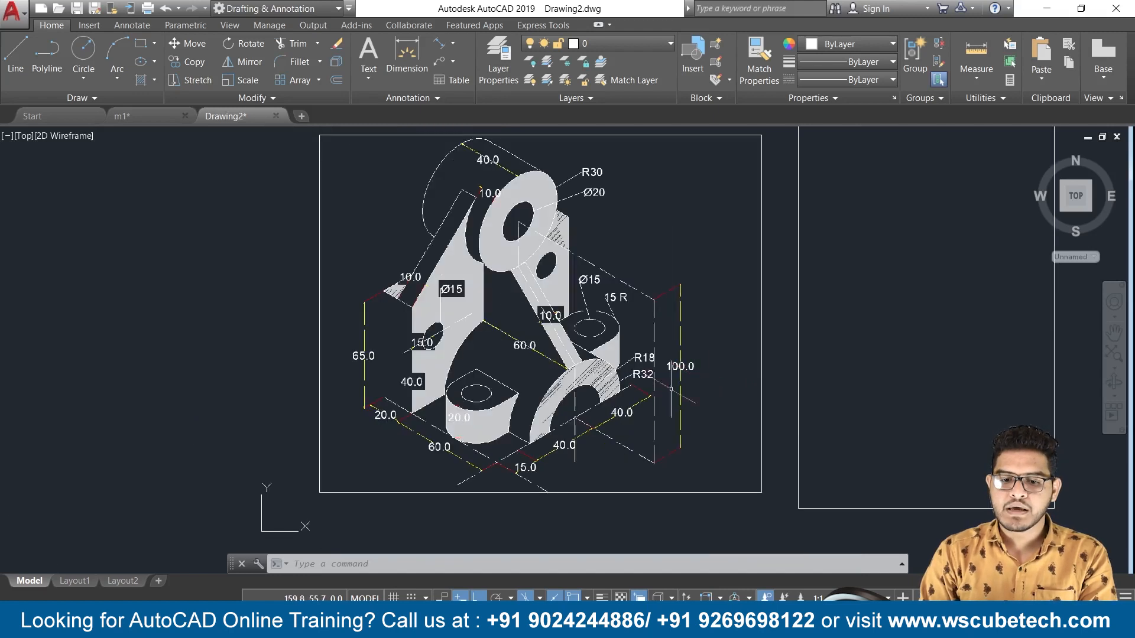
{"action": "scroll", "coordinate": [461, 387], "scroll_direction": "up", "scroll_amount": 2}
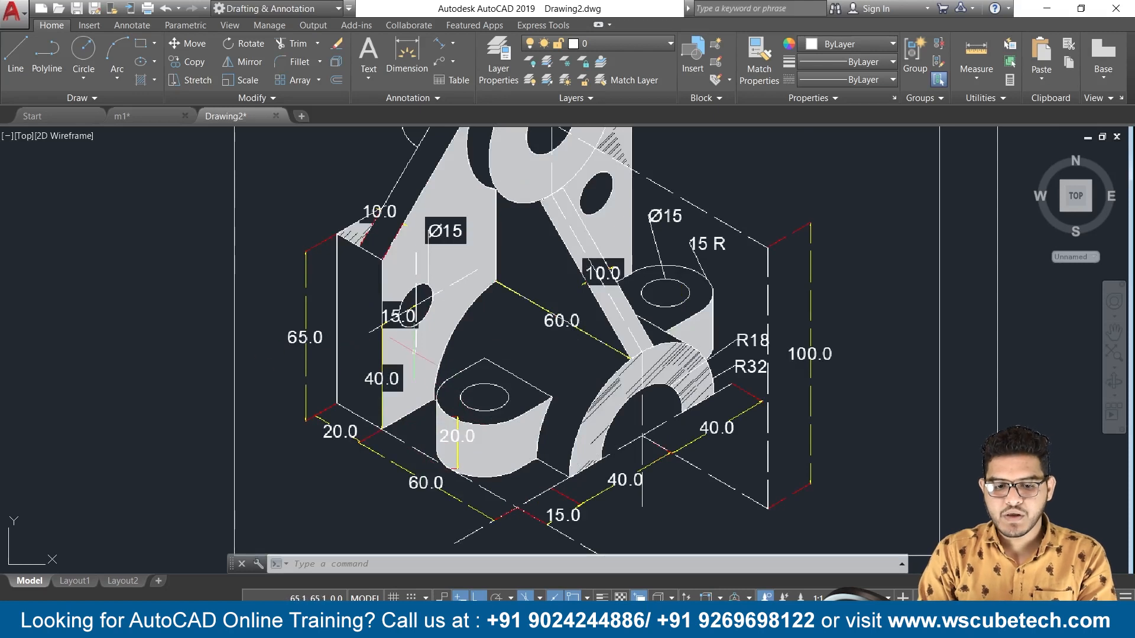
{"action": "middle_click_drag", "start_coordinate": [538, 354], "coordinate": [366, 324]}
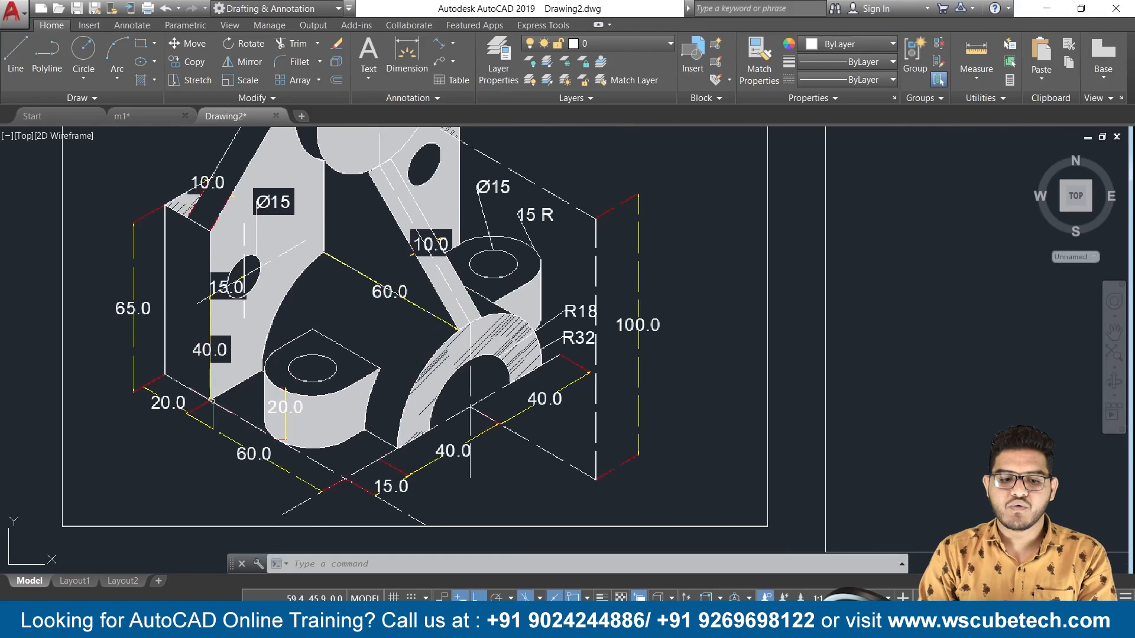
{"action": "scroll", "coordinate": [212, 401], "scroll_direction": "up", "scroll_amount": 2}
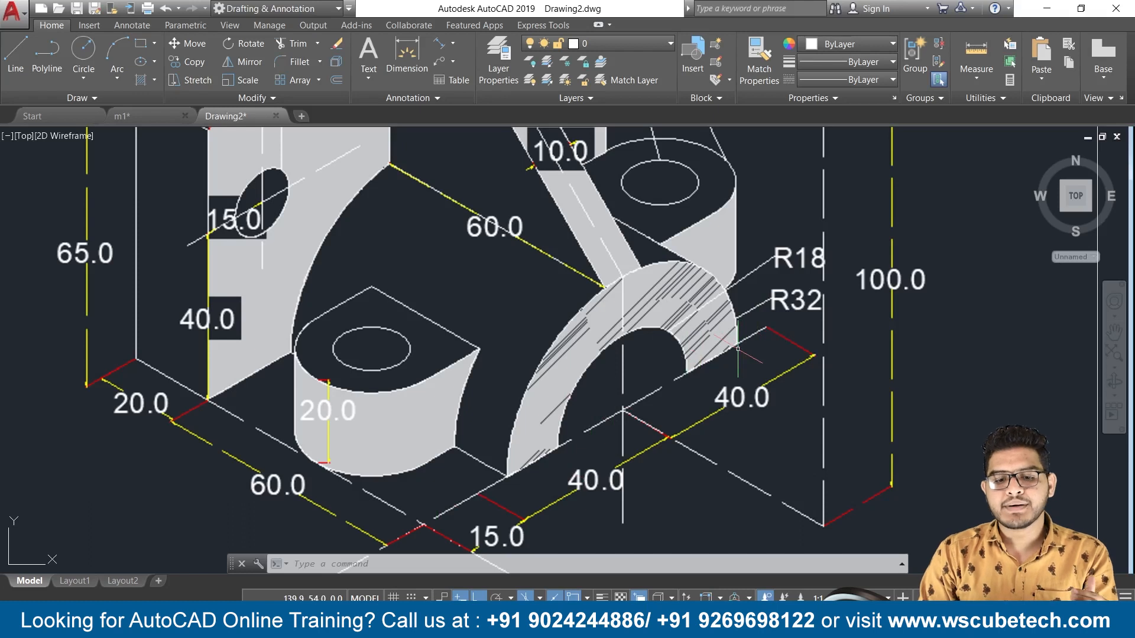
{"action": "scroll", "coordinate": [738, 349], "scroll_direction": "down", "scroll_amount": 6}
{"action": "middle_click_drag", "start_coordinate": [737, 349], "coordinate": [583, 374]}
{"action": "middle_click_drag", "start_coordinate": [605, 330], "coordinate": [469, 370]}
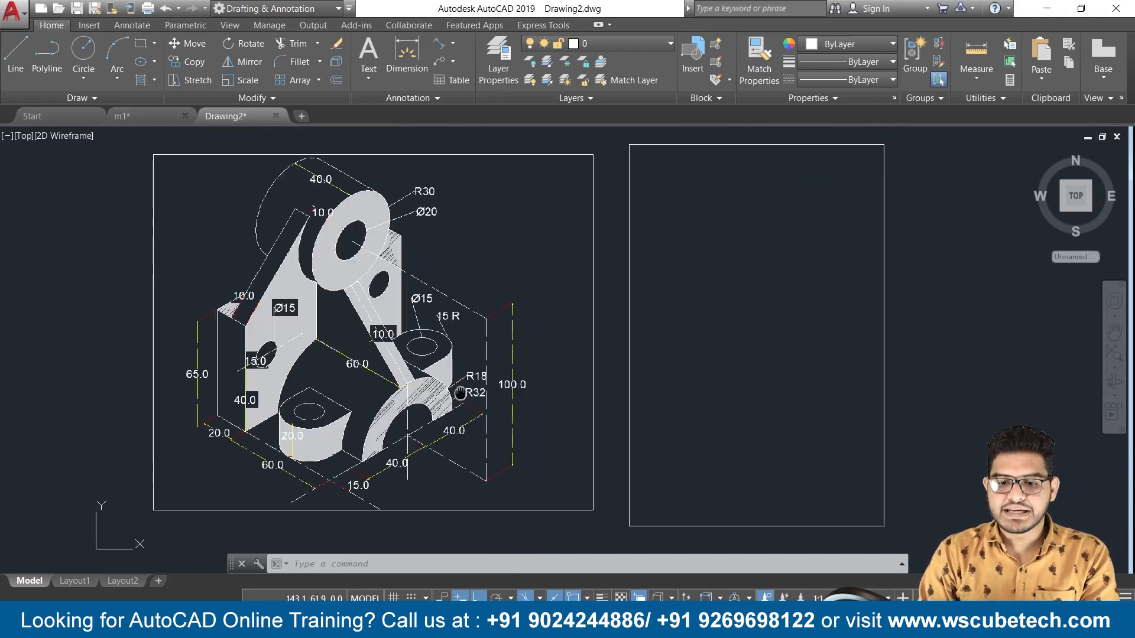
Step: Load the ISO dash linetype ACAD_ISO02W100 from acad.lin into the drawing
{"action": "left_click", "coordinate": [865, 79]}
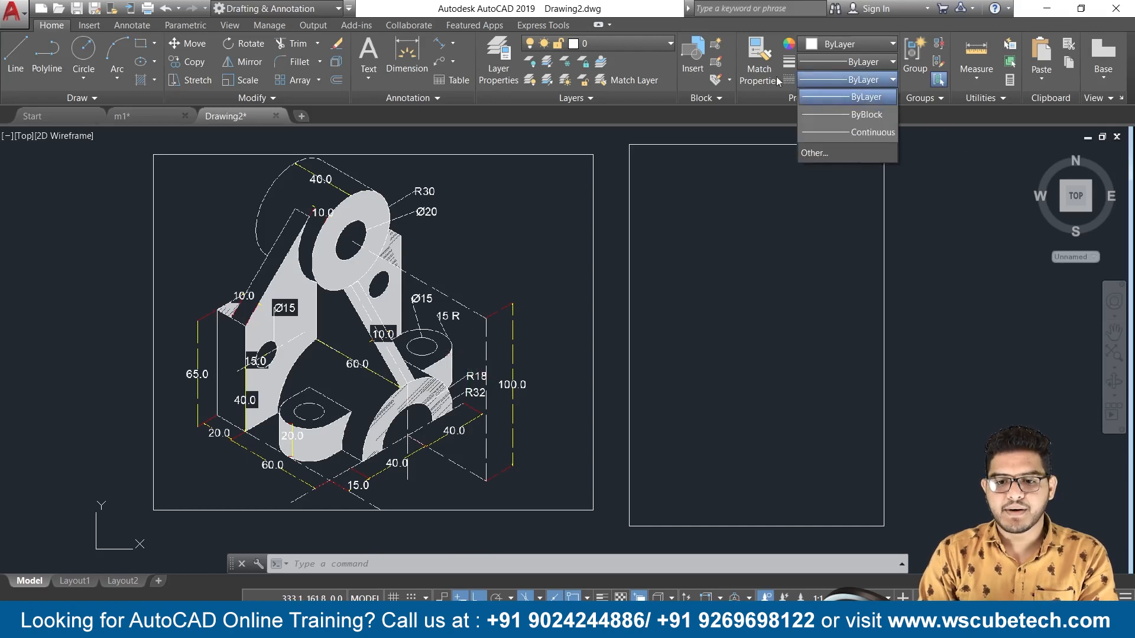
{"action": "left_click", "coordinate": [818, 155]}
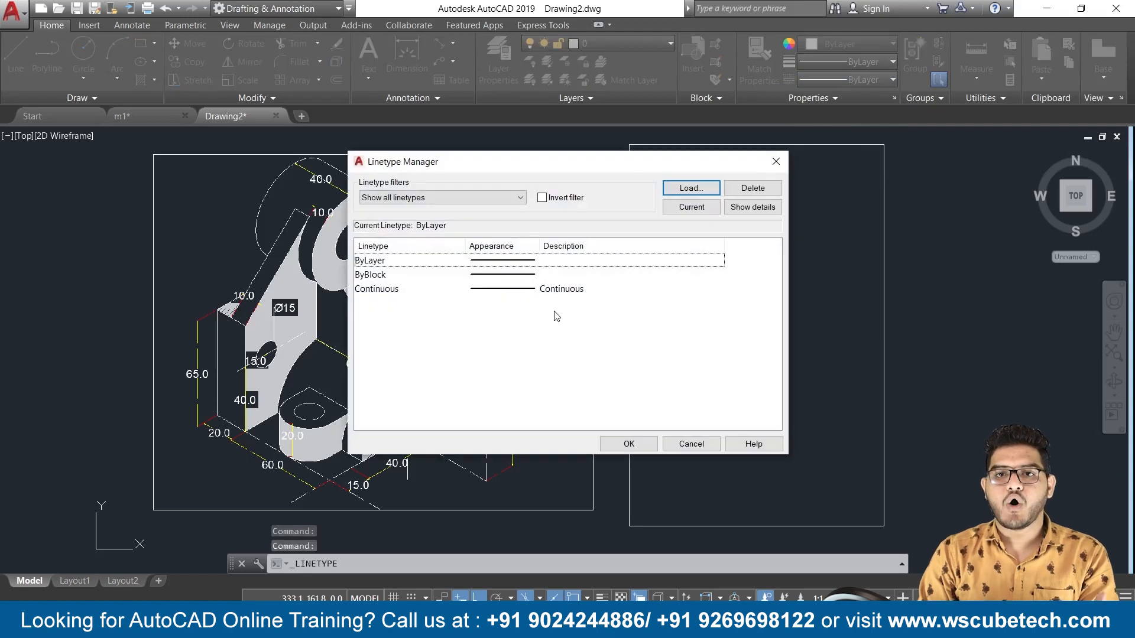
{"action": "left_click", "coordinate": [694, 193]}
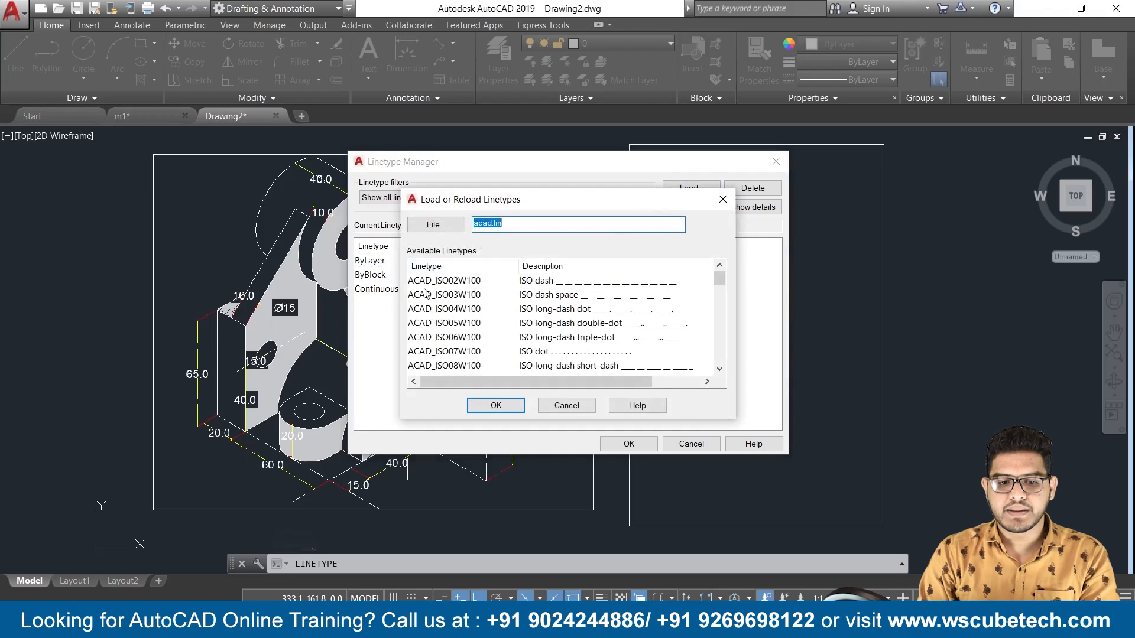
{"action": "scroll", "coordinate": [539, 327], "scroll_direction": "down", "scroll_amount": 7}
{"action": "scroll", "coordinate": [540, 327], "scroll_direction": "up", "scroll_amount": 3}
{"action": "scroll", "coordinate": [539, 329], "scroll_direction": "up", "scroll_amount": 4}
{"action": "left_click", "coordinate": [543, 284]}
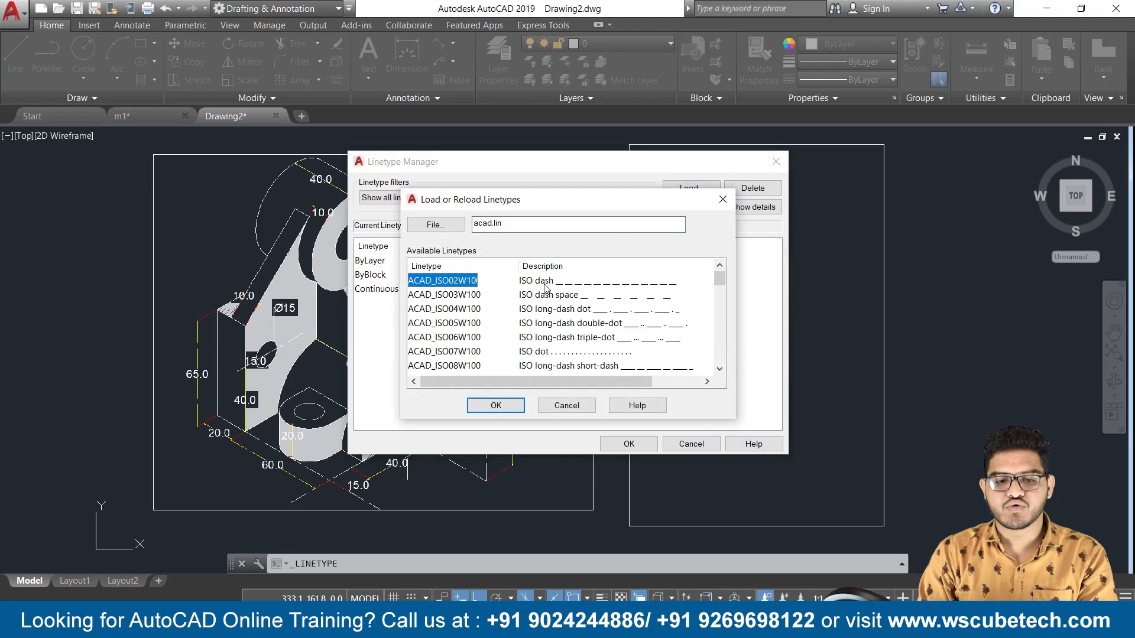
{"action": "left_click", "coordinate": [496, 405]}
Step: Make ACAD_ISO02W100 the current linetype
{"action": "left_click", "coordinate": [542, 288]}
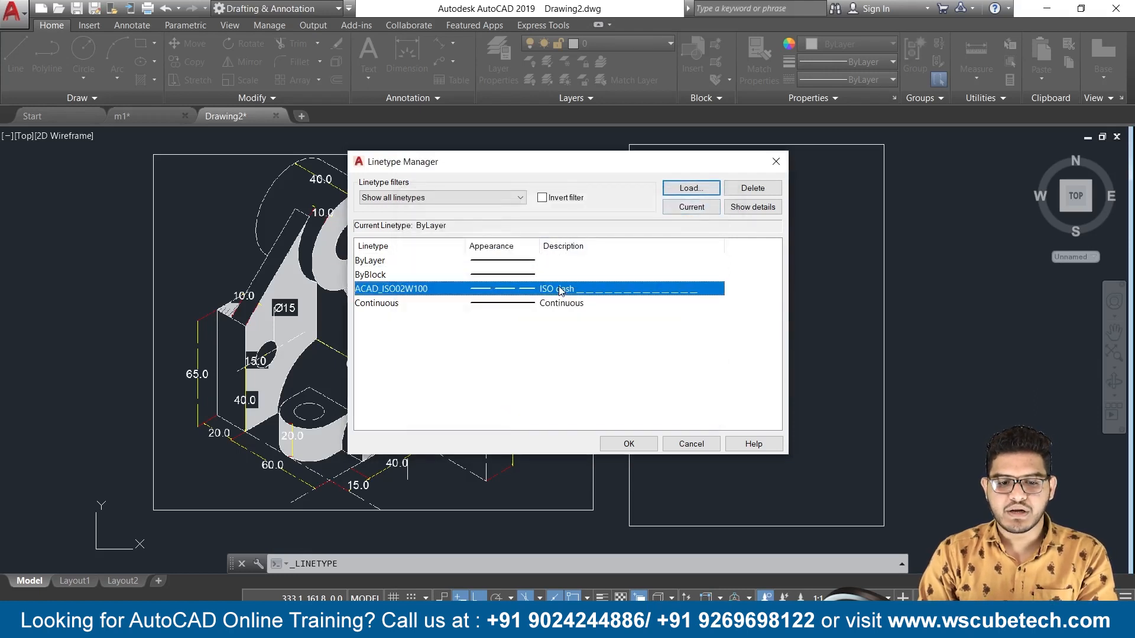
{"action": "left_click", "coordinate": [669, 208]}
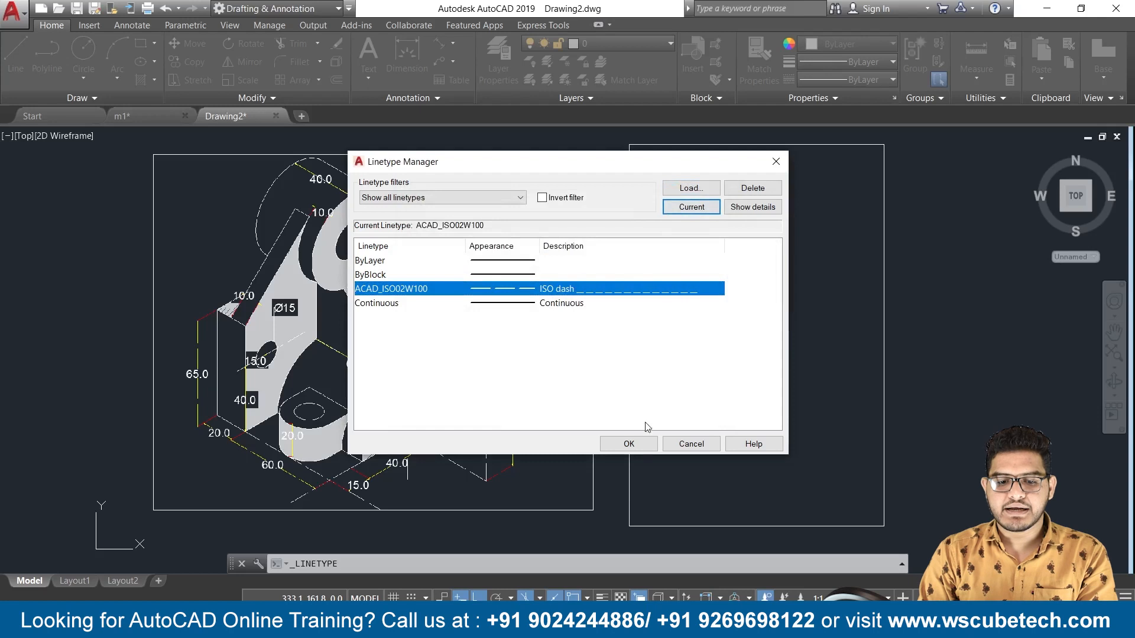
{"action": "left_click", "coordinate": [629, 444]}
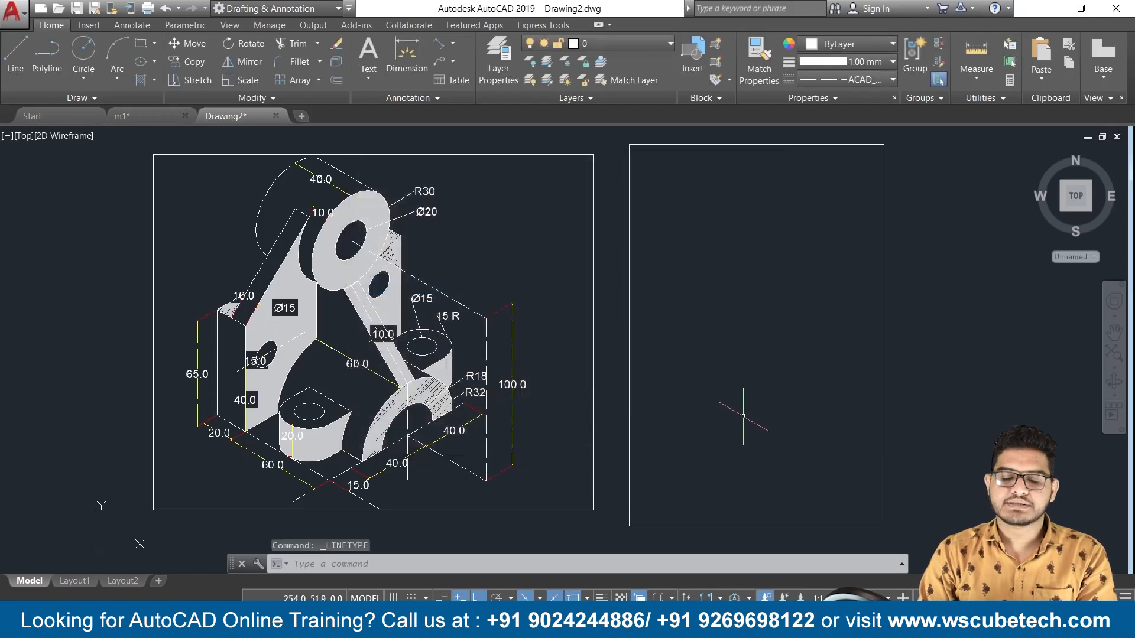
Step: Draw two consecutive dashed line segments, 20 and 60 units long, along the 330° isometric direction for the bracket's base inside the rectangle
{"action": "scroll", "coordinate": [741, 415], "scroll_direction": "up", "scroll_amount": 1}
{"action": "scroll", "coordinate": [748, 405], "scroll_direction": "up", "scroll_amount": 2}
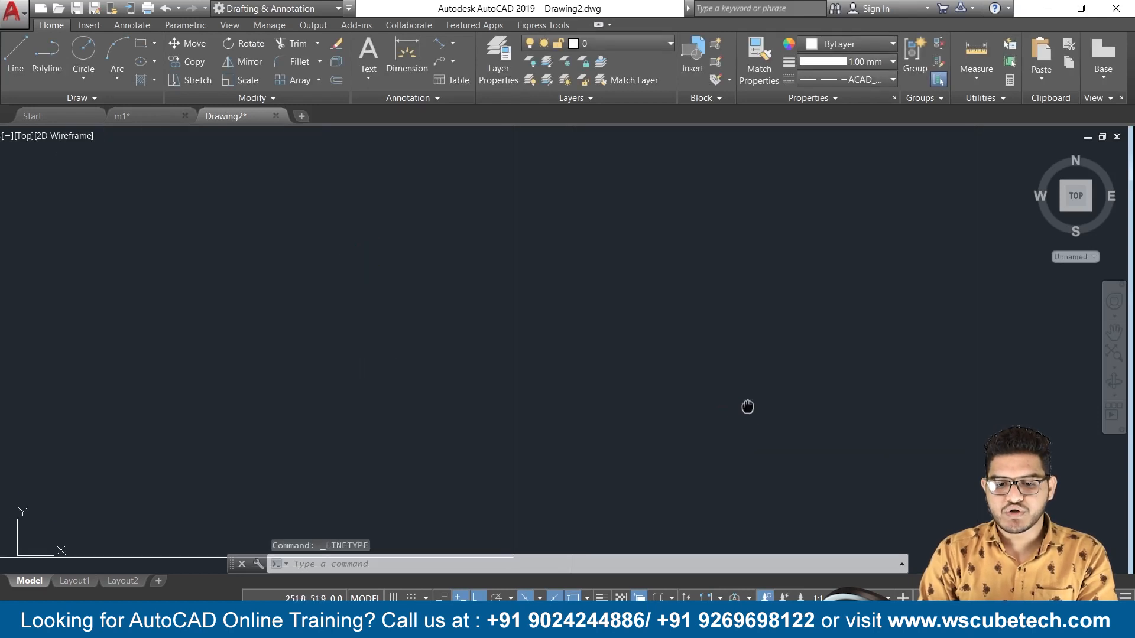
{"action": "scroll", "coordinate": [764, 378], "scroll_direction": "down", "scroll_amount": 2}
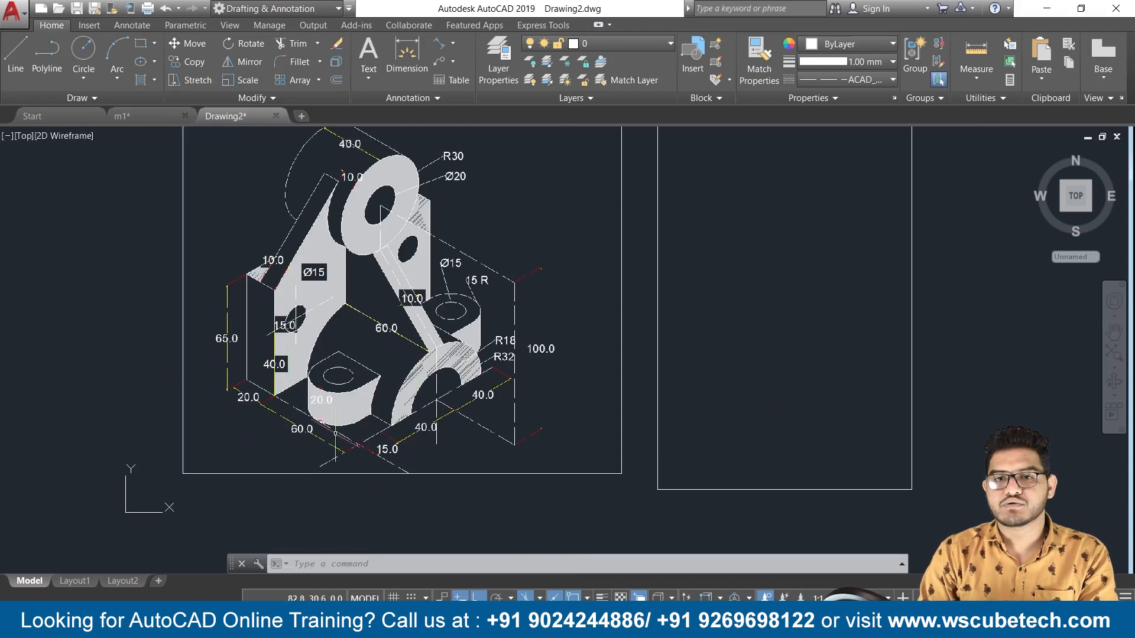
{"action": "scroll", "coordinate": [376, 433], "scroll_direction": "up", "scroll_amount": 2}
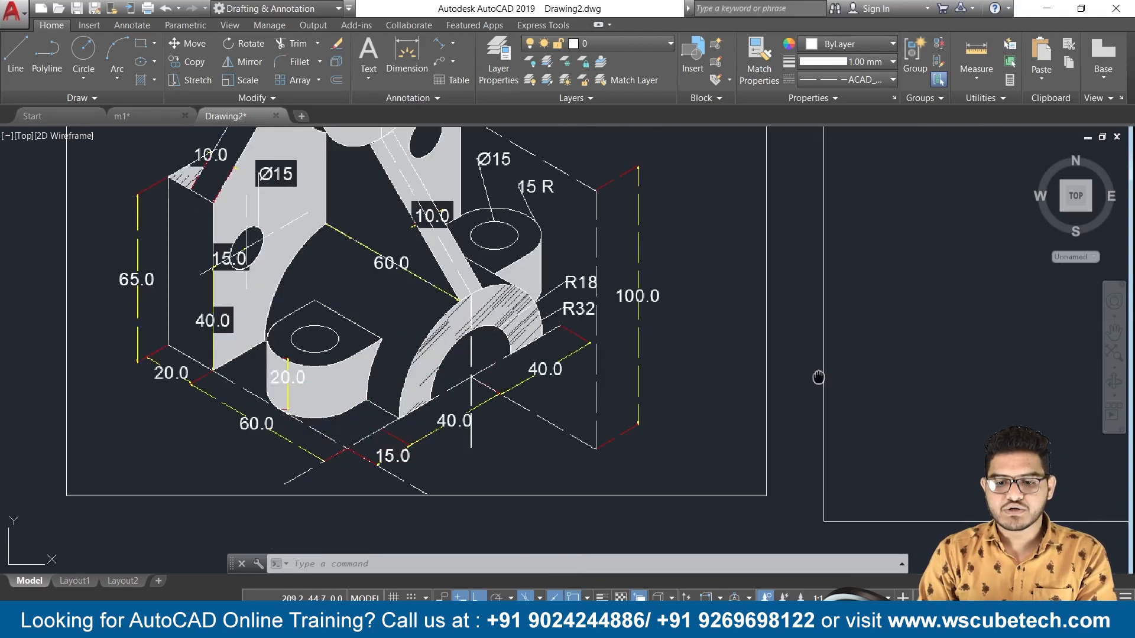
{"action": "middle_click_drag", "start_coordinate": [822, 380], "coordinate": [540, 390]}
{"action": "type", "text": "l"}
{"action": "key", "text": "Return"}
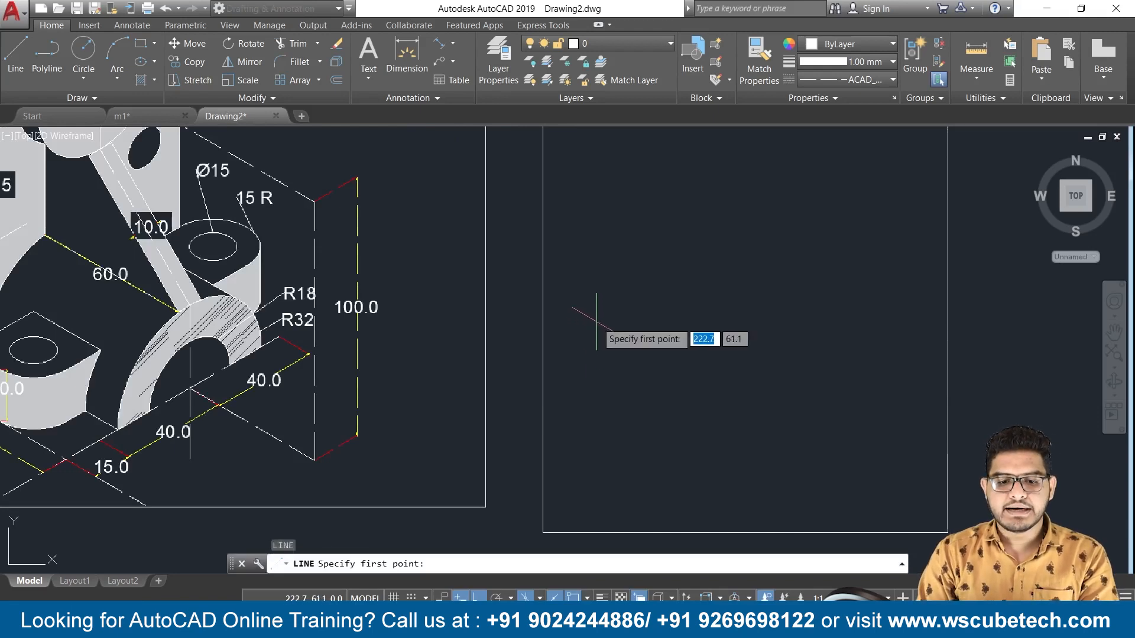
{"action": "left_click", "coordinate": [575, 306]}
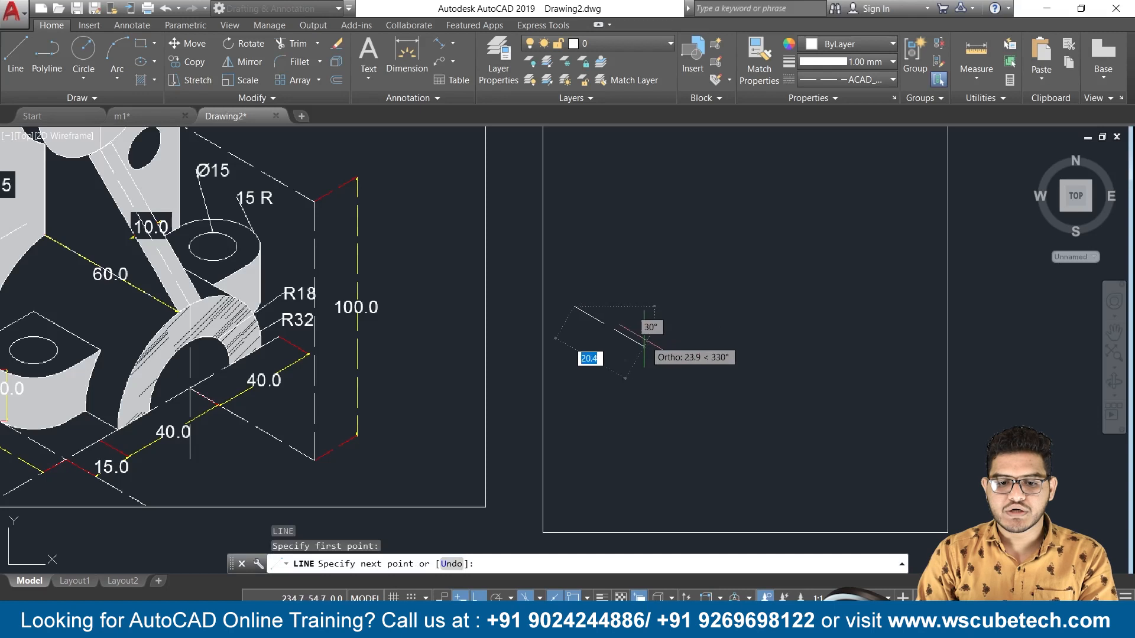
{"action": "type", "text": "30"}
{"action": "key", "text": "Return"}
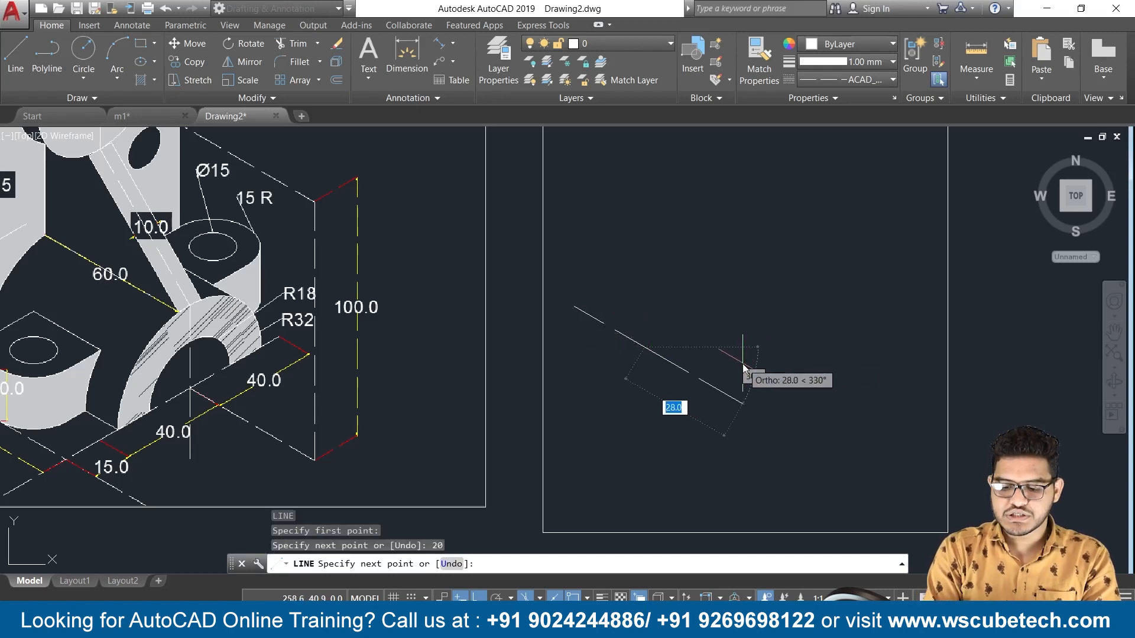
{"action": "type", "text": "60"}
{"action": "key", "text": "Return"}
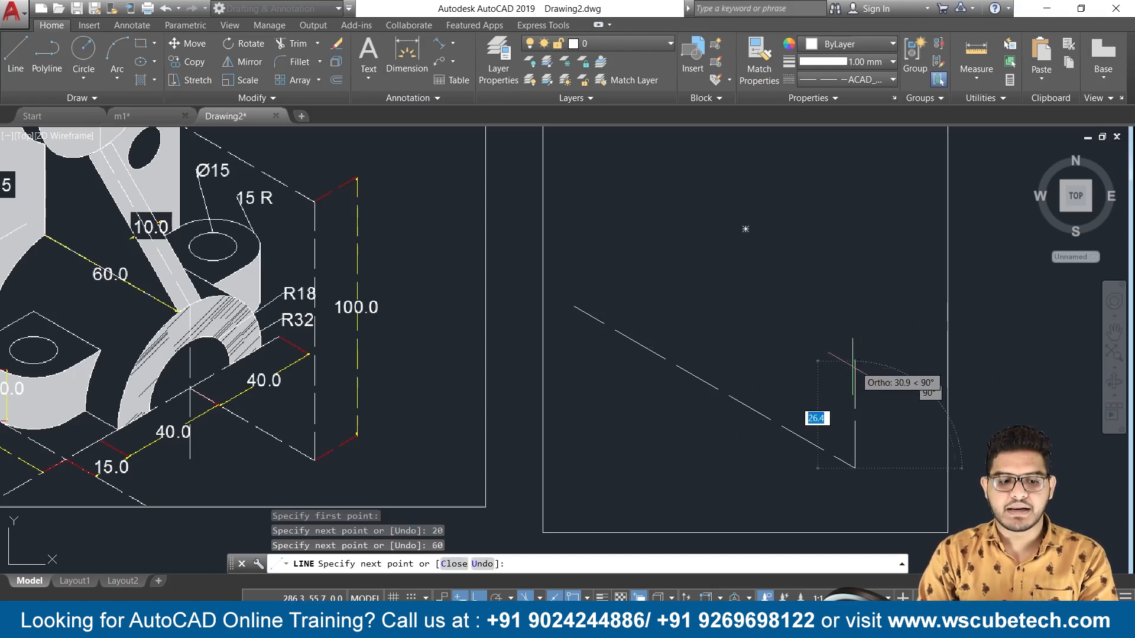
Step: Cycle the isoplane through Top, Right and Left during the line command and leave Top active for the 30° direction
{"action": "scroll", "coordinate": [856, 367], "scroll_direction": "down", "scroll_amount": 2}
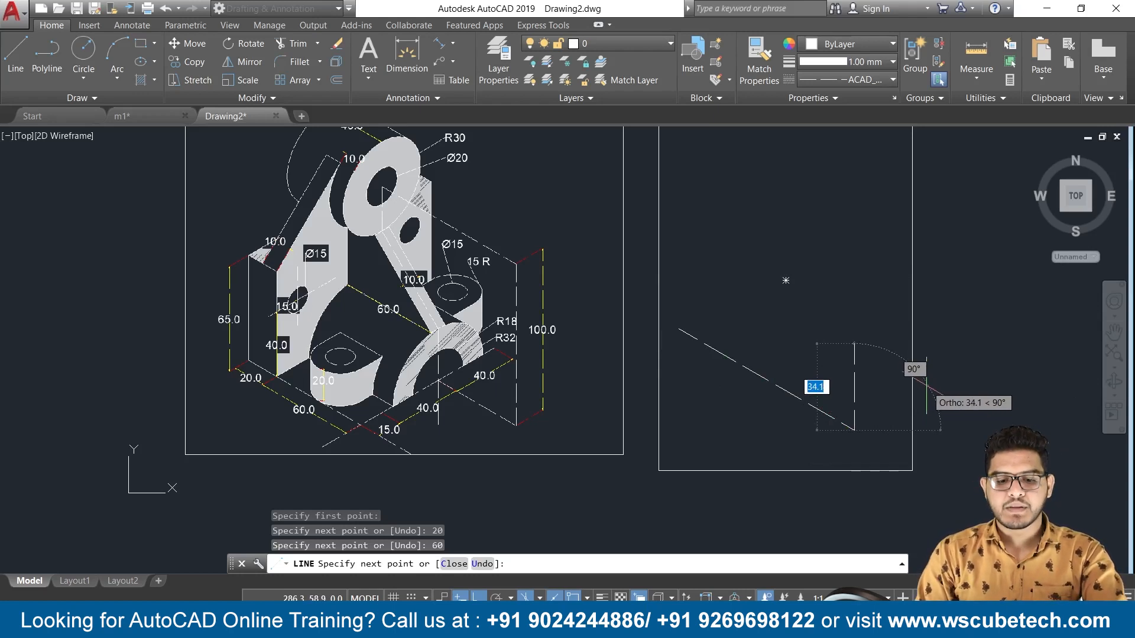
{"action": "key", "text": "F5"}
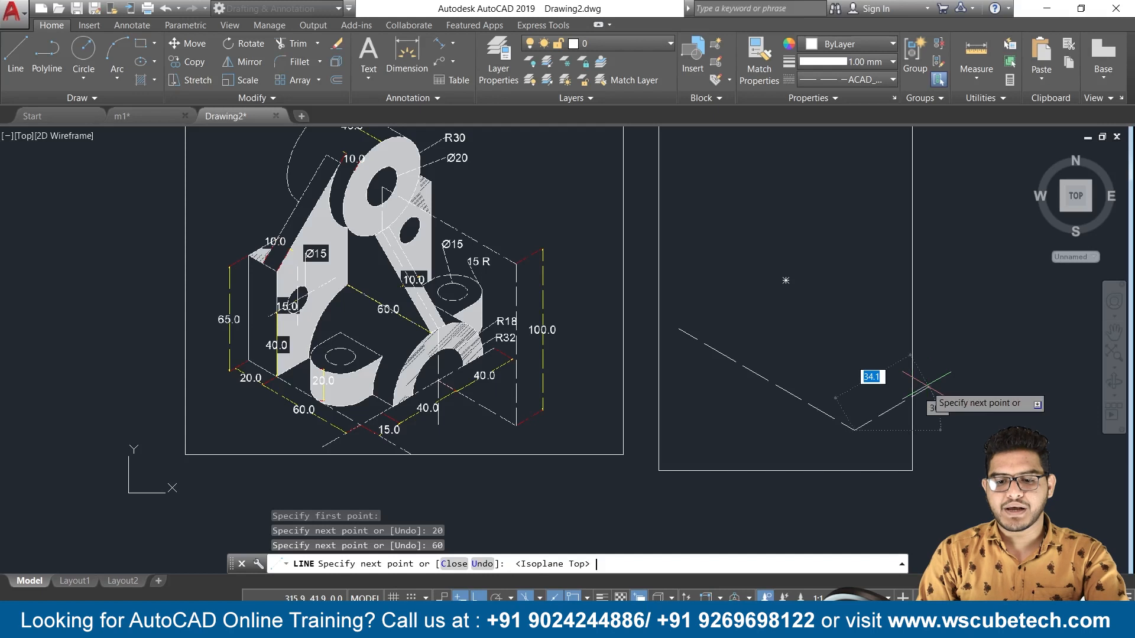
{"action": "key", "text": "F5"}
{"action": "key", "text": "F5"}
{"action": "key", "text": "F5"}
{"action": "key", "text": "F5"}
{"action": "key", "text": "F5"}
{"action": "key", "text": "F5"}
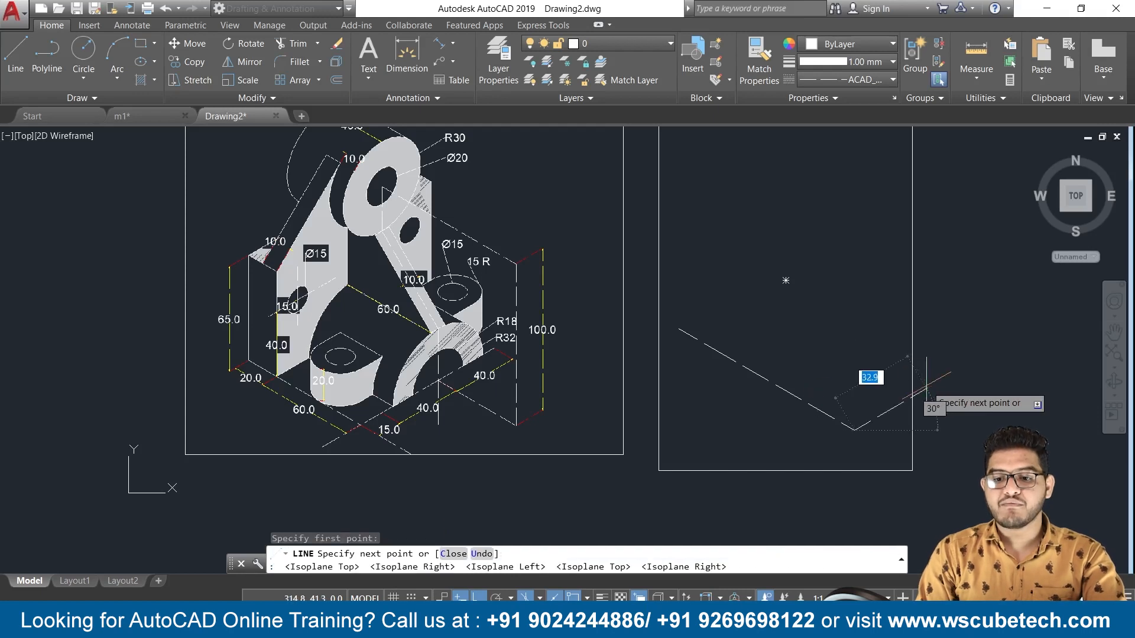
{"action": "key", "text": "F5"}
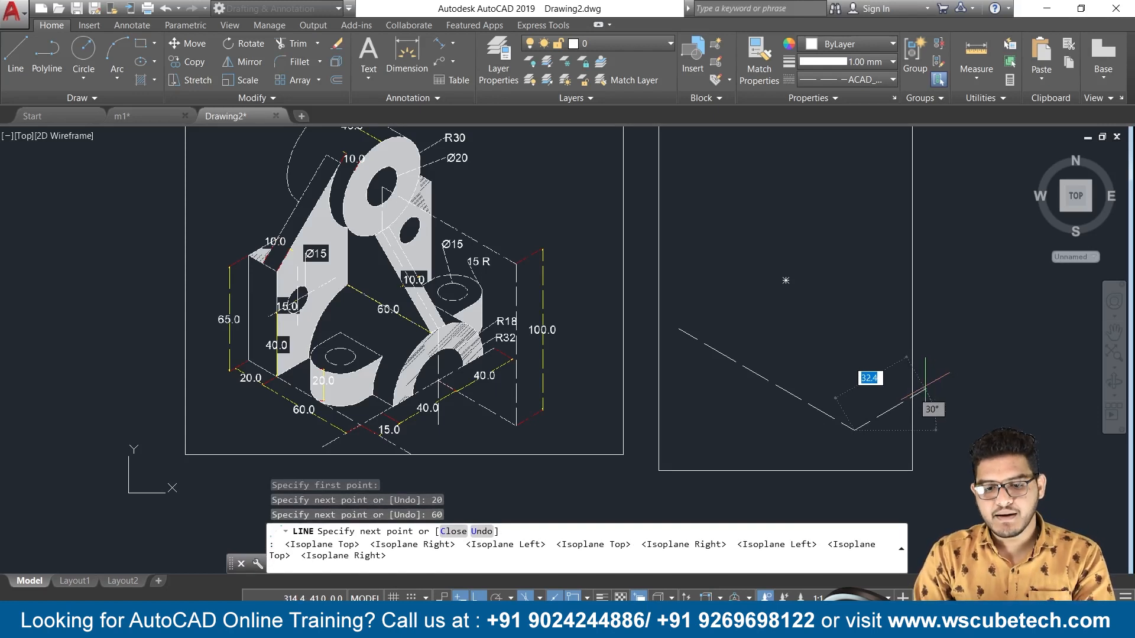
{"action": "key", "text": "F5"}
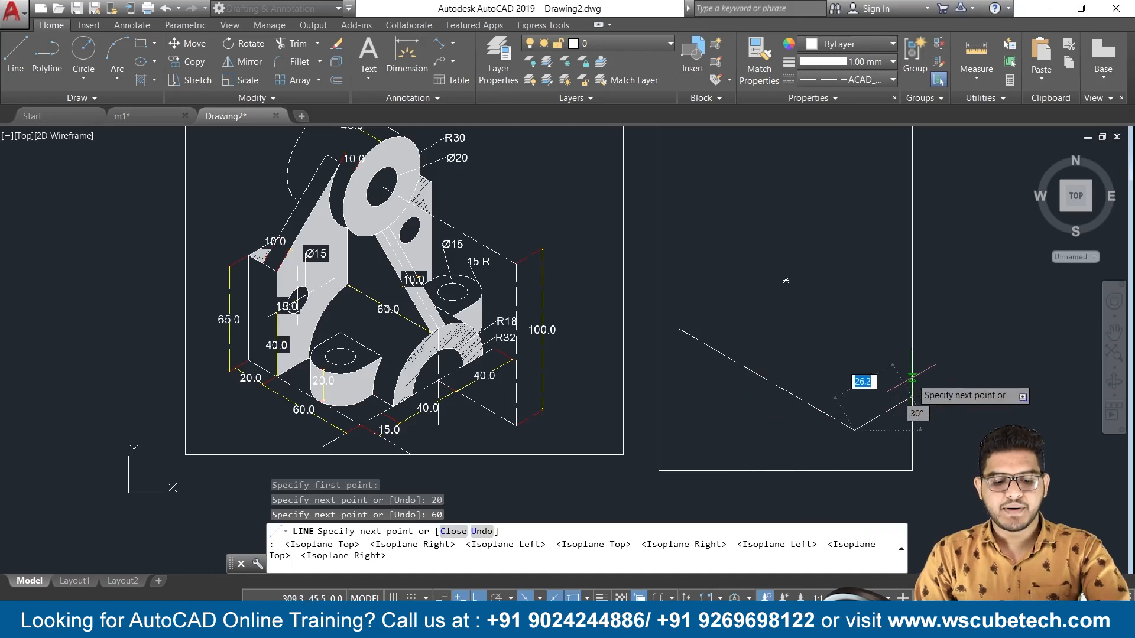
{"action": "key", "text": "F5"}
{"action": "key", "text": "F5"}
{"action": "key", "text": "F5"}
{"action": "key", "text": "F5"}
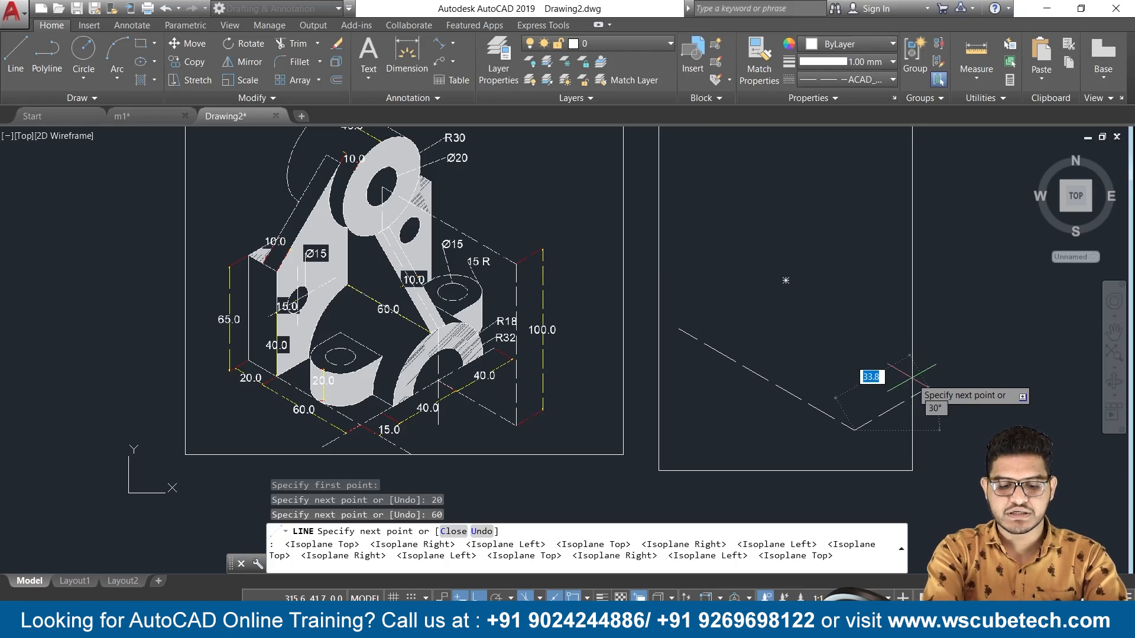
Step: Turn the grid on, cycle through the isoplanes back to Top, and turn the grid off
{"action": "key", "text": "F7"}
{"action": "key", "text": "F4"}
{"action": "key", "text": "F4"}
{"action": "key", "text": "F5"}
{"action": "key", "text": "F5"}
{"action": "key", "text": "F5"}
{"action": "key", "text": "F5"}
{"action": "key", "text": "F5"}
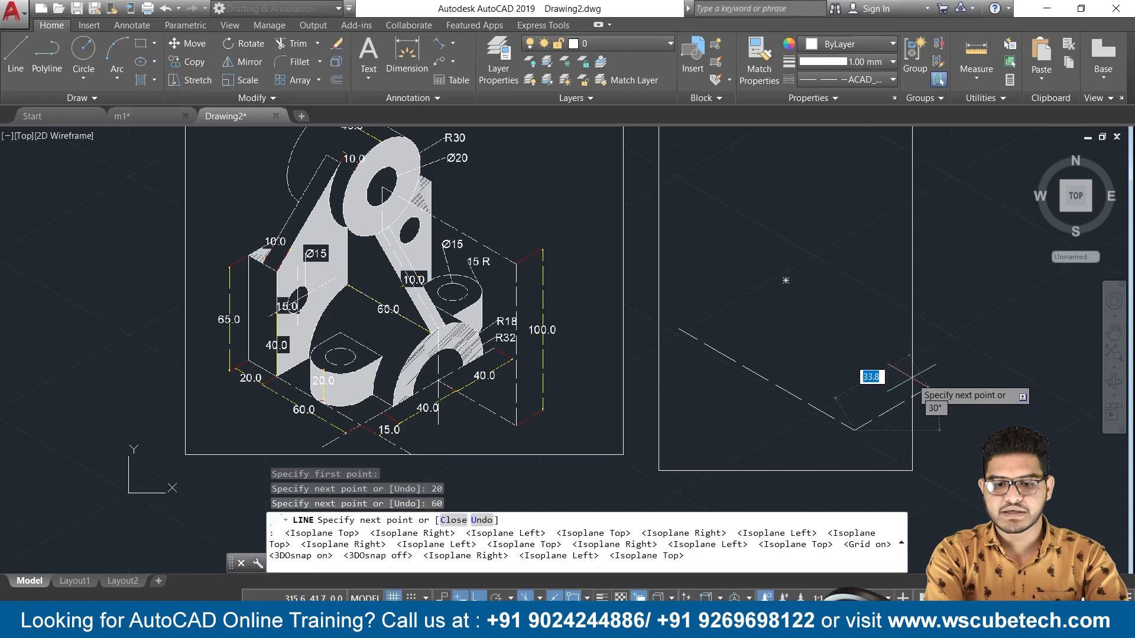
{"action": "key", "text": "F5"}
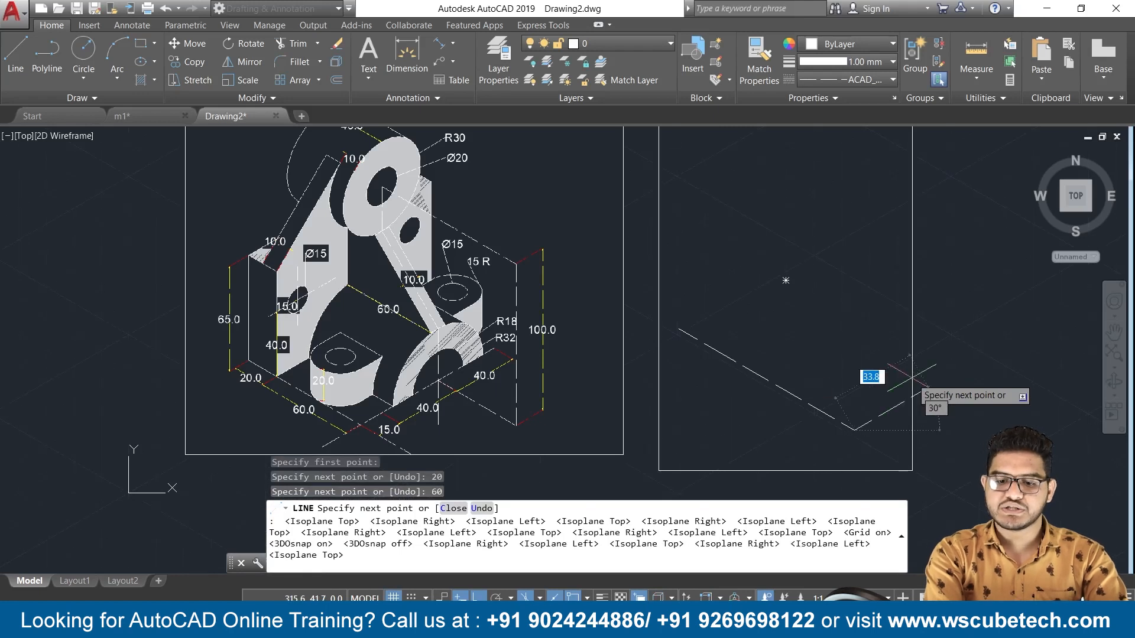
{"action": "key", "text": "F7"}
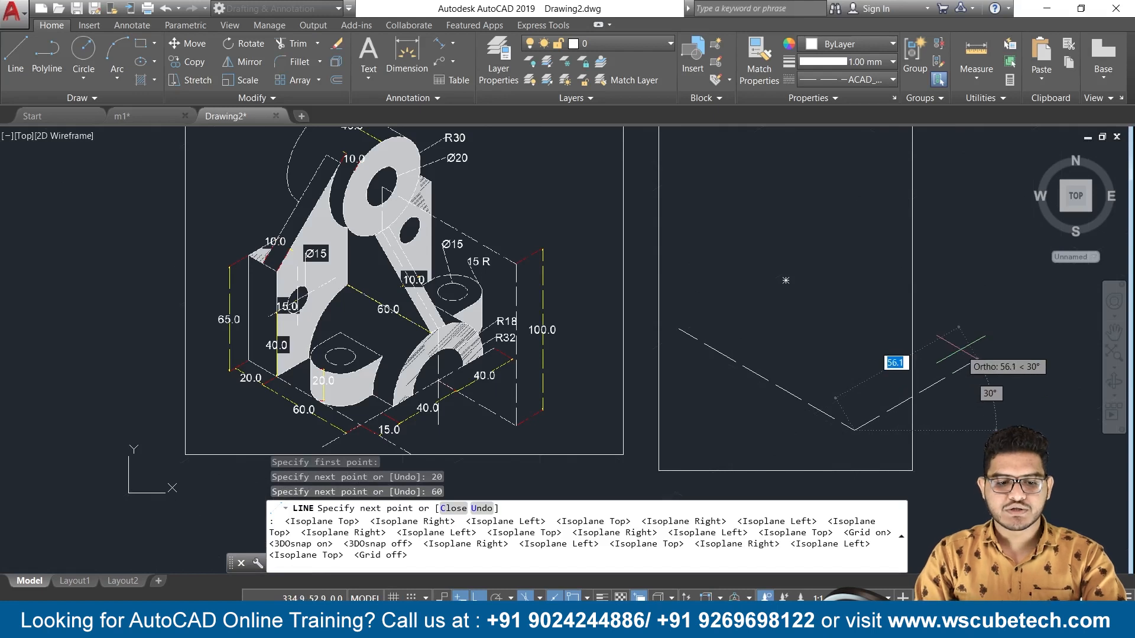
Step: Continue the dashed base line along 30° with segments of 15, 40, 40 and 15 units and finish the line
{"action": "type", "text": "15"}
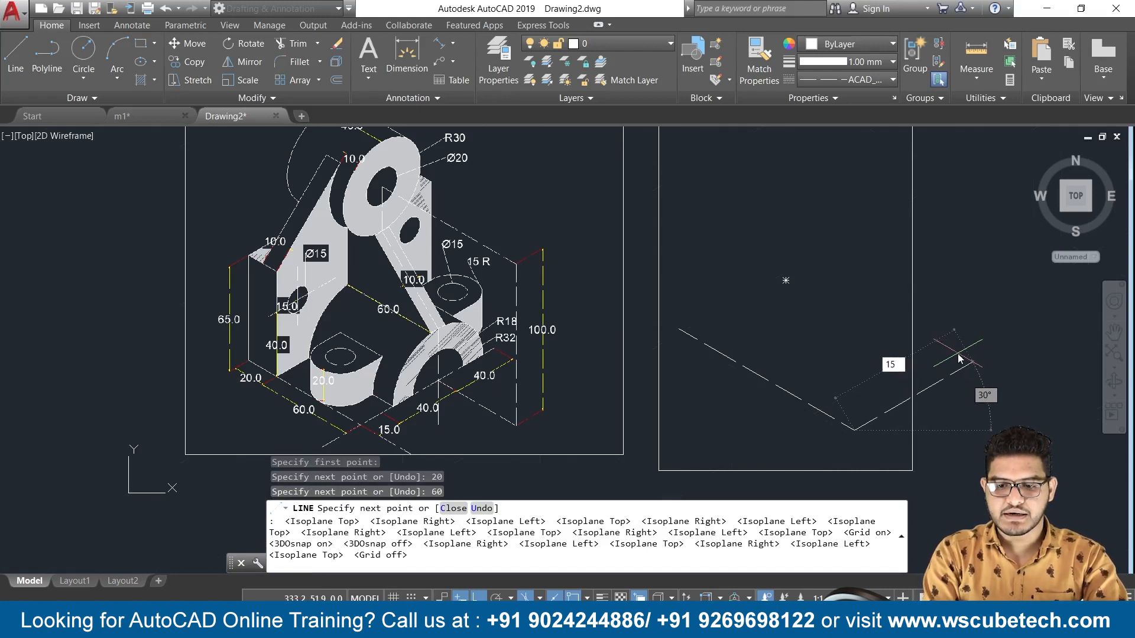
{"action": "key", "text": "Return"}
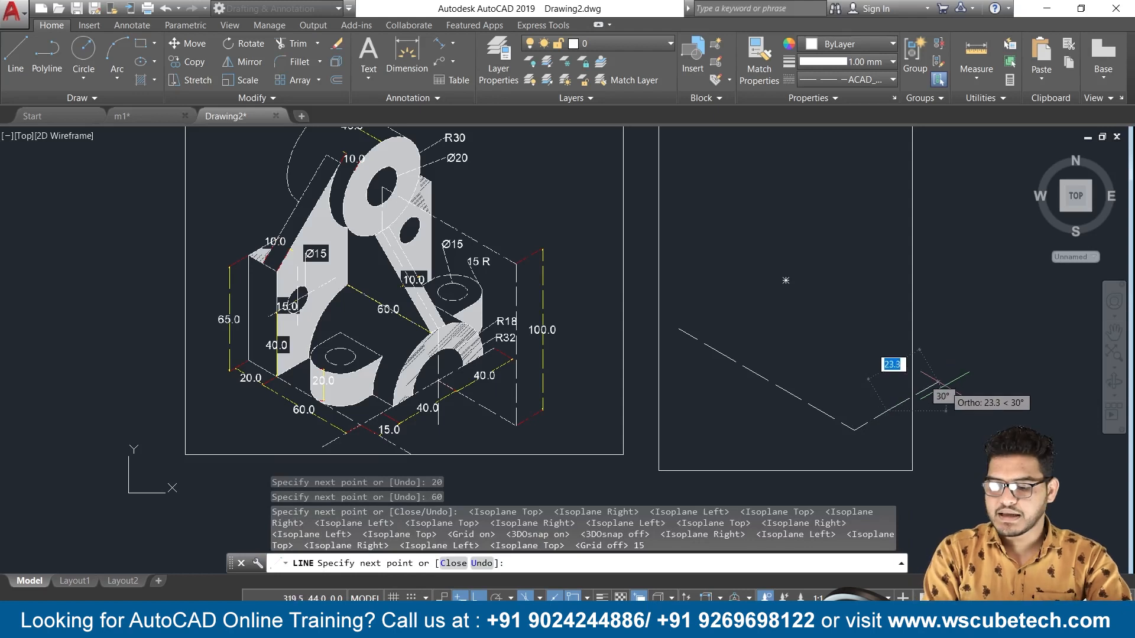
{"action": "type", "text": "40"}
{"action": "key", "text": "Return"}
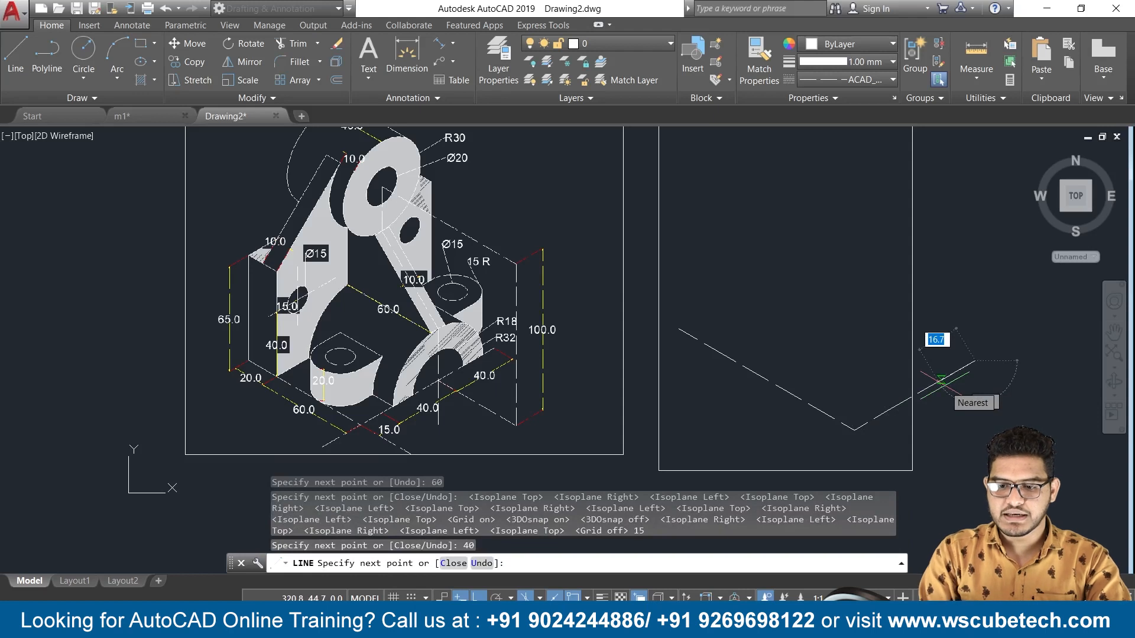
{"action": "type", "text": "40"}
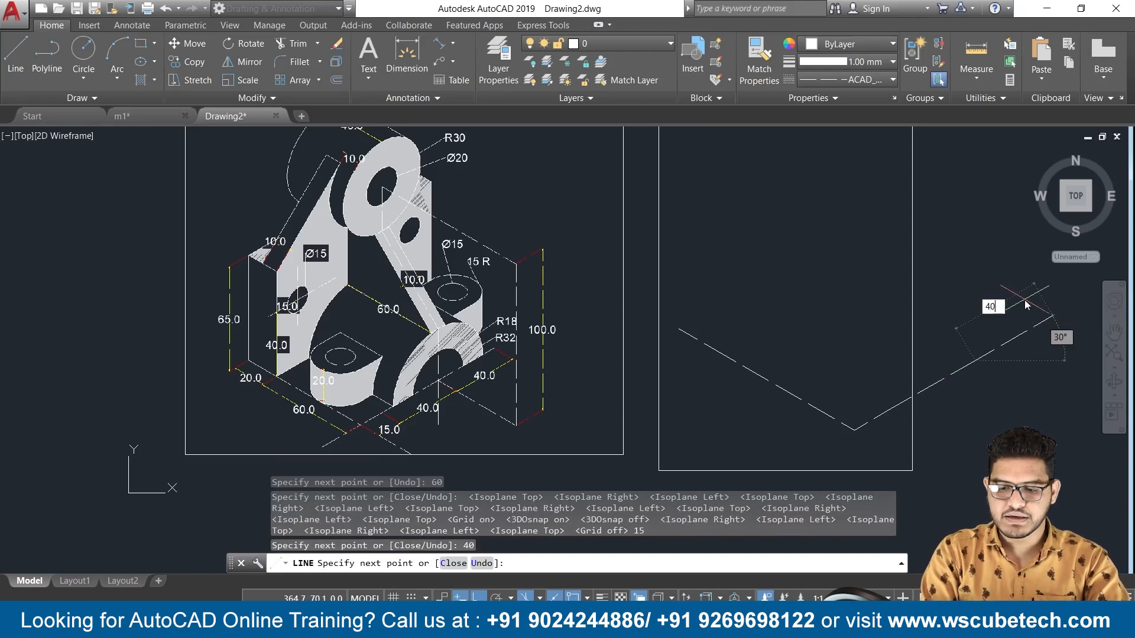
{"action": "key", "text": "Return"}
{"action": "middle_click_drag", "start_coordinate": [1021, 303], "coordinate": [849, 363]}
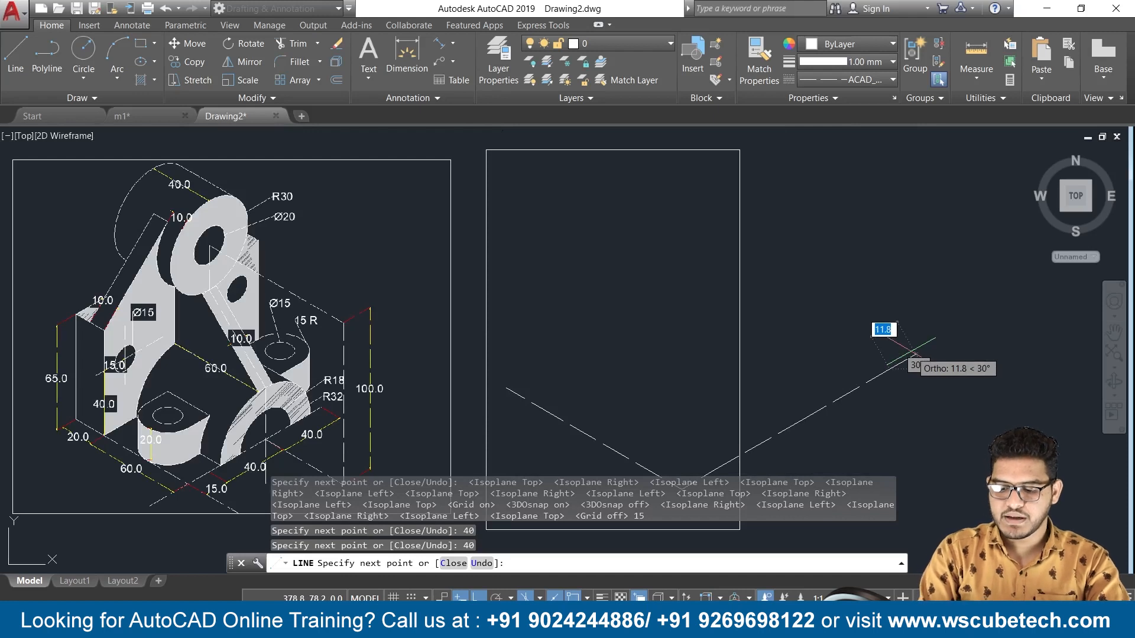
{"action": "type", "text": "15"}
{"action": "key", "text": "Return"}
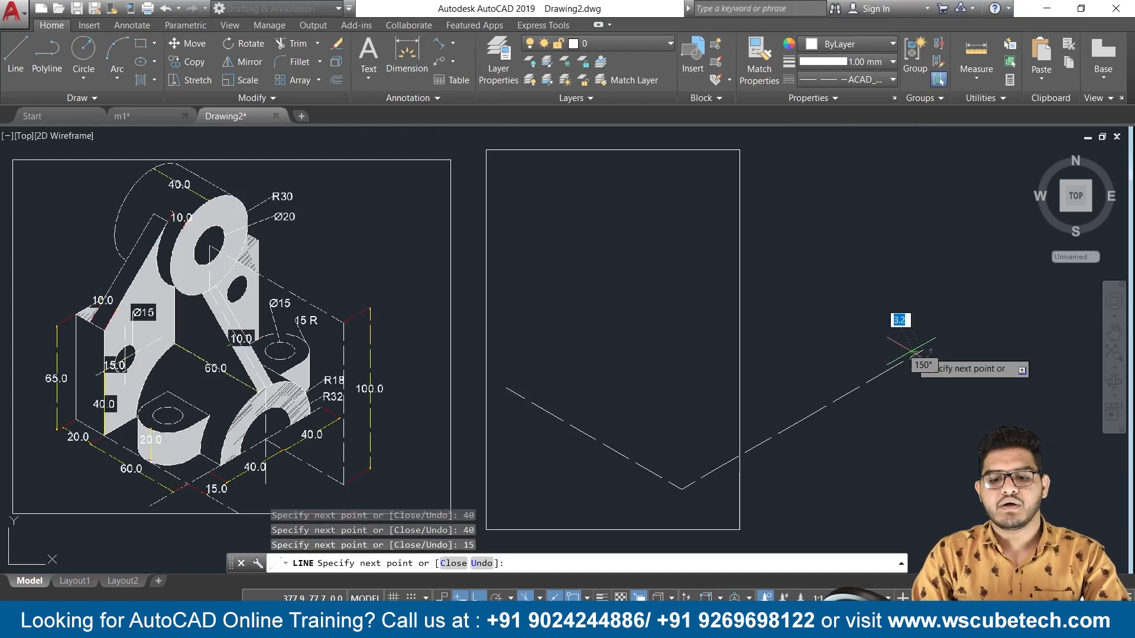
{"action": "key", "text": "Return"}
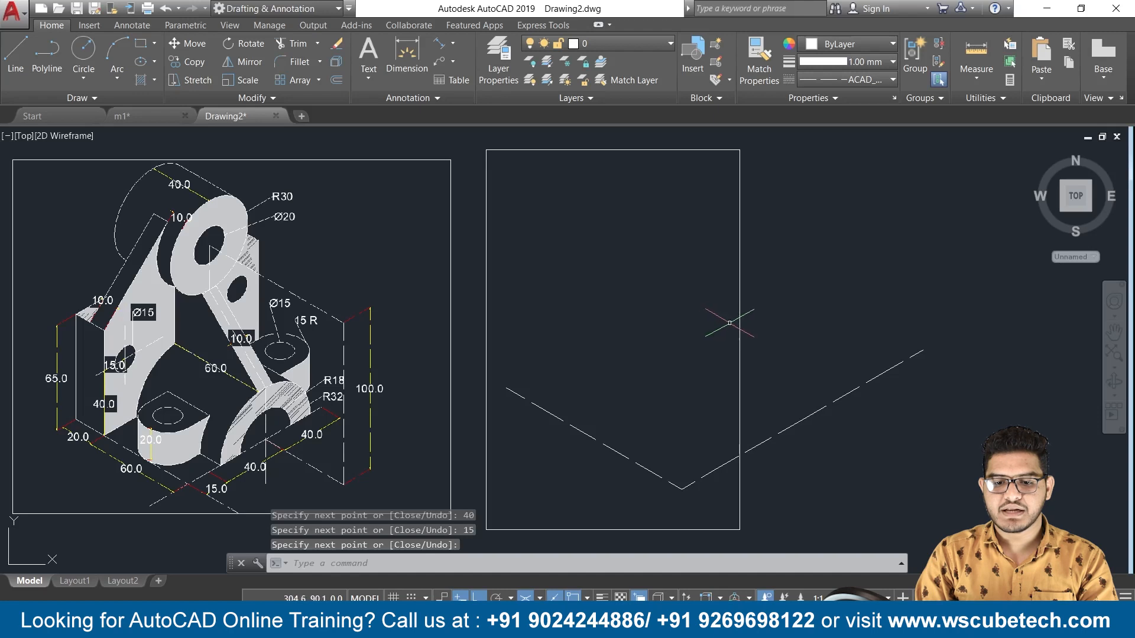
Step: Delete the rectangle frame around the new drawing
{"action": "left_click", "coordinate": [739, 322]}
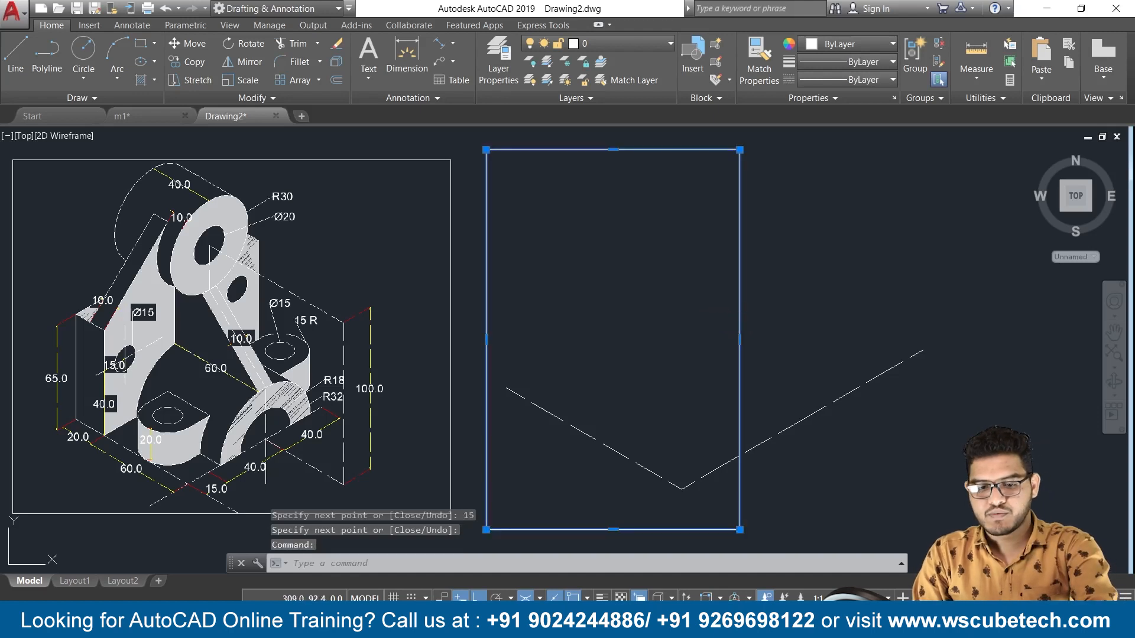
{"action": "key", "text": "Delete"}
{"action": "middle_click_drag", "start_coordinate": [722, 324], "coordinate": [913, 250]}
{"action": "middle_click_drag", "start_coordinate": [821, 284], "coordinate": [810, 373]}
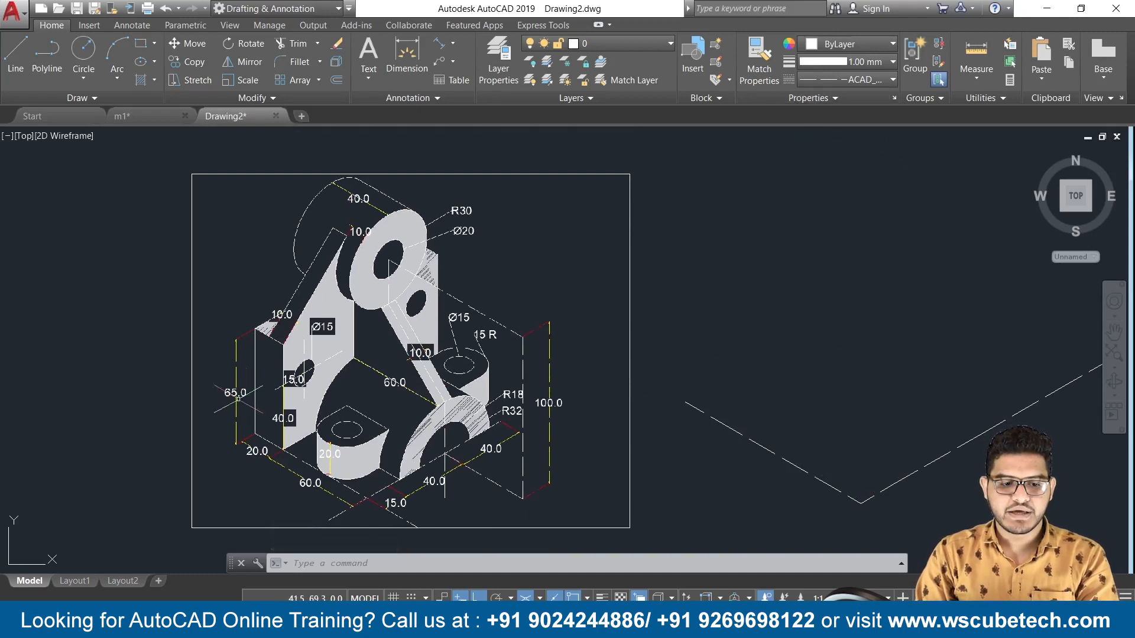
Step: Set the current linetype and lineweight to ByLayer for the solid edges
{"action": "scroll", "coordinate": [257, 415], "scroll_direction": "up", "scroll_amount": 2}
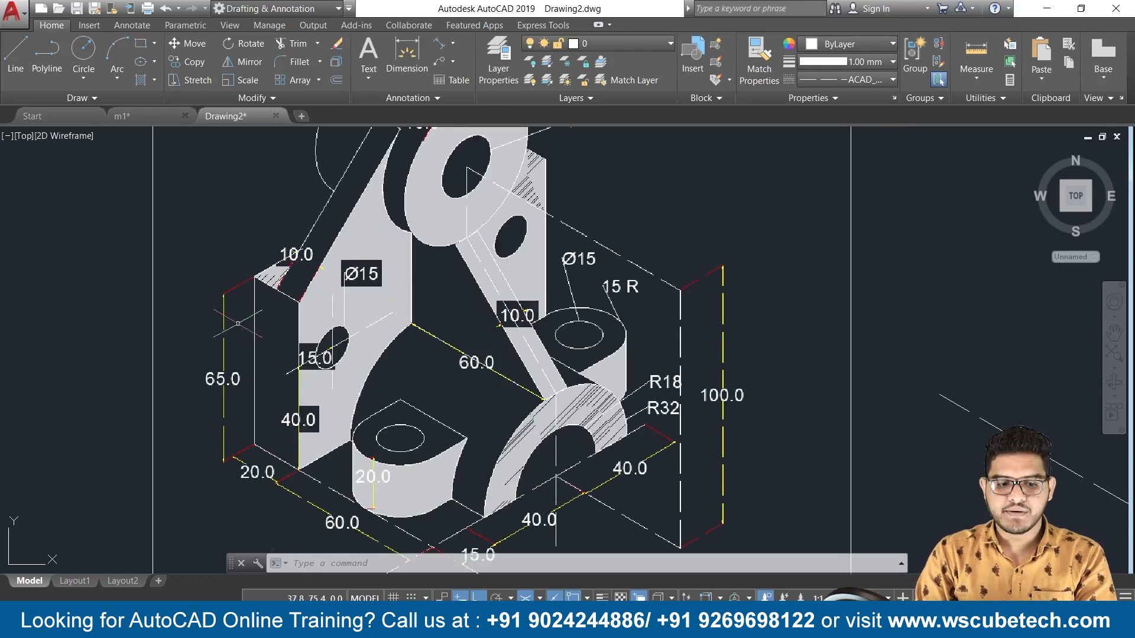
{"action": "scroll", "coordinate": [663, 358], "scroll_direction": "down", "scroll_amount": 2}
{"action": "middle_click_drag", "start_coordinate": [662, 359], "coordinate": [574, 341]}
{"action": "left_click", "coordinate": [875, 80]}
{"action": "left_click", "coordinate": [872, 100]}
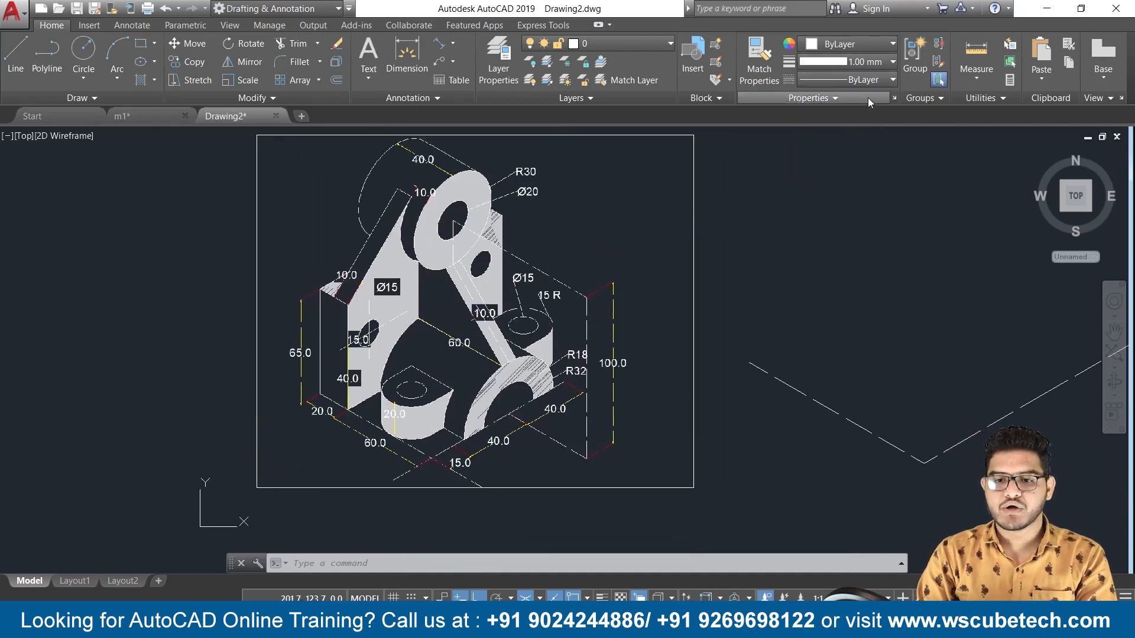
{"action": "left_click", "coordinate": [859, 64]}
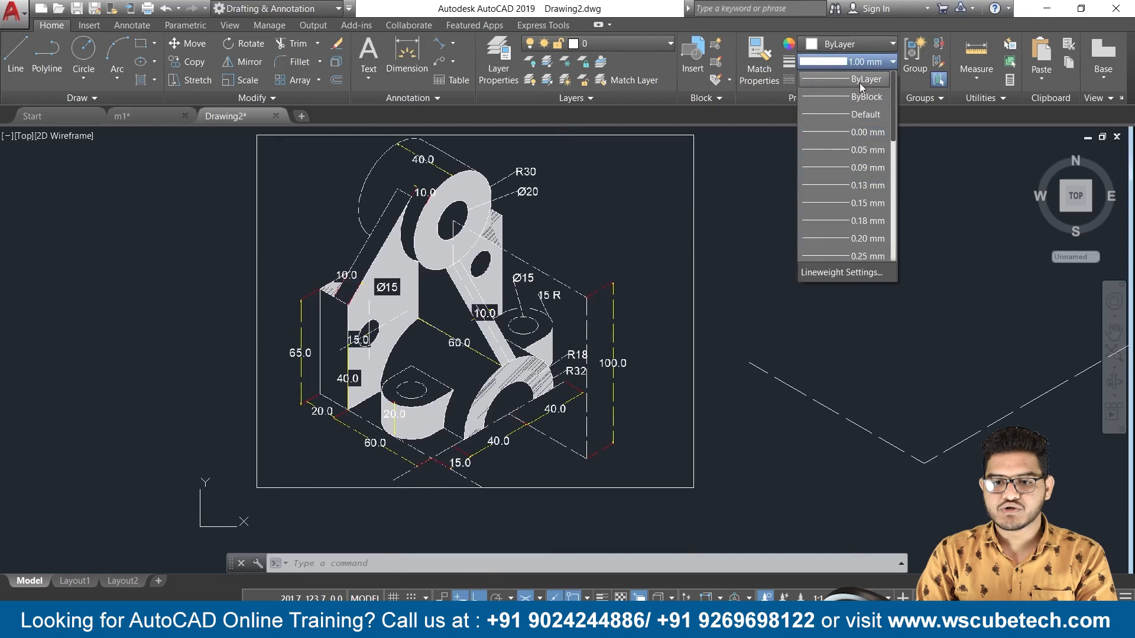
{"action": "left_click", "coordinate": [860, 83]}
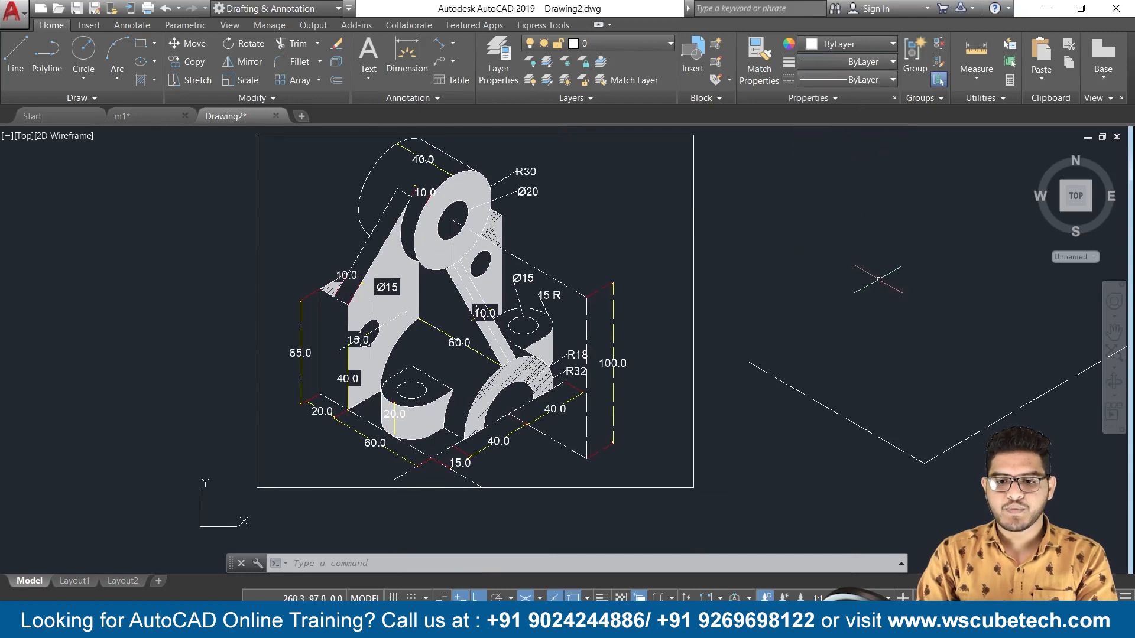
Step: Draw a solid 65-unit vertical edge upward from the free end of the dashed 330° base line, using isoplane Right
{"action": "middle_click_drag", "start_coordinate": [878, 280], "coordinate": [783, 311]}
{"action": "type", "text": "l"}
{"action": "key", "text": "Return"}
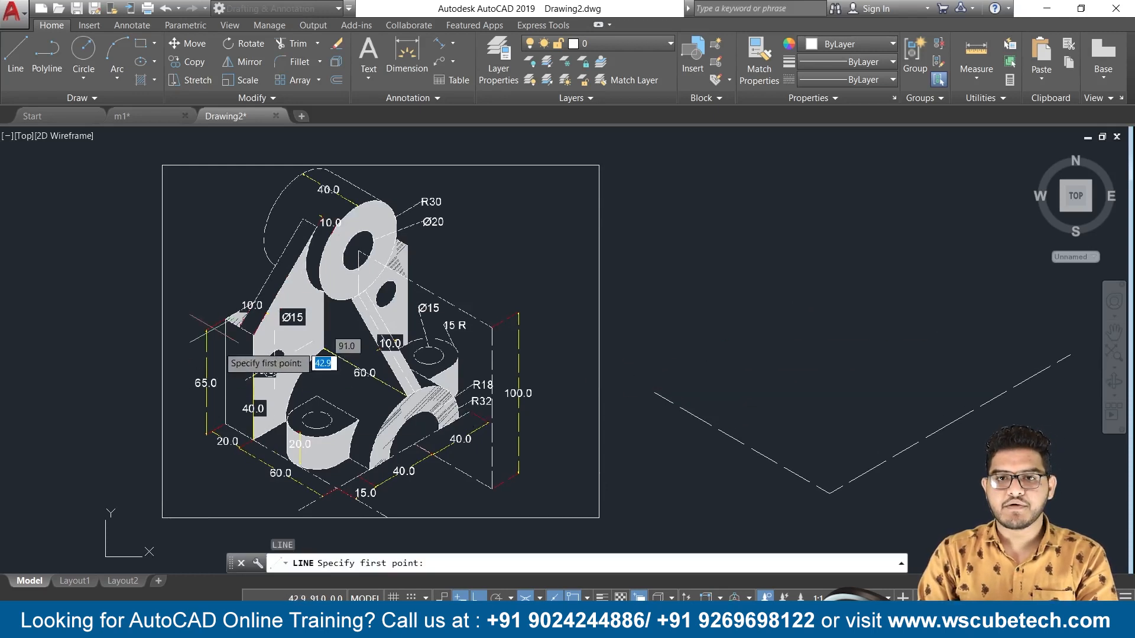
{"action": "scroll", "coordinate": [657, 428], "scroll_direction": "up", "scroll_amount": 2}
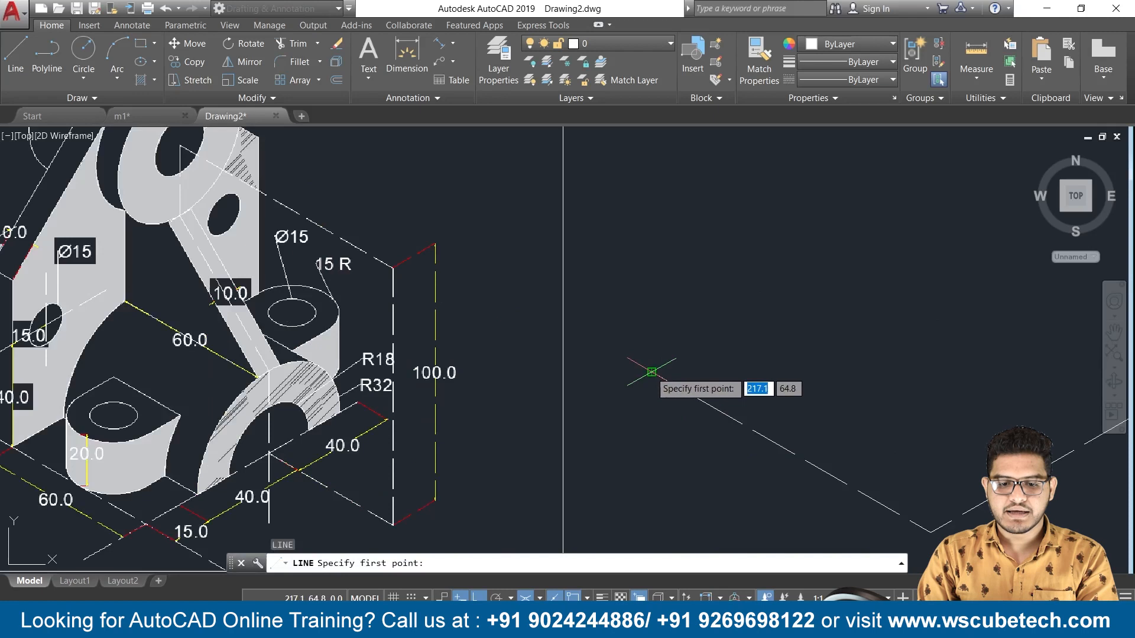
{"action": "left_click", "coordinate": [652, 371]}
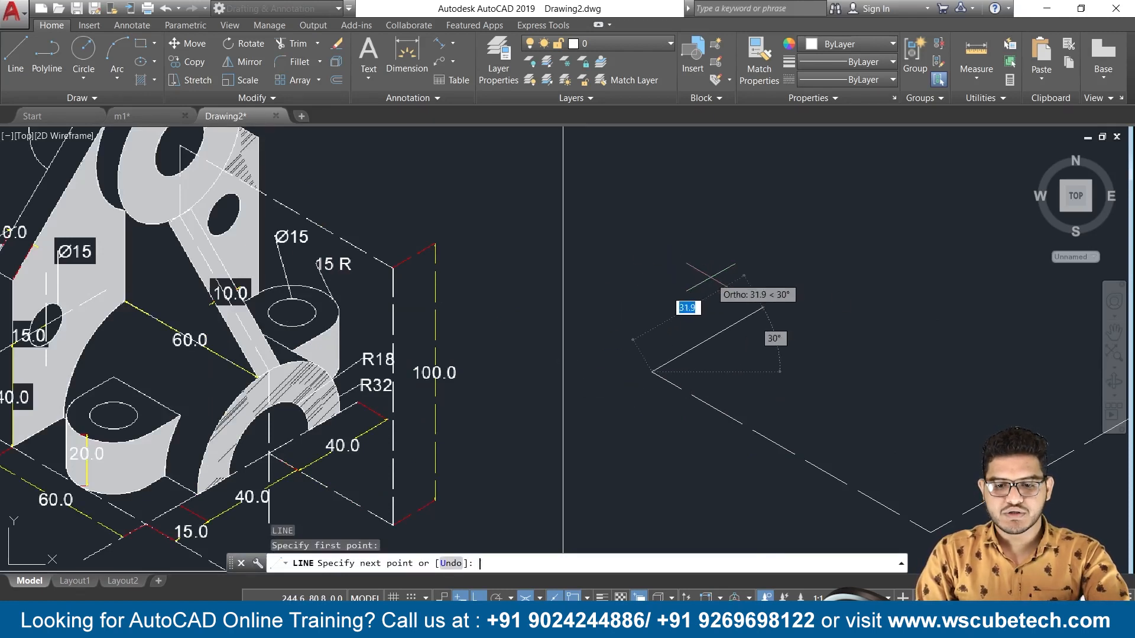
{"action": "key", "text": "F5"}
{"action": "scroll", "coordinate": [663, 306], "scroll_direction": "down", "scroll_amount": 2}
{"action": "middle_click_drag", "start_coordinate": [653, 260], "coordinate": [680, 260]}
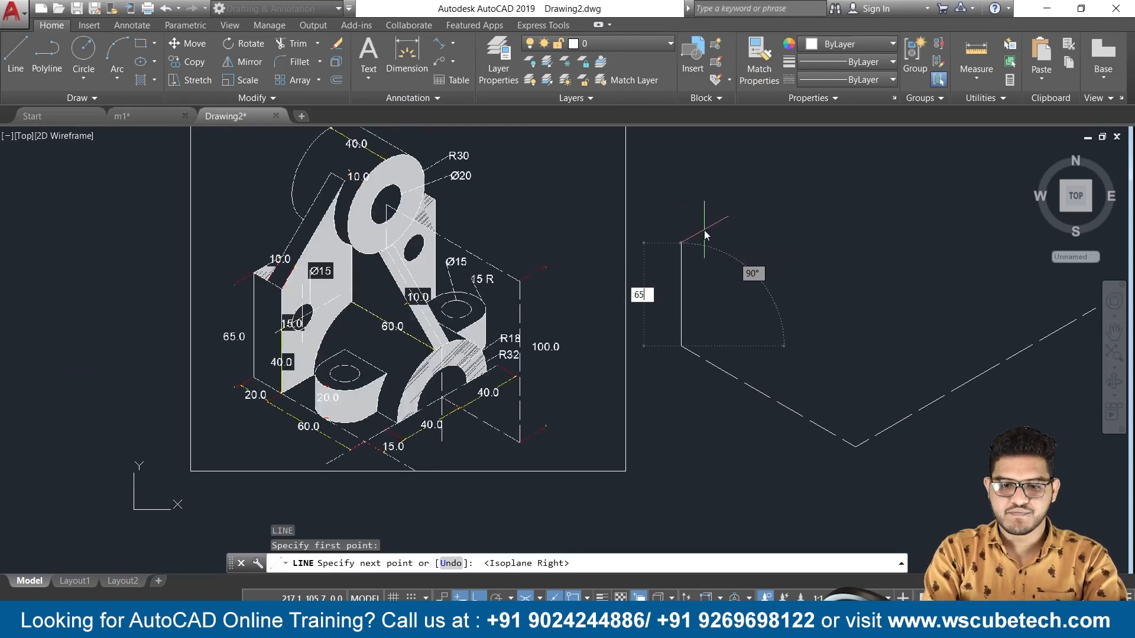
{"action": "key", "text": "Return"}
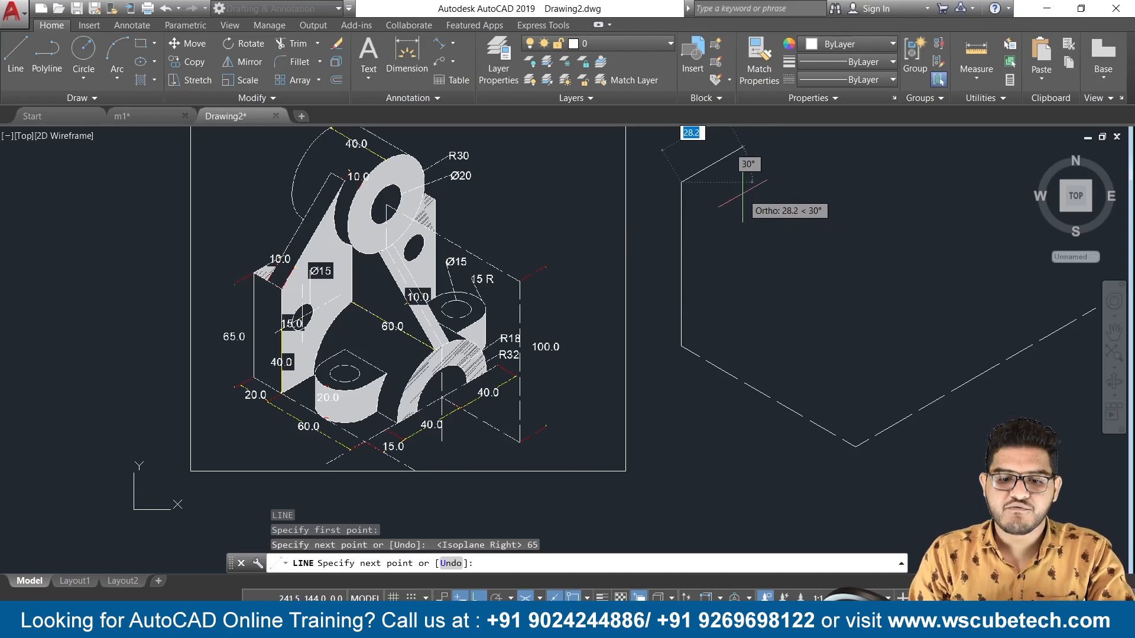
Step: On isoplane Left, close the plate outline with solid edges of 20 units at 330°, 65 units downward and 20 units back to its base corner
{"action": "key", "text": "F5"}
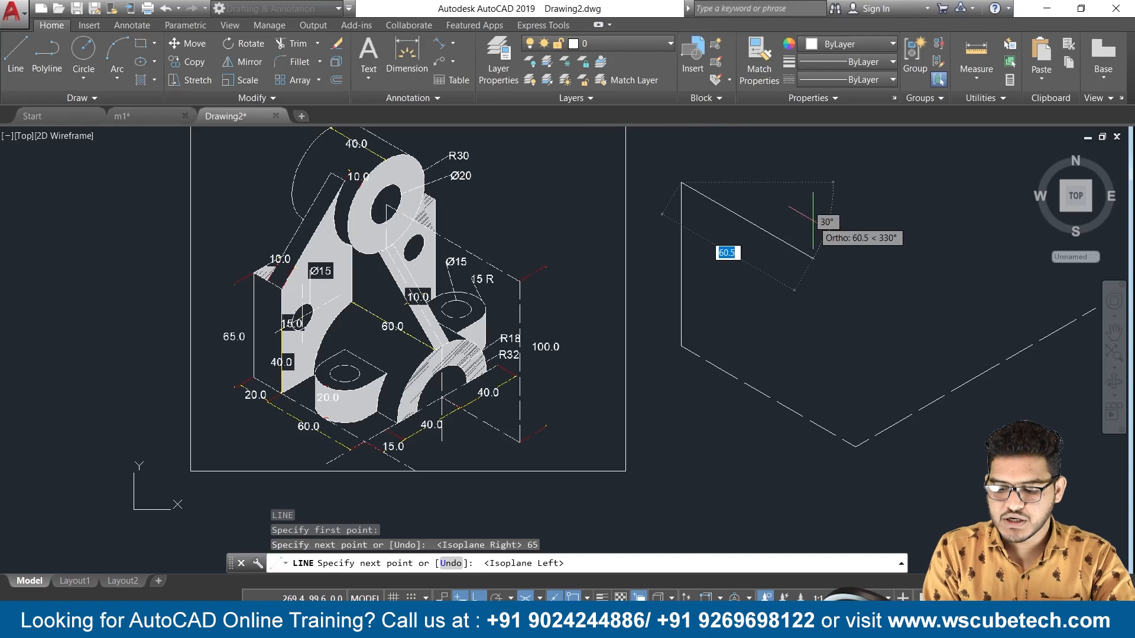
{"action": "type", "text": "20"}
{"action": "key", "text": "Return"}
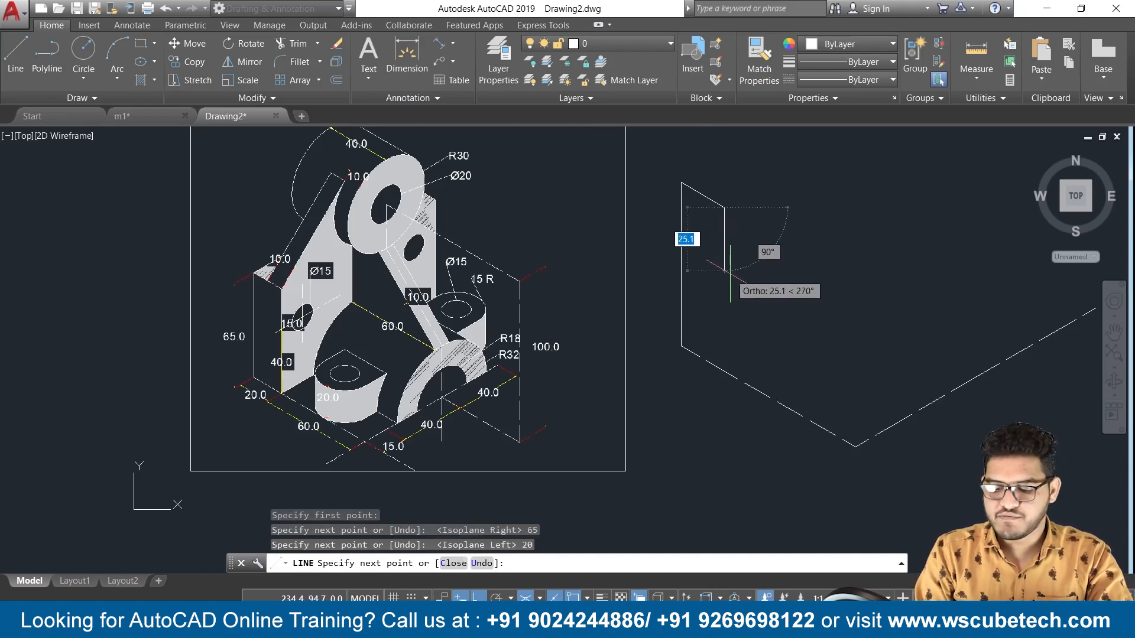
{"action": "type", "text": "65"}
{"action": "key", "text": "Return"}
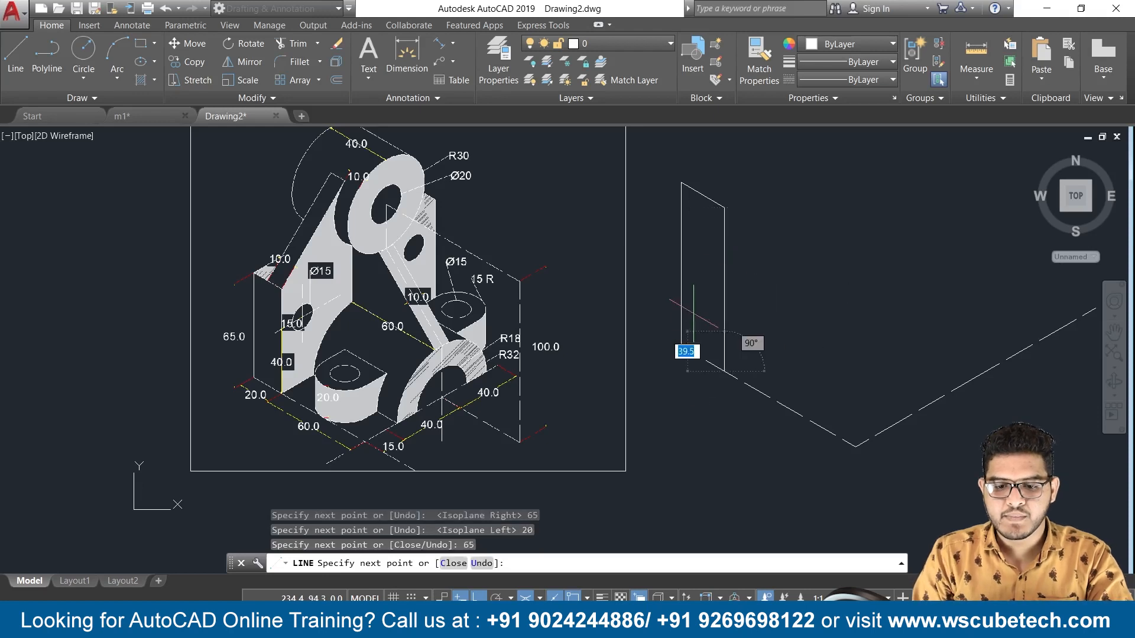
{"action": "type", "text": "20"}
{"action": "key", "text": "Return"}
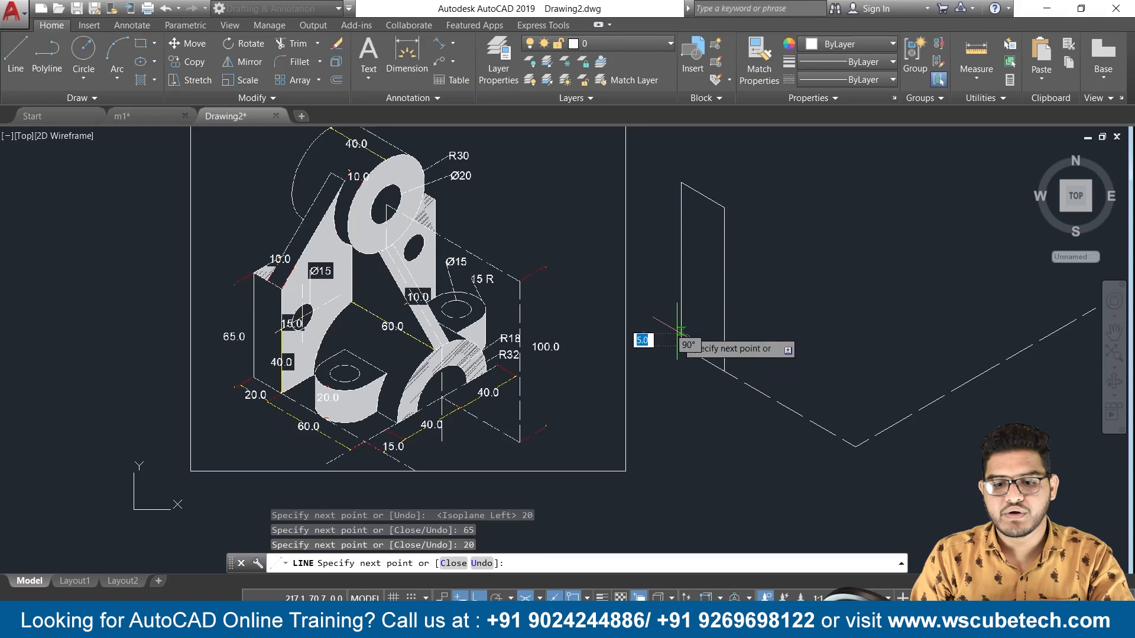
{"action": "key", "text": "Escape"}
Step: Examine the reference image's dimensions for the side plate, the base offsets and the half-round arch with its two radii
{"action": "scroll", "coordinate": [413, 331], "scroll_direction": "up", "scroll_amount": 3}
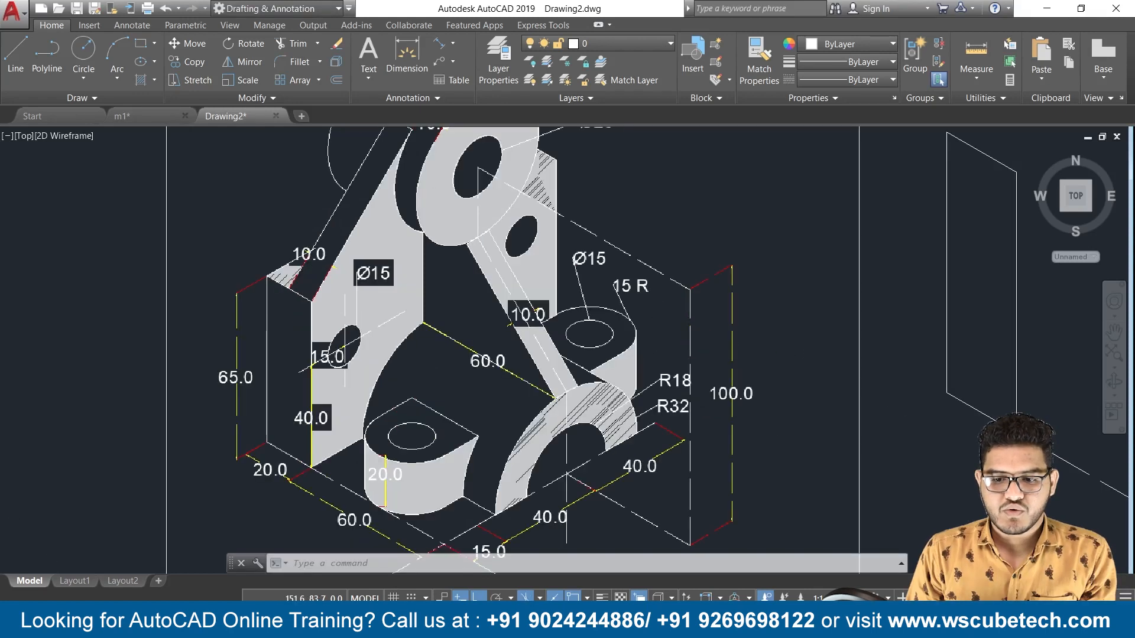
{"action": "scroll", "coordinate": [413, 331], "scroll_direction": "down", "scroll_amount": 3}
{"action": "mouse_move", "coordinate": [482, 313]}
{"action": "middle_mouse_down"}
{"action": "mouse_move", "coordinate": [430, 376]}
{"action": "mouse_move", "coordinate": [396, 391]}
{"action": "mouse_move", "coordinate": [546, 325]}
{"action": "middle_mouse_up"}
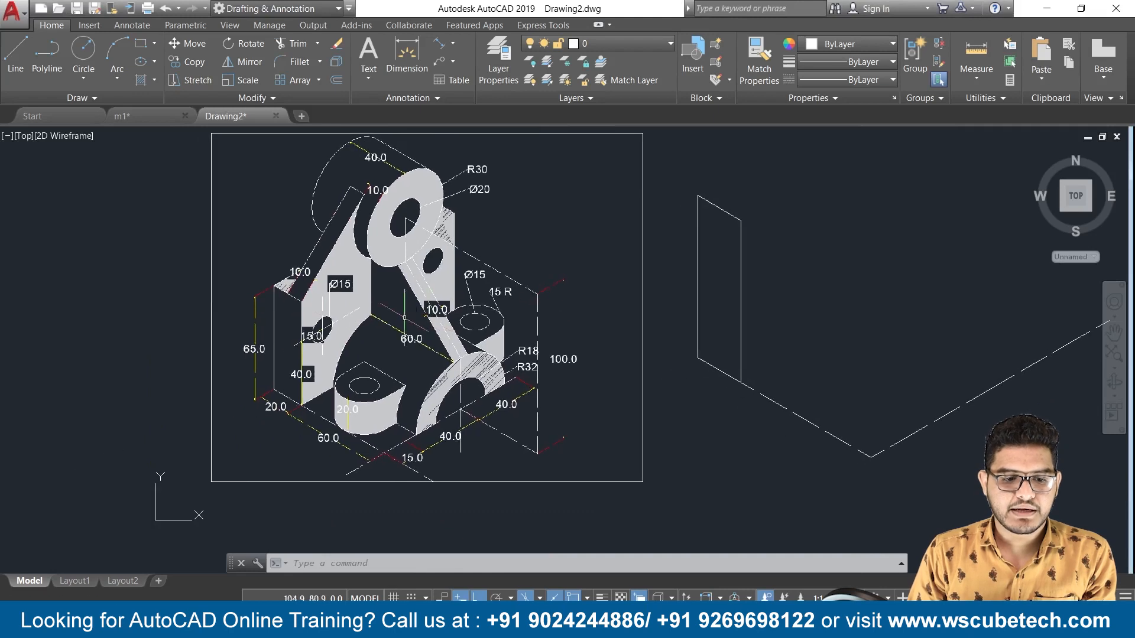
{"action": "scroll", "coordinate": [323, 307], "scroll_direction": "up", "scroll_amount": 2}
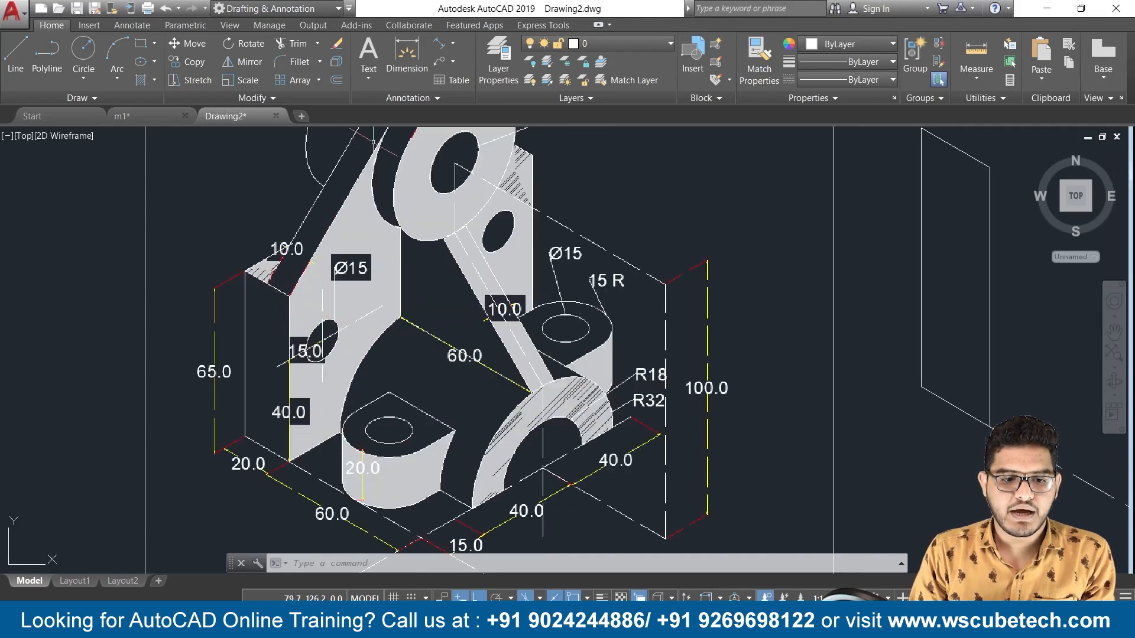
{"action": "middle_click_drag", "start_coordinate": [389, 211], "coordinate": [390, 242]}
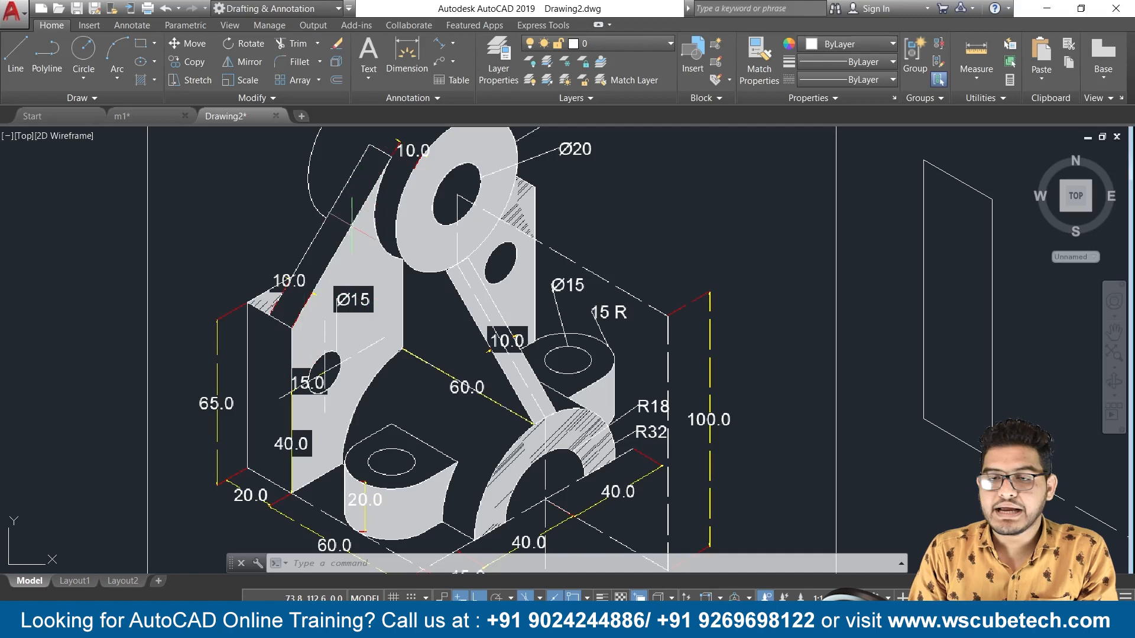
{"action": "scroll", "coordinate": [371, 242], "scroll_direction": "down", "scroll_amount": 2}
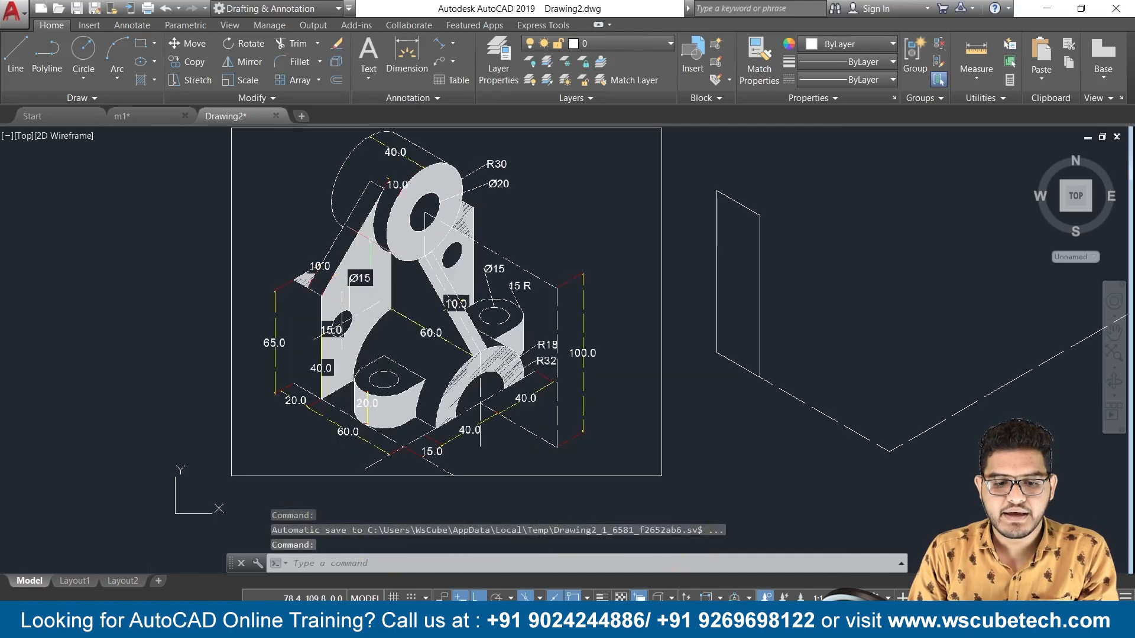
{"action": "scroll", "coordinate": [491, 385], "scroll_direction": "up", "scroll_amount": 2}
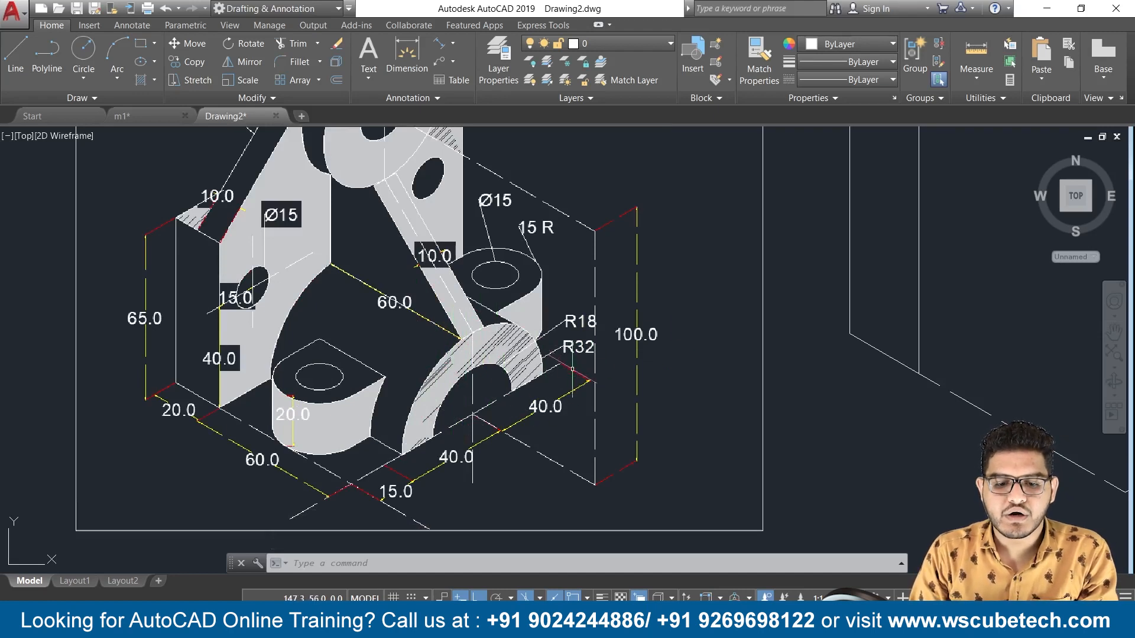
{"action": "middle_click_drag", "start_coordinate": [572, 369], "coordinate": [539, 338]}
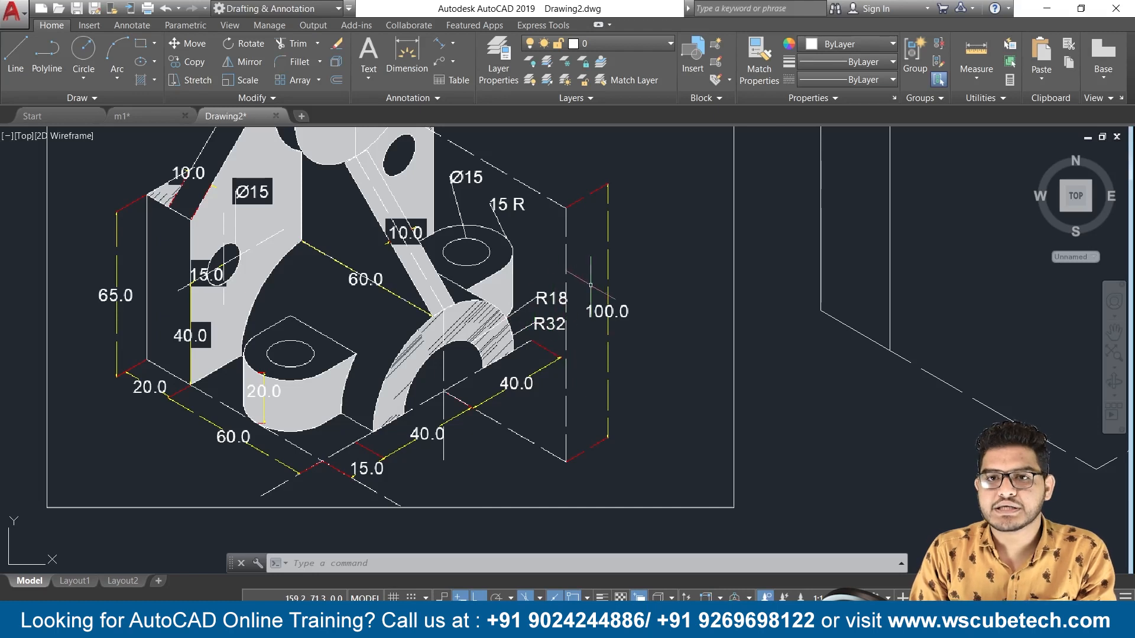
{"action": "scroll", "coordinate": [644, 317], "scroll_direction": "down", "scroll_amount": 2}
{"action": "middle_click_drag", "start_coordinate": [630, 317], "coordinate": [436, 307]}
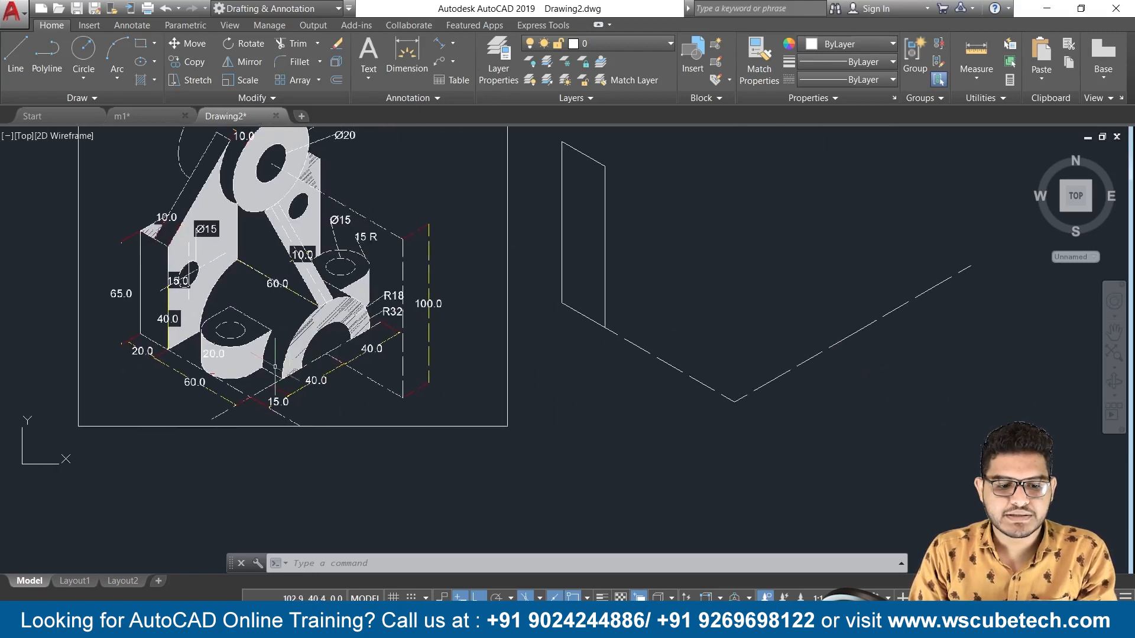
{"action": "scroll", "coordinate": [294, 363], "scroll_direction": "up", "scroll_amount": 2}
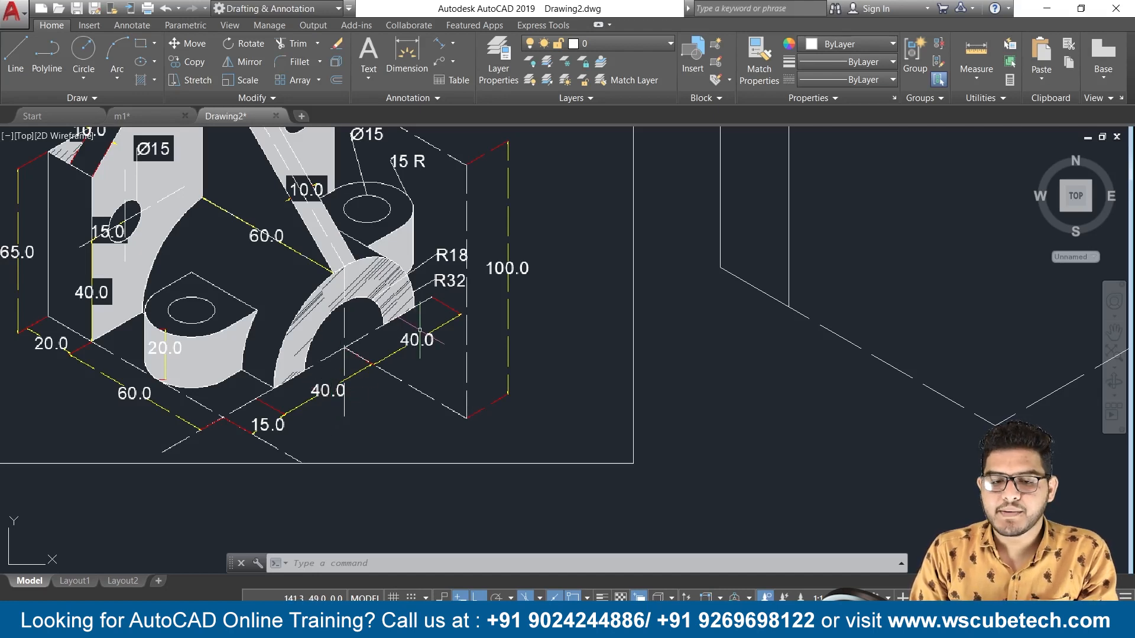
{"action": "scroll", "coordinate": [792, 358], "scroll_direction": "down", "scroll_amount": 2}
{"action": "middle_click_drag", "start_coordinate": [797, 361], "coordinate": [467, 404]}
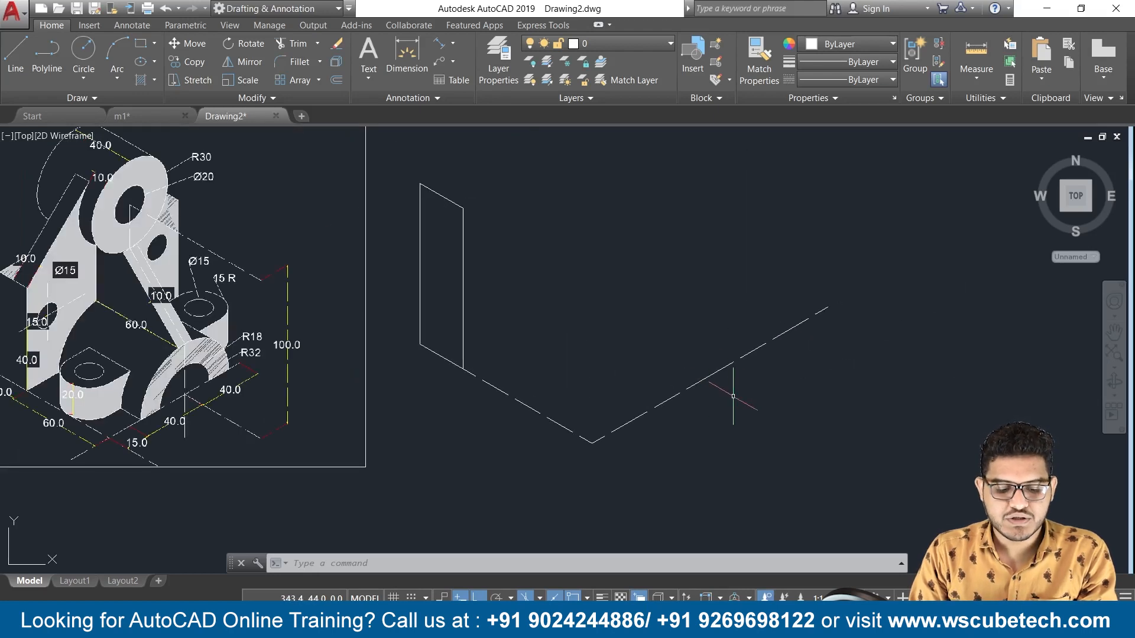
{"action": "type", "text": "el"}
{"action": "key", "text": "Return"}
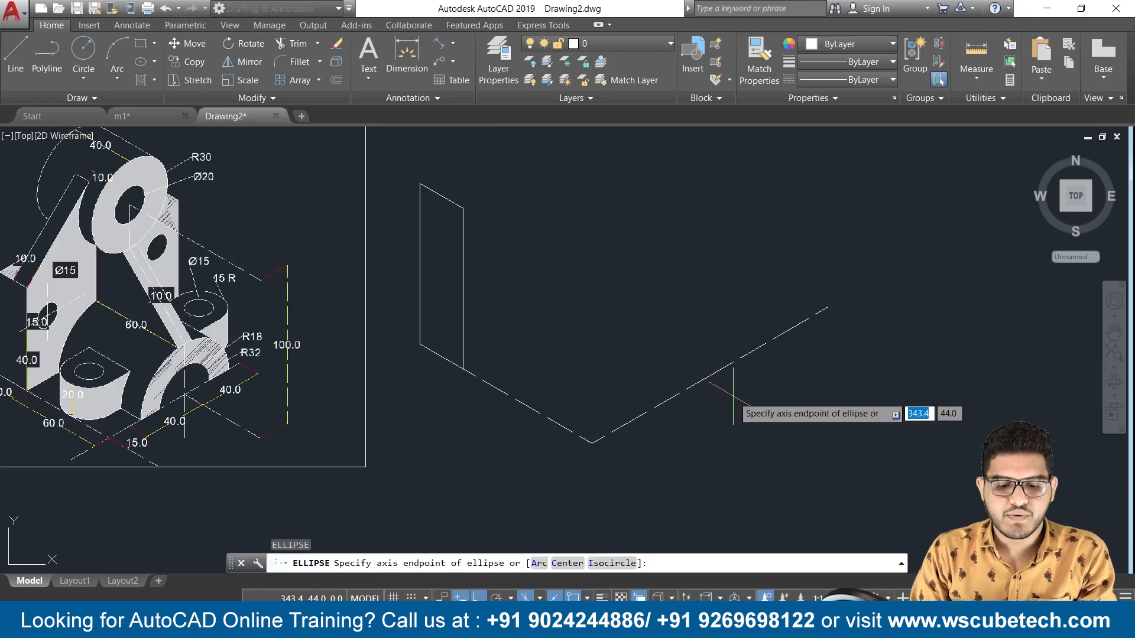
{"action": "type", "text": "i"}
{"action": "key", "text": "Return"}
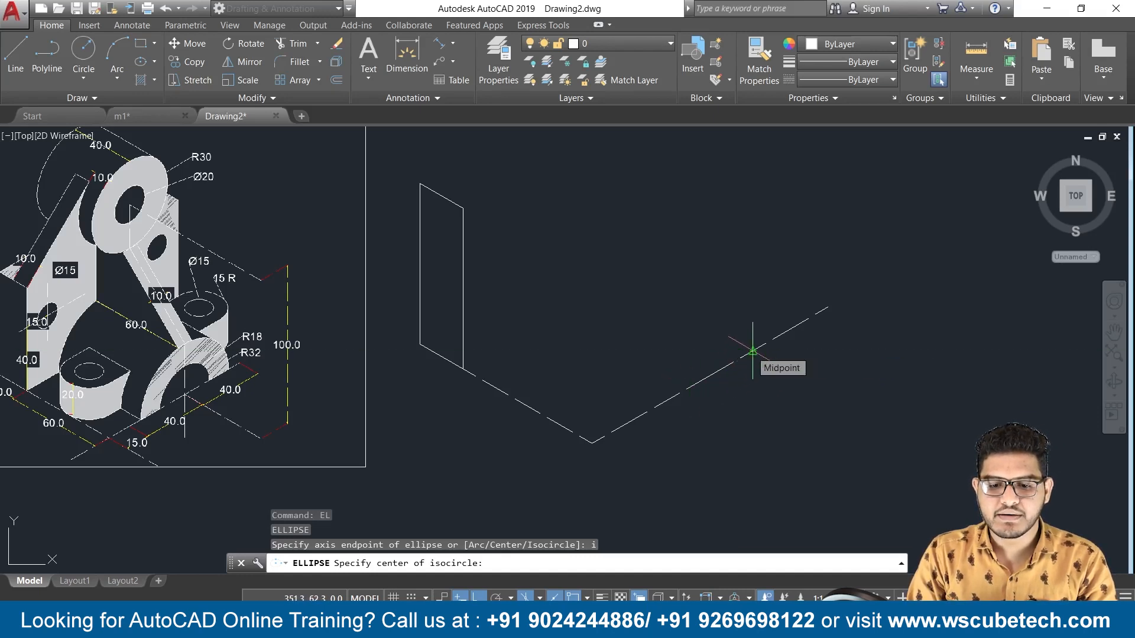
{"action": "scroll", "coordinate": [753, 351], "scroll_direction": "up", "scroll_amount": 2}
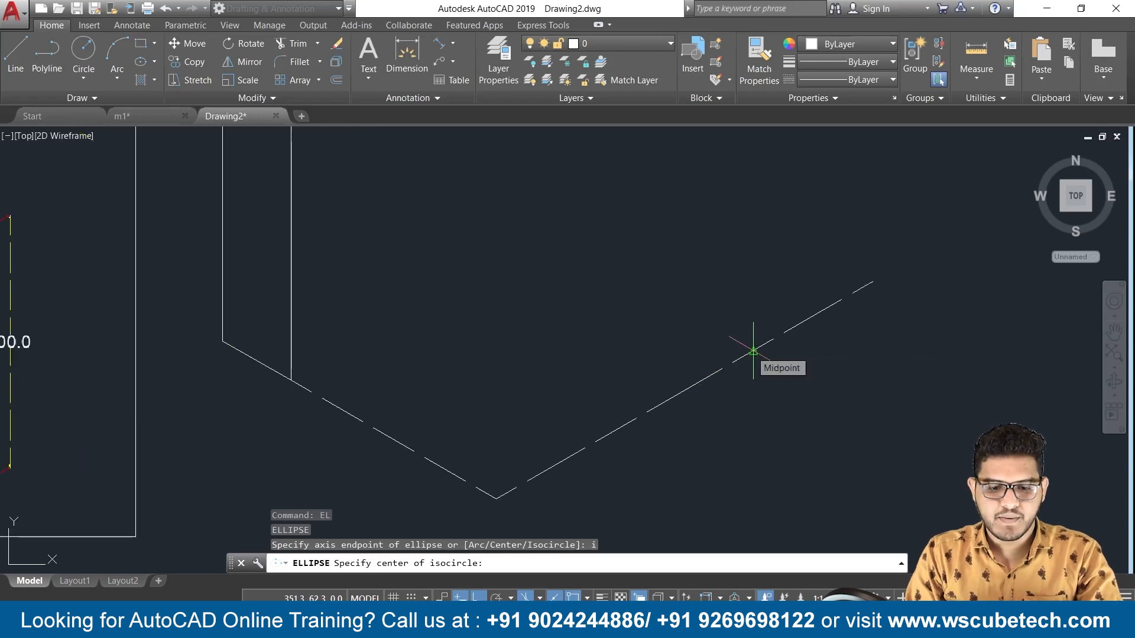
{"action": "key", "text": "Escape"}
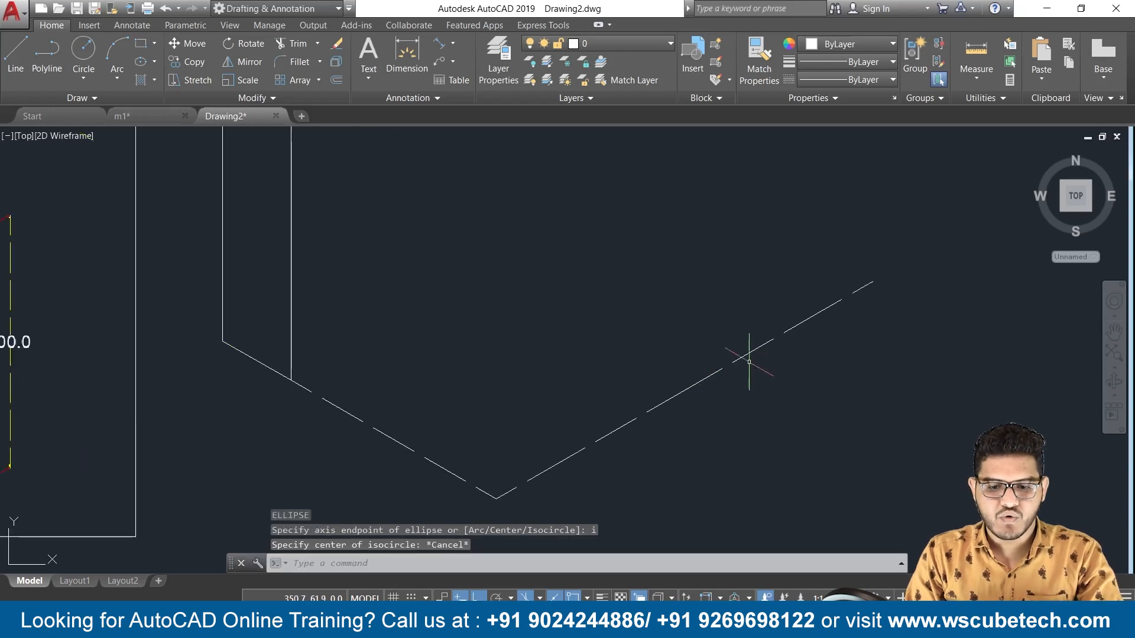
{"action": "left_click", "coordinate": [671, 402]}
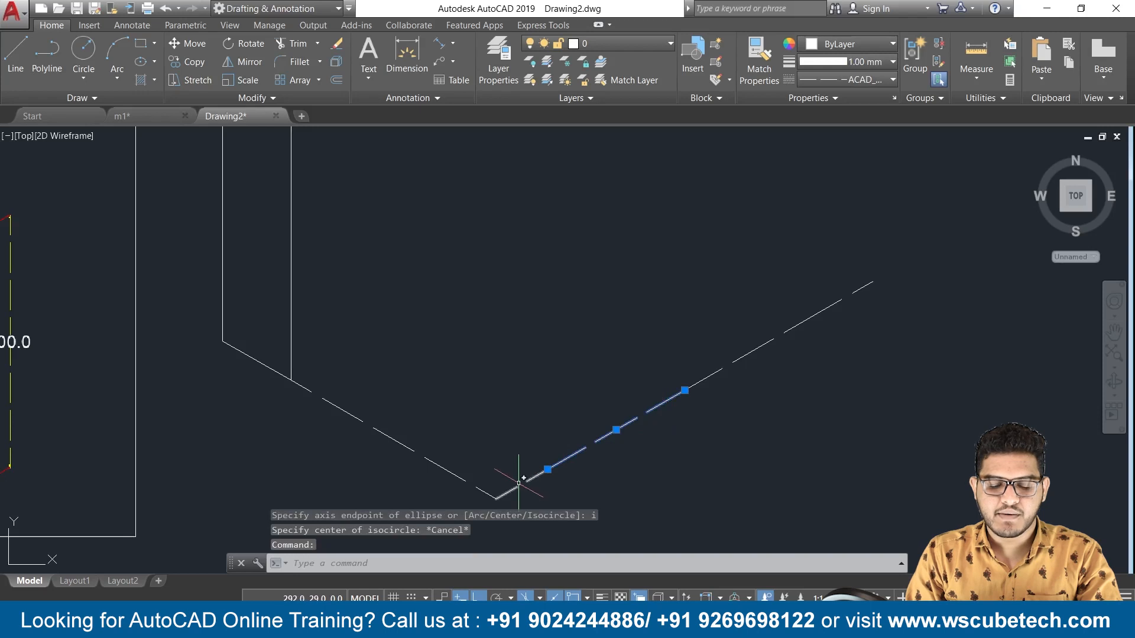
{"action": "left_click", "coordinate": [741, 348]}
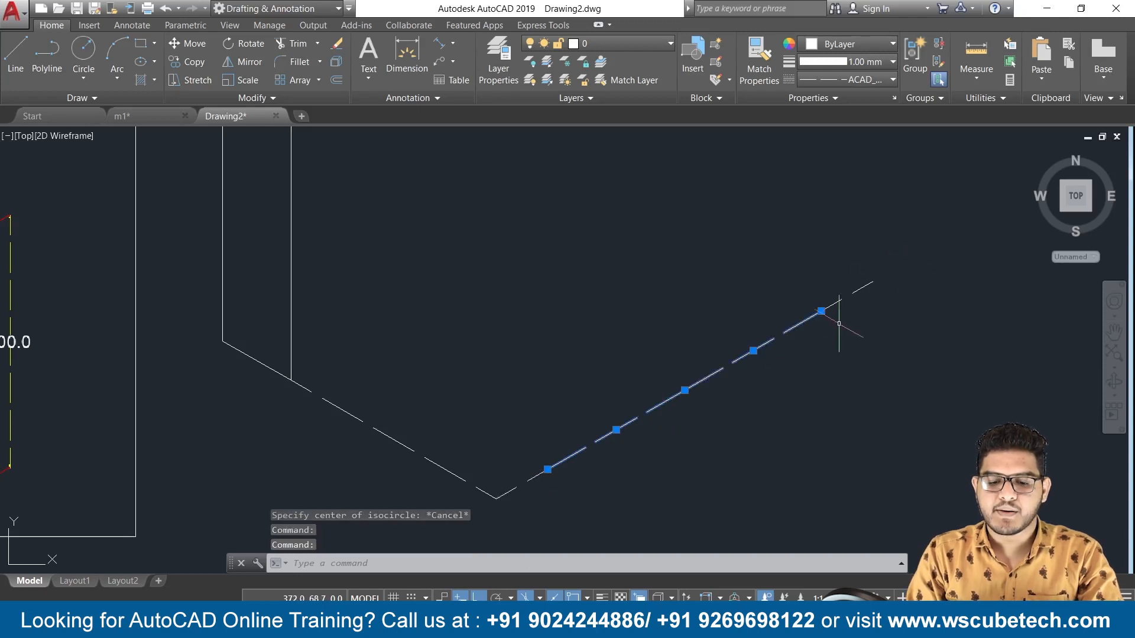
{"action": "left_click", "coordinate": [848, 291]}
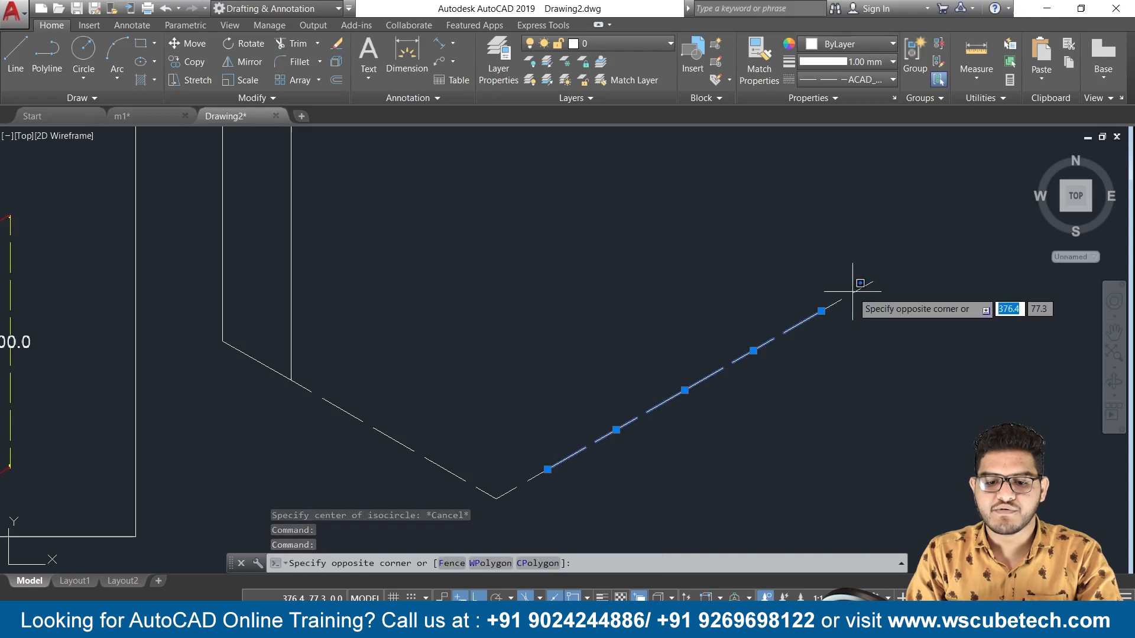
{"action": "key", "text": "Escape"}
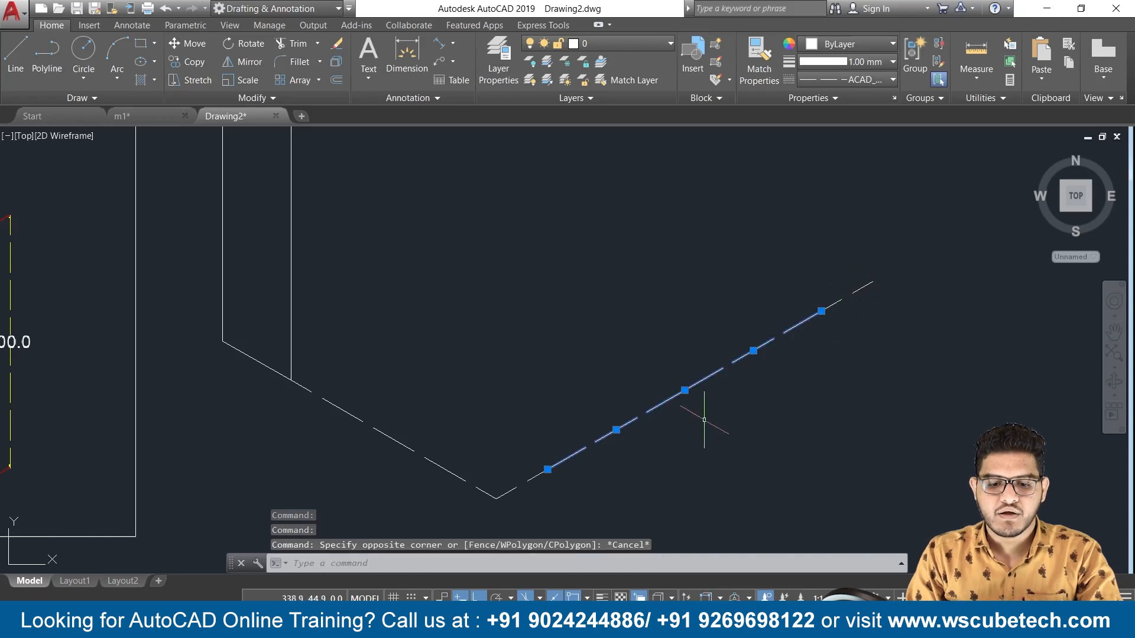
{"action": "left_click", "coordinate": [685, 390]}
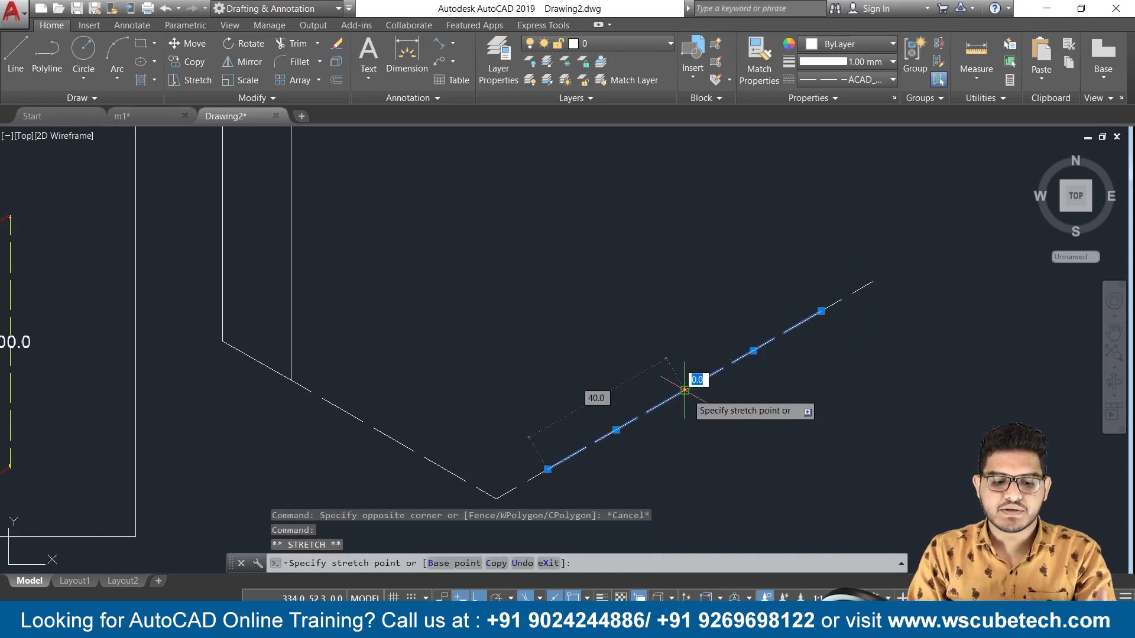
{"action": "type", "text": "el"}
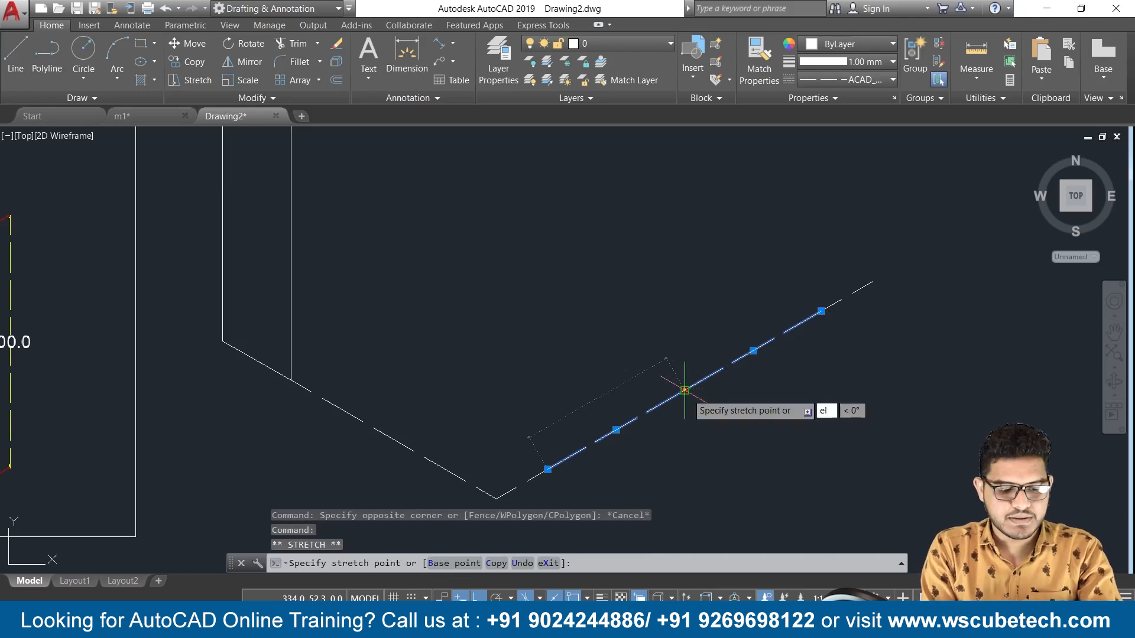
{"action": "key", "text": "Escape"}
Step: Draw an isocircle of radius 18 on isoplane Right, centred where the two 40-unit segments of the dashed 30° base line meet
{"action": "type", "text": "EL"}
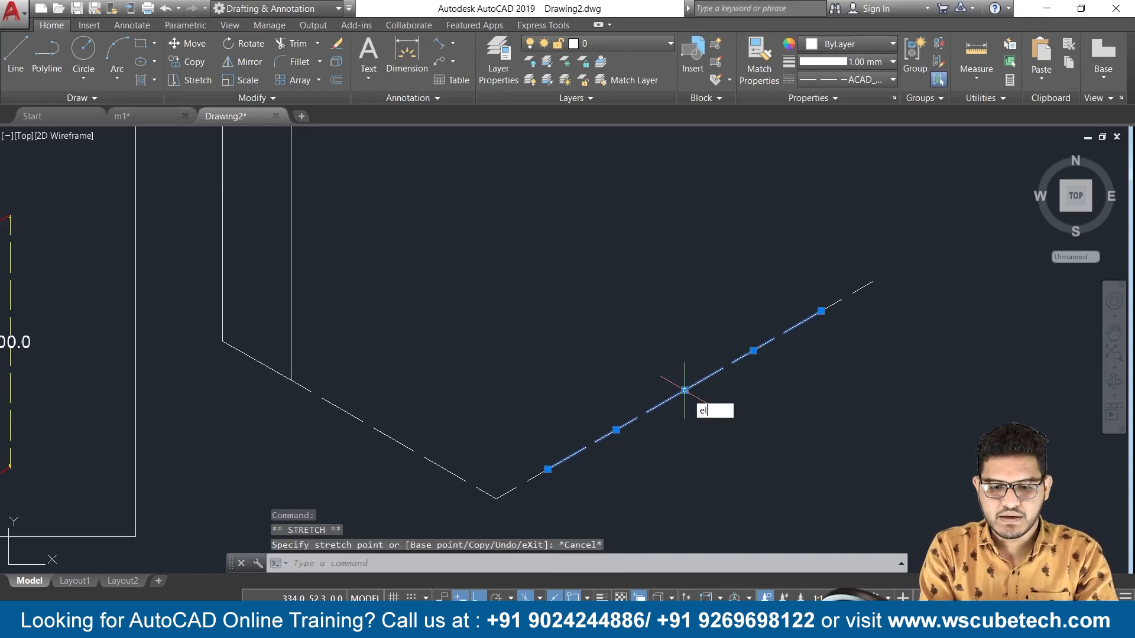
{"action": "key", "text": "Return"}
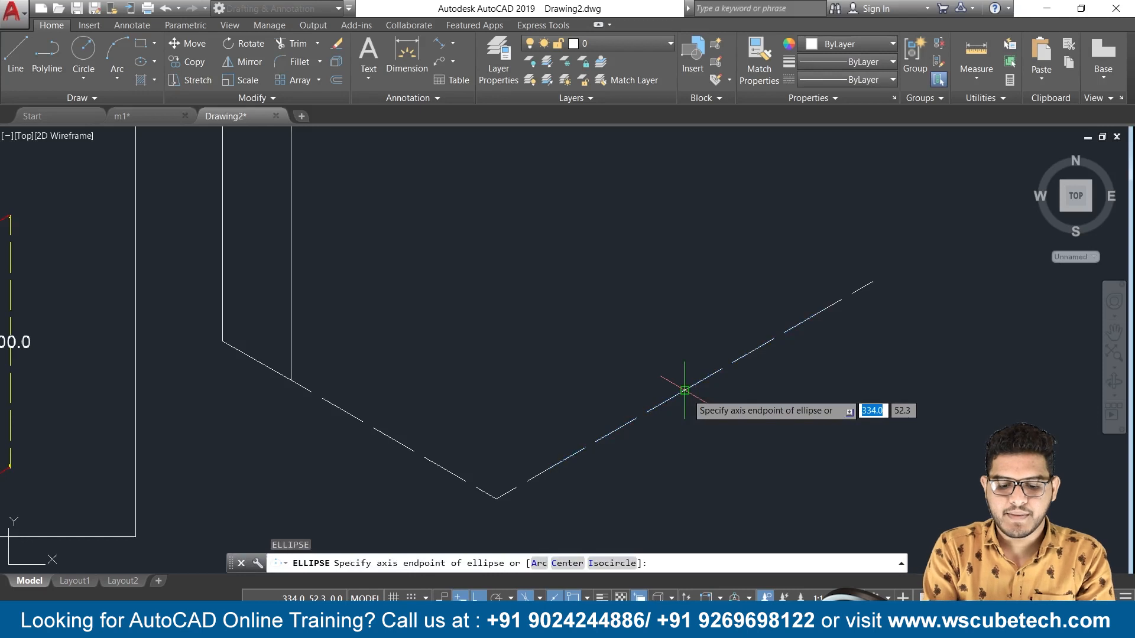
{"action": "type", "text": "i"}
{"action": "key", "text": "Return"}
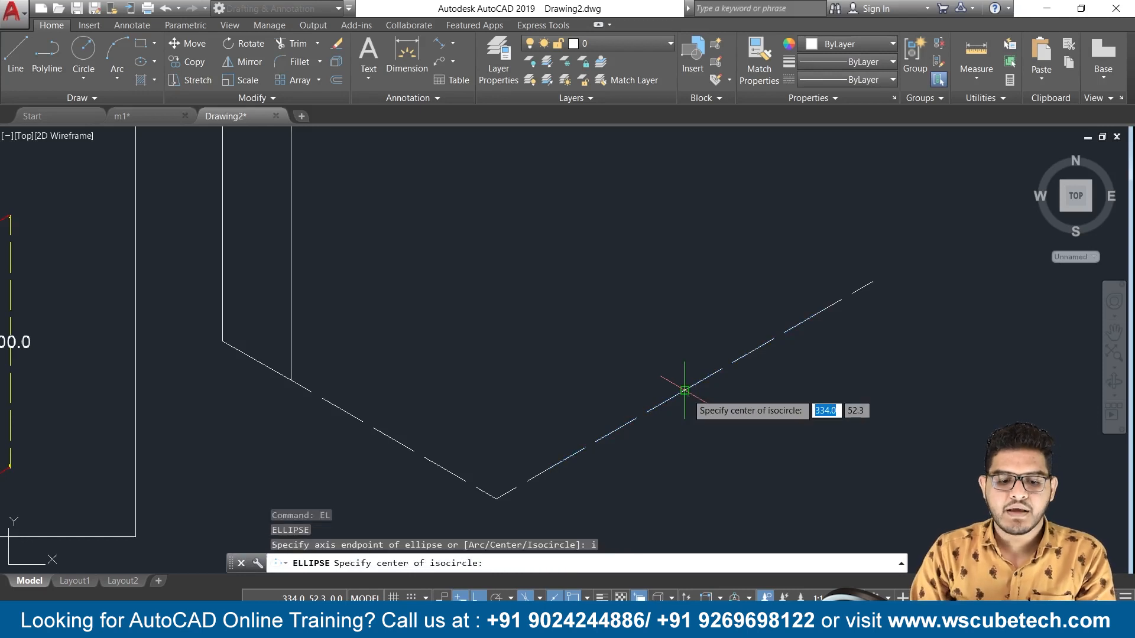
{"action": "left_click", "coordinate": [685, 391]}
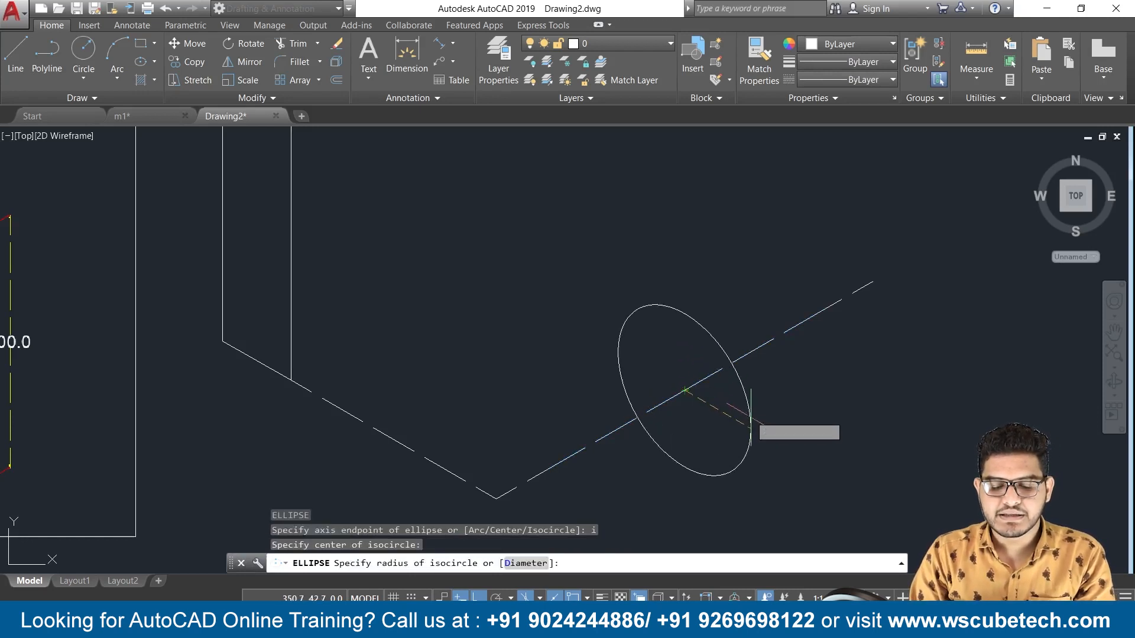
{"action": "scroll", "coordinate": [737, 416], "scroll_direction": "down", "scroll_amount": 2}
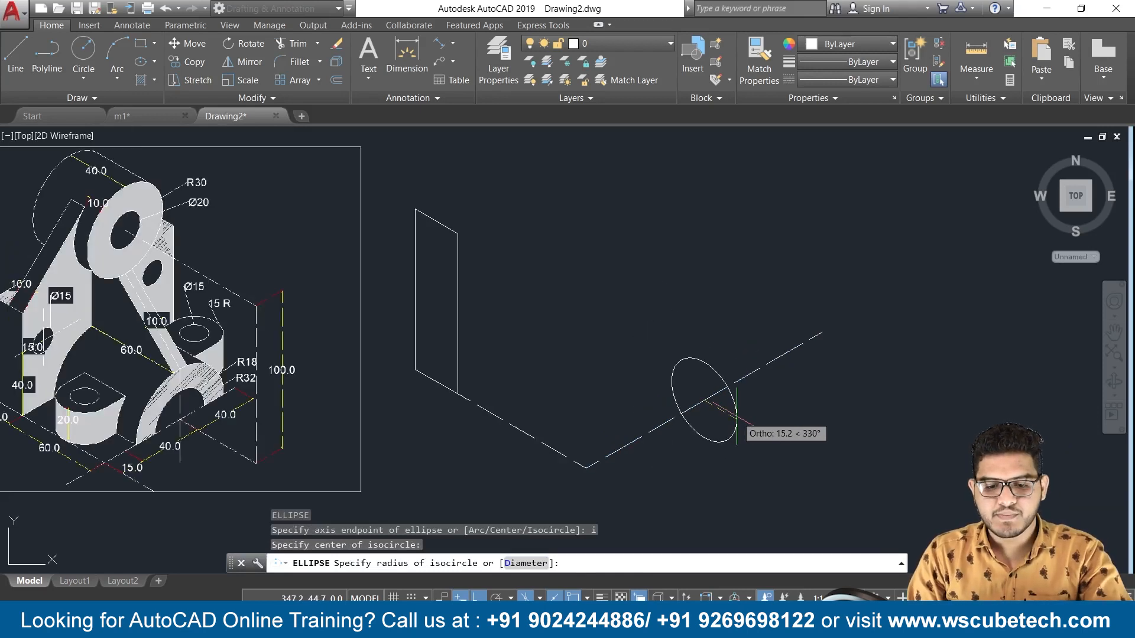
{"action": "key", "text": "F5"}
{"action": "key", "text": "F5"}
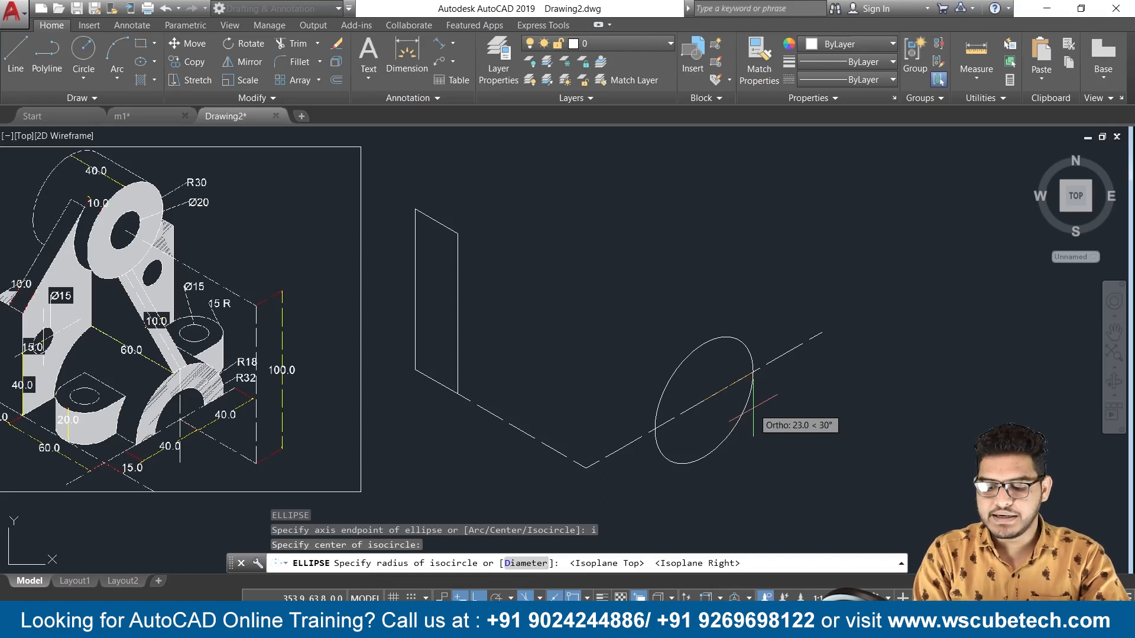
{"action": "type", "text": "18"}
{"action": "key", "text": "Return"}
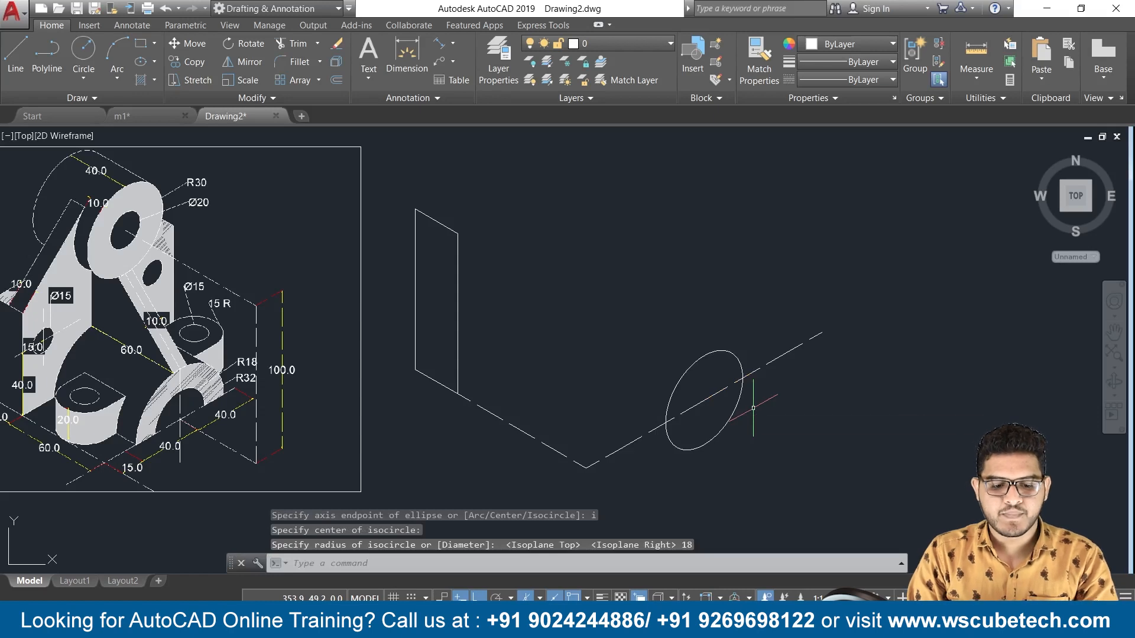
Step: Draw an isocircle of radius 32 concentric with the radius 18 isocircle on isoplane Right
{"action": "key", "text": "Return"}
{"action": "type", "text": "i"}
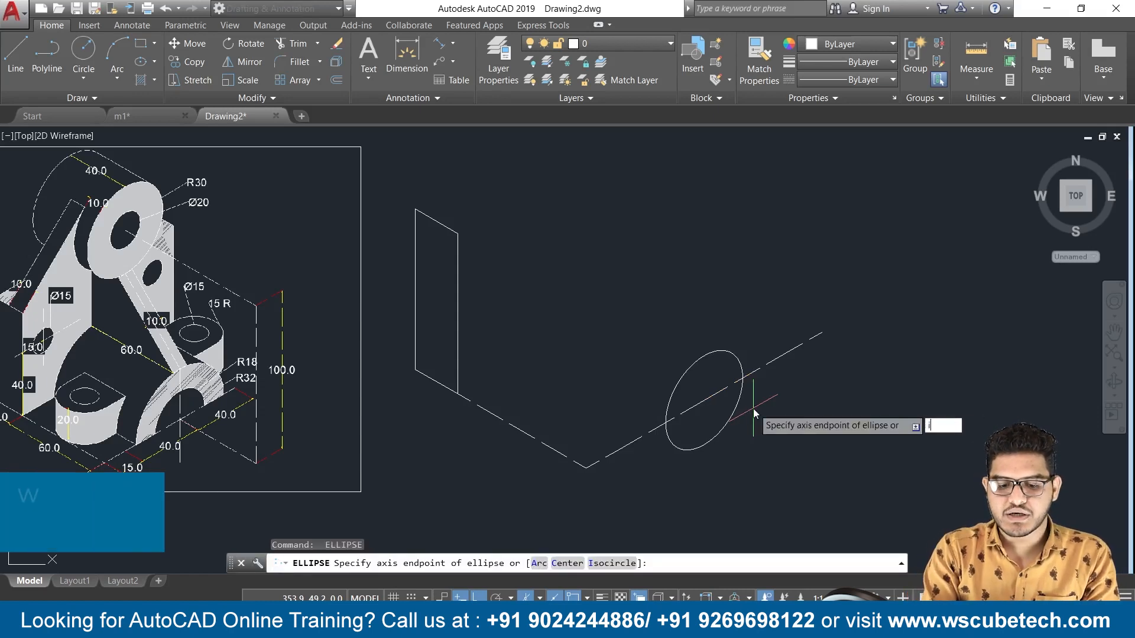
{"action": "key", "text": "Return"}
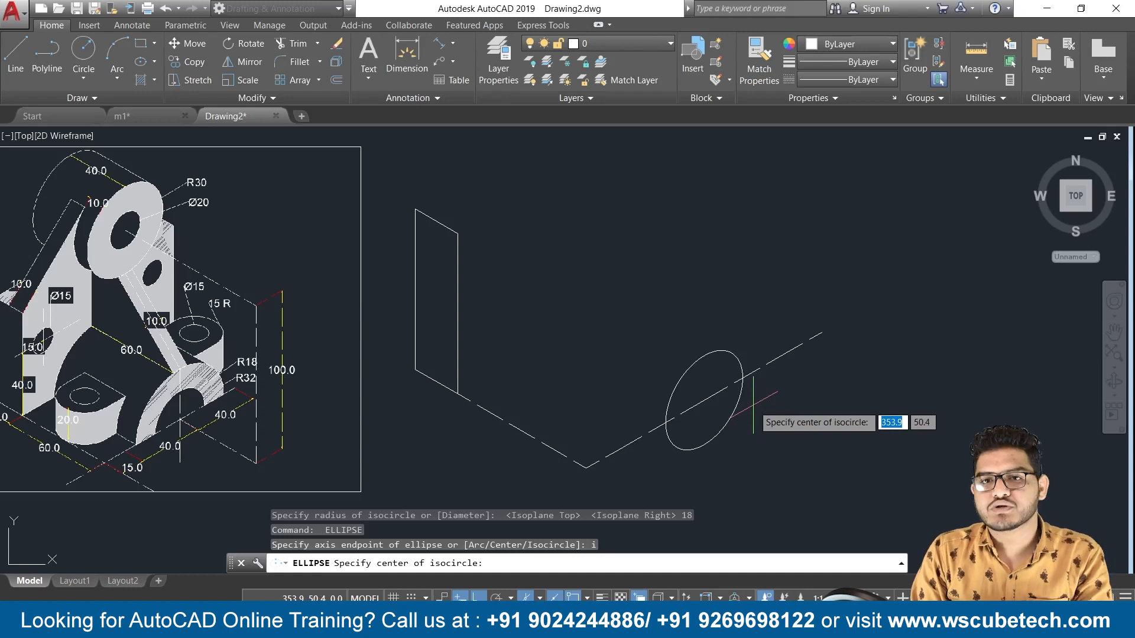
{"action": "scroll", "coordinate": [743, 441], "scroll_direction": "up", "scroll_amount": 2}
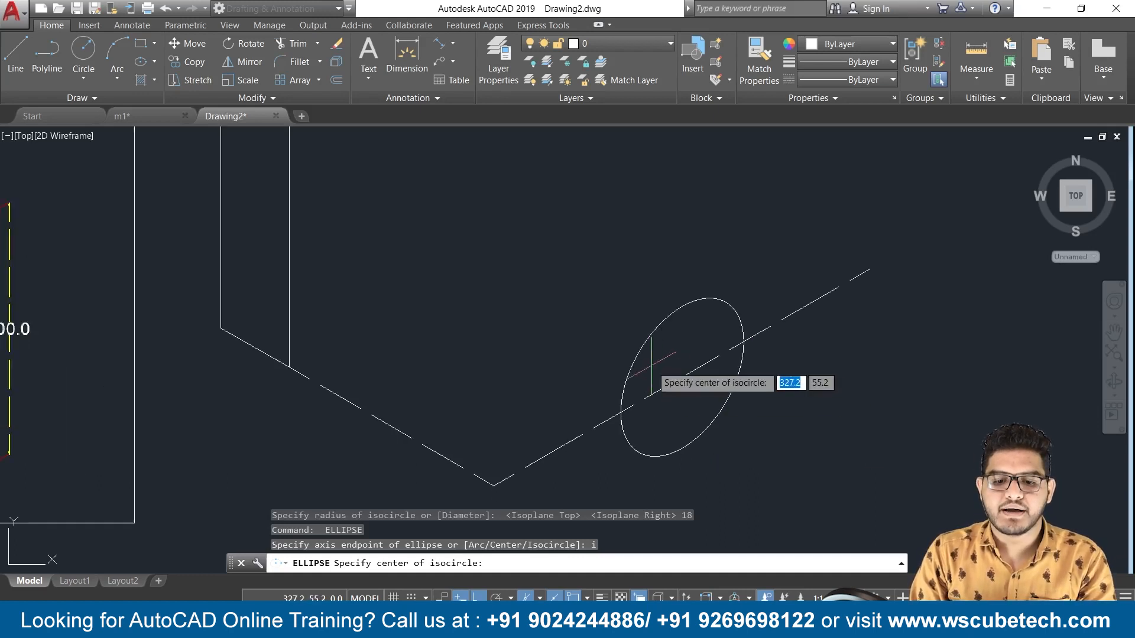
{"action": "left_click", "coordinate": [681, 377]}
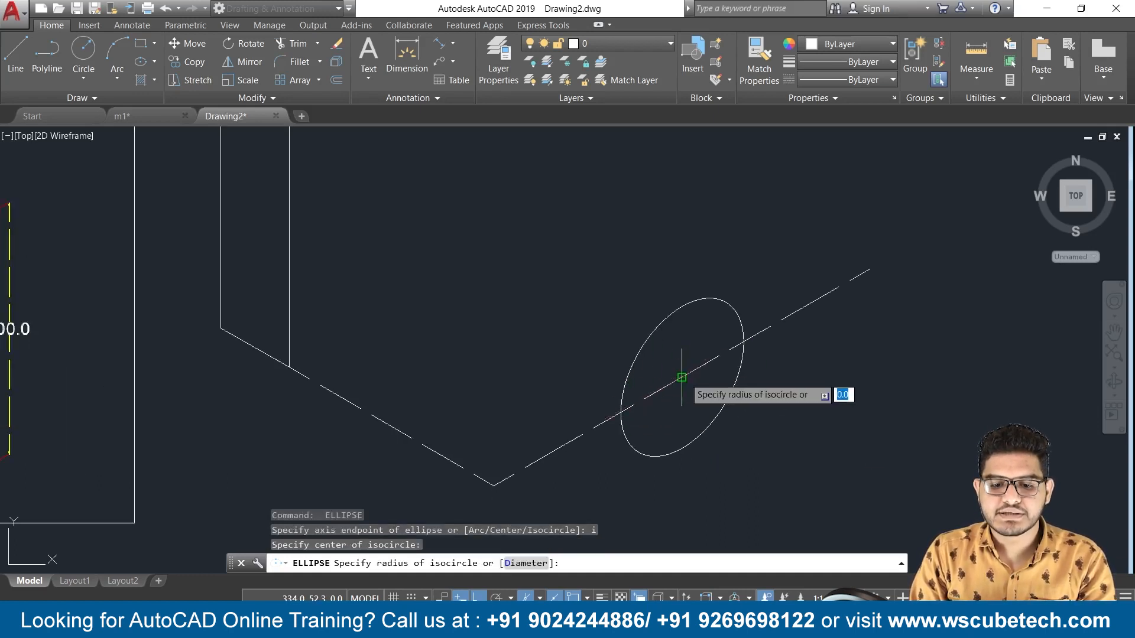
{"action": "scroll", "coordinate": [777, 390], "scroll_direction": "down", "scroll_amount": 1}
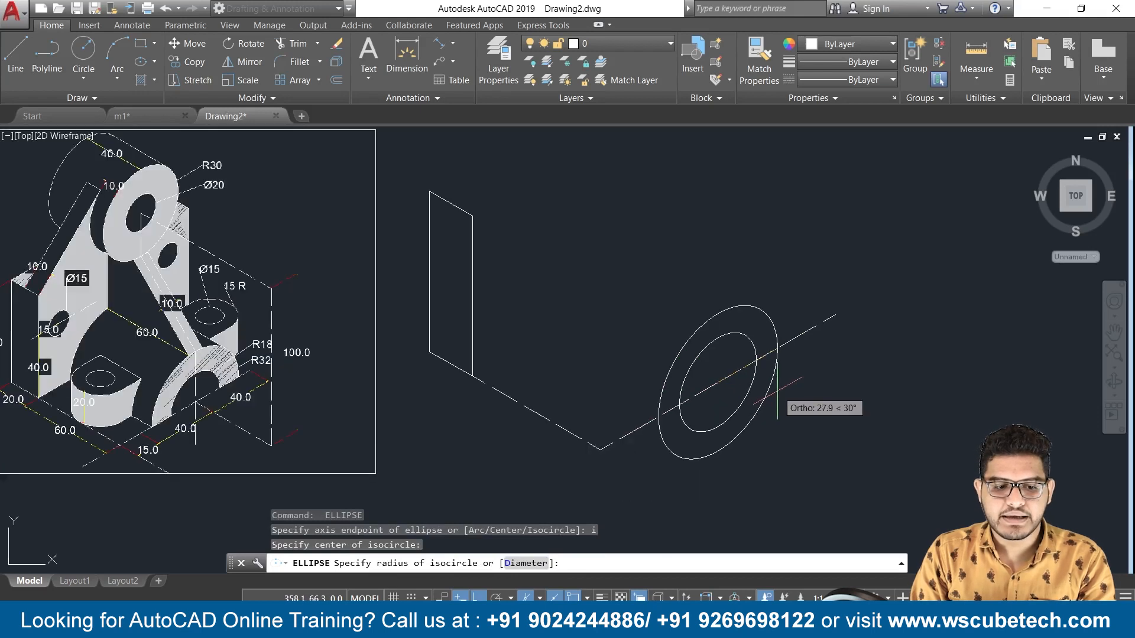
{"action": "type", "text": "32"}
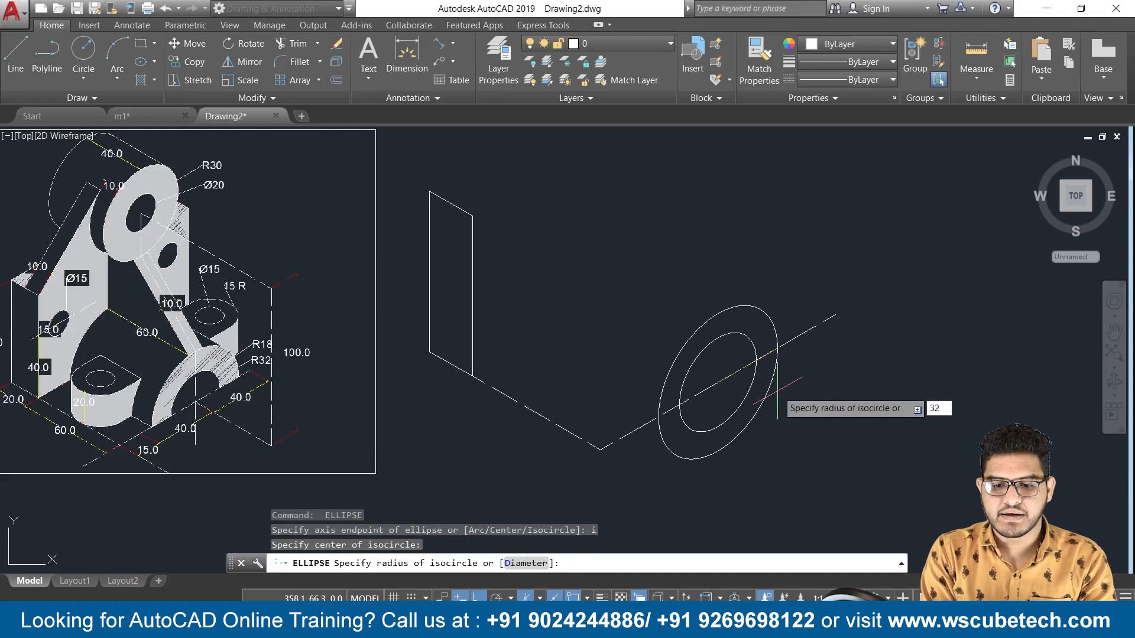
{"action": "key", "text": "Return"}
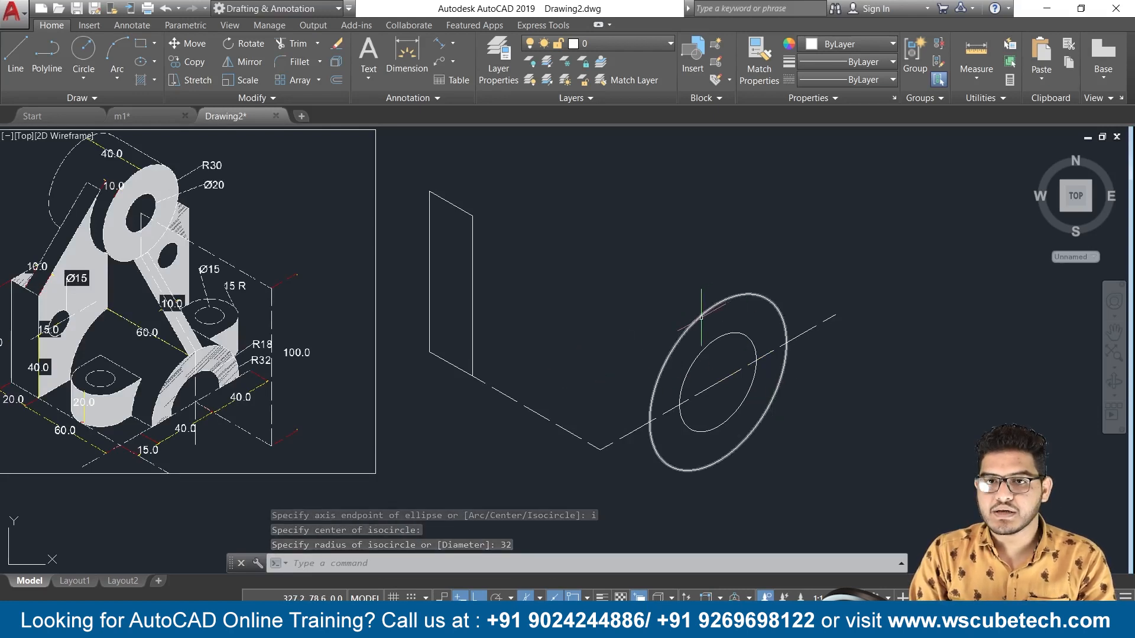
Step: Trim away the halves of both isocircles below the dashed 30° base line, leaving the half-round arch
{"action": "middle_click_drag", "start_coordinate": [628, 329], "coordinate": [893, 330]}
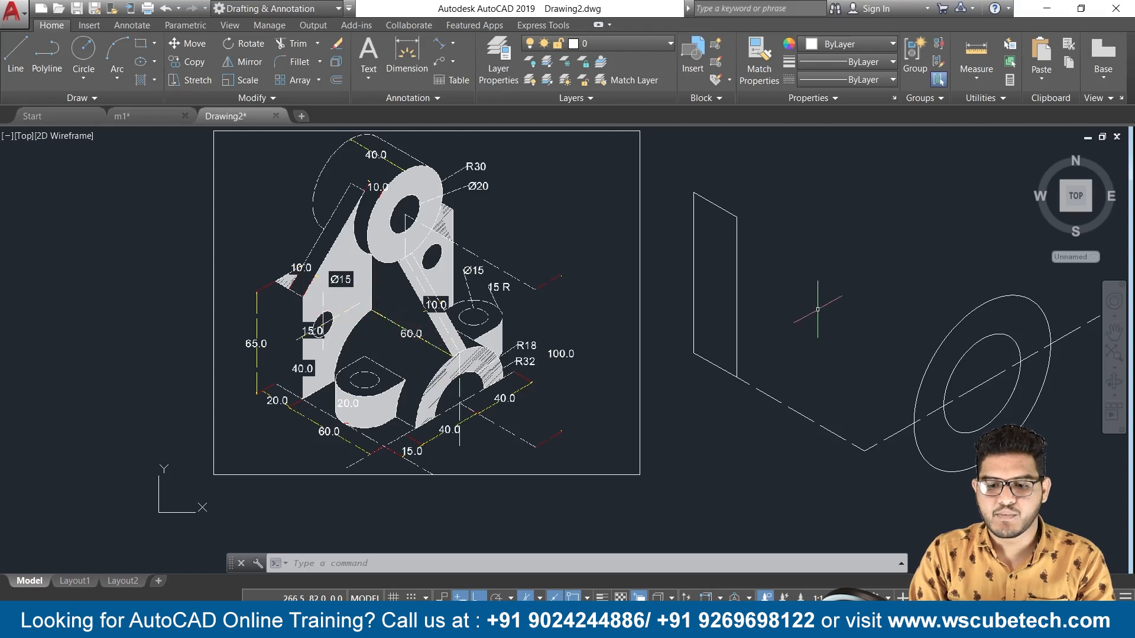
{"action": "scroll", "coordinate": [813, 311], "scroll_direction": "down", "scroll_amount": 2}
{"action": "middle_click_drag", "start_coordinate": [796, 311], "coordinate": [613, 284]}
{"action": "scroll", "coordinate": [689, 316], "scroll_direction": "up", "scroll_amount": 2}
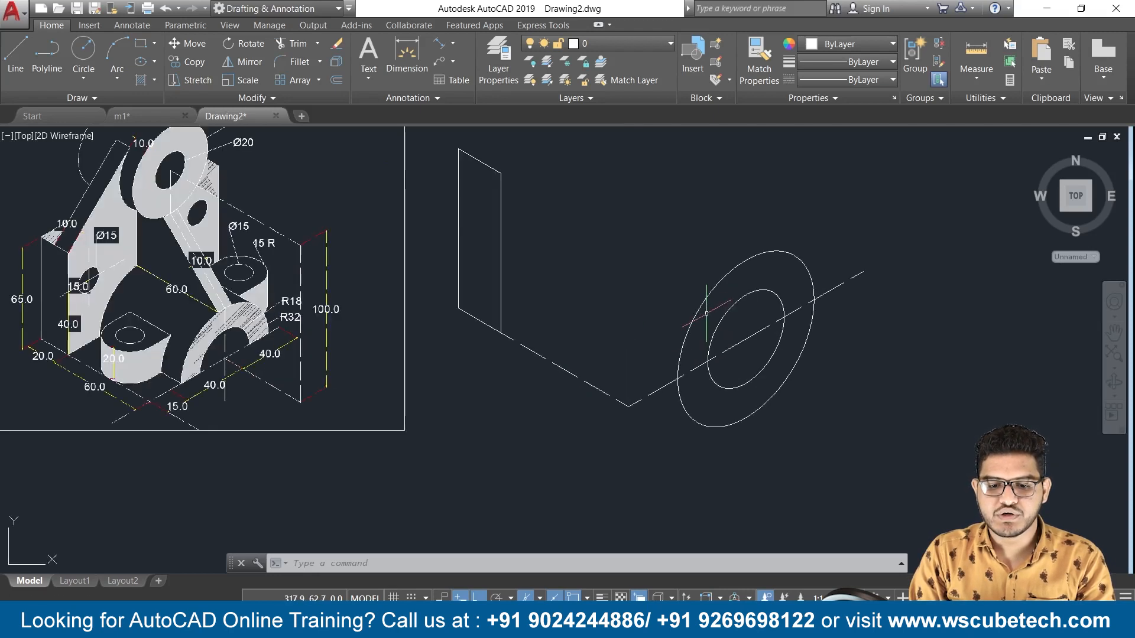
{"action": "type", "text": "TR"}
{"action": "key", "text": "Return"}
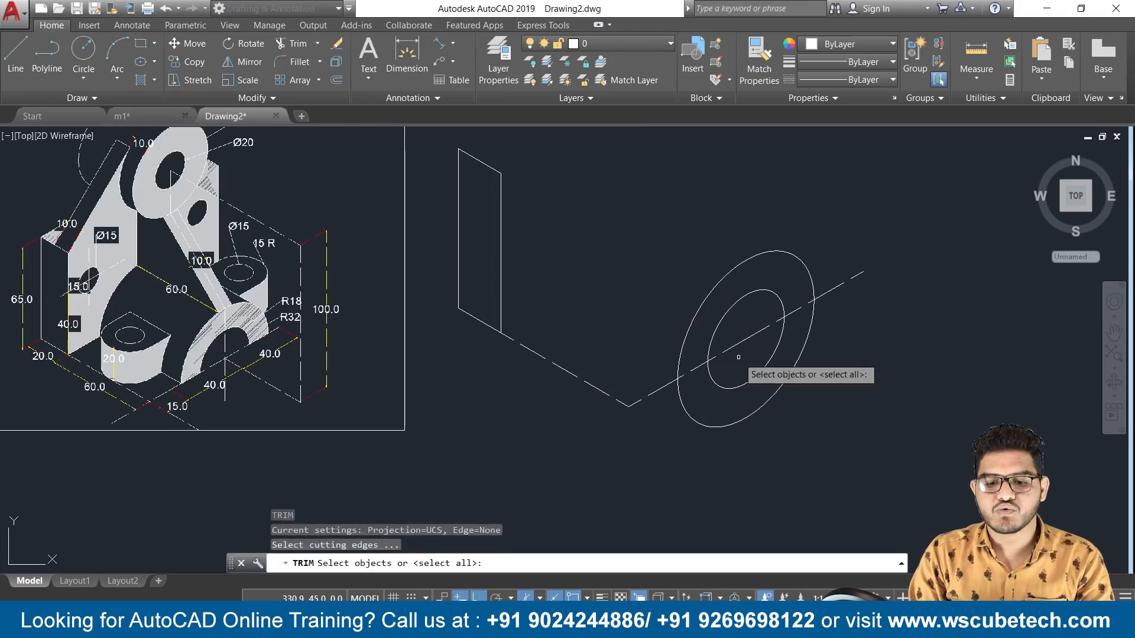
{"action": "key", "text": "Return"}
{"action": "left_click", "coordinate": [716, 376]}
{"action": "left_click", "coordinate": [687, 411]}
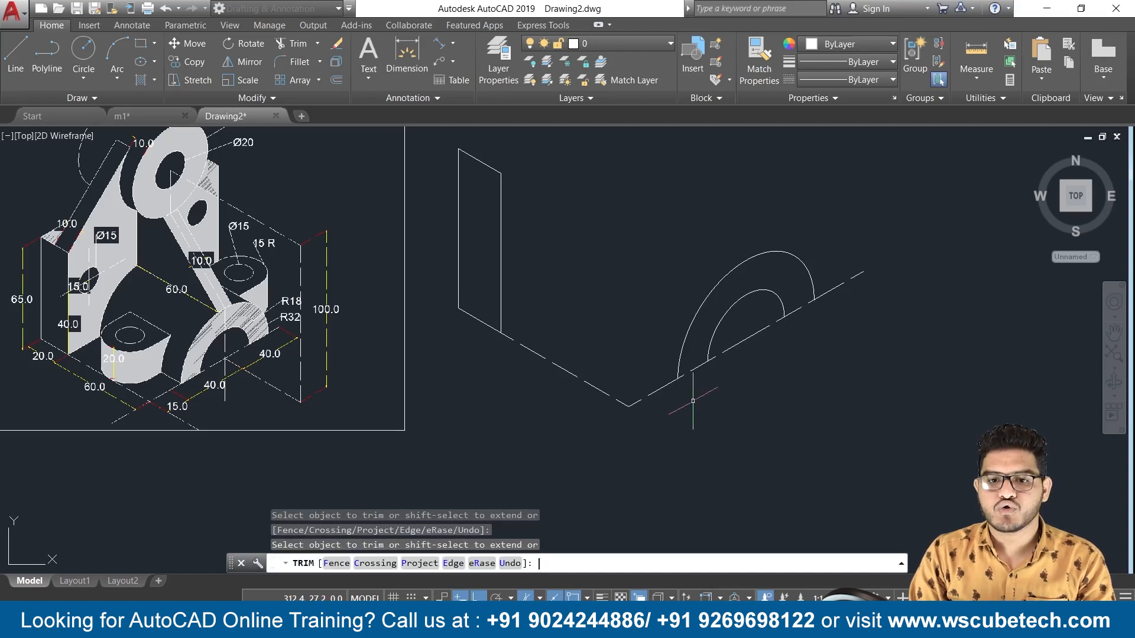
{"action": "key", "text": "Return"}
{"action": "middle_click_drag", "start_coordinate": [697, 418], "coordinate": [706, 442]}
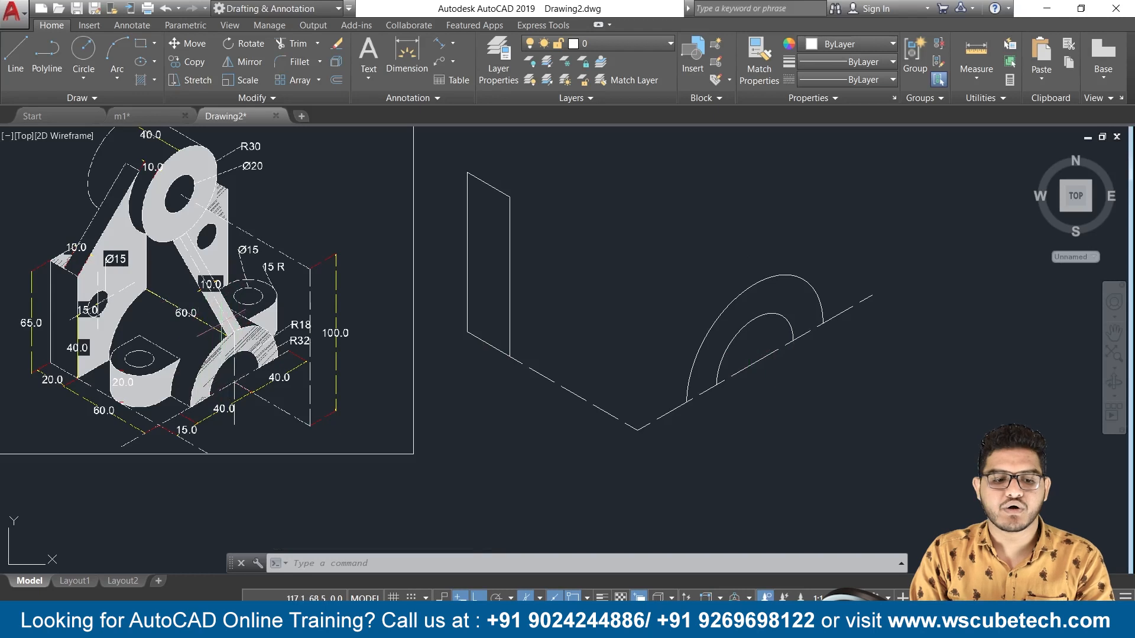
Step: Draw a 32-unit vertical line upward from the arch's centre on the dashed base line
{"action": "scroll", "coordinate": [225, 326], "scroll_direction": "up", "scroll_amount": 2}
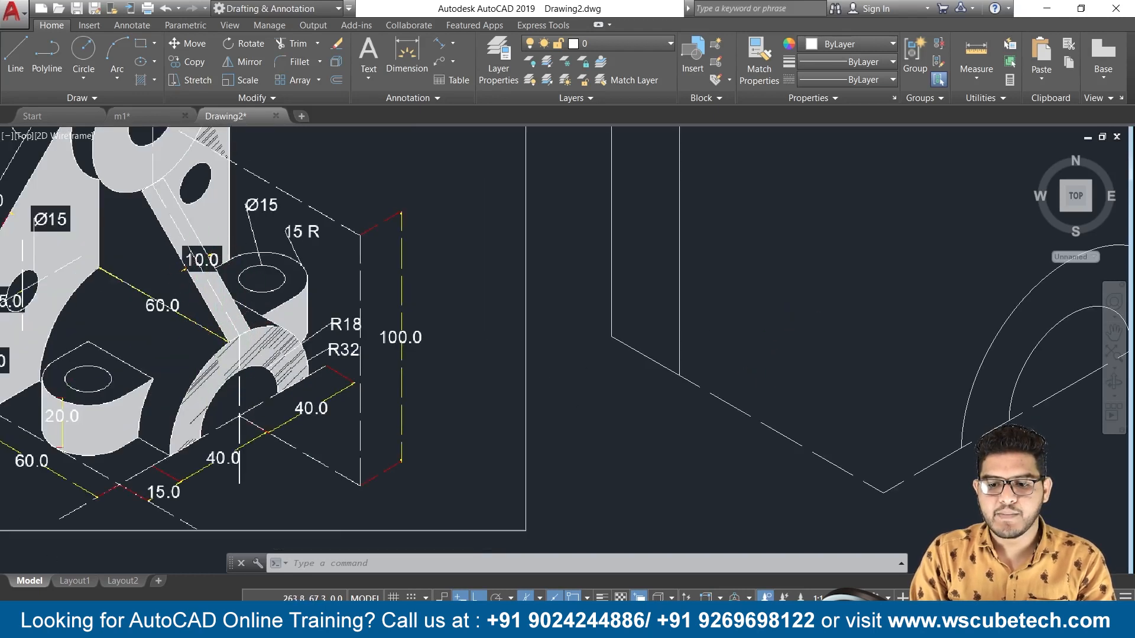
{"action": "scroll", "coordinate": [577, 376], "scroll_direction": "down", "scroll_amount": 2}
{"action": "middle_click_drag", "start_coordinate": [788, 325], "coordinate": [580, 319]}
{"action": "type", "text": "l"}
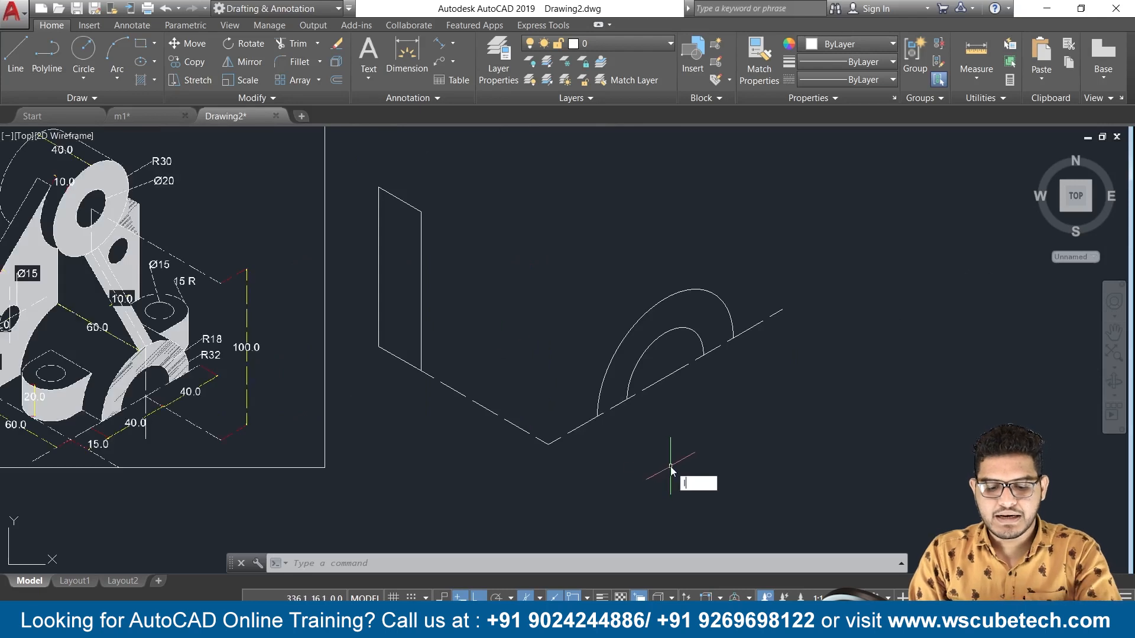
{"action": "key", "text": "Return"}
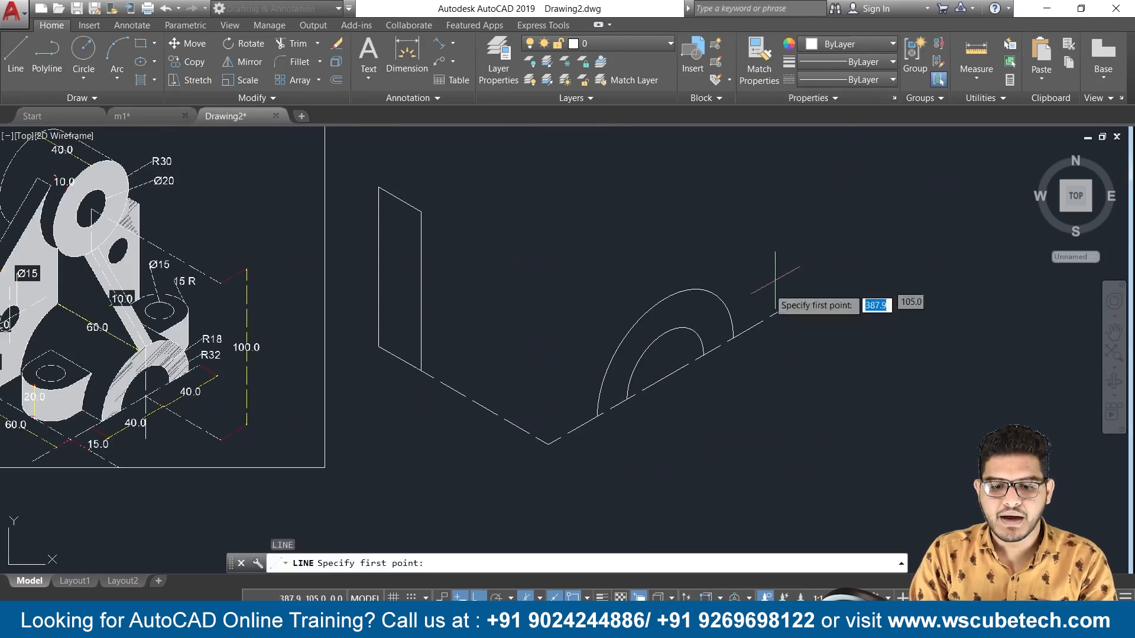
{"action": "left_click", "coordinate": [665, 376]}
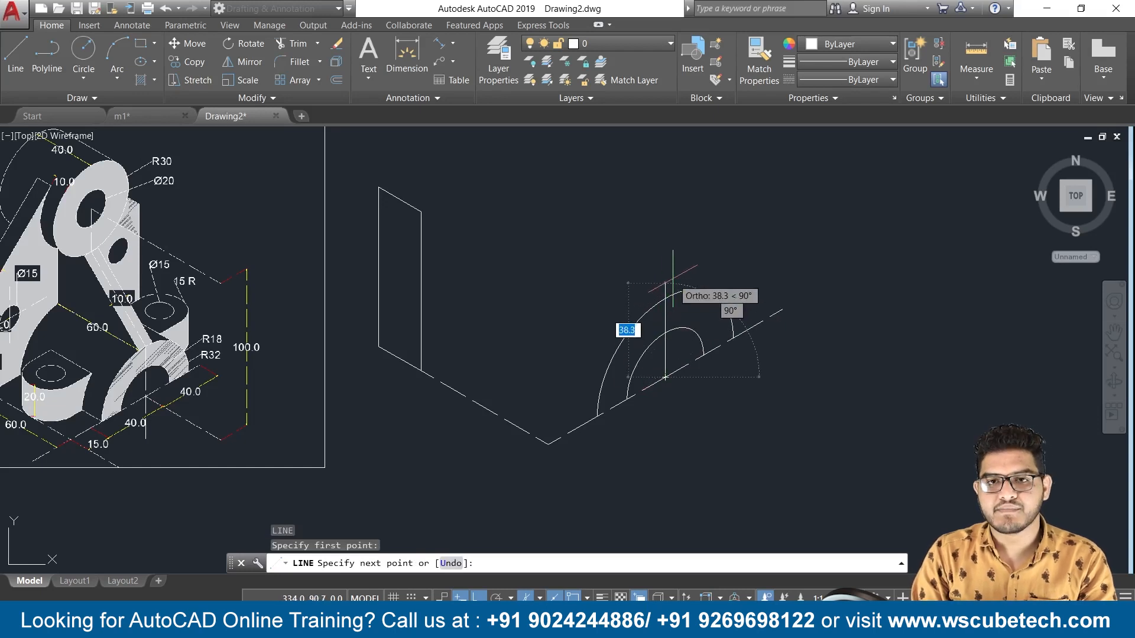
{"action": "middle_click_drag", "start_coordinate": [673, 283], "coordinate": [725, 285]}
{"action": "type", "text": "3"}
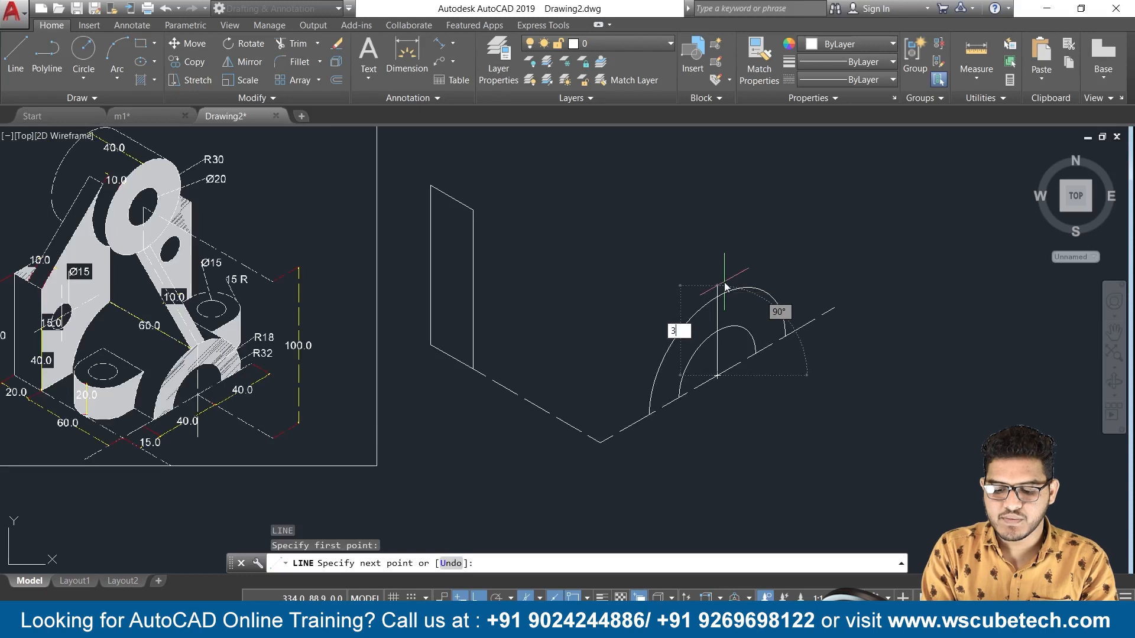
{"action": "type", "text": "2"}
{"action": "key", "text": "Return"}
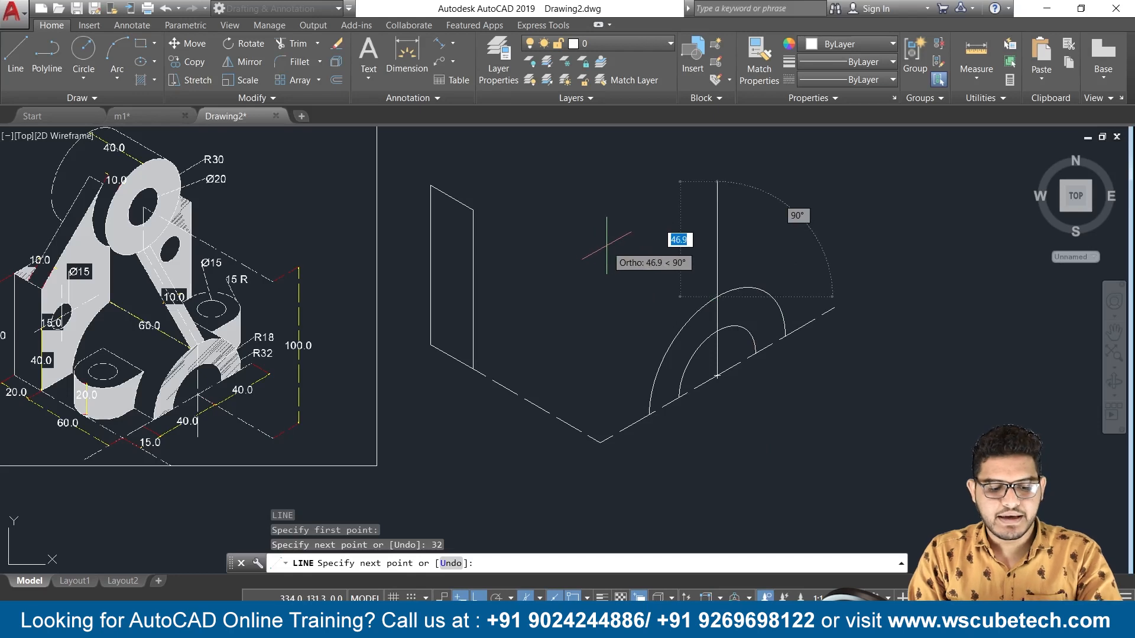
{"action": "key", "text": "Escape"}
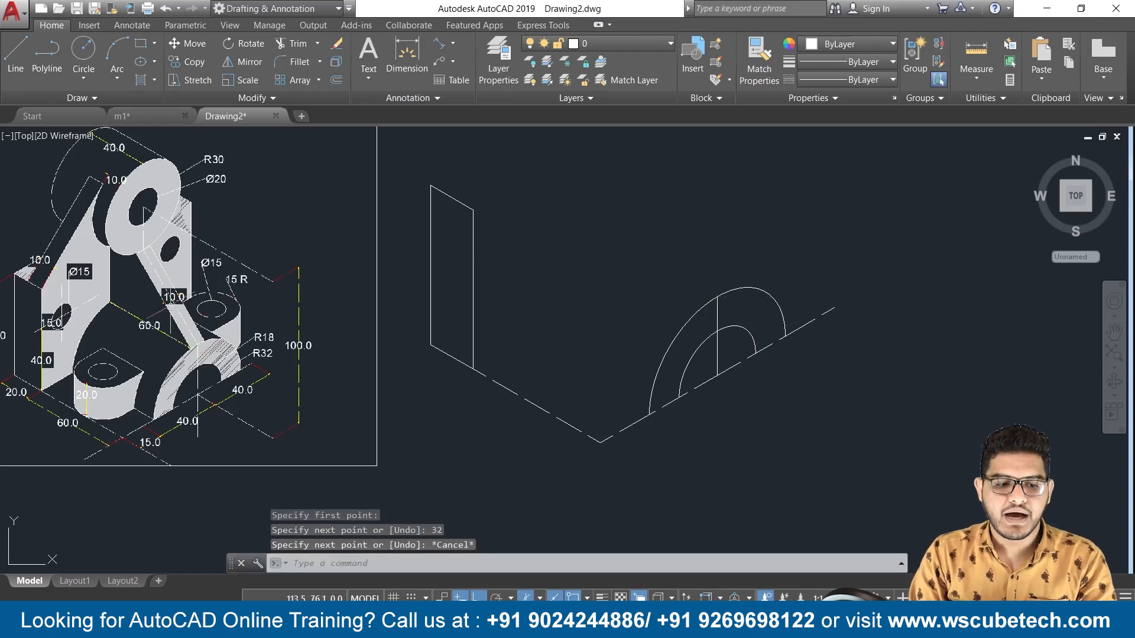
Step: Examine the reference image's rib width and spacing dimensions where the rib meets the half-round arch
{"action": "scroll", "coordinate": [179, 335], "scroll_direction": "up", "scroll_amount": 4}
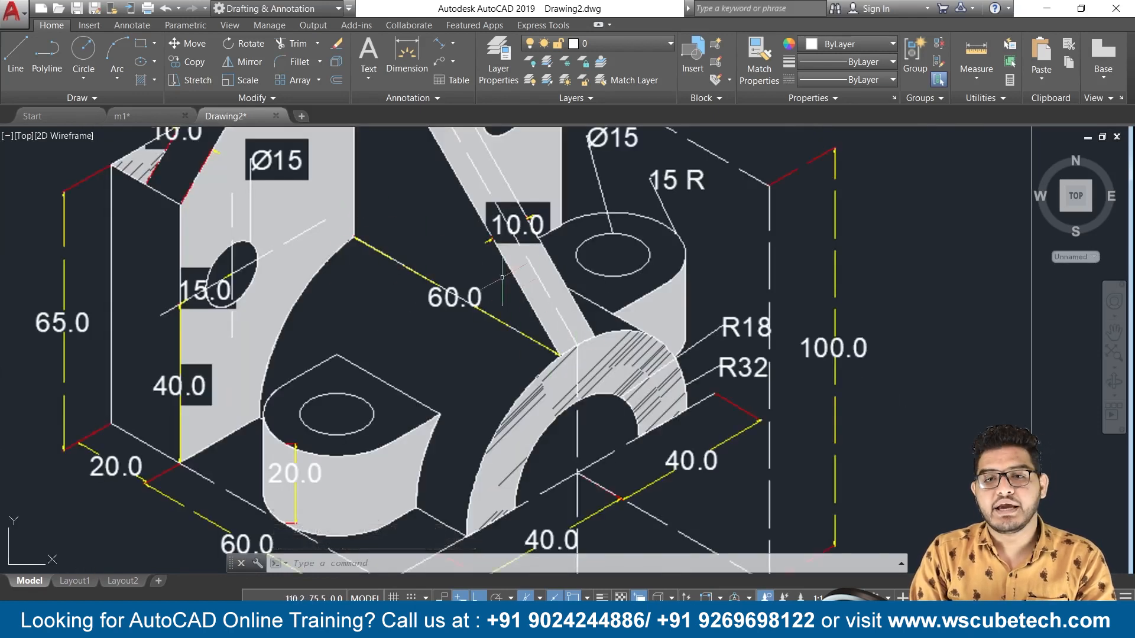
{"action": "scroll", "coordinate": [734, 306], "scroll_direction": "down", "scroll_amount": 4}
{"action": "scroll", "coordinate": [527, 342], "scroll_direction": "up", "scroll_amount": 2}
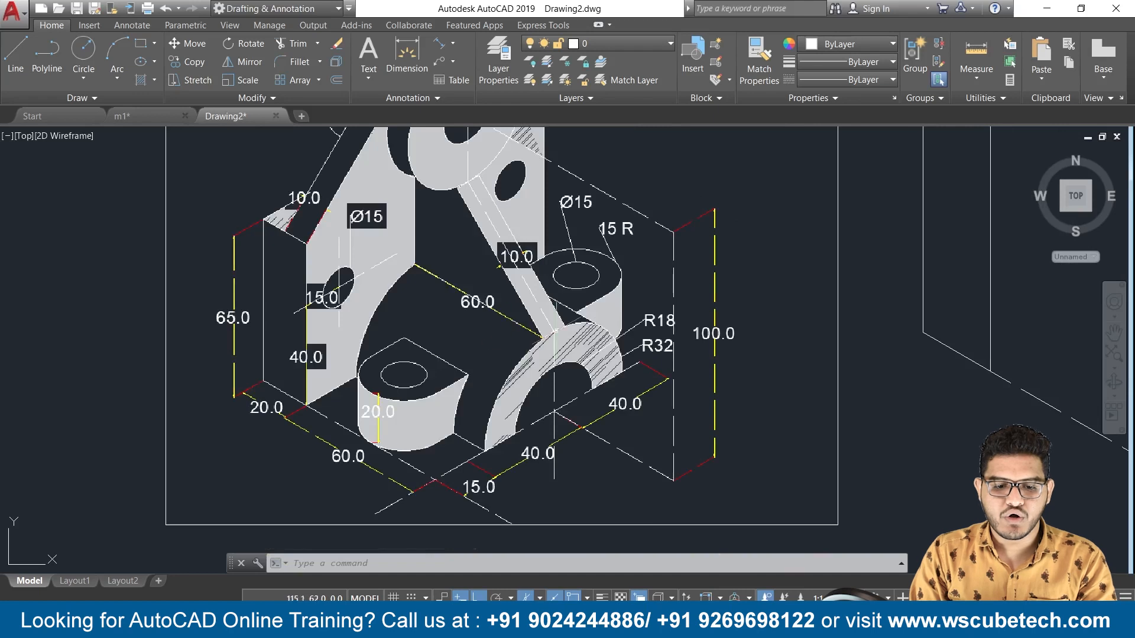
{"action": "scroll", "coordinate": [713, 355], "scroll_direction": "up", "scroll_amount": 2}
{"action": "middle_click_drag", "start_coordinate": [712, 355], "coordinate": [164, 285]}
{"action": "scroll", "coordinate": [844, 306], "scroll_direction": "down", "scroll_amount": 4}
{"action": "middle_click_drag", "start_coordinate": [839, 306], "coordinate": [378, 358]}
{"action": "scroll", "coordinate": [419, 353], "scroll_direction": "up", "scroll_amount": 2}
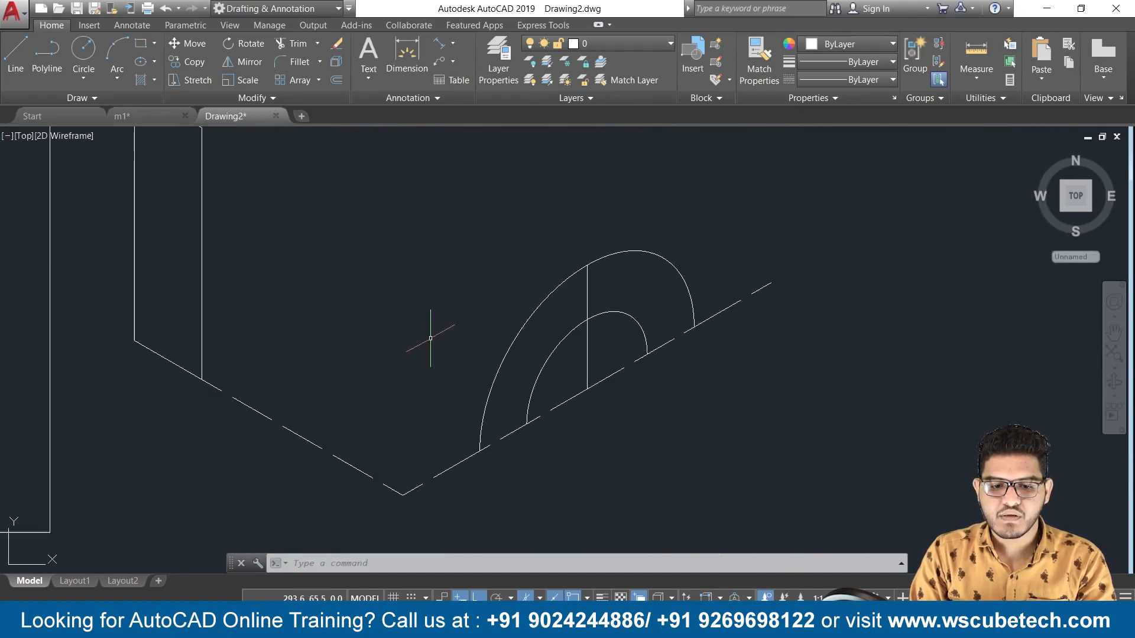
Step: From the top of the vertical centre line, draw a 5-unit line at 210° and a 10-unit line back at 30°
{"action": "type", "text": "l"}
{"action": "key", "text": "Return"}
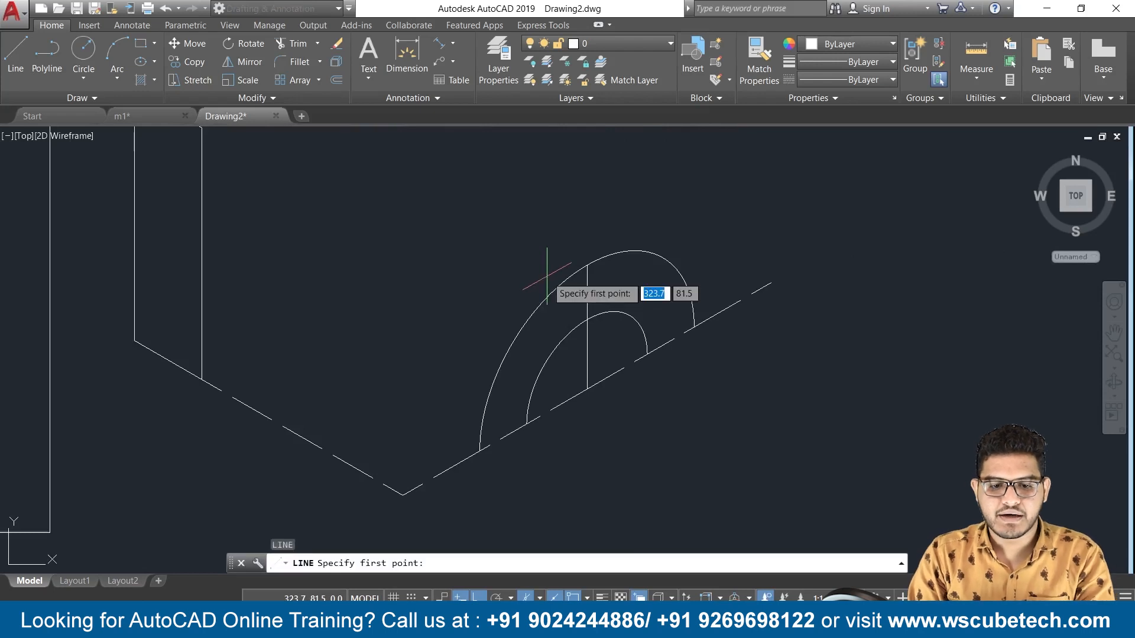
{"action": "left_click", "coordinate": [592, 265]}
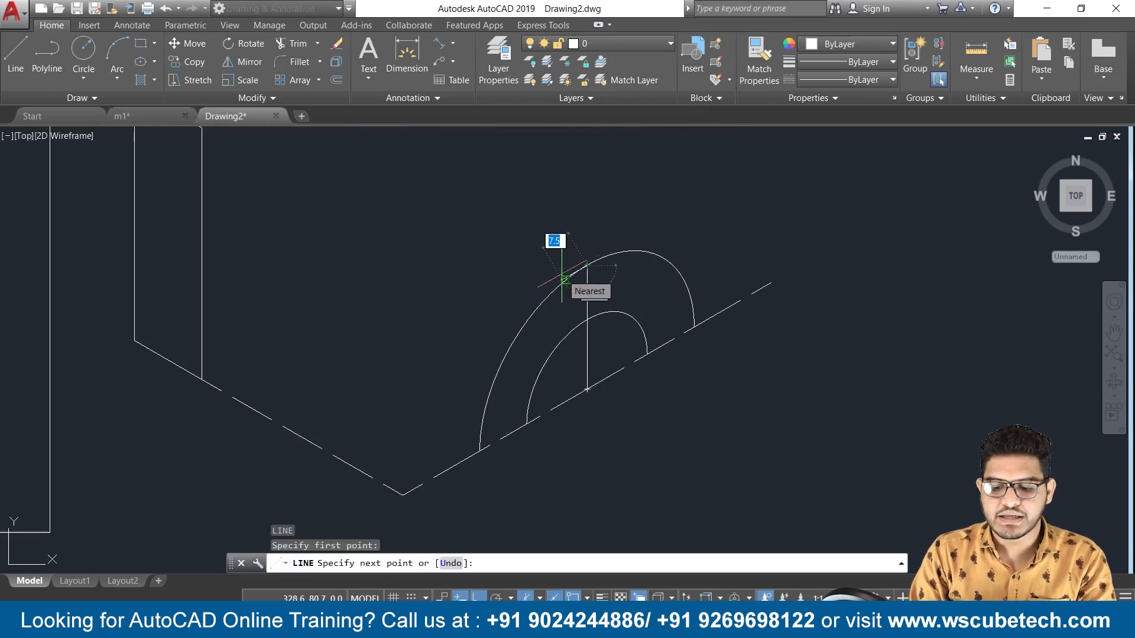
{"action": "type", "text": "5"}
{"action": "key", "text": "Return"}
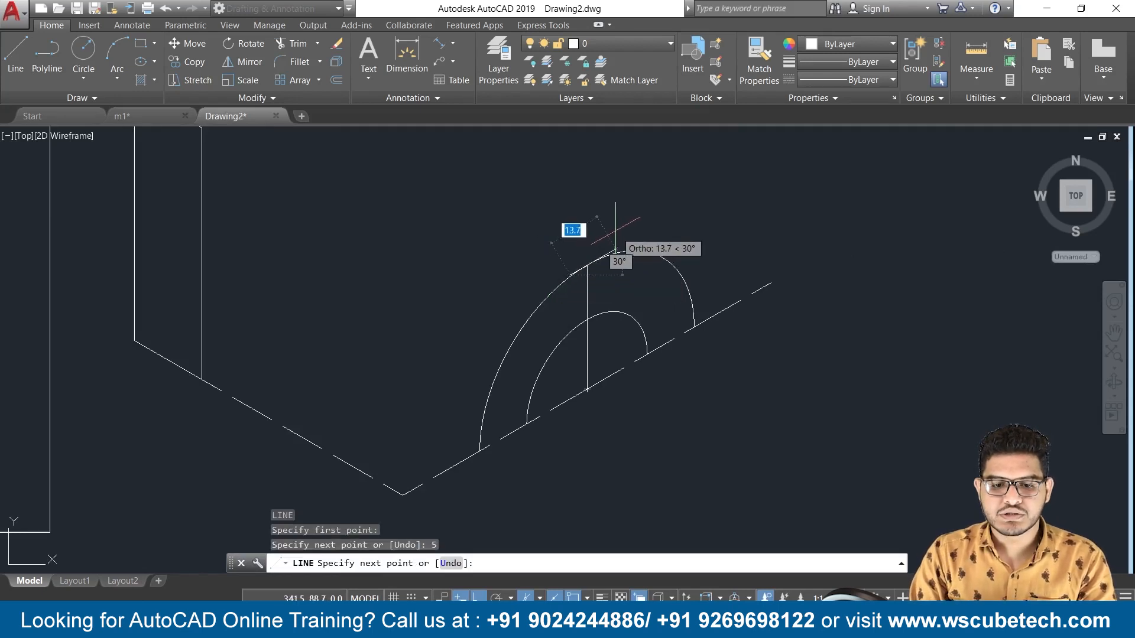
{"action": "type", "text": "10"}
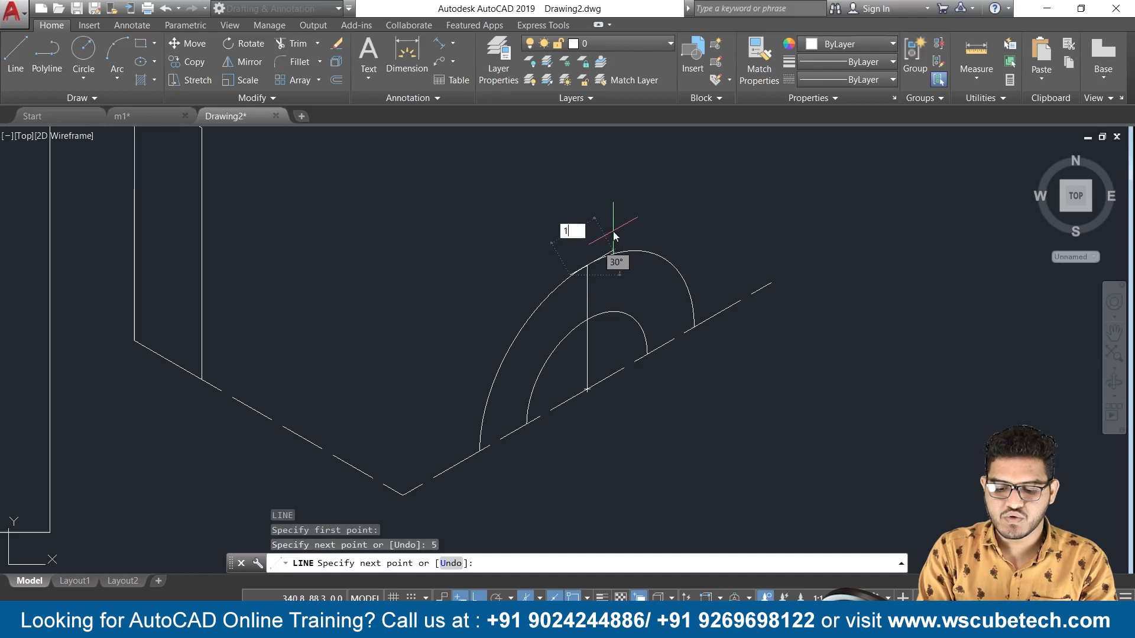
{"action": "key", "text": "Return"}
{"action": "key", "text": "Return"}
Step: Erase the 5-unit line that overlaps the 10-unit line on top of the arch
{"action": "scroll", "coordinate": [591, 232], "scroll_direction": "up", "scroll_amount": 3}
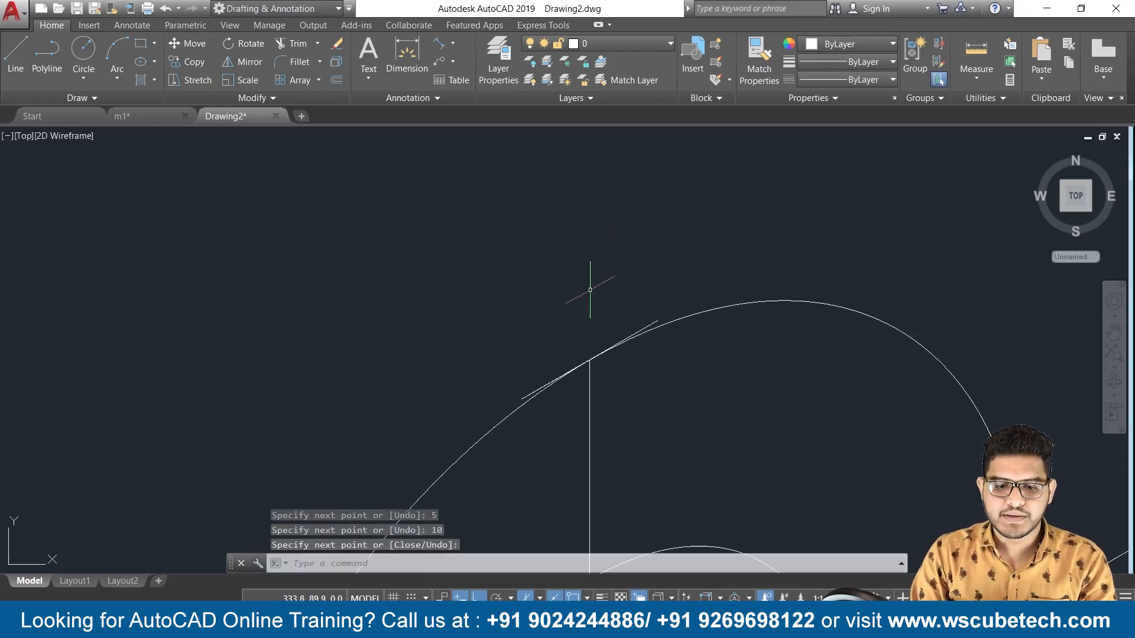
{"action": "left_click", "coordinate": [544, 383]}
{"action": "left_click", "coordinate": [545, 383]}
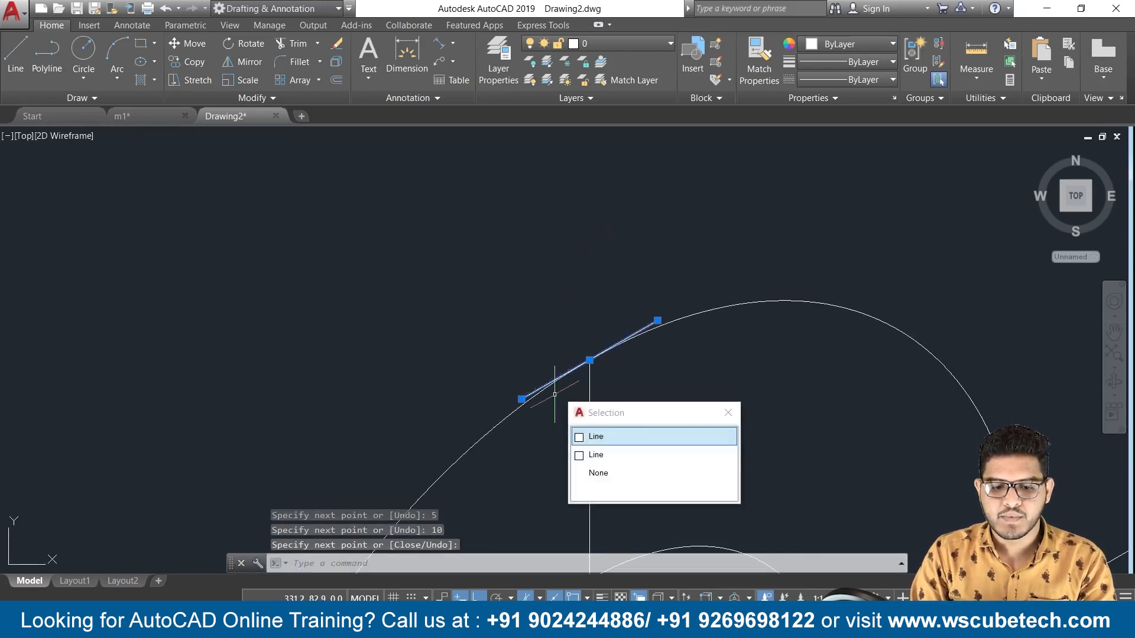
{"action": "left_click", "coordinate": [580, 456]}
{"action": "key", "text": "Delete"}
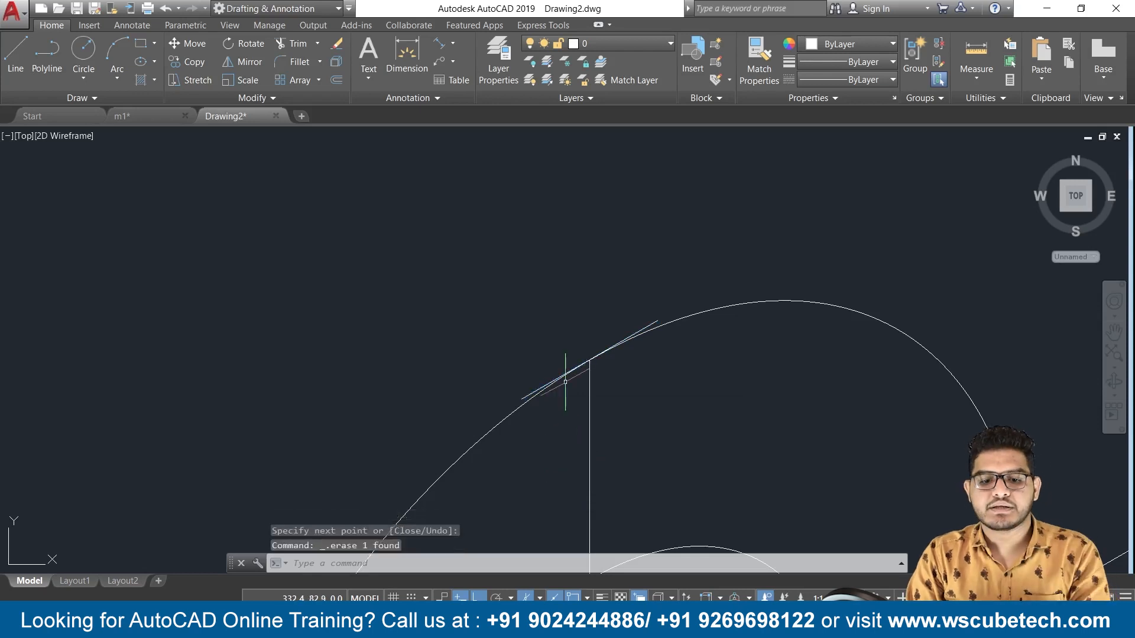
Step: Examine how the reference image dimensions the distance from the arch top back to the upright behind it
{"action": "scroll", "coordinate": [566, 390], "scroll_direction": "down", "scroll_amount": 4}
{"action": "middle_click_drag", "start_coordinate": [565, 404], "coordinate": [698, 383]}
{"action": "scroll", "coordinate": [576, 376], "scroll_direction": "down", "scroll_amount": 6}
{"action": "scroll", "coordinate": [560, 383], "scroll_direction": "up", "scroll_amount": 4}
{"action": "scroll", "coordinate": [169, 412], "scroll_direction": "up", "scroll_amount": 2}
{"action": "middle_click_drag", "start_coordinate": [162, 482], "coordinate": [346, 435]}
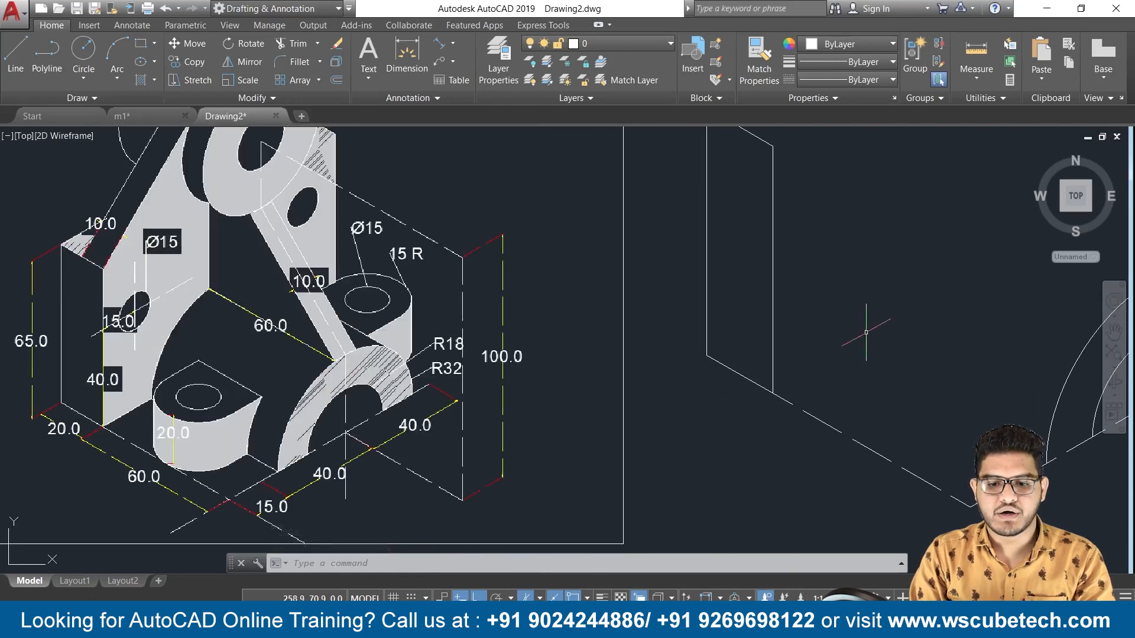
{"action": "scroll", "coordinate": [866, 332], "scroll_direction": "down", "scroll_amount": 3}
{"action": "middle_click_drag", "start_coordinate": [867, 332], "coordinate": [722, 384]}
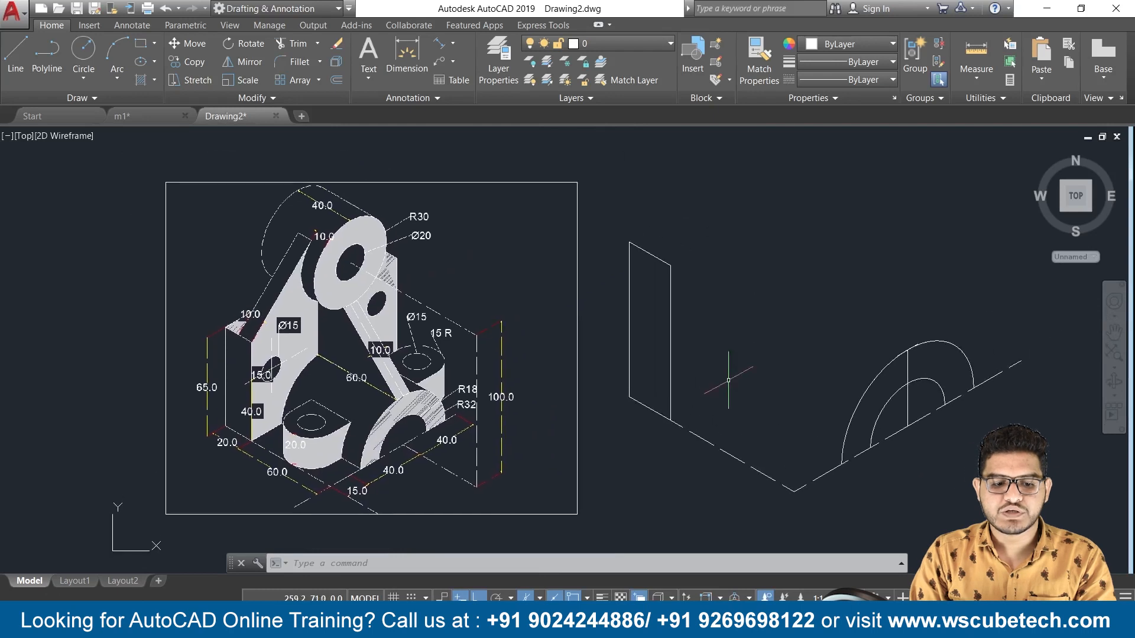
{"action": "scroll", "coordinate": [863, 332], "scroll_direction": "up", "scroll_amount": 2}
Step: Draw a 60-unit line at 150° in the left isoplane from the lower end of the 10-unit line on the arch top
{"action": "key", "text": "l"}
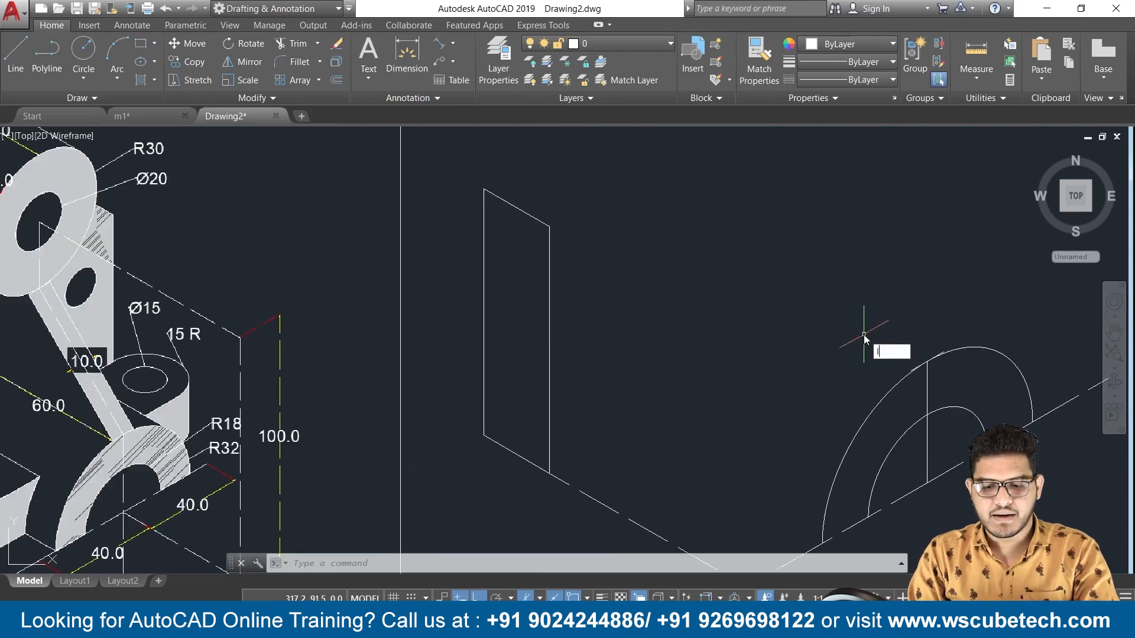
{"action": "key", "text": "Return"}
{"action": "left_click", "coordinate": [911, 371]}
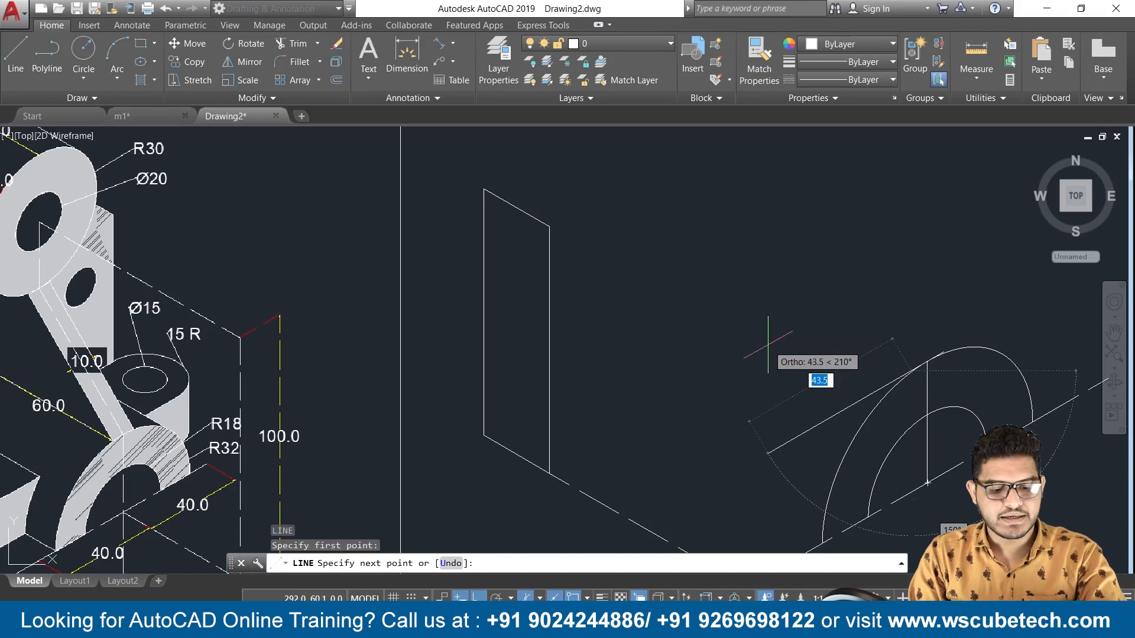
{"action": "key", "text": "F5"}
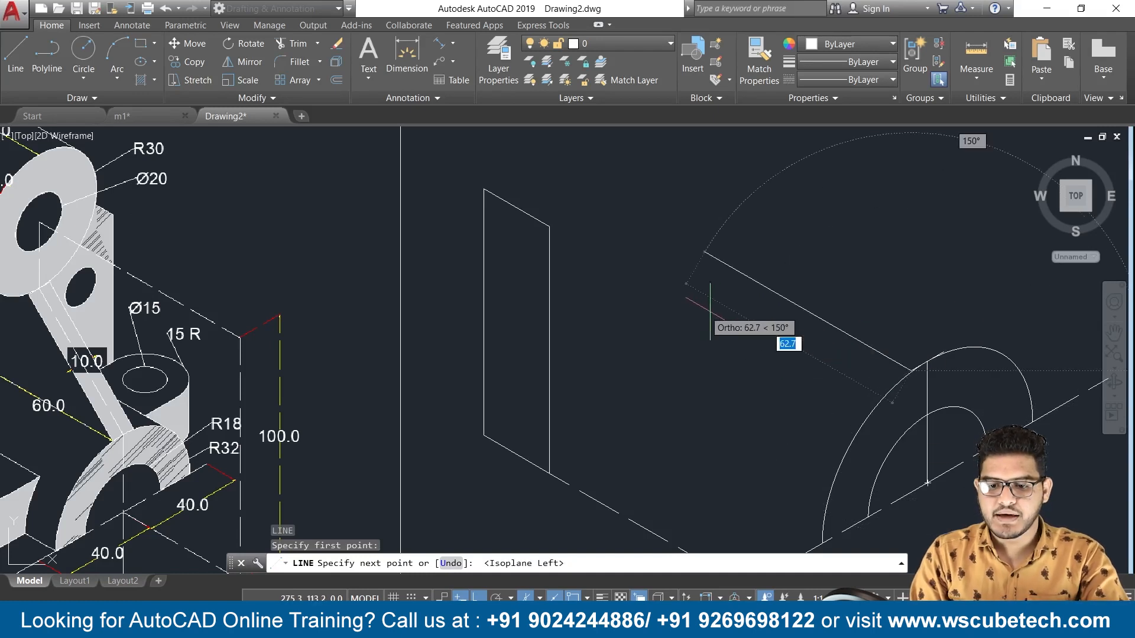
{"action": "type", "text": "6"}
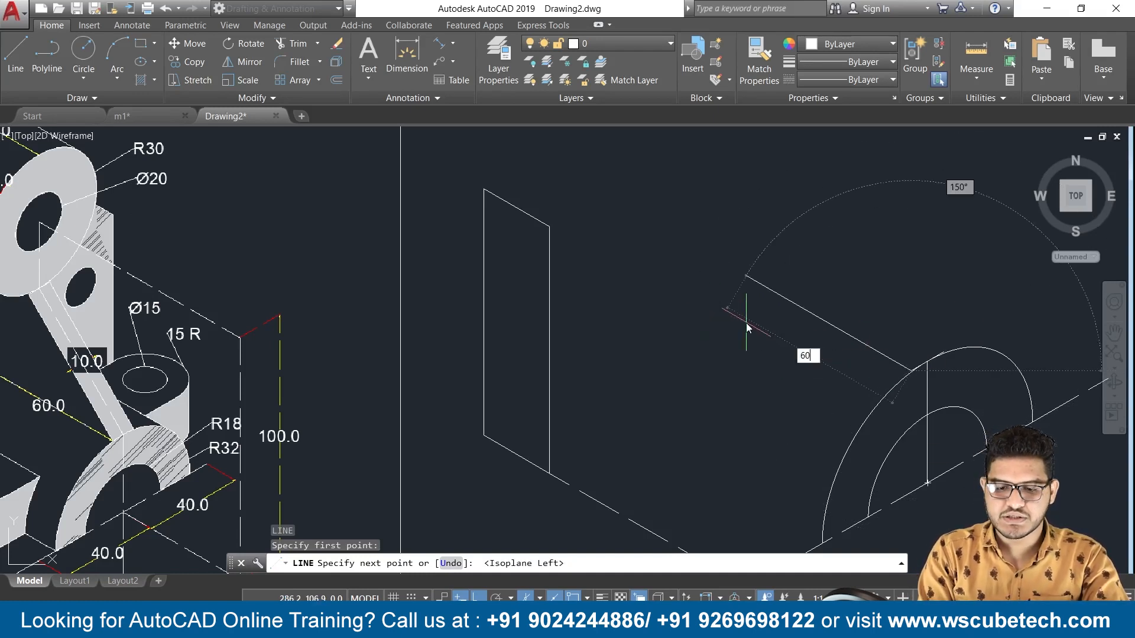
{"action": "type", "text": "0"}
{"action": "key", "text": "Return"}
{"action": "key", "text": "Return"}
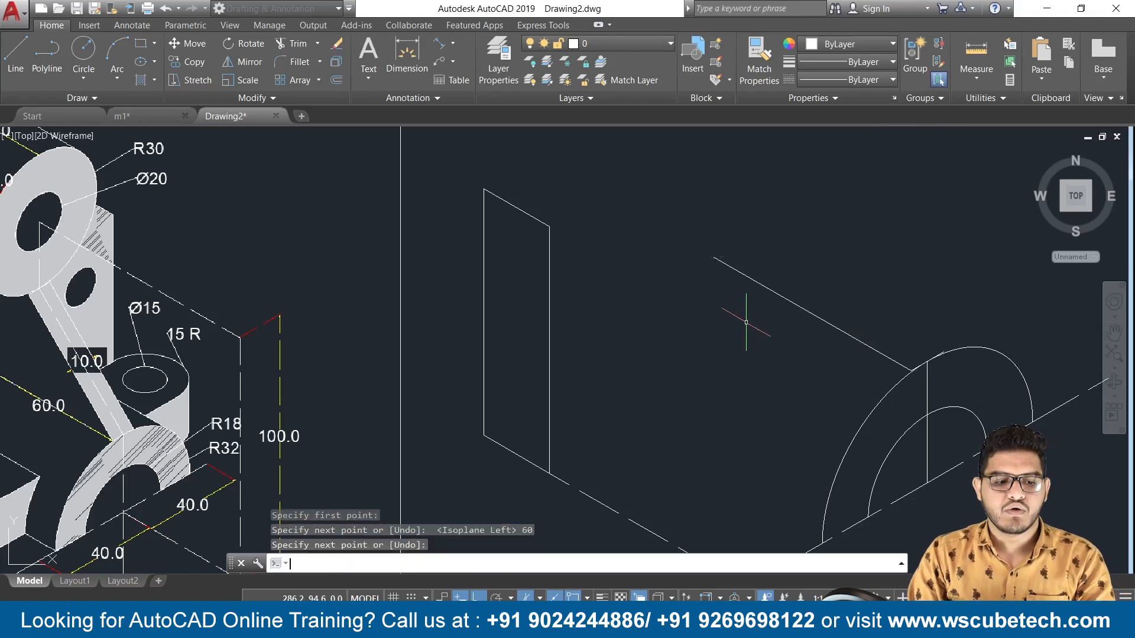
Step: Examine the reference image's dimensions for the rounded base lug between the upright and the half-round arch
{"action": "scroll", "coordinate": [746, 322], "scroll_direction": "down", "scroll_amount": 3}
{"action": "scroll", "coordinate": [746, 322], "scroll_direction": "up", "scroll_amount": 4}
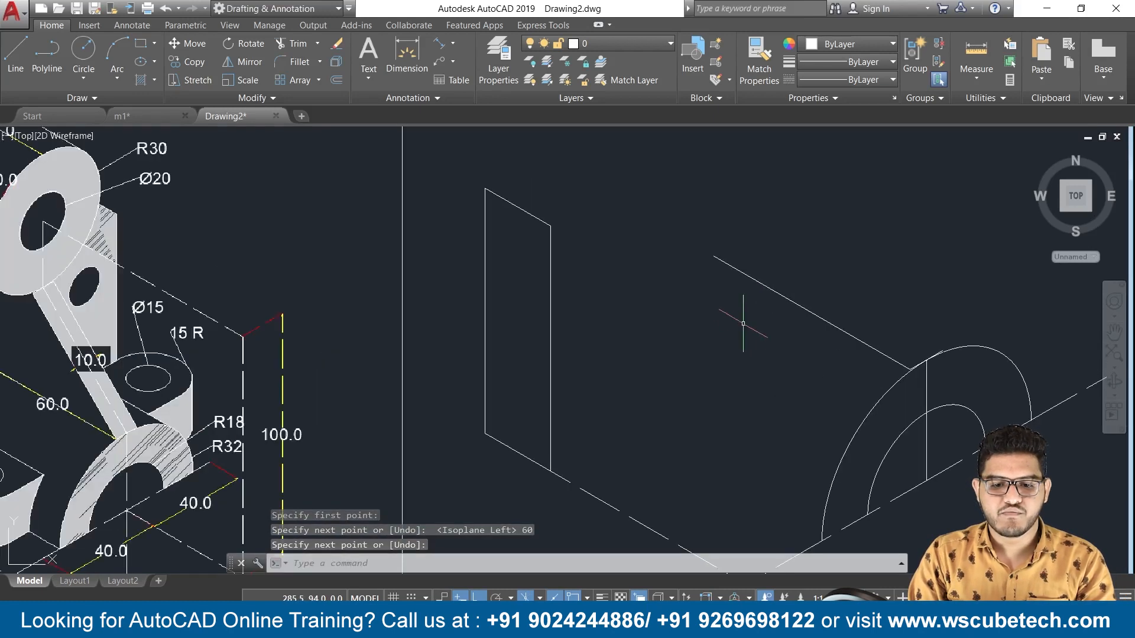
{"action": "mouse_move", "coordinate": [634, 355]}
{"action": "middle_mouse_down"}
{"action": "mouse_move", "coordinate": [674, 360]}
{"action": "mouse_move", "coordinate": [775, 294]}
{"action": "middle_mouse_up"}
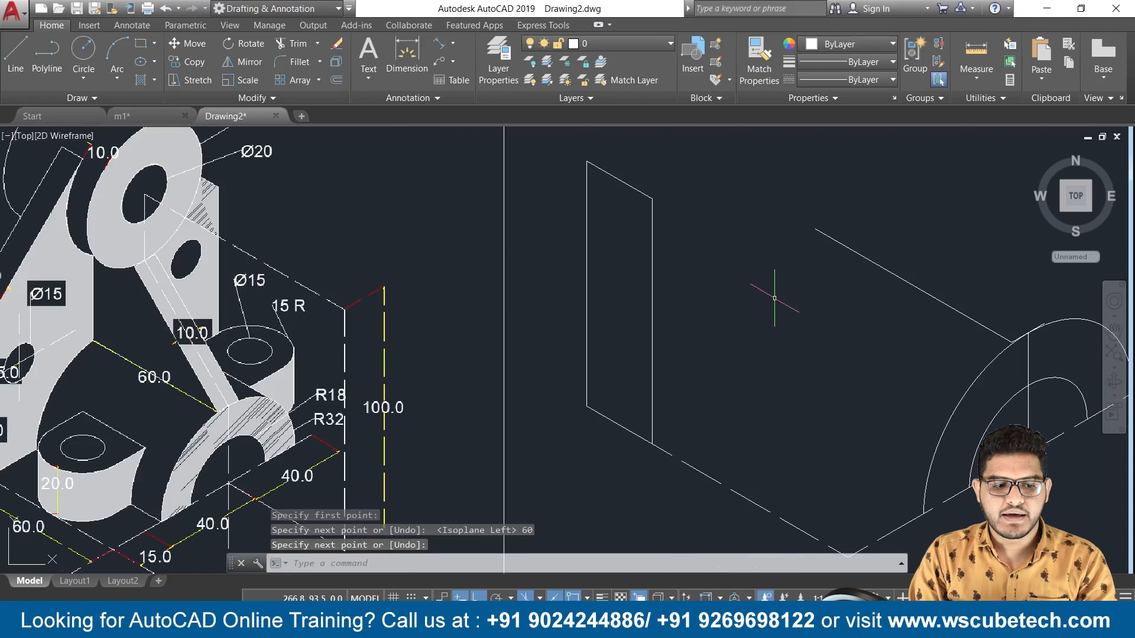
{"action": "scroll", "coordinate": [829, 274], "scroll_direction": "down", "scroll_amount": 3}
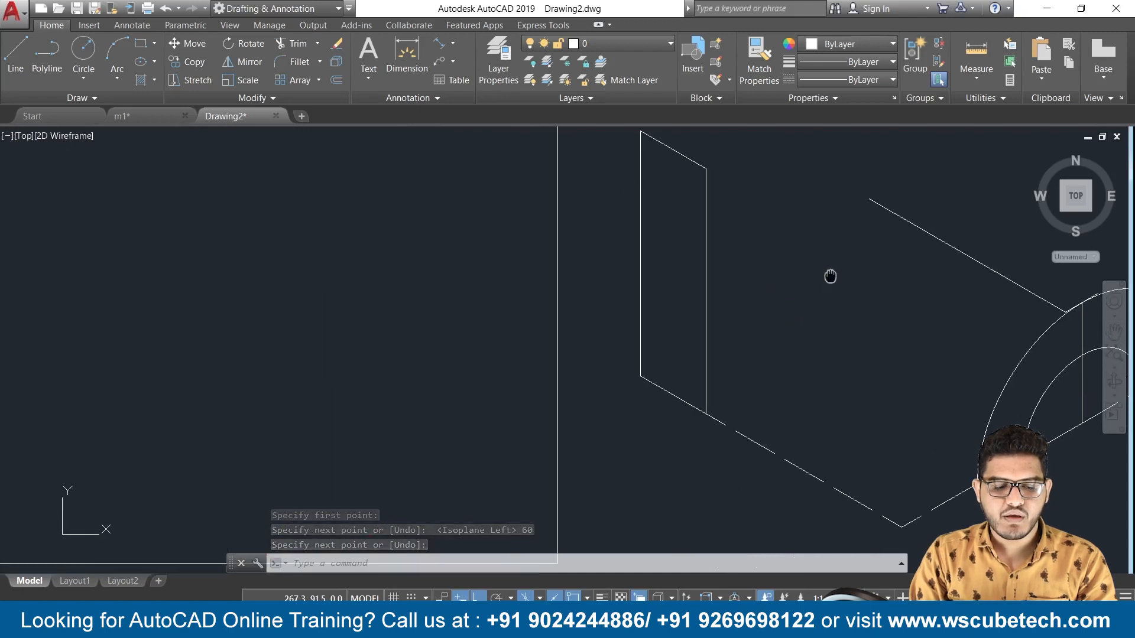
{"action": "scroll", "coordinate": [448, 360], "scroll_direction": "up", "scroll_amount": 2}
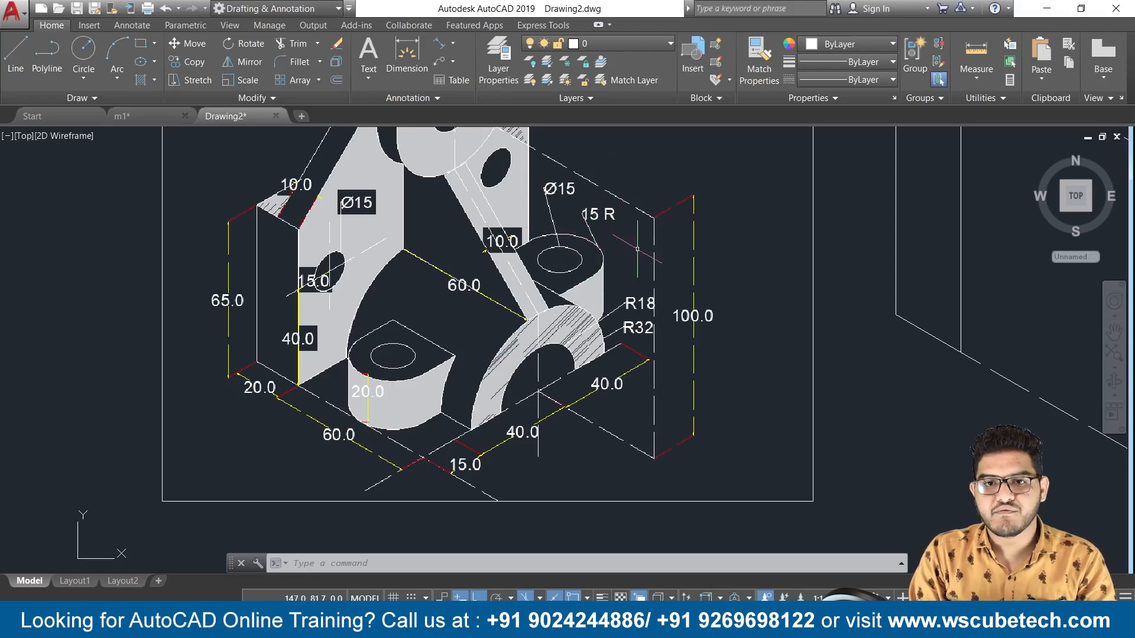
{"action": "scroll", "coordinate": [704, 236], "scroll_direction": "down", "scroll_amount": 2}
{"action": "scroll", "coordinate": [703, 236], "scroll_direction": "up", "scroll_amount": 2}
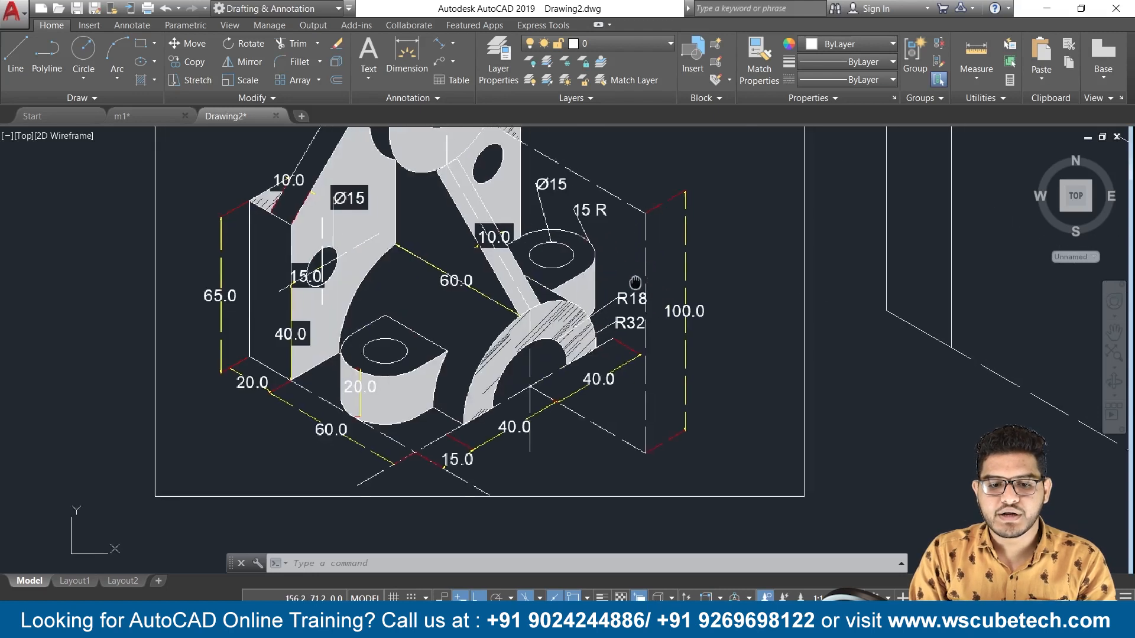
{"action": "middle_click_drag", "start_coordinate": [779, 340], "coordinate": [558, 308]}
{"action": "scroll", "coordinate": [558, 308], "scroll_direction": "down", "scroll_amount": 2}
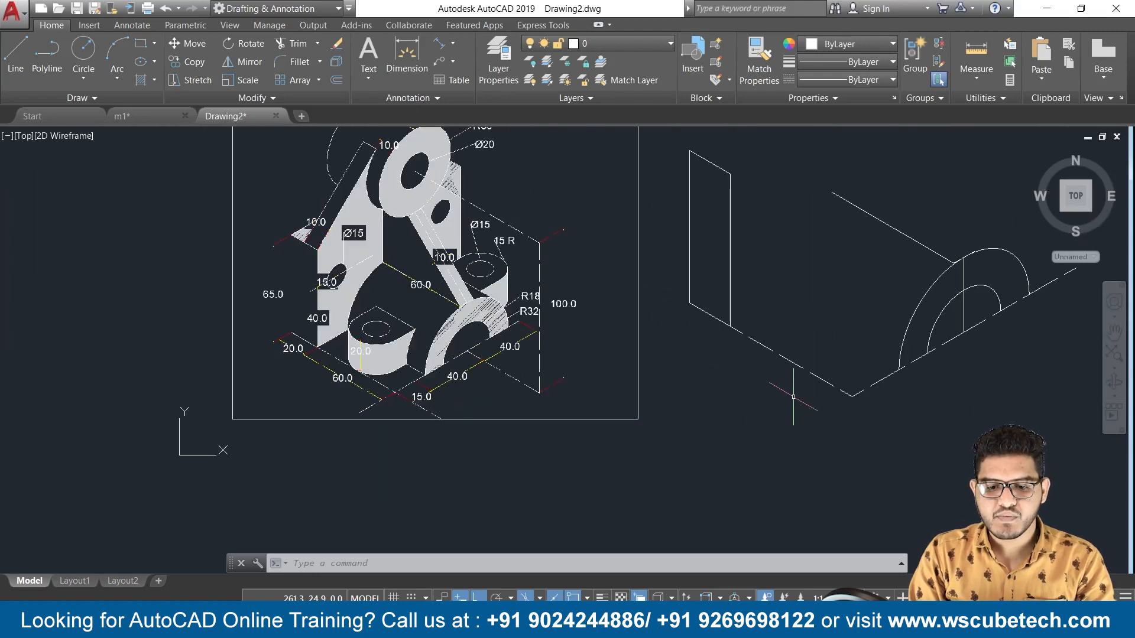
{"action": "scroll", "coordinate": [793, 396], "scroll_direction": "up", "scroll_amount": 2}
{"action": "type", "text": "l"}
{"action": "key", "text": "Return"}
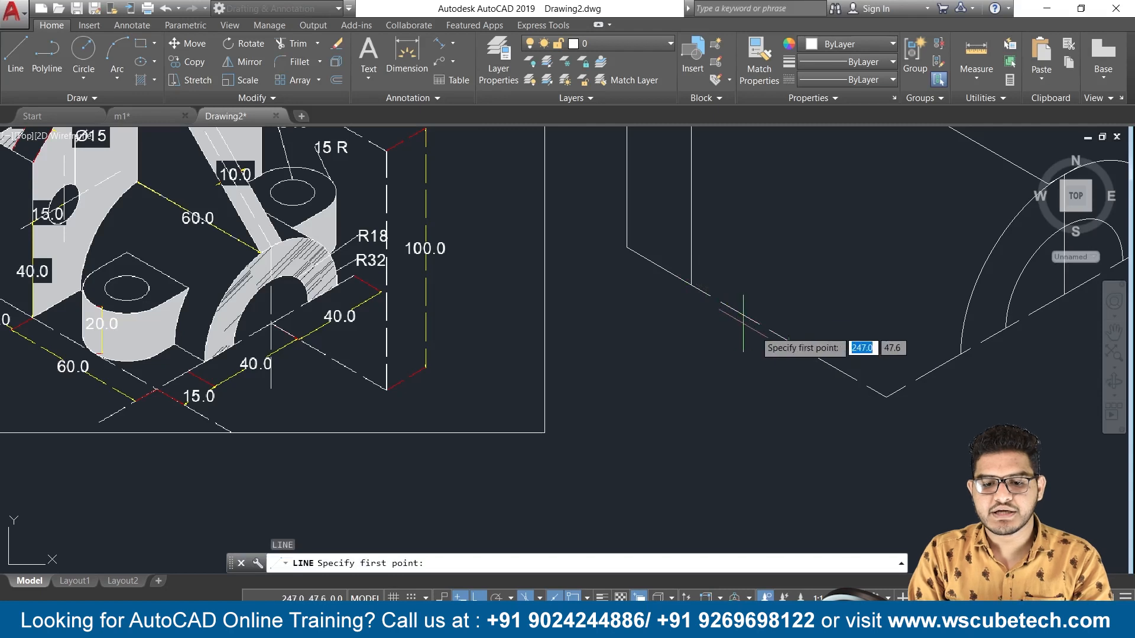
{"action": "key", "text": "Escape"}
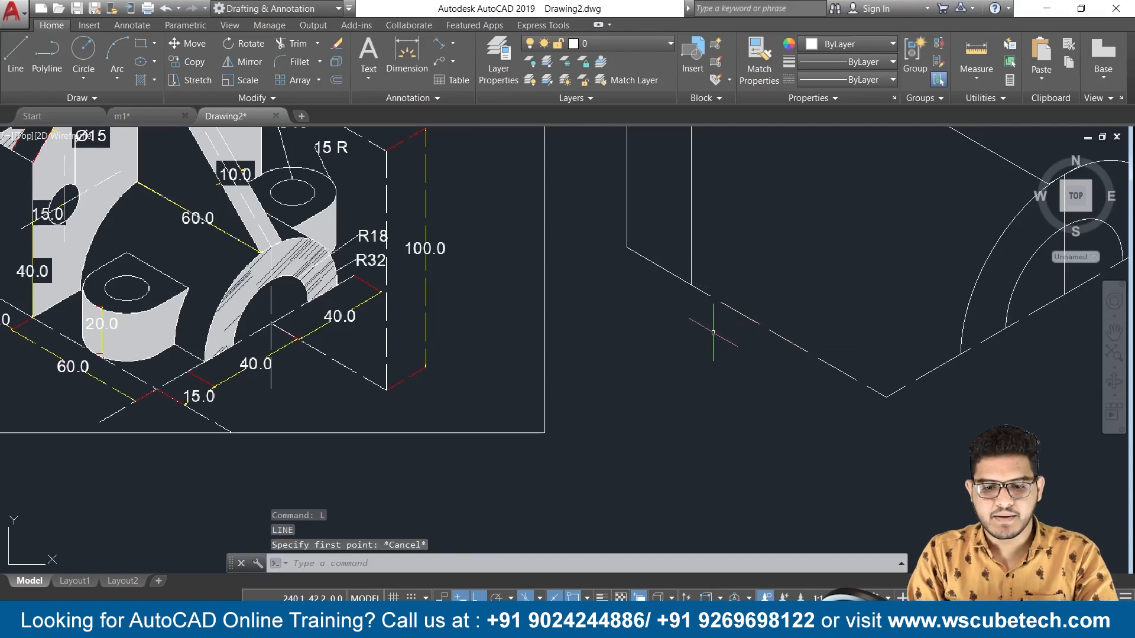
{"action": "left_click", "coordinate": [727, 305]}
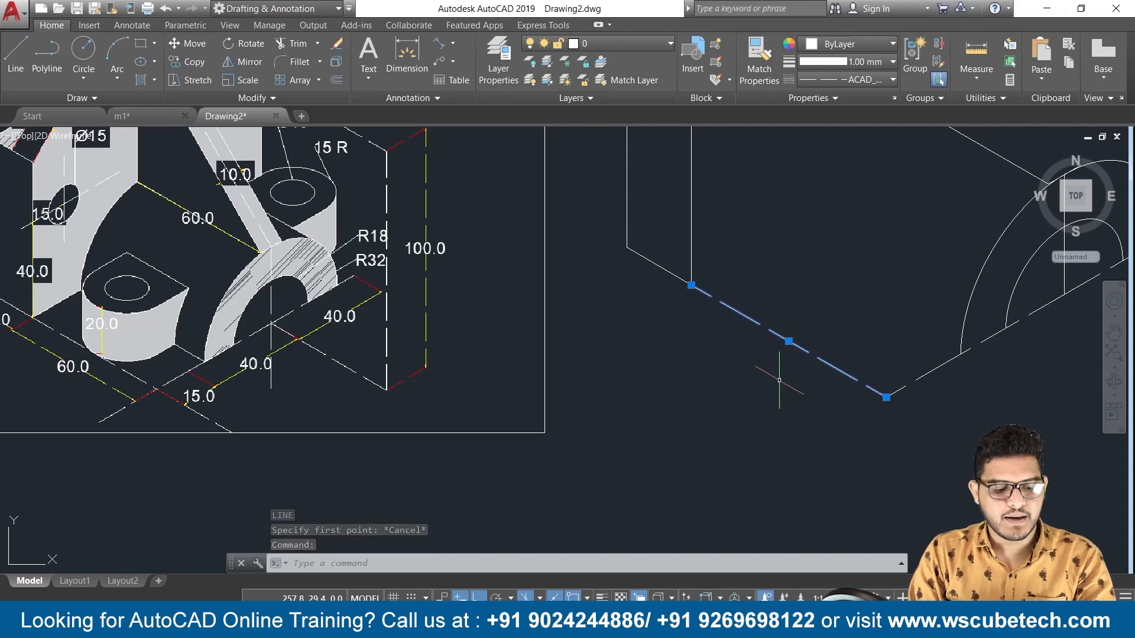
{"action": "key", "text": "Escape"}
Step: Draw a 15-unit line at 30° from the midpoint of the dashed base edge, using the dashed ACAD linetype in the top isoplane
{"action": "type", "text": "l"}
{"action": "key", "text": "Return"}
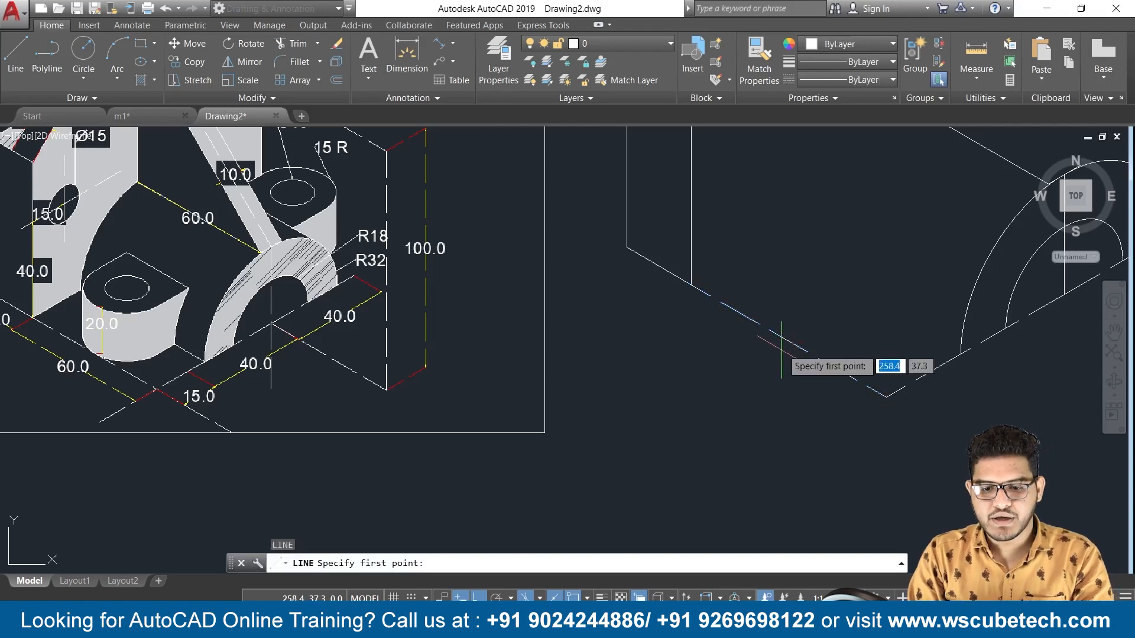
{"action": "left_click", "coordinate": [852, 83]}
{"action": "left_click", "coordinate": [835, 132]}
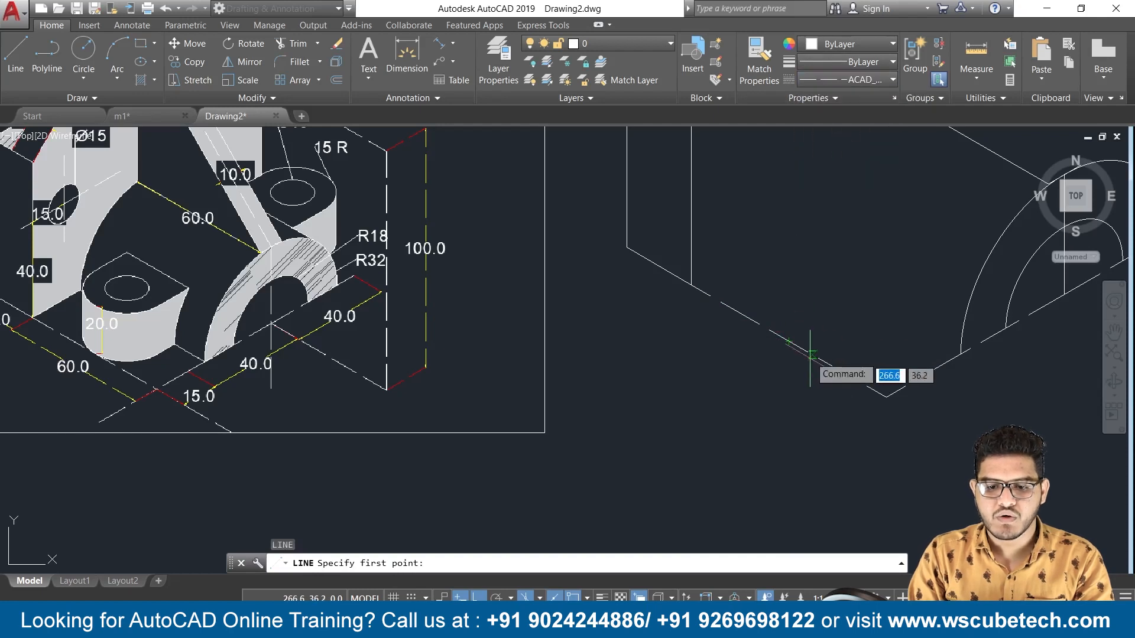
{"action": "left_click", "coordinate": [790, 341]}
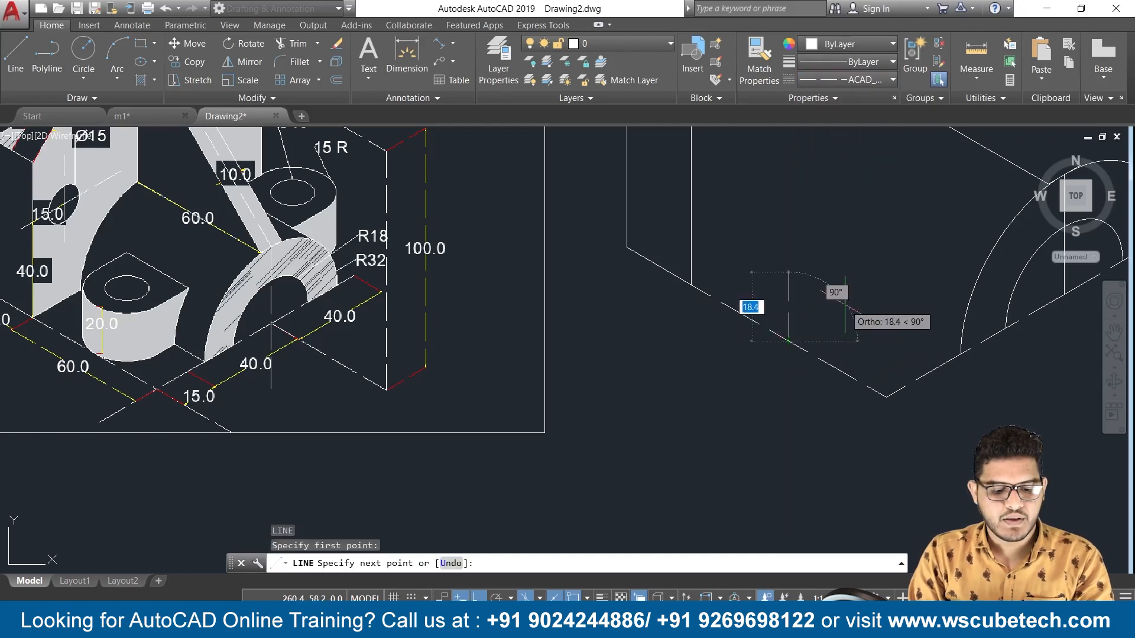
{"action": "key", "text": "F5"}
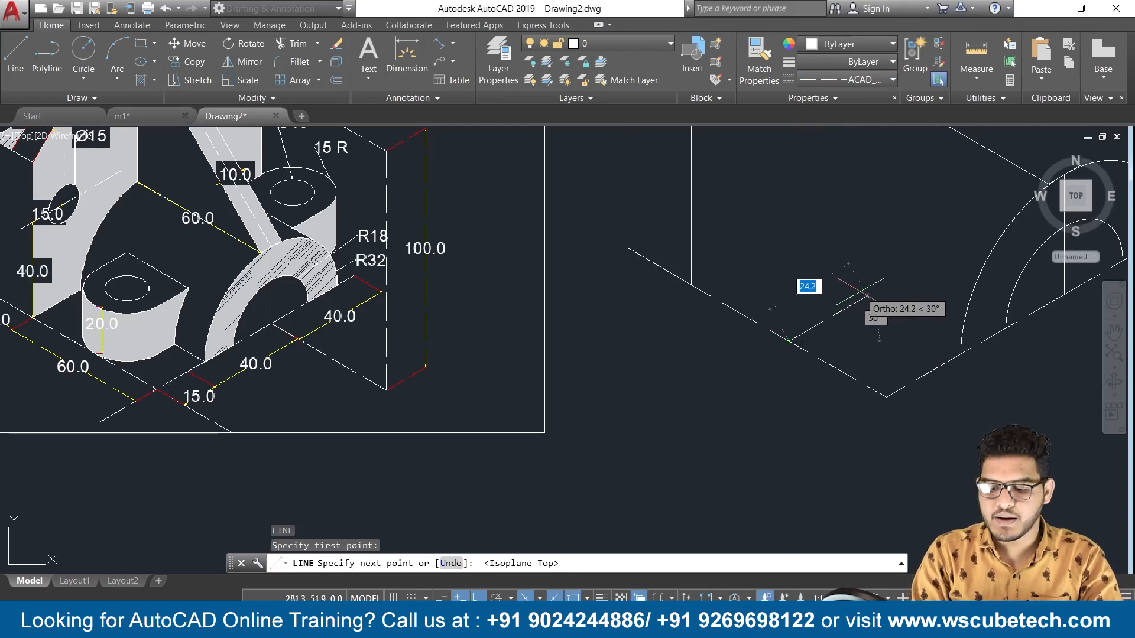
{"action": "type", "text": "1"}
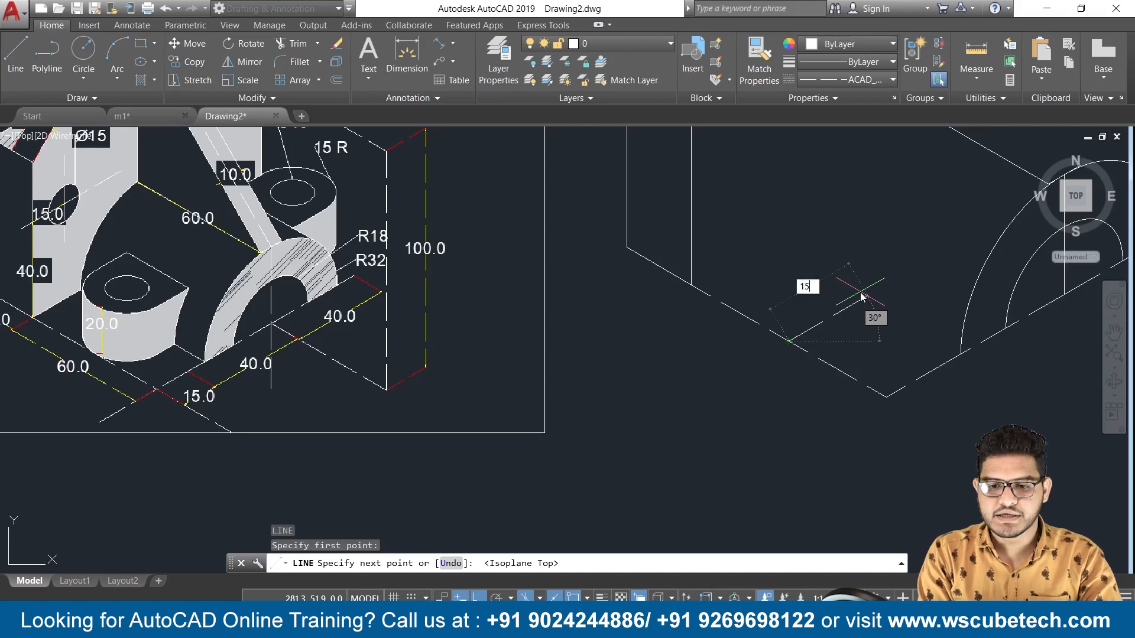
{"action": "type", "text": "5"}
{"action": "key", "text": "Return"}
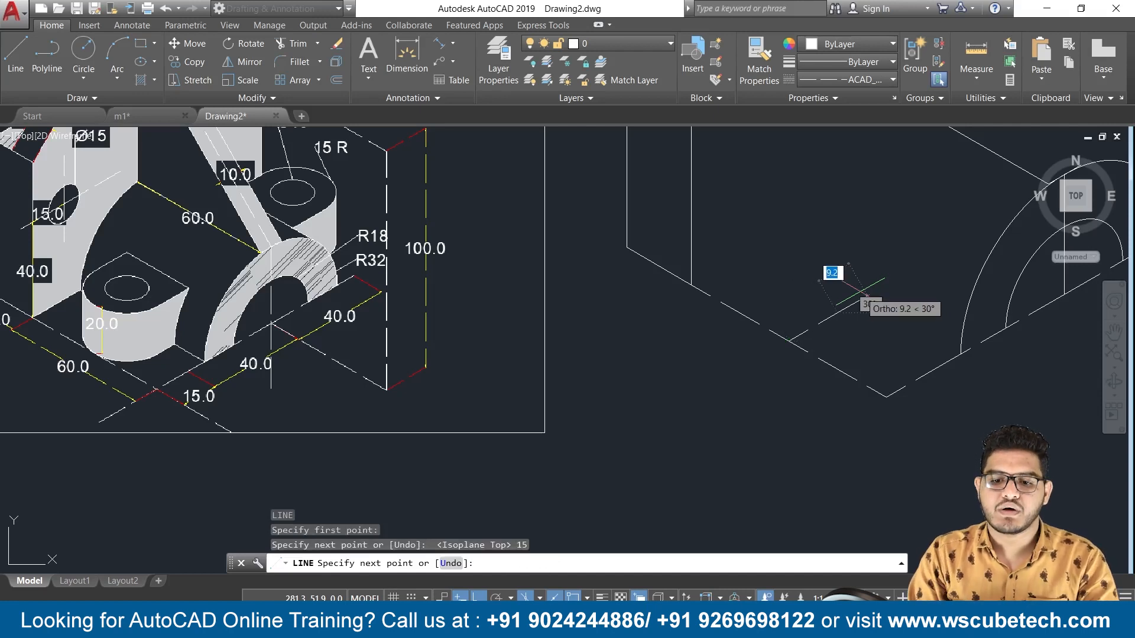
{"action": "key", "text": "Return"}
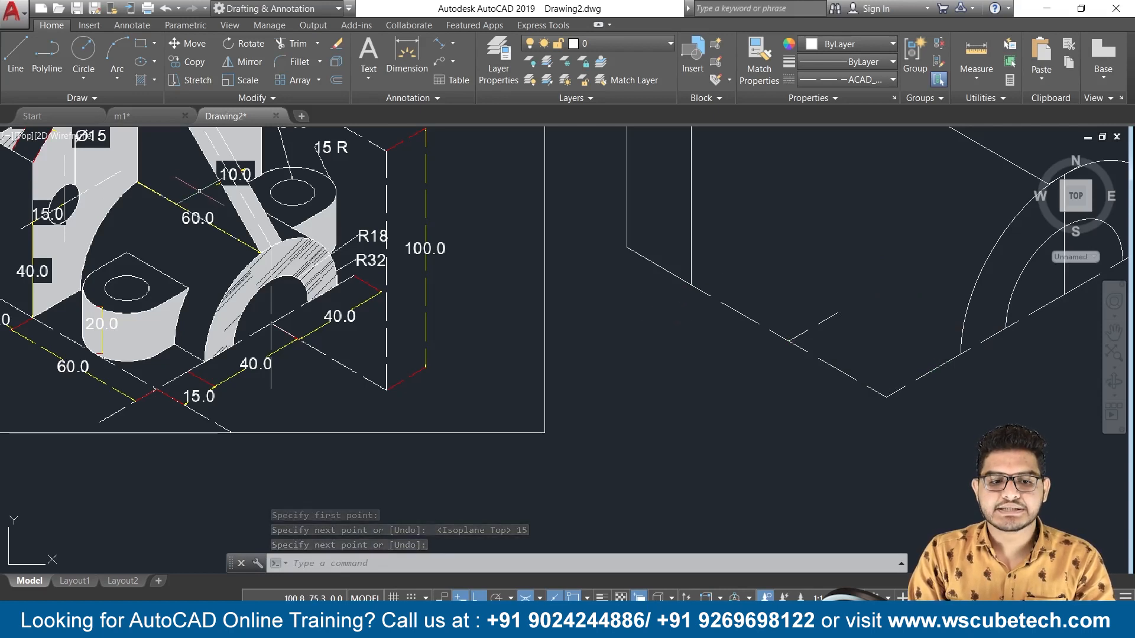
{"action": "middle_click_drag", "start_coordinate": [200, 190], "coordinate": [174, 271]}
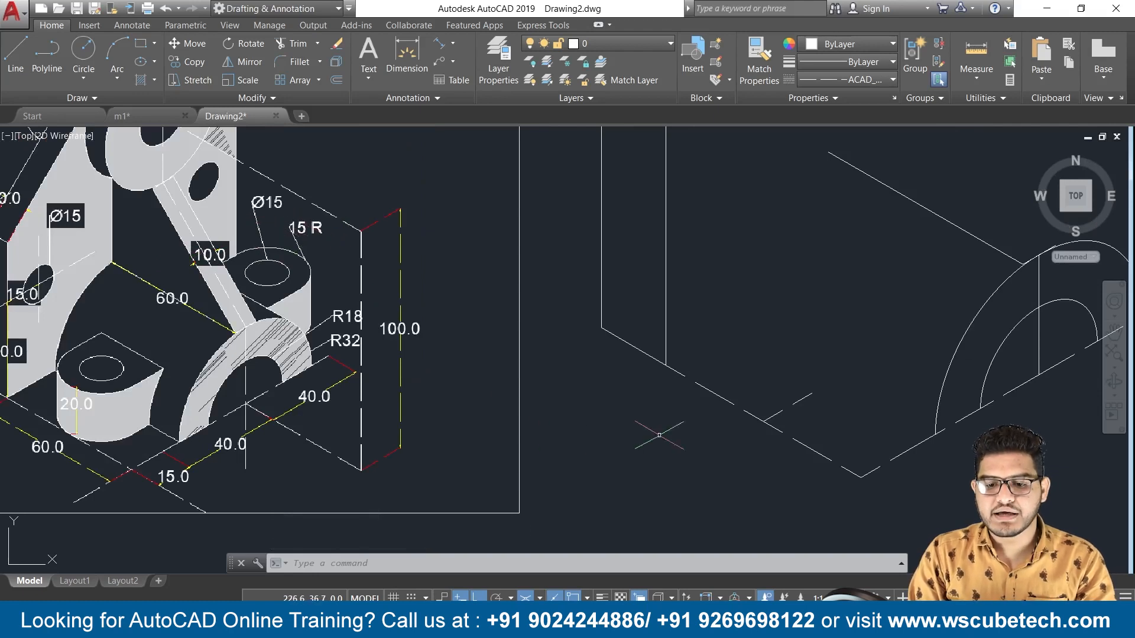
{"action": "type", "text": "el"}
{"action": "key", "text": "Return"}
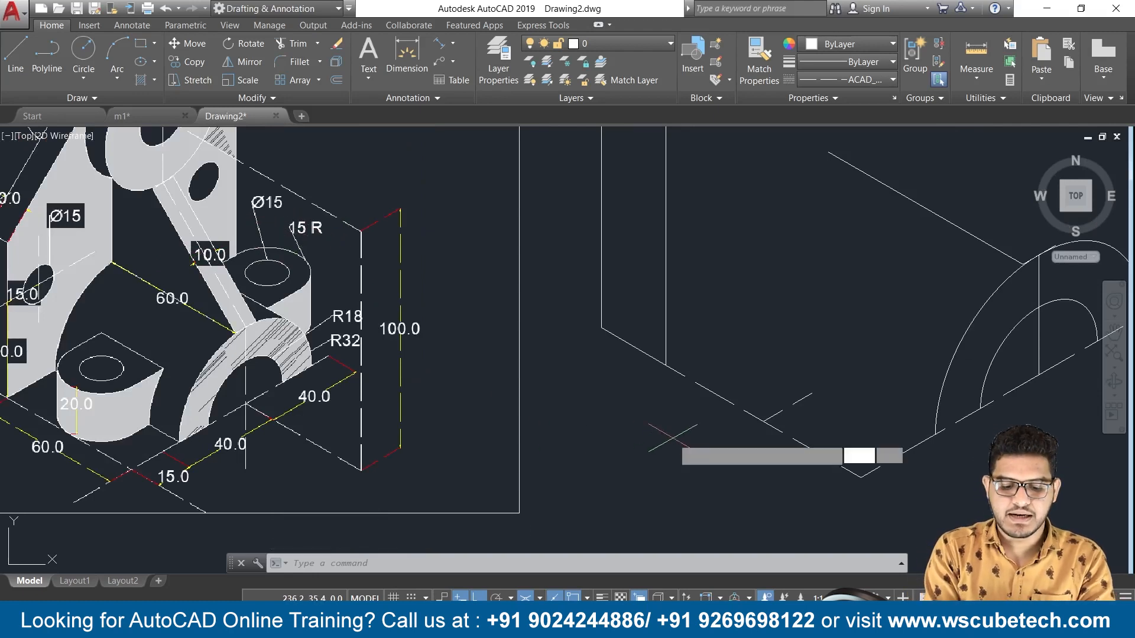
{"action": "type", "text": "i"}
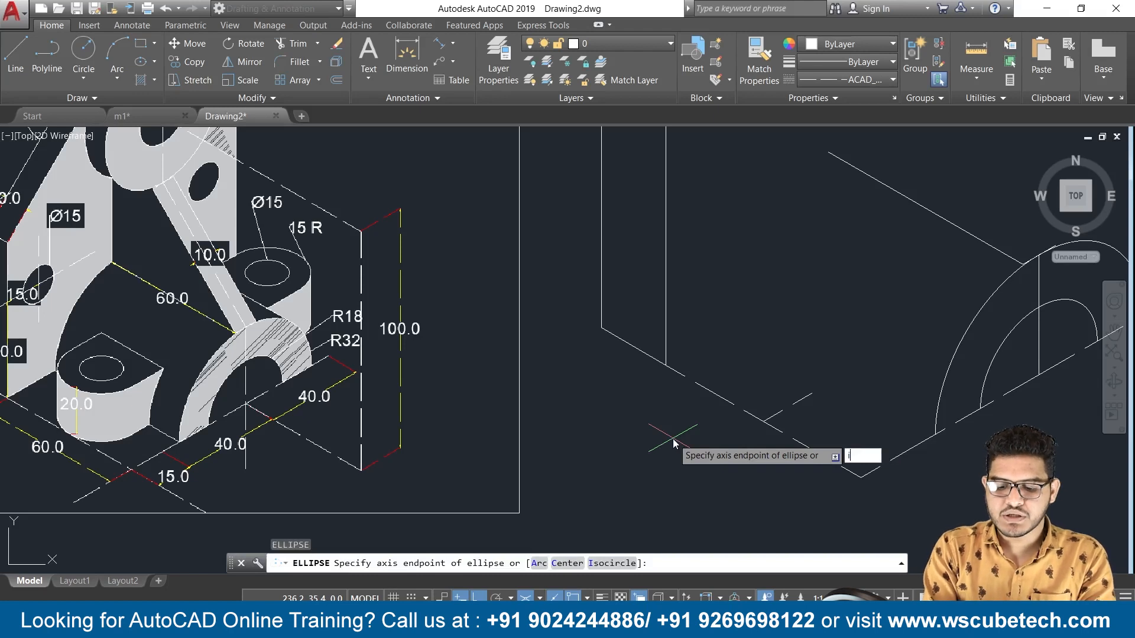
{"action": "key", "text": "Return"}
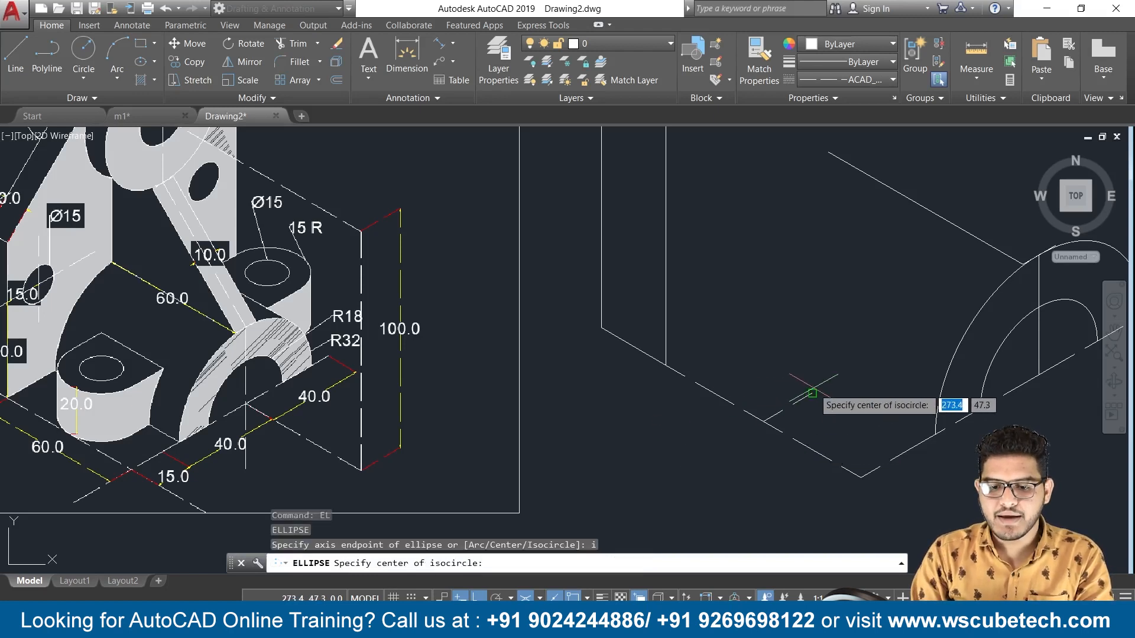
{"action": "scroll", "coordinate": [802, 398], "scroll_direction": "up", "scroll_amount": 4}
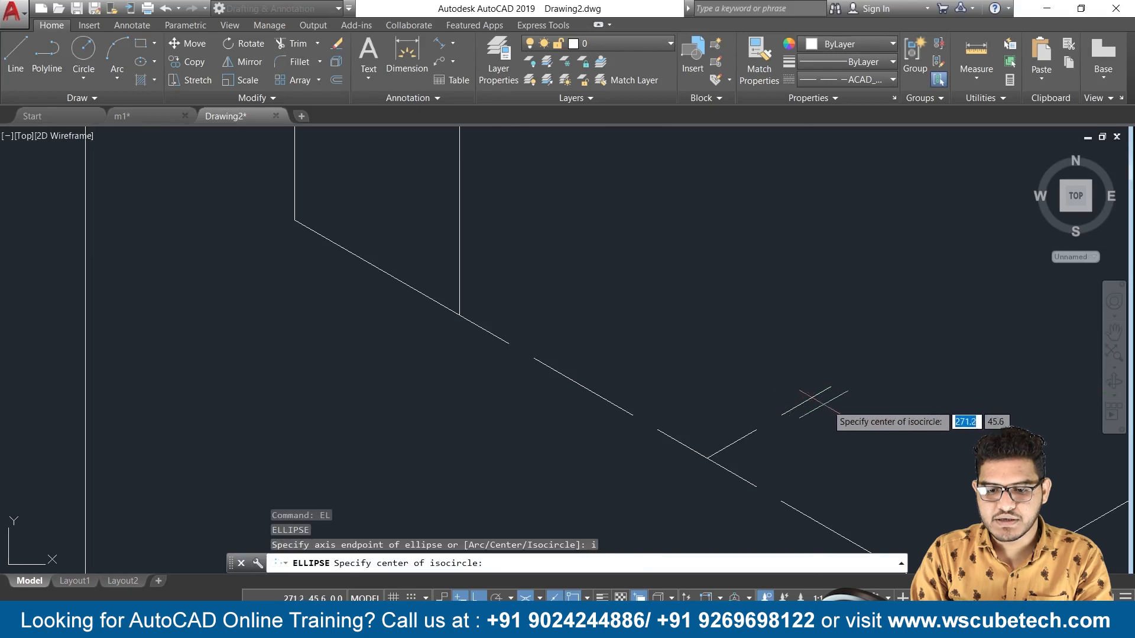
{"action": "left_click", "coordinate": [831, 387]}
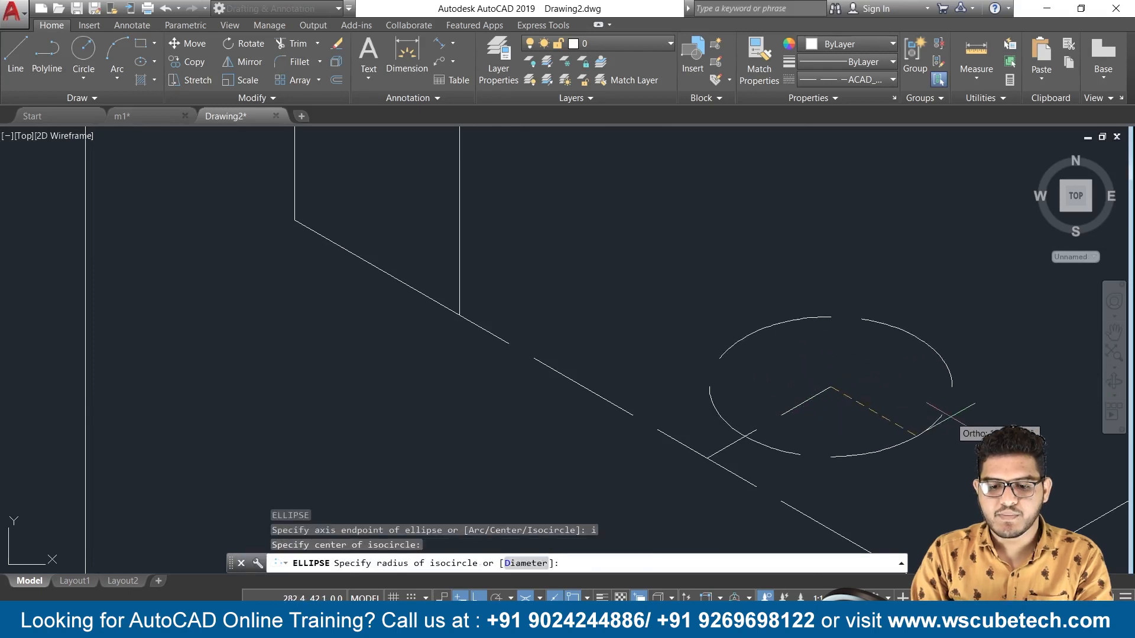
{"action": "key", "text": "Escape"}
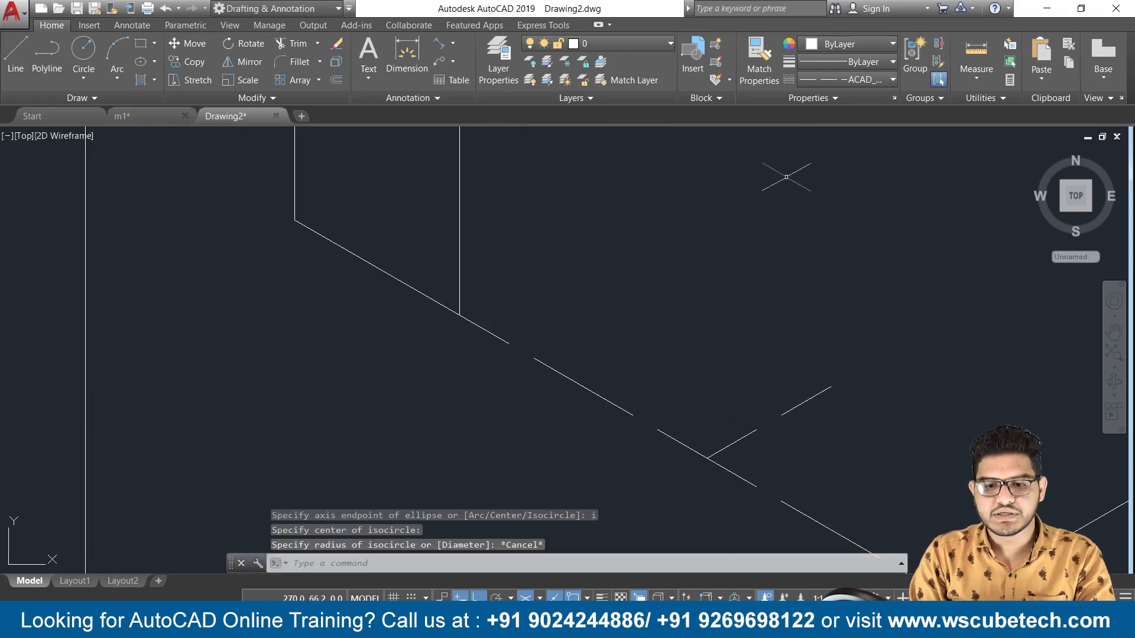
Step: Set the current linetype back to ByLayer for drawing the base lug's solid edges
{"action": "left_click", "coordinate": [852, 79]}
{"action": "left_click", "coordinate": [846, 93]}
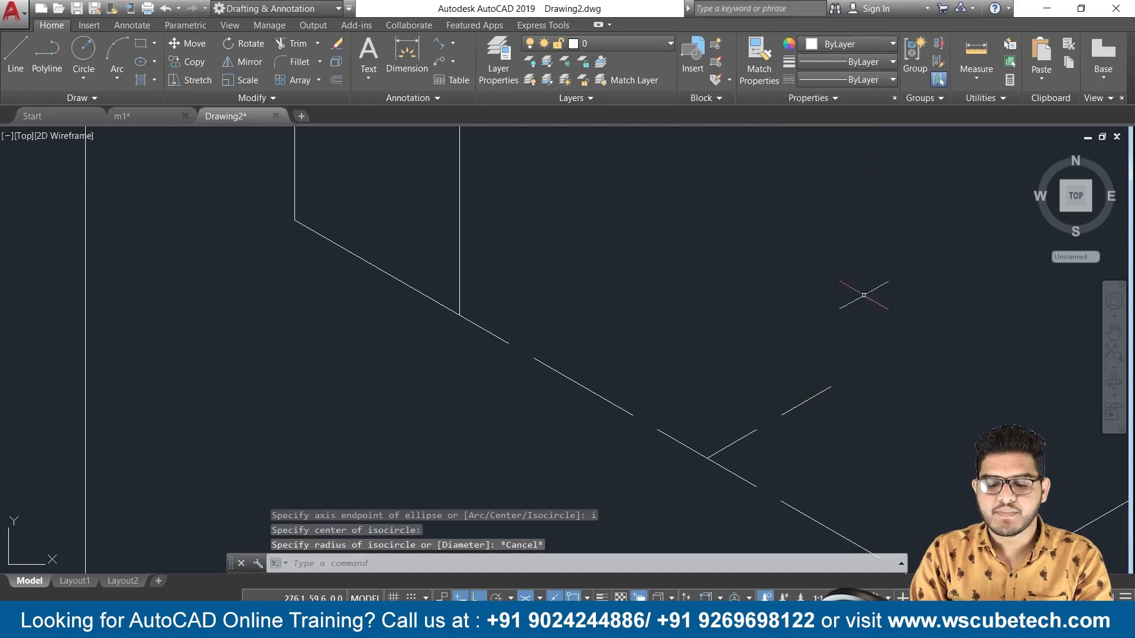
{"action": "scroll", "coordinate": [878, 329], "scroll_direction": "down", "scroll_amount": 3}
{"action": "scroll", "coordinate": [879, 328], "scroll_direction": "up", "scroll_amount": 1}
{"action": "scroll", "coordinate": [857, 336], "scroll_direction": "down", "scroll_amount": 2}
{"action": "scroll", "coordinate": [845, 340], "scroll_direction": "up", "scroll_amount": 1}
{"action": "scroll", "coordinate": [836, 343], "scroll_direction": "down", "scroll_amount": 1}
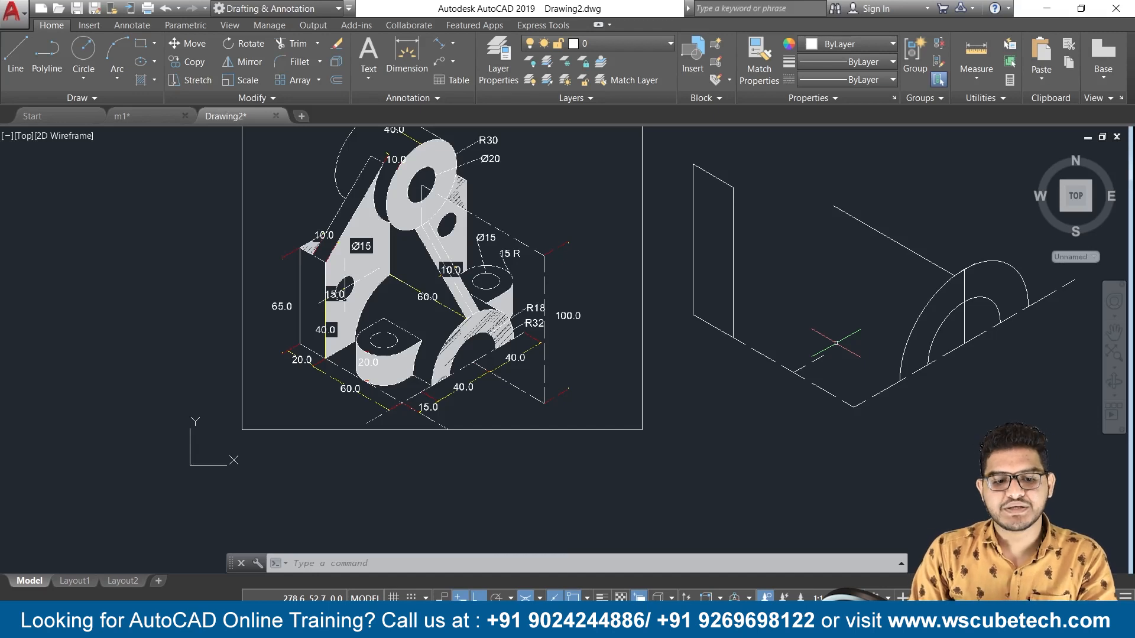
{"action": "scroll", "coordinate": [836, 343], "scroll_direction": "up", "scroll_amount": 2}
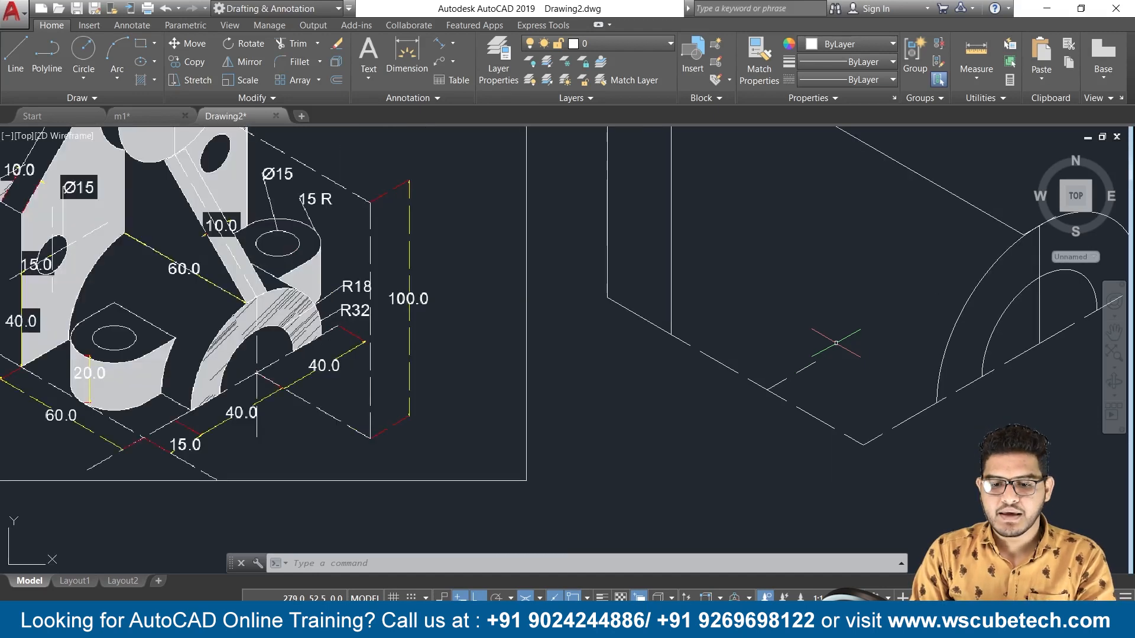
Step: Draw an isocircle of radius 15 in the top isoplane, centred on the free end of the 15-unit dashed line
{"action": "type", "text": "el"}
{"action": "key", "text": "Return"}
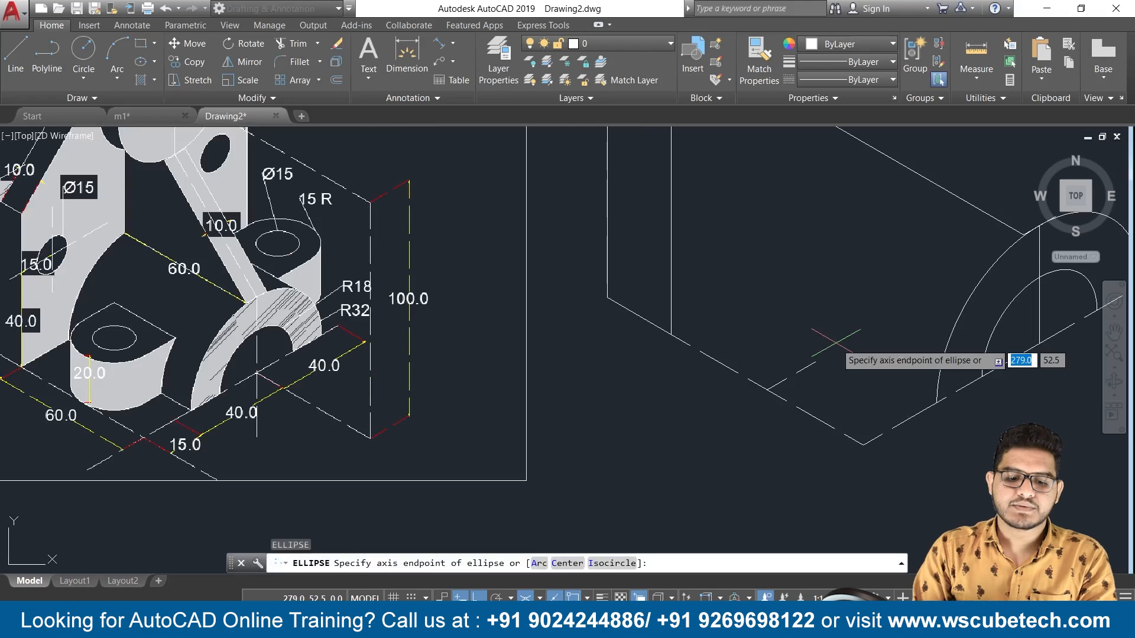
{"action": "type", "text": "i"}
{"action": "key", "text": "Return"}
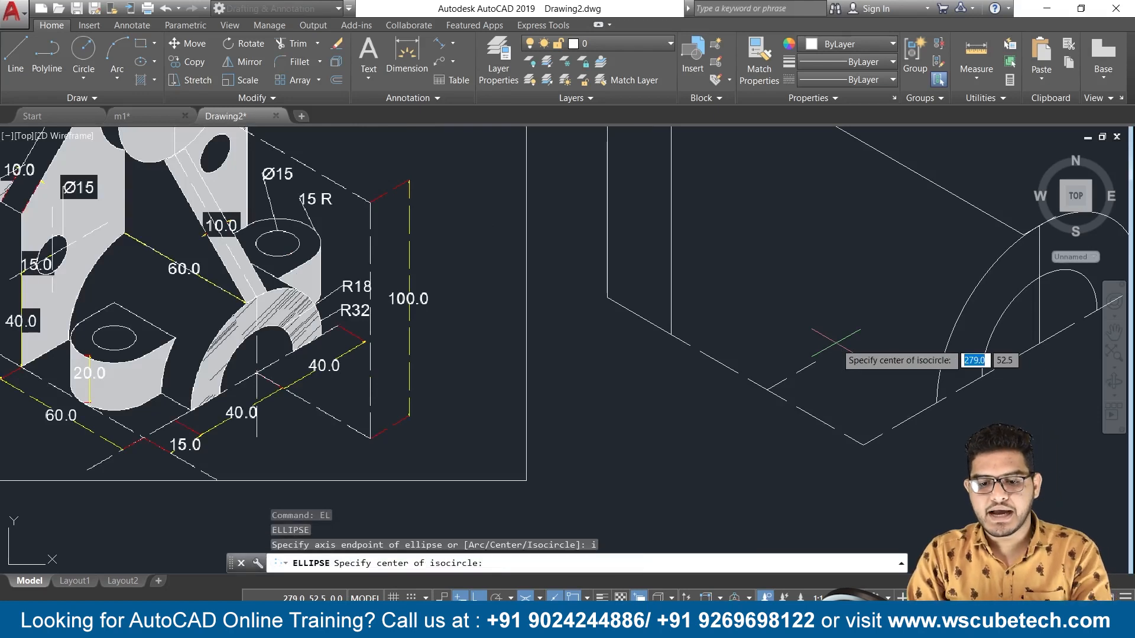
{"action": "scroll", "coordinate": [802, 369], "scroll_direction": "up", "scroll_amount": 2}
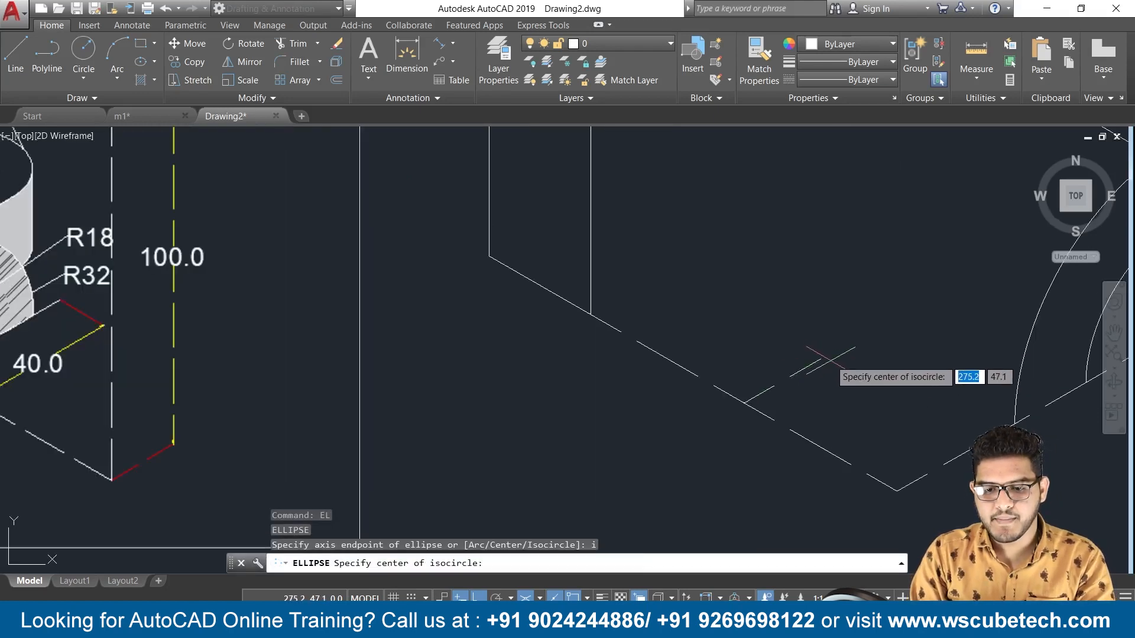
{"action": "left_click", "coordinate": [820, 359]}
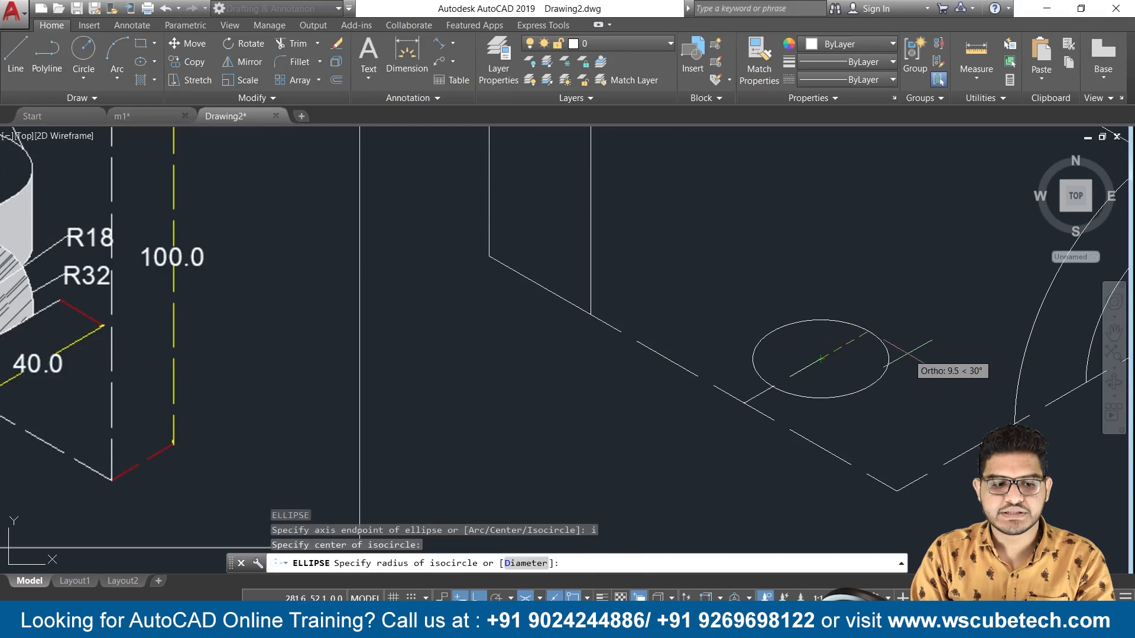
{"action": "scroll", "coordinate": [908, 356], "scroll_direction": "down", "scroll_amount": 2}
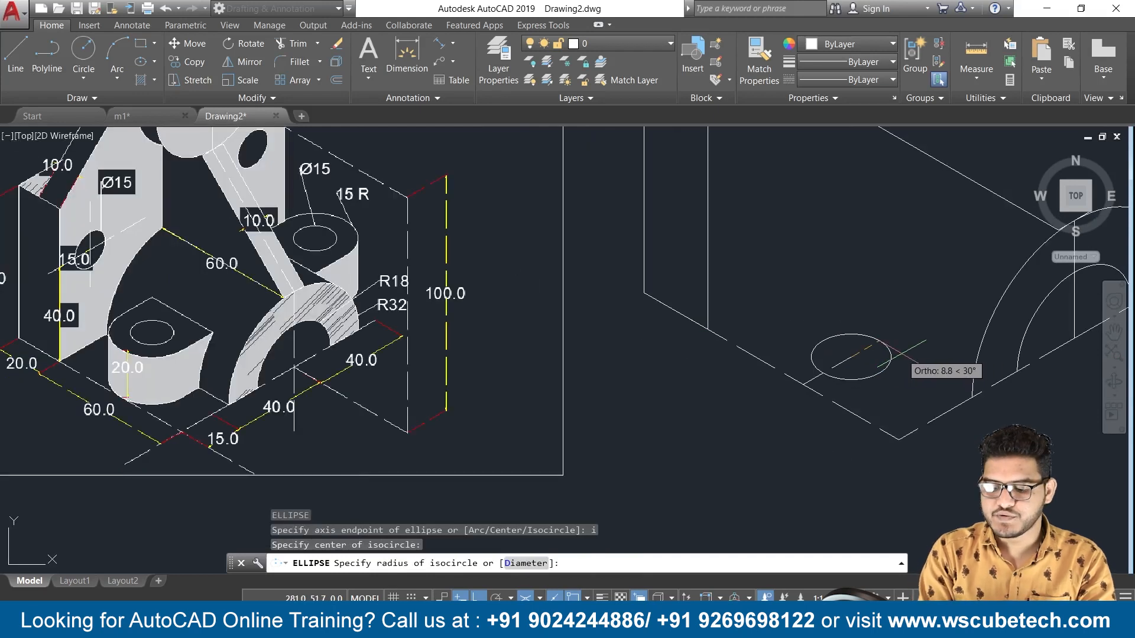
{"action": "type", "text": "15"}
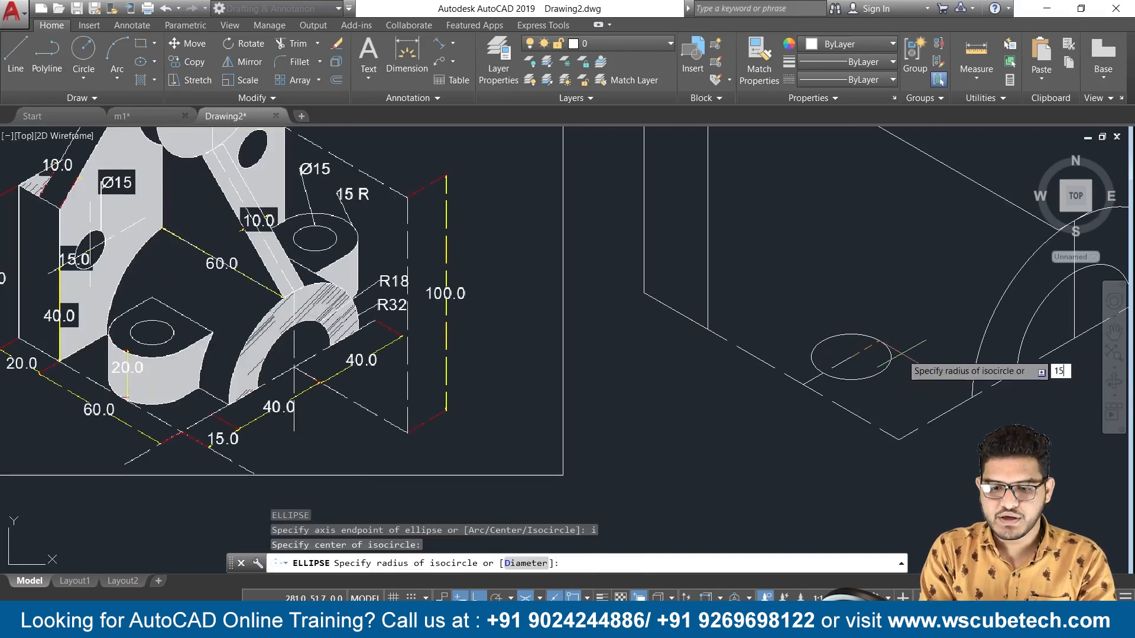
{"action": "key", "text": "Return"}
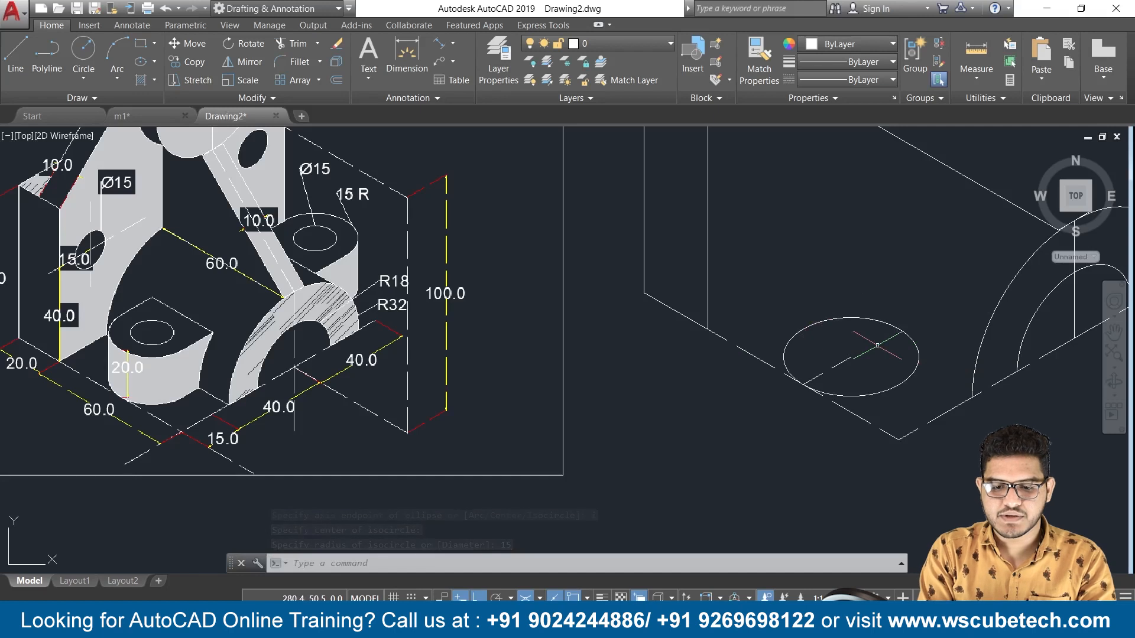
Step: Draw a concentric isocircle of diameter 15 inside the radius 15 isocircle for the lug's hole
{"action": "key", "text": "Return"}
{"action": "type", "text": "i"}
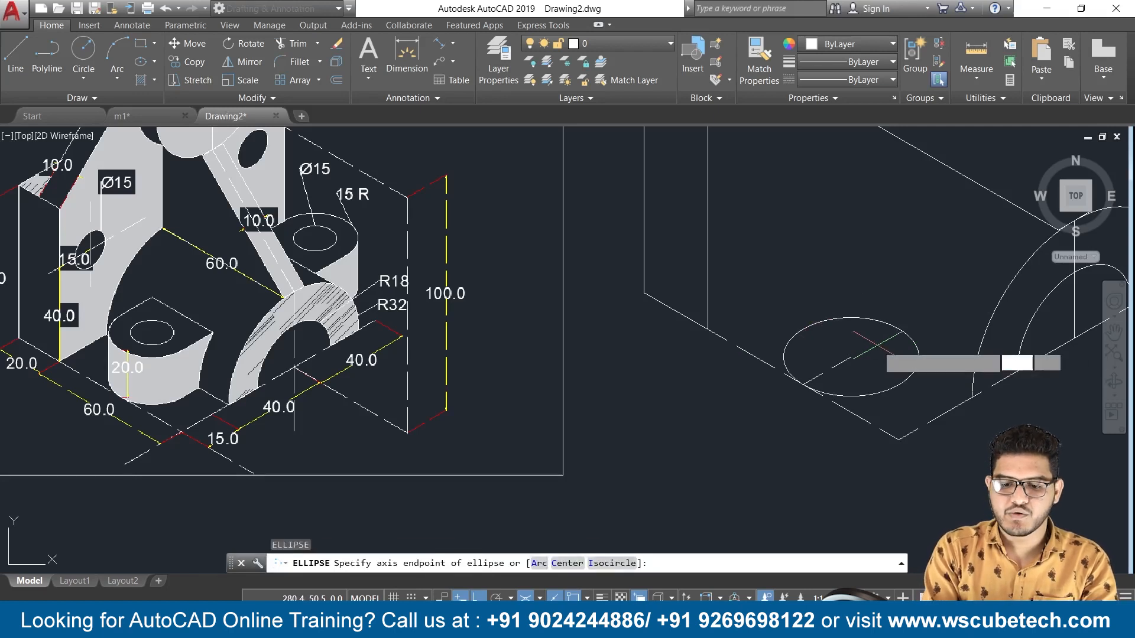
{"action": "key", "text": "Return"}
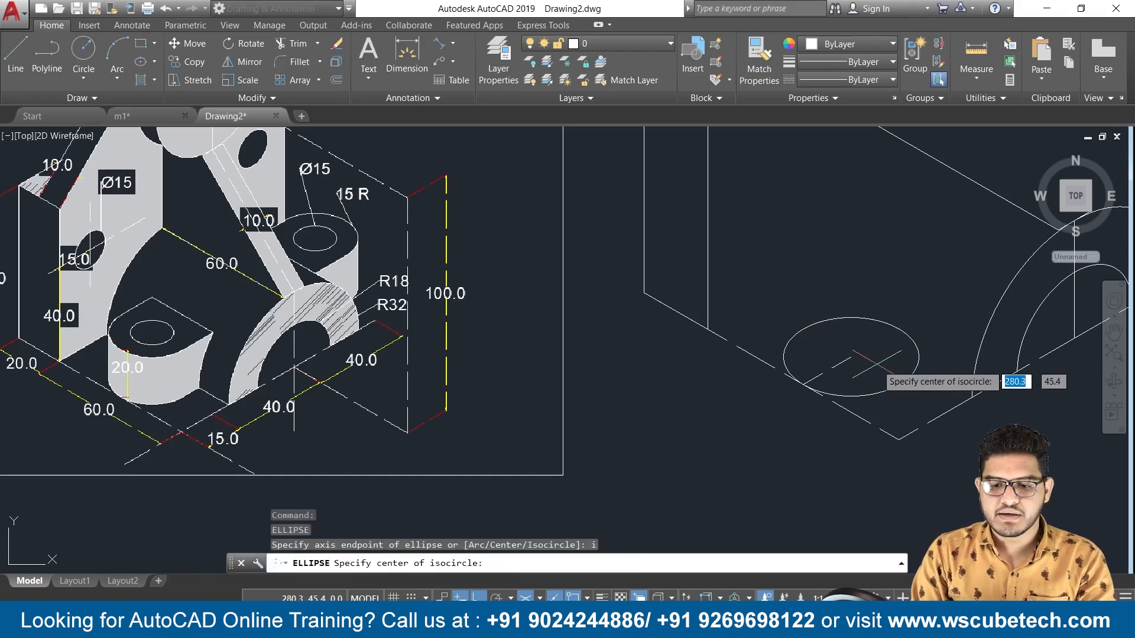
{"action": "left_click", "coordinate": [851, 357]}
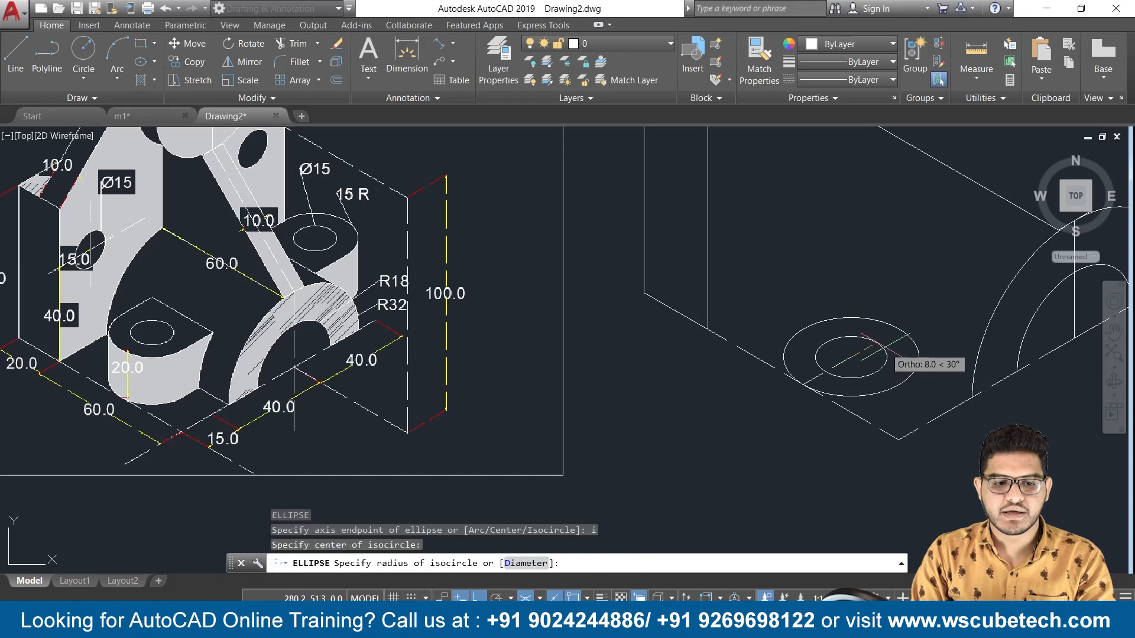
{"action": "type", "text": "d"}
{"action": "key", "text": "Return"}
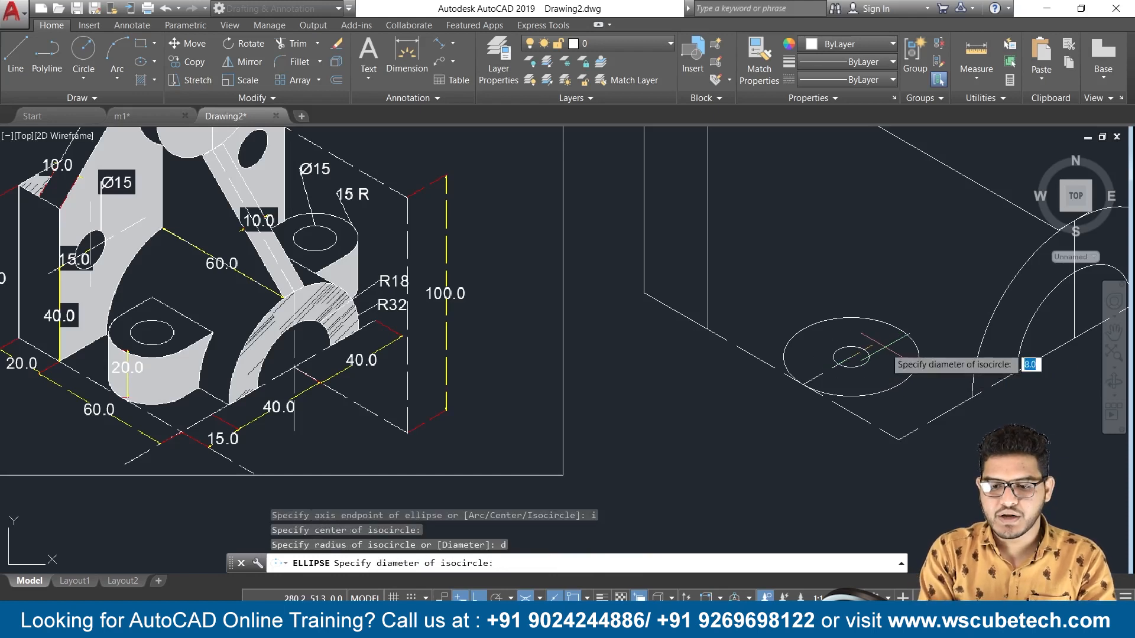
{"action": "type", "text": "1"}
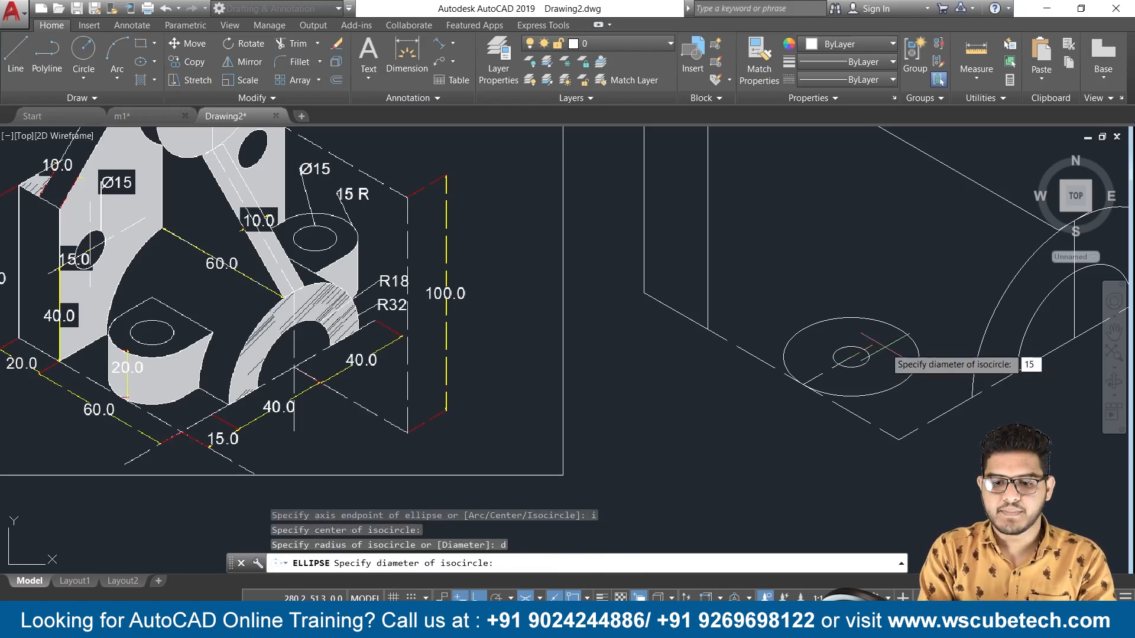
{"action": "type", "text": "5"}
{"action": "key", "text": "Return"}
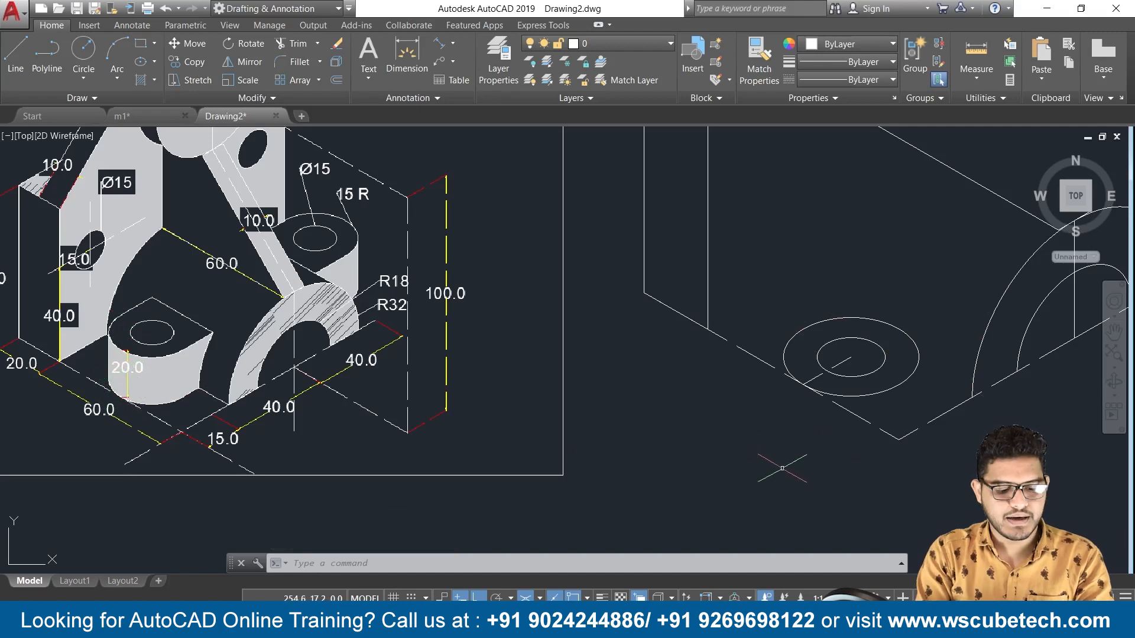
Step: Copy the radius 15 isocircle from its centre 20 units straight up in the right isoplane
{"action": "type", "text": "co"}
{"action": "key", "text": "Return"}
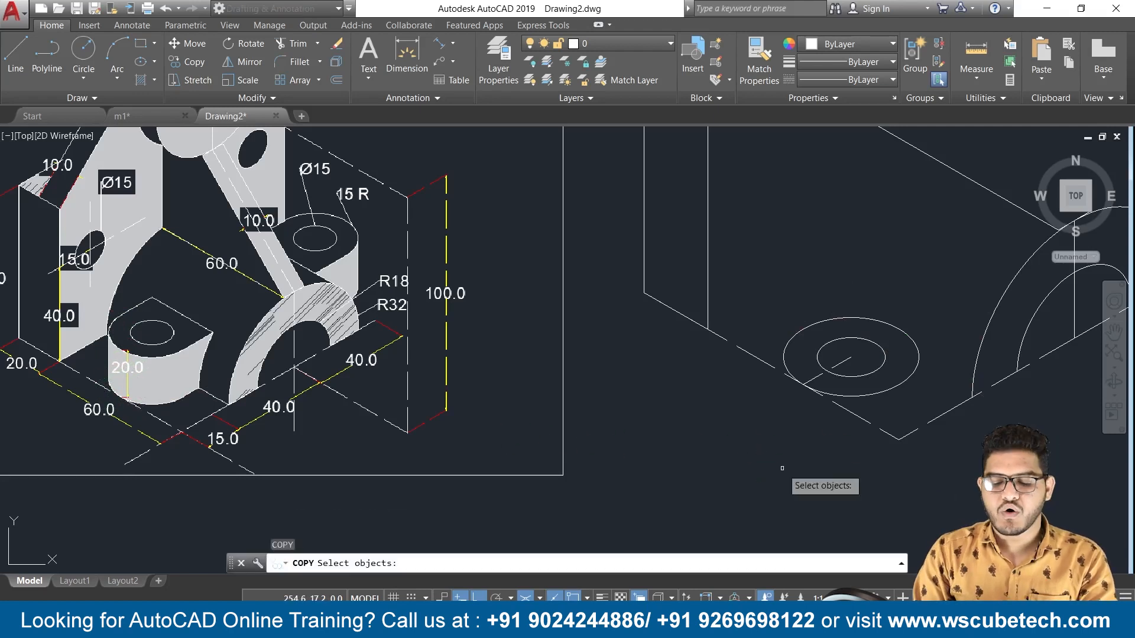
{"action": "left_click", "coordinate": [899, 384]}
{"action": "key", "text": "Return"}
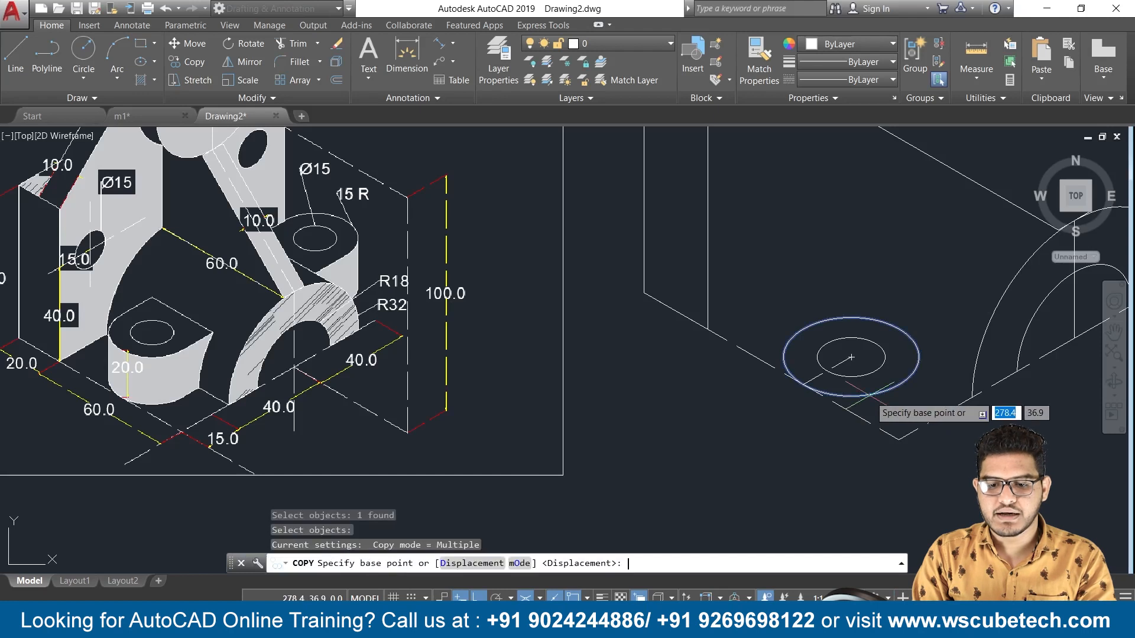
{"action": "left_click", "coordinate": [851, 357]}
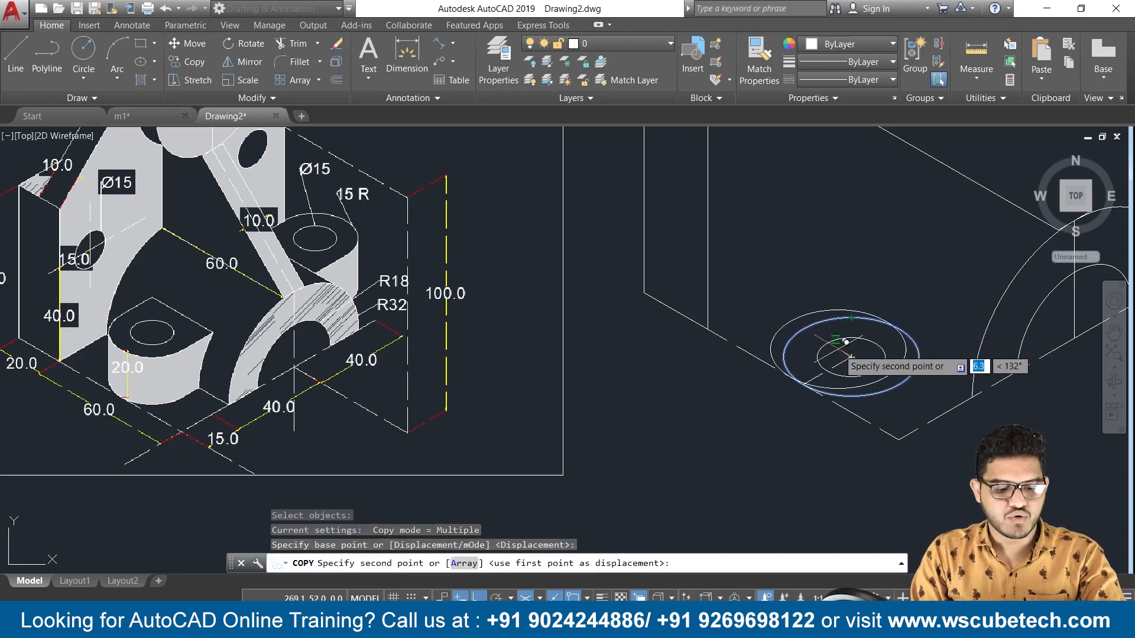
{"action": "key", "text": "F5"}
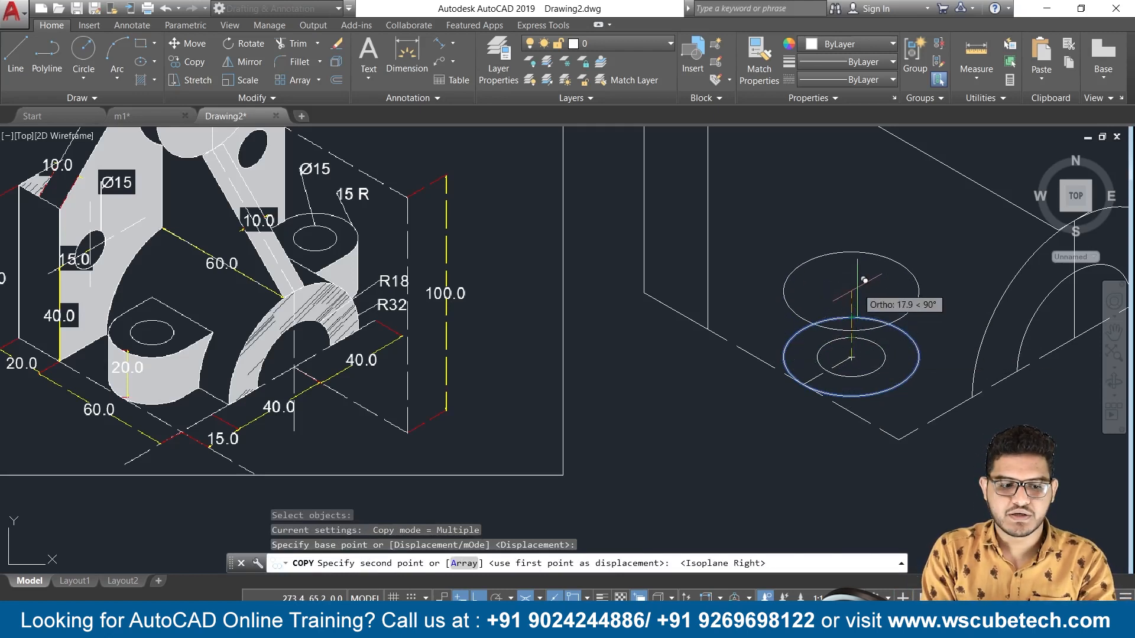
{"action": "type", "text": "20"}
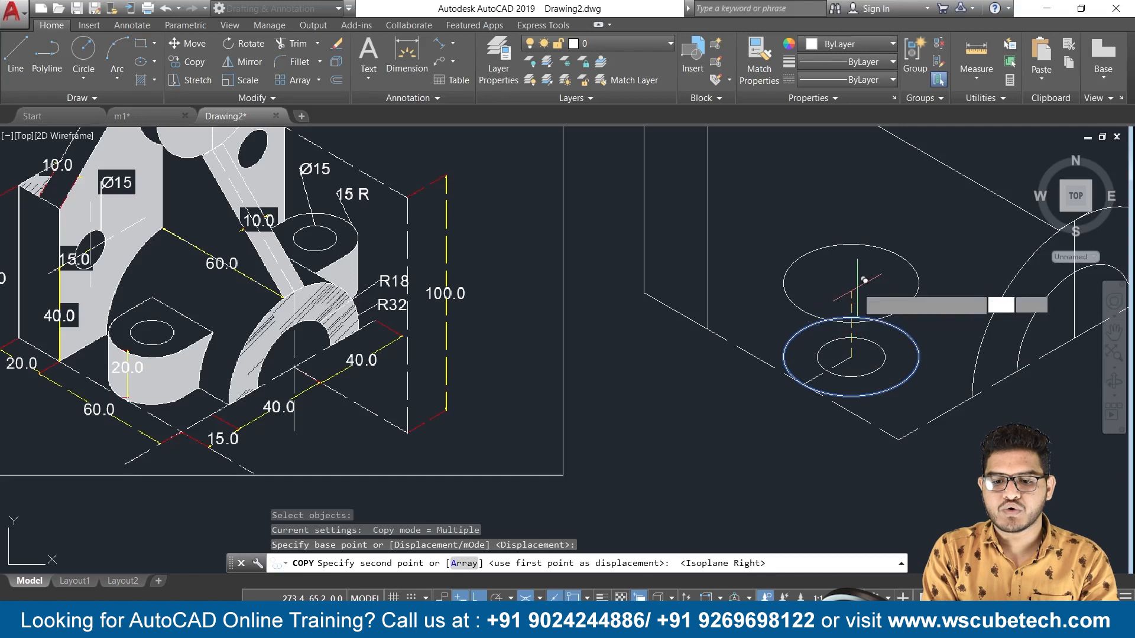
{"action": "key", "text": "Return"}
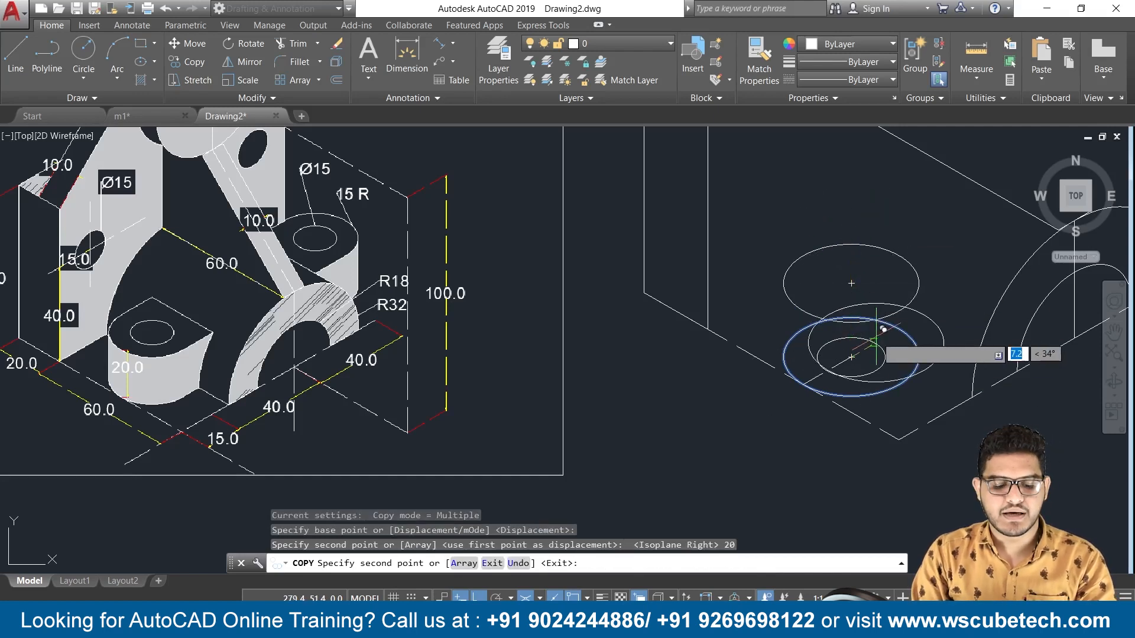
{"action": "key", "text": "Return"}
Step: Move the diameter 15 isocircle from its centre 20 units straight up to the lug's top face
{"action": "scroll", "coordinate": [876, 350], "scroll_direction": "up", "scroll_amount": 2}
{"action": "scroll", "coordinate": [876, 351], "scroll_direction": "down", "scroll_amount": 2}
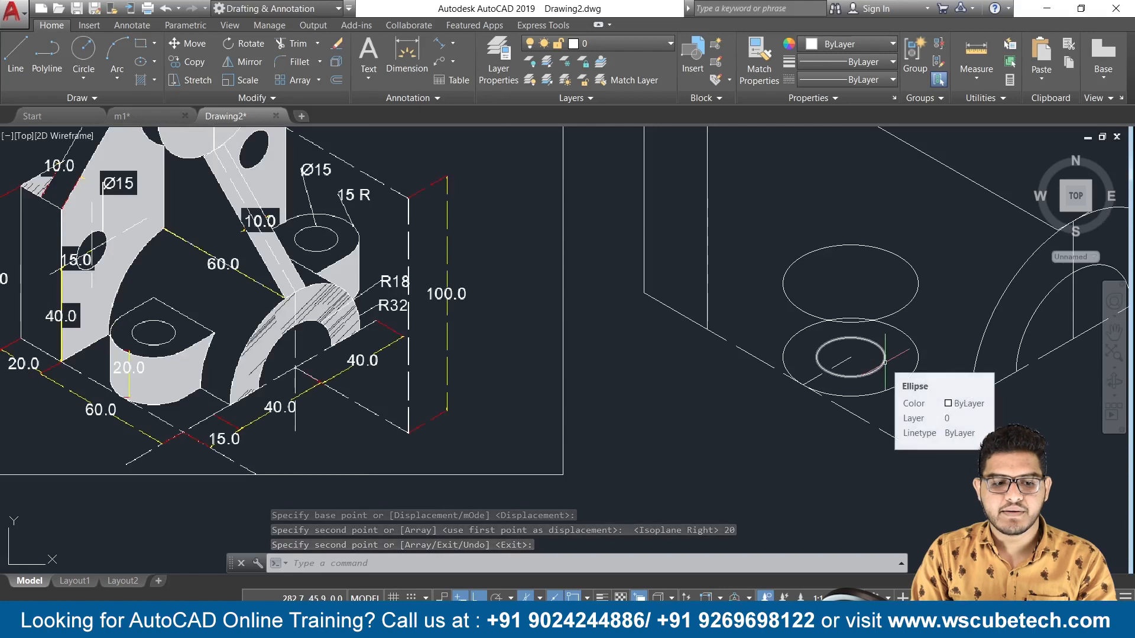
{"action": "type", "text": "m"}
{"action": "key", "text": "Return"}
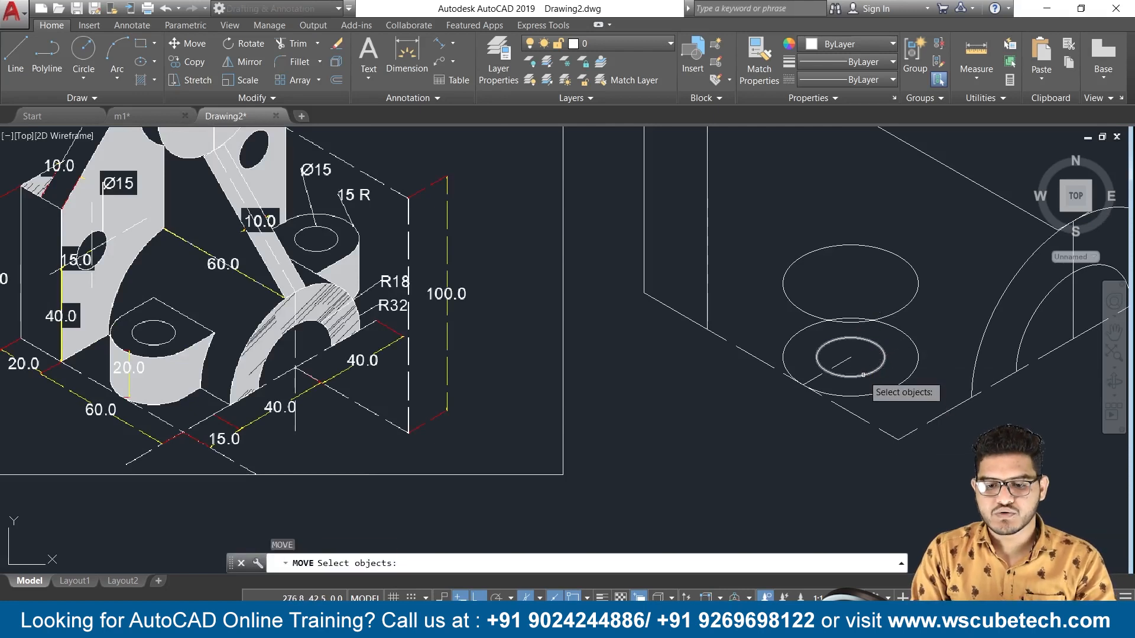
{"action": "left_click", "coordinate": [869, 373]}
{"action": "key", "text": "Return"}
{"action": "left_click", "coordinate": [851, 357]}
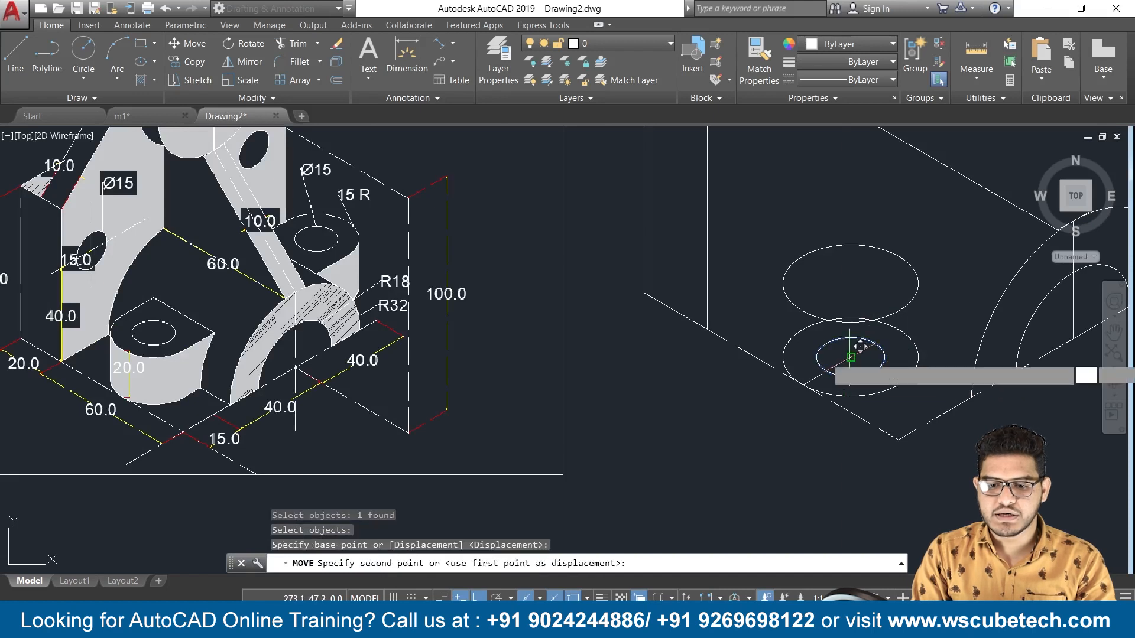
{"action": "type", "text": "2"}
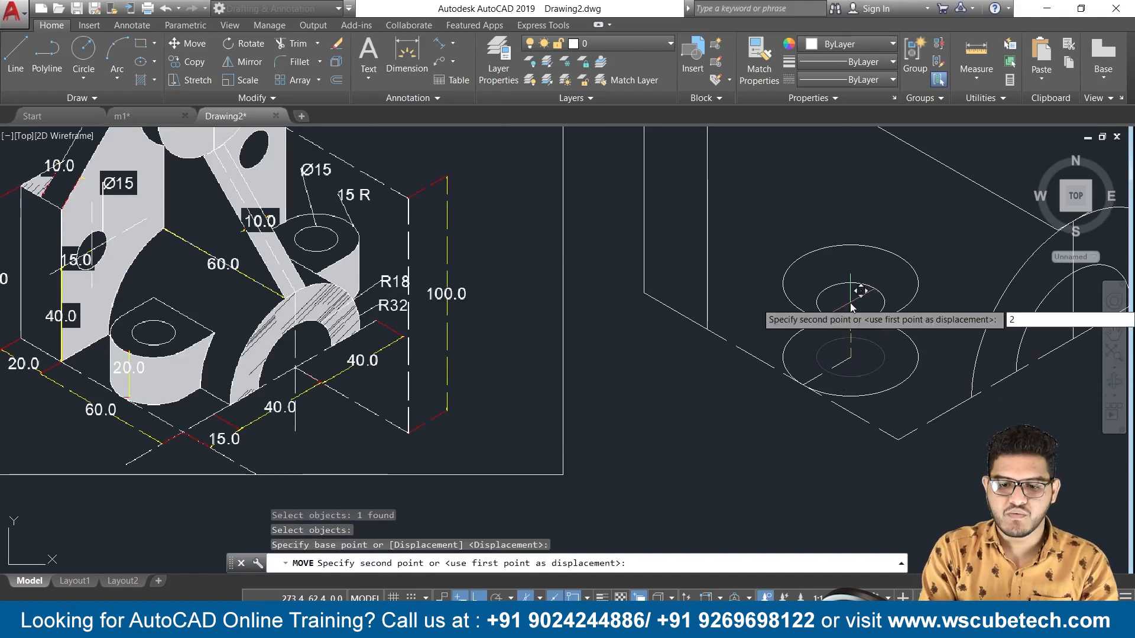
{"action": "type", "text": "0"}
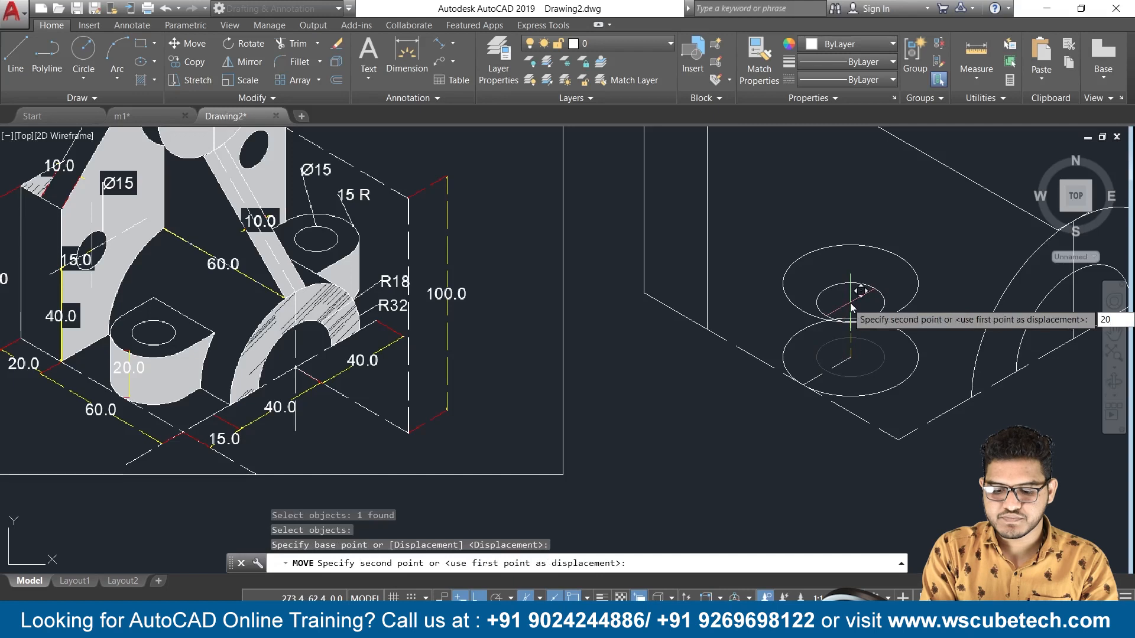
{"action": "key", "text": "Return"}
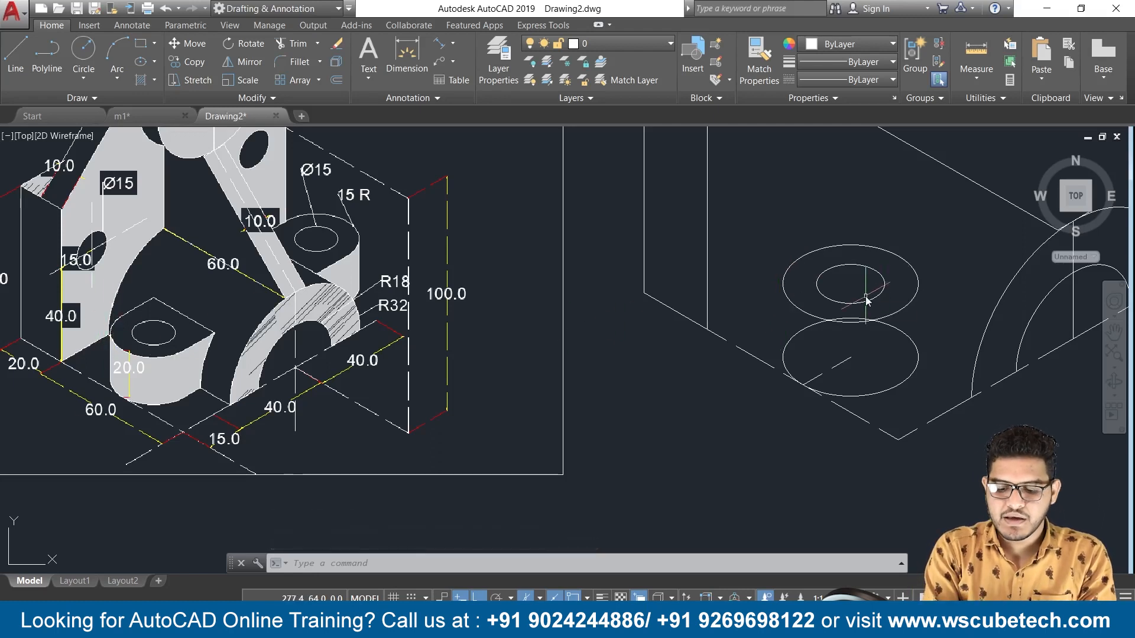
Step: Draw a vertical line joining the left quadrants of the upper and lower radius 15 isocircles
{"action": "type", "text": "l"}
{"action": "key", "text": "Return"}
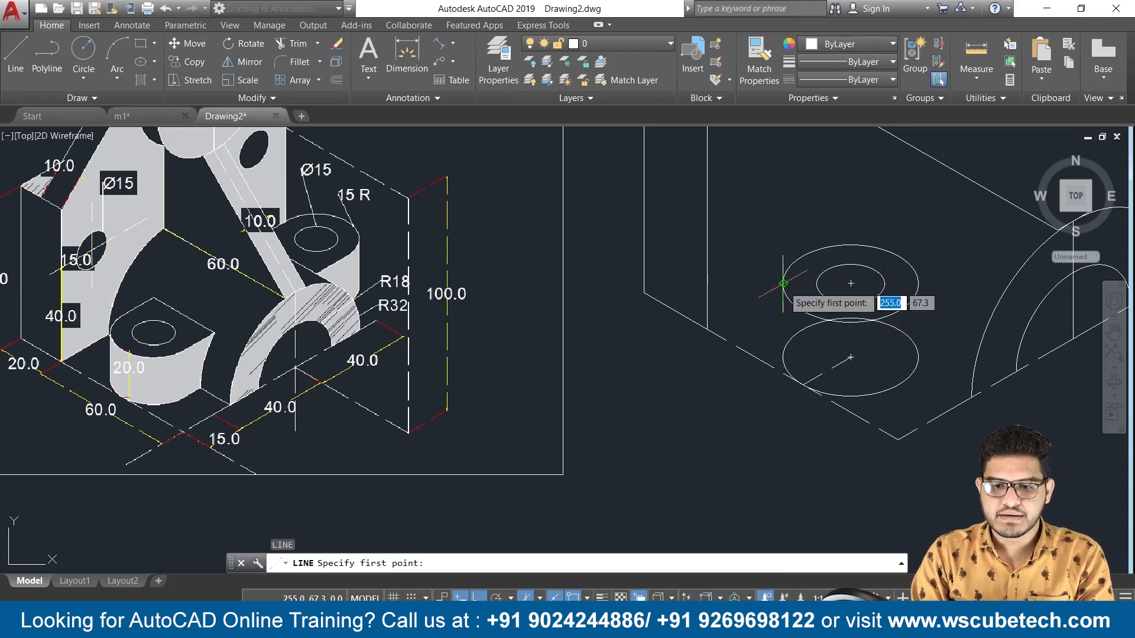
{"action": "left_click", "coordinate": [784, 284]}
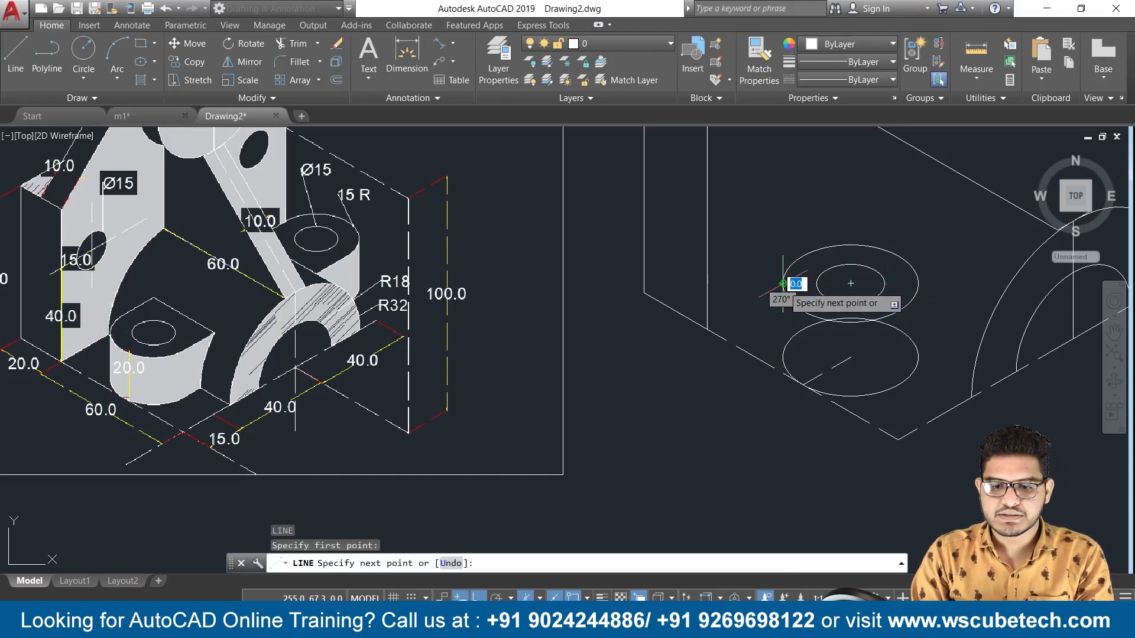
{"action": "left_click", "coordinate": [783, 357]}
{"action": "key", "text": "Return"}
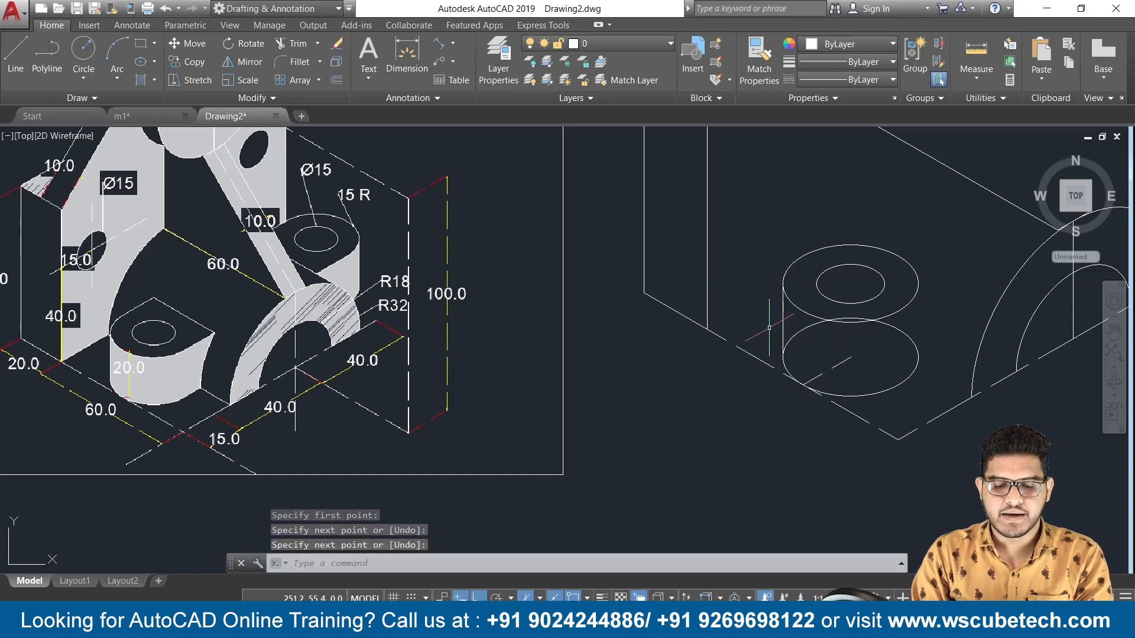
Step: Draw a 30-unit line in the left isoplane from the outer arch arc's lower front endpoint back toward the lug
{"action": "scroll", "coordinate": [824, 339], "scroll_direction": "up", "scroll_amount": 2}
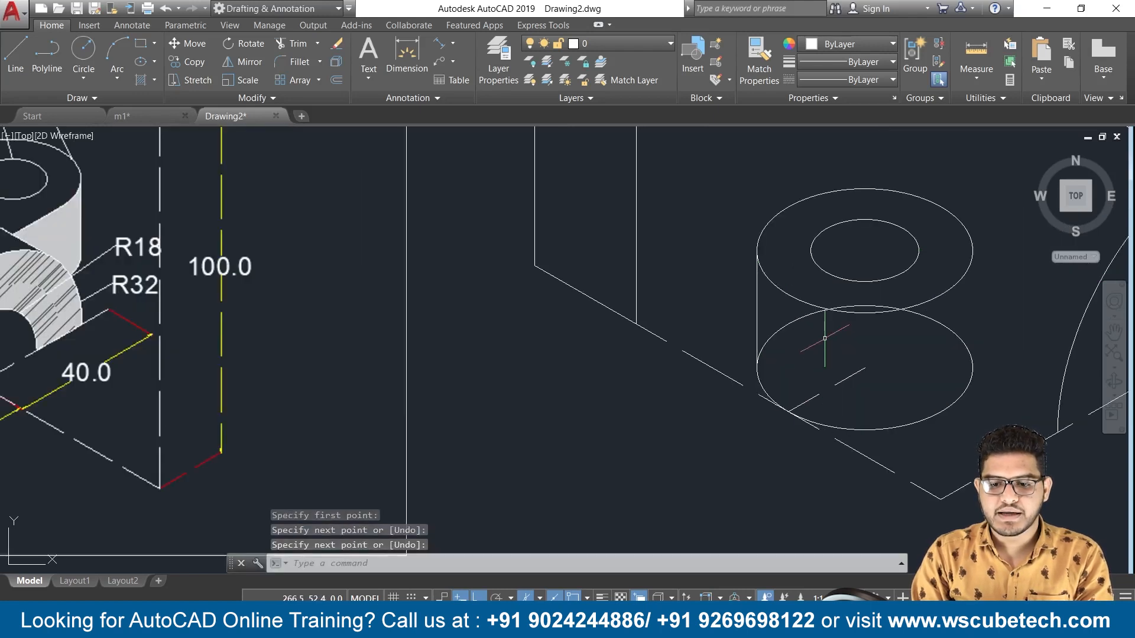
{"action": "scroll", "coordinate": [825, 338], "scroll_direction": "down", "scroll_amount": 2}
{"action": "middle_click_drag", "start_coordinate": [824, 339], "coordinate": [804, 327]}
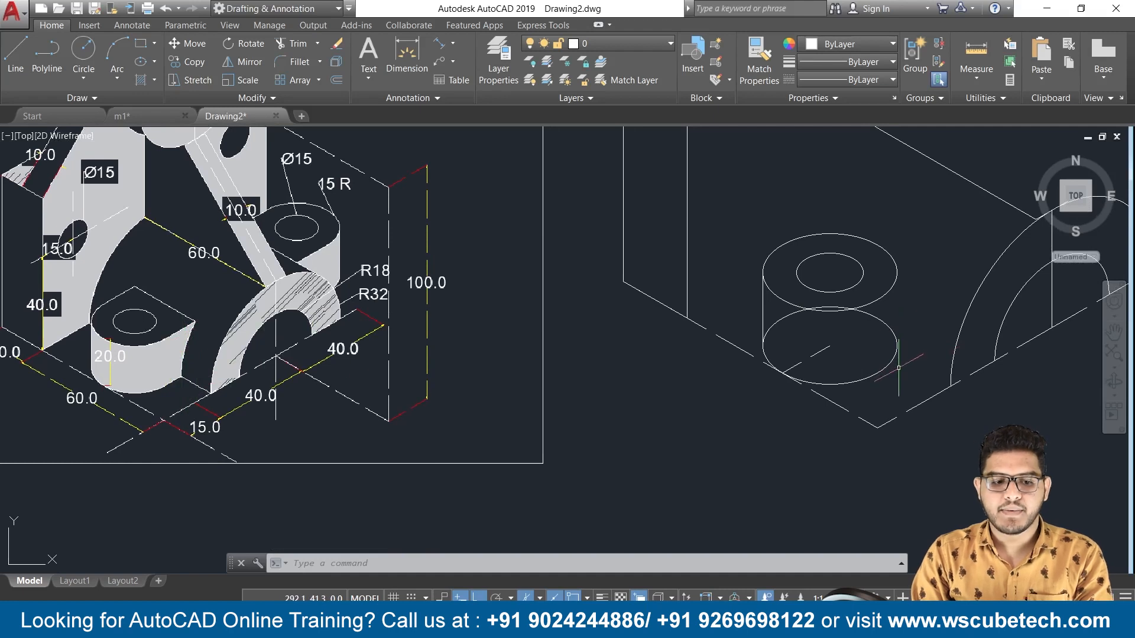
{"action": "type", "text": "l"}
{"action": "key", "text": "Return"}
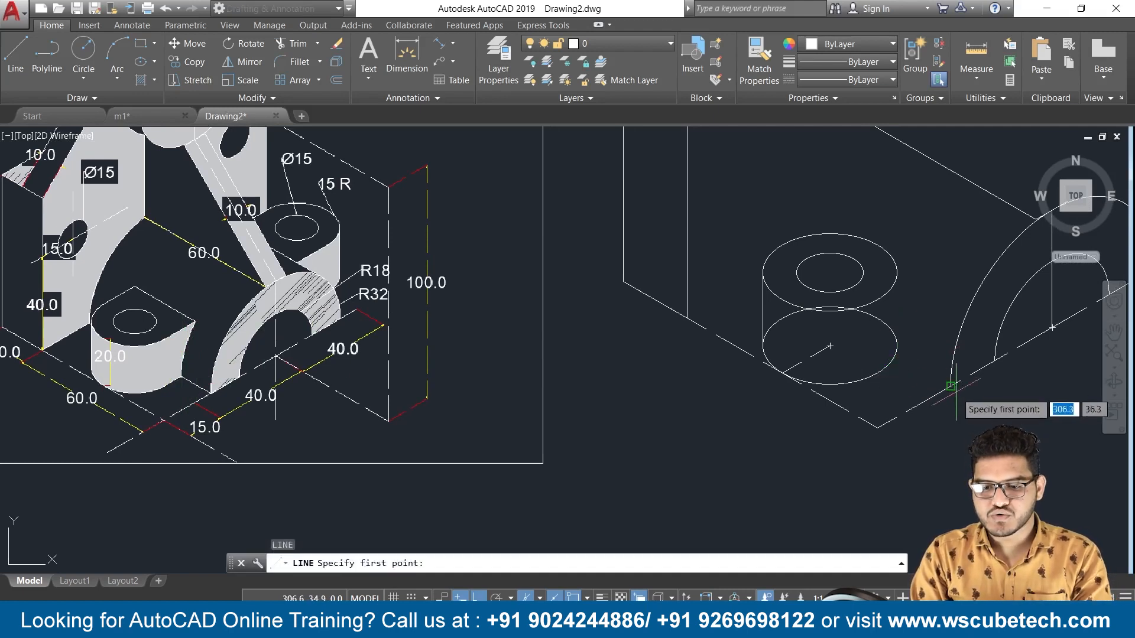
{"action": "left_click", "coordinate": [950, 386]}
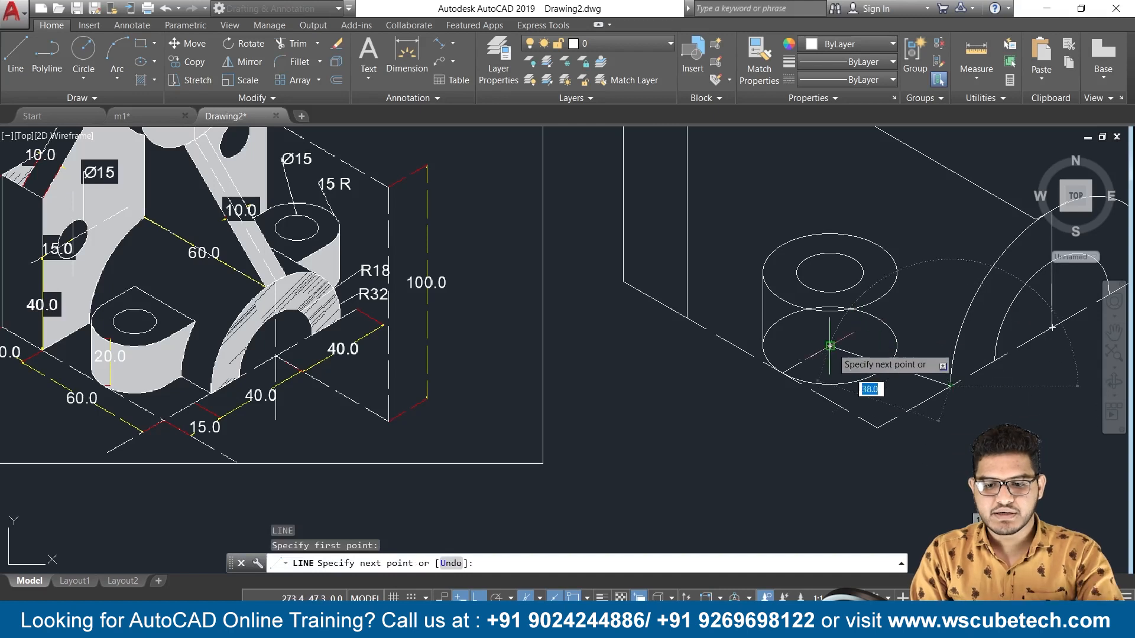
{"action": "key", "text": "F5"}
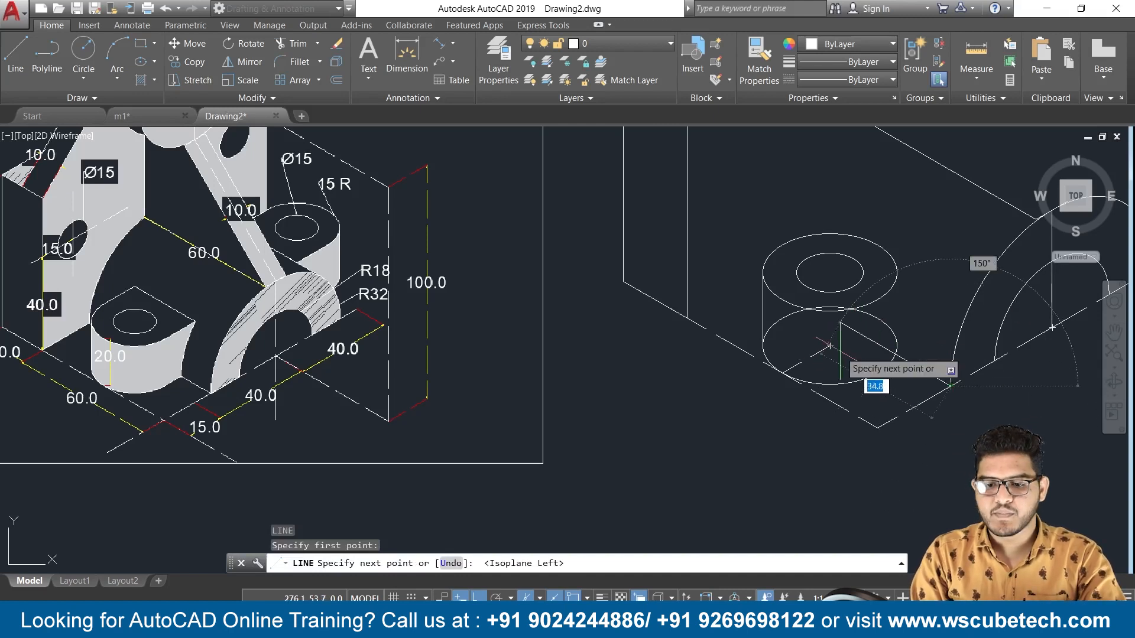
{"action": "type", "text": "30"}
{"action": "key", "text": "Return"}
{"action": "key", "text": "Return"}
Step: Copy the outer arch arc from its lower endpoint to where the 30-unit line crosses the lug's lower isocircle
{"action": "scroll", "coordinate": [869, 328], "scroll_direction": "down", "scroll_amount": 3}
{"action": "scroll", "coordinate": [869, 328], "scroll_direction": "up", "scroll_amount": 3}
{"action": "scroll", "coordinate": [900, 310], "scroll_direction": "down", "scroll_amount": 2}
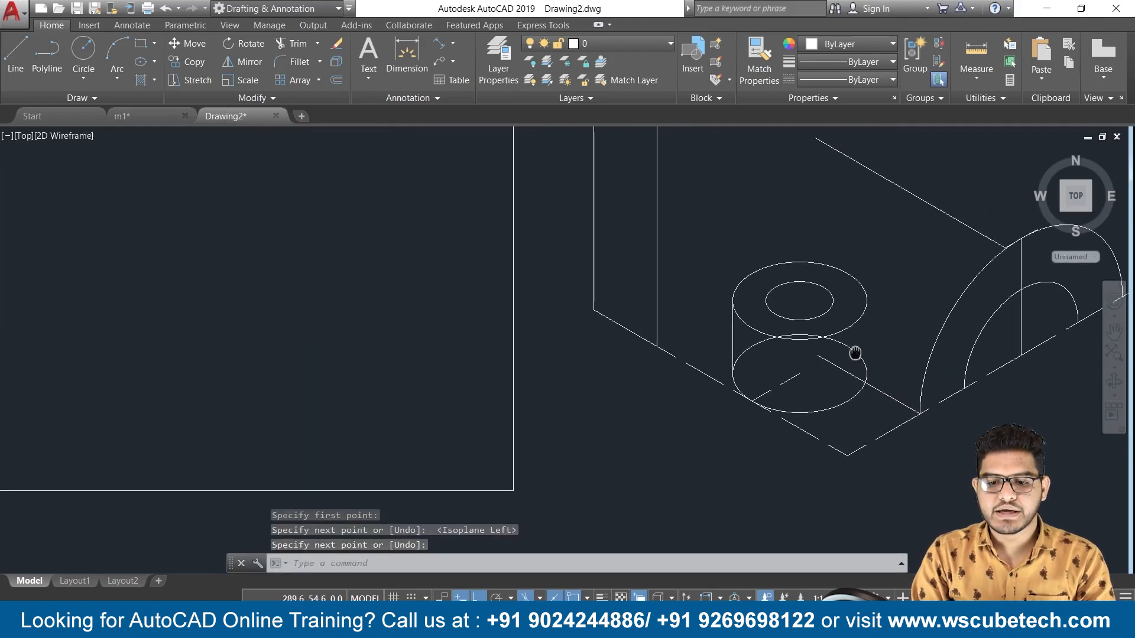
{"action": "scroll", "coordinate": [878, 347], "scroll_direction": "up", "scroll_amount": 2}
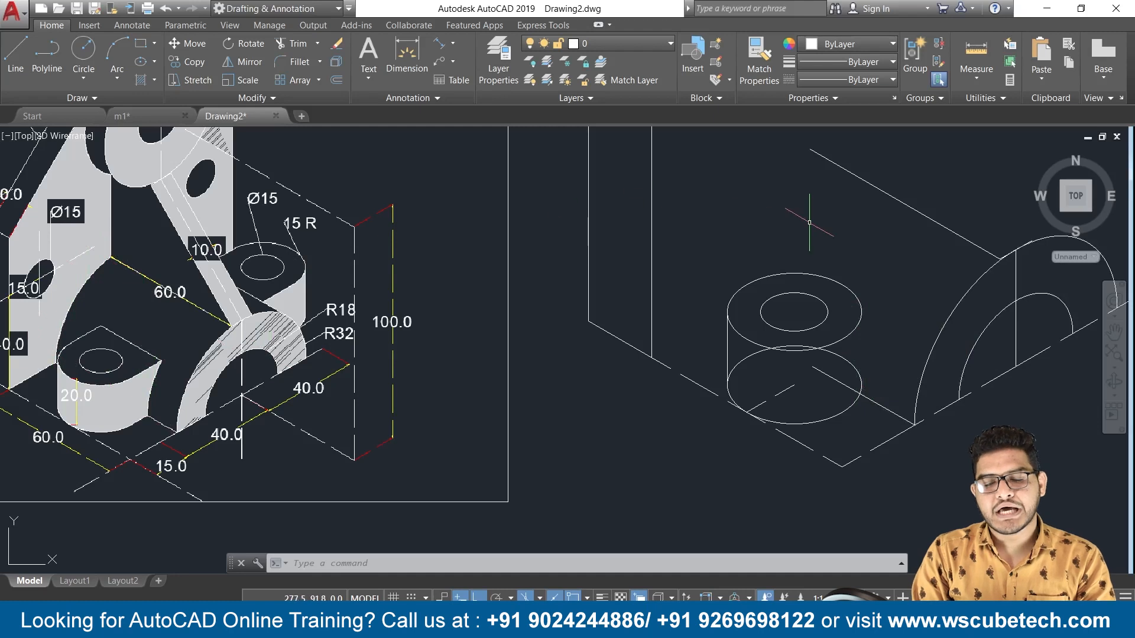
{"action": "middle_click_drag", "start_coordinate": [811, 221], "coordinate": [751, 231]}
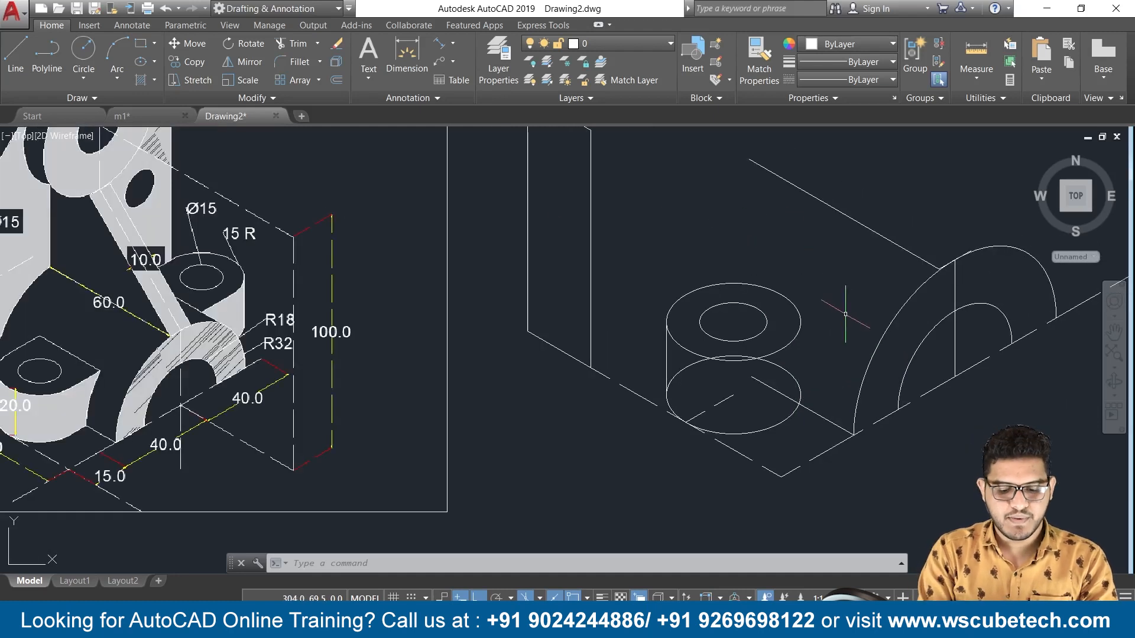
{"action": "key", "text": "Return"}
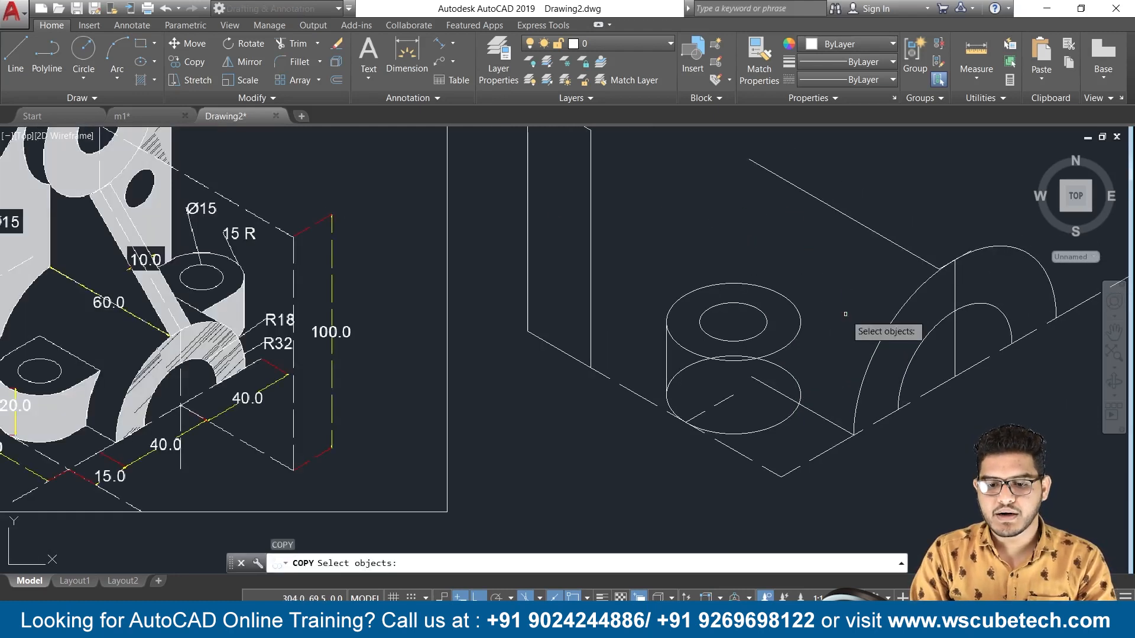
{"action": "left_click", "coordinate": [873, 351]}
{"action": "key", "text": "Return"}
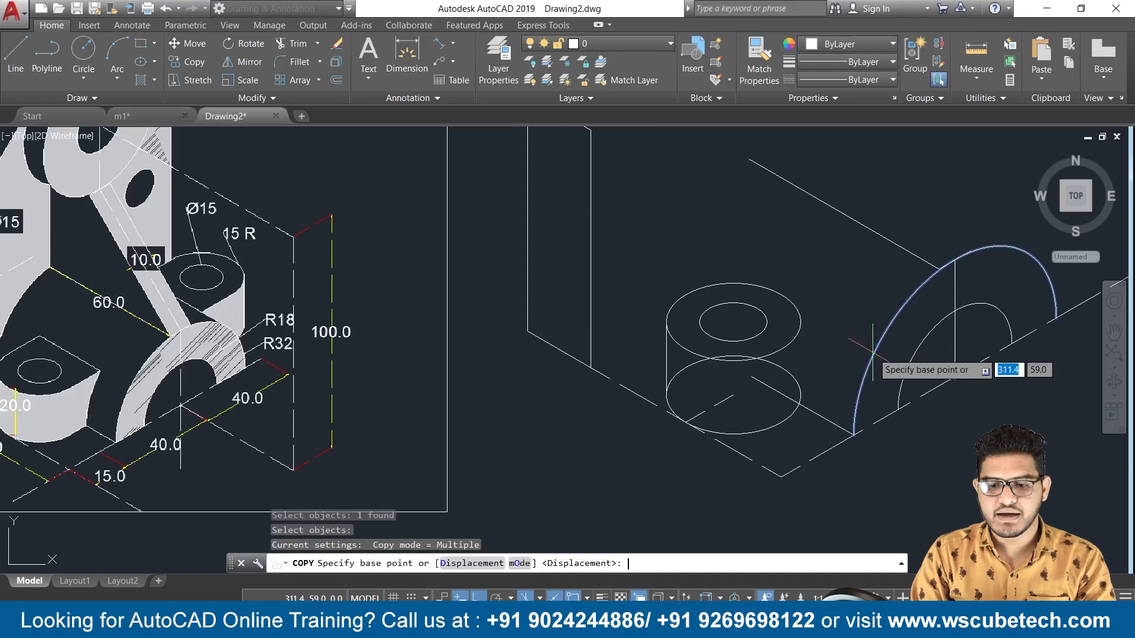
{"action": "scroll", "coordinate": [845, 406], "scroll_direction": "up", "scroll_amount": 4}
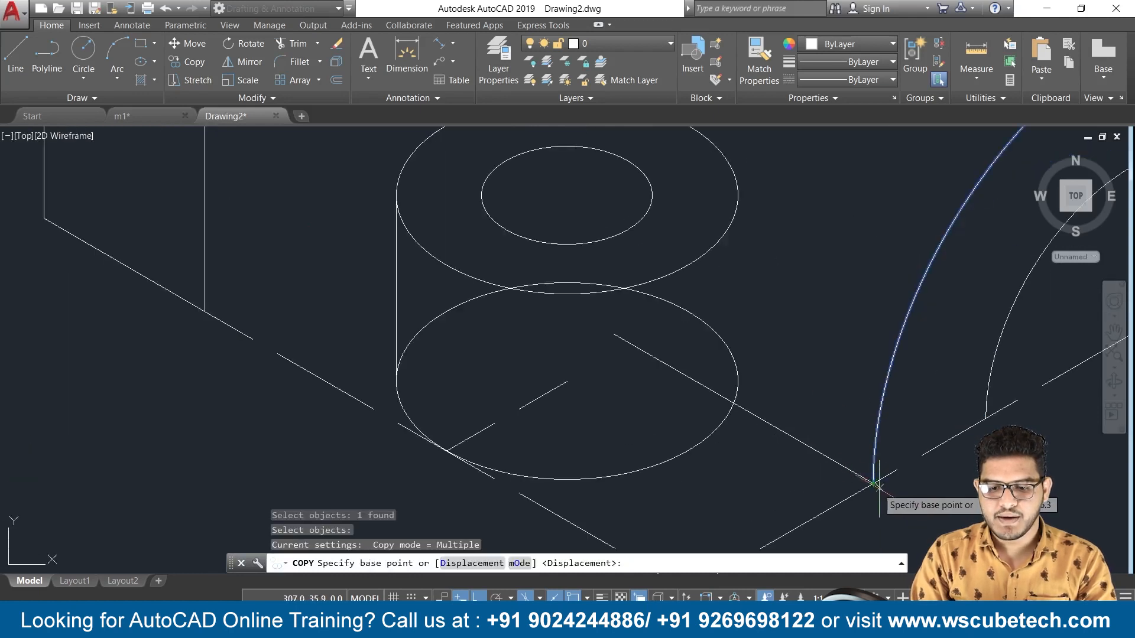
{"action": "left_click", "coordinate": [873, 484]}
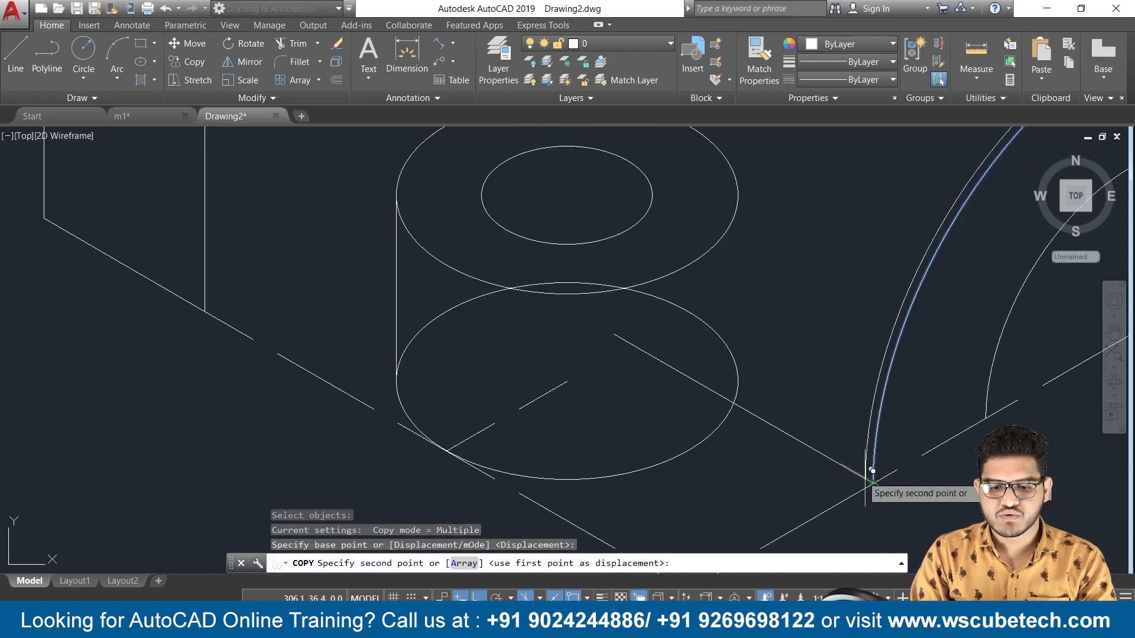
{"action": "left_click", "coordinate": [734, 407]}
{"action": "scroll", "coordinate": [549, 220], "scroll_direction": "down", "scroll_amount": 4}
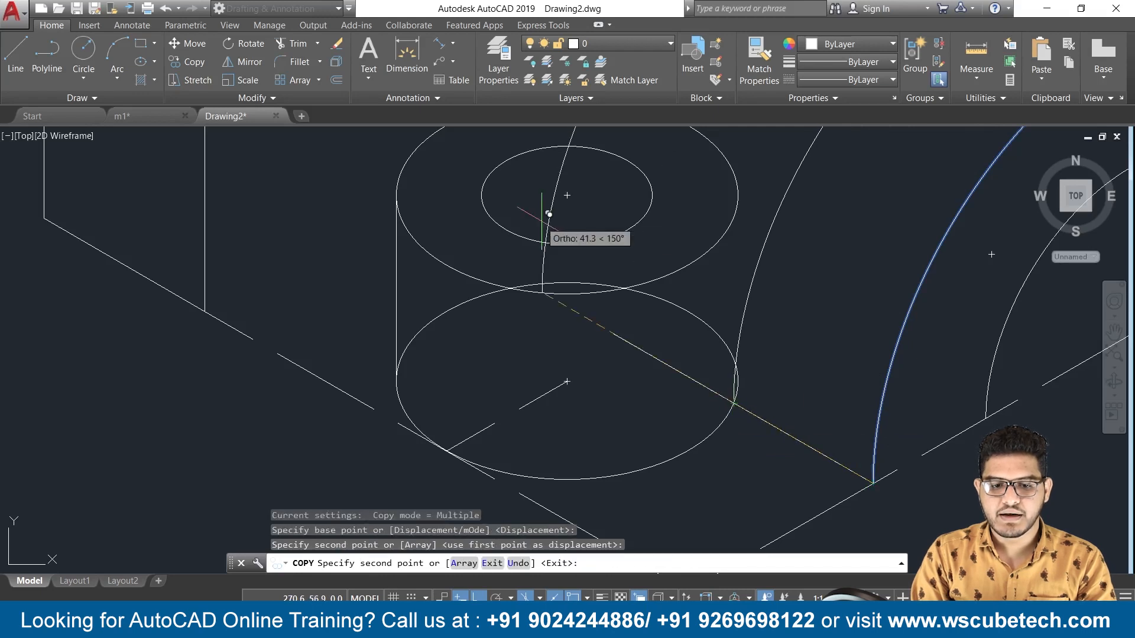
{"action": "middle_click_drag", "start_coordinate": [556, 224], "coordinate": [613, 360]}
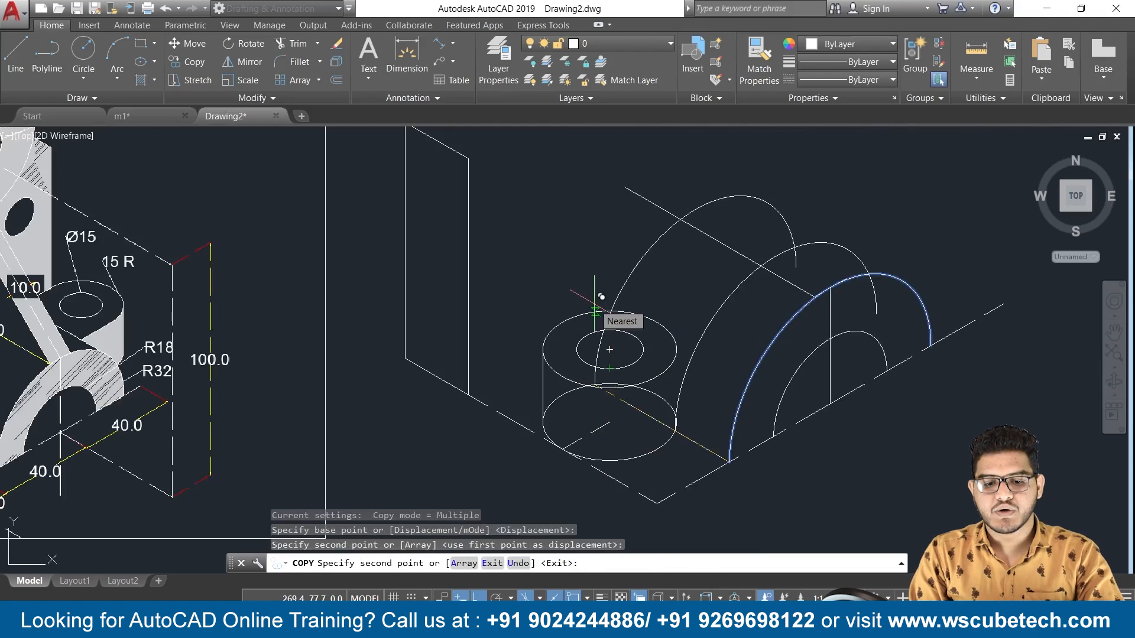
{"action": "key", "text": "Escape"}
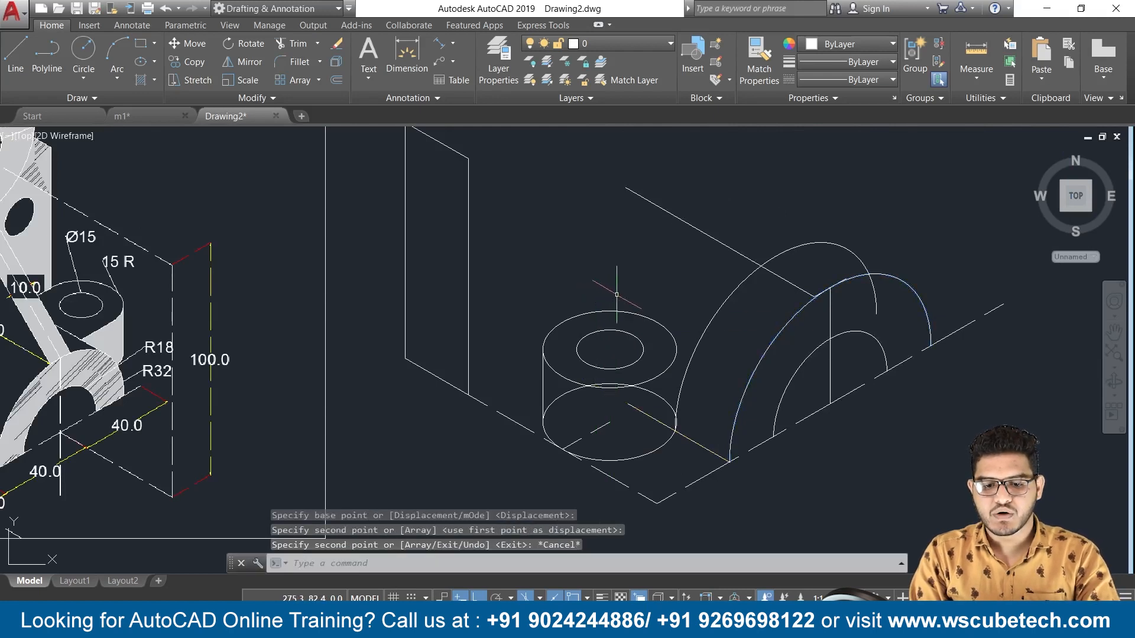
Step: Copy the new arc from its intersection with the upper slanted edge to that edge's far endpoint
{"action": "scroll", "coordinate": [617, 294], "scroll_direction": "up", "scroll_amount": 2}
{"action": "middle_click_drag", "start_coordinate": [742, 309], "coordinate": [707, 350]}
{"action": "type", "text": "c"}
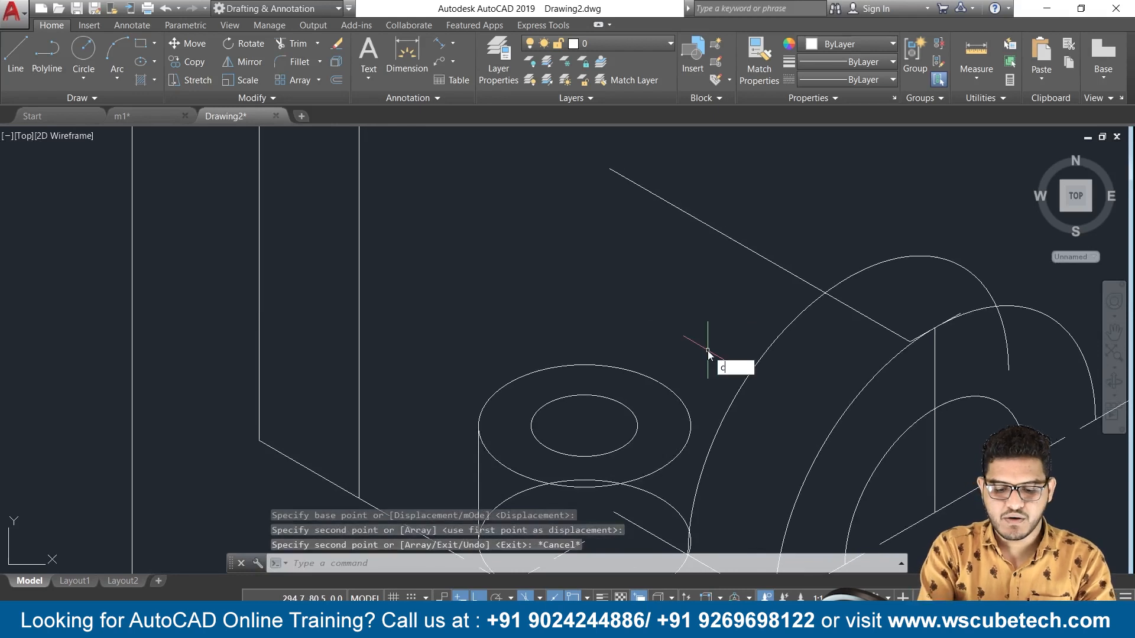
{"action": "type", "text": "t o"}
{"action": "key", "text": "Return"}
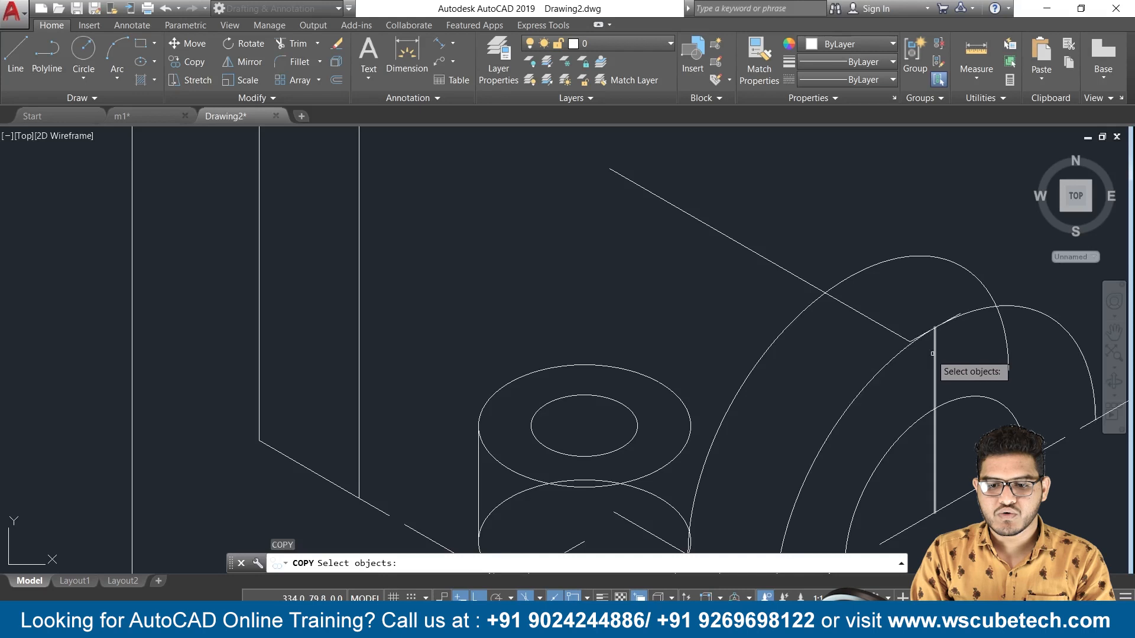
{"action": "scroll", "coordinate": [707, 216], "scroll_direction": "down", "scroll_amount": 2}
{"action": "middle_click_drag", "start_coordinate": [708, 216], "coordinate": [821, 295]}
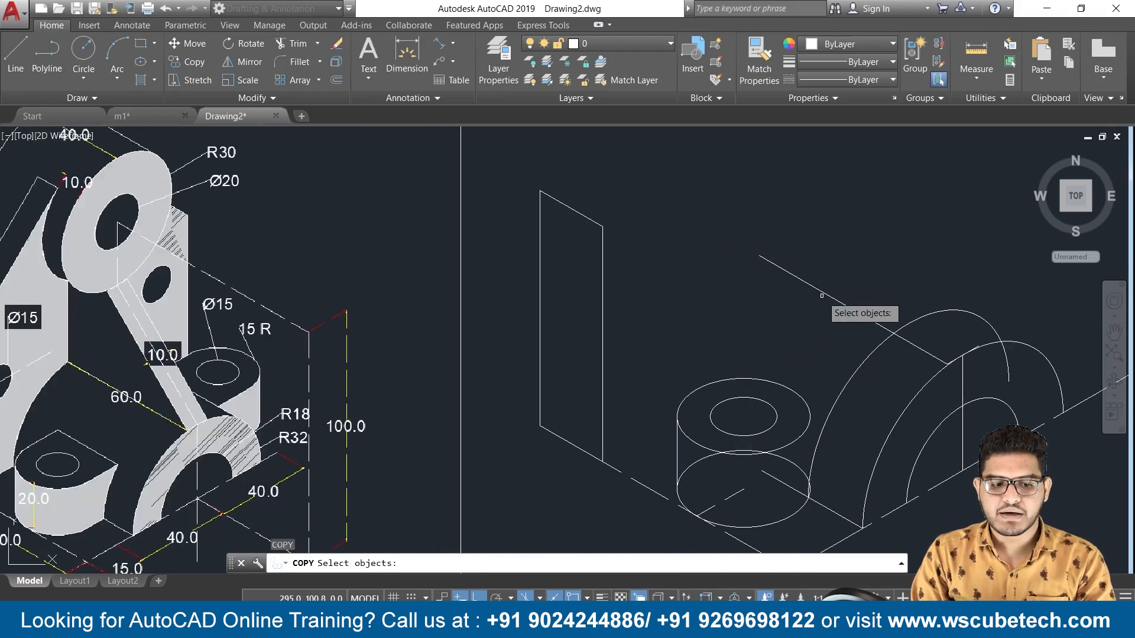
{"action": "scroll", "coordinate": [882, 346], "scroll_direction": "up", "scroll_amount": 4}
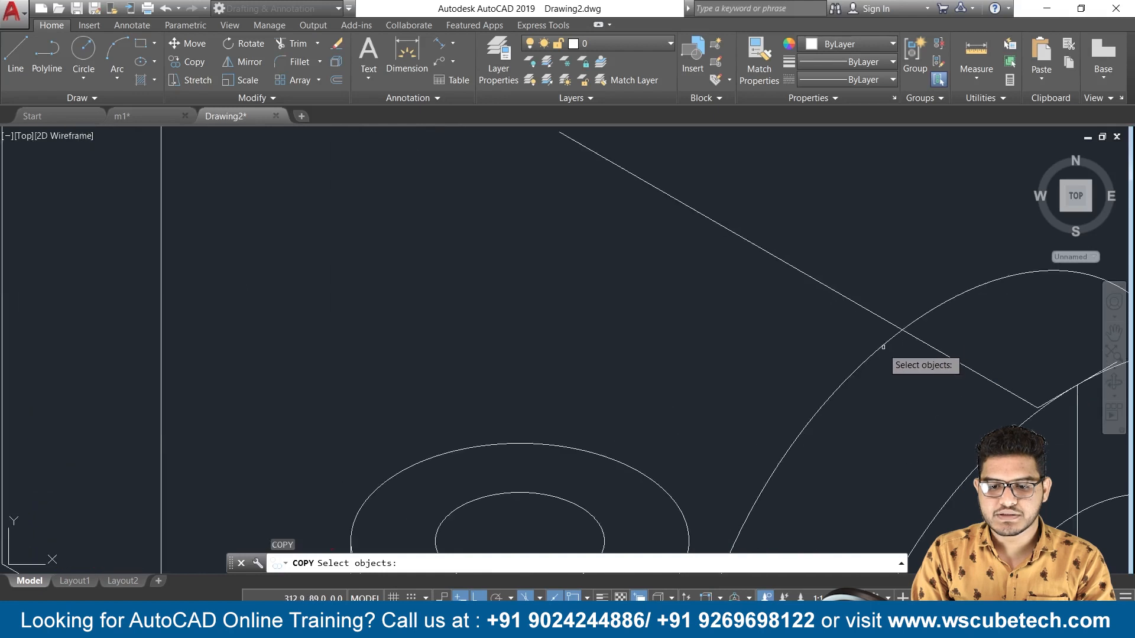
{"action": "left_click", "coordinate": [879, 350]}
{"action": "key", "text": "Return"}
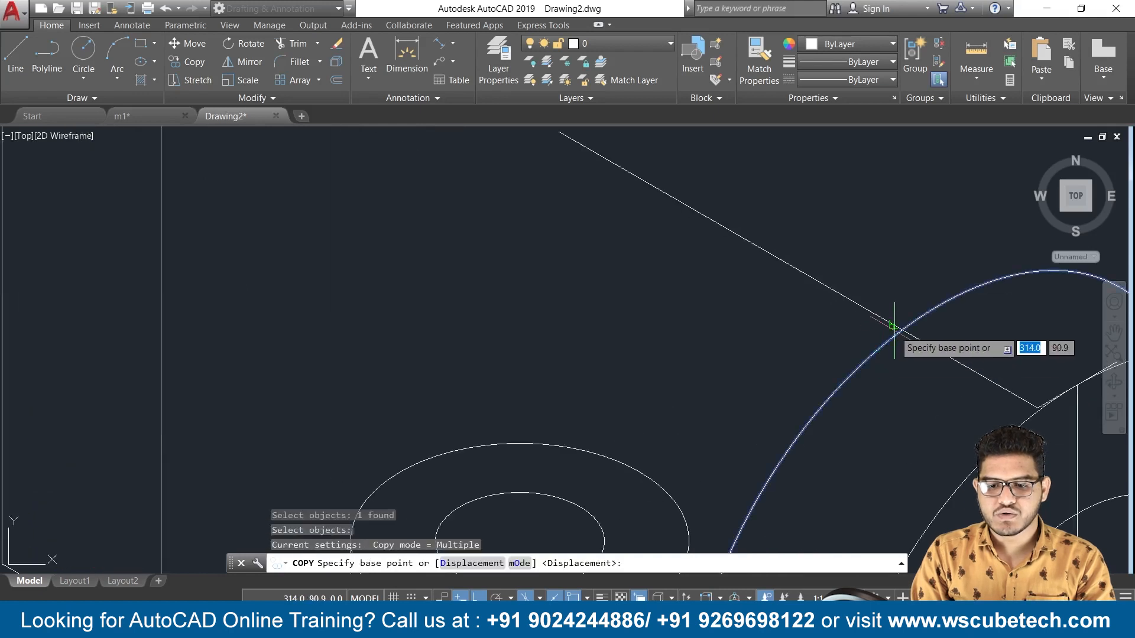
{"action": "left_click", "coordinate": [902, 329]}
{"action": "scroll", "coordinate": [771, 212], "scroll_direction": "down", "scroll_amount": 2}
{"action": "middle_click_drag", "start_coordinate": [771, 211], "coordinate": [847, 298]}
{"action": "scroll", "coordinate": [831, 291], "scroll_direction": "down", "scroll_amount": 1}
{"action": "scroll", "coordinate": [764, 271], "scroll_direction": "up", "scroll_amount": 2}
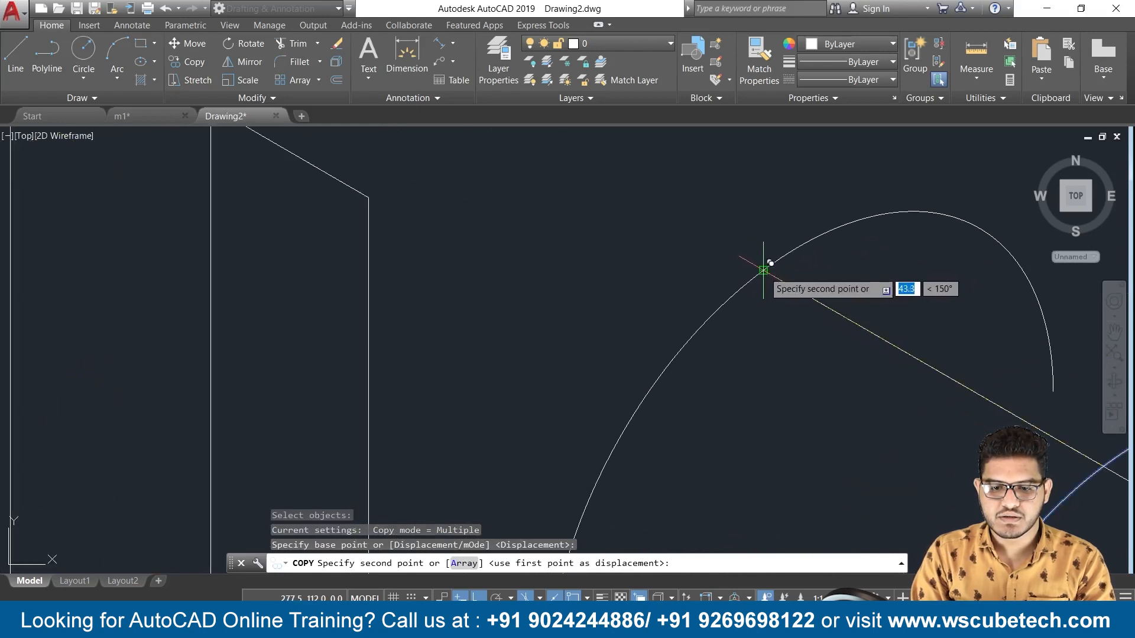
{"action": "left_click", "coordinate": [763, 271]}
{"action": "key", "text": "Return"}
{"action": "scroll", "coordinate": [767, 324], "scroll_direction": "down", "scroll_amount": 2}
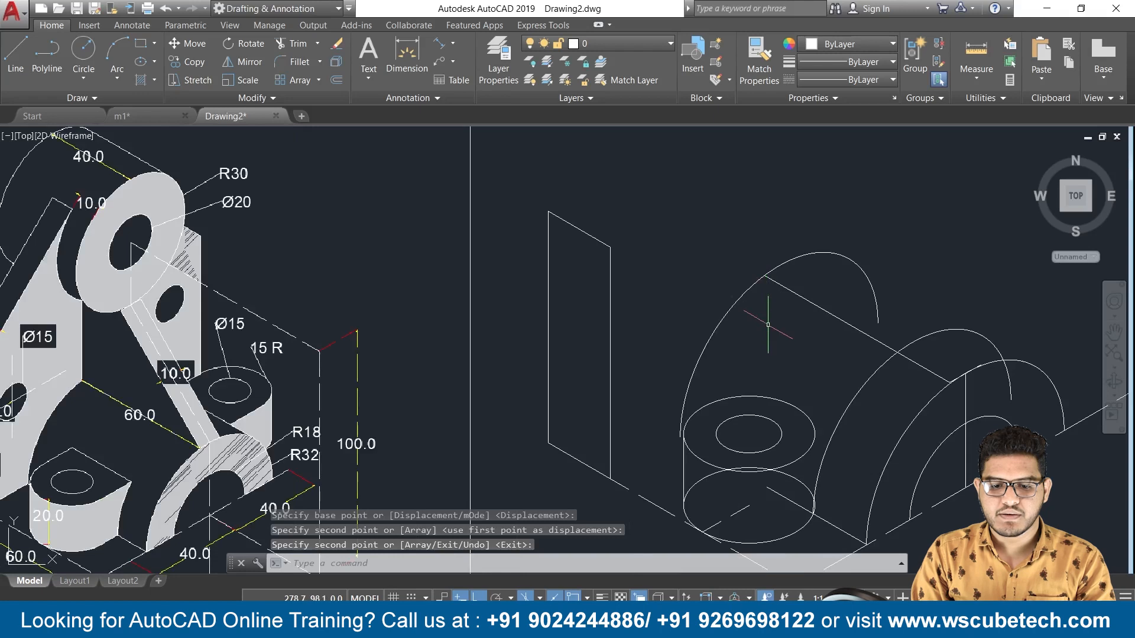
Step: Draw a line from the 30-unit line's free end to the lower endpoint of the rear arc
{"action": "middle_click_drag", "start_coordinate": [769, 338], "coordinate": [800, 256]}
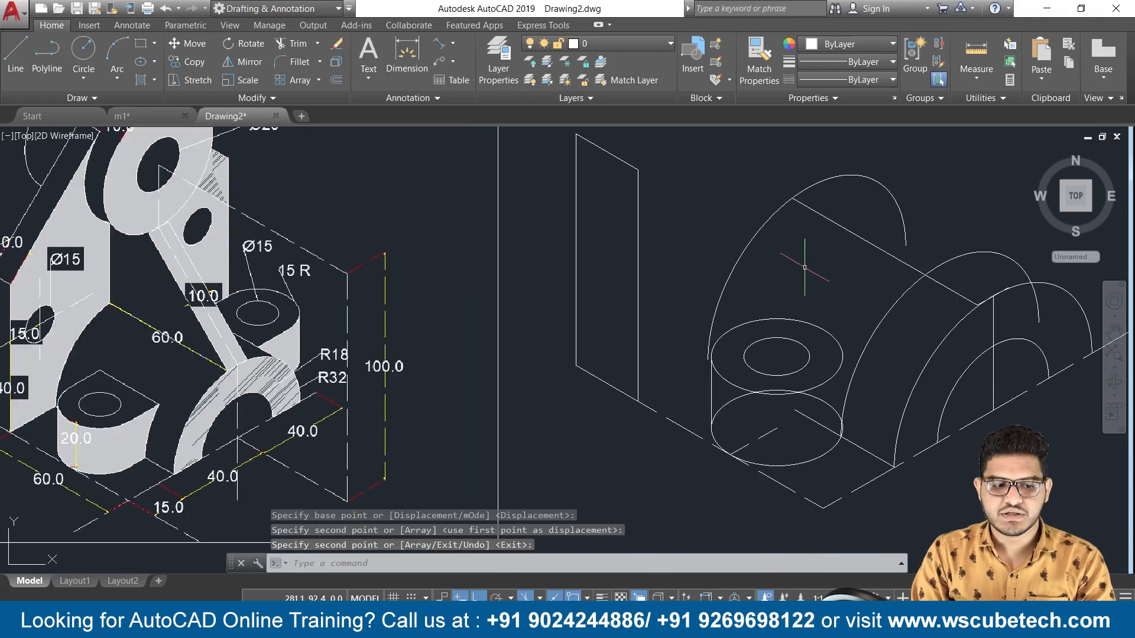
{"action": "scroll", "coordinate": [804, 268], "scroll_direction": "down", "scroll_amount": 3}
{"action": "scroll", "coordinate": [803, 271], "scroll_direction": "up", "scroll_amount": 3}
{"action": "middle_click_drag", "start_coordinate": [803, 270], "coordinate": [764, 210]}
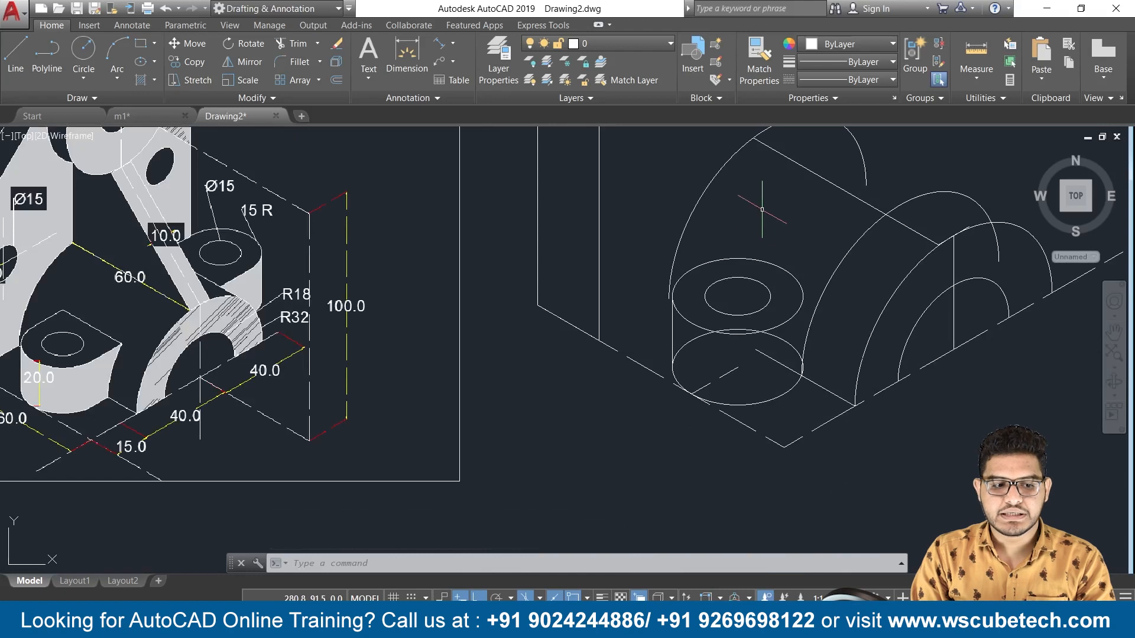
{"action": "scroll", "coordinate": [634, 301], "scroll_direction": "up", "scroll_amount": 2}
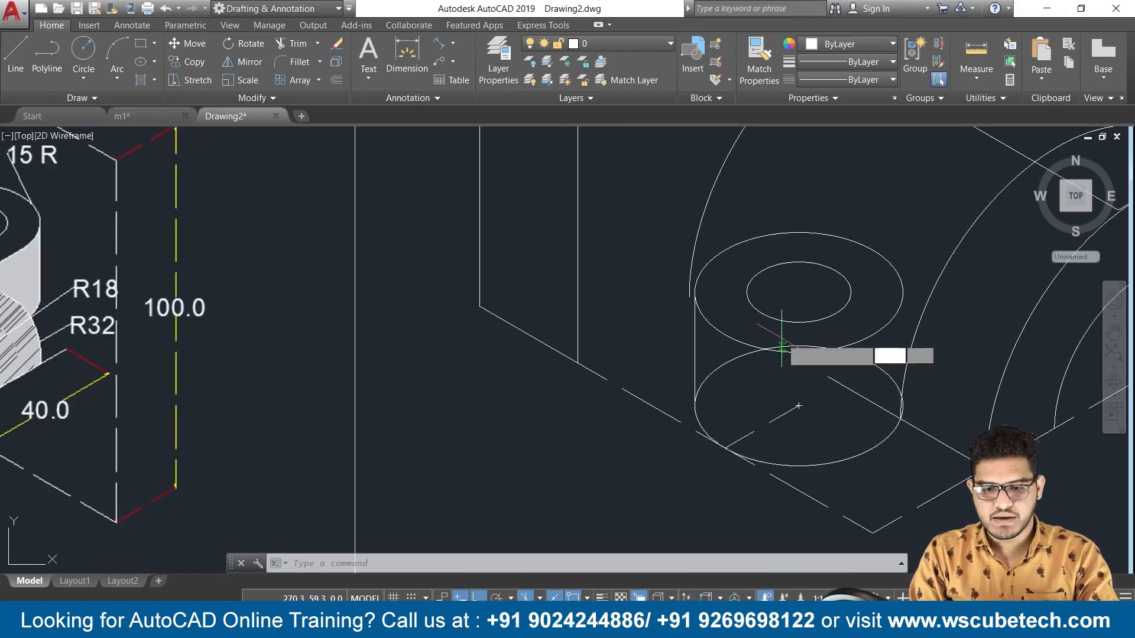
{"action": "type", "text": "l"}
{"action": "key", "text": "Return"}
{"action": "left_click", "coordinate": [810, 408]}
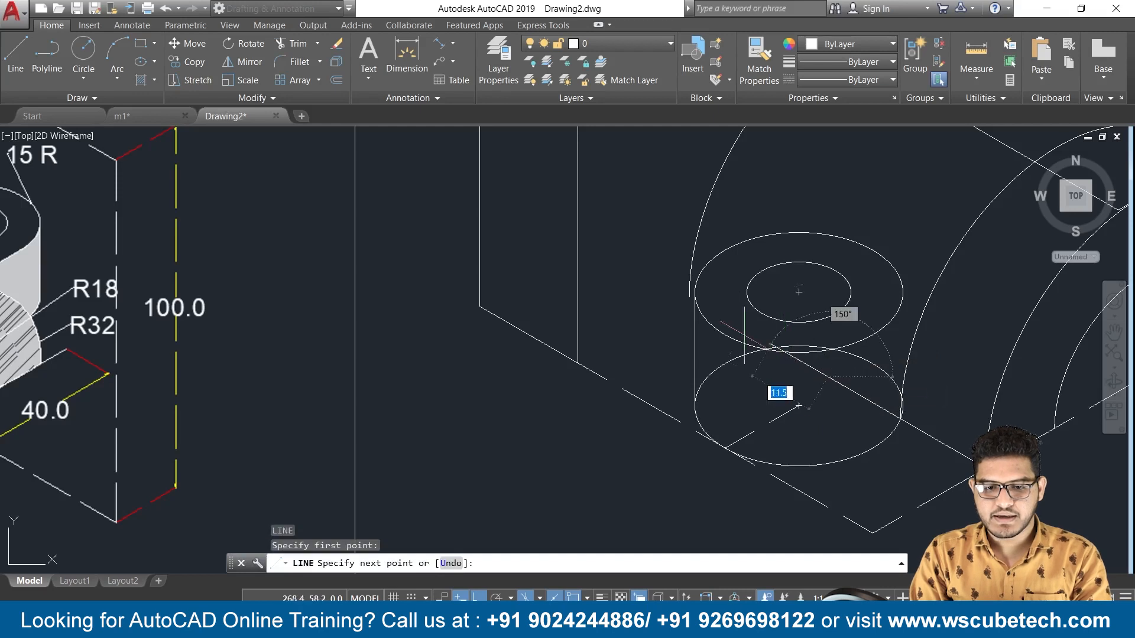
{"action": "left_click", "coordinate": [691, 305]}
{"action": "key", "text": "Return"}
Step: Erase the connecting line and the 30-unit line running through the lug
{"action": "scroll", "coordinate": [689, 299], "scroll_direction": "down", "scroll_amount": 4}
{"action": "scroll", "coordinate": [689, 299], "scroll_direction": "up", "scroll_amount": 4}
{"action": "left_click", "coordinate": [727, 320]}
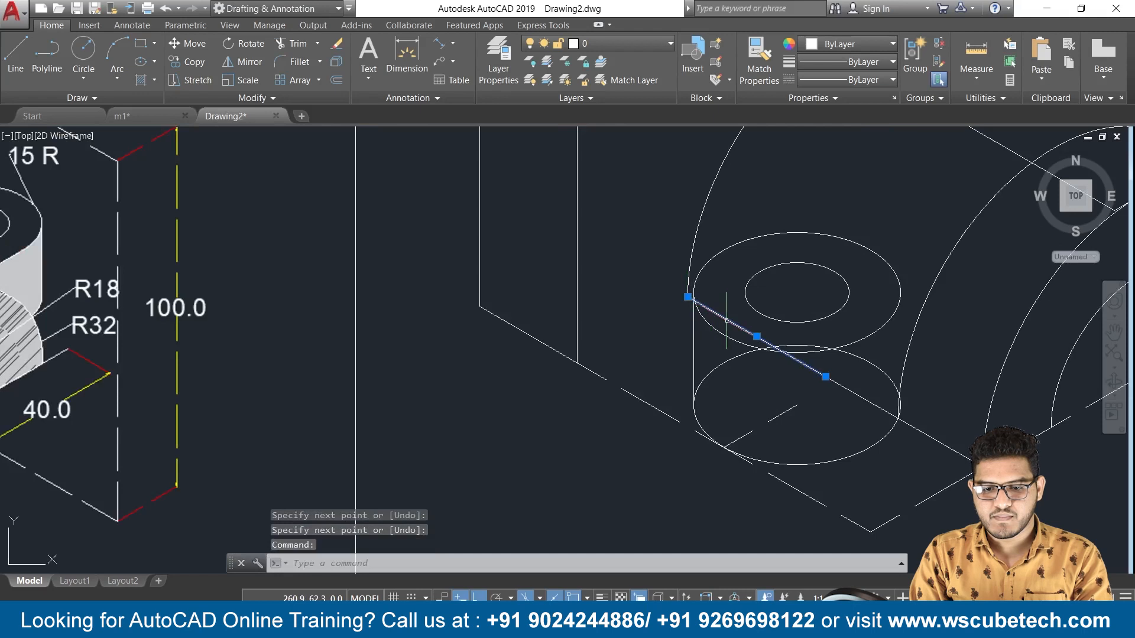
{"action": "key", "text": "Delete"}
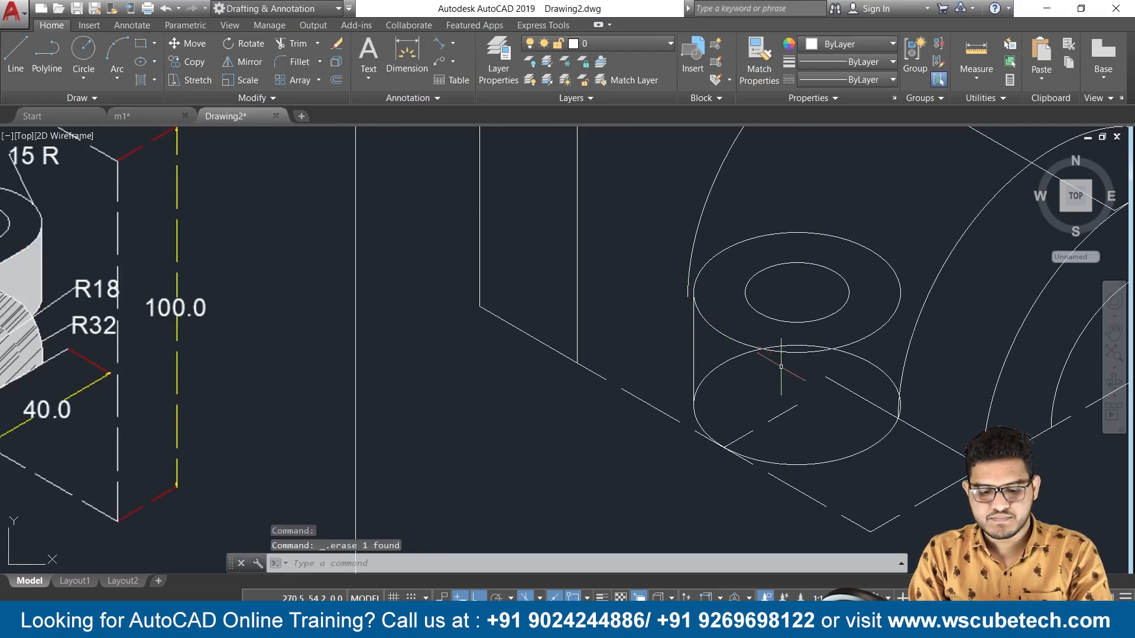
{"action": "left_click", "coordinate": [859, 395]}
{"action": "key", "text": "Delete"}
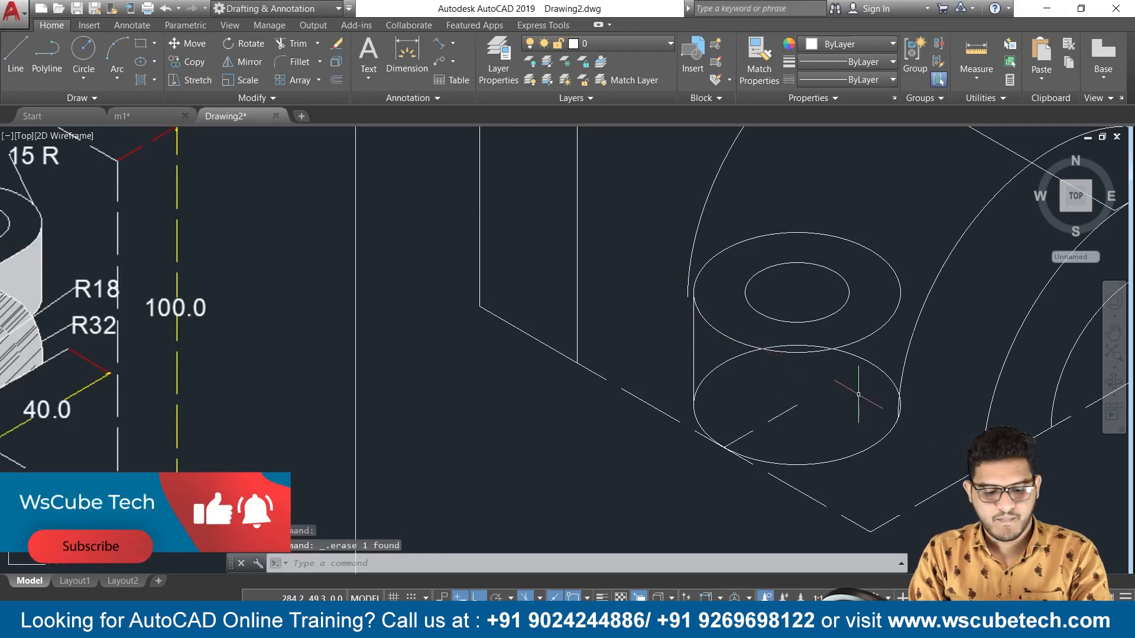
Step: Draw one continuous base line from the front outer arch's lower endpoint to the rear arc's lower endpoint
{"action": "type", "text": "l"}
{"action": "key", "text": "Return"}
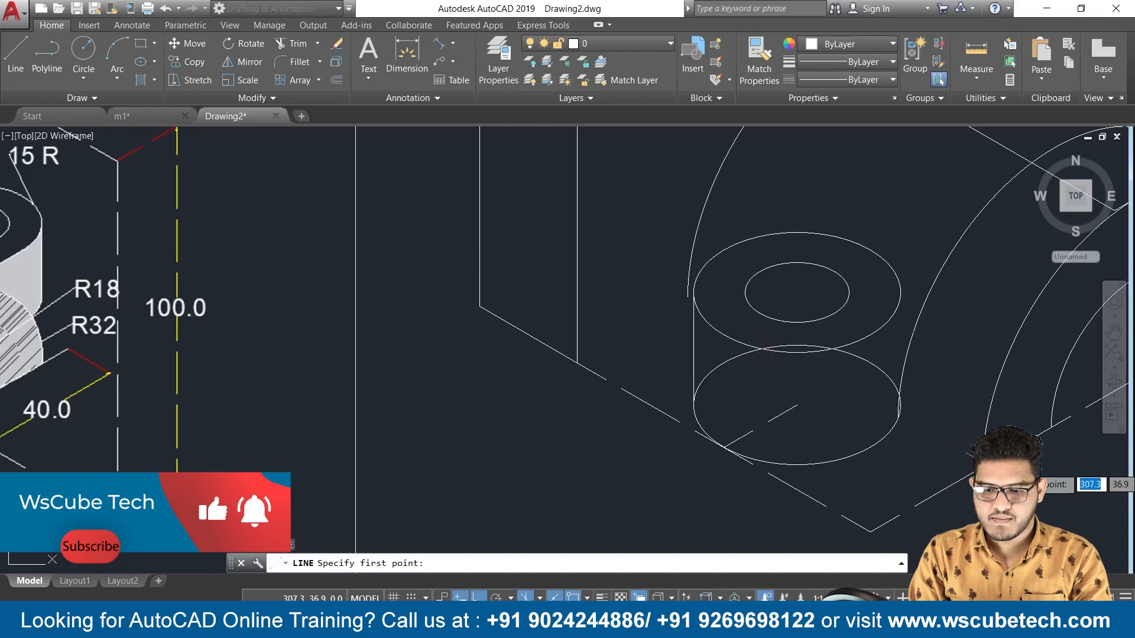
{"action": "left_click", "coordinate": [979, 465]}
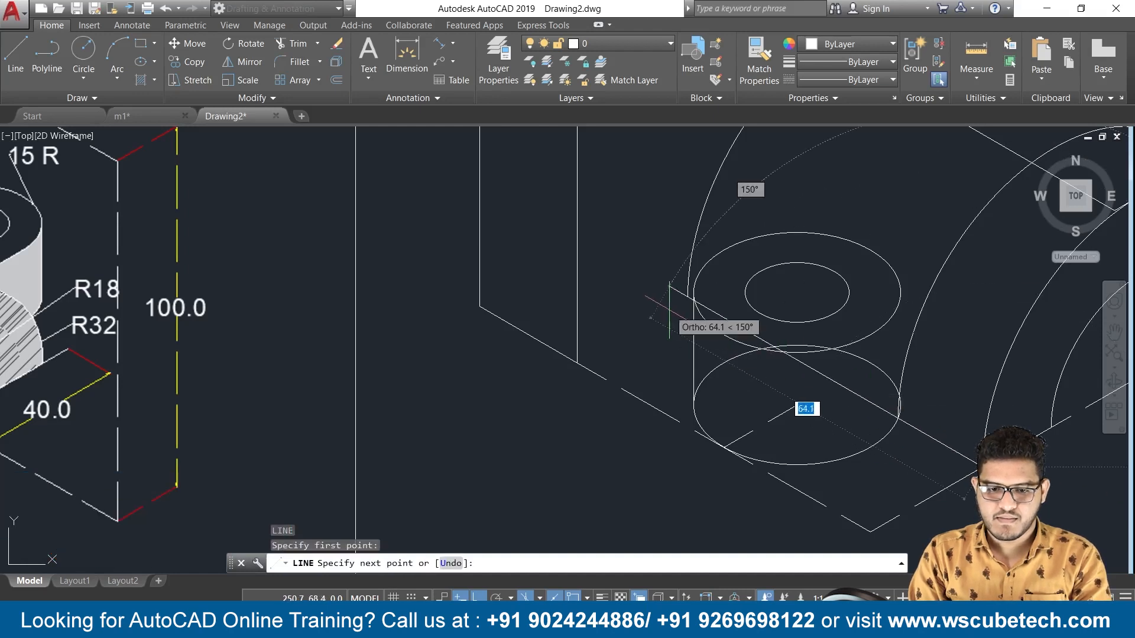
{"action": "left_click", "coordinate": [687, 296]}
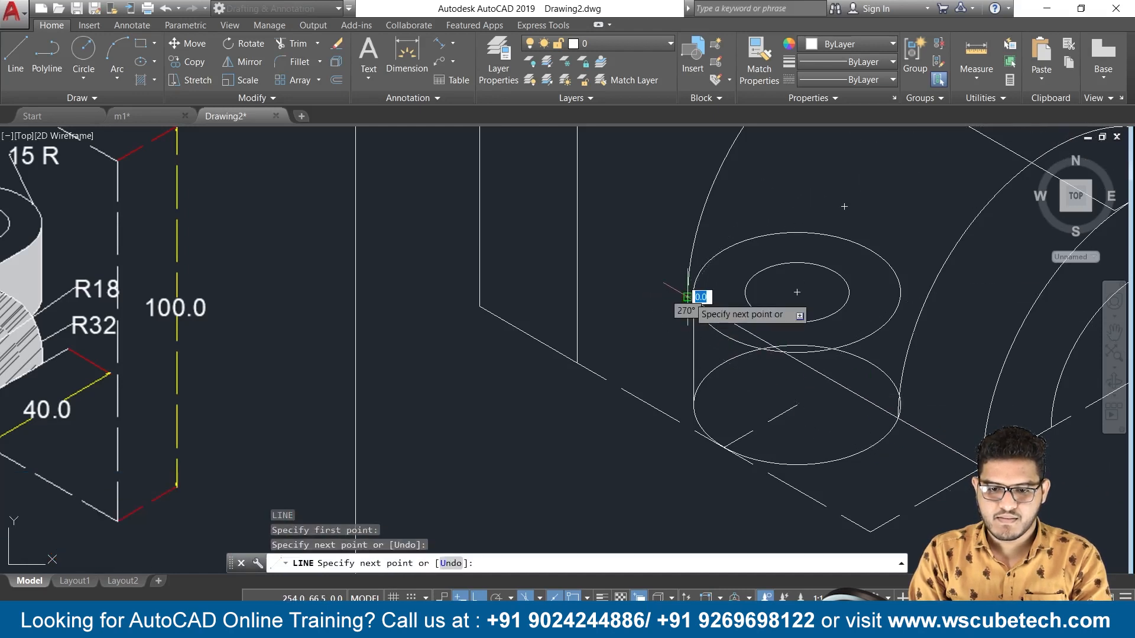
{"action": "key", "text": "Return"}
{"action": "scroll", "coordinate": [689, 295], "scroll_direction": "down", "scroll_amount": 3}
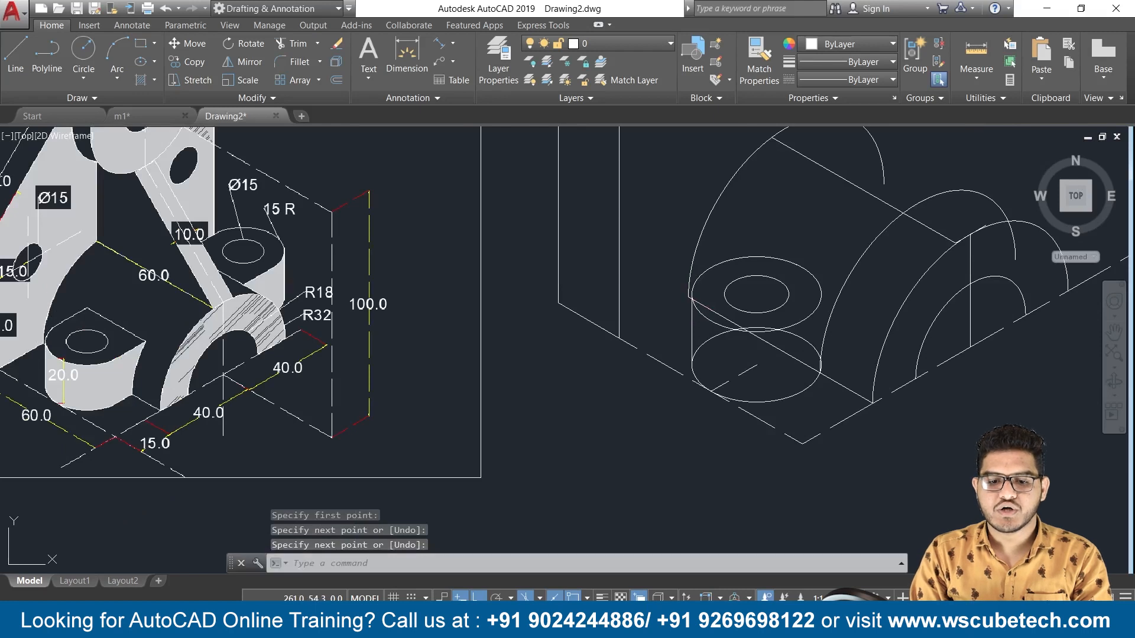
{"action": "scroll", "coordinate": [713, 340], "scroll_direction": "up", "scroll_amount": 4}
{"action": "scroll", "coordinate": [713, 340], "scroll_direction": "down", "scroll_amount": 4}
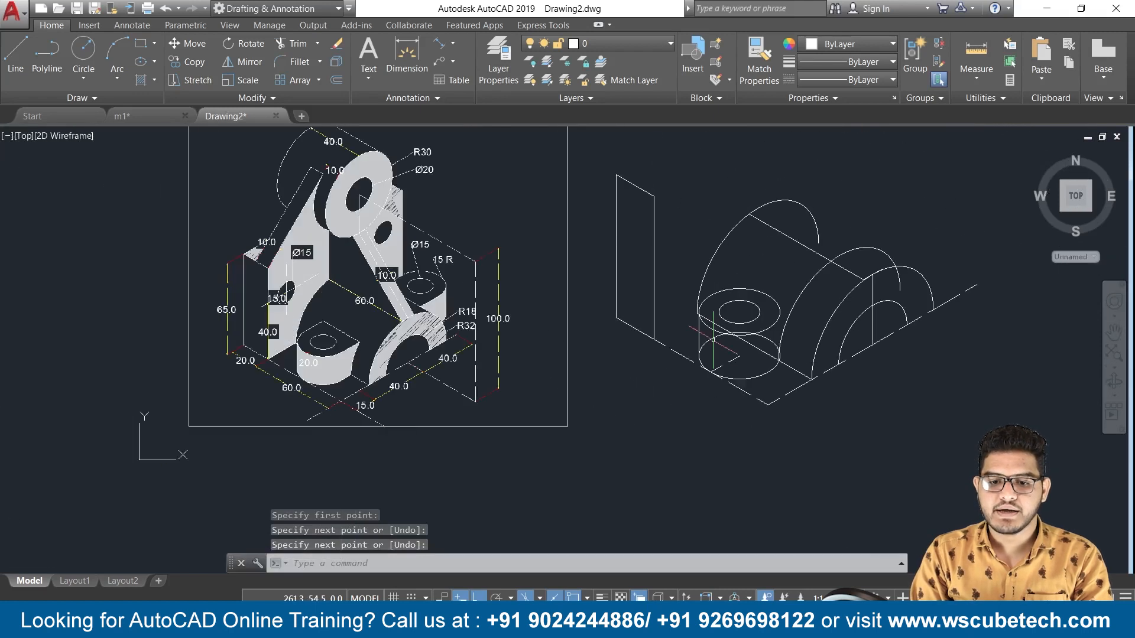
{"action": "scroll", "coordinate": [713, 340], "scroll_direction": "up", "scroll_amount": 2}
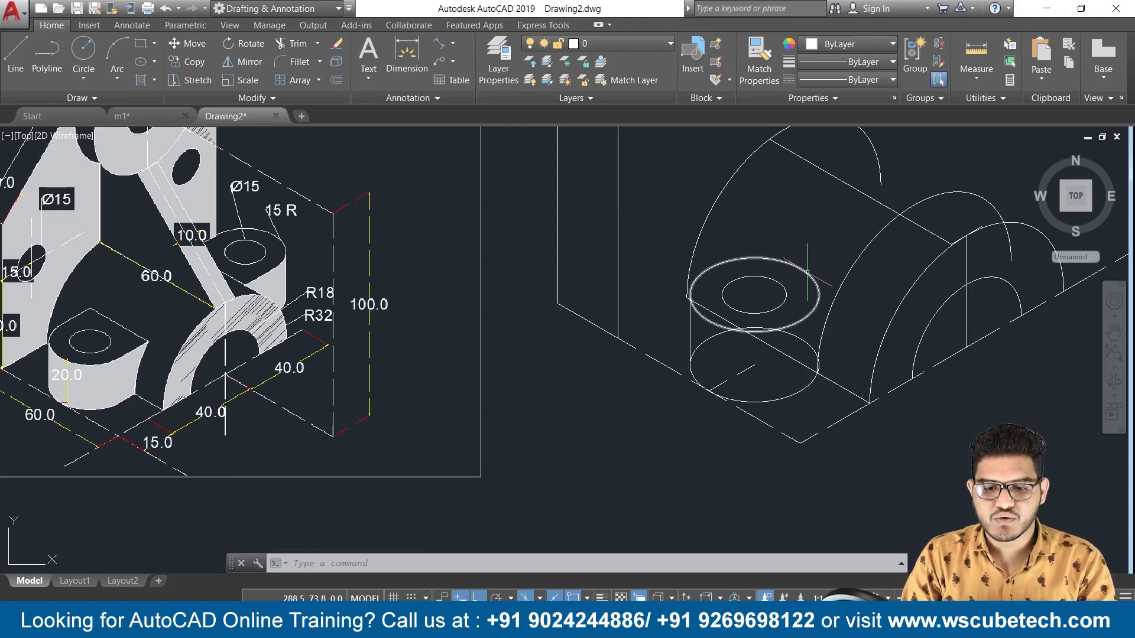
Step: Trim the short outer segment of the lug's lower isocircle between the neighbouring arch arc and the base line
{"action": "scroll", "coordinate": [809, 277], "scroll_direction": "up", "scroll_amount": 2}
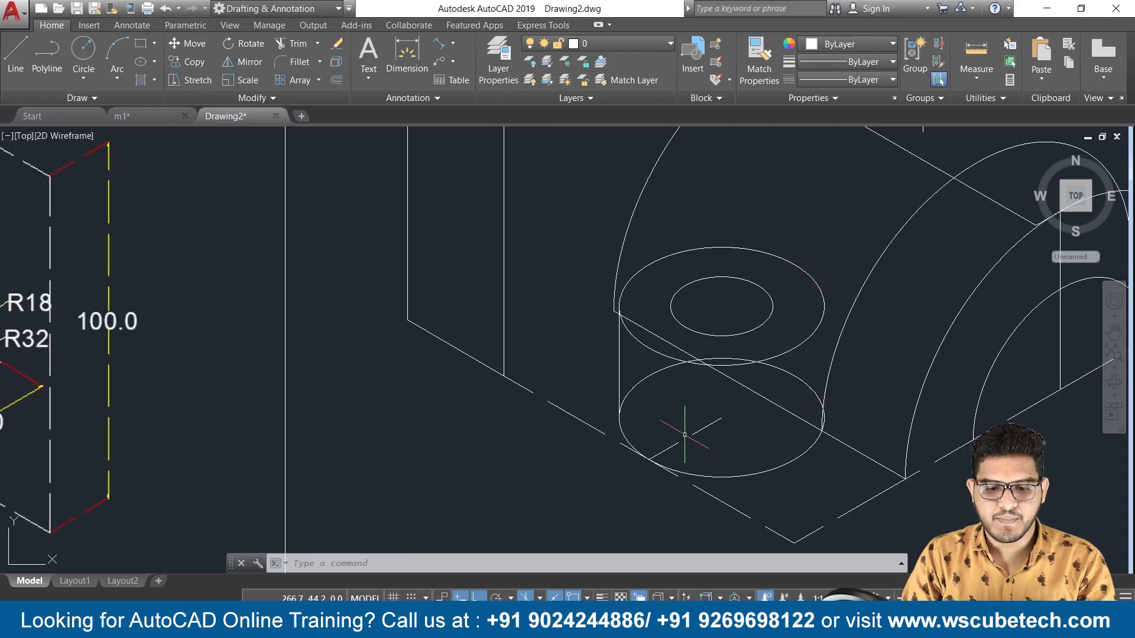
{"action": "scroll", "coordinate": [671, 398], "scroll_direction": "down", "scroll_amount": 2}
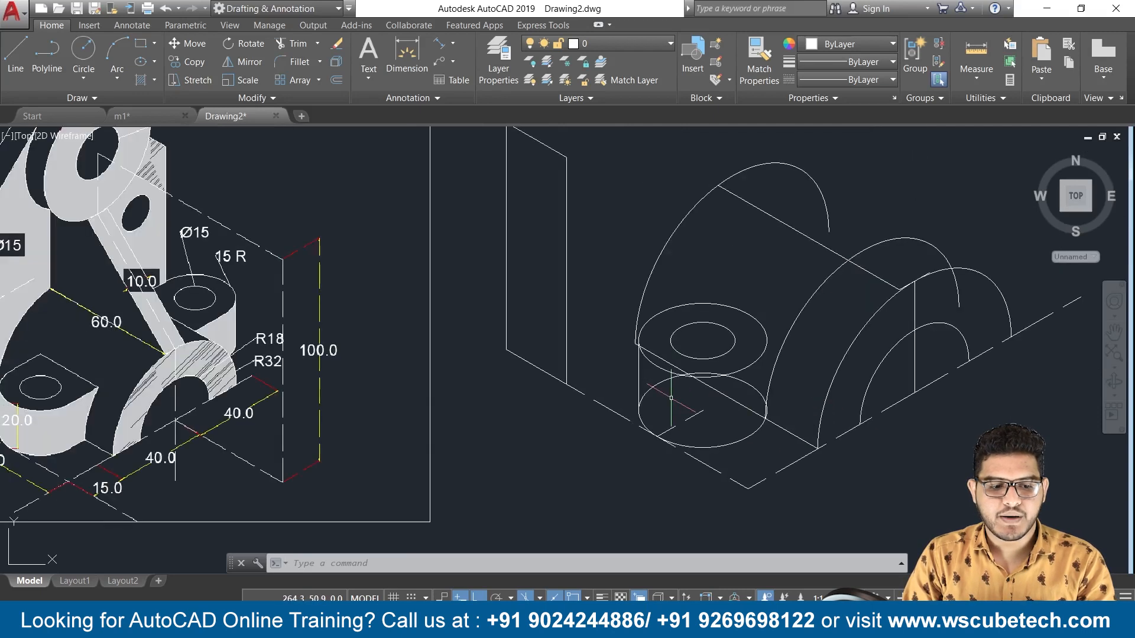
{"action": "middle_click_drag", "start_coordinate": [671, 397], "coordinate": [743, 388]}
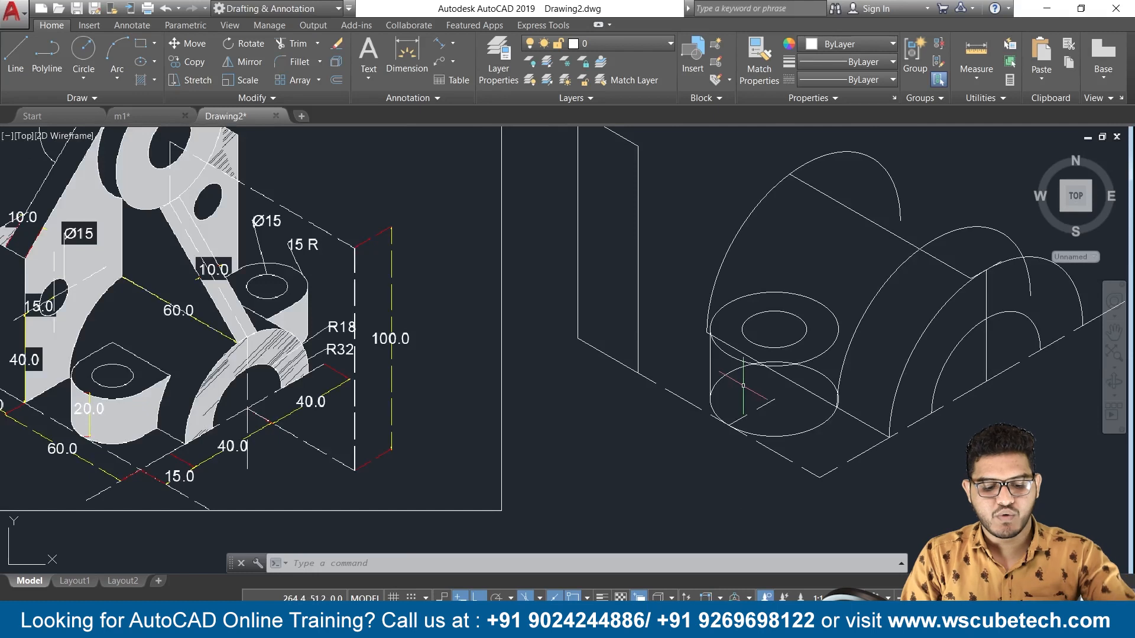
{"action": "key", "text": "Return"}
{"action": "scroll", "coordinate": [773, 391], "scroll_direction": "up", "scroll_amount": 2}
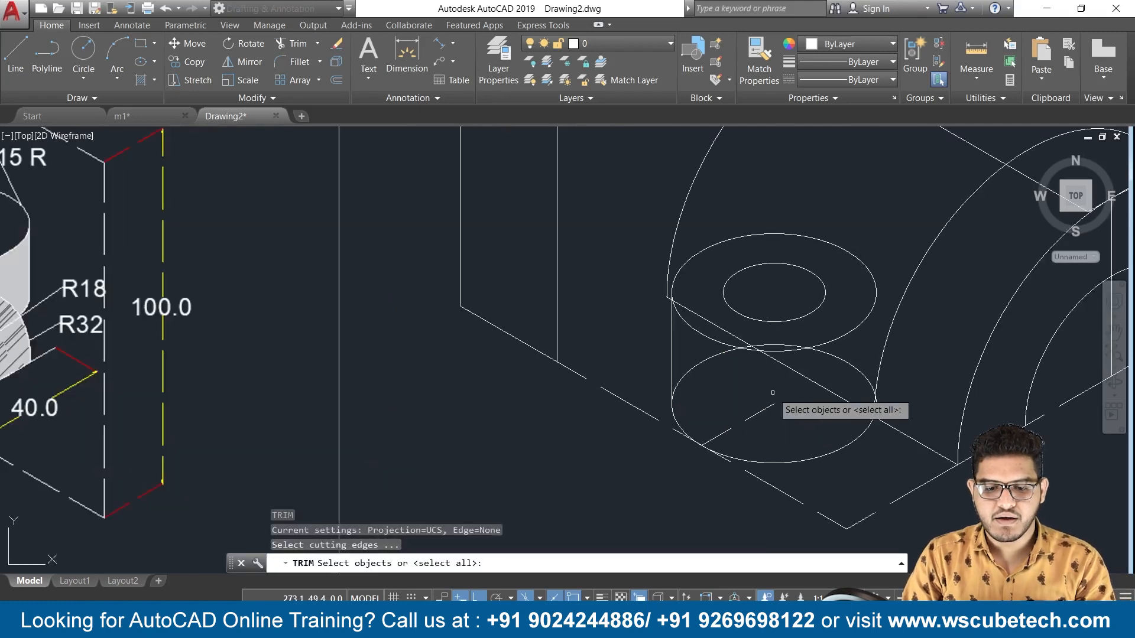
{"action": "key", "text": "Return"}
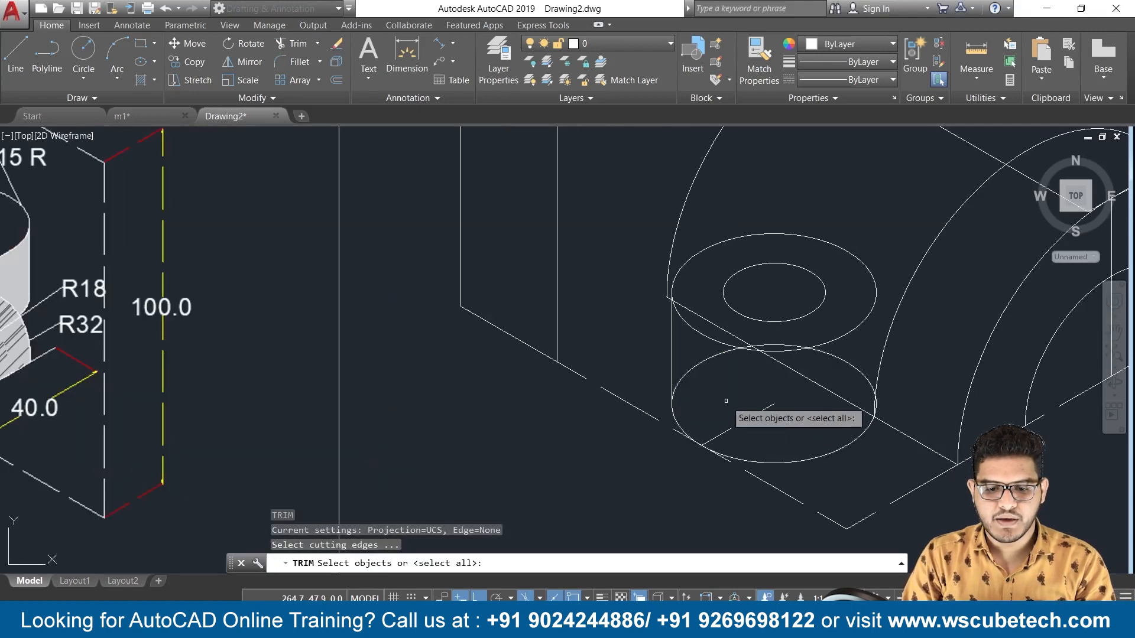
{"action": "scroll", "coordinate": [728, 401], "scroll_direction": "down", "scroll_amount": 2}
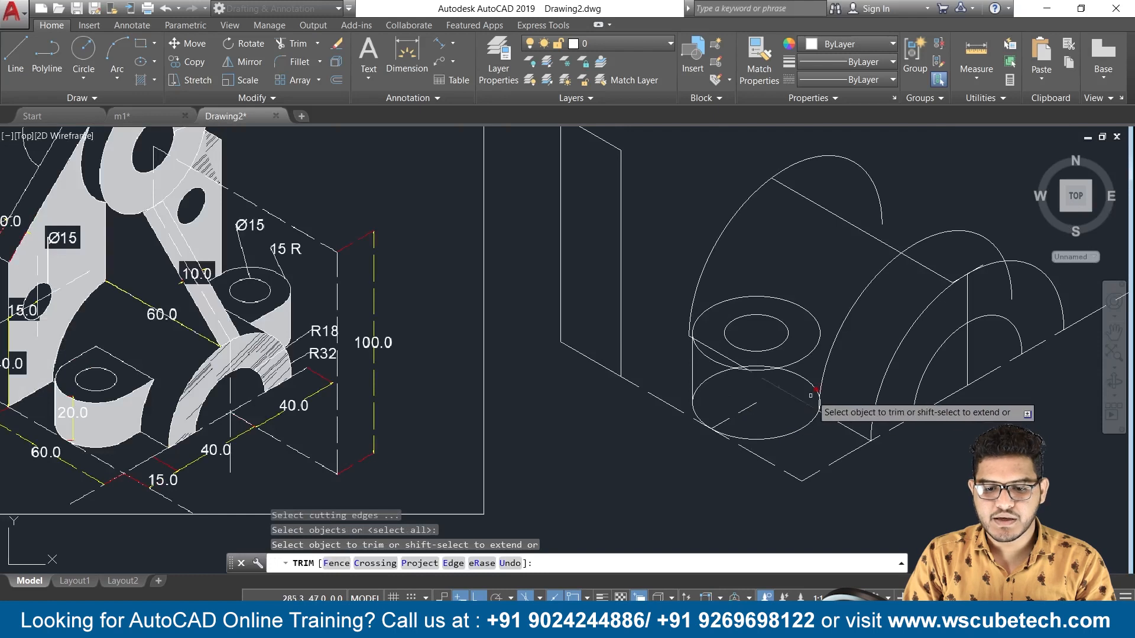
{"action": "scroll", "coordinate": [816, 410], "scroll_direction": "up", "scroll_amount": 5}
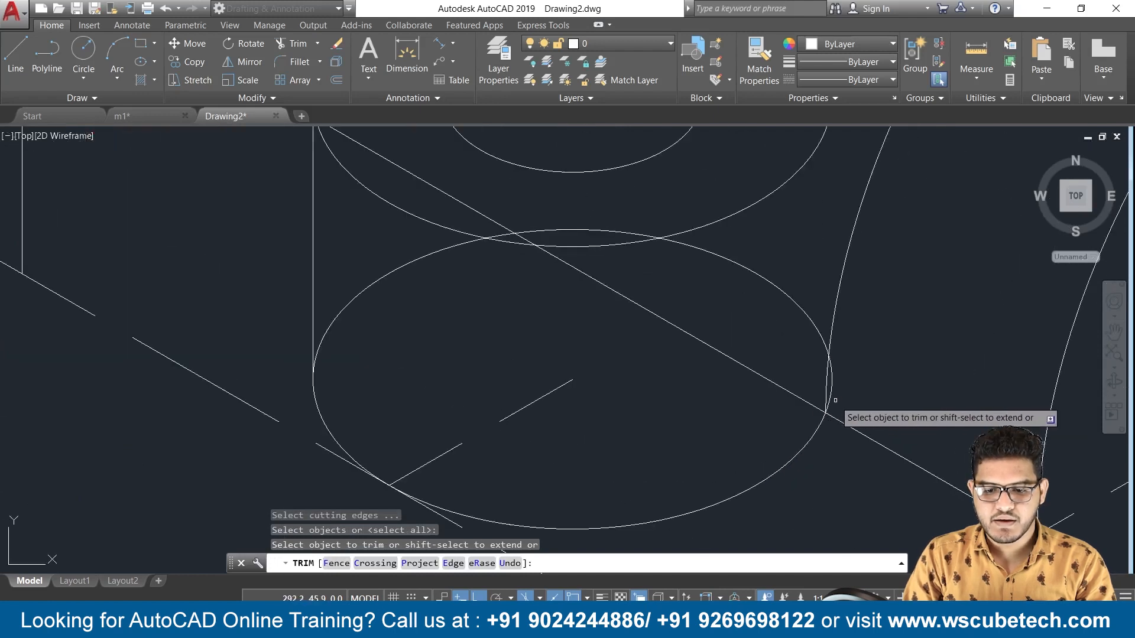
{"action": "left_click", "coordinate": [831, 393]}
{"action": "scroll", "coordinate": [783, 352], "scroll_direction": "down", "scroll_amount": 4}
{"action": "scroll", "coordinate": [858, 364], "scroll_direction": "down", "scroll_amount": 3}
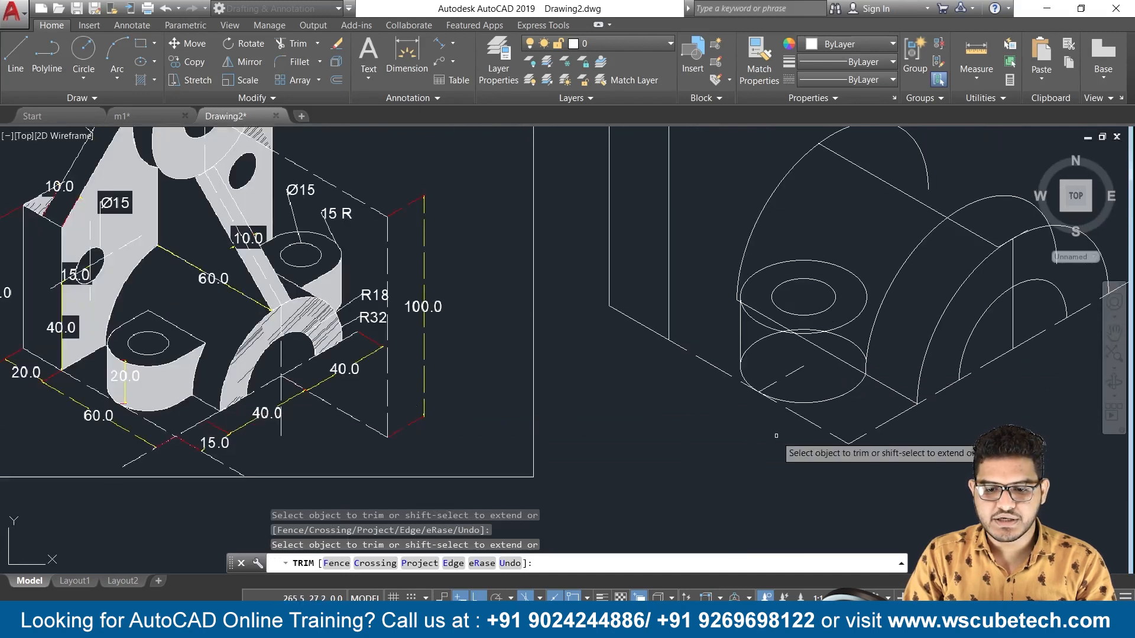
Step: Trim the parts of the base line and the lower isocircle that lie behind the lug's top face and side
{"action": "scroll", "coordinate": [856, 391], "scroll_direction": "up", "scroll_amount": 2}
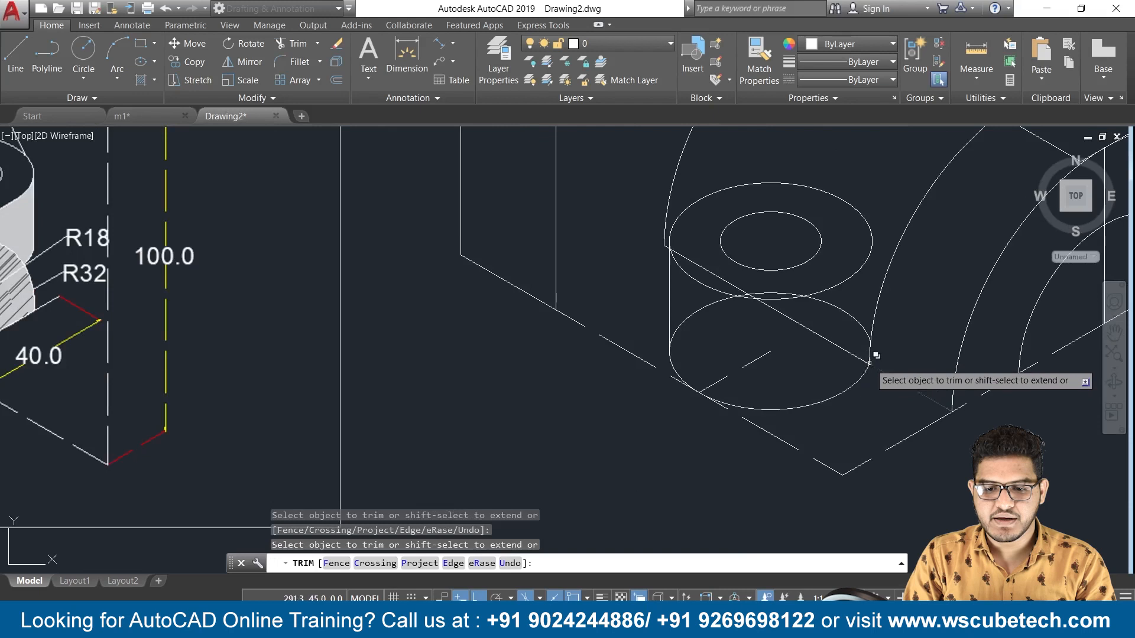
{"action": "middle_click_drag", "start_coordinate": [780, 380], "coordinate": [832, 385]}
{"action": "scroll", "coordinate": [832, 385], "scroll_direction": "down", "scroll_amount": 3}
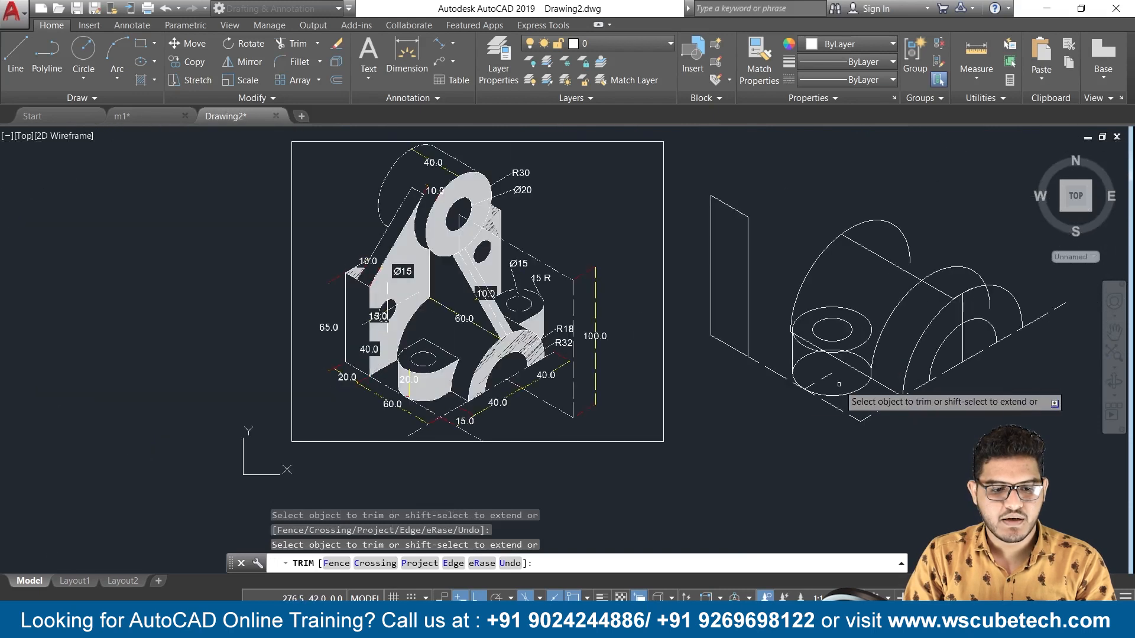
{"action": "scroll", "coordinate": [779, 381], "scroll_direction": "up", "scroll_amount": 4}
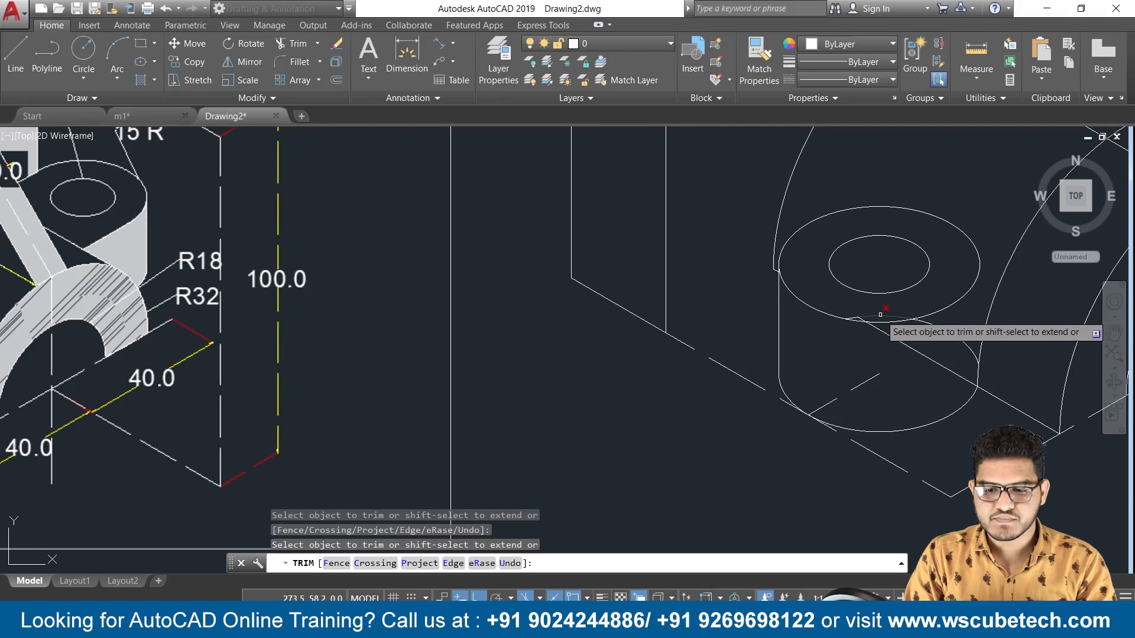
{"action": "scroll", "coordinate": [857, 318], "scroll_direction": "up", "scroll_amount": 3}
{"action": "scroll", "coordinate": [873, 298], "scroll_direction": "down", "scroll_amount": 3}
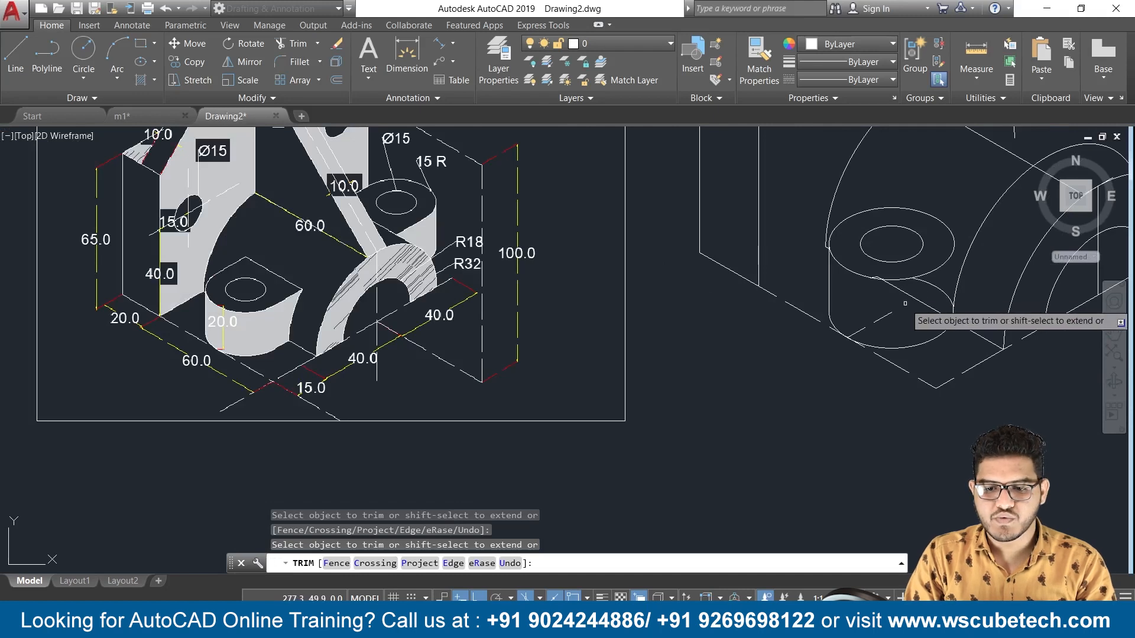
Step: Try to trim the leftover upper arc of the lug's lower isocircle
{"action": "left_click", "coordinate": [934, 285]}
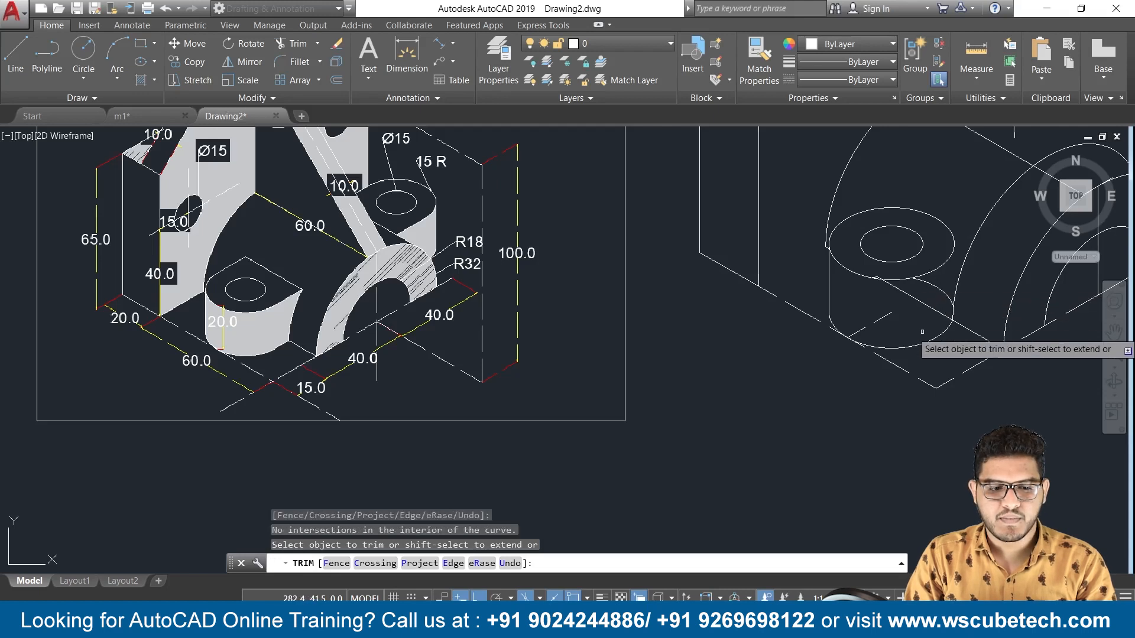
{"action": "scroll", "coordinate": [924, 334], "scroll_direction": "up", "scroll_amount": 2}
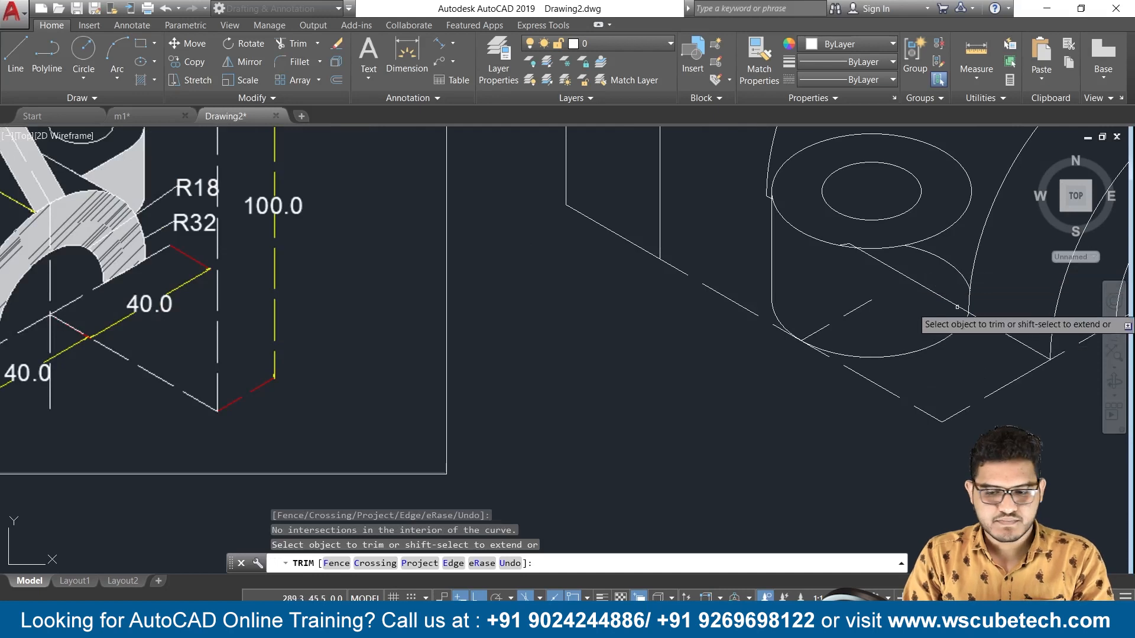
{"action": "scroll", "coordinate": [956, 305], "scroll_direction": "up", "scroll_amount": 2}
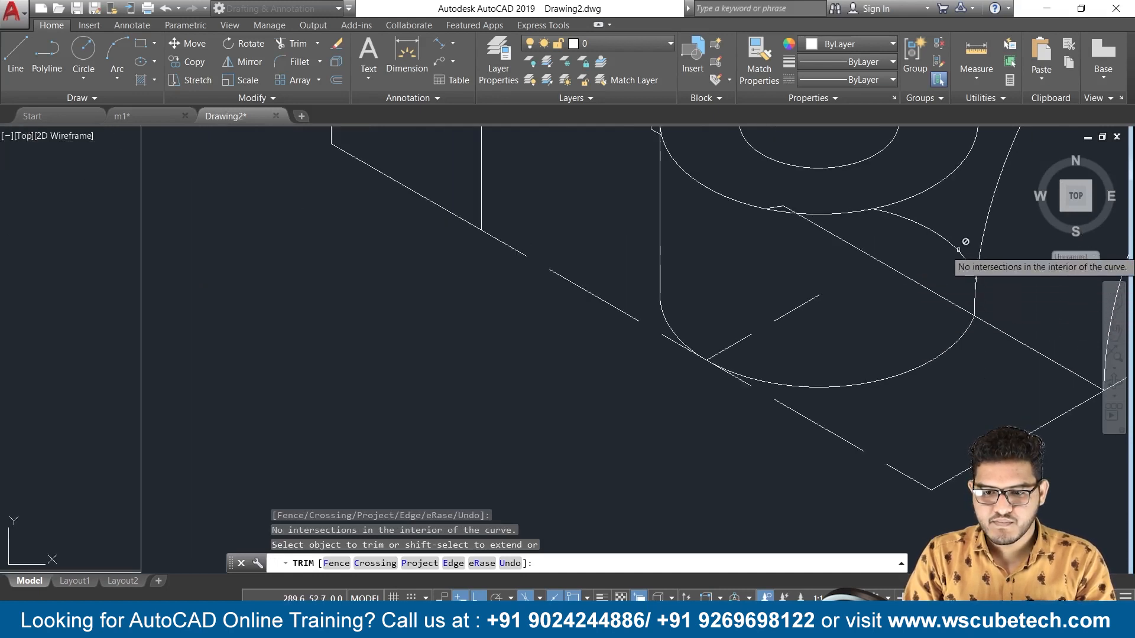
{"action": "key", "text": "Escape"}
{"action": "scroll", "coordinate": [955, 261], "scroll_direction": "down", "scroll_amount": 4}
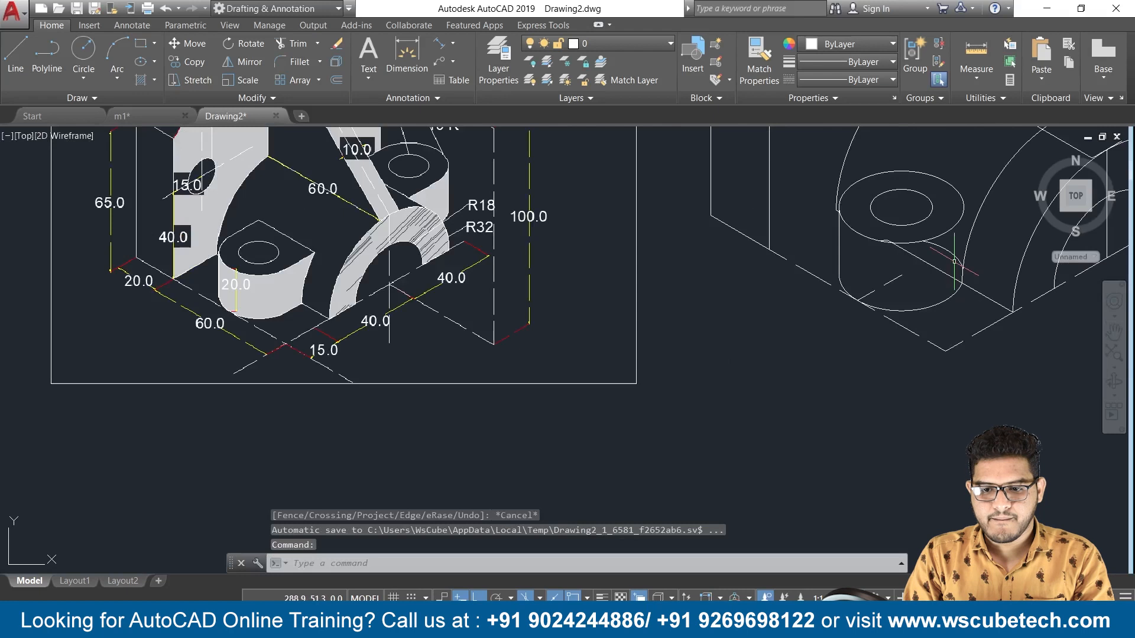
{"action": "middle_click_drag", "start_coordinate": [953, 265], "coordinate": [936, 293]}
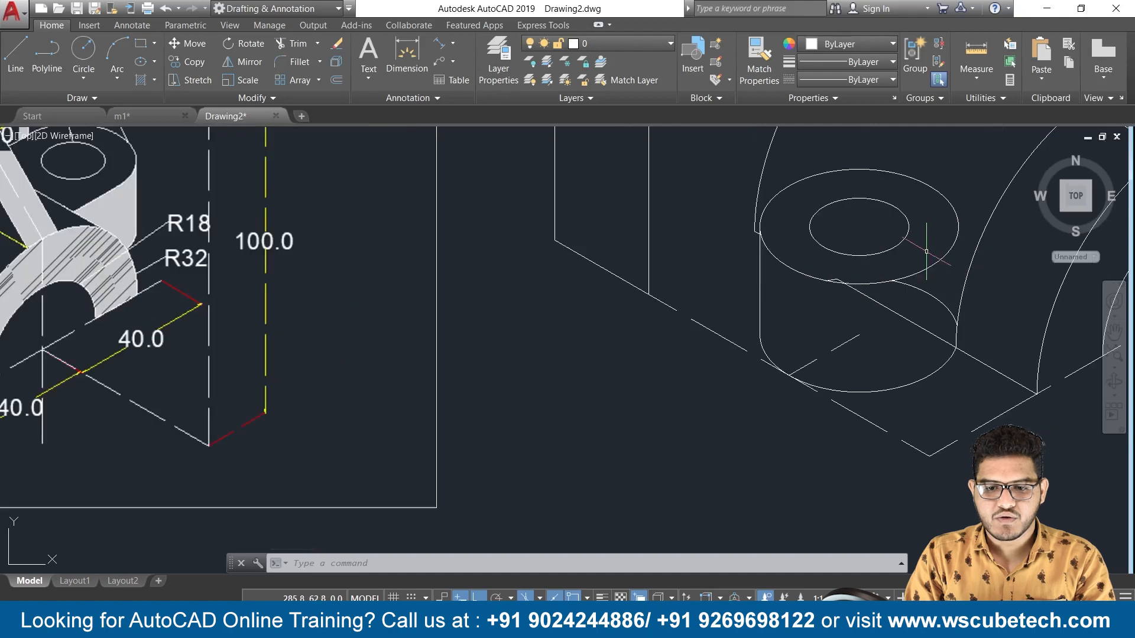
{"action": "type", "text": "l"}
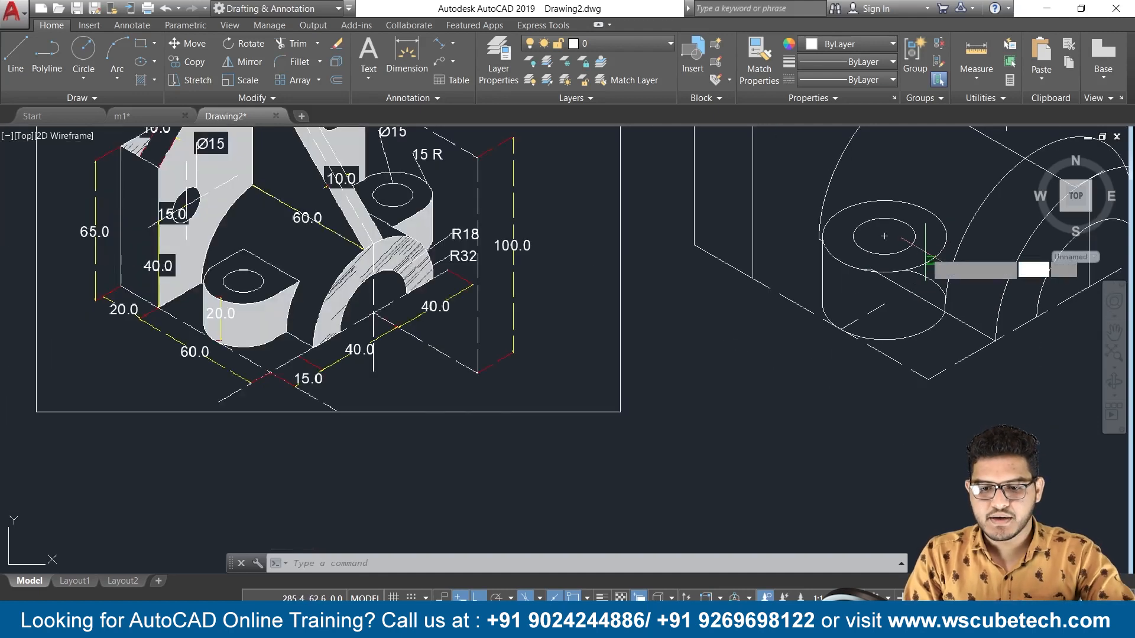
{"action": "key", "text": "Return"}
{"action": "scroll", "coordinate": [923, 252], "scroll_direction": "up", "scroll_amount": 2}
{"action": "scroll", "coordinate": [920, 248], "scroll_direction": "down", "scroll_amount": 4}
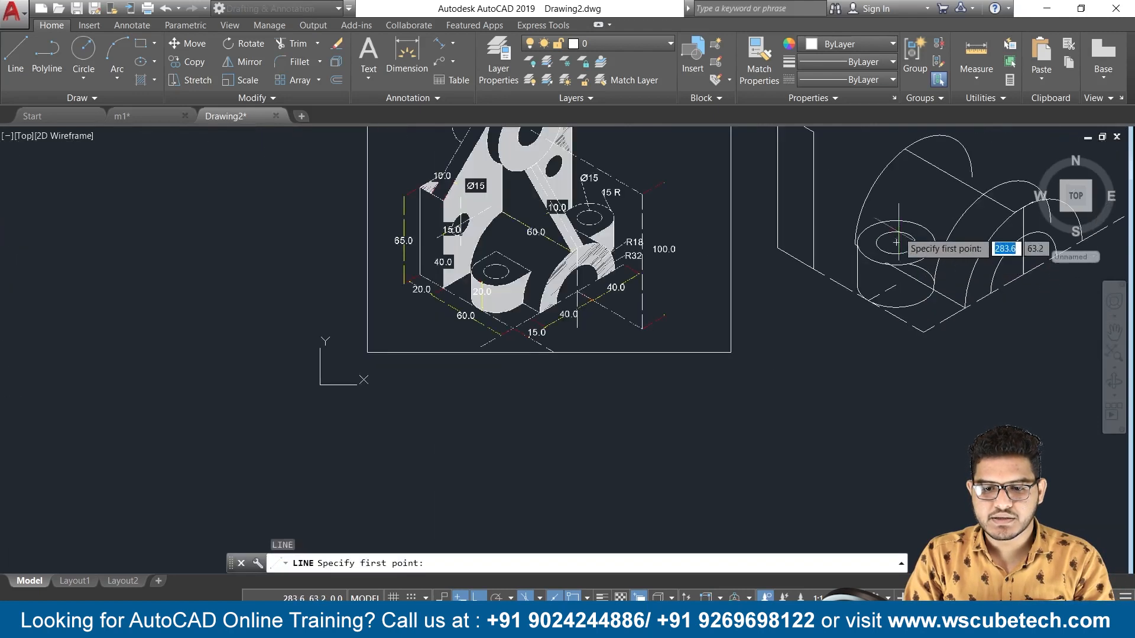
{"action": "left_click", "coordinate": [896, 242]}
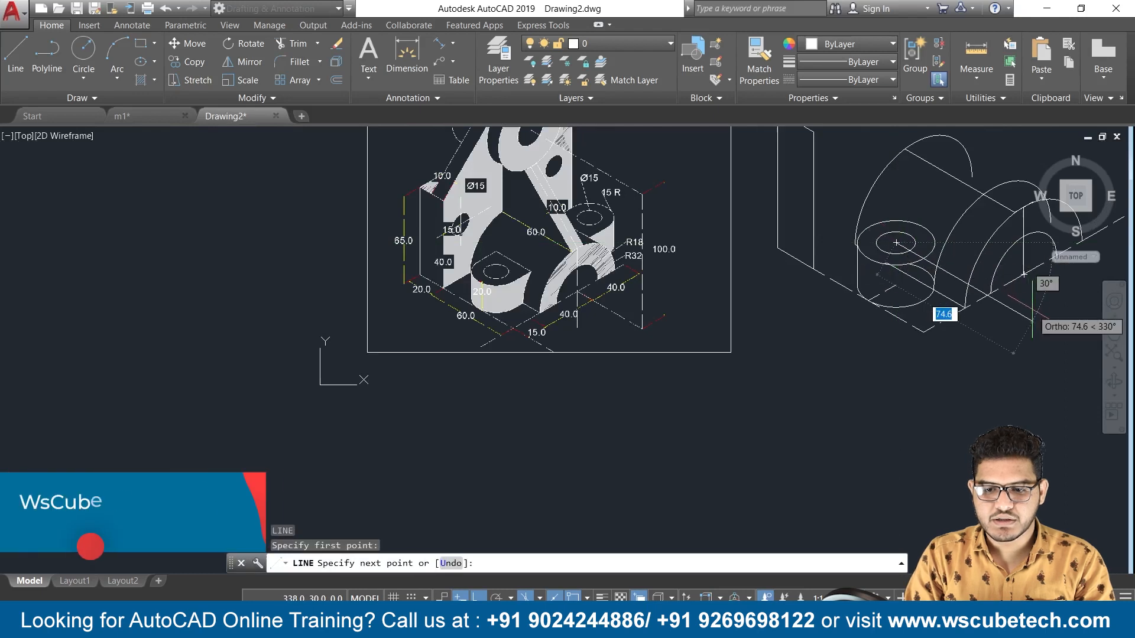
{"action": "key", "text": "Escape"}
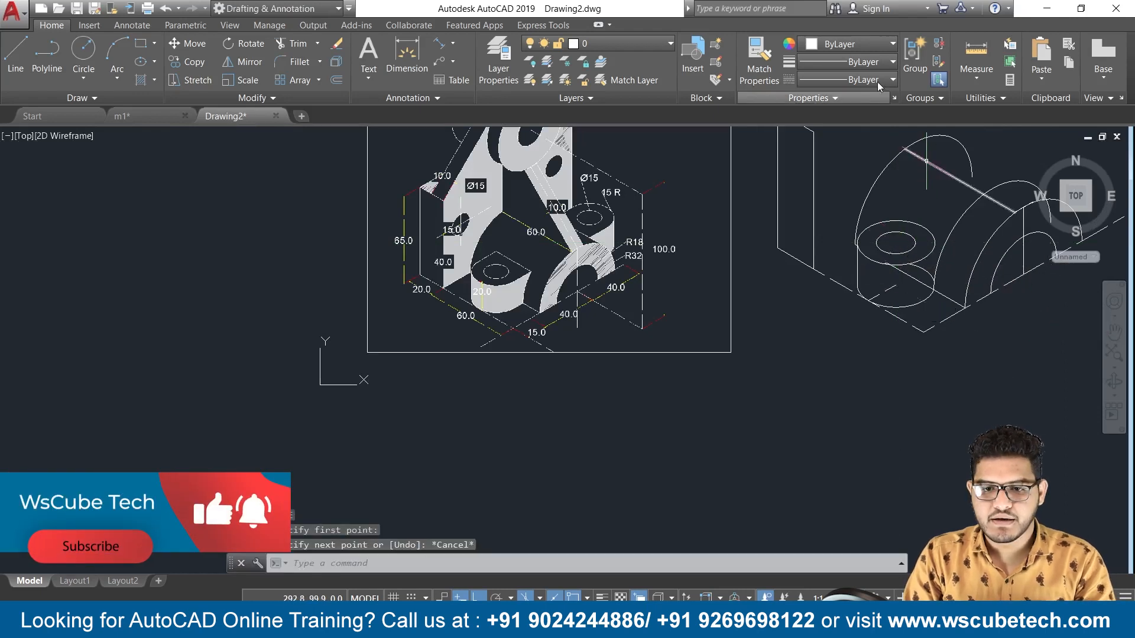
Step: Set the ACAD dashed linetype and draw a construction line from the lug hole's centre at 330°, ending beyond the front outer arch
{"action": "left_click", "coordinate": [877, 80]}
{"action": "left_click", "coordinate": [856, 132]}
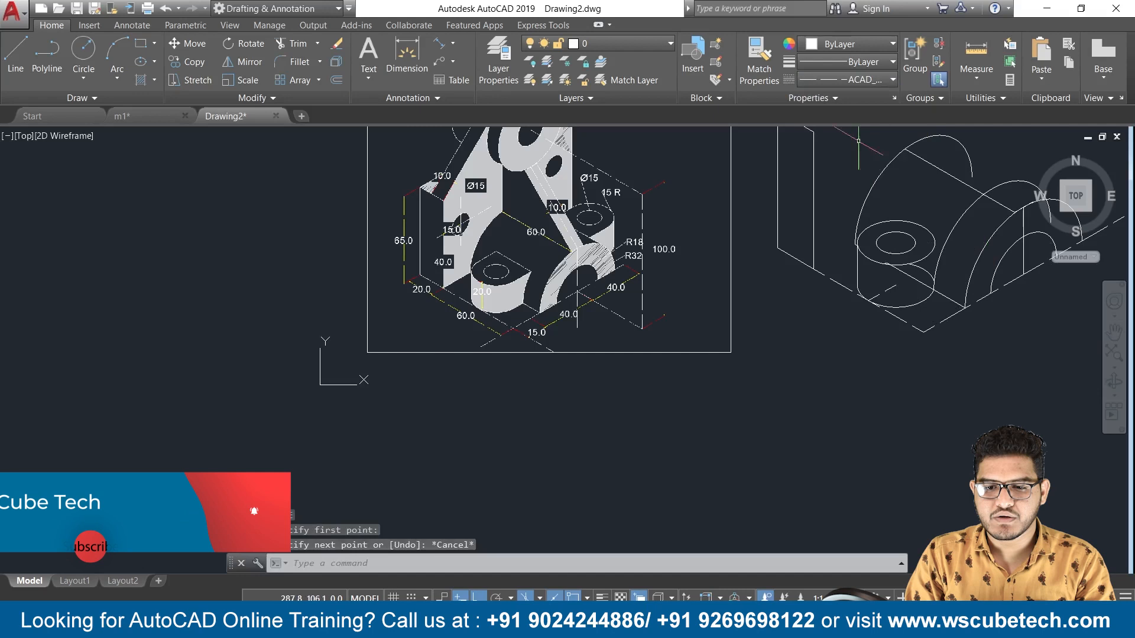
{"action": "scroll", "coordinate": [887, 189], "scroll_direction": "up", "scroll_amount": 2}
{"action": "type", "text": "l"}
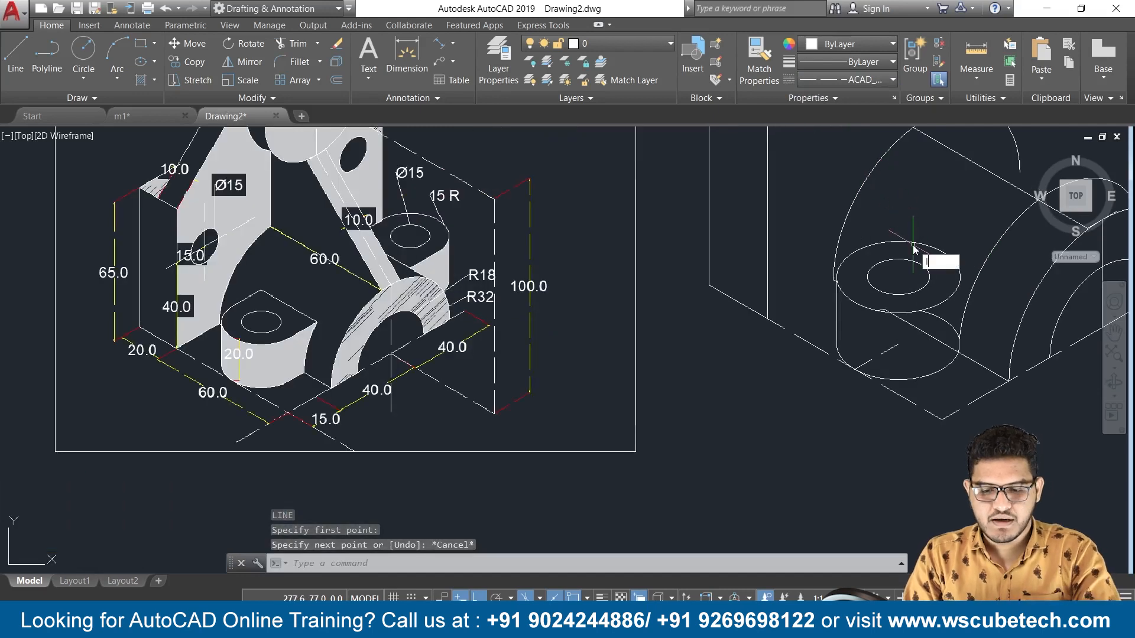
{"action": "key", "text": "Return"}
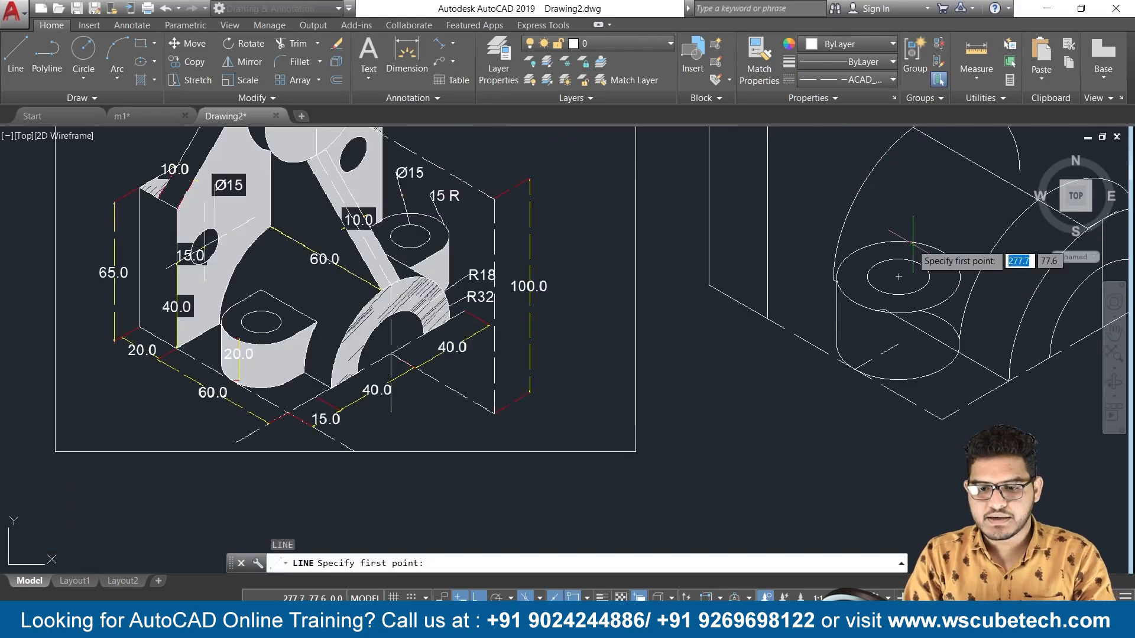
{"action": "left_click", "coordinate": [898, 277]}
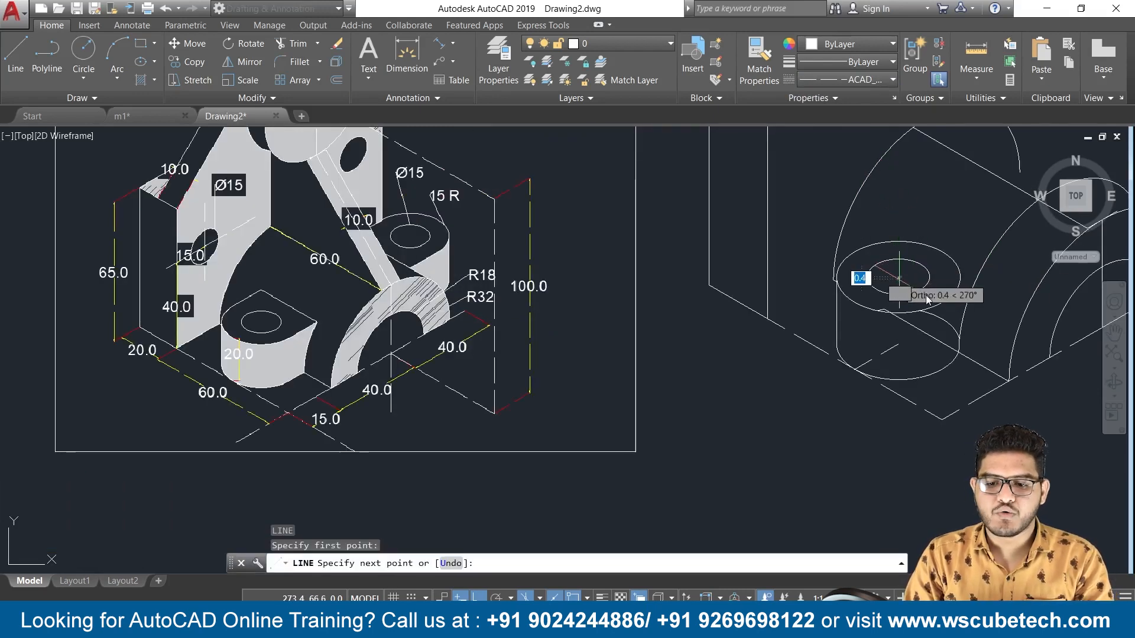
{"action": "left_click", "coordinate": [1055, 378]}
{"action": "key", "text": "Return"}
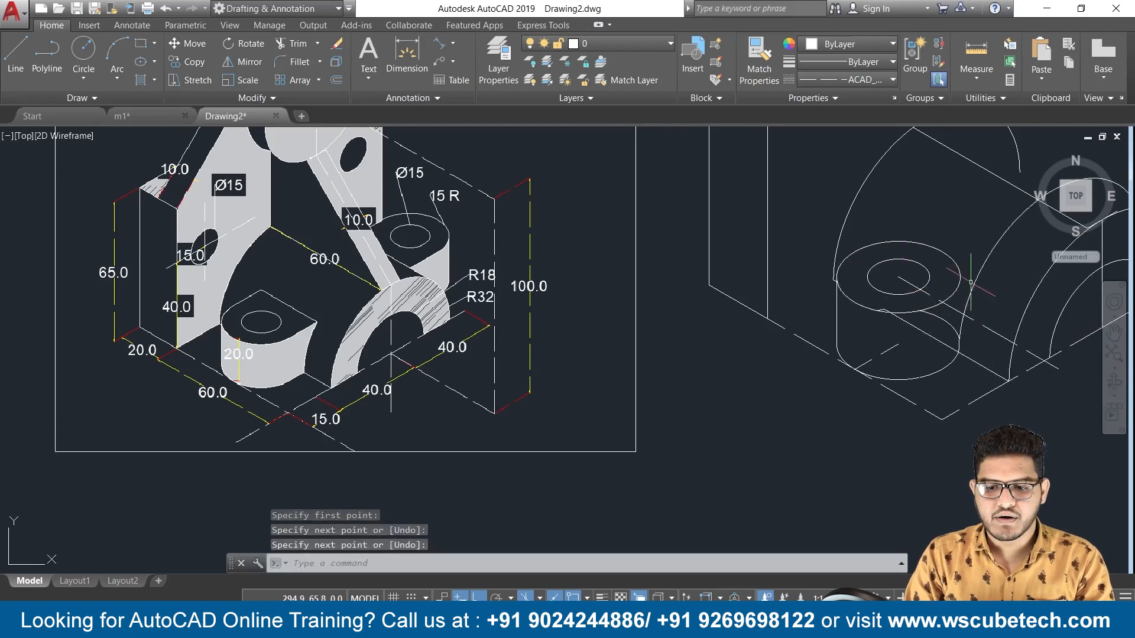
Step: Erase the arch arc beside the lug and the leftover upper arc of the lug's lower isocircle
{"action": "scroll", "coordinate": [965, 289], "scroll_direction": "up", "scroll_amount": 2}
{"action": "scroll", "coordinate": [965, 290], "scroll_direction": "down", "scroll_amount": 2}
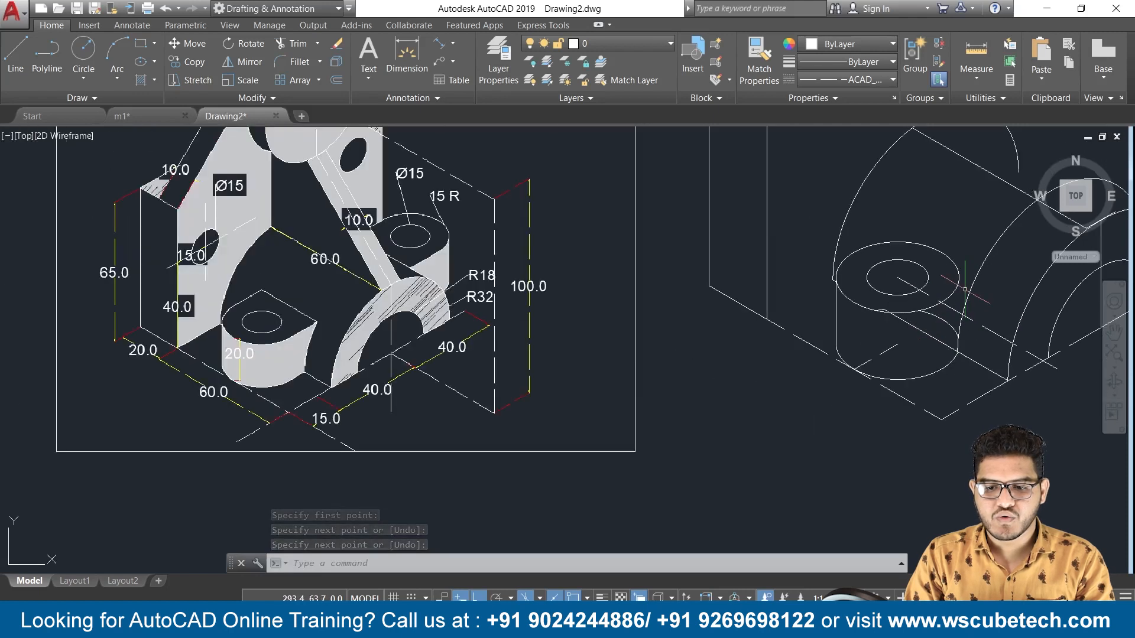
{"action": "left_click", "coordinate": [981, 264]}
{"action": "key", "text": "Delete"}
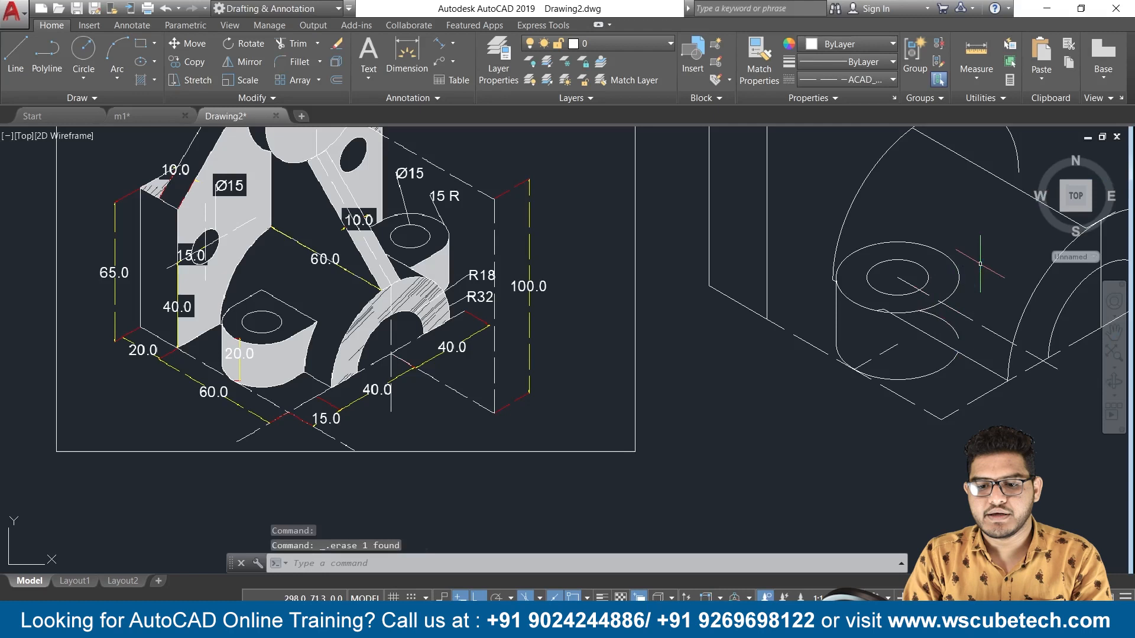
{"action": "middle_click_drag", "start_coordinate": [980, 263], "coordinate": [933, 279]}
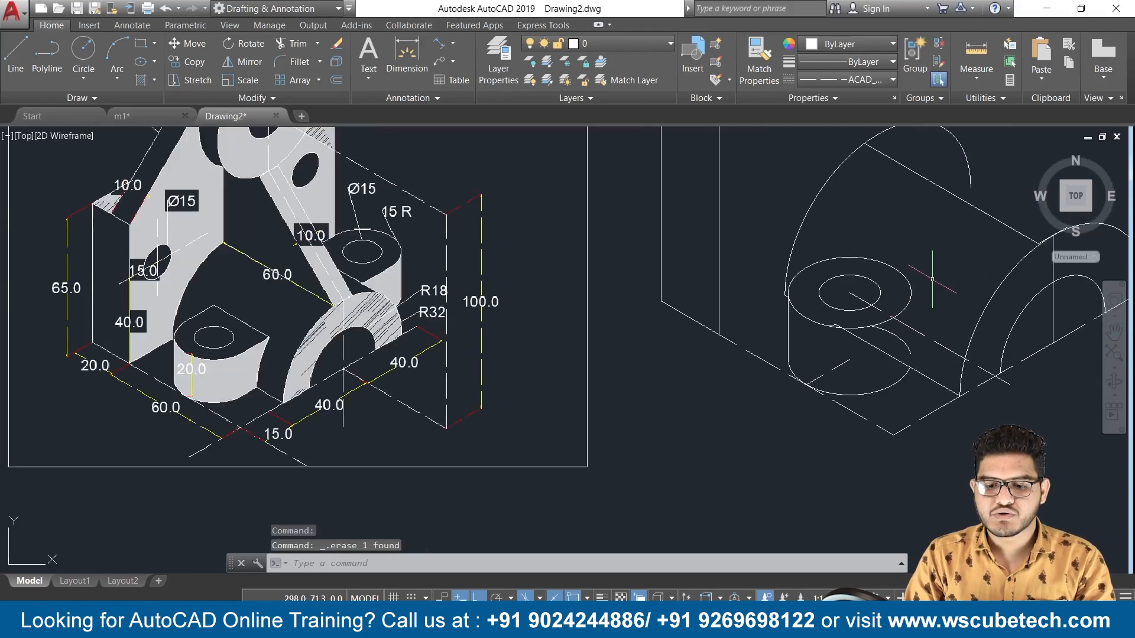
{"action": "left_click", "coordinate": [900, 340]}
{"action": "key", "text": "Delete"}
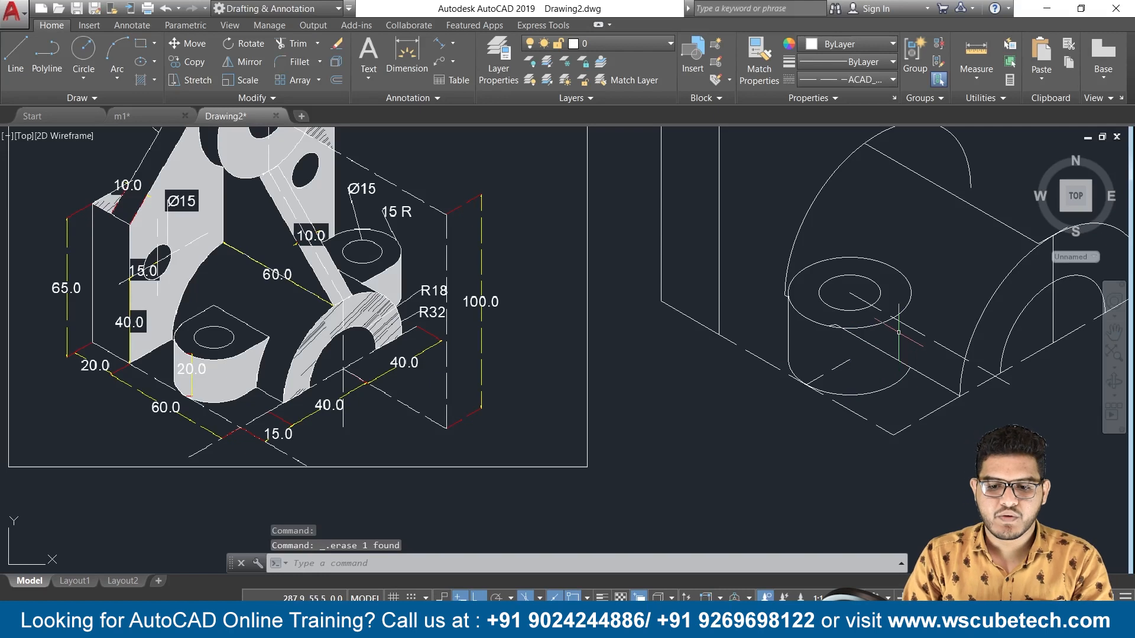
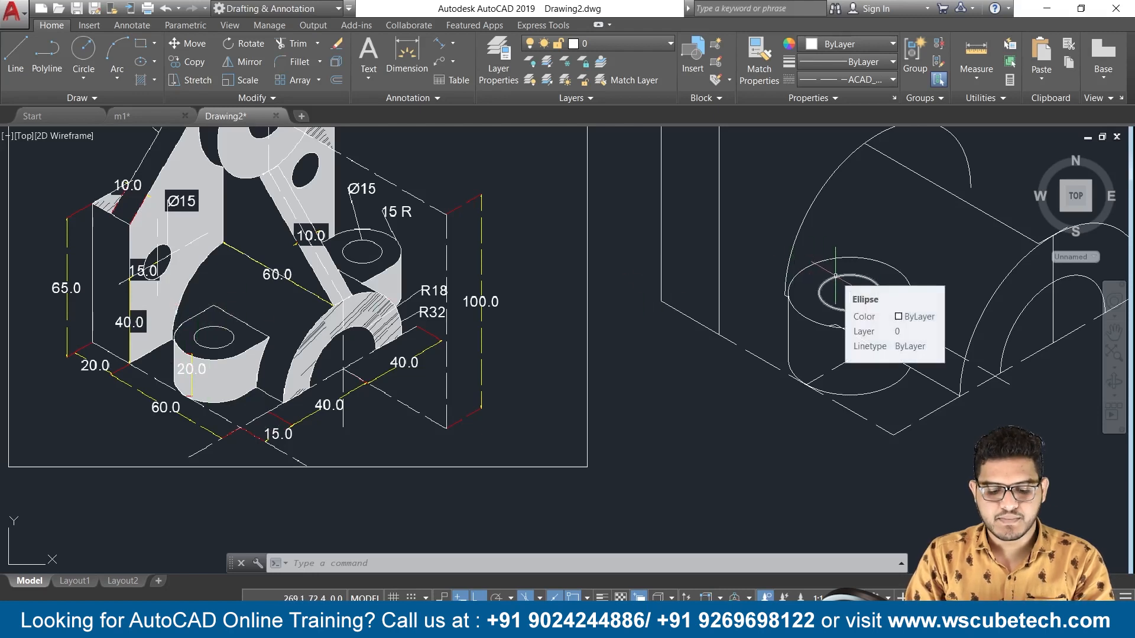
Step: Draw a dashed line from the lug hole's centre at 150°, ending between the rear arc and the upright plate
{"action": "type", "text": "L"}
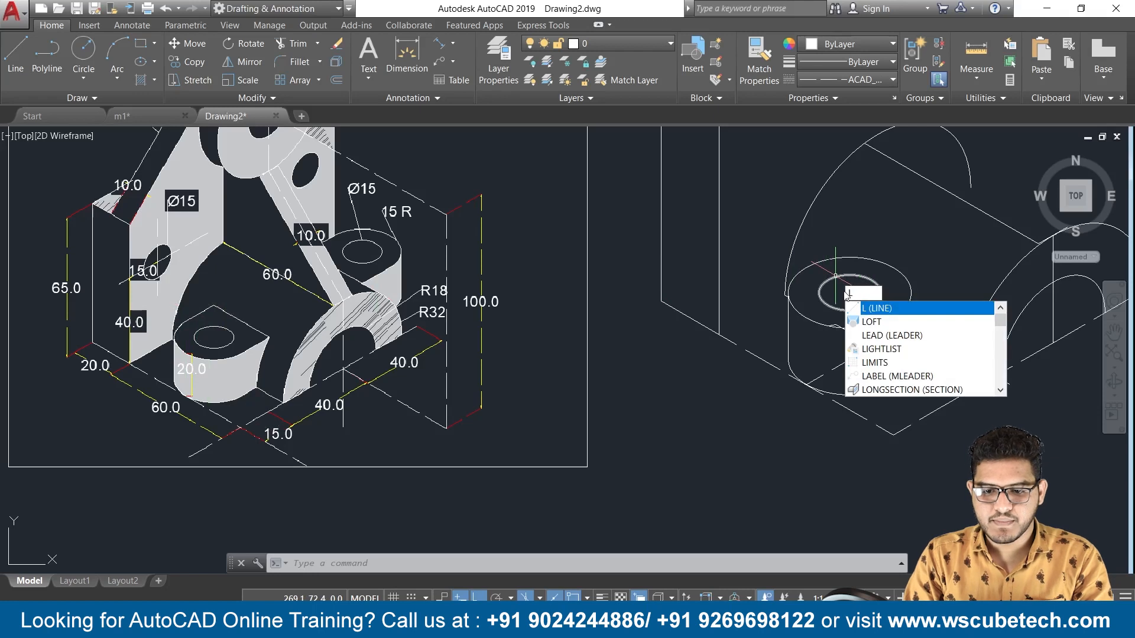
{"action": "key", "text": "Return"}
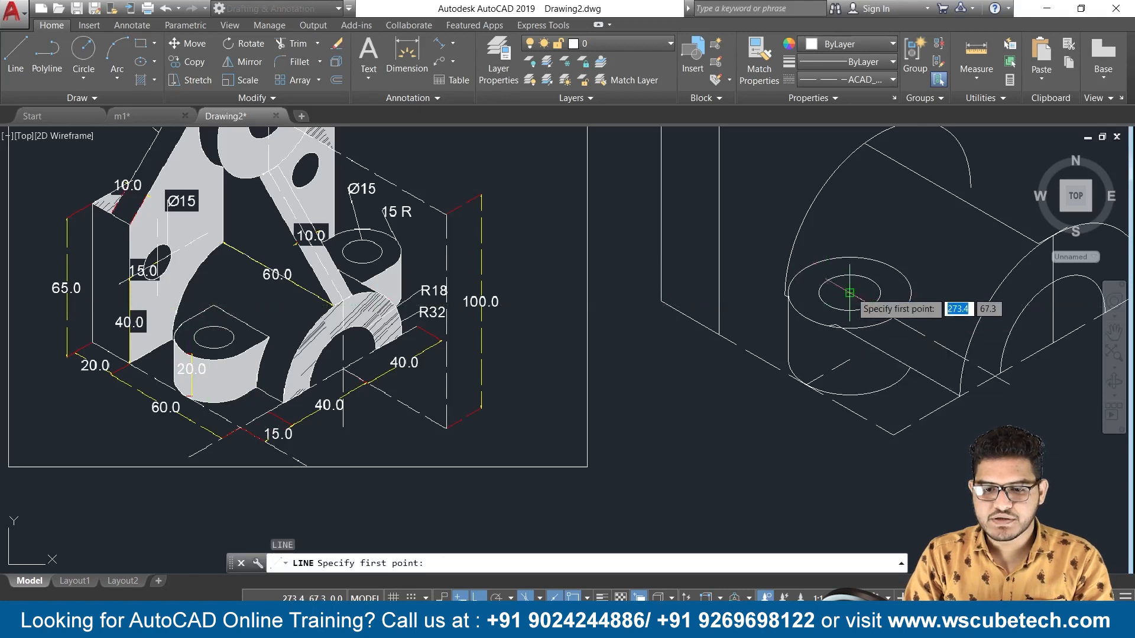
{"action": "left_click", "coordinate": [849, 293]}
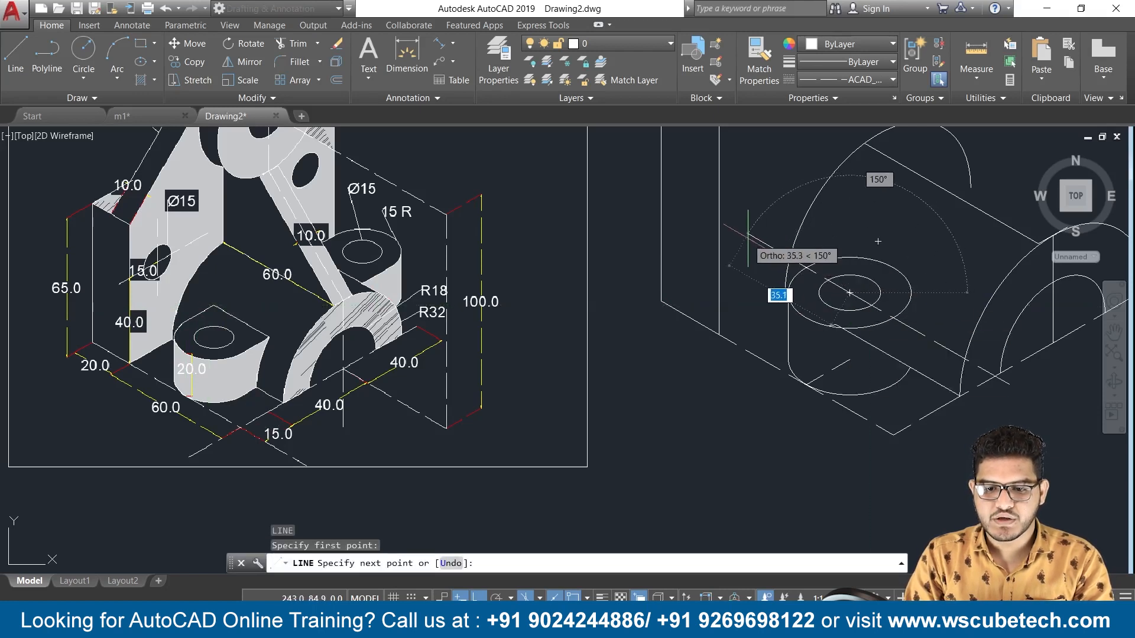
{"action": "left_click", "coordinate": [764, 243]}
{"action": "key", "text": "Return"}
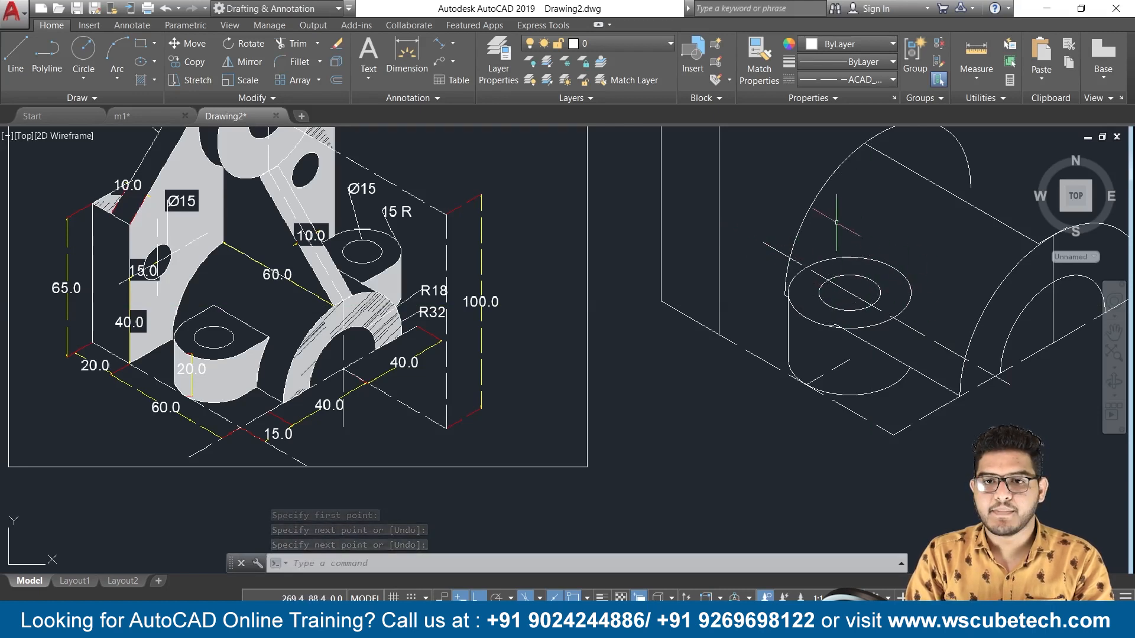
Step: On the top isoplane, draw connected lines of 15, 30 and 15 squaring the lug's inner side, starting where its upper outer isocircle meets the dashed centreline
{"action": "type", "text": "l"}
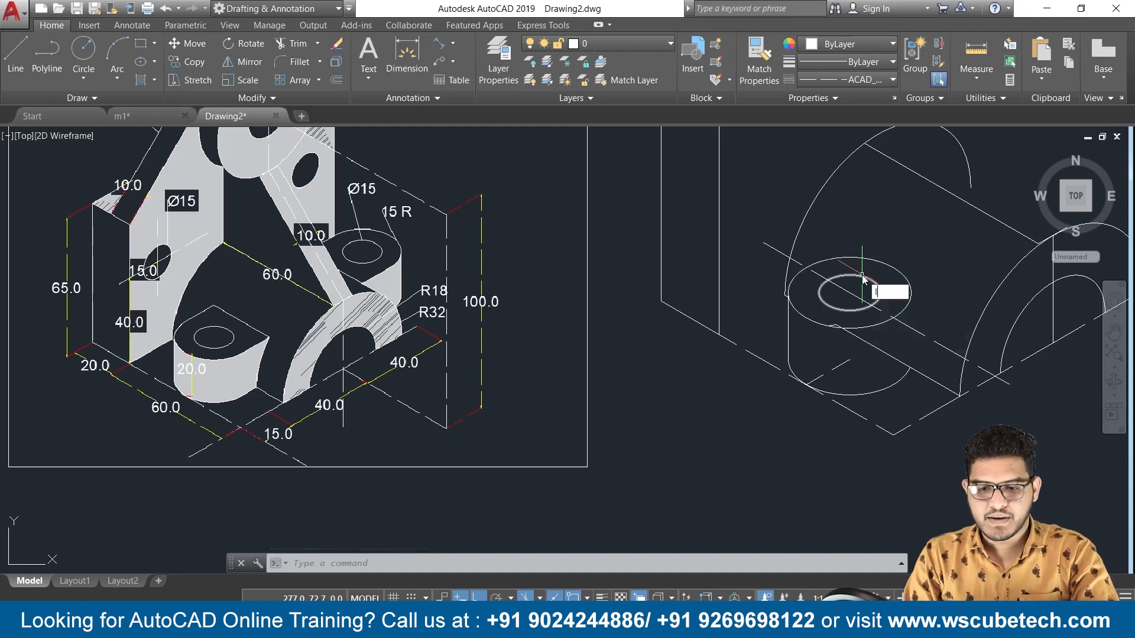
{"action": "key", "text": "Return"}
{"action": "left_click", "coordinate": [807, 267]}
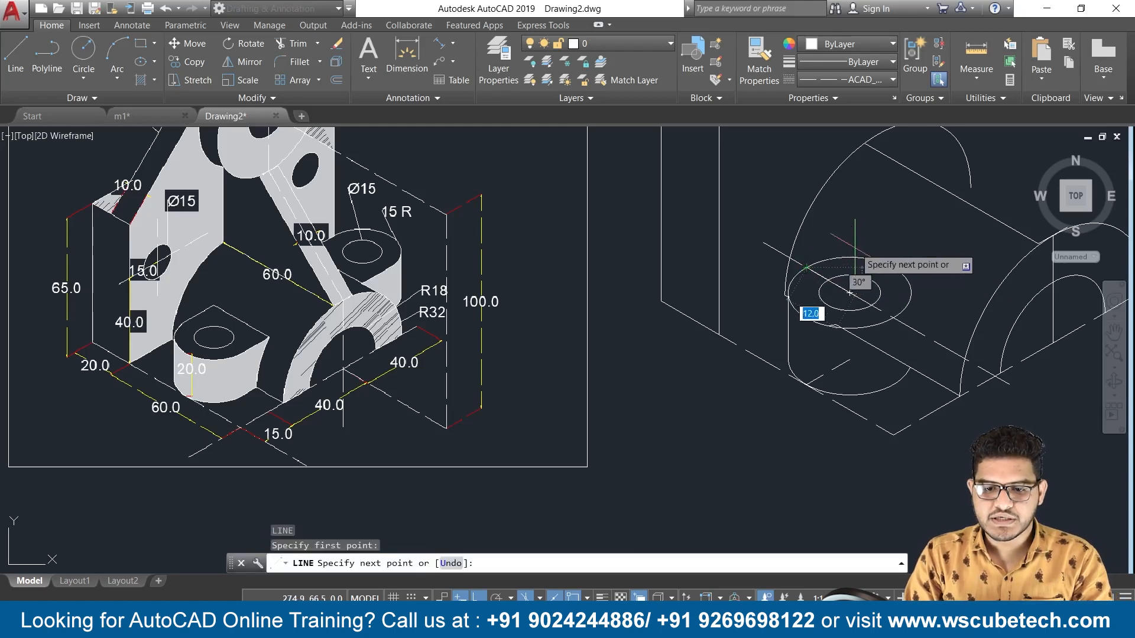
{"action": "key", "text": "F5"}
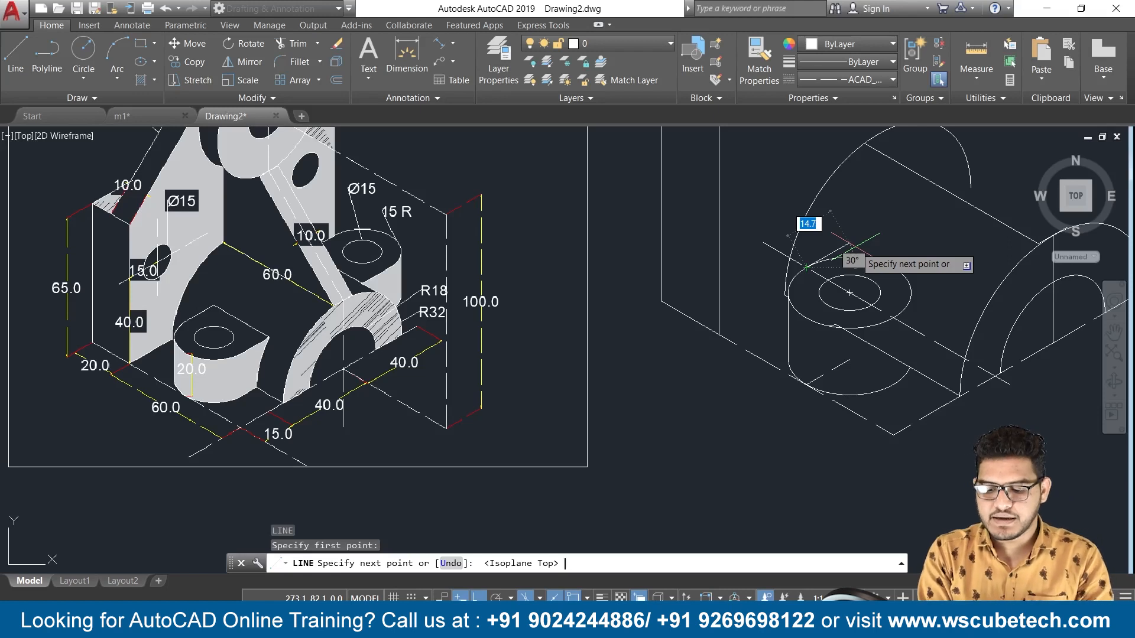
{"action": "type", "text": "15"}
{"action": "key", "text": "Return"}
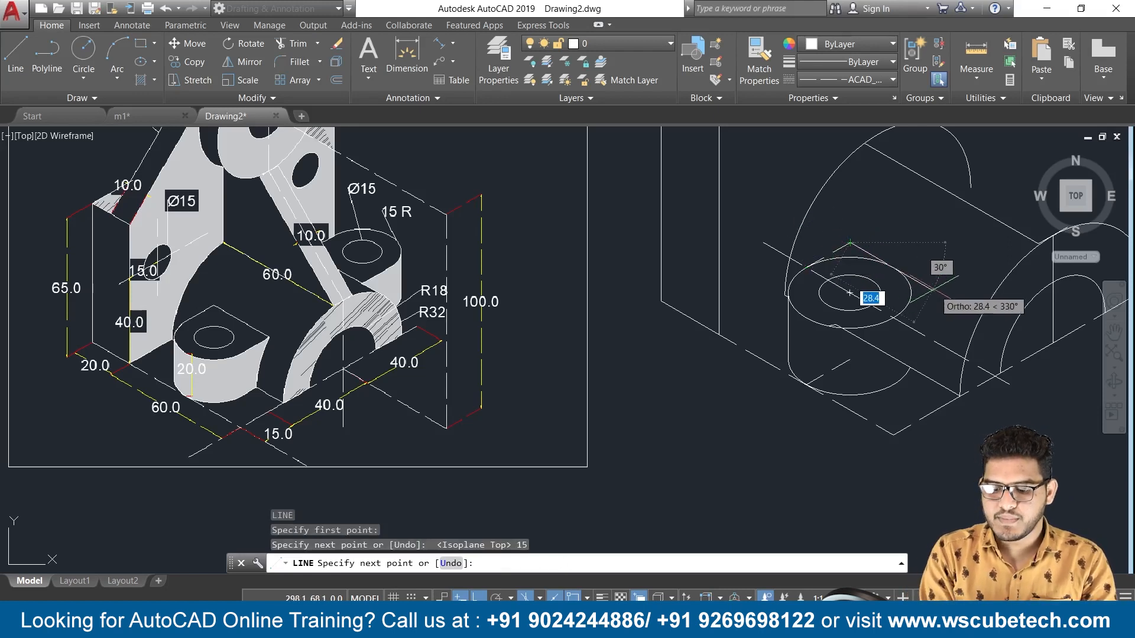
{"action": "type", "text": "15"}
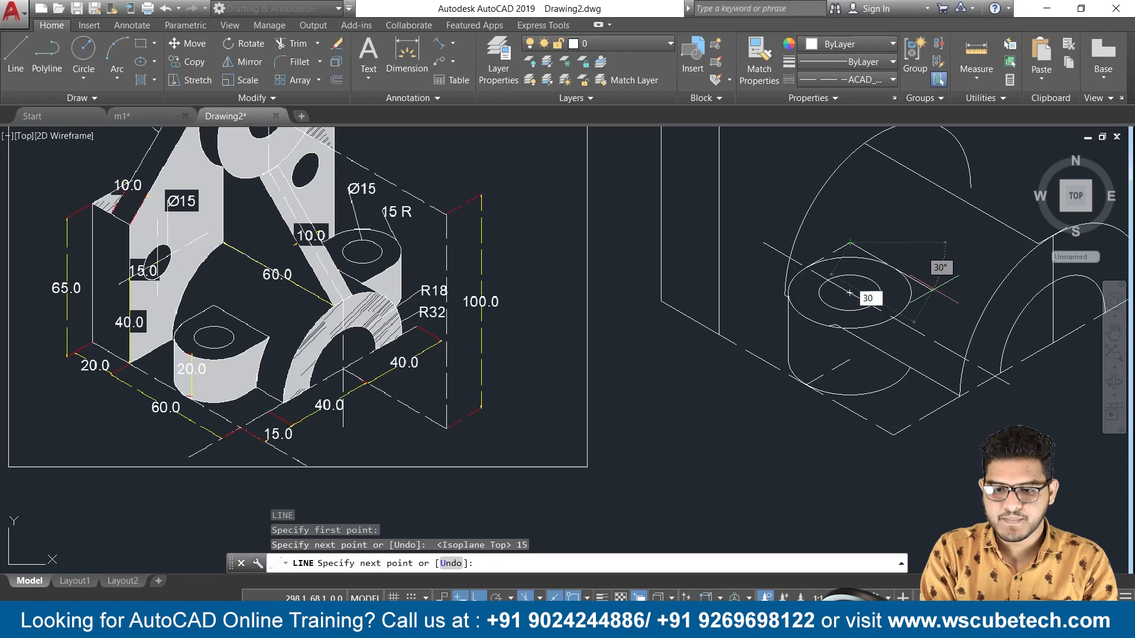
{"action": "key", "text": "Return"}
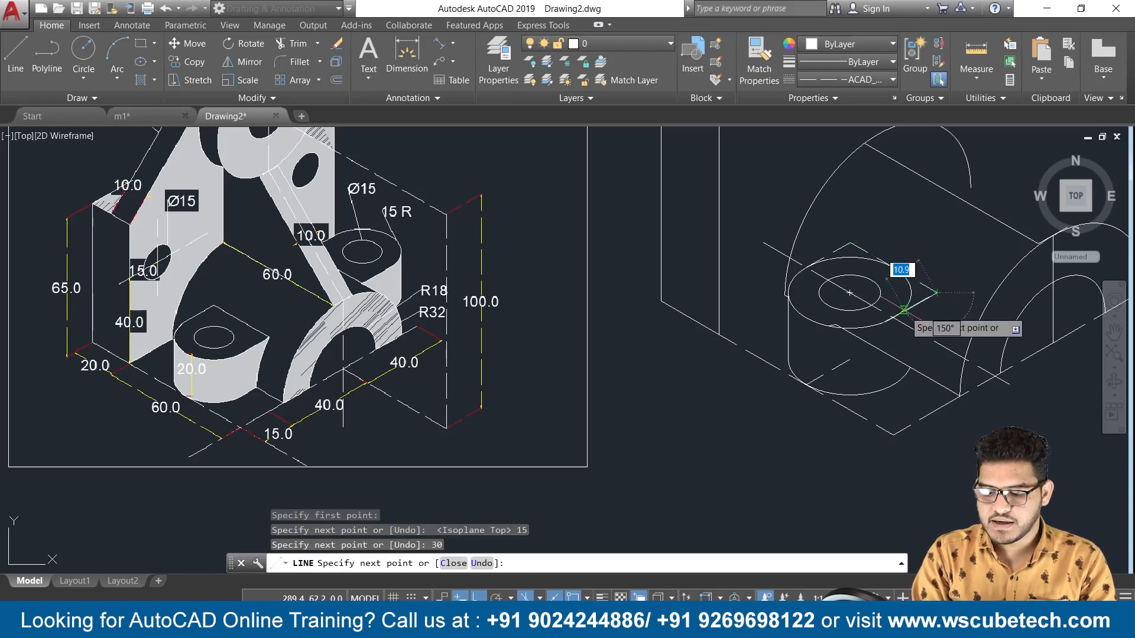
{"action": "type", "text": "15"}
{"action": "key", "text": "Return"}
{"action": "key", "text": "Return"}
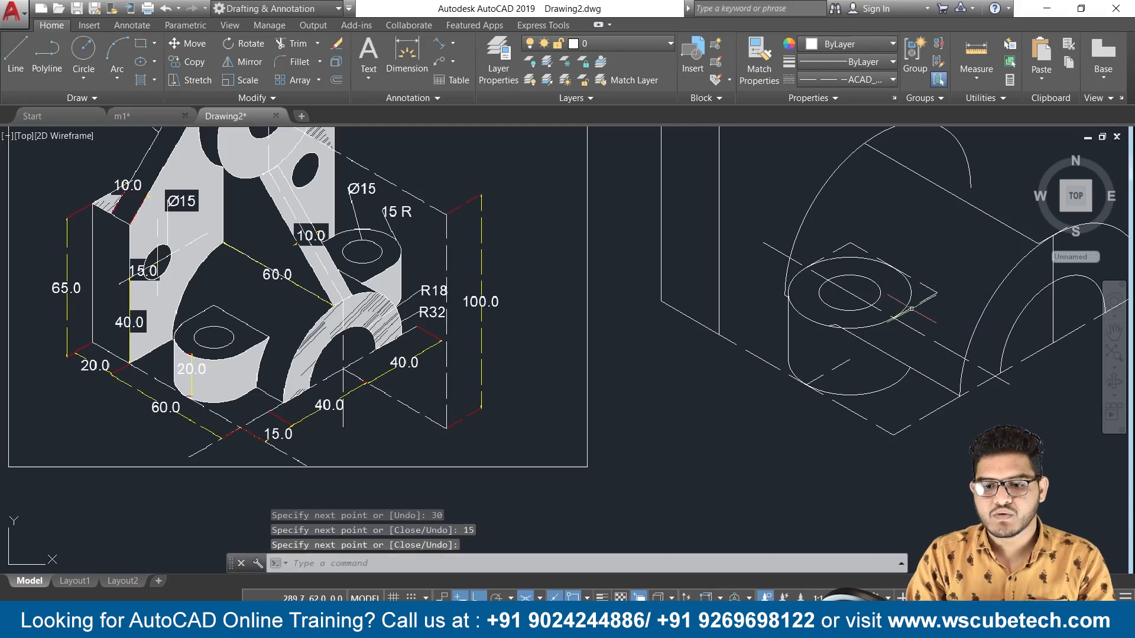
Step: Trim the upper arc of the lug's top outer isocircle inside the new squared corner nearest the upright plate
{"action": "type", "text": "tr"}
{"action": "key", "text": "Return"}
{"action": "scroll", "coordinate": [901, 291], "scroll_direction": "up", "scroll_amount": 2}
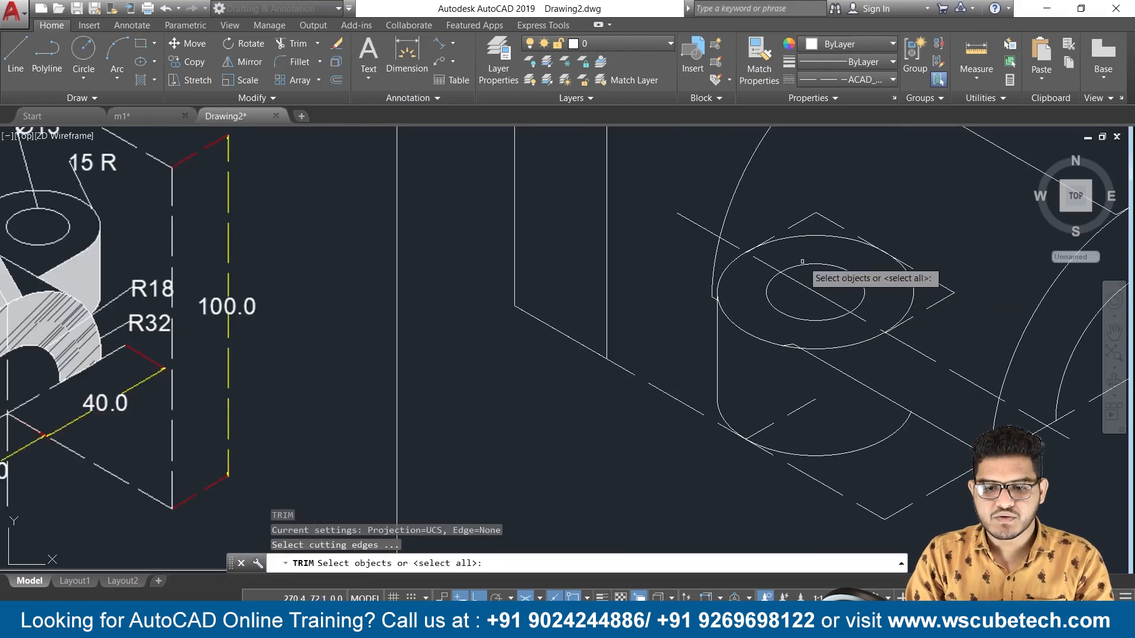
{"action": "key", "text": "Return"}
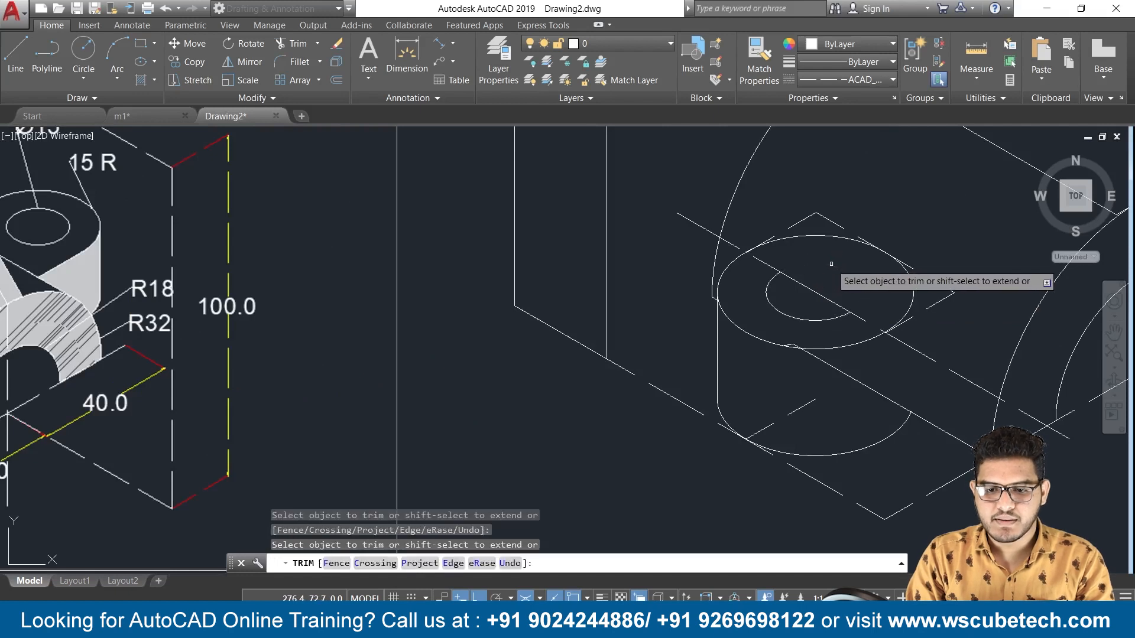
{"action": "key", "text": "ctrl+z"}
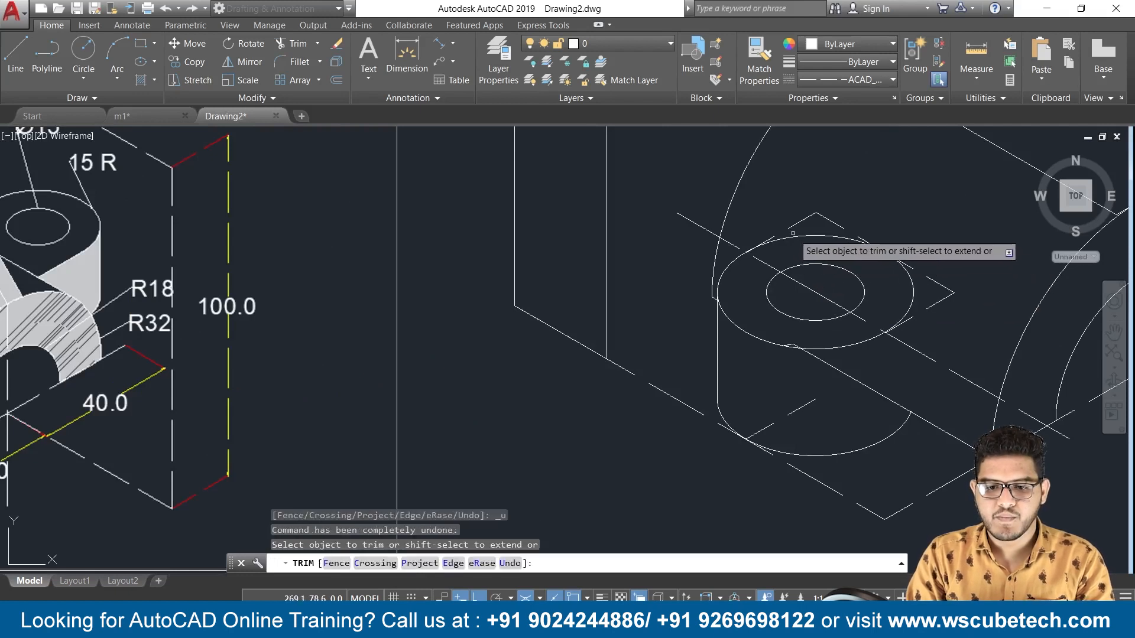
{"action": "left_click", "coordinate": [793, 237]}
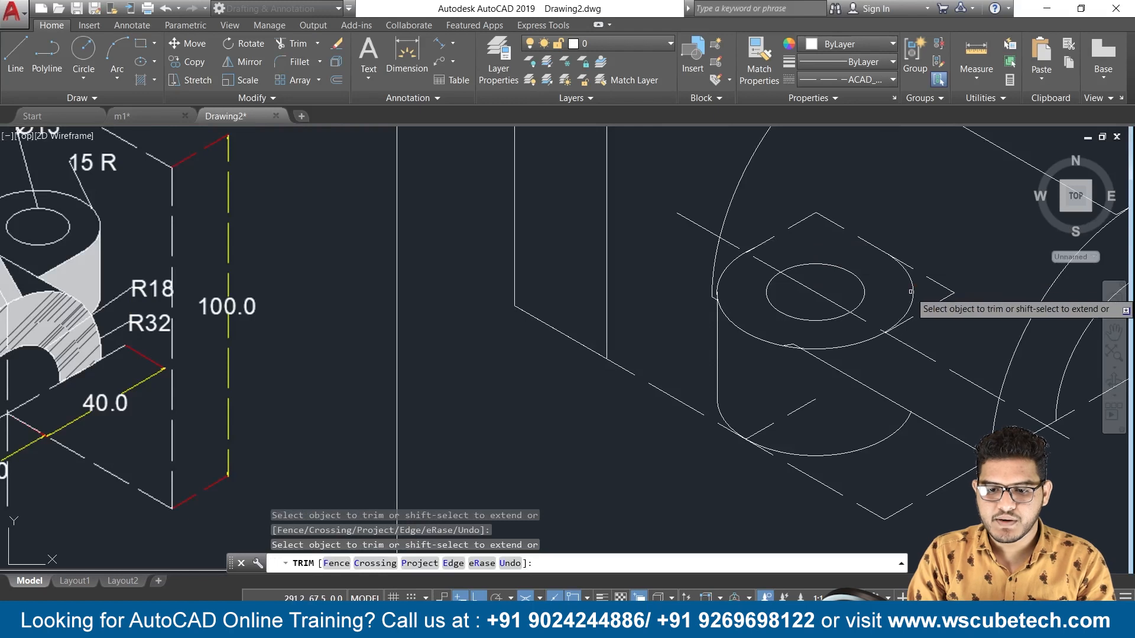
{"action": "left_click", "coordinate": [911, 291]}
{"action": "left_click", "coordinate": [912, 292]}
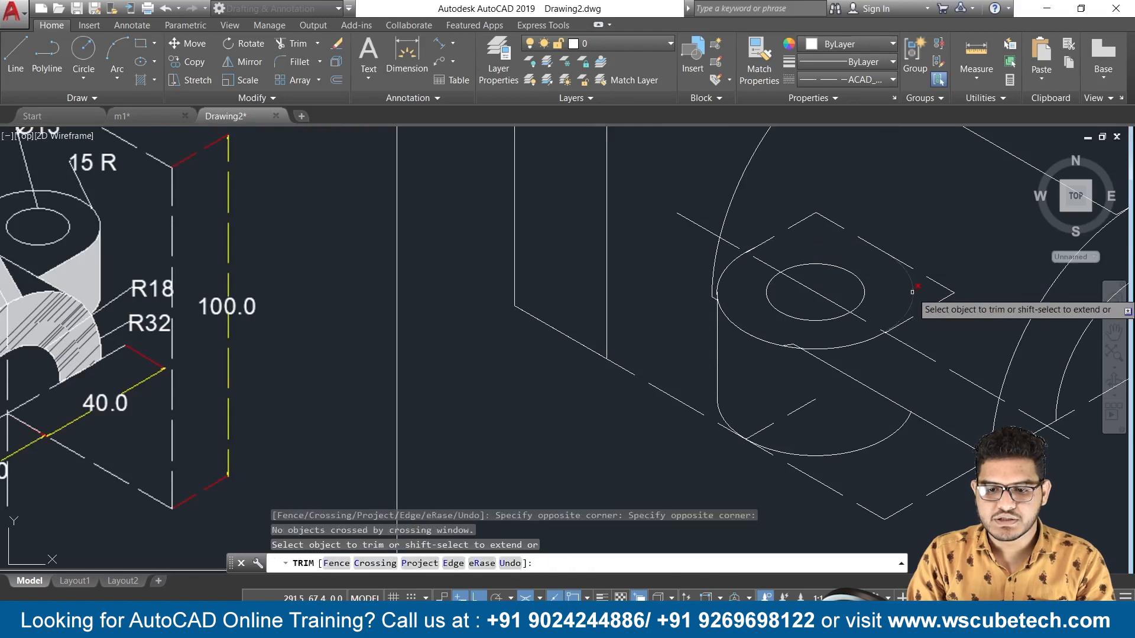
Step: Trim the remaining outer isocircle arc inside the lug's squared corner facing the front arch
{"action": "key", "text": "Return"}
{"action": "key", "text": "Return"}
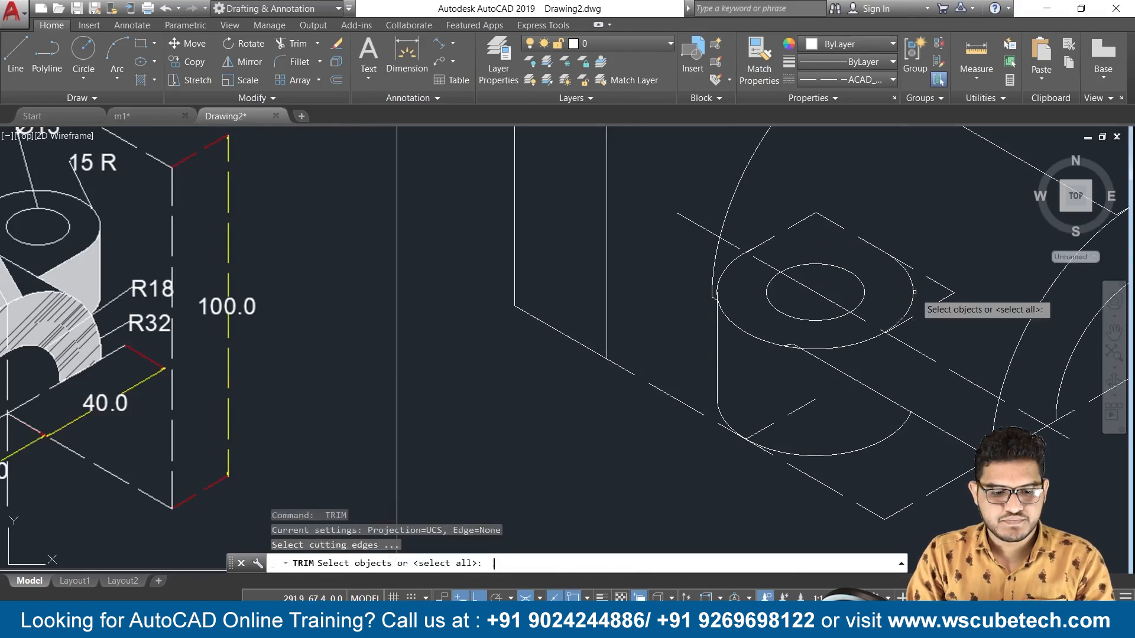
{"action": "key", "text": "Return"}
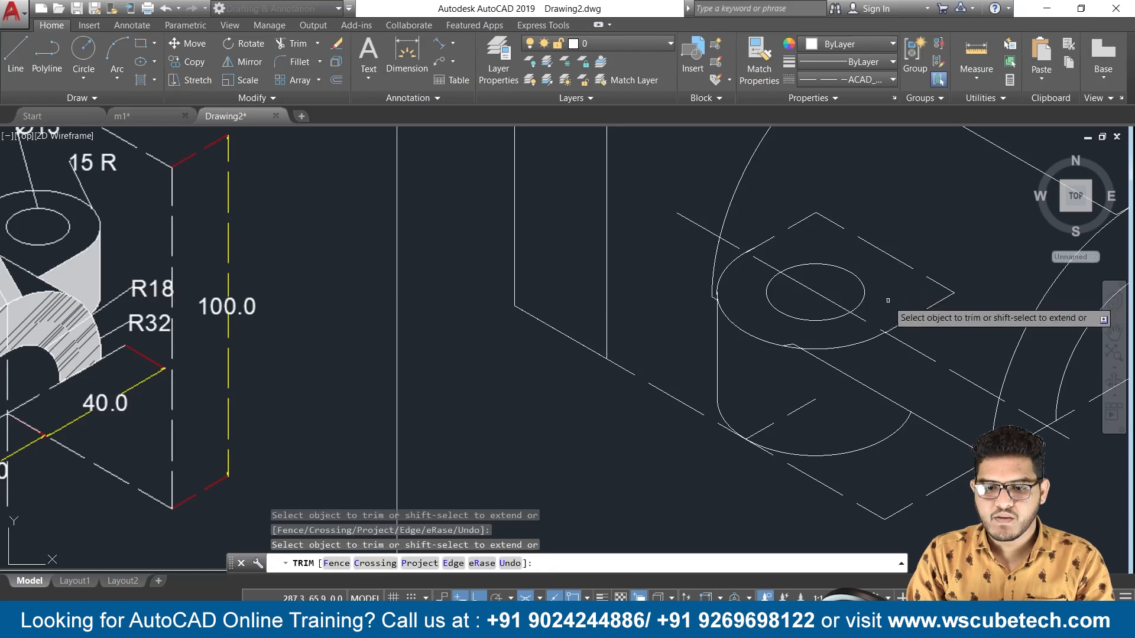
{"action": "scroll", "coordinate": [855, 303], "scroll_direction": "down", "scroll_amount": 4}
{"action": "scroll", "coordinate": [922, 269], "scroll_direction": "up", "scroll_amount": 4}
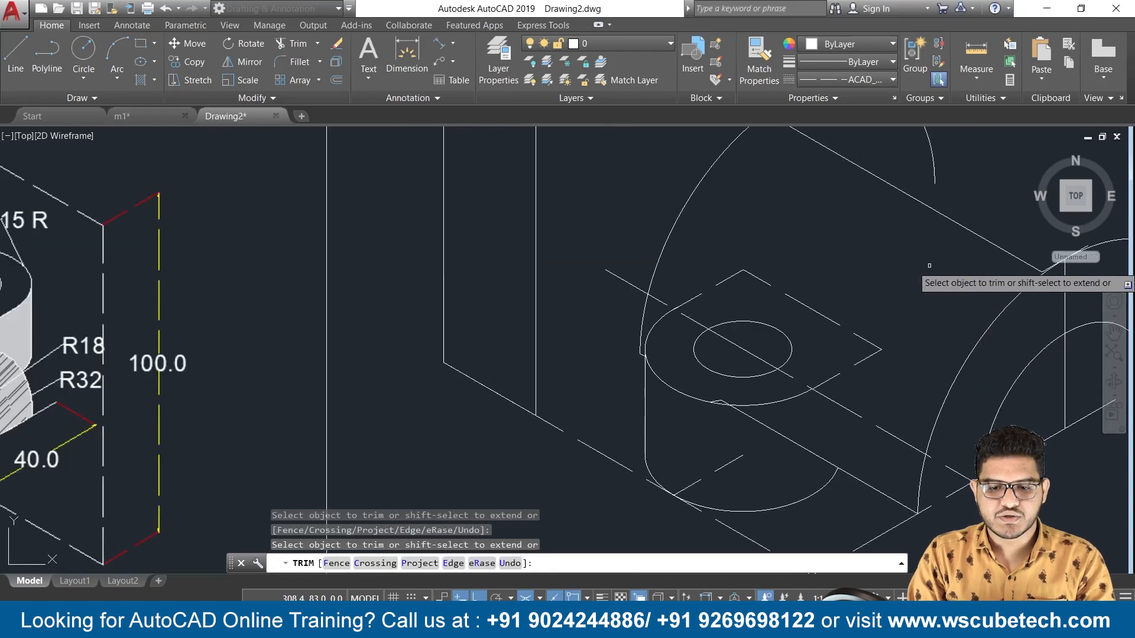
{"action": "key", "text": "Escape"}
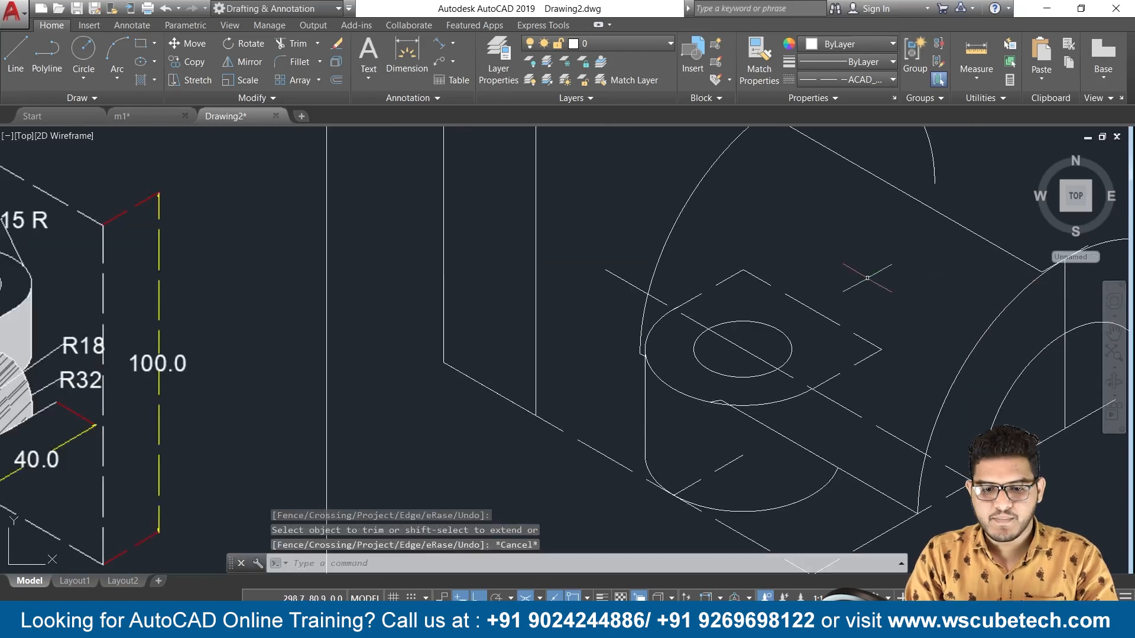
Step: Change the linetype of the three straight lines on the lug's squared side to ByLayer
{"action": "left_click", "coordinate": [813, 309]}
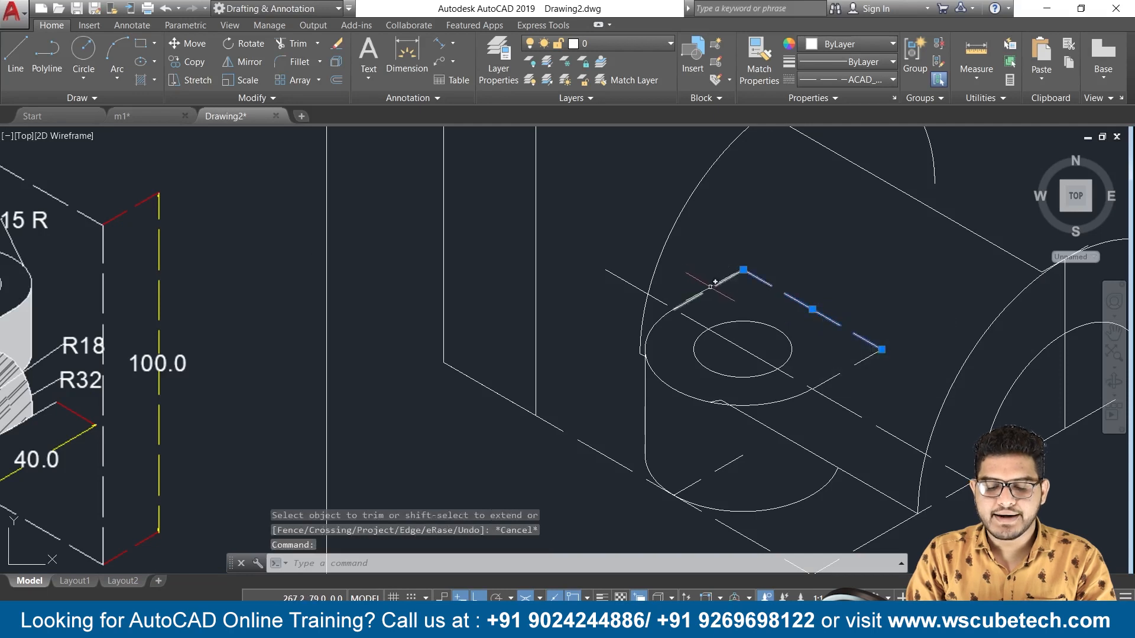
{"action": "left_click", "coordinate": [834, 80]}
{"action": "left_click", "coordinate": [835, 98]}
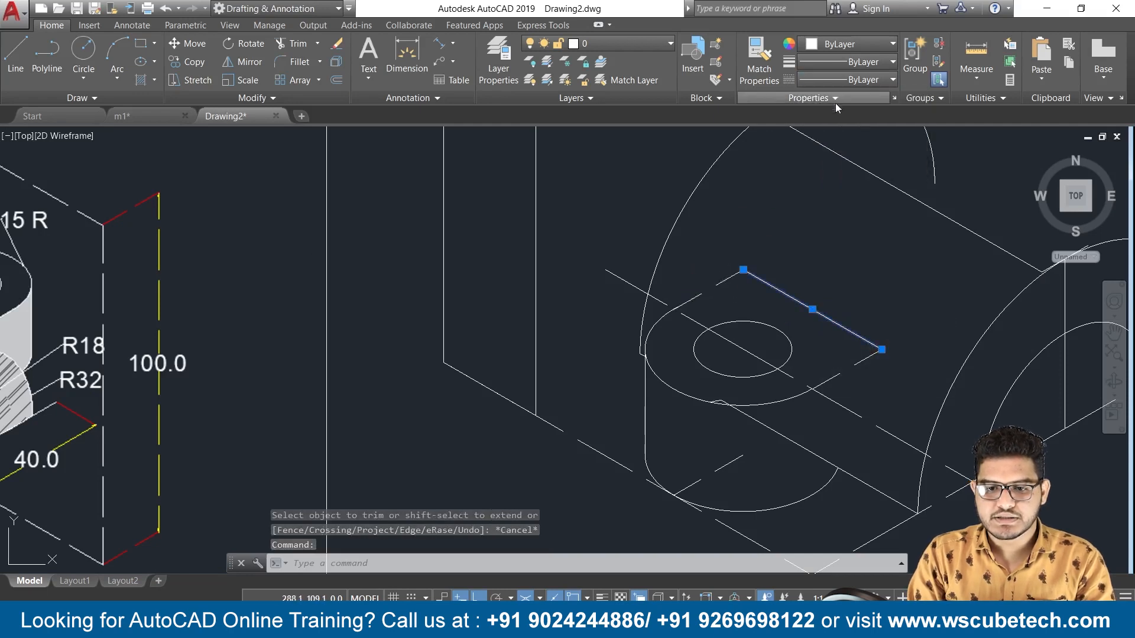
{"action": "left_click", "coordinate": [726, 280]}
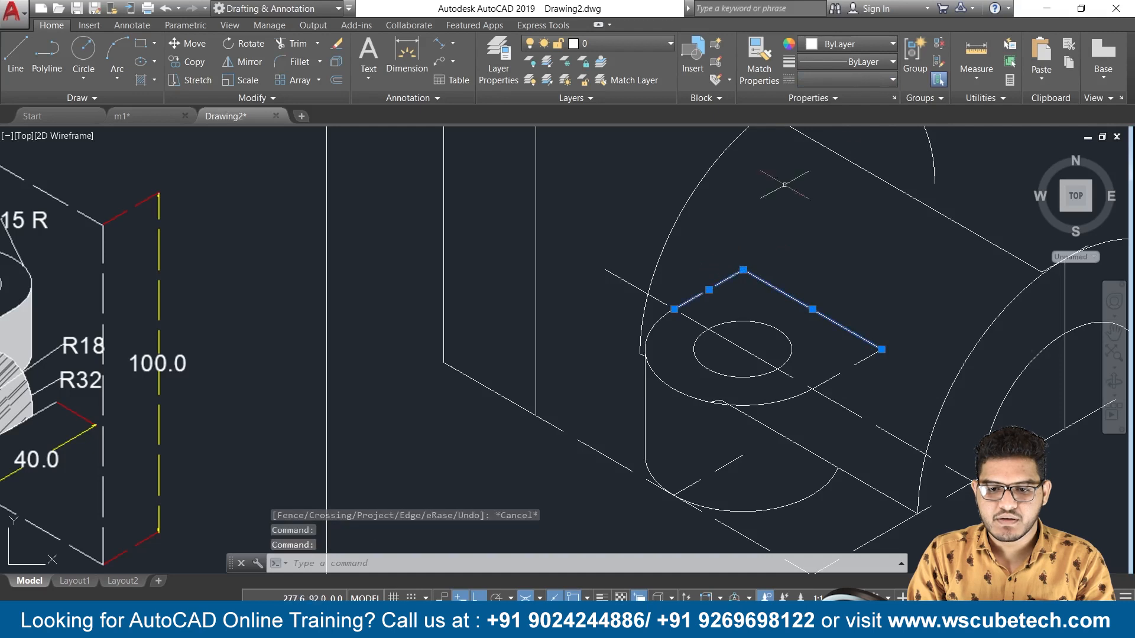
{"action": "left_click", "coordinate": [840, 77]}
{"action": "left_click", "coordinate": [839, 98]}
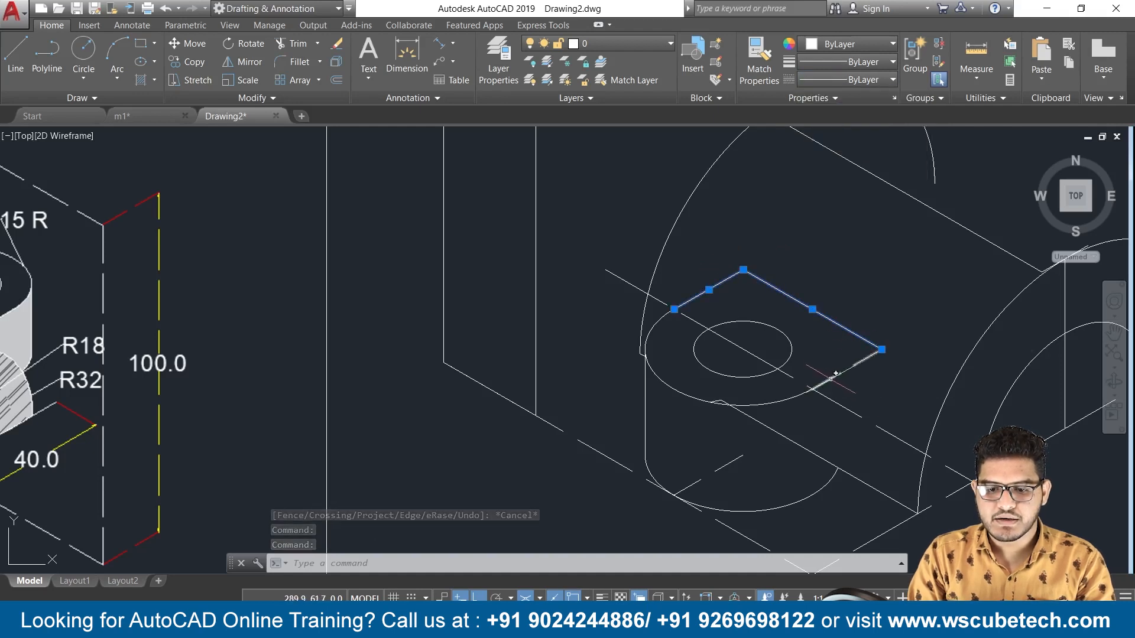
{"action": "left_click", "coordinate": [836, 375]}
{"action": "left_click", "coordinate": [828, 79]}
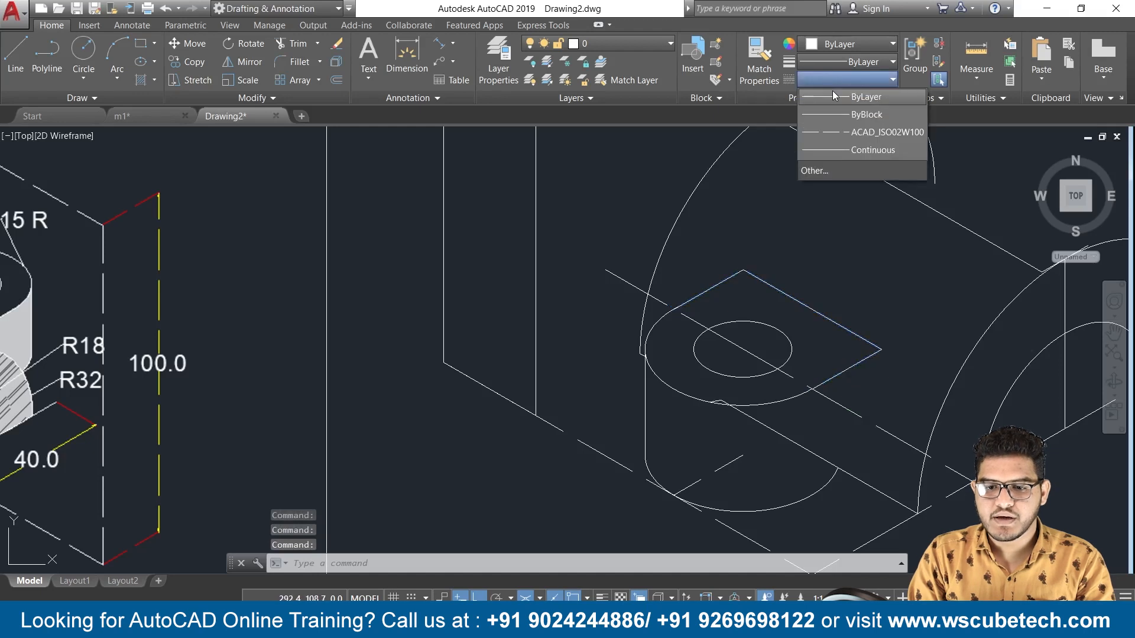
{"action": "left_click", "coordinate": [834, 96]}
{"action": "key", "text": "Escape"}
{"action": "scroll", "coordinate": [884, 259], "scroll_direction": "down", "scroll_amount": 3}
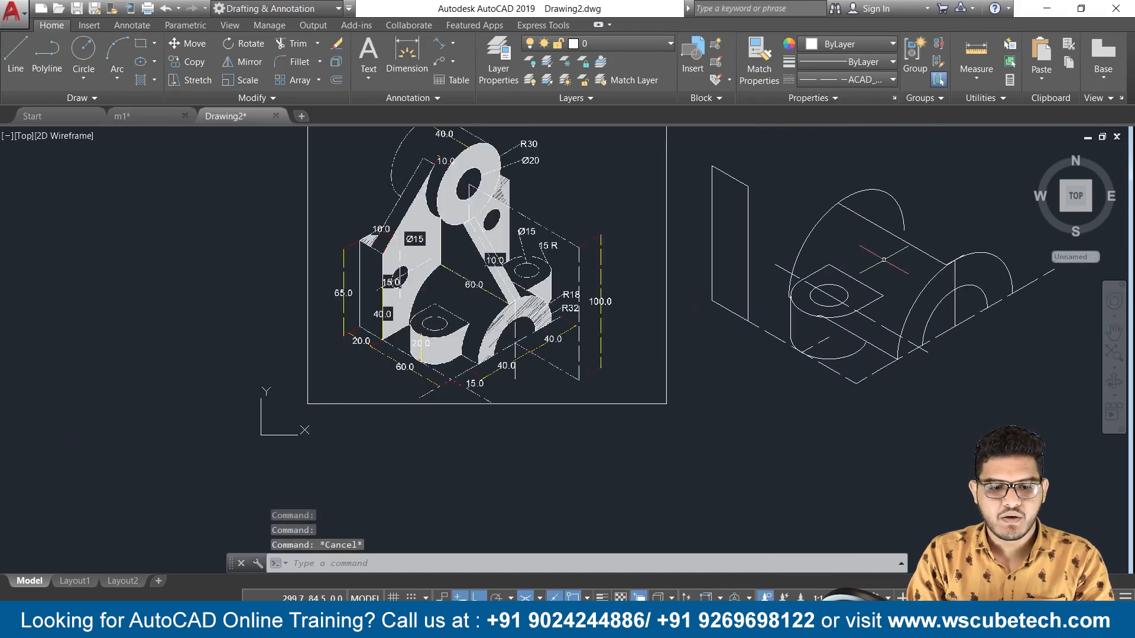
{"action": "scroll", "coordinate": [884, 260], "scroll_direction": "up", "scroll_amount": 2}
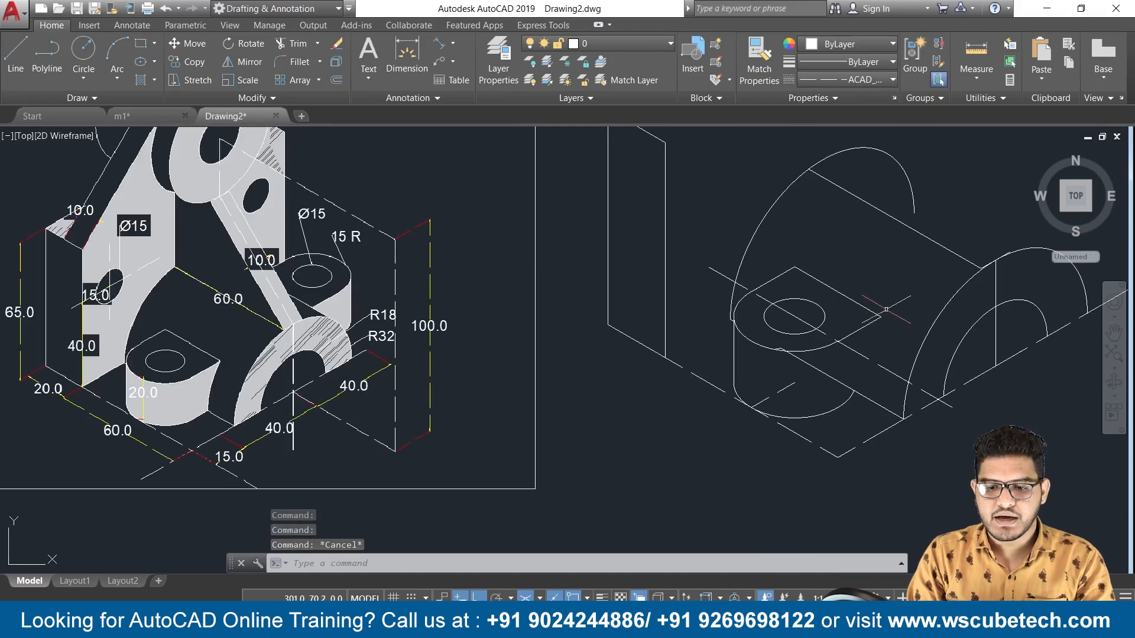
{"action": "type", "text": "co"}
{"action": "key", "text": "Return"}
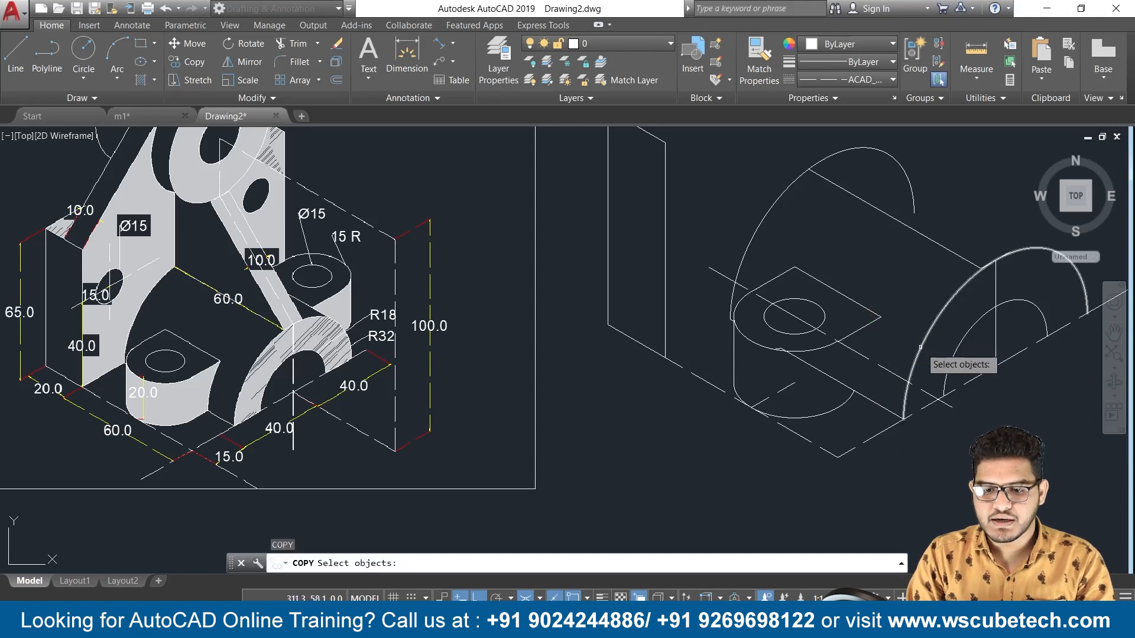
{"action": "left_click", "coordinate": [923, 344]}
{"action": "key", "text": "Return"}
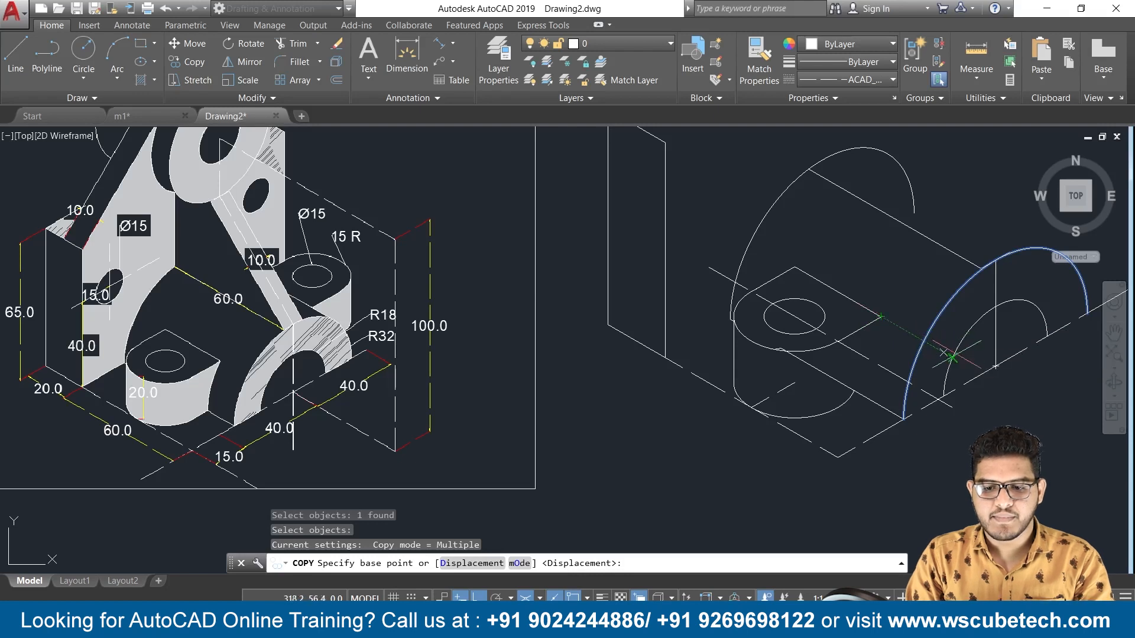
{"action": "key", "text": "Escape"}
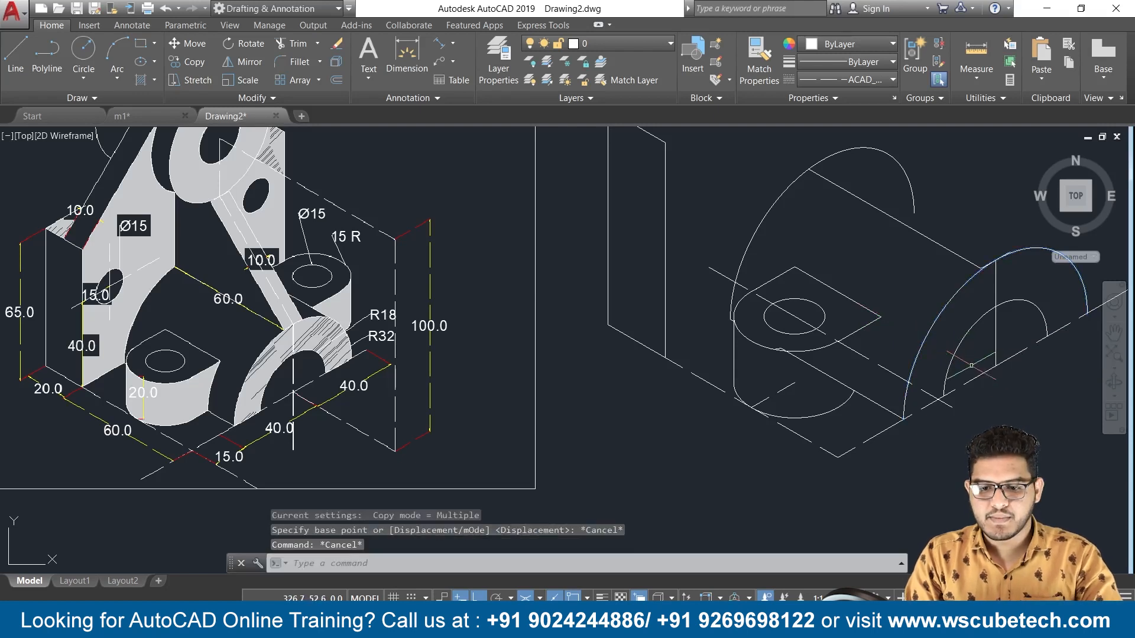
Step: Draw a dashed construction line at 330° from the lug's squared corner nearest the front arch, ending beyond the outer arch arc
{"action": "key", "text": "l"}
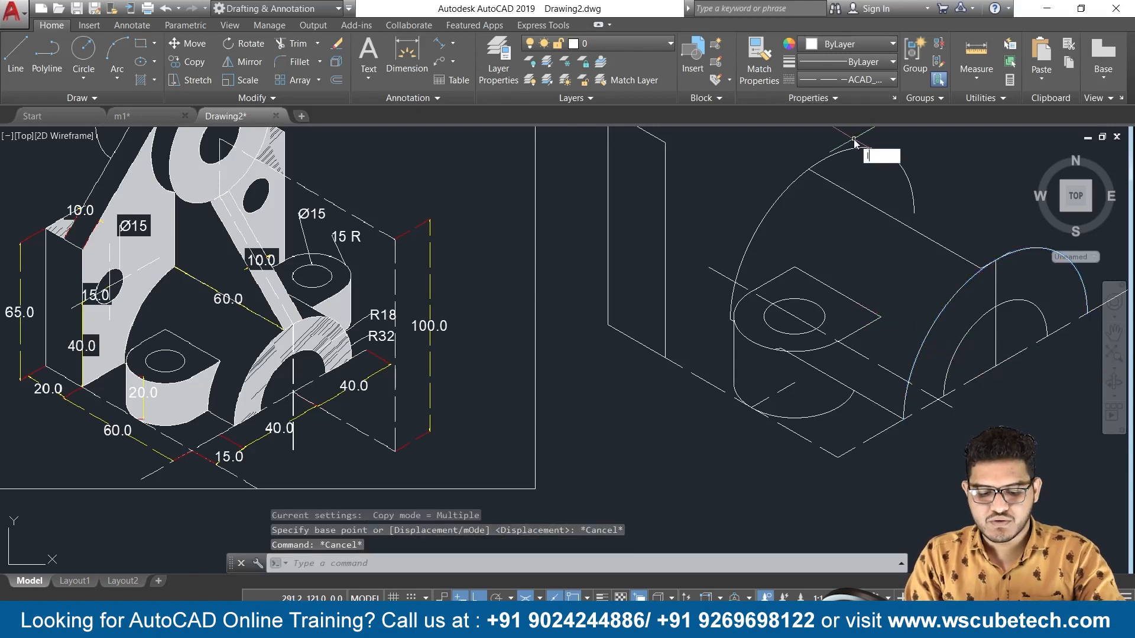
{"action": "key", "text": "Return"}
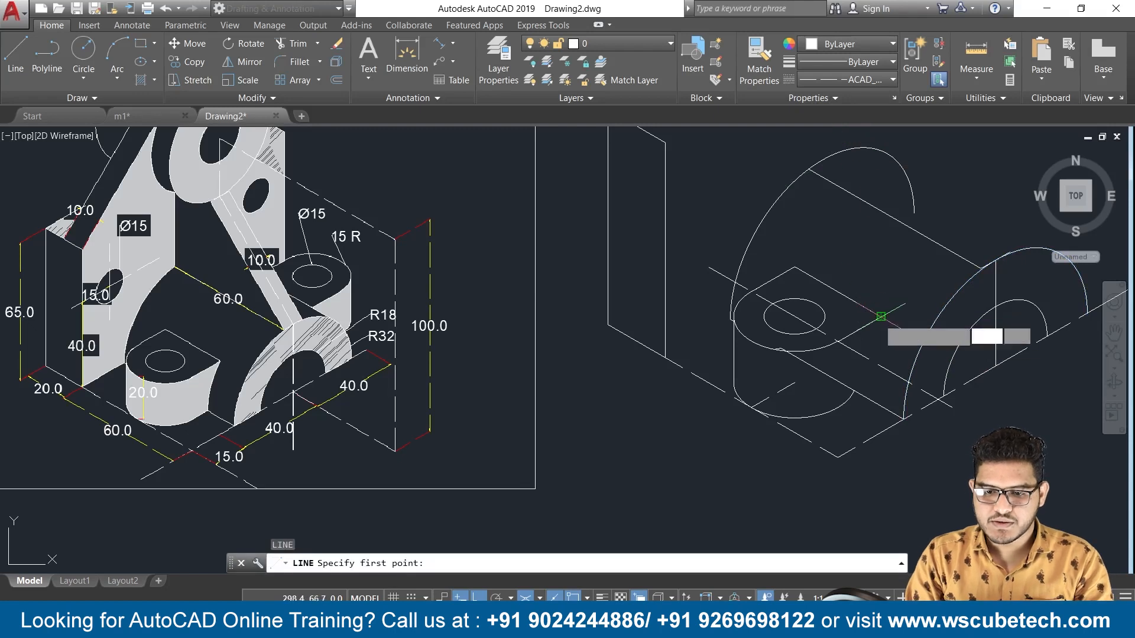
{"action": "left_click", "coordinate": [881, 317]}
{"action": "left_click", "coordinate": [926, 387]}
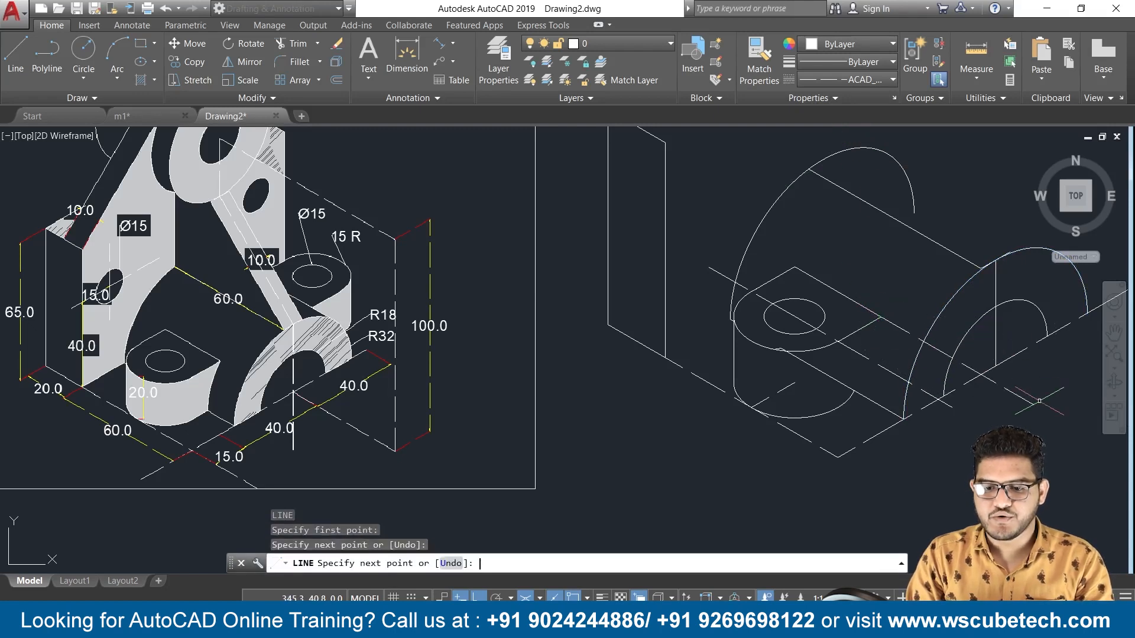
{"action": "key", "text": "Return"}
{"action": "type", "text": "co"}
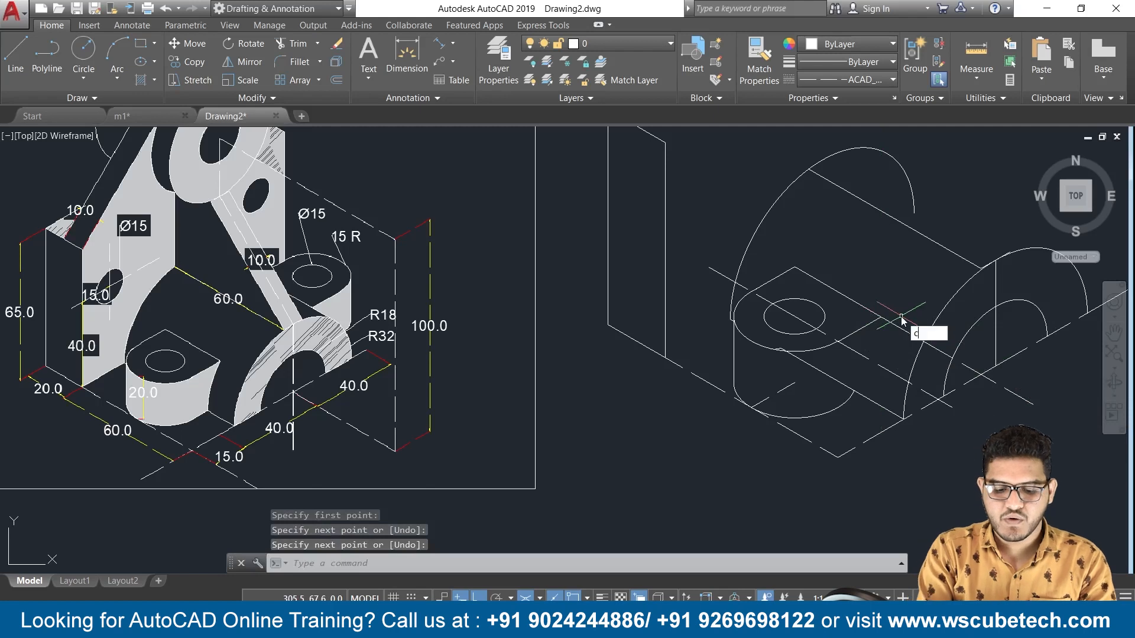
{"action": "key", "text": "Return"}
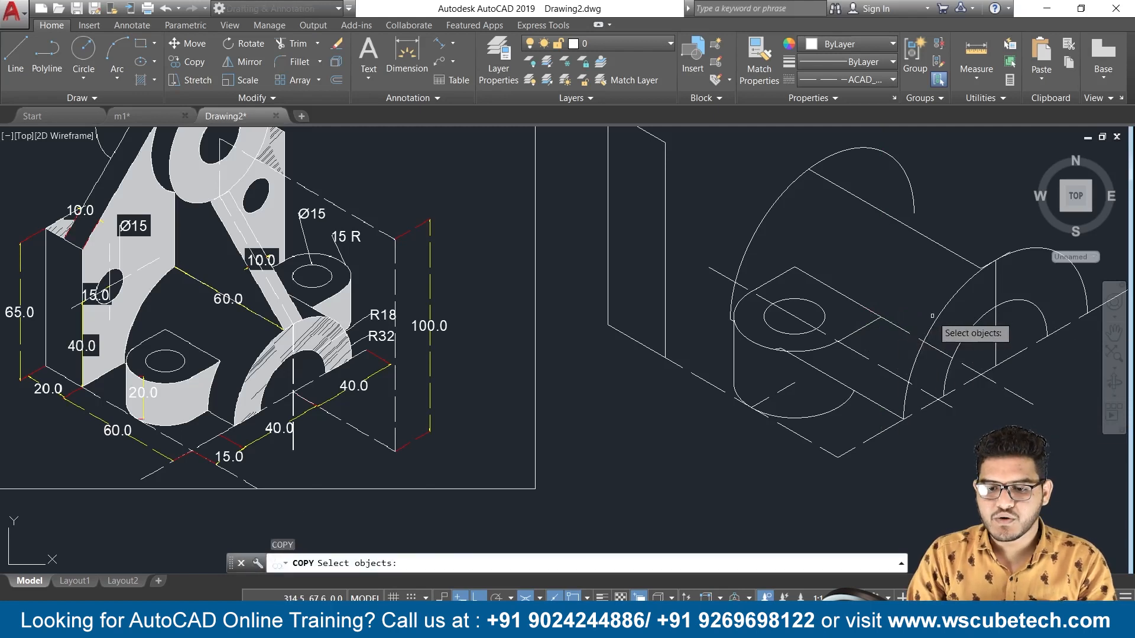
{"action": "left_click", "coordinate": [921, 348]}
{"action": "key", "text": "Return"}
{"action": "left_click", "coordinate": [924, 344]}
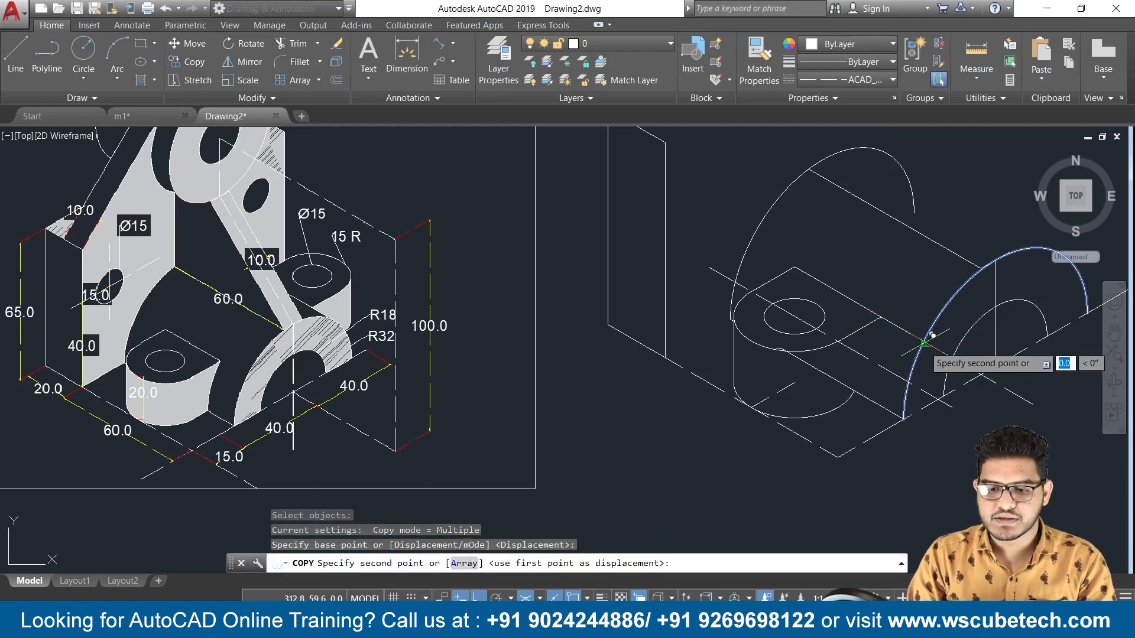
{"action": "scroll", "coordinate": [903, 322], "scroll_direction": "up", "scroll_amount": 4}
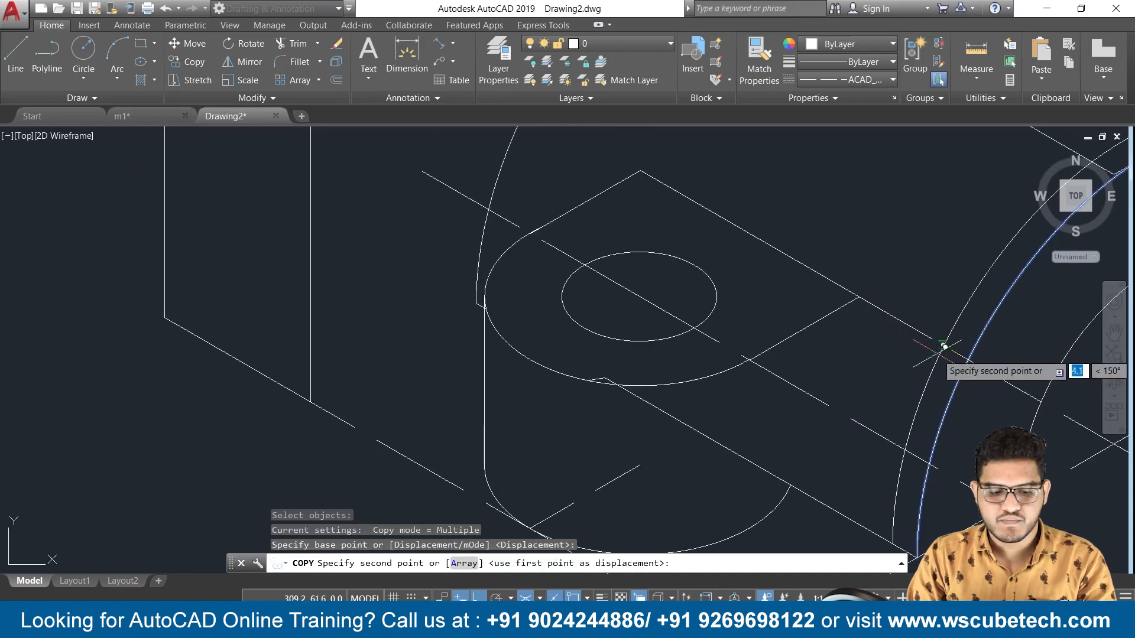
{"action": "key", "text": "Escape"}
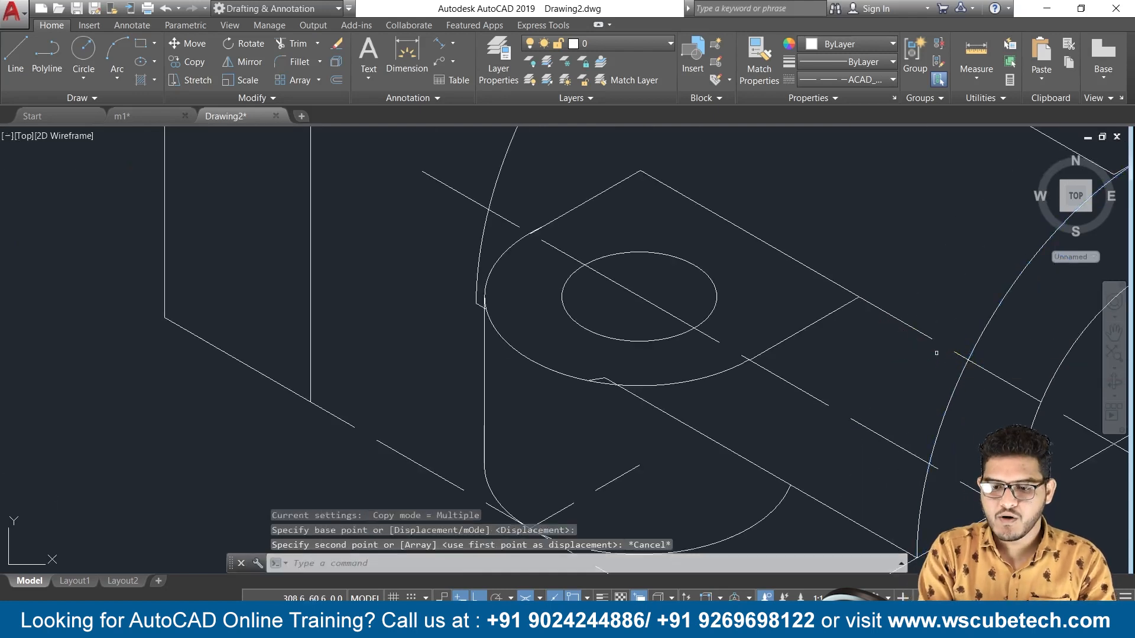
Step: Copy the front arch's outer arc back along the dashed 330° line from its intersection to the lug's squared corner
{"action": "key", "text": "Return"}
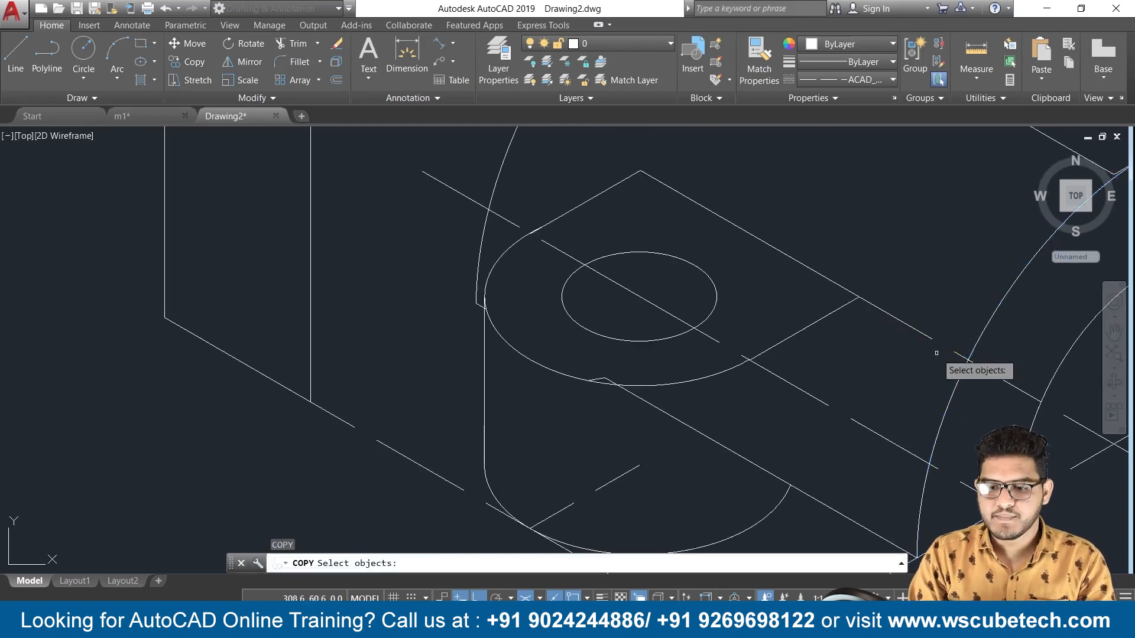
{"action": "left_click", "coordinate": [982, 332]}
{"action": "key", "text": "Return"}
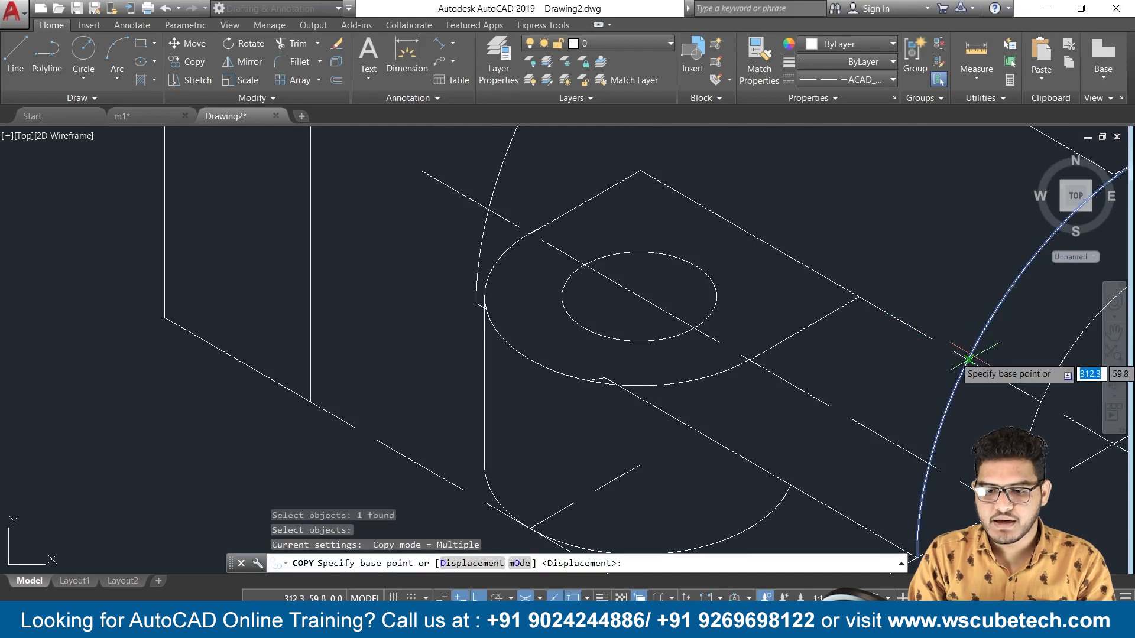
{"action": "scroll", "coordinate": [972, 384], "scroll_direction": "up", "scroll_amount": 3}
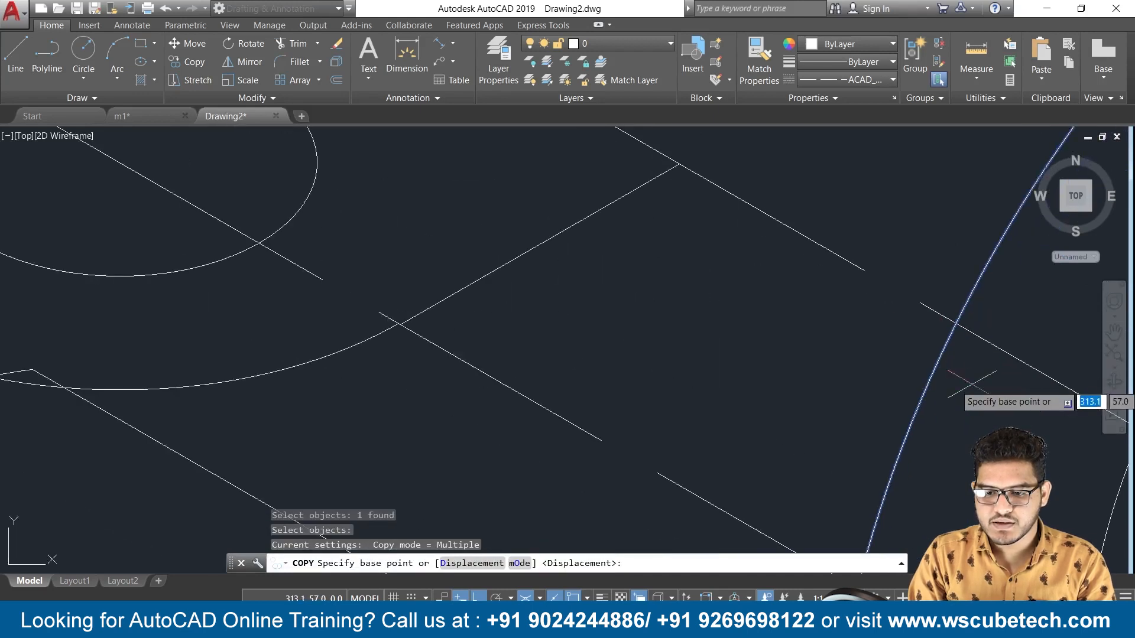
{"action": "left_click", "coordinate": [956, 323]}
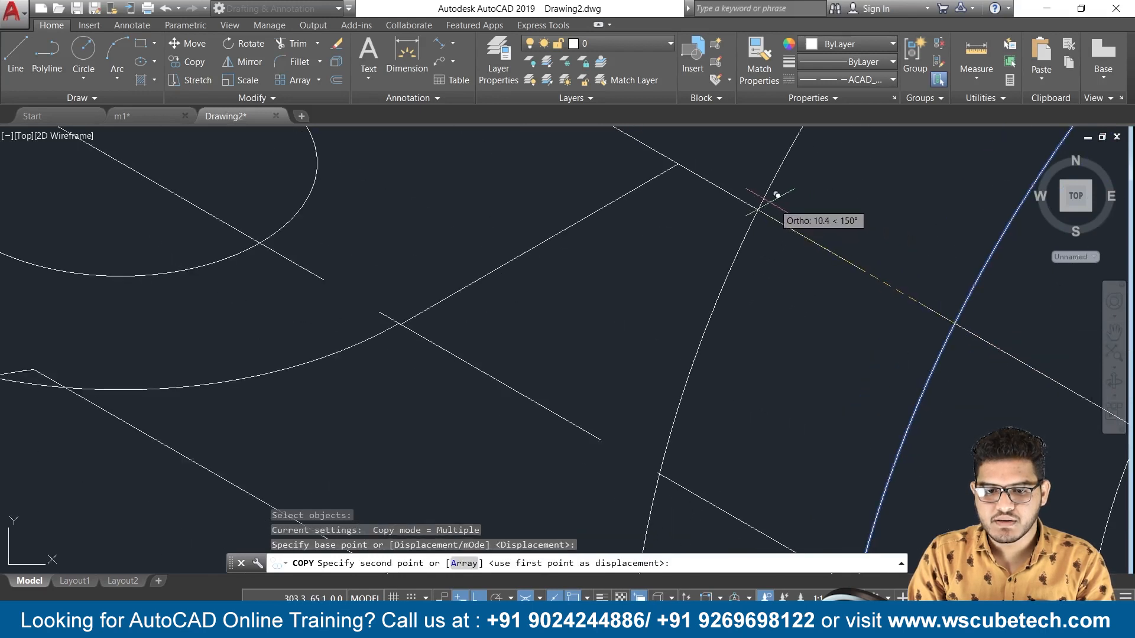
{"action": "left_click", "coordinate": [685, 156]}
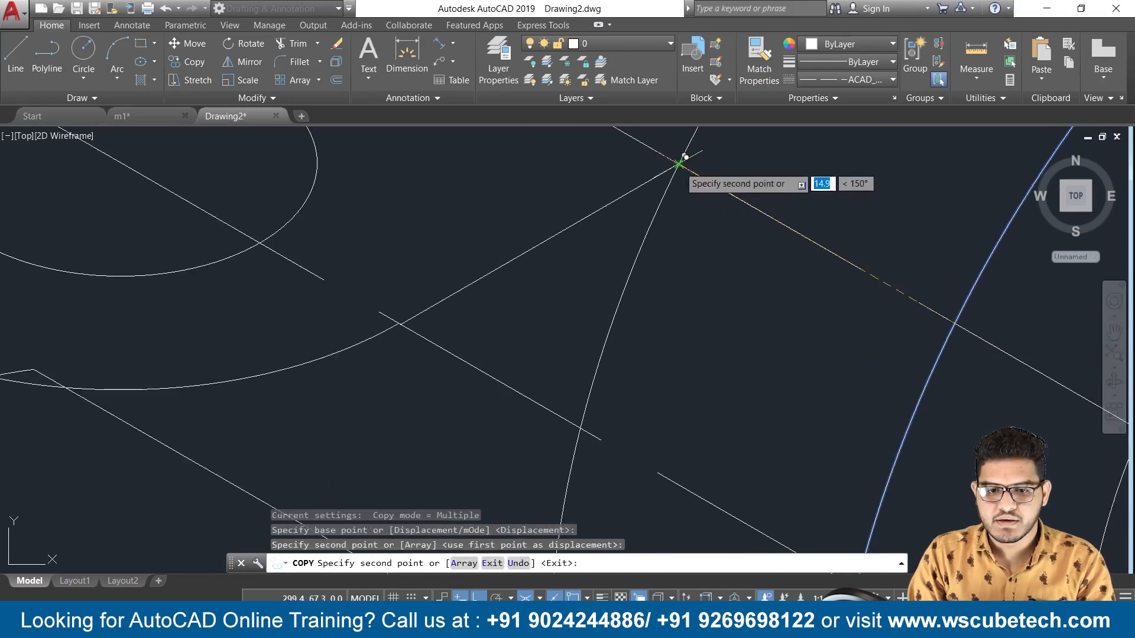
{"action": "key", "text": "Return"}
{"action": "scroll", "coordinate": [684, 157], "scroll_direction": "down", "scroll_amount": 5}
{"action": "mouse_move", "coordinate": [686, 160]}
{"action": "middle_mouse_down"}
{"action": "mouse_move", "coordinate": [702, 238]}
{"action": "mouse_move", "coordinate": [846, 315]}
{"action": "middle_mouse_up"}
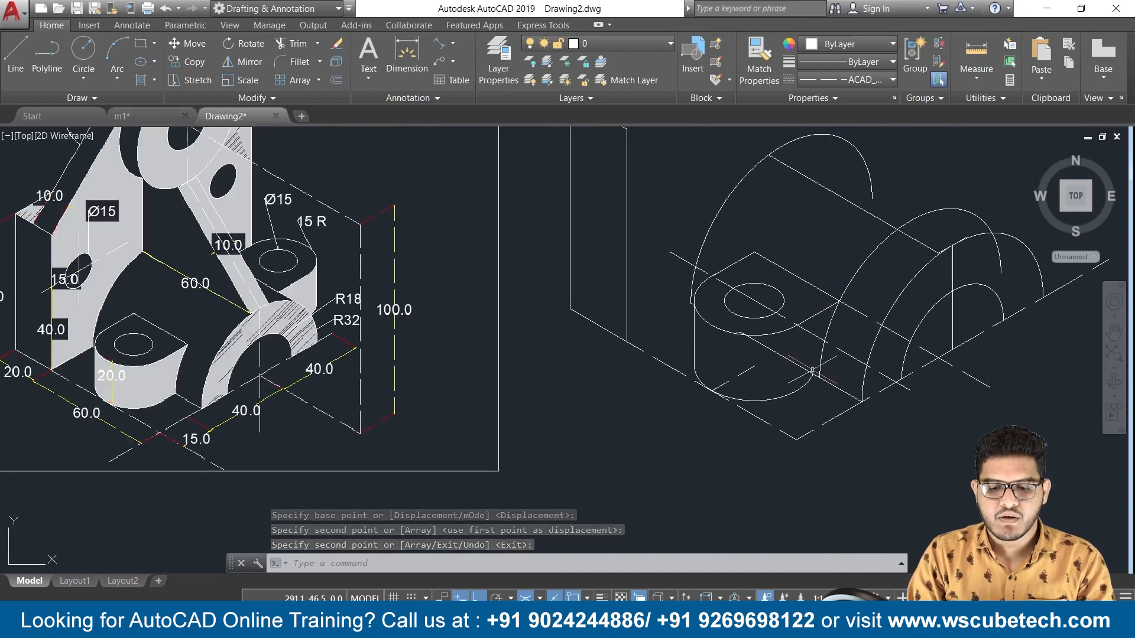
{"action": "left_click", "coordinate": [790, 392]}
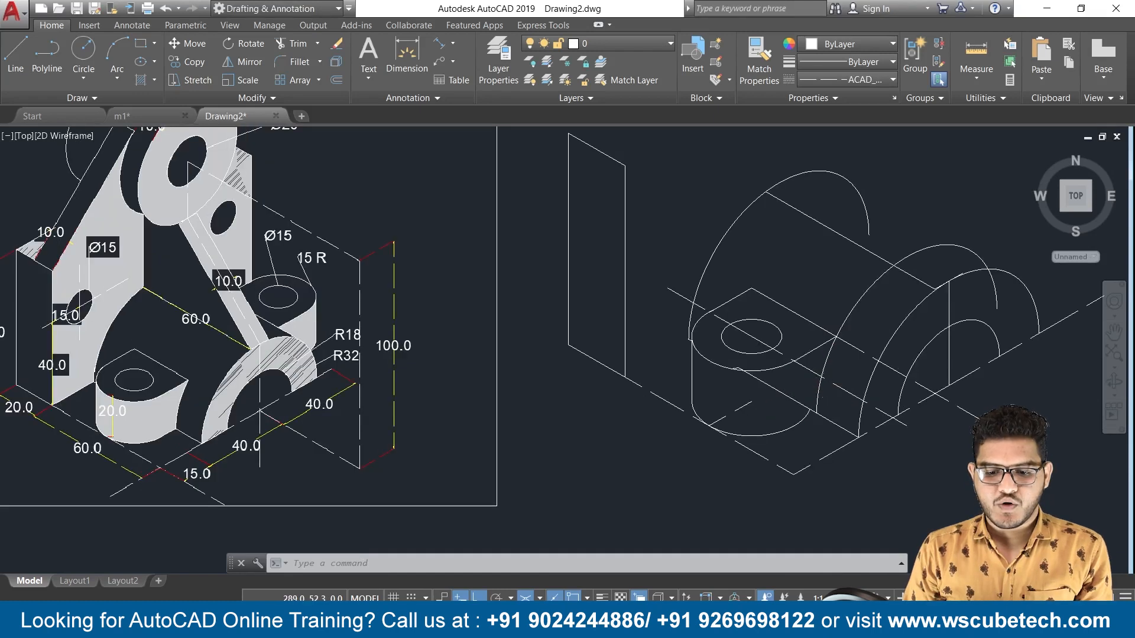
Step: Switch to the right isoplane and draw a vertical line down from where the lug's straight edge meets its curve, past the lower arc
{"action": "scroll", "coordinate": [802, 385], "scroll_direction": "up", "scroll_amount": 2}
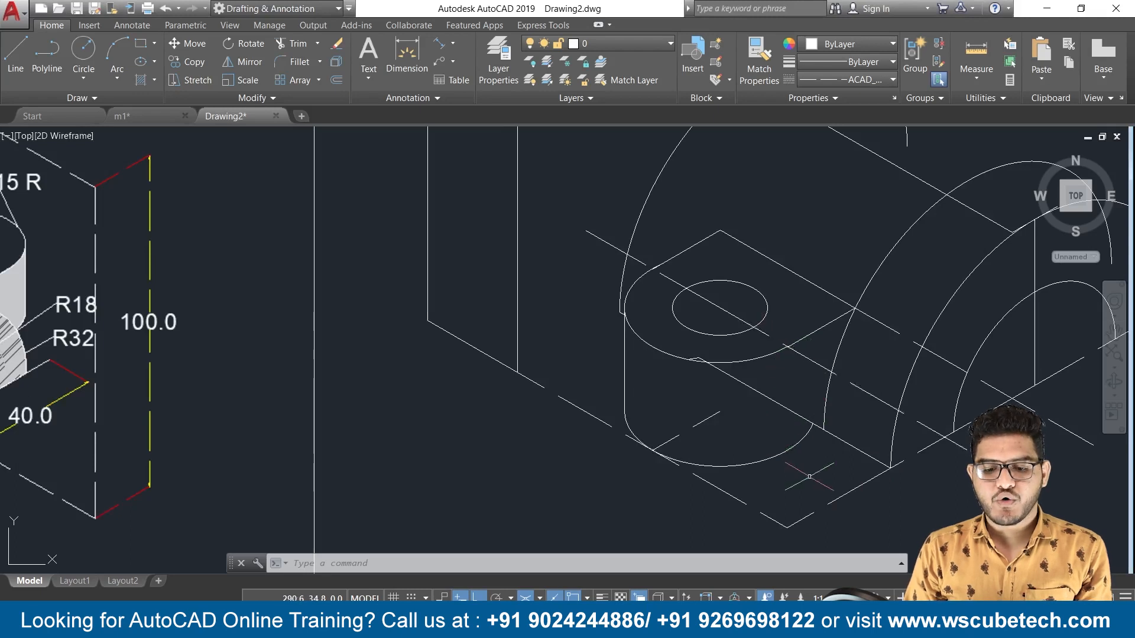
{"action": "type", "text": "l"}
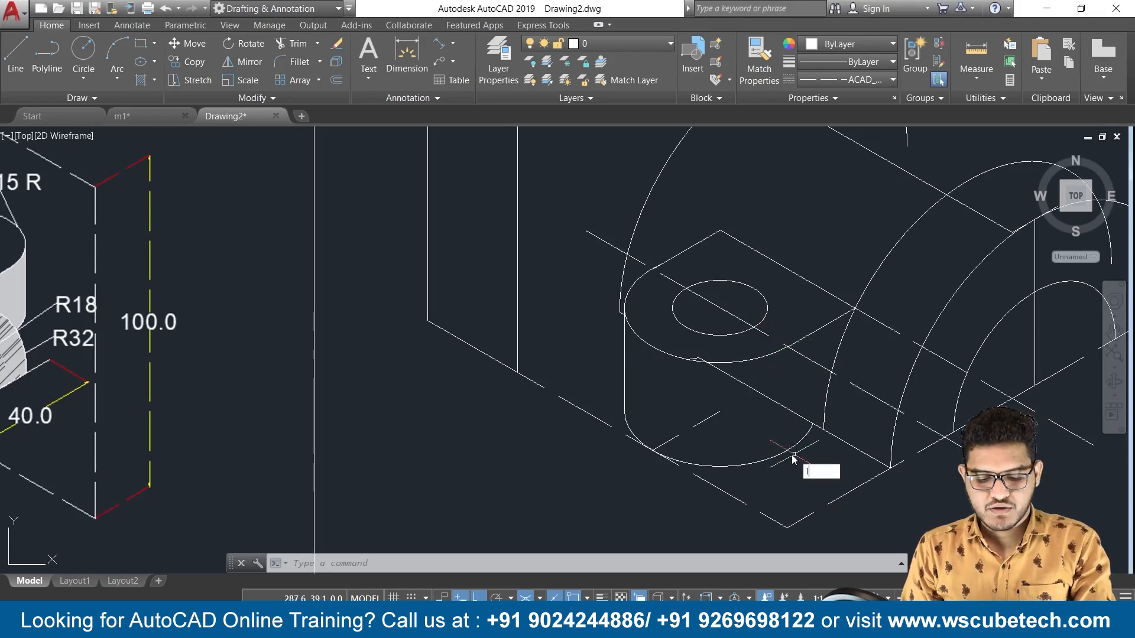
{"action": "key", "text": "Return"}
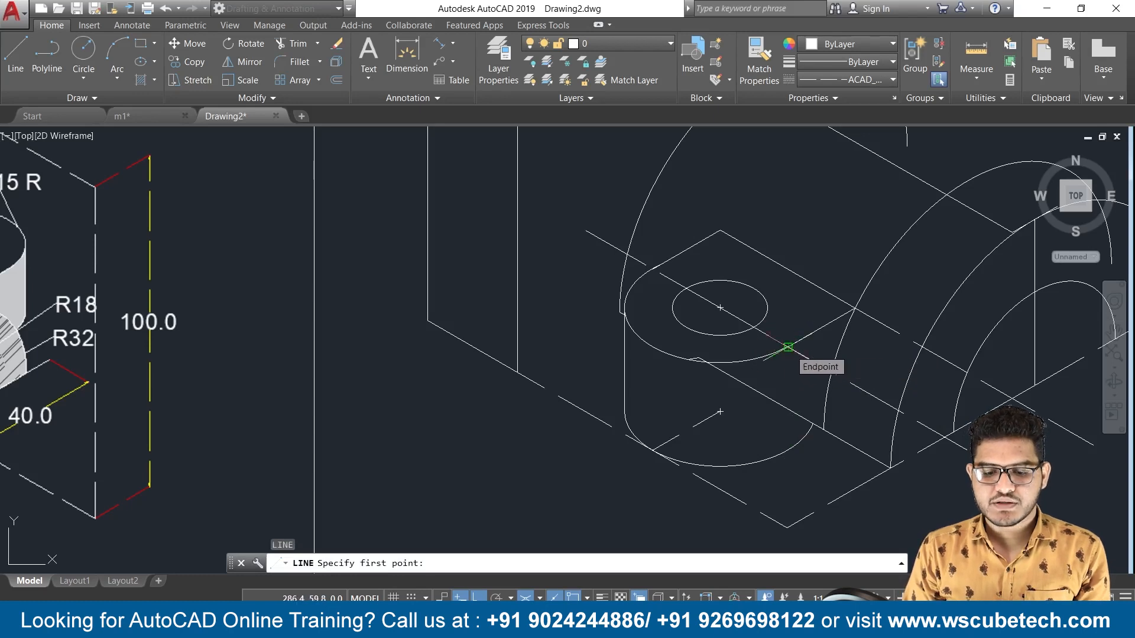
{"action": "left_click", "coordinate": [788, 347]}
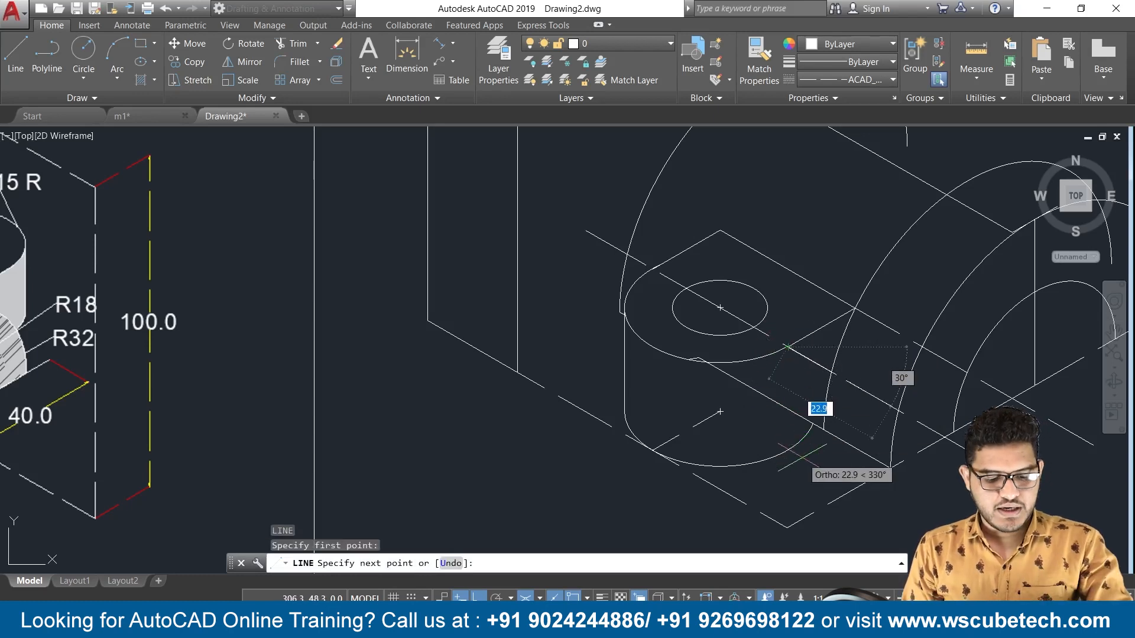
{"action": "key", "text": "F5"}
{"action": "left_click", "coordinate": [797, 479]}
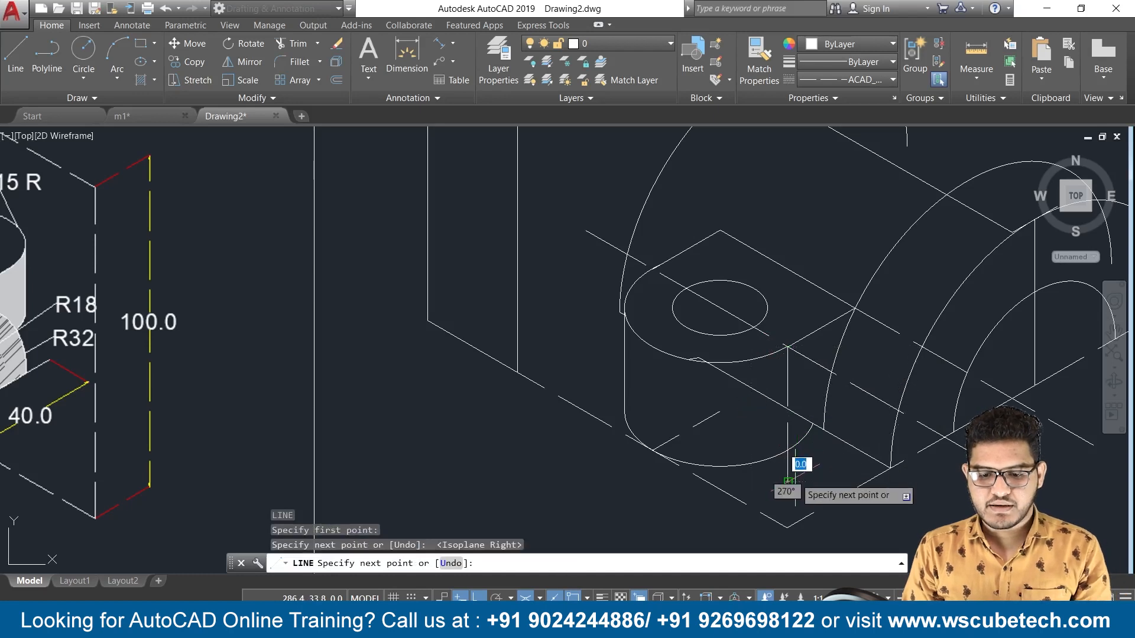
{"action": "key", "text": "Return"}
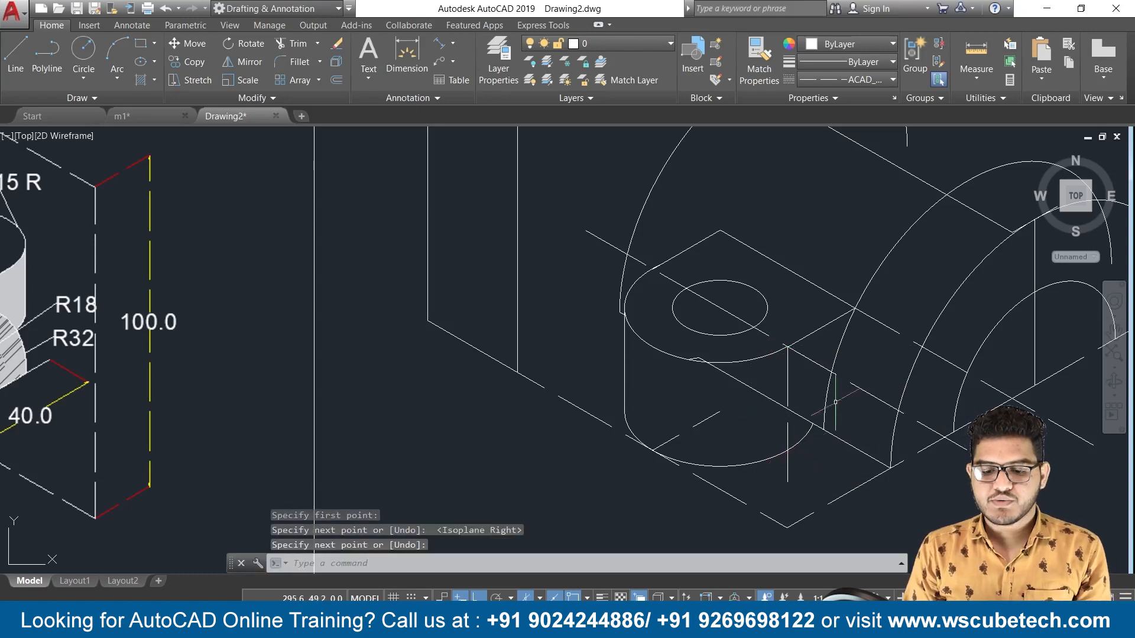
Step: Copy the lug's top straight edge facing the arch down the vertical guide to its intersection with the lower arc
{"action": "type", "text": "co"}
{"action": "key", "text": "Return"}
{"action": "left_click", "coordinate": [820, 332]}
{"action": "key", "text": "Return"}
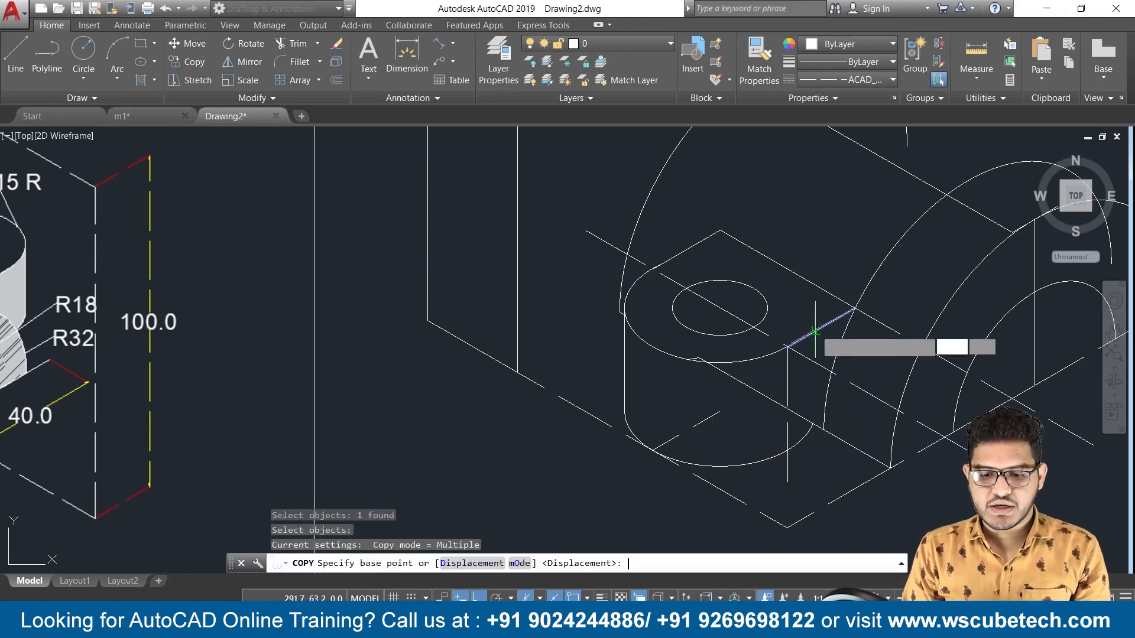
{"action": "left_click", "coordinate": [788, 347]}
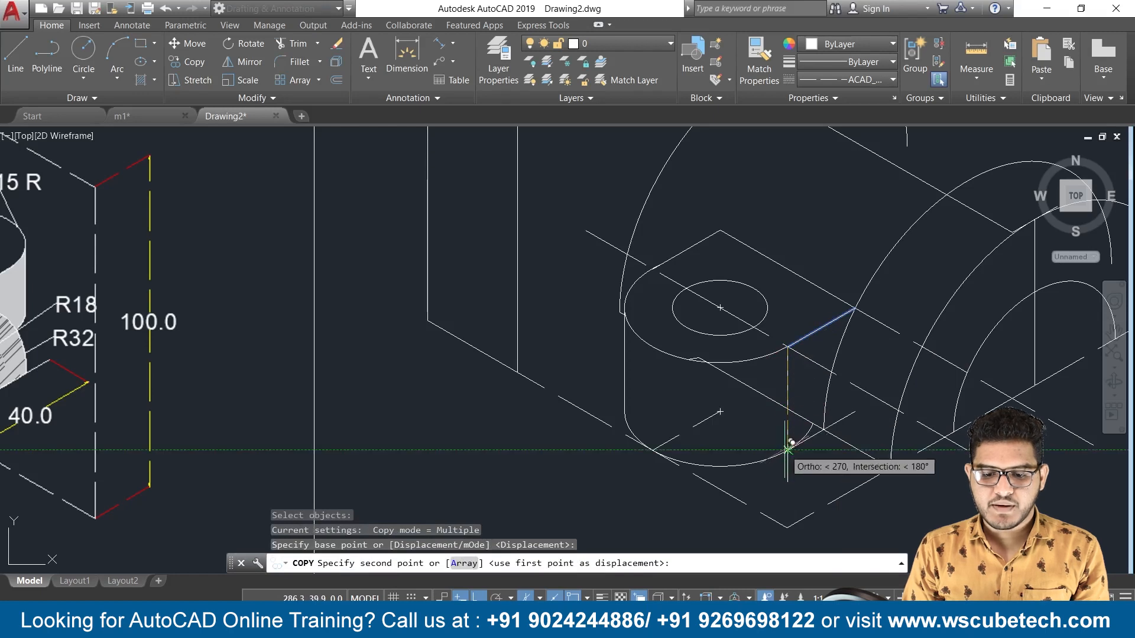
{"action": "scroll", "coordinate": [788, 449], "scroll_direction": "up", "scroll_amount": 4}
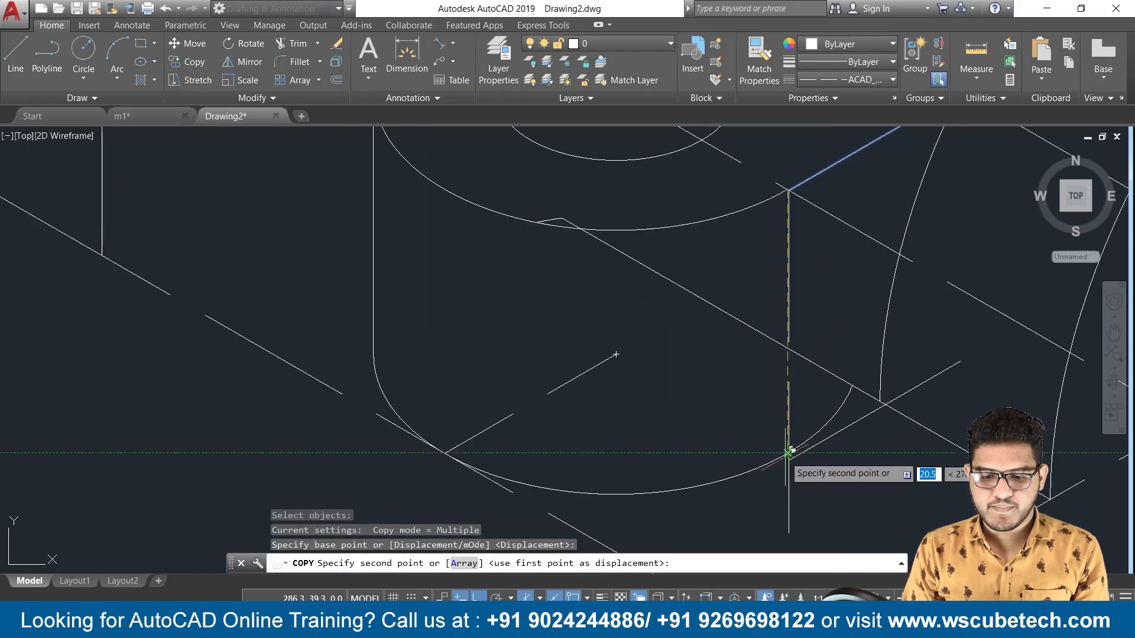
{"action": "left_click", "coordinate": [792, 450]}
{"action": "key", "text": "Return"}
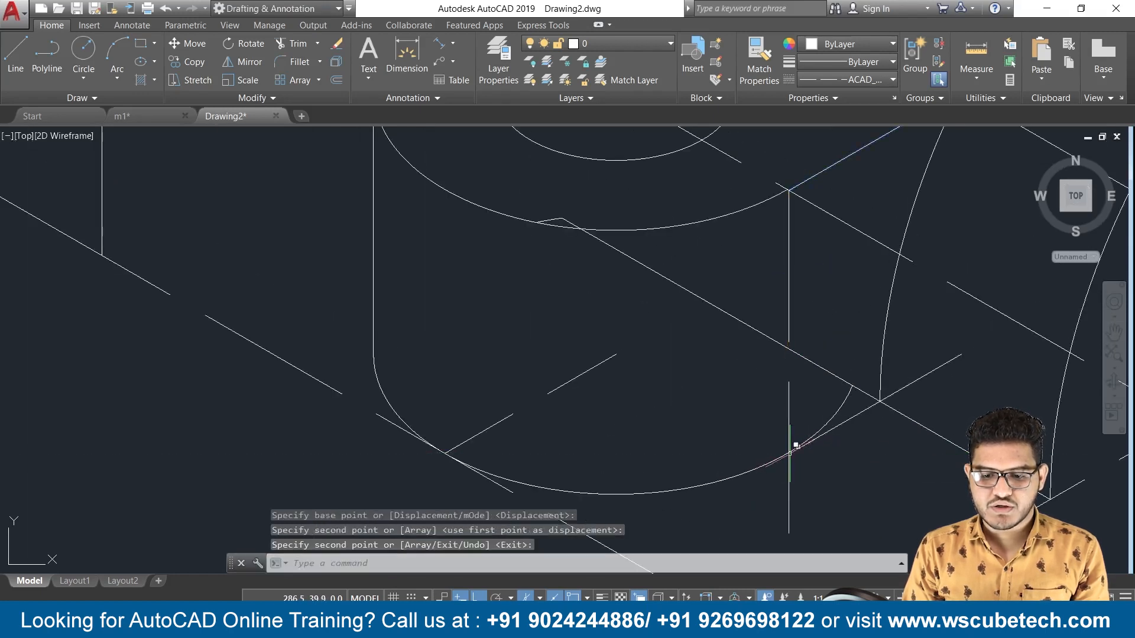
Step: Erase the vertical guide line below the lug's top edge and the dashed construction line through the lug's hole
{"action": "scroll", "coordinate": [792, 440], "scroll_direction": "down", "scroll_amount": 5}
{"action": "scroll", "coordinate": [793, 436], "scroll_direction": "up", "scroll_amount": 2}
{"action": "left_click", "coordinate": [790, 369]}
{"action": "key", "text": "Delete"}
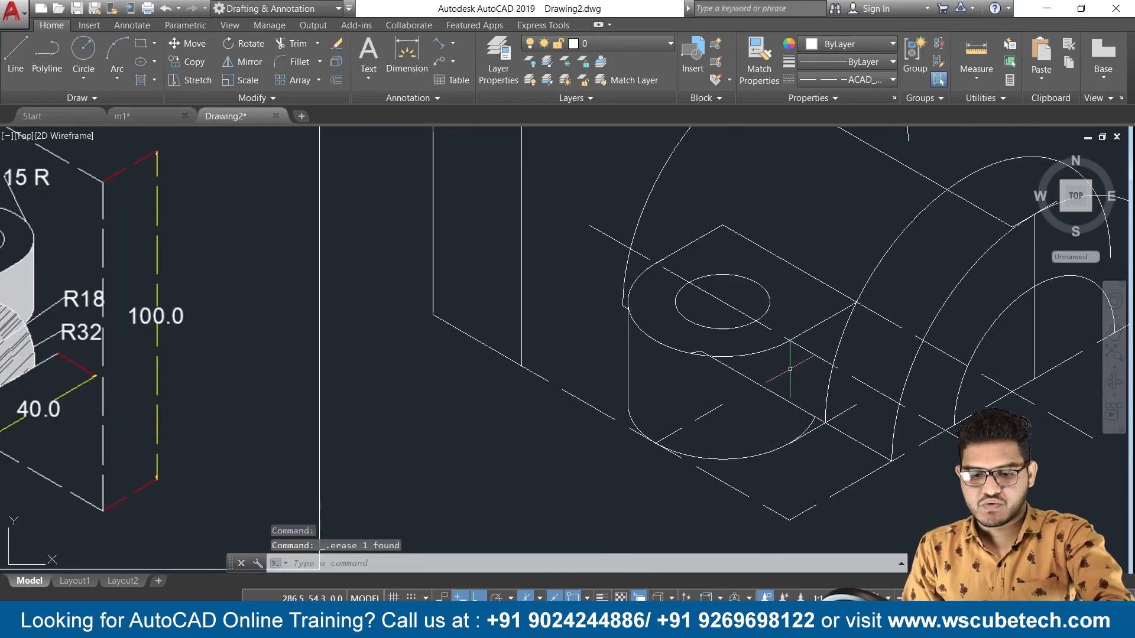
{"action": "scroll", "coordinate": [779, 403], "scroll_direction": "down", "scroll_amount": 2}
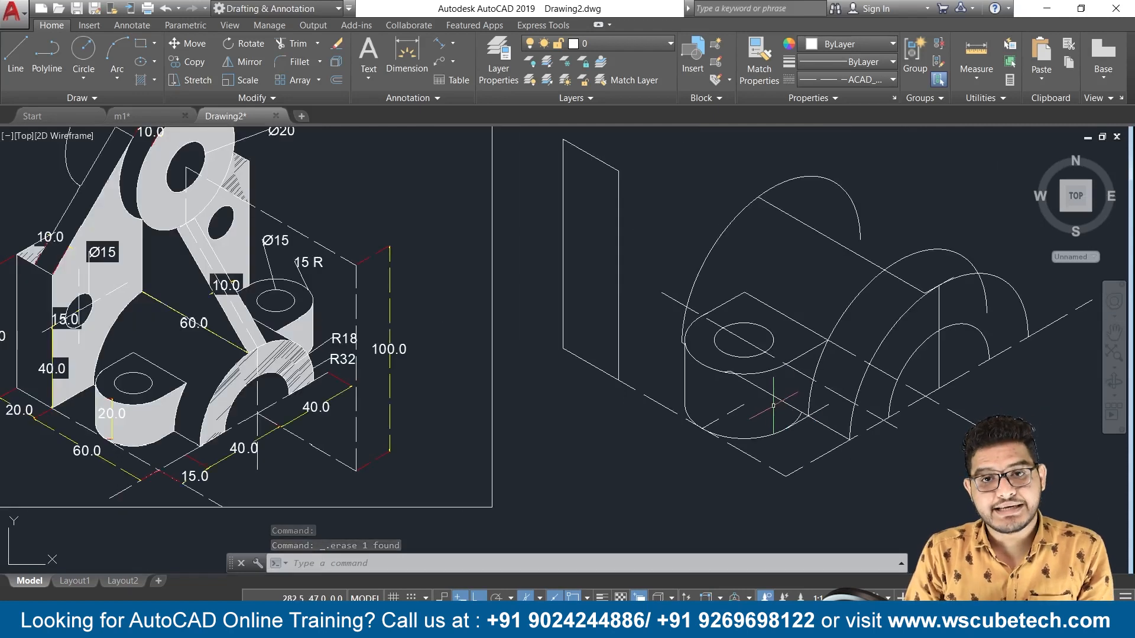
{"action": "middle_click_drag", "start_coordinate": [773, 405], "coordinate": [796, 400]}
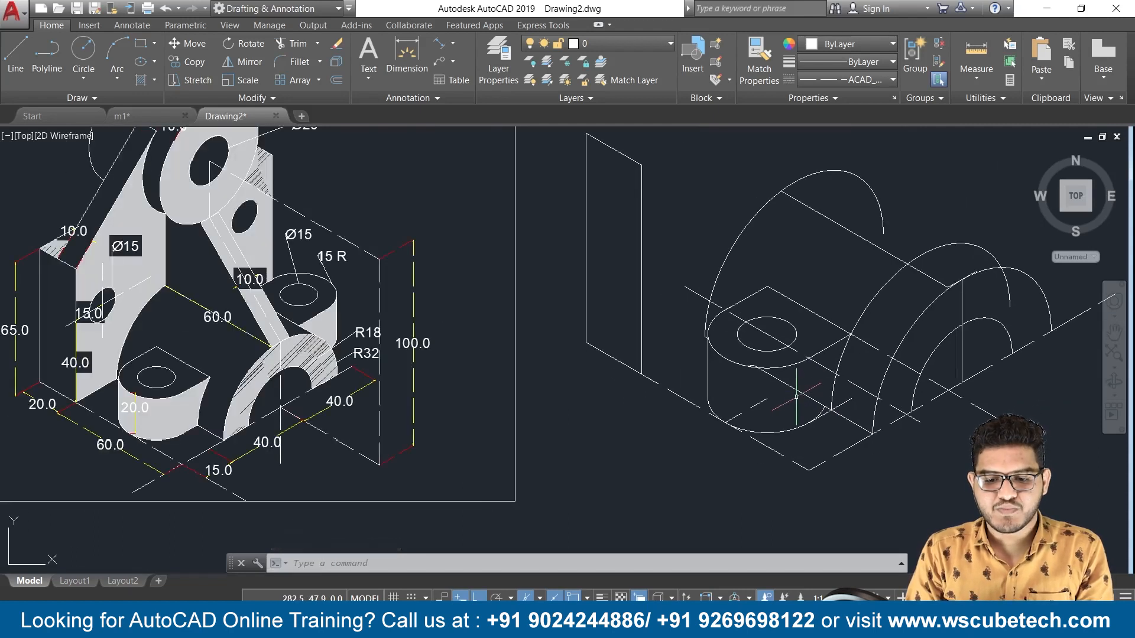
{"action": "left_click", "coordinate": [814, 367]}
{"action": "key", "text": "Delete"}
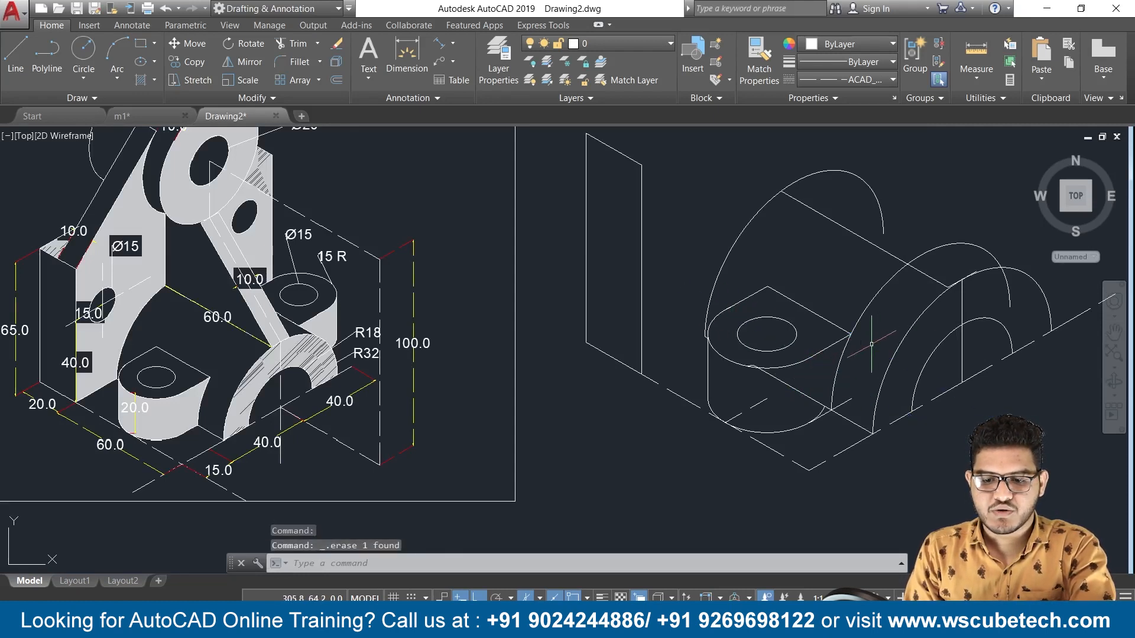
{"action": "type", "text": "tr"}
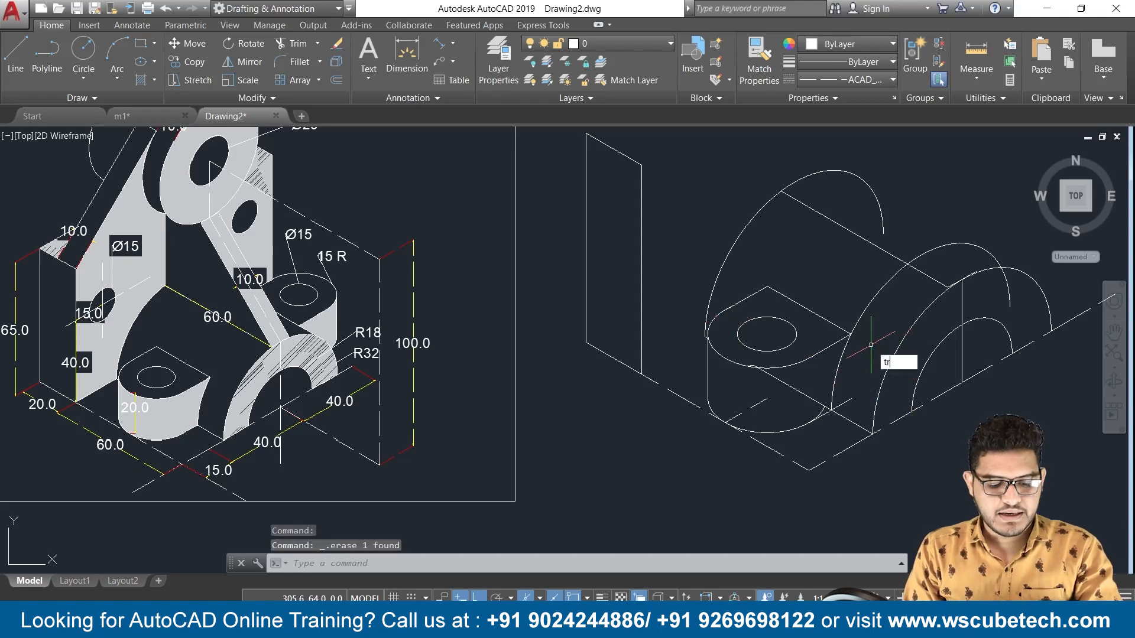
{"action": "key", "text": "Return"}
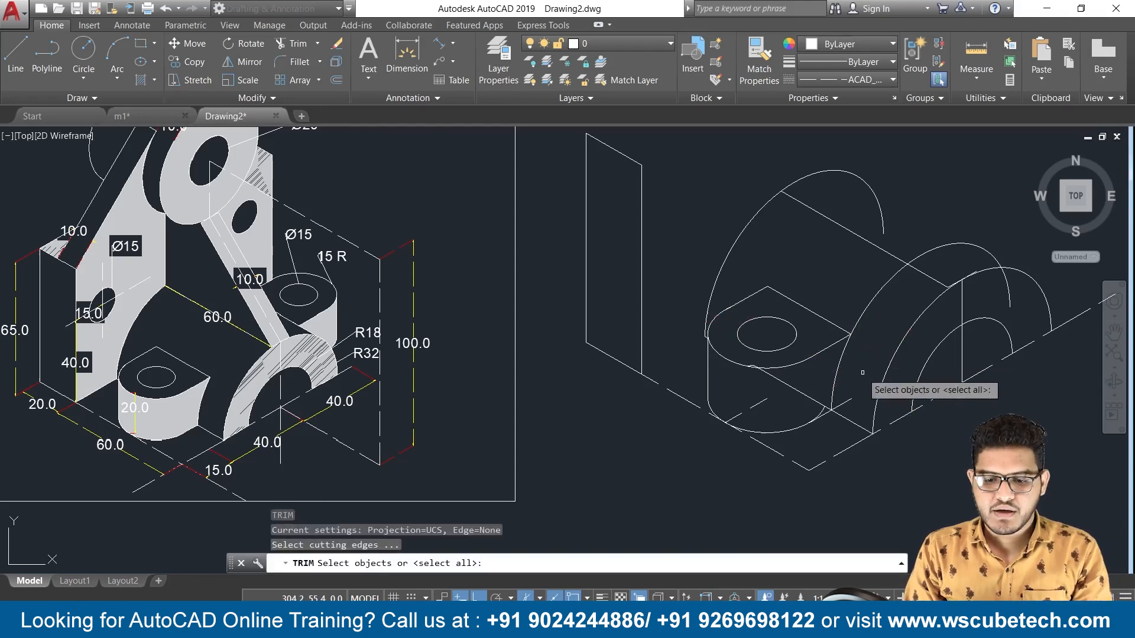
{"action": "key", "text": "Return"}
{"action": "scroll", "coordinate": [787, 411], "scroll_direction": "up", "scroll_amount": 2}
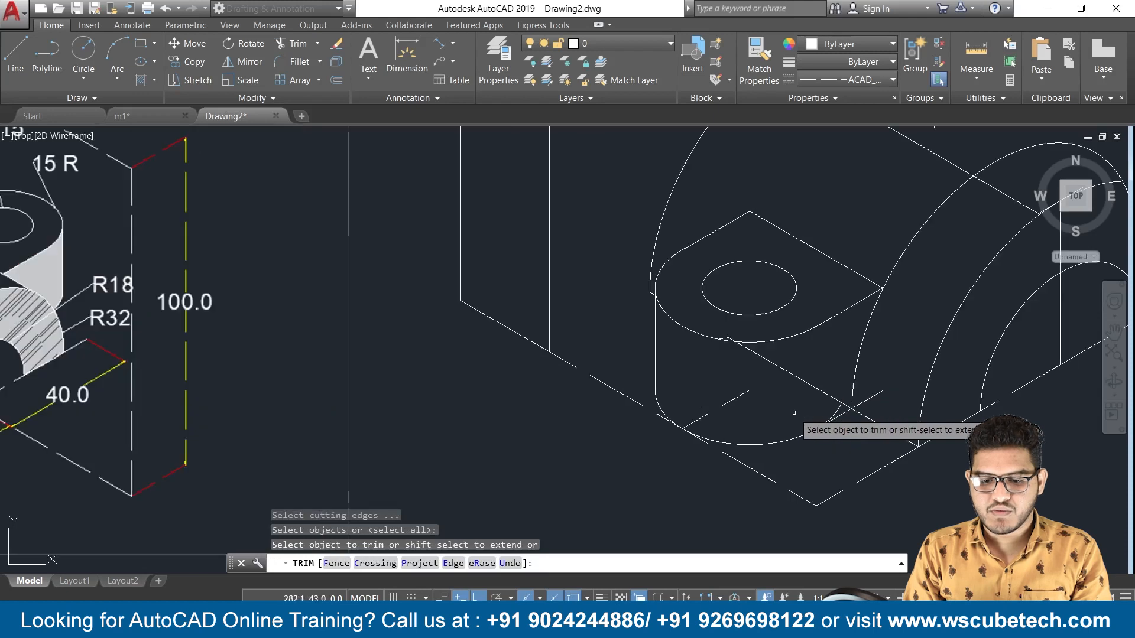
{"action": "scroll", "coordinate": [835, 410], "scroll_direction": "up", "scroll_amount": 3}
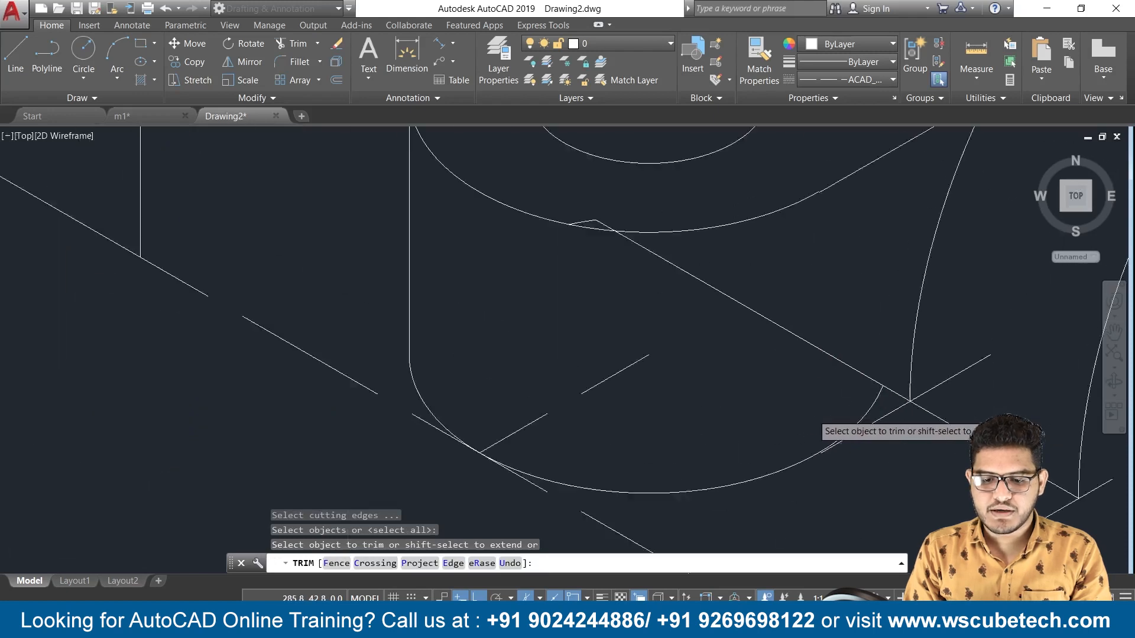
{"action": "key", "text": "Escape"}
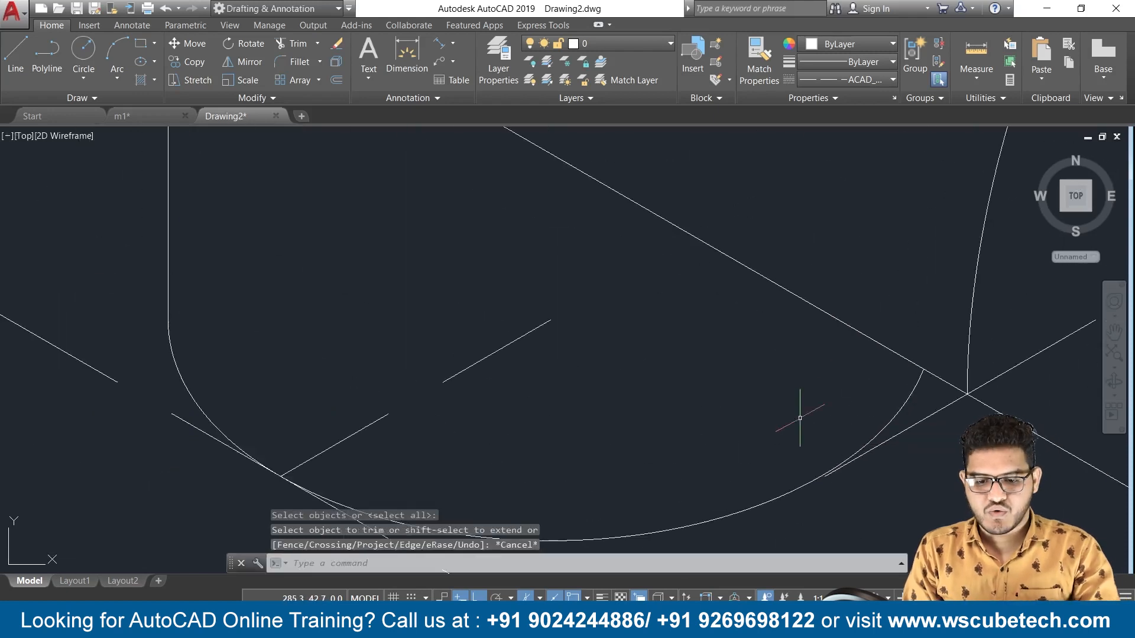
{"action": "scroll", "coordinate": [800, 418], "scroll_direction": "down", "scroll_amount": 4}
{"action": "scroll", "coordinate": [839, 442], "scroll_direction": "up", "scroll_amount": 4}
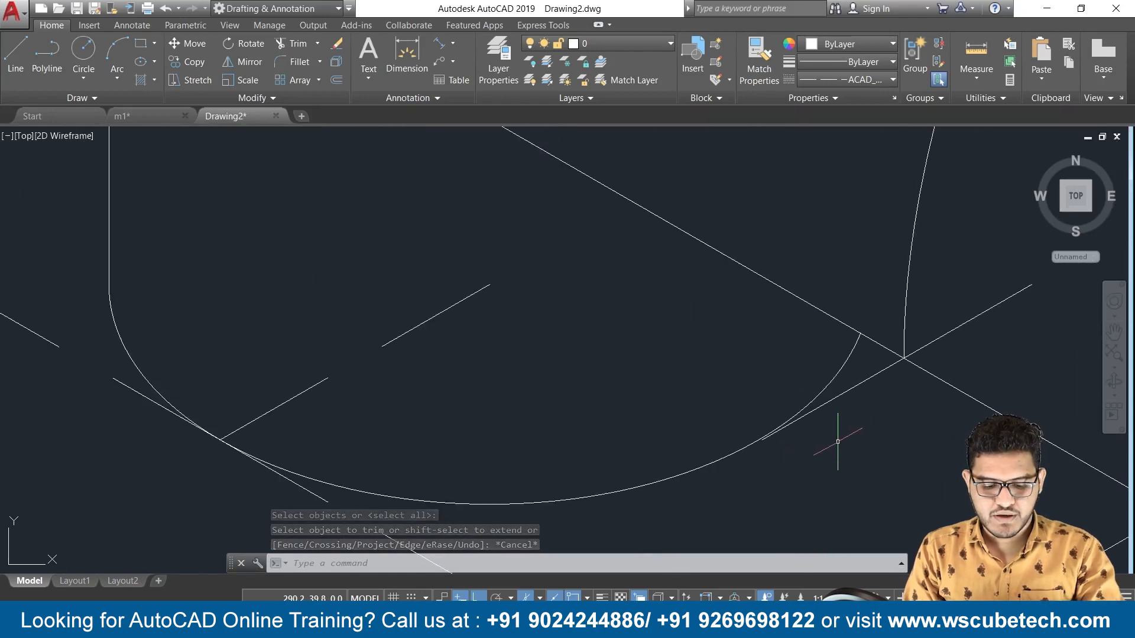
Step: Move the lug's copied bottom edge by its lower endpoint so that it meets the lower arc
{"action": "type", "text": "M"}
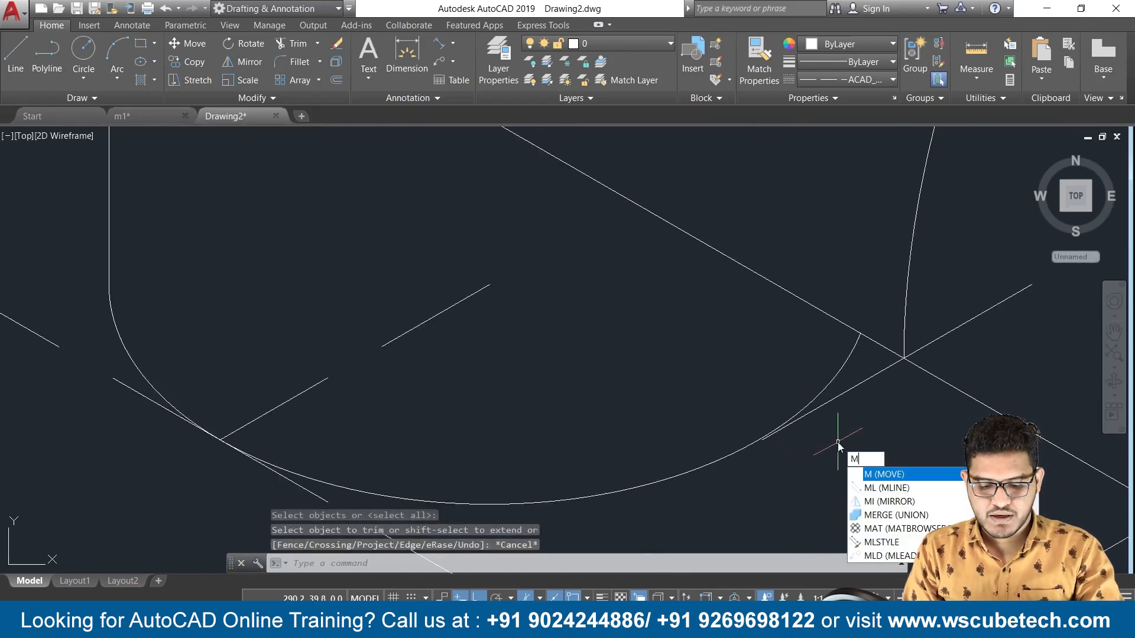
{"action": "left_click", "coordinate": [891, 476]}
{"action": "left_click", "coordinate": [789, 425]}
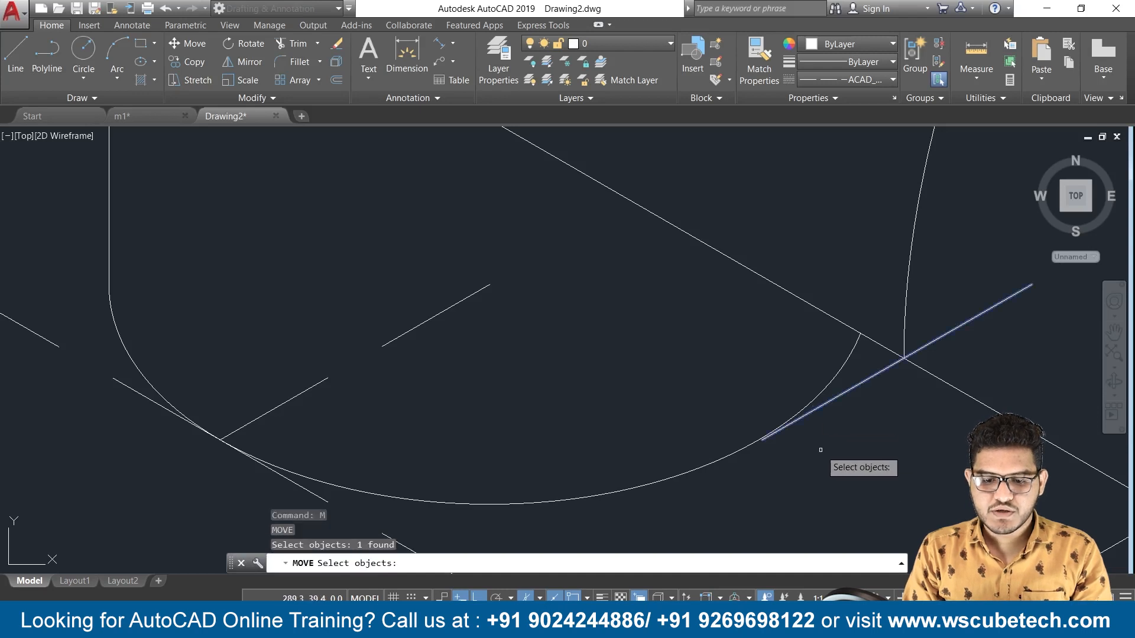
{"action": "scroll", "coordinate": [820, 449], "scroll_direction": "up", "scroll_amount": 2}
{"action": "key", "text": "Return"}
{"action": "left_click", "coordinate": [668, 424]}
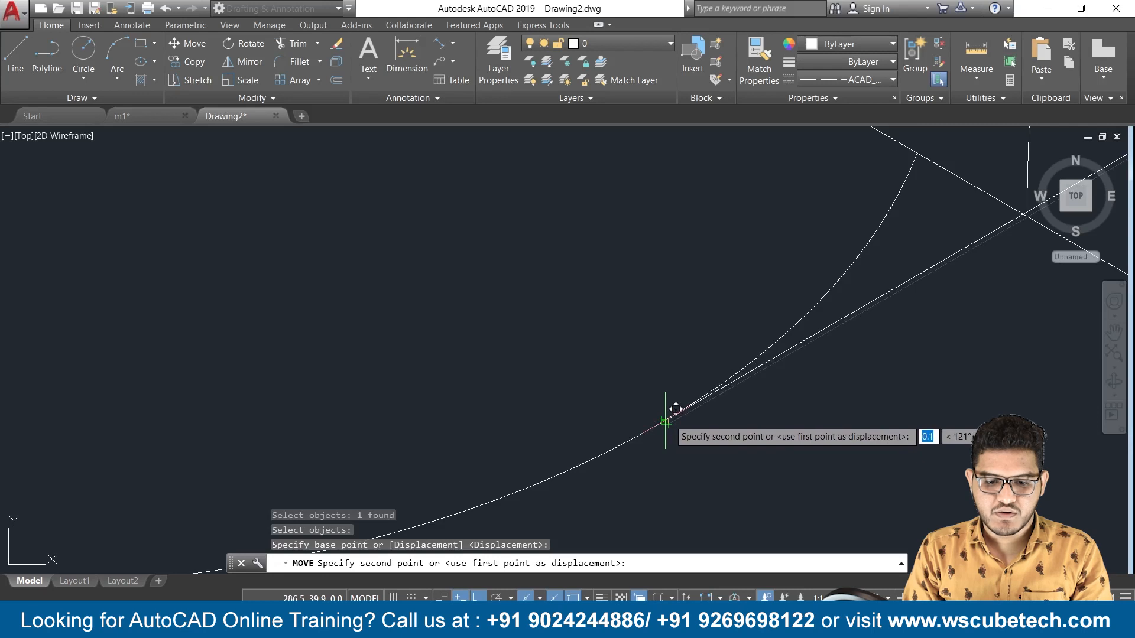
{"action": "left_click", "coordinate": [673, 407]}
{"action": "key", "text": "Return"}
{"action": "scroll", "coordinate": [739, 458], "scroll_direction": "down", "scroll_amount": 2}
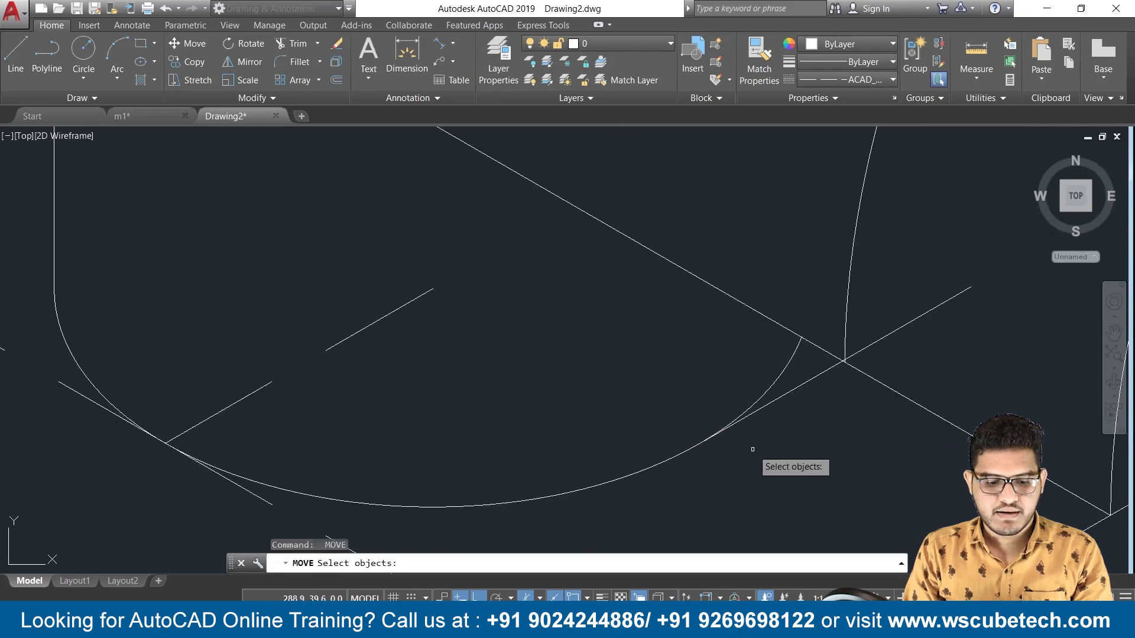
{"action": "key", "text": "Escape"}
Step: Trim the lug's lower arc where it continues past the bottom straight edge
{"action": "type", "text": "tr"}
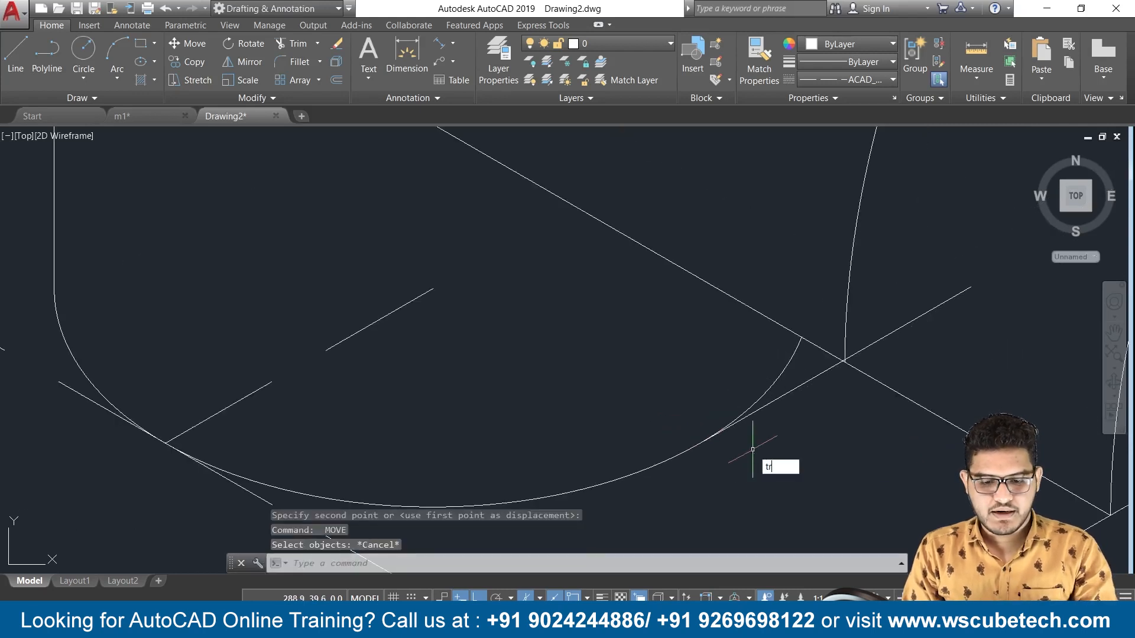
{"action": "key", "text": "Return"}
{"action": "key", "text": "Return"}
{"action": "left_click", "coordinate": [767, 394]}
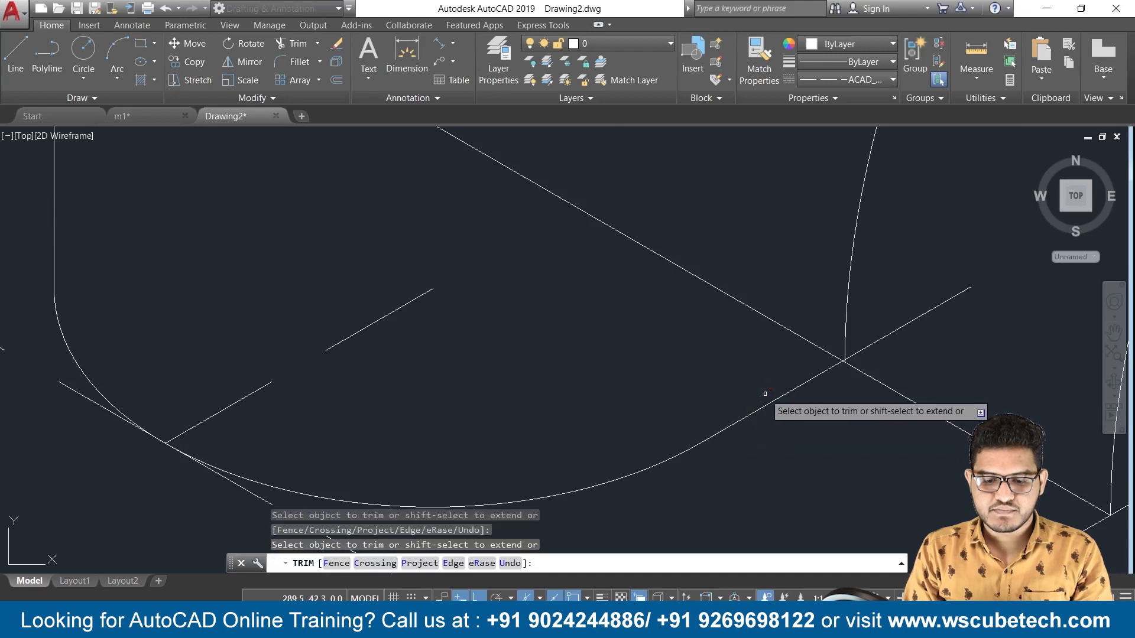
{"action": "key", "text": "Return"}
Step: Trim the end of the lug's bottom straight edge that overhangs beyond the copied arch arc
{"action": "scroll", "coordinate": [815, 457], "scroll_direction": "down", "scroll_amount": 3}
{"action": "scroll", "coordinate": [814, 457], "scroll_direction": "down", "scroll_amount": 3}
{"action": "scroll", "coordinate": [813, 456], "scroll_direction": "up", "scroll_amount": 5}
{"action": "type", "text": "tr"}
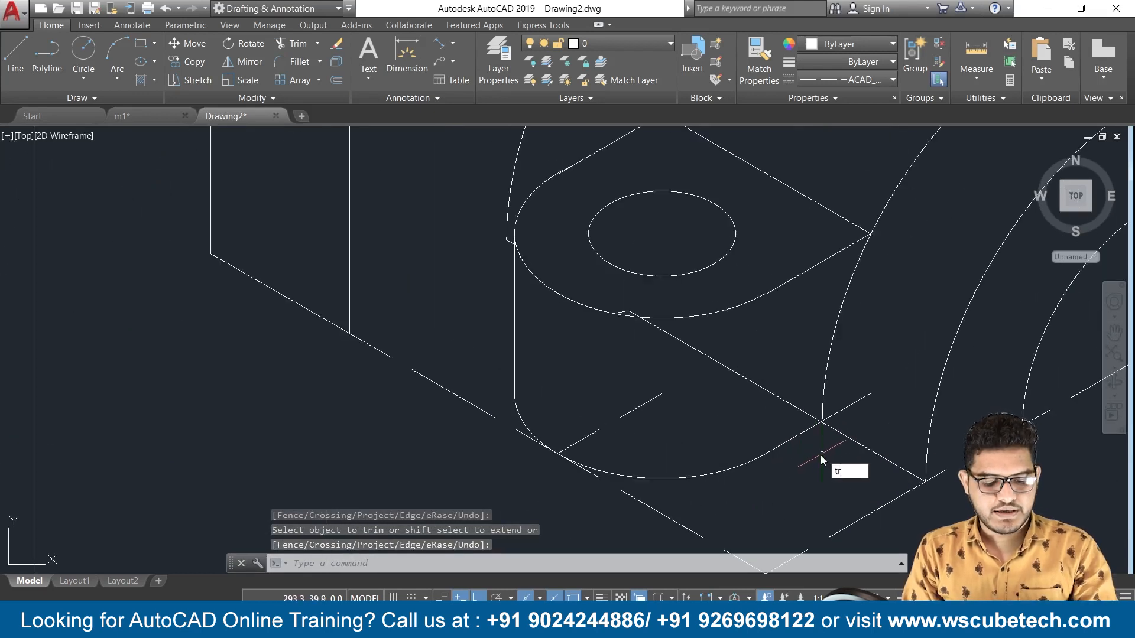
{"action": "key", "text": "Return"}
{"action": "key", "text": "Return"}
{"action": "left_click", "coordinate": [847, 404]}
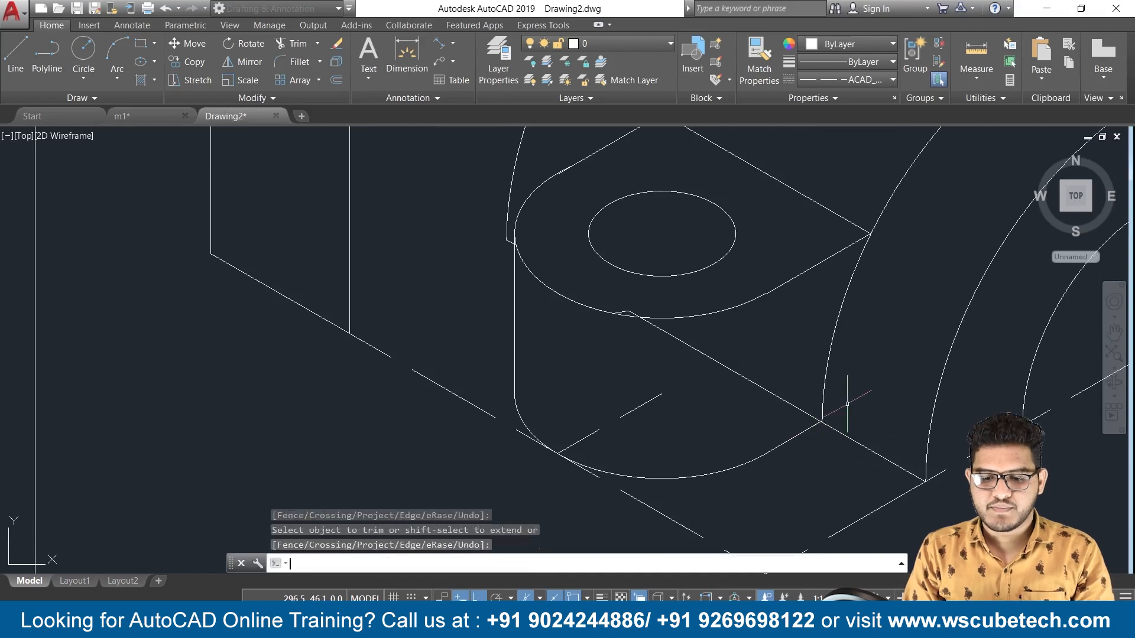
Step: Compare the finished lug, arch and upright plate with the reference image
{"action": "key", "text": "Escape"}
{"action": "scroll", "coordinate": [812, 472], "scroll_direction": "down", "scroll_amount": 5}
{"action": "scroll", "coordinate": [813, 472], "scroll_direction": "up", "scroll_amount": 2}
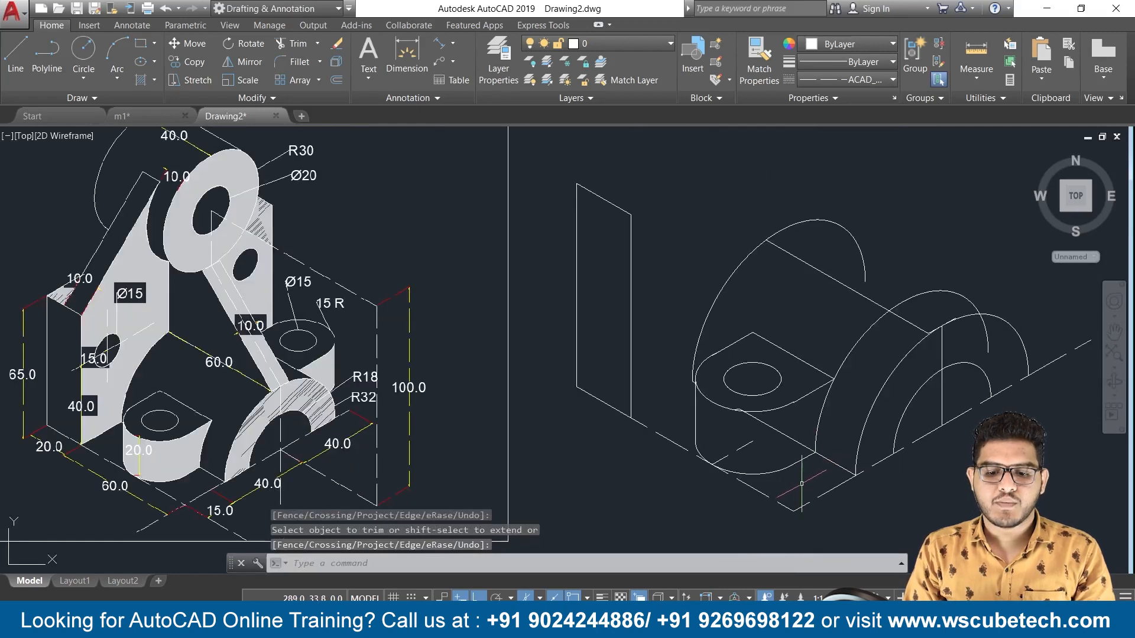
{"action": "middle_click_drag", "start_coordinate": [801, 484], "coordinate": [830, 480]}
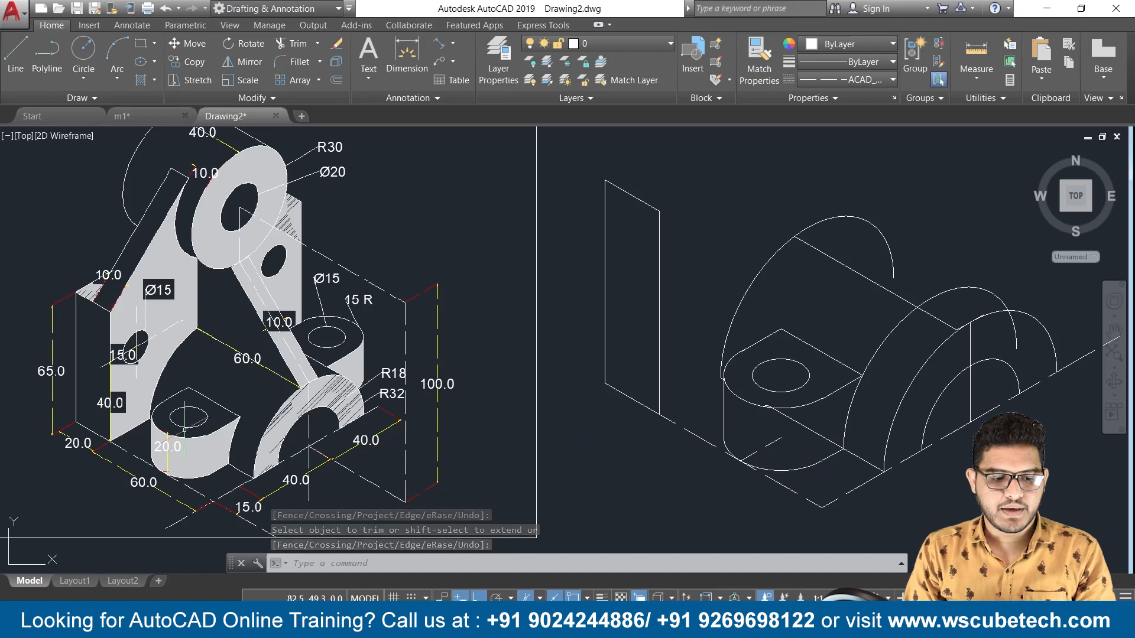
{"action": "scroll", "coordinate": [221, 368], "scroll_direction": "down", "scroll_amount": 2}
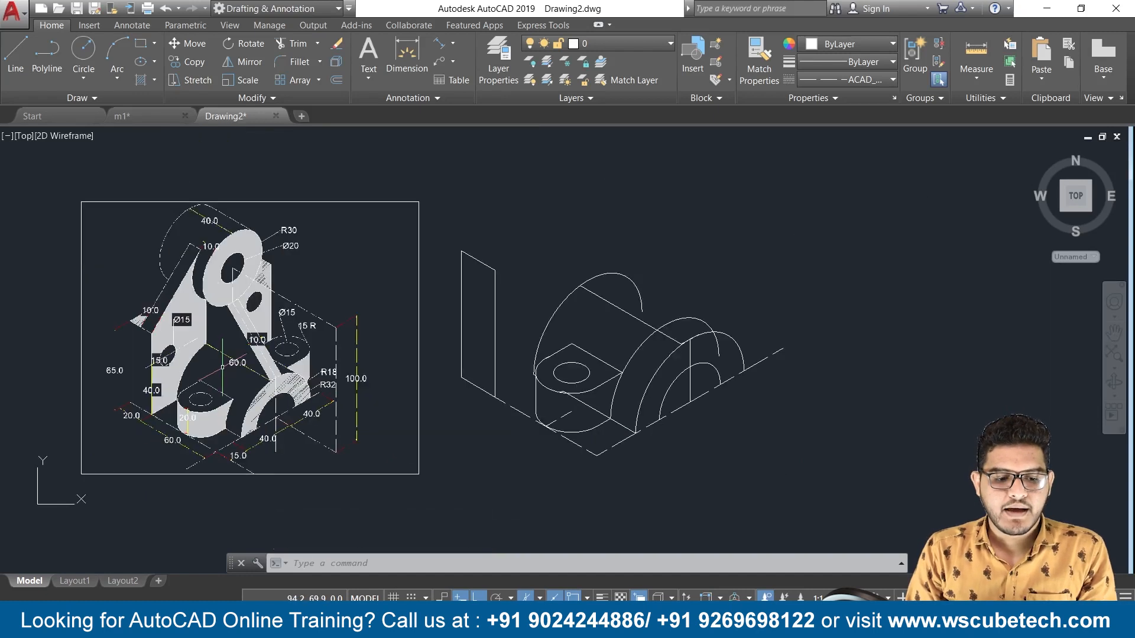
{"action": "middle_click_drag", "start_coordinate": [238, 363], "coordinate": [205, 368]}
{"action": "scroll", "coordinate": [205, 368], "scroll_direction": "up", "scroll_amount": 2}
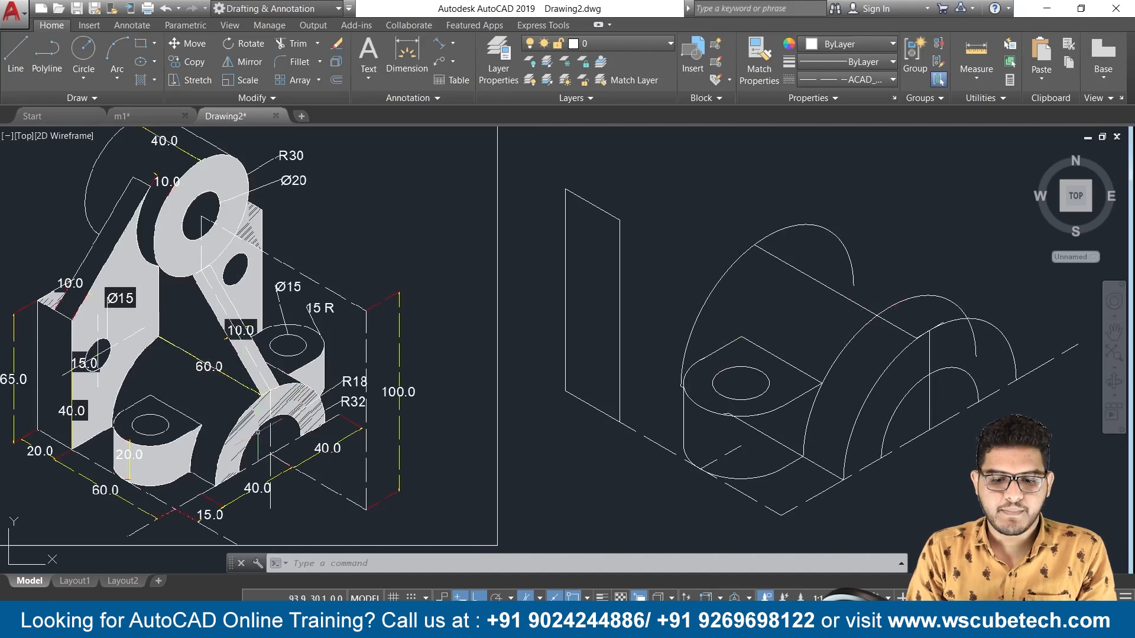
{"action": "middle_click_drag", "start_coordinate": [239, 431], "coordinate": [342, 385]}
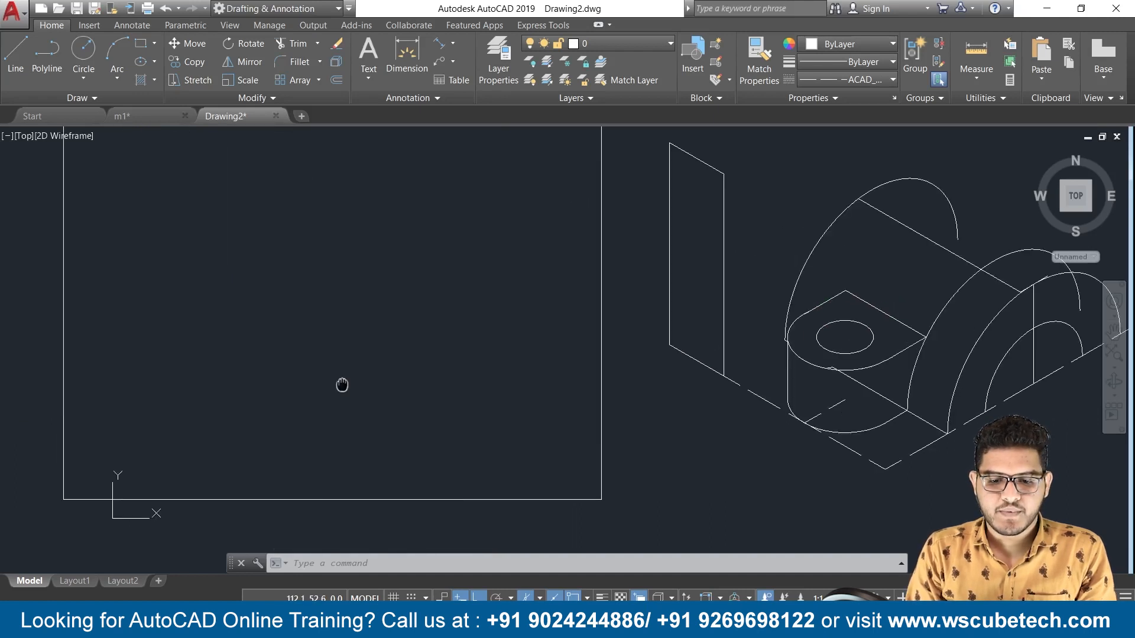
{"action": "type", "text": "l"}
{"action": "key", "text": "Return"}
{"action": "scroll", "coordinate": [708, 389], "scroll_direction": "up", "scroll_amount": 4}
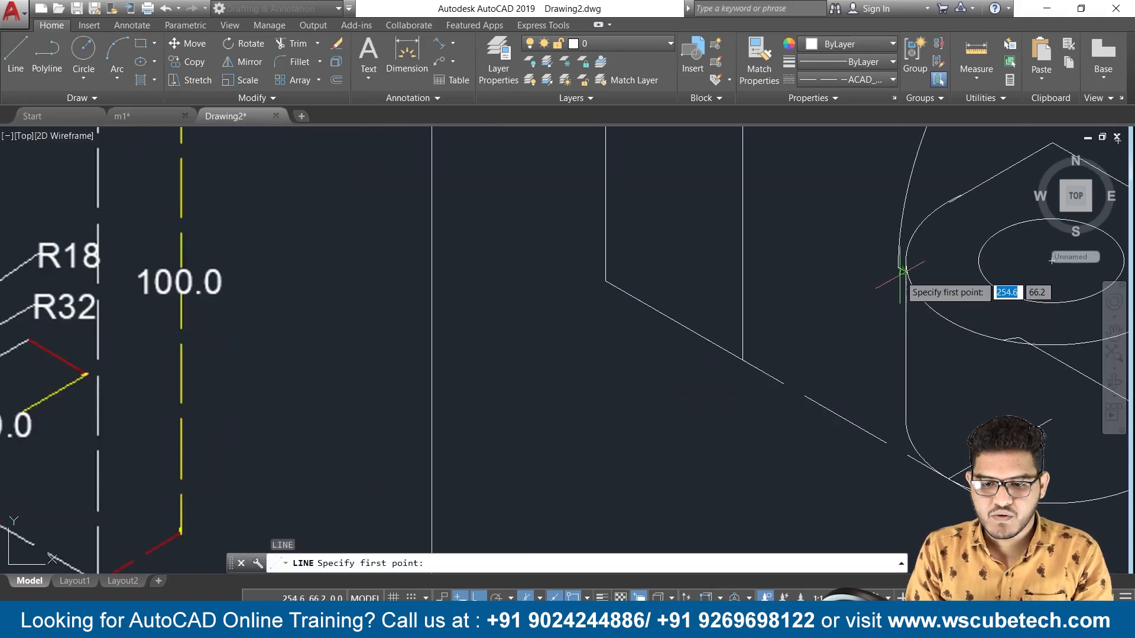
{"action": "left_click", "coordinate": [744, 358]}
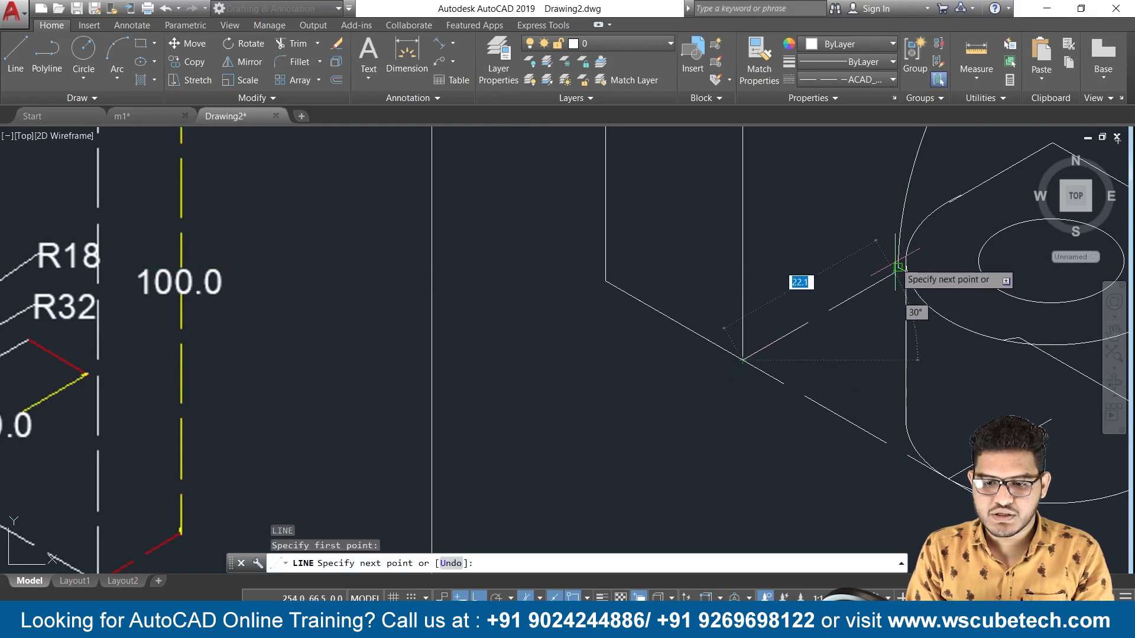
{"action": "key", "text": "Escape"}
Step: Restore the ByLayer linetype and draw a solid line from the upright plate's lower front corner to the rear arch arc's lower end
{"action": "left_click", "coordinate": [864, 79]}
{"action": "left_click", "coordinate": [851, 93]}
{"action": "type", "text": "l"}
{"action": "key", "text": "Return"}
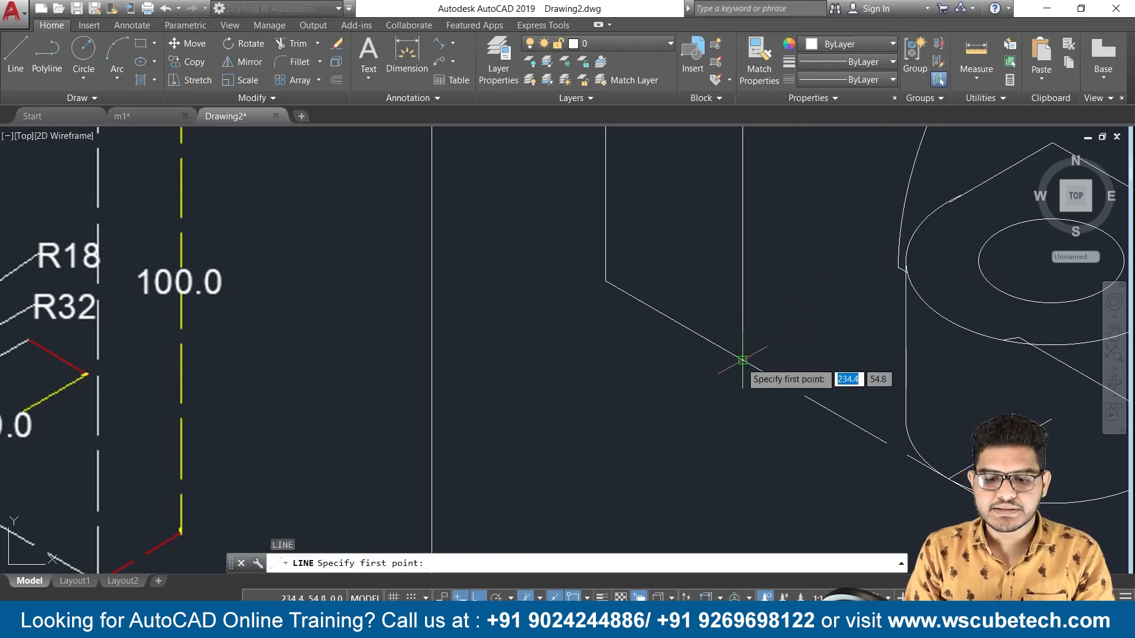
{"action": "left_click", "coordinate": [743, 360]}
{"action": "left_click", "coordinate": [899, 266]}
{"action": "key", "text": "Return"}
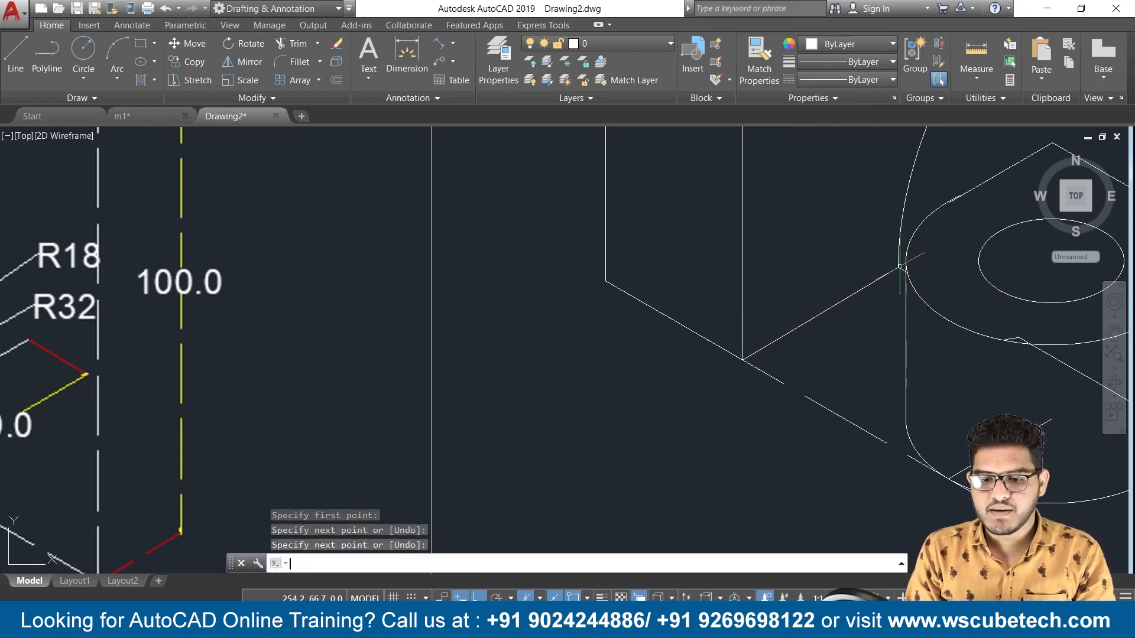
Step: Trim the rear and middle arch arcs beyond the straight edge joining the arches, and erase the leftover arc piece inside the front arch
{"action": "scroll", "coordinate": [899, 266], "scroll_direction": "down", "scroll_amount": 5}
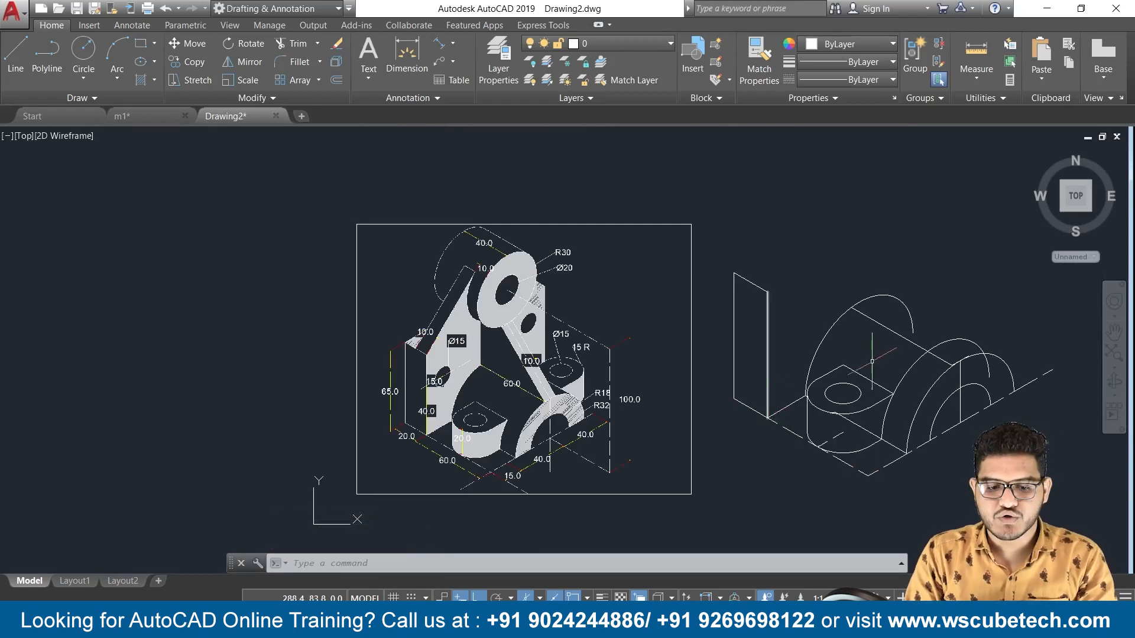
{"action": "scroll", "coordinate": [869, 355], "scroll_direction": "up", "scroll_amount": 2}
{"action": "middle_click_drag", "start_coordinate": [866, 357], "coordinate": [790, 360]}
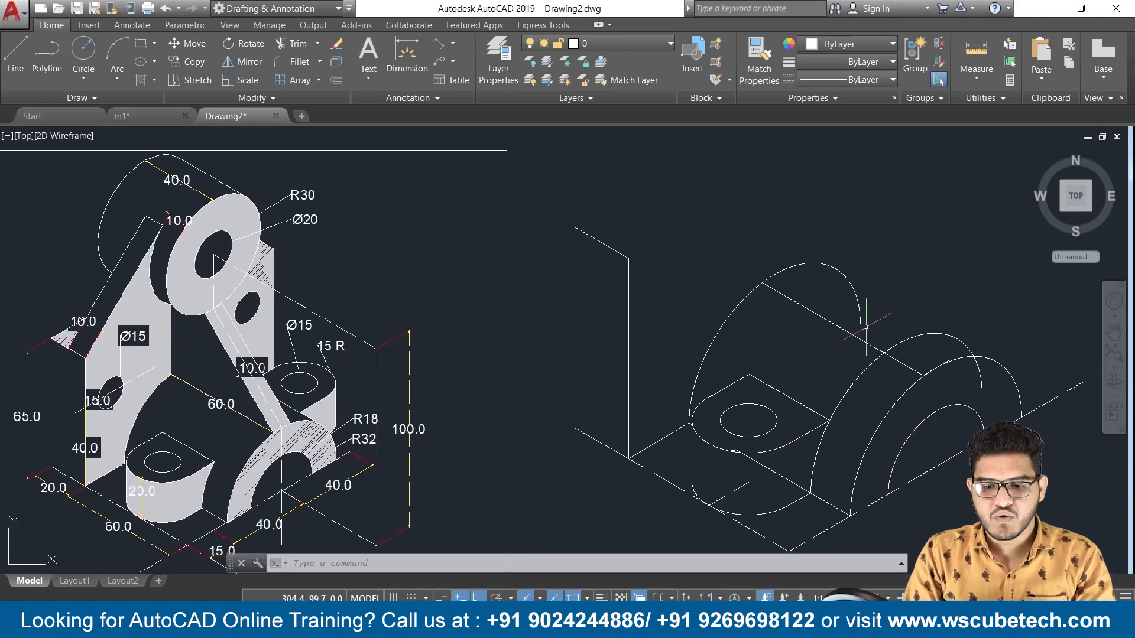
{"action": "type", "text": "tr"}
{"action": "key", "text": "Return"}
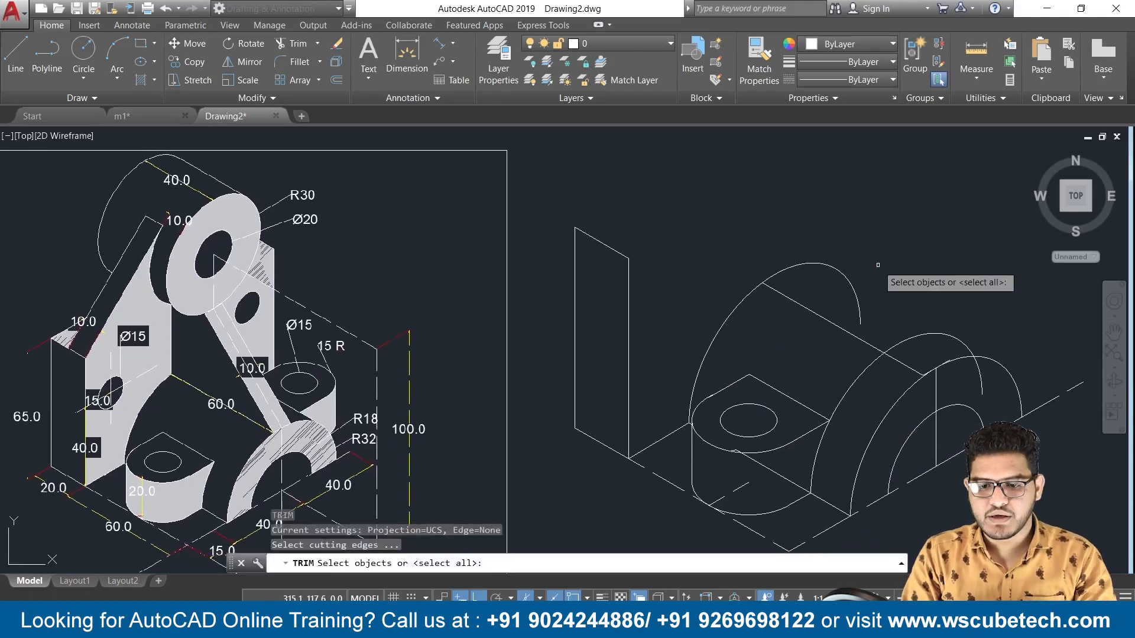
{"action": "key", "text": "Return"}
{"action": "left_click", "coordinate": [825, 261]}
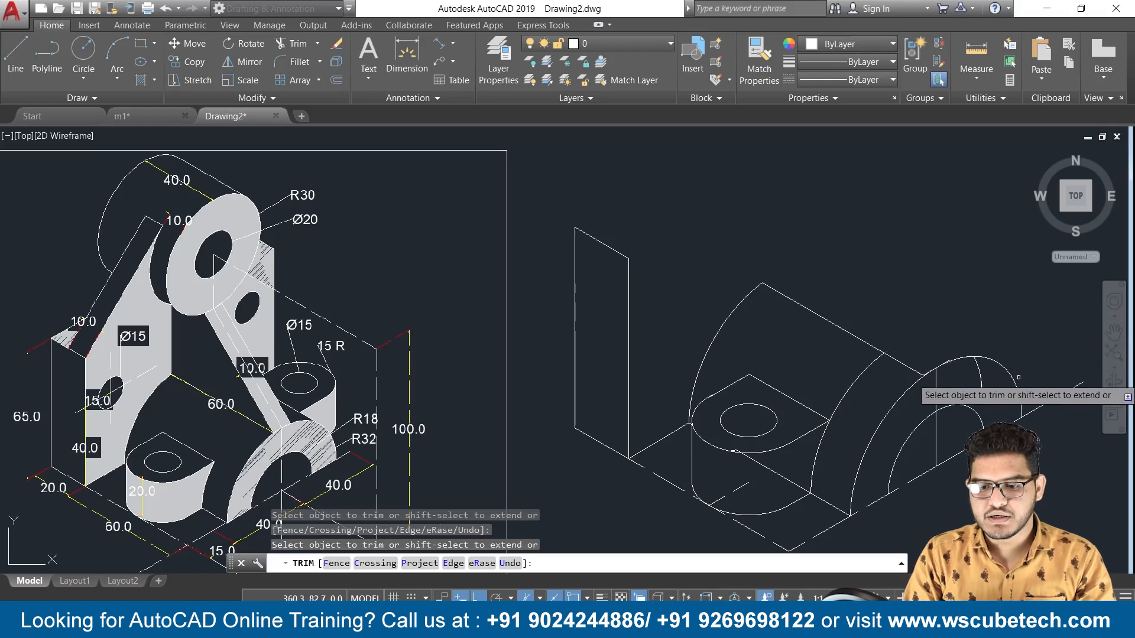
{"action": "key", "text": "Escape"}
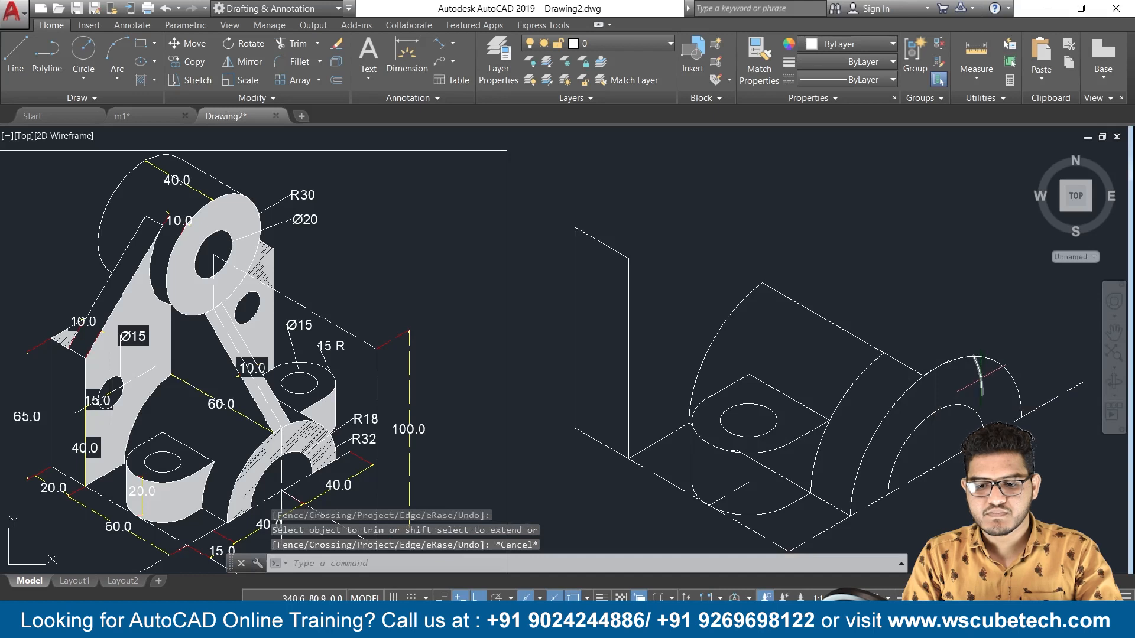
{"action": "left_click", "coordinate": [979, 376]}
{"action": "key", "text": "Delete"}
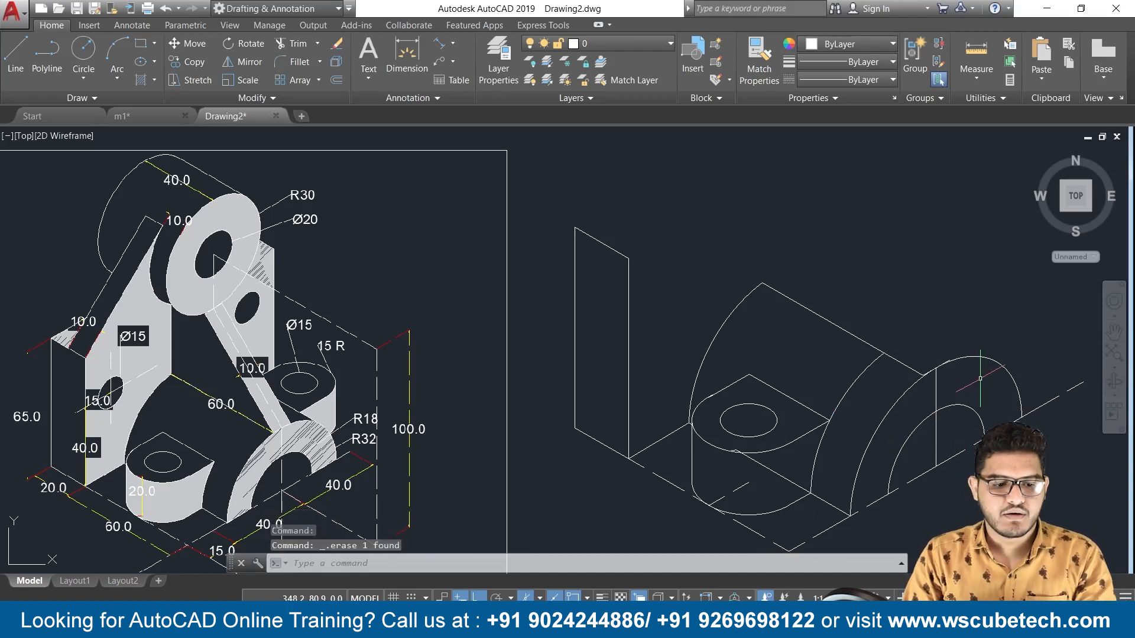
Step: Set the current linetype to ACAD_ISO02W100 and switch to the left isoplane
{"action": "scroll", "coordinate": [980, 379], "scroll_direction": "down", "scroll_amount": 2}
{"action": "middle_click_drag", "start_coordinate": [596, 433], "coordinate": [532, 345]}
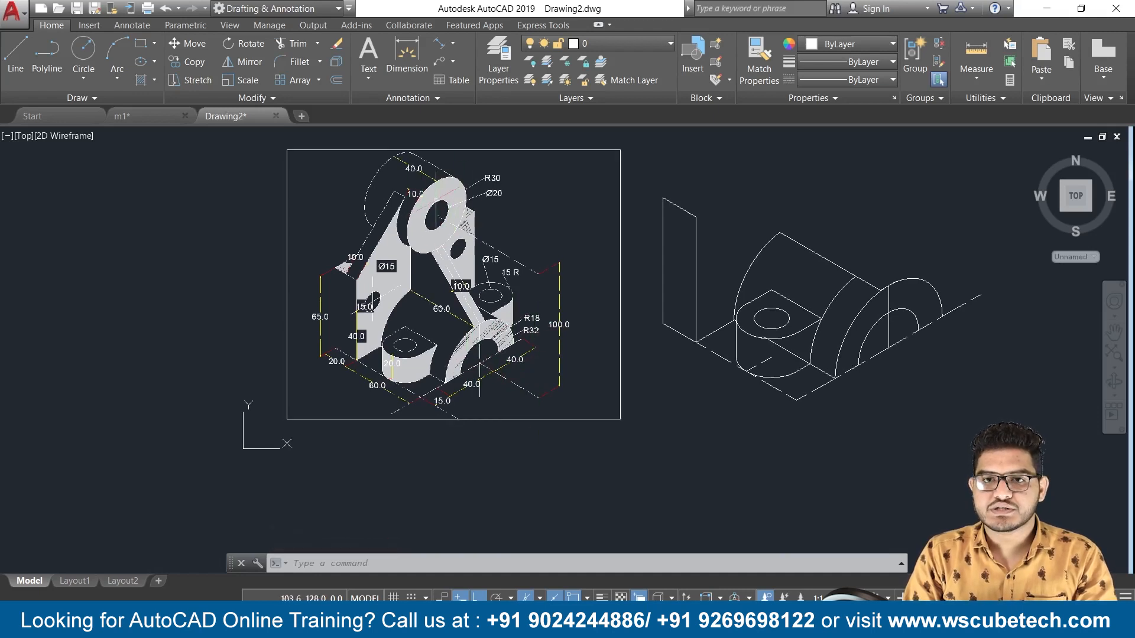
{"action": "scroll", "coordinate": [445, 233], "scroll_direction": "up", "scroll_amount": 2}
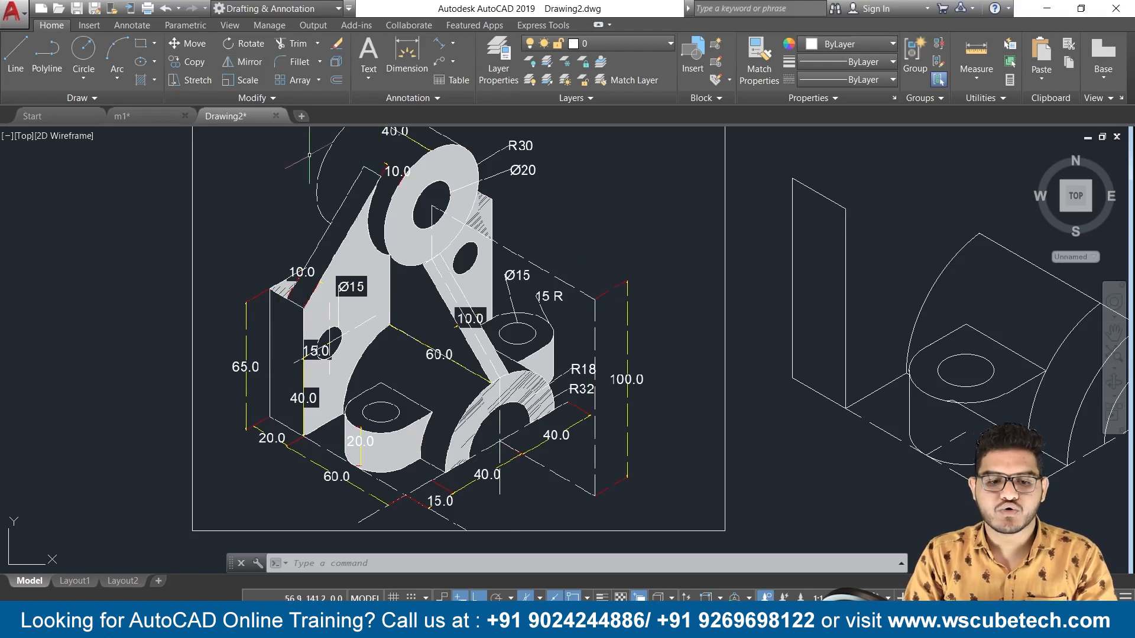
{"action": "middle_click_drag", "start_coordinate": [442, 242], "coordinate": [462, 317]}
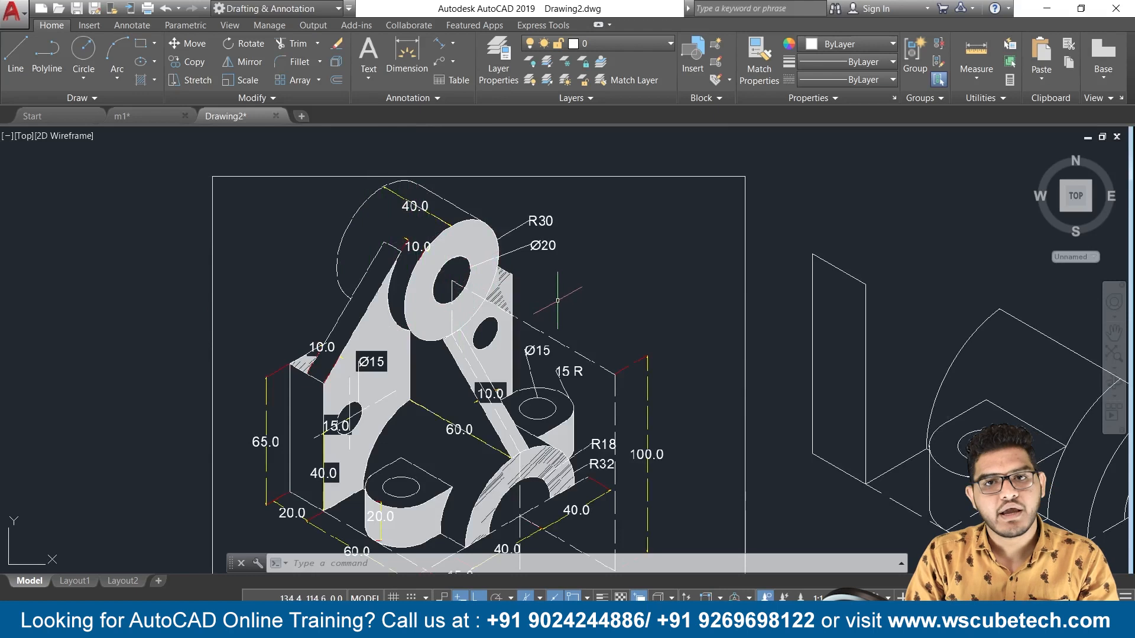
{"action": "scroll", "coordinate": [549, 303], "scroll_direction": "down", "scroll_amount": 2}
{"action": "mouse_move", "coordinate": [549, 299]}
{"action": "middle_mouse_down"}
{"action": "mouse_move", "coordinate": [478, 254]}
{"action": "mouse_move", "coordinate": [405, 253]}
{"action": "middle_mouse_up"}
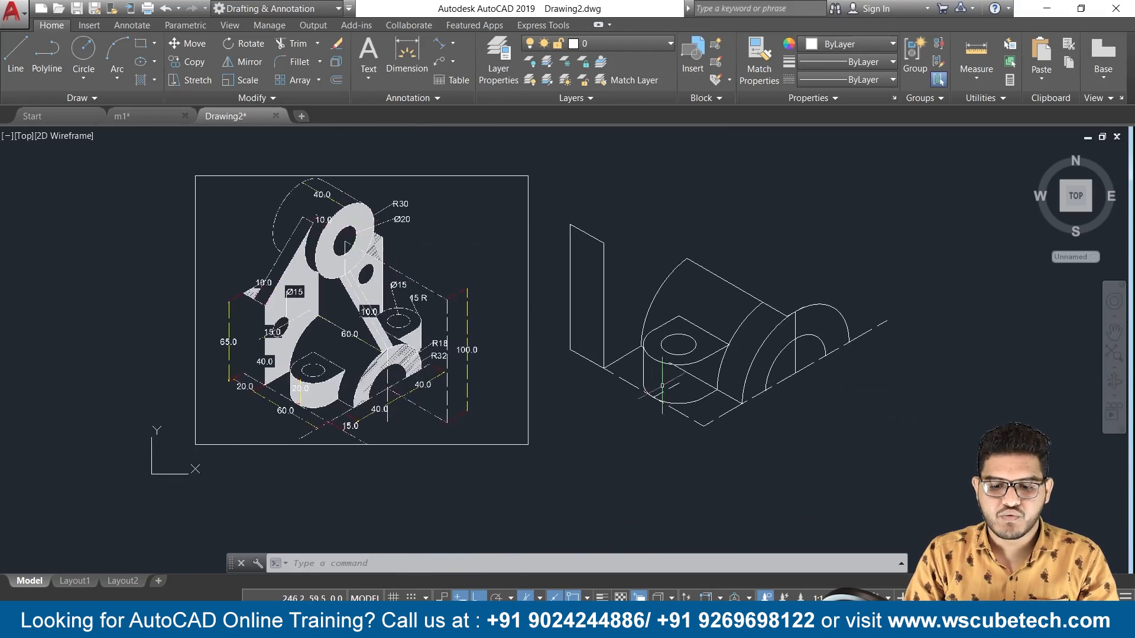
{"action": "left_click", "coordinate": [851, 79]}
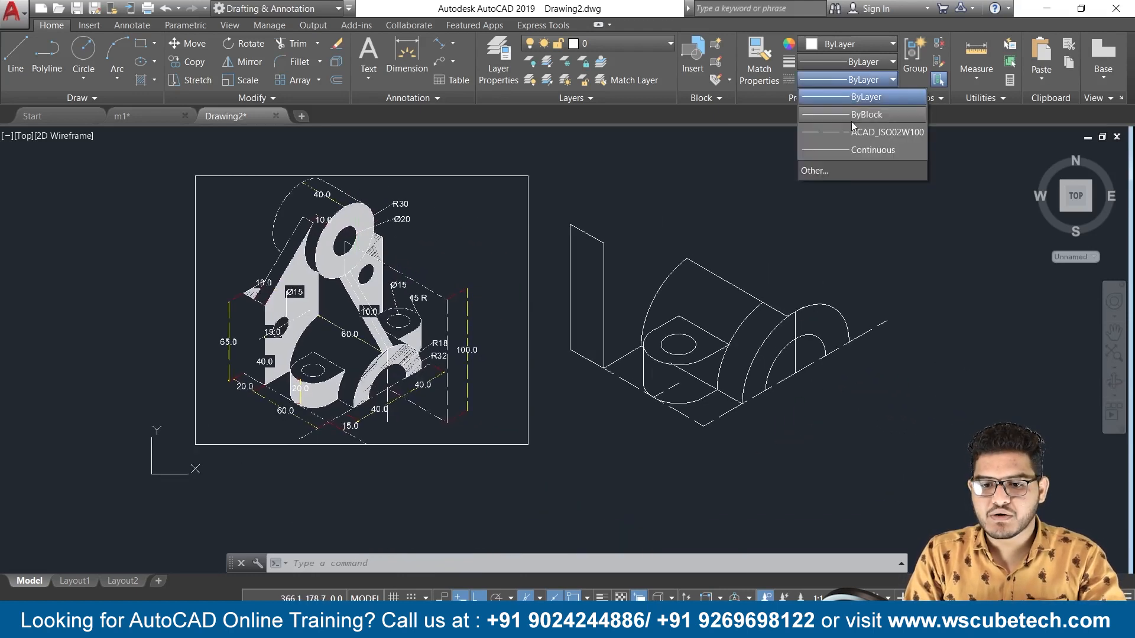
{"action": "left_click", "coordinate": [852, 133]}
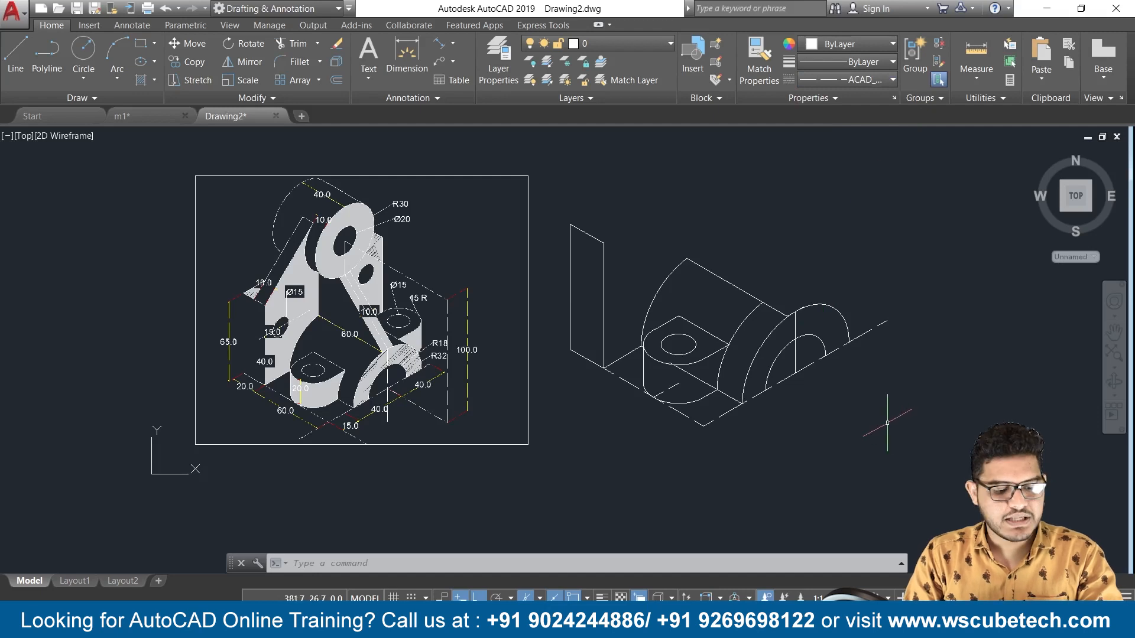
{"action": "key", "text": "F5"}
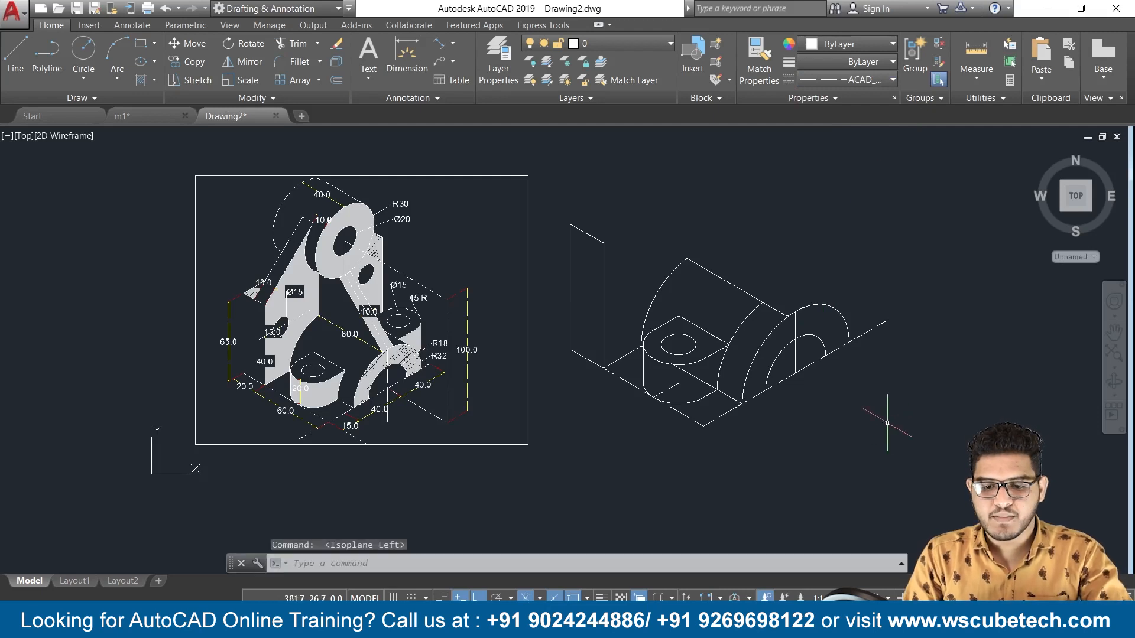
Step: Try drawing a dashed line about 52 long from the front arch's centre at 330°, followed by a 100-long vertical line
{"action": "type", "text": "l"}
{"action": "key", "text": "Return"}
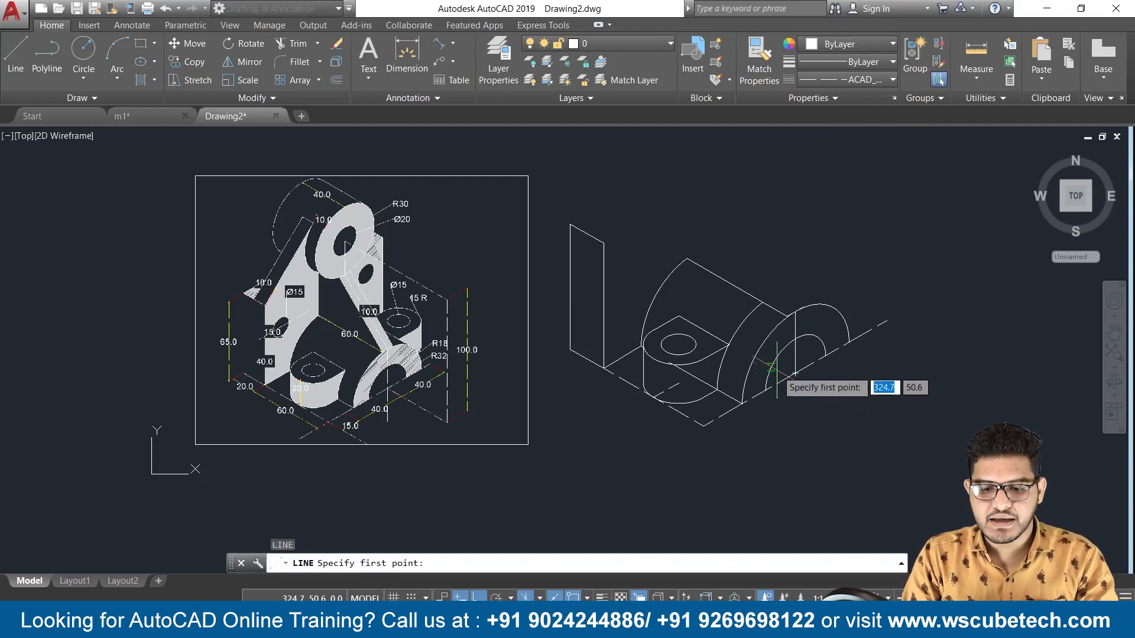
{"action": "left_click", "coordinate": [795, 373]}
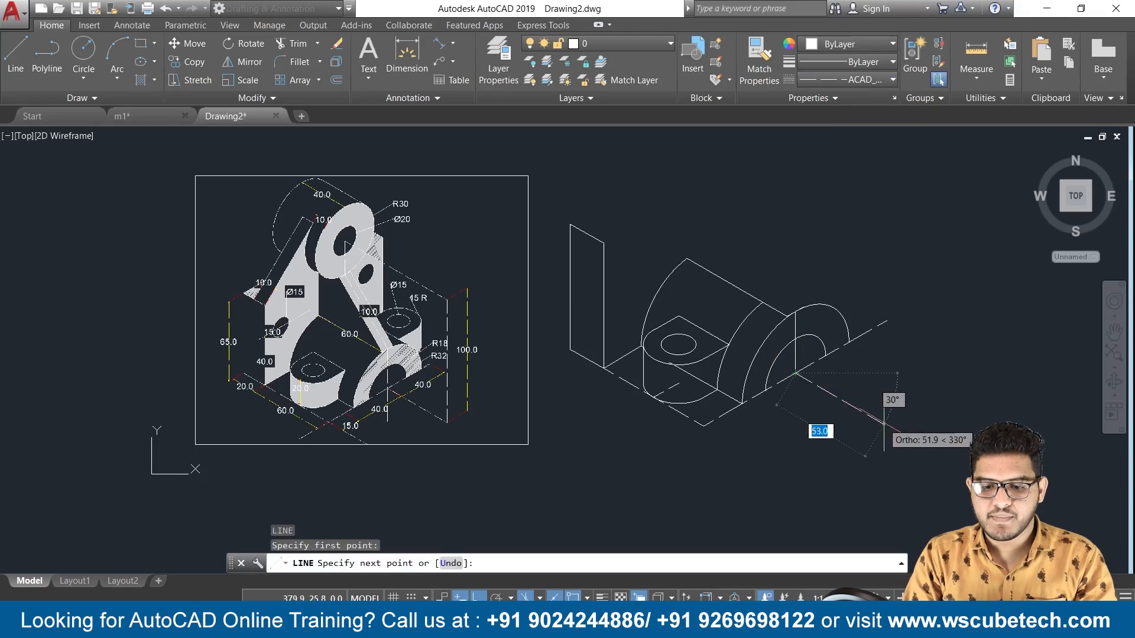
{"action": "type", "text": "1"}
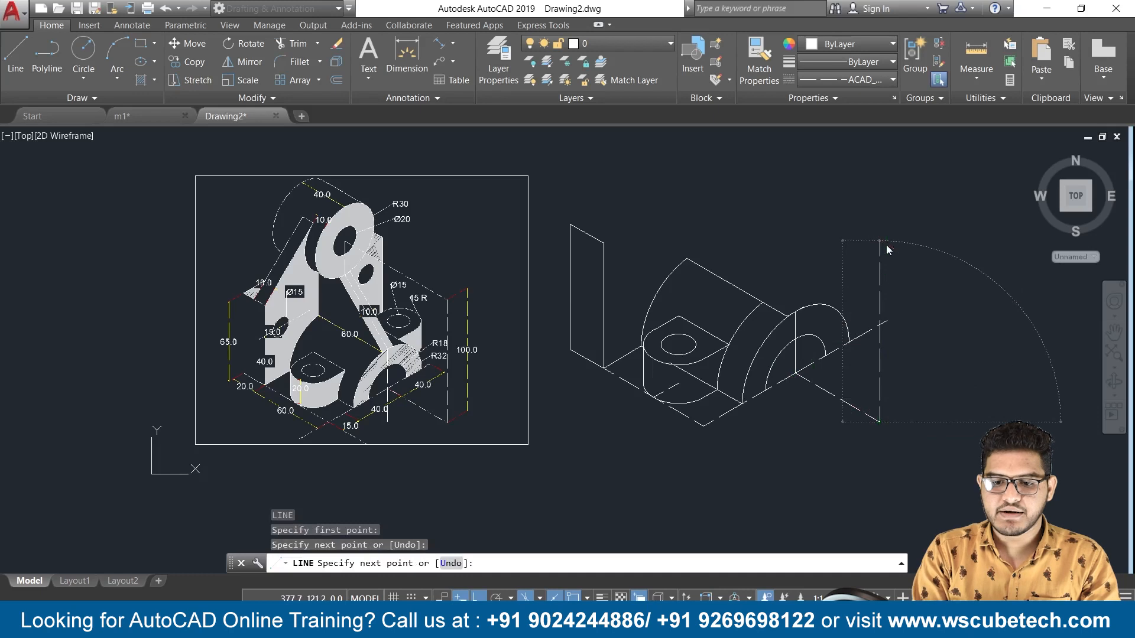
{"action": "key", "text": "Return"}
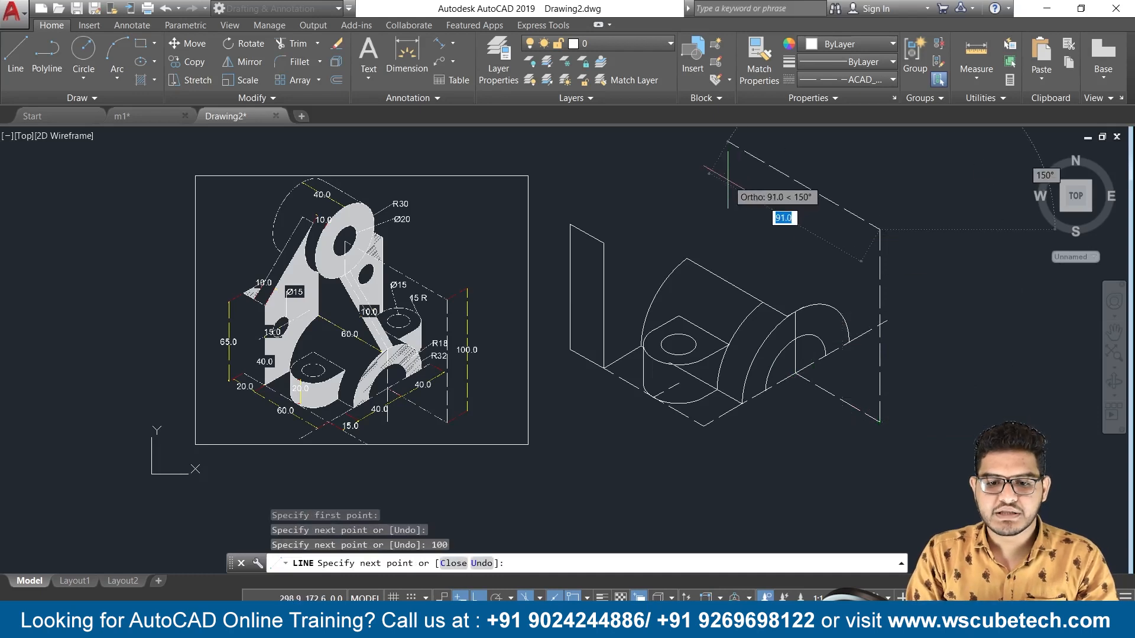
{"action": "middle_click_drag", "start_coordinate": [728, 142], "coordinate": [788, 227]}
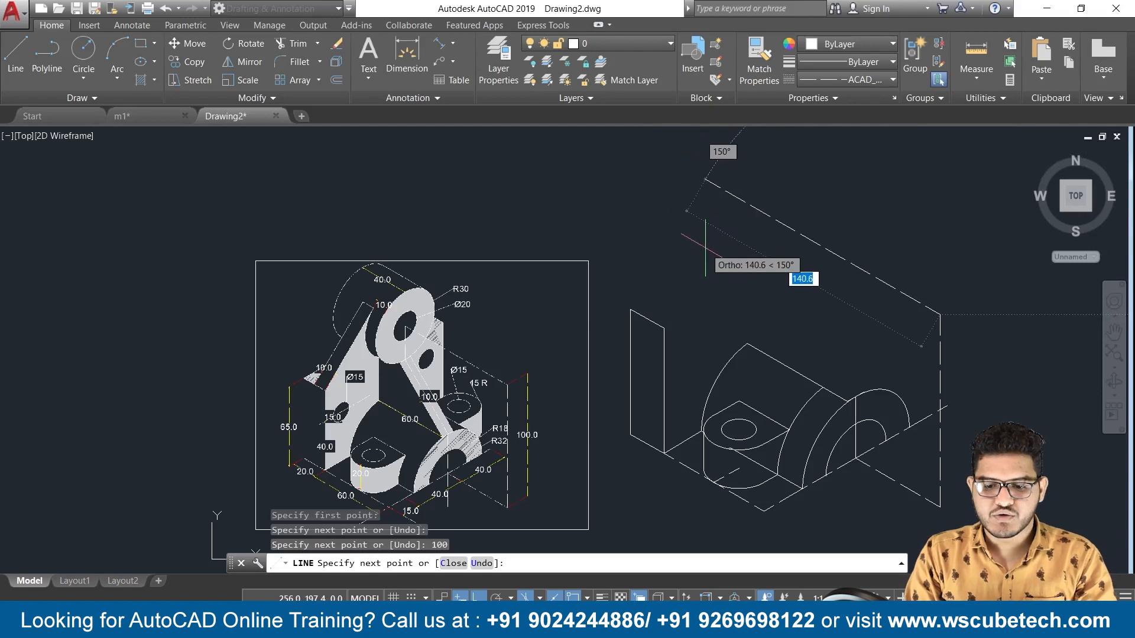
{"action": "key", "text": "Escape"}
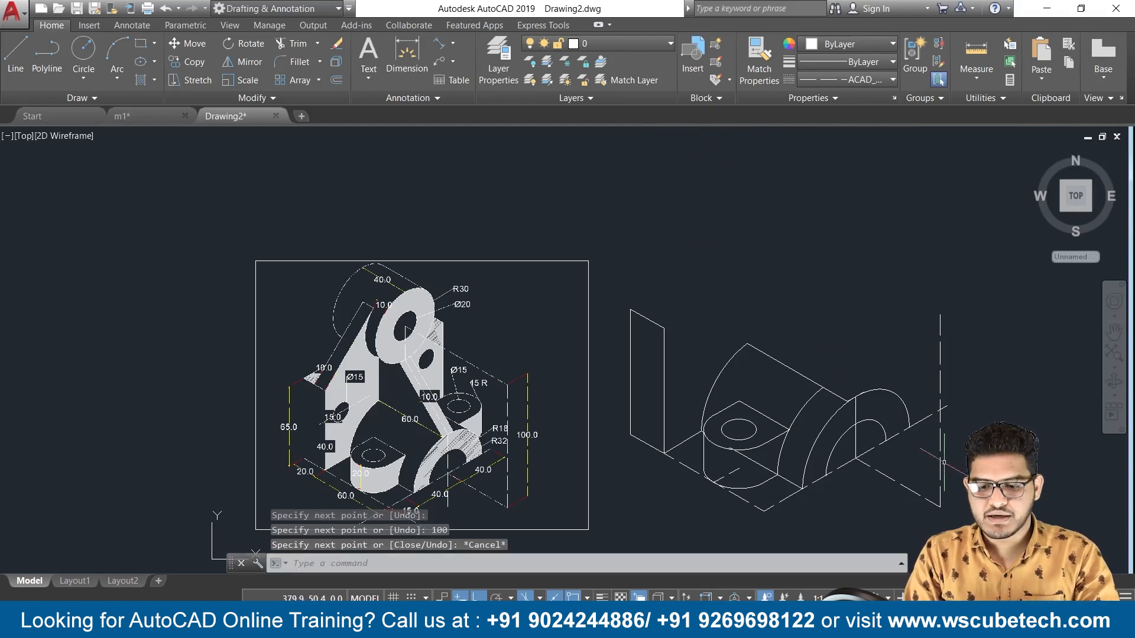
{"action": "left_click", "coordinate": [903, 483]}
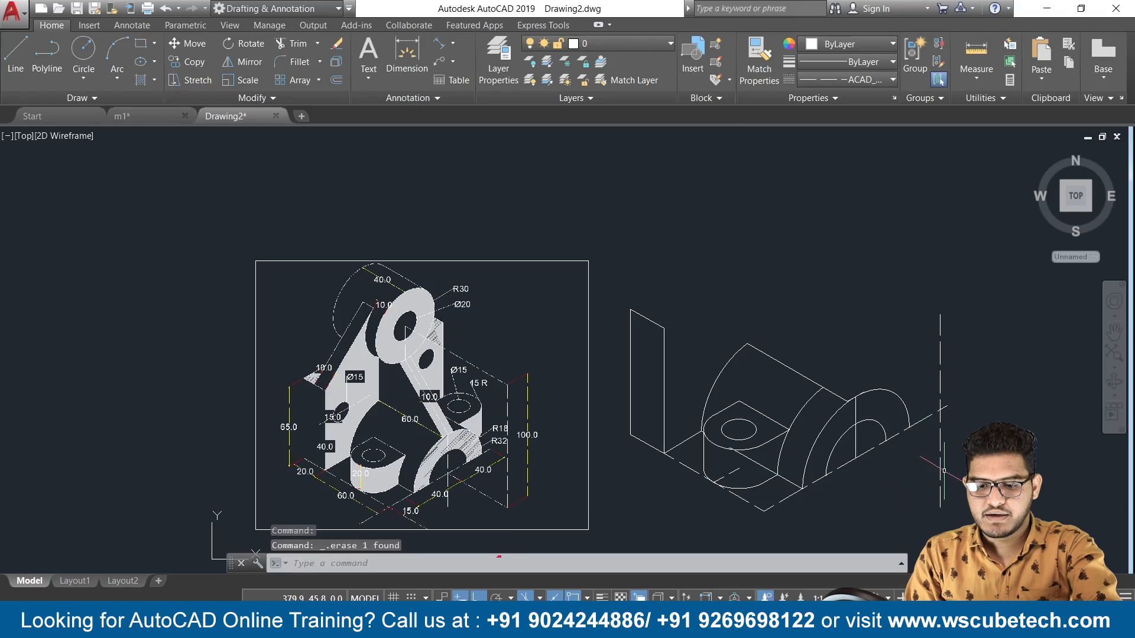
{"action": "key", "text": "Delete"}
Step: Draw a dashed line 20 long from the front arch's centre at 330°, continued by a 100-long vertical line upward
{"action": "type", "text": "l"}
{"action": "key", "text": "Return"}
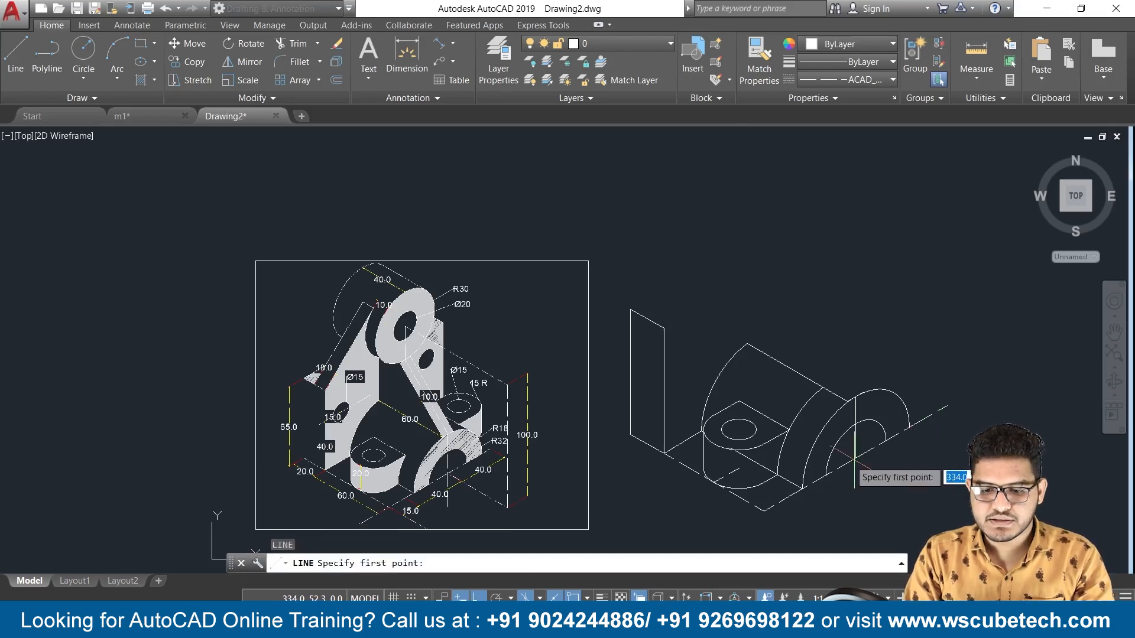
{"action": "left_click", "coordinate": [856, 458]}
{"action": "type", "text": "20"}
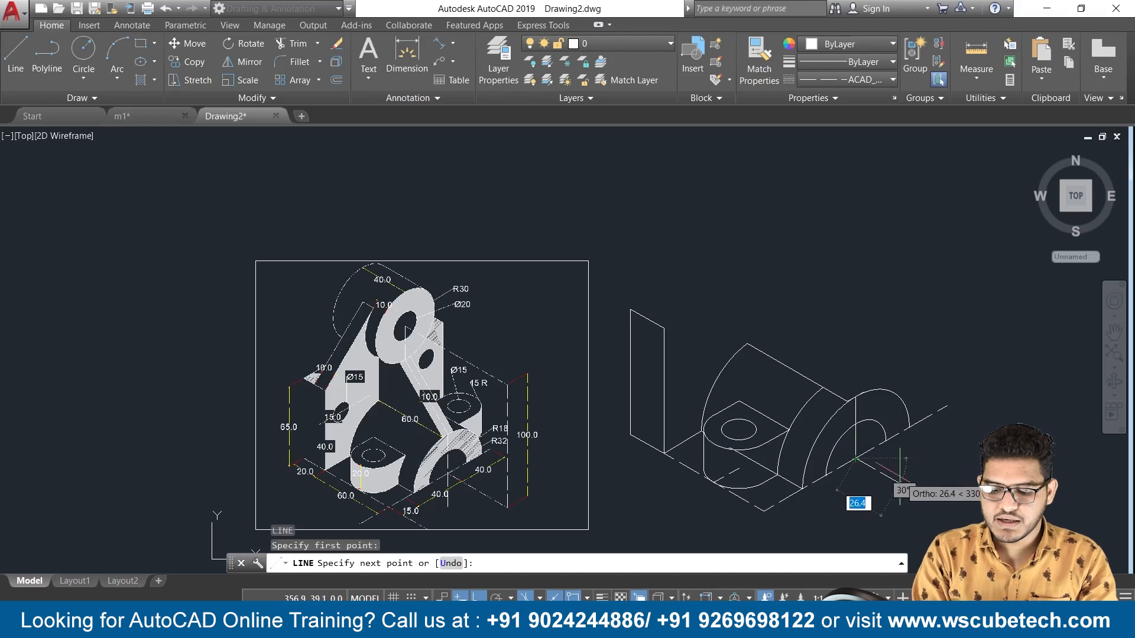
{"action": "key", "text": "Return"}
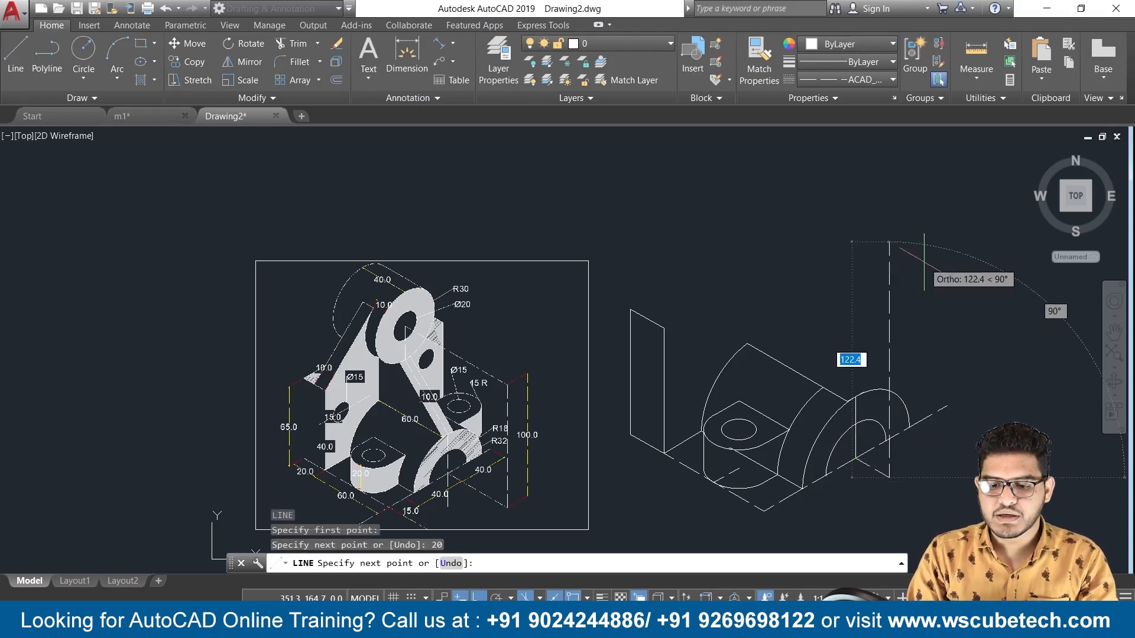
{"action": "type", "text": "100"}
{"action": "key", "text": "Return"}
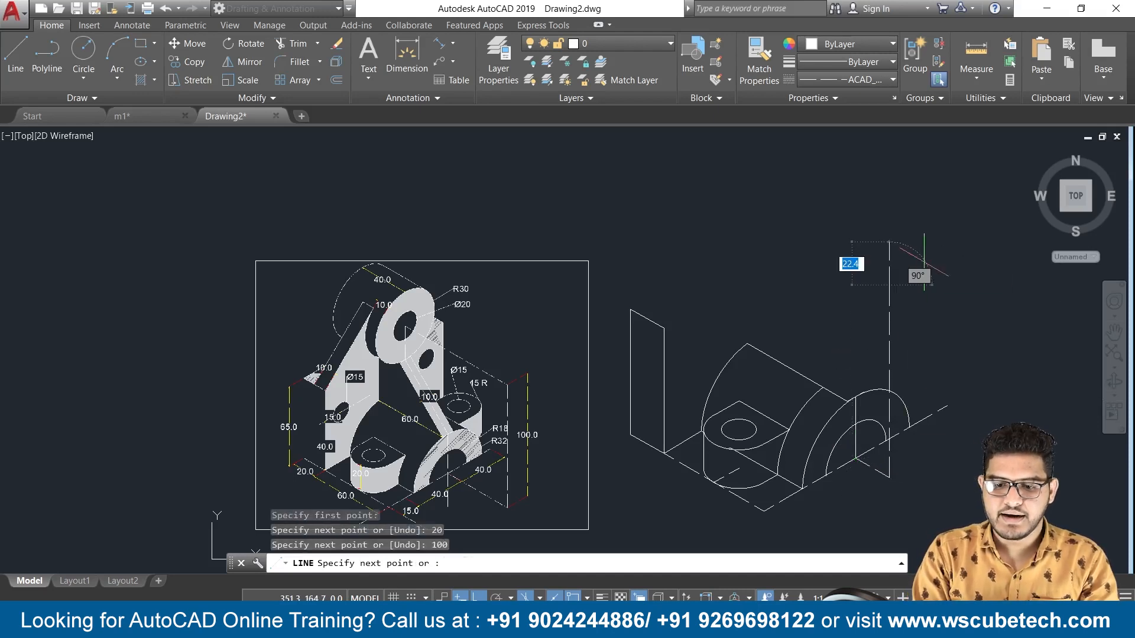
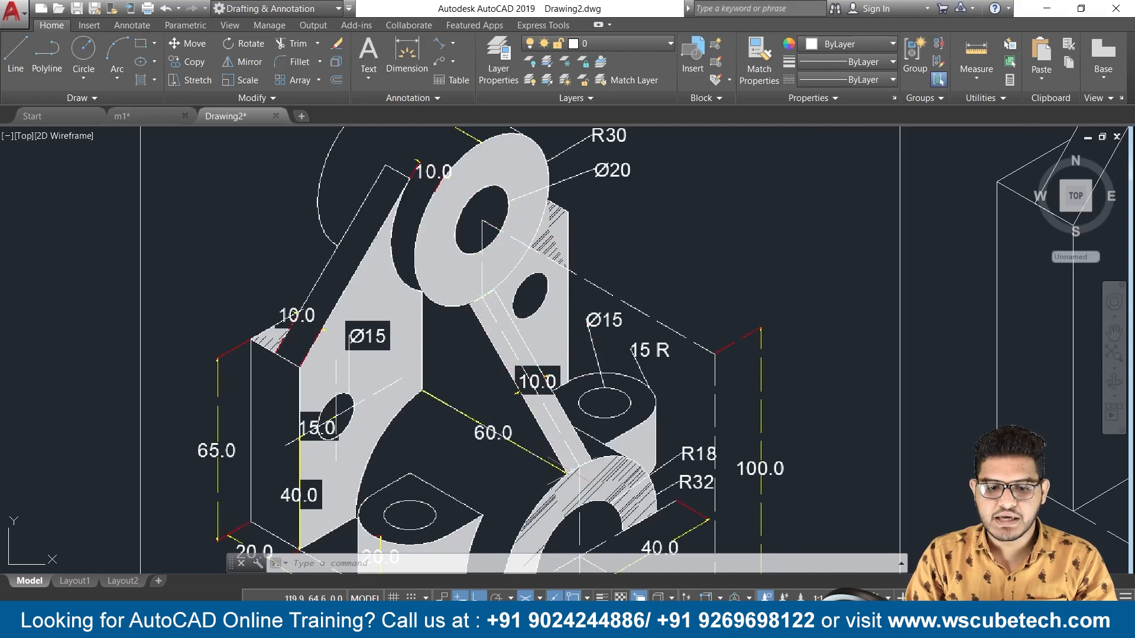
Step: Draw a vertical ACAD_ISO02W100 construction line from the centre of the front disc's hole down past its lower rim, using the right isoplane
{"action": "scroll", "coordinate": [723, 347], "scroll_direction": "down", "scroll_amount": 5}
{"action": "scroll", "coordinate": [656, 339], "scroll_direction": "up", "scroll_amount": 8}
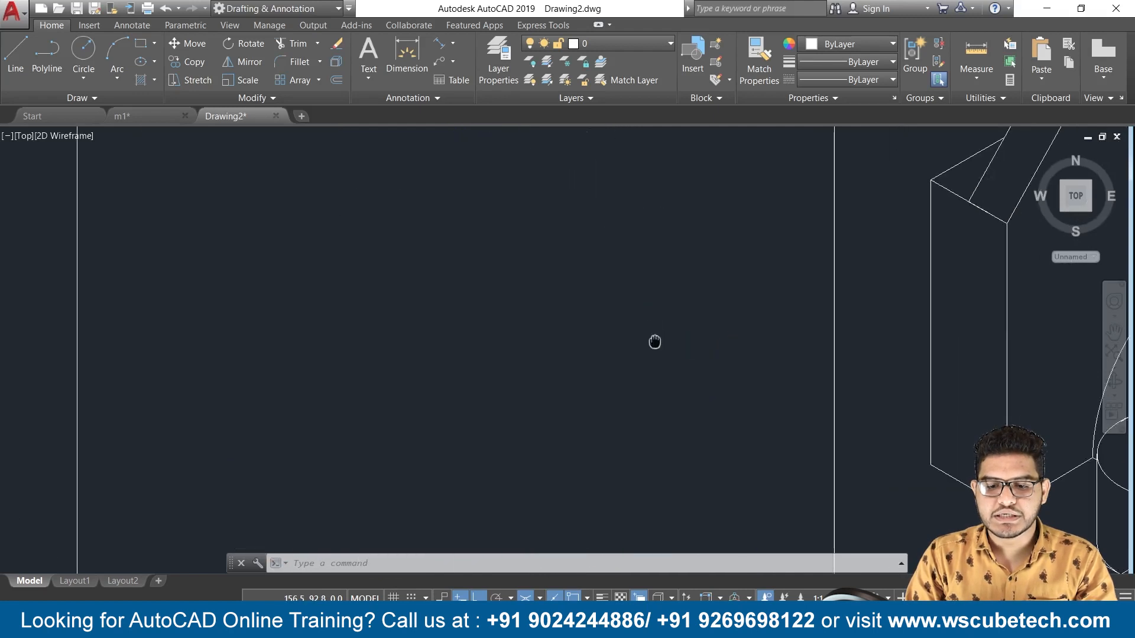
{"action": "scroll", "coordinate": [656, 339], "scroll_direction": "down", "scroll_amount": 8}
{"action": "scroll", "coordinate": [937, 289], "scroll_direction": "up", "scroll_amount": 5}
{"action": "scroll", "coordinate": [926, 282], "scroll_direction": "down", "scroll_amount": 2}
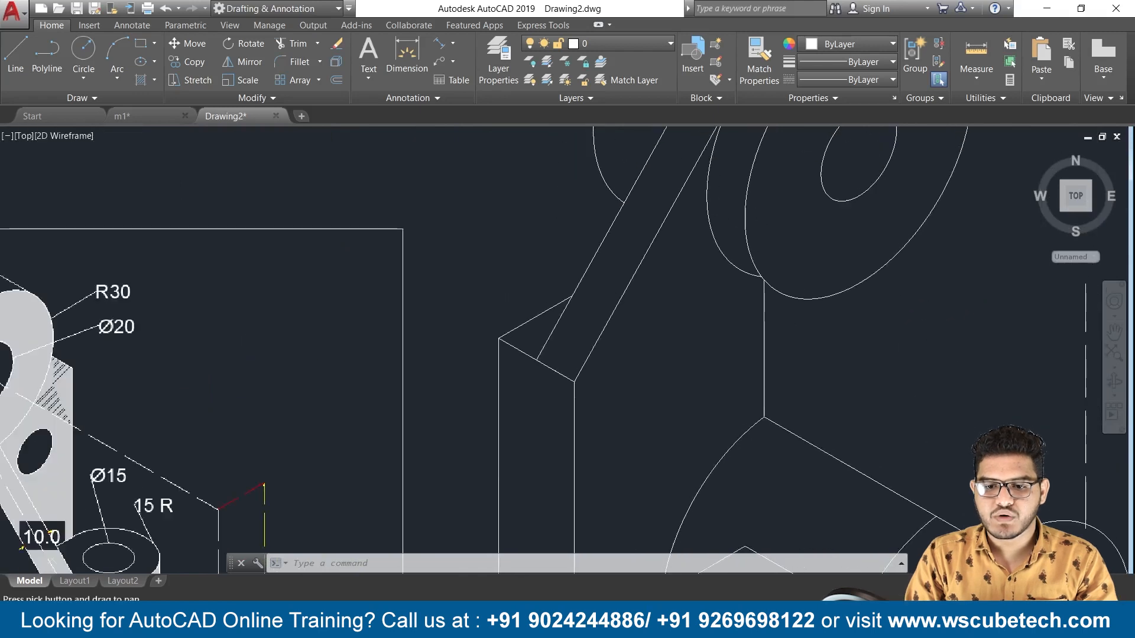
{"action": "scroll", "coordinate": [896, 368], "scroll_direction": "down", "scroll_amount": 2}
{"action": "type", "text": "l"}
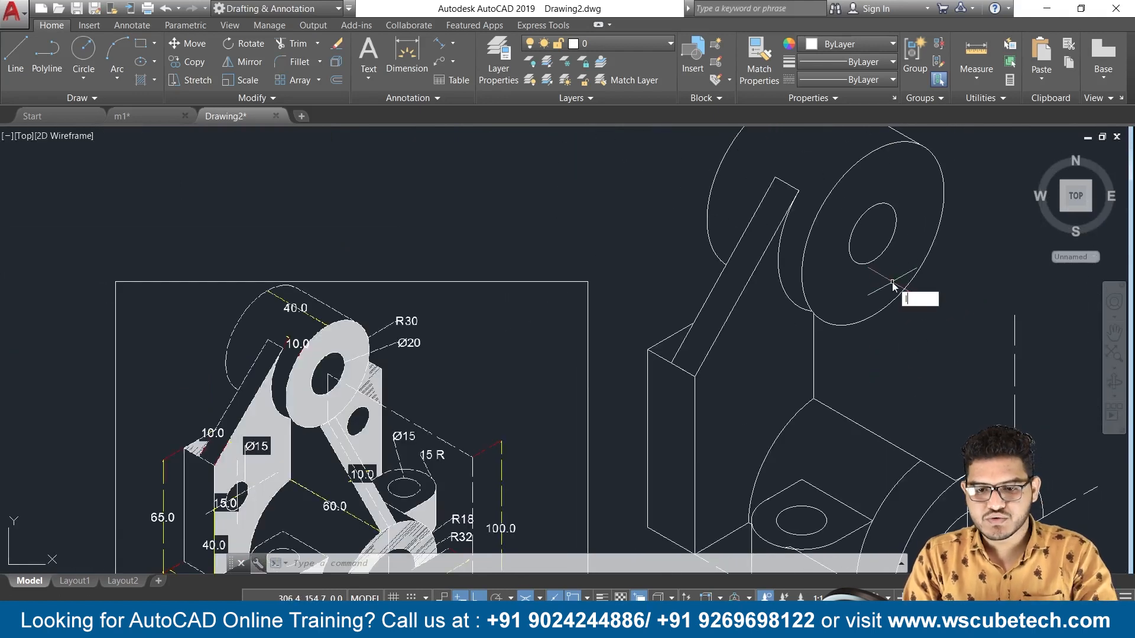
{"action": "key", "text": "Return"}
{"action": "left_click", "coordinate": [849, 80]}
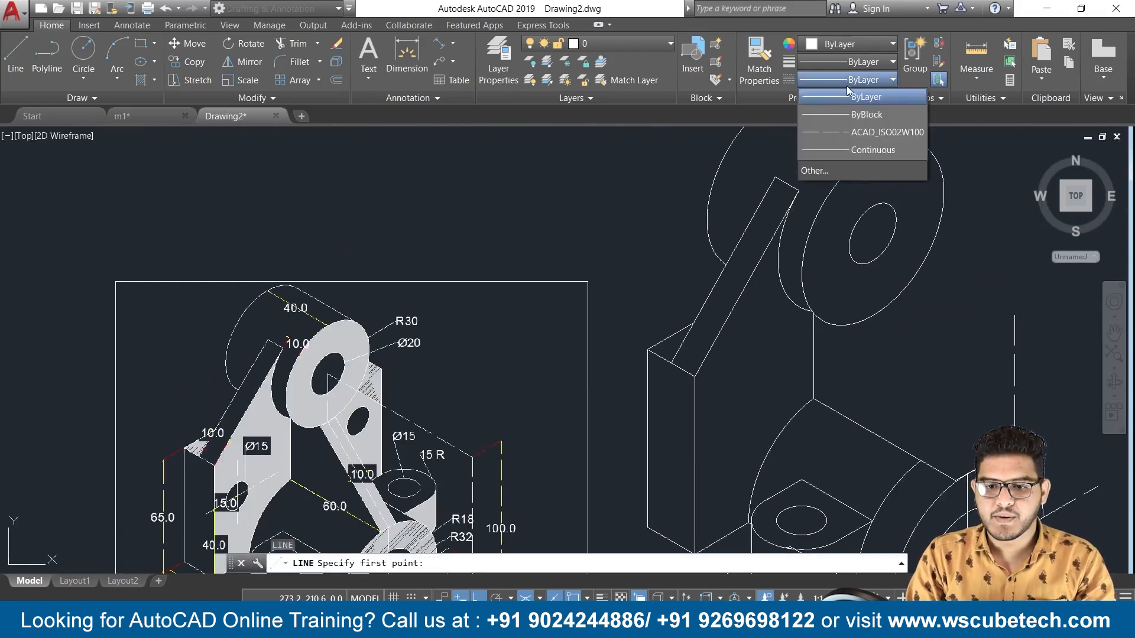
{"action": "left_click", "coordinate": [842, 133]}
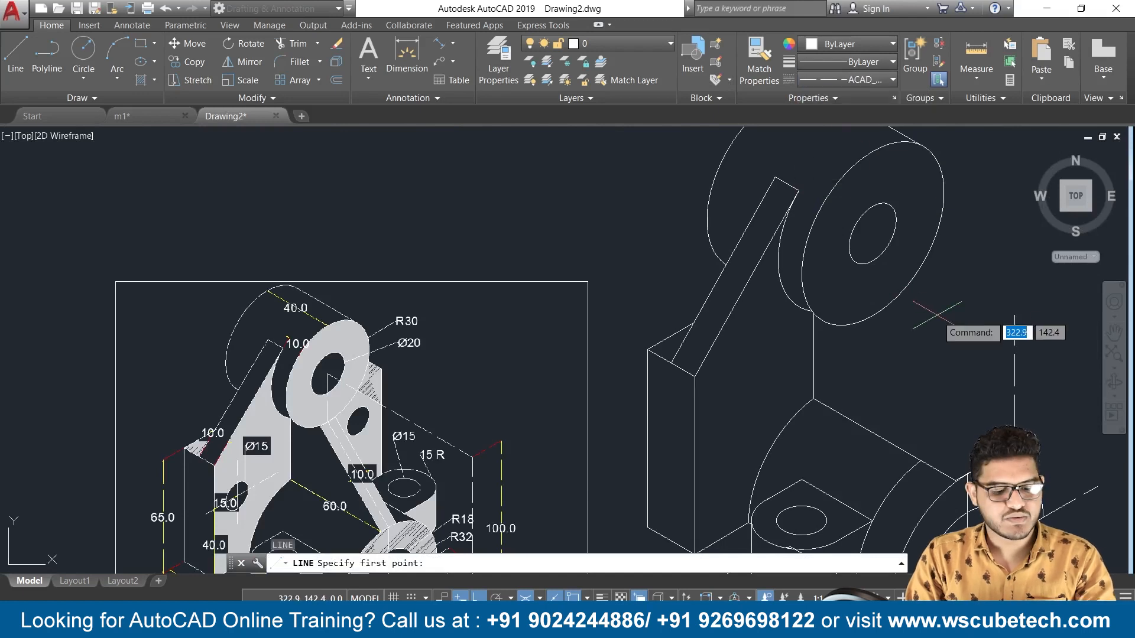
{"action": "key", "text": "F5"}
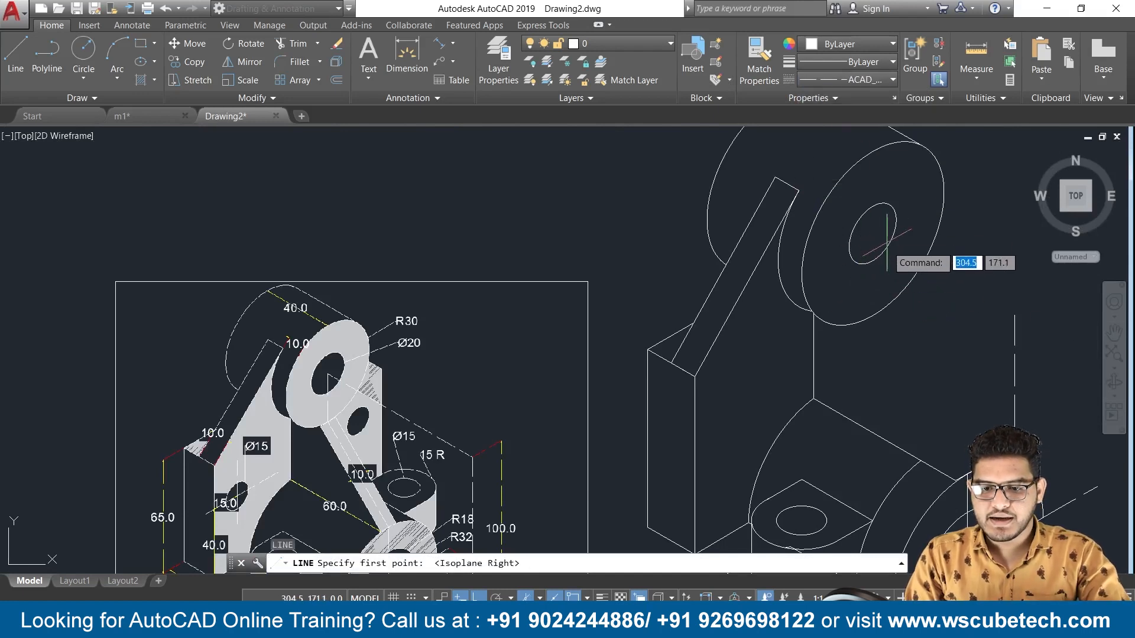
{"action": "left_click", "coordinate": [873, 231]}
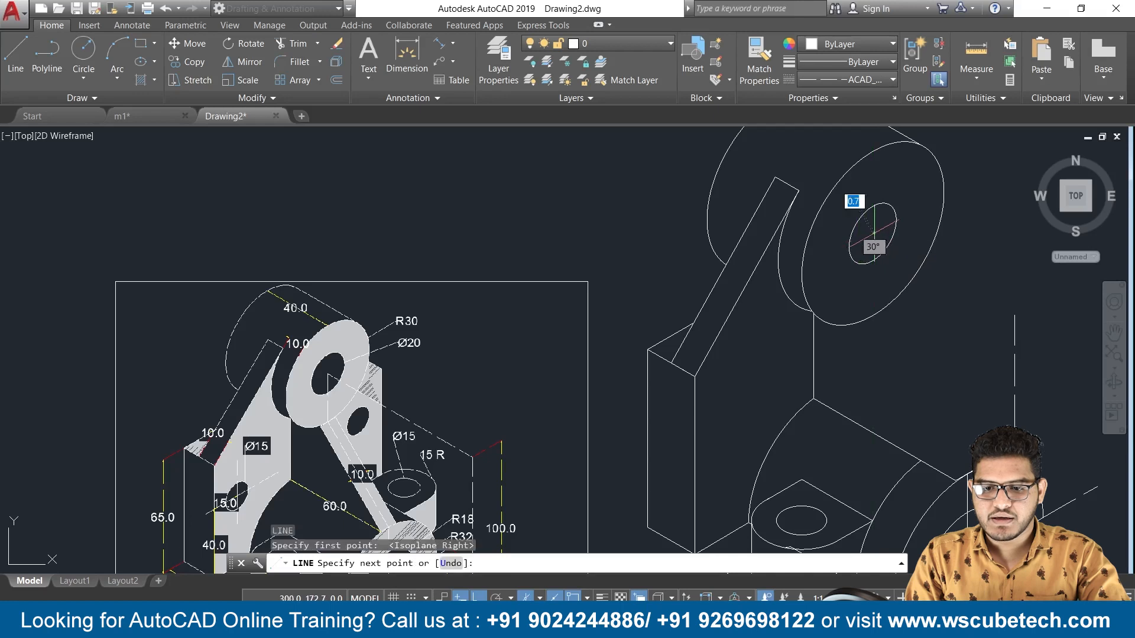
{"action": "left_click", "coordinate": [882, 345]}
{"action": "key", "text": "Return"}
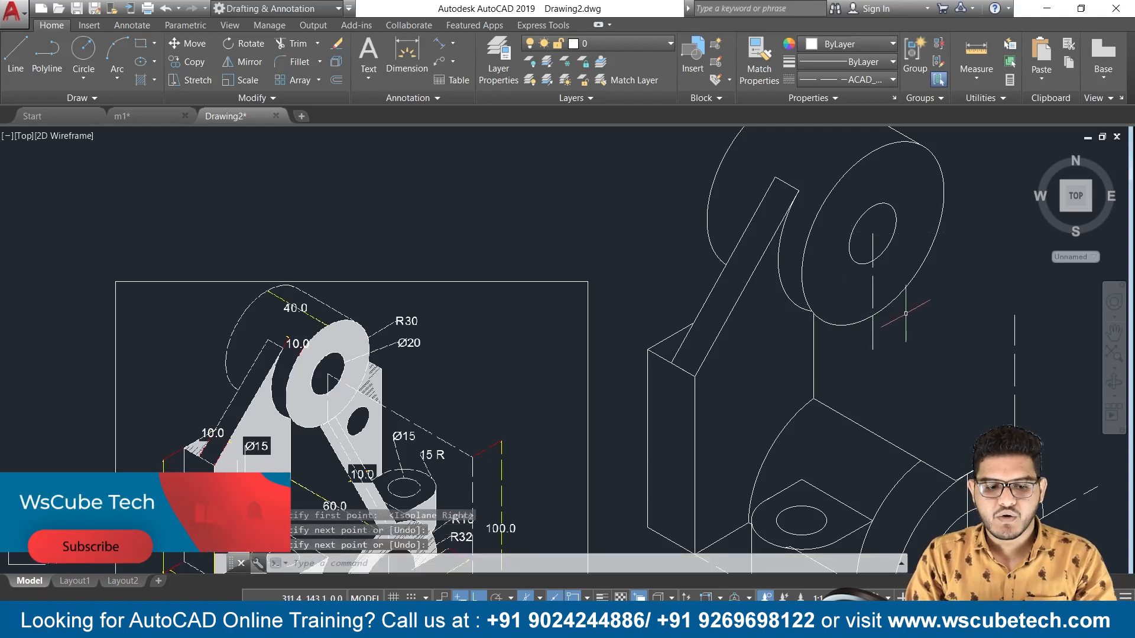
Step: From where the construction line crosses the disc's lower rim, draw a line 5 units at 30°, then 10 units back the opposite way
{"action": "scroll", "coordinate": [905, 314], "scroll_direction": "up", "scroll_amount": 2}
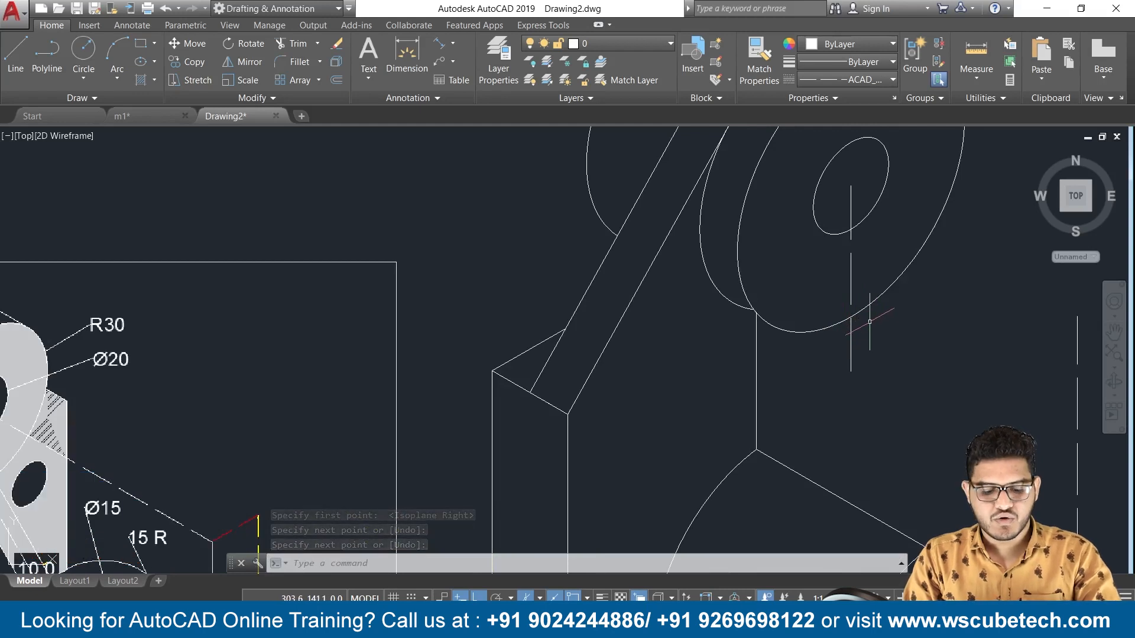
{"action": "type", "text": "l"}
{"action": "key", "text": "Return"}
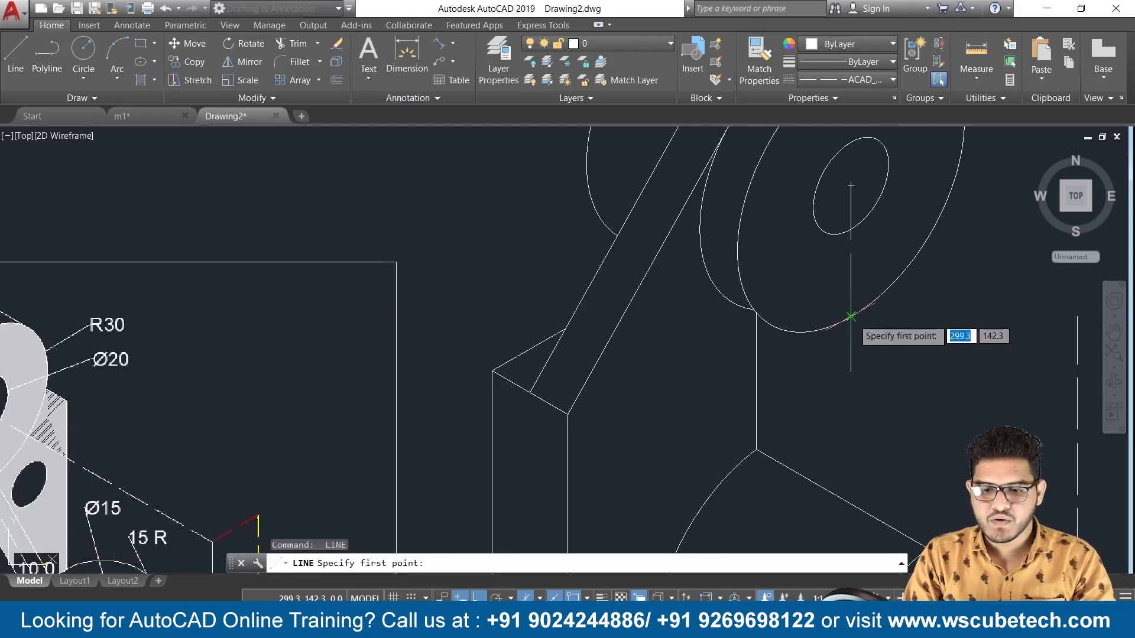
{"action": "left_click", "coordinate": [851, 316]}
{"action": "type", "text": "10"}
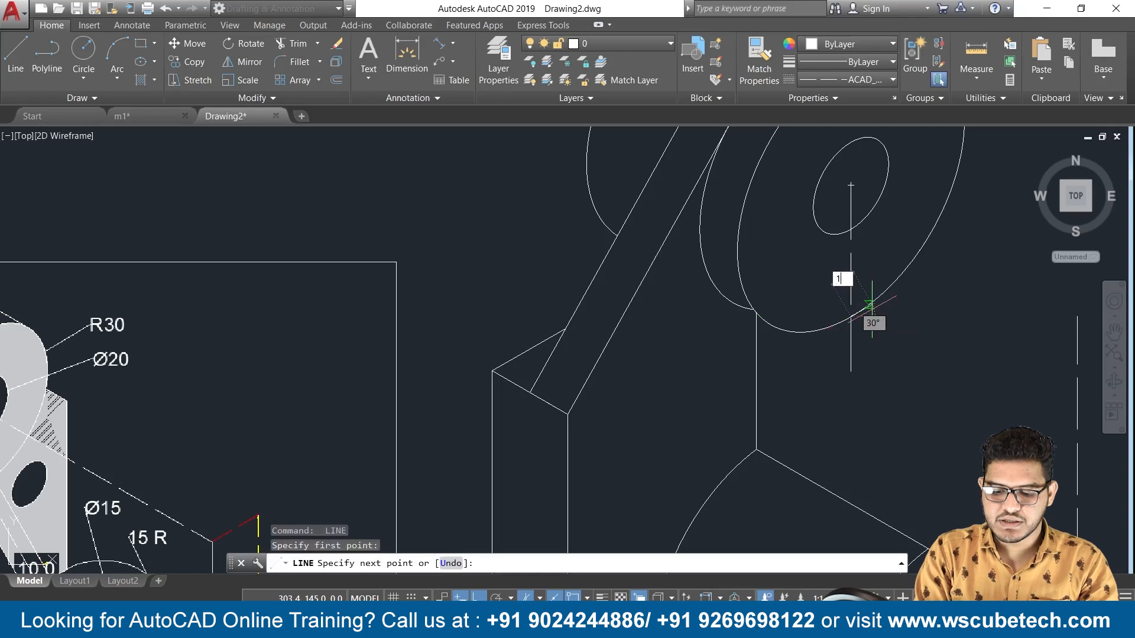
{"action": "key", "text": "Return"}
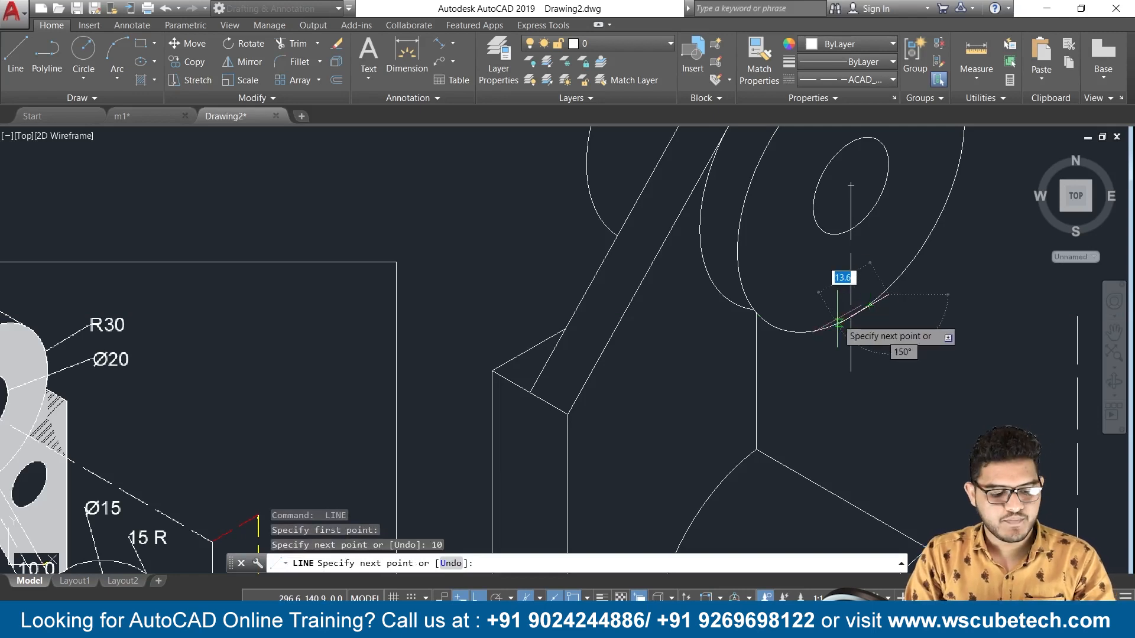
{"action": "key", "text": "ctrl+z"}
{"action": "type", "text": "5"}
{"action": "key", "text": "Return"}
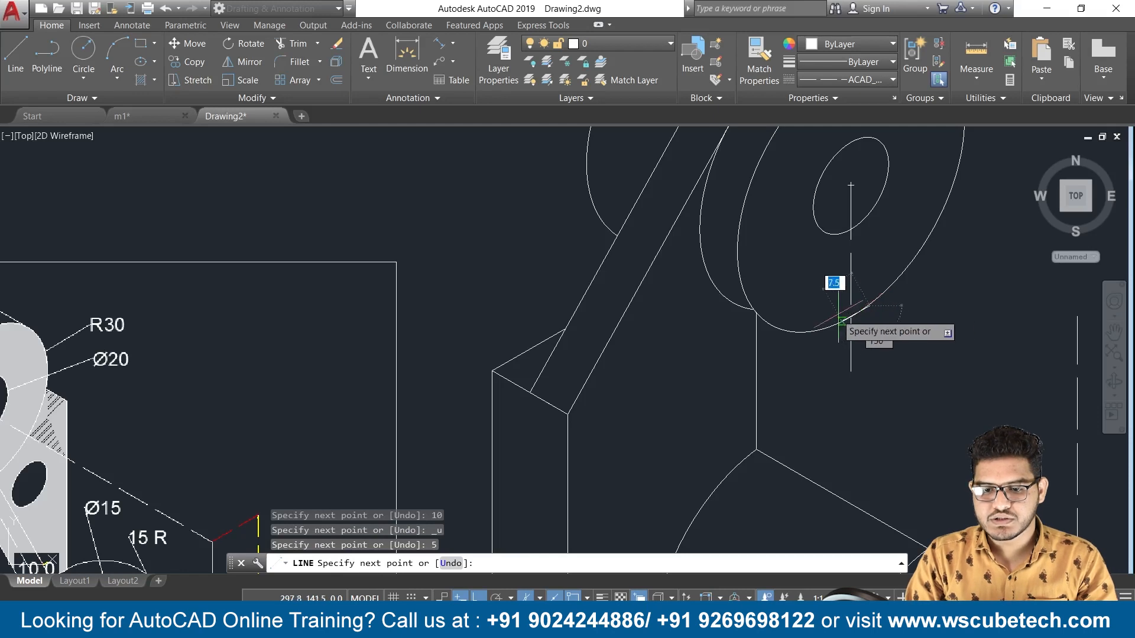
{"action": "type", "text": "10"}
{"action": "key", "text": "Return"}
{"action": "key", "text": "Return"}
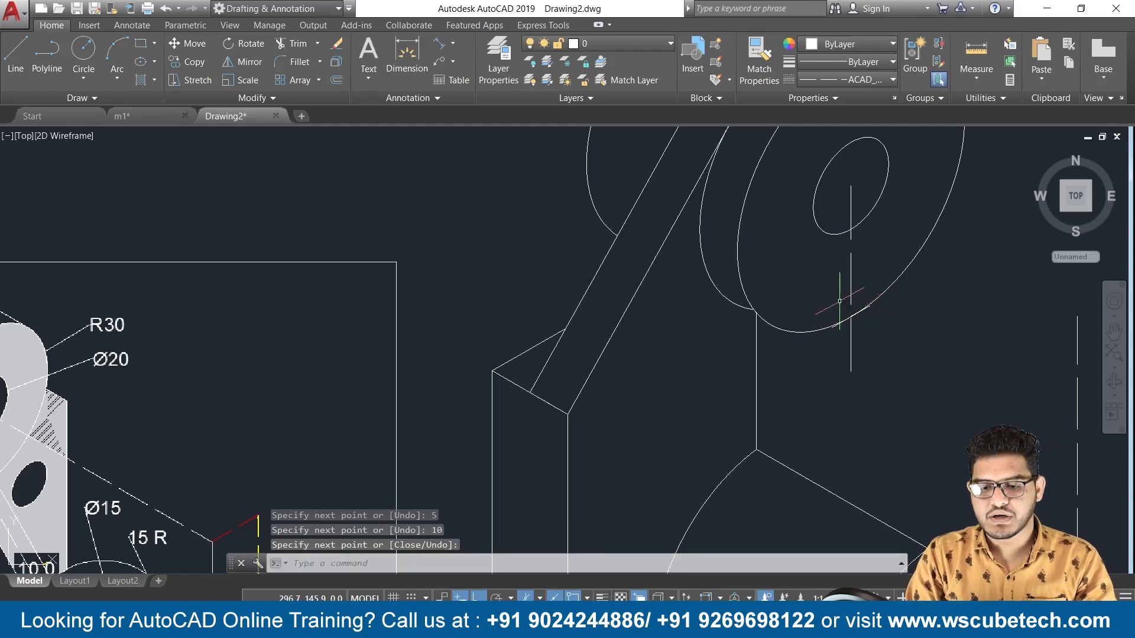
Step: Erase the vertical construction line and the overlapping 5-unit line, keeping the 10-unit line at the disc's rim
{"action": "left_click", "coordinate": [850, 269]}
{"action": "key", "text": "Delete"}
{"action": "scroll", "coordinate": [856, 304], "scroll_direction": "up", "scroll_amount": 2}
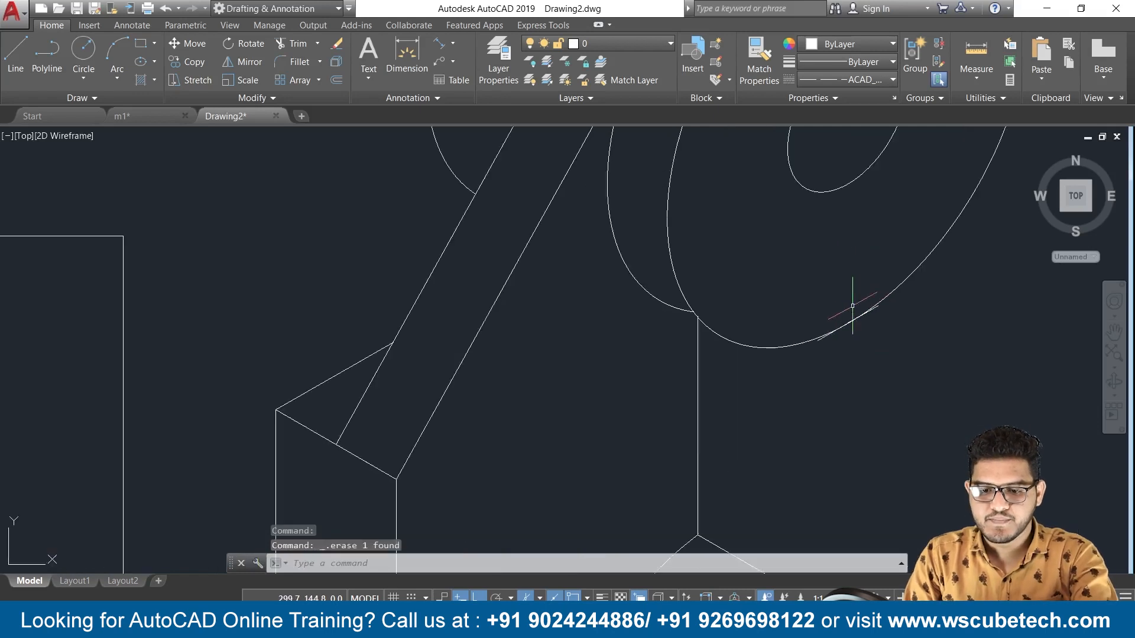
{"action": "left_click", "coordinate": [865, 314]}
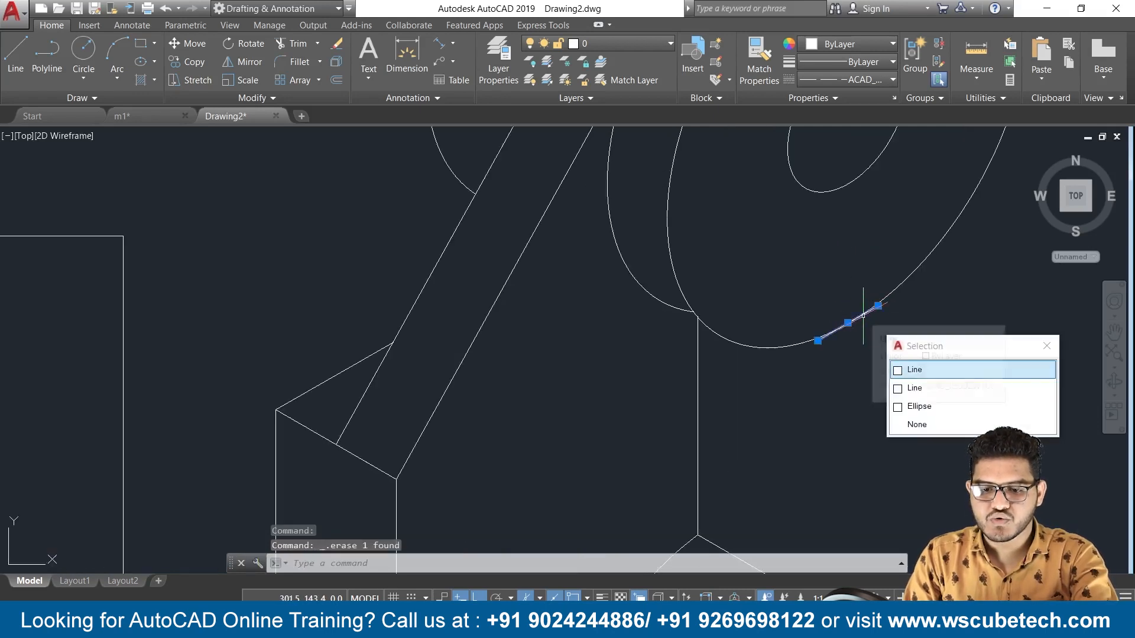
{"action": "left_click", "coordinate": [899, 389]}
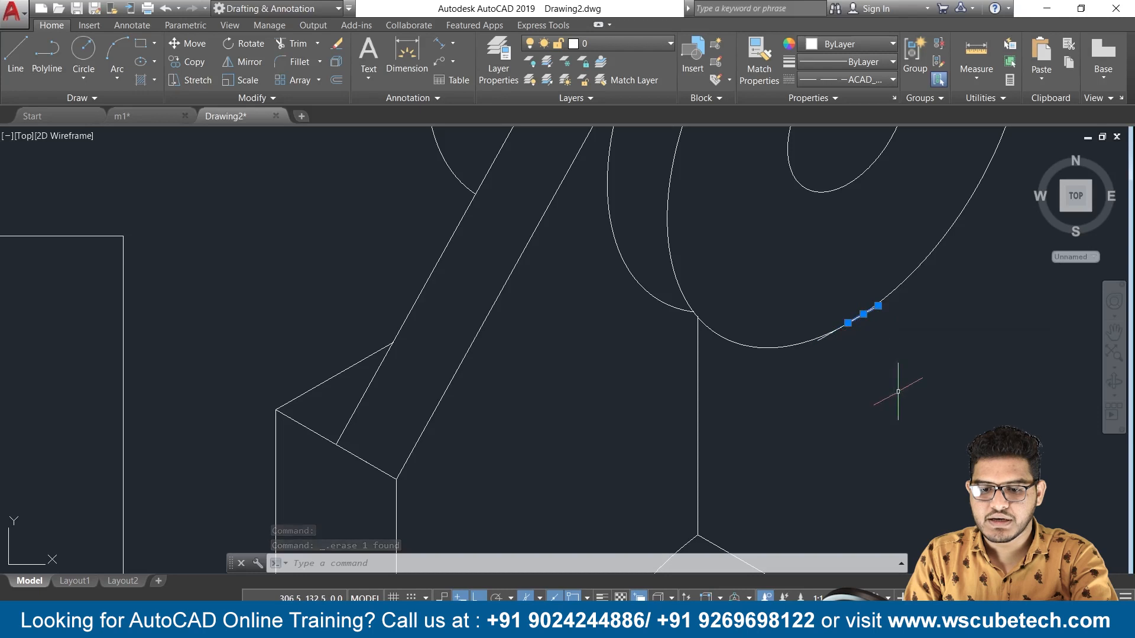
{"action": "key", "text": "Delete"}
{"action": "scroll", "coordinate": [898, 387], "scroll_direction": "down", "scroll_amount": 2}
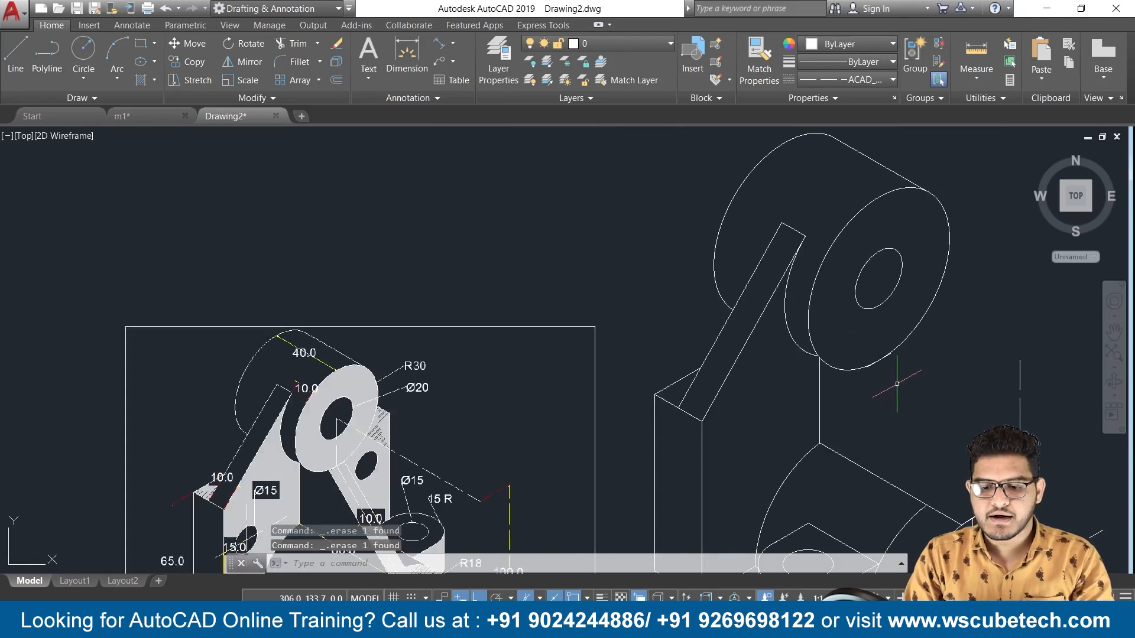
Step: Set the linetype to ByLayer and draw the rib's first edge from the 10-unit line's lower end to the near end of the arch's short line
{"action": "middle_click_drag", "start_coordinate": [897, 384], "coordinate": [879, 342]}
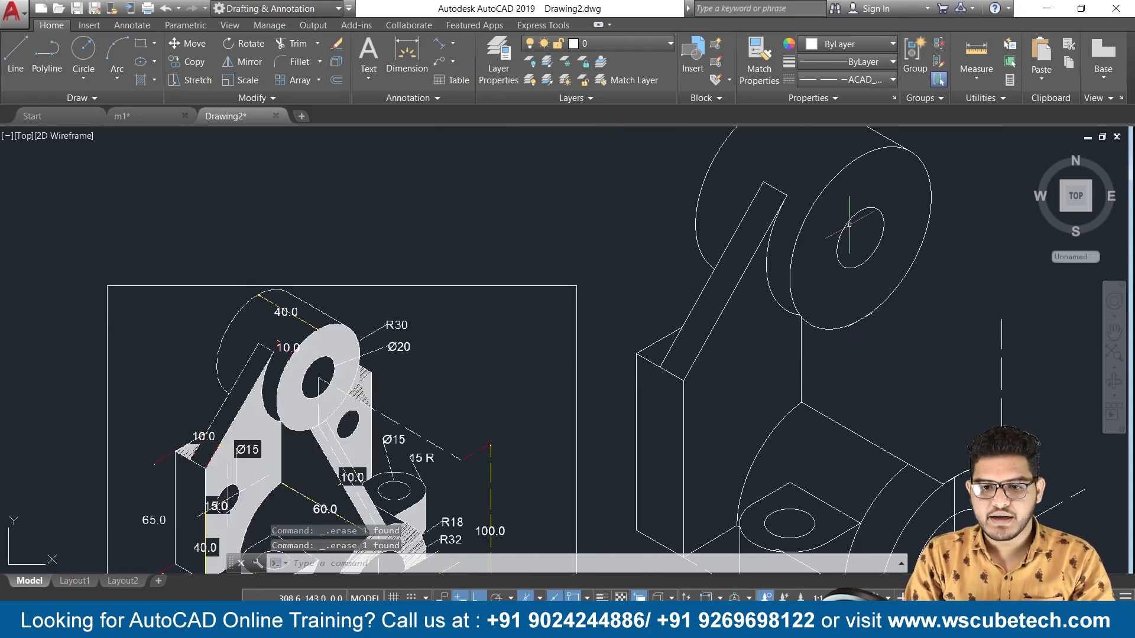
{"action": "left_click", "coordinate": [857, 79]}
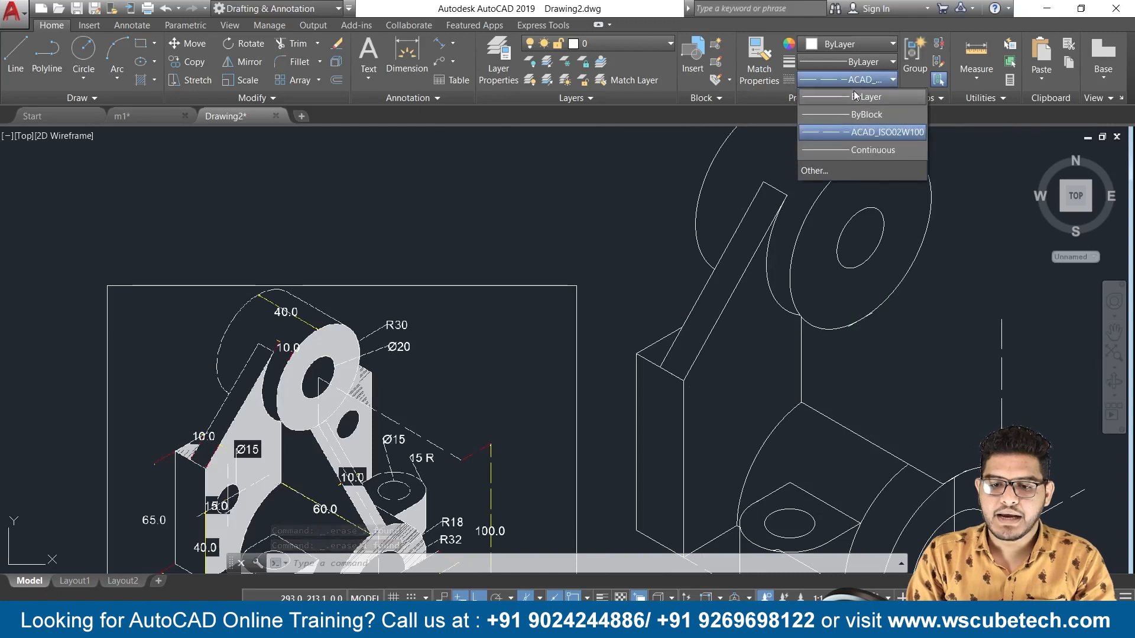
{"action": "left_click", "coordinate": [855, 95]}
{"action": "type", "text": "l"}
{"action": "key", "text": "Return"}
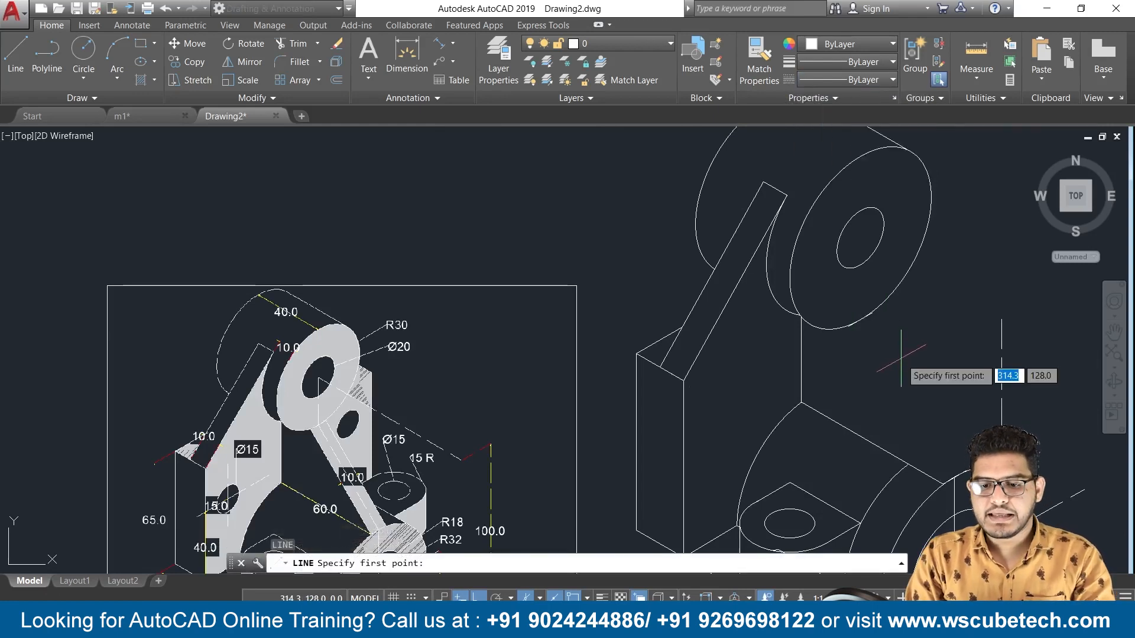
{"action": "left_click", "coordinate": [849, 326]}
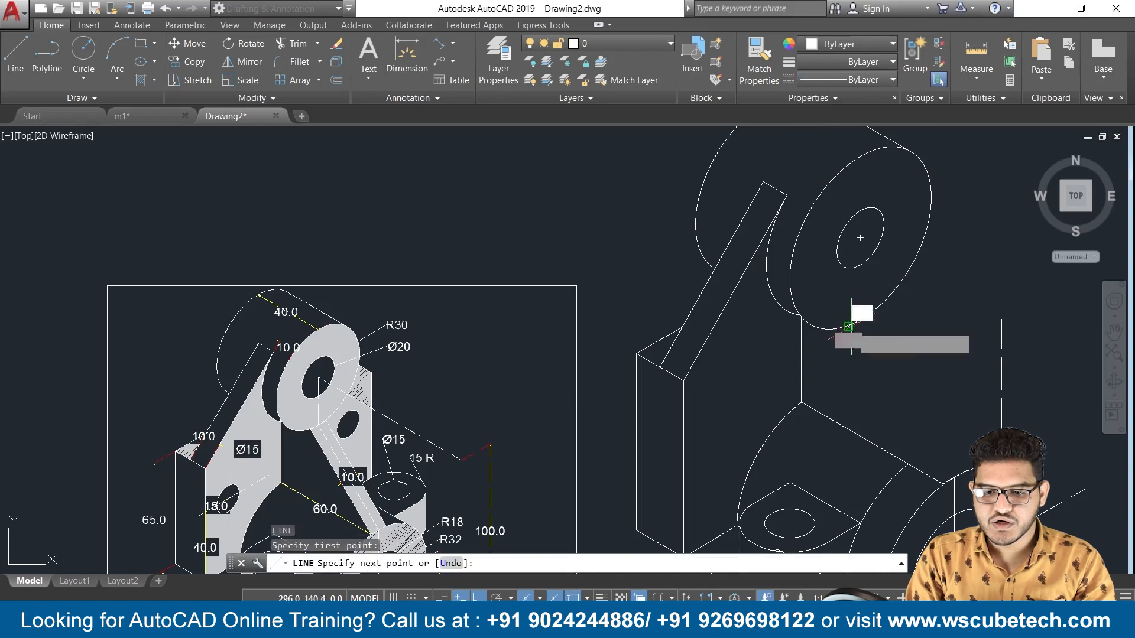
{"action": "left_click", "coordinate": [942, 484]}
{"action": "key", "text": "Return"}
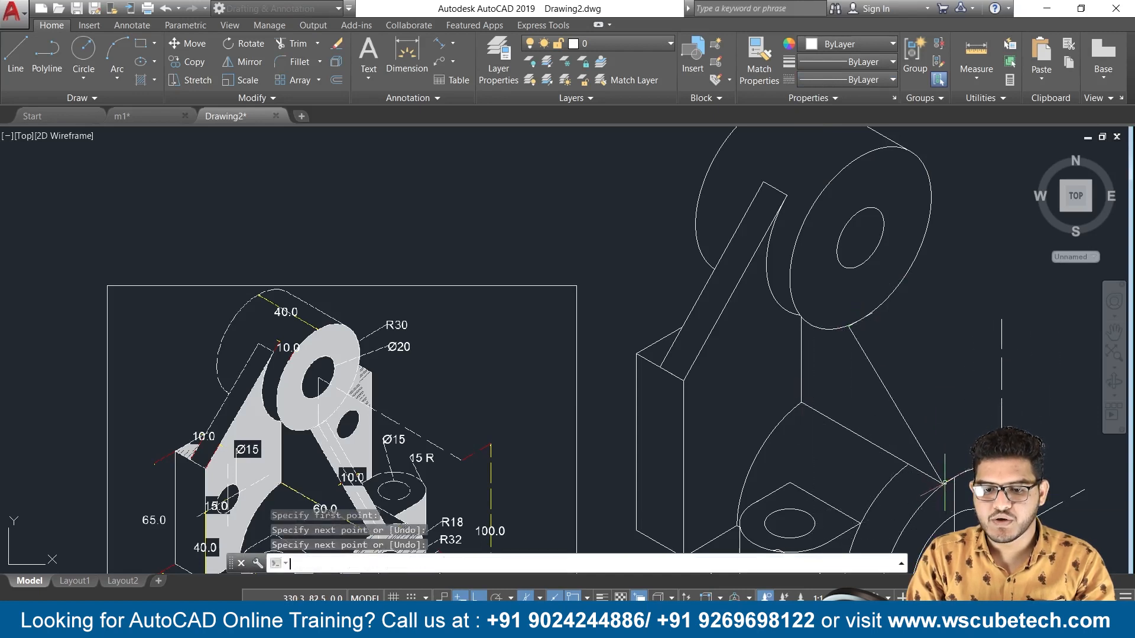
Step: Draw the rib's second edge from the upper end of the 10-unit line to the far end of the short line on the front arch
{"action": "scroll", "coordinate": [928, 393], "scroll_direction": "up", "scroll_amount": 3}
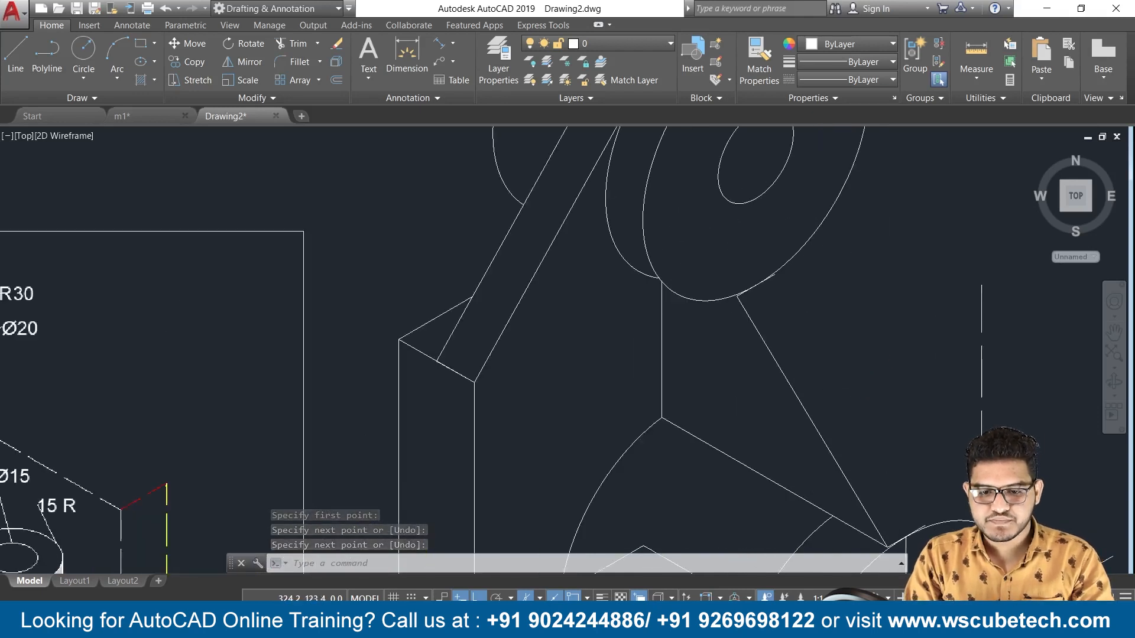
{"action": "scroll", "coordinate": [863, 367], "scroll_direction": "up", "scroll_amount": 2}
{"action": "scroll", "coordinate": [864, 367], "scroll_direction": "down", "scroll_amount": 2}
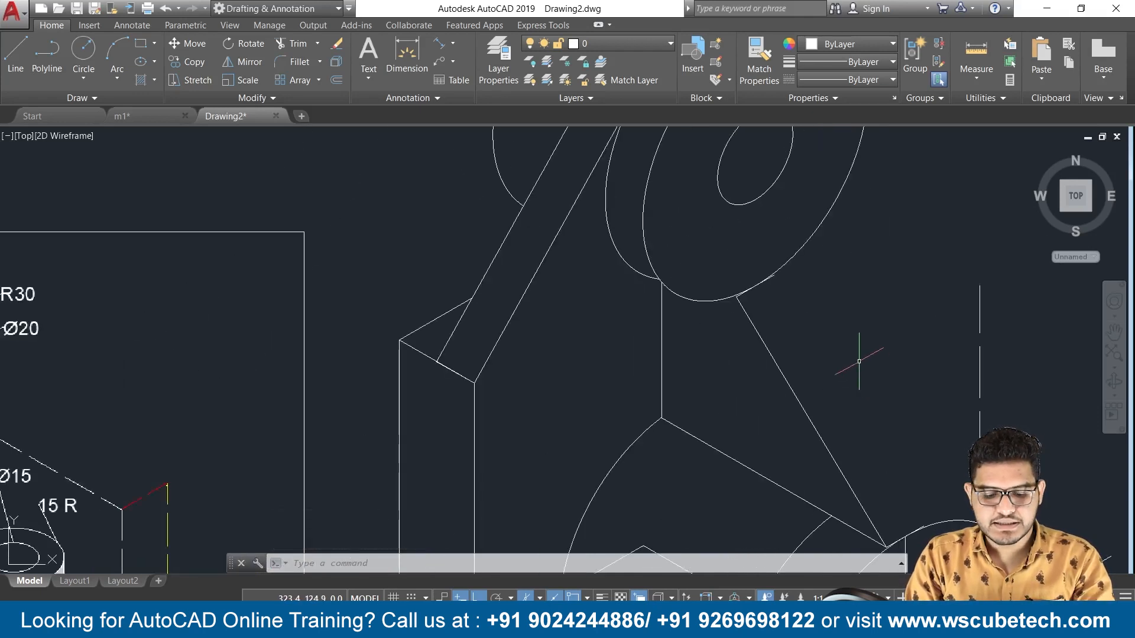
{"action": "scroll", "coordinate": [859, 361], "scroll_direction": "up", "scroll_amount": 4}
{"action": "middle_click_drag", "start_coordinate": [859, 437], "coordinate": [825, 162]}
{"action": "middle_click_drag", "start_coordinate": [871, 428], "coordinate": [854, 273]}
{"action": "scroll", "coordinate": [836, 267], "scroll_direction": "down", "scroll_amount": 5}
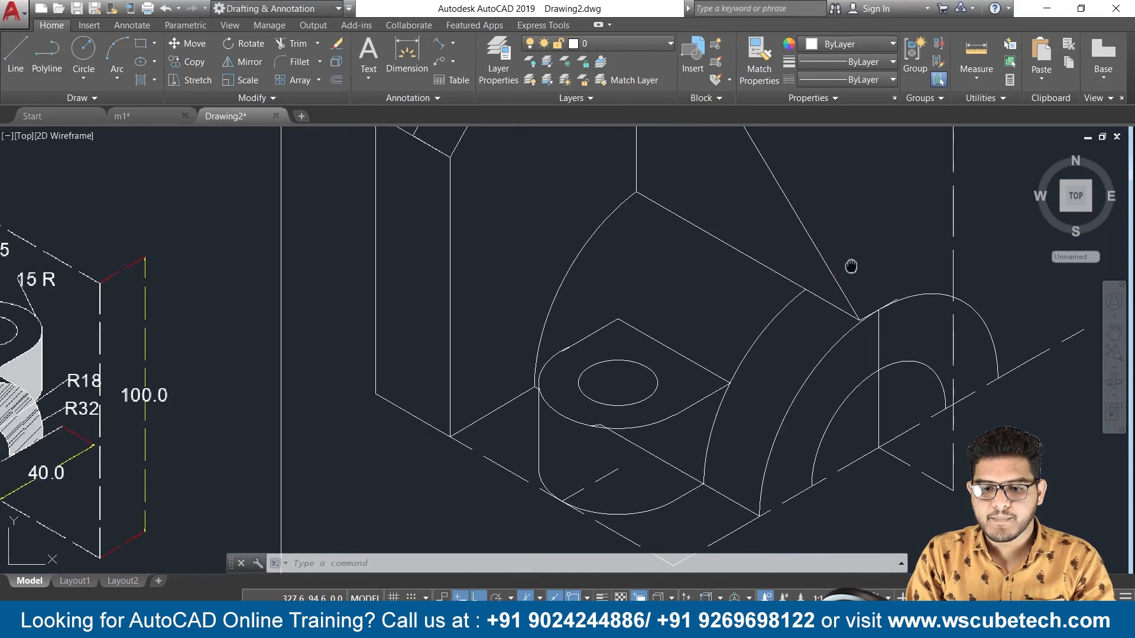
{"action": "type", "text": "l"}
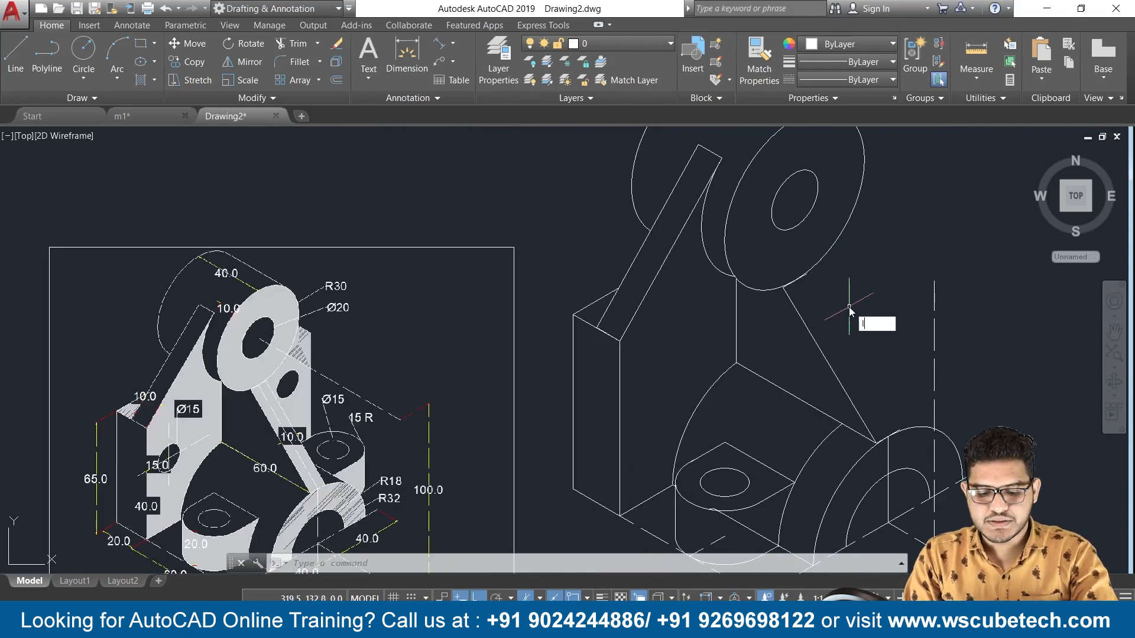
{"action": "key", "text": "Return"}
{"action": "left_click", "coordinate": [807, 274]}
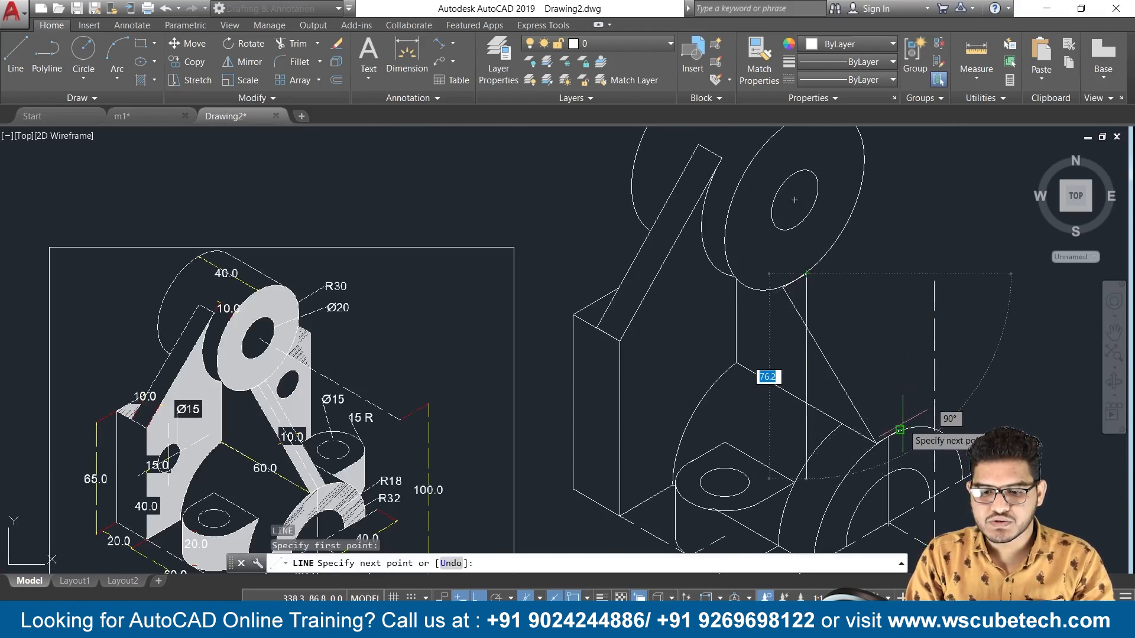
{"action": "scroll", "coordinate": [906, 427], "scroll_direction": "up", "scroll_amount": 5}
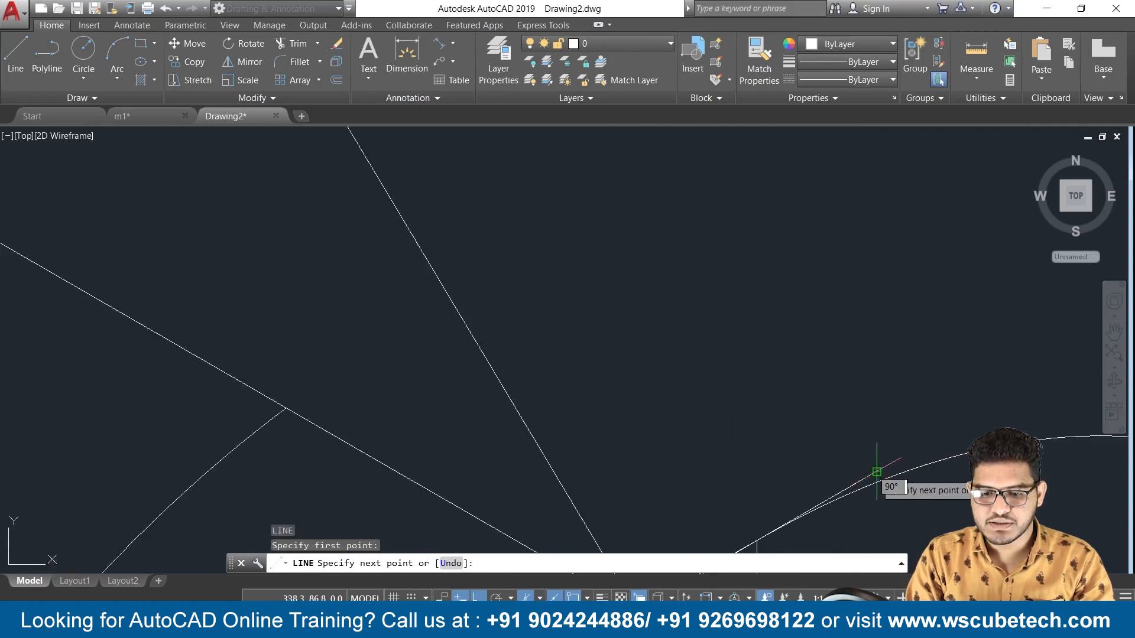
{"action": "left_click", "coordinate": [879, 471]}
{"action": "key", "text": "Return"}
{"action": "scroll", "coordinate": [892, 355], "scroll_direction": "down", "scroll_amount": 4}
{"action": "scroll", "coordinate": [891, 346], "scroll_direction": "down", "scroll_amount": 4}
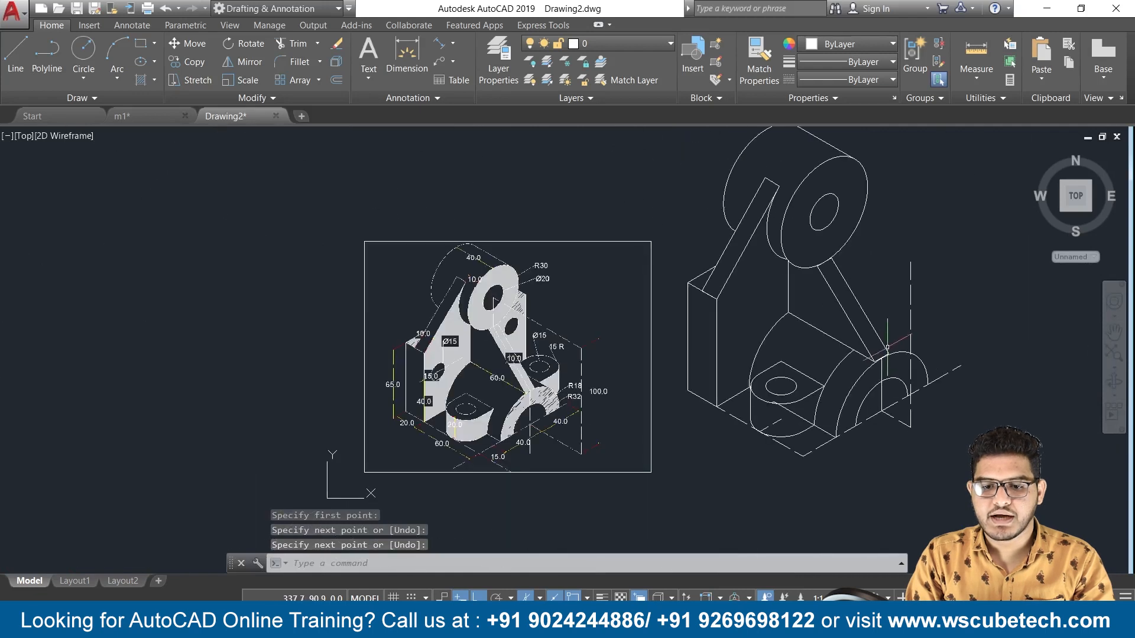
Step: Trim away the rear arch arc between the round lug's corner and the long sloping top edge
{"action": "middle_click_drag", "start_coordinate": [829, 334], "coordinate": [819, 359]}
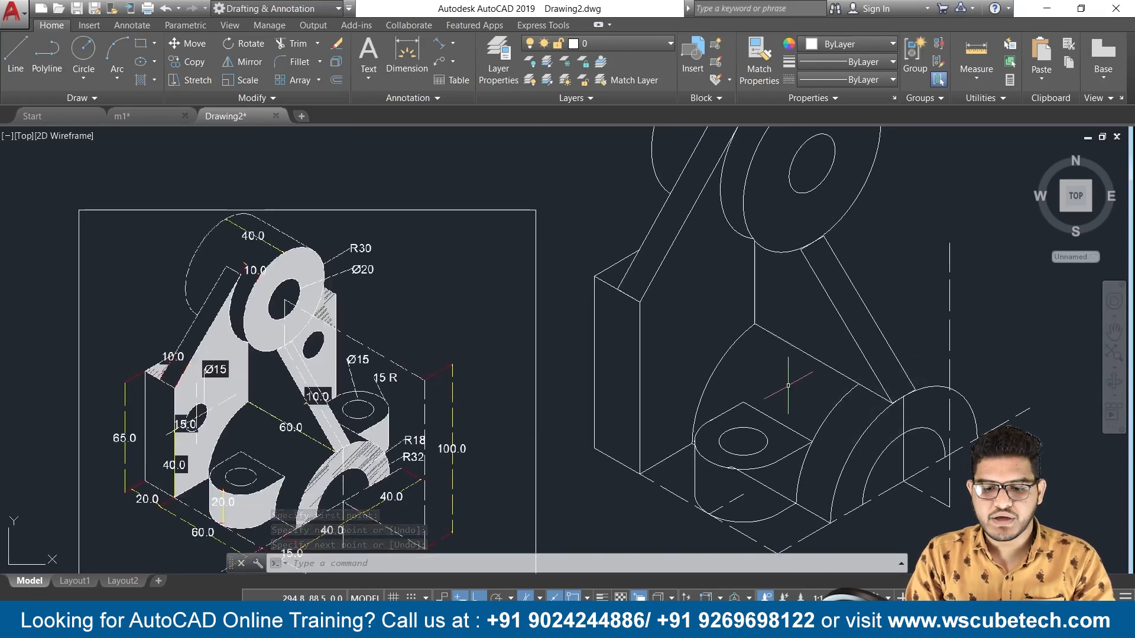
{"action": "type", "text": "tr"}
{"action": "key", "text": "Return"}
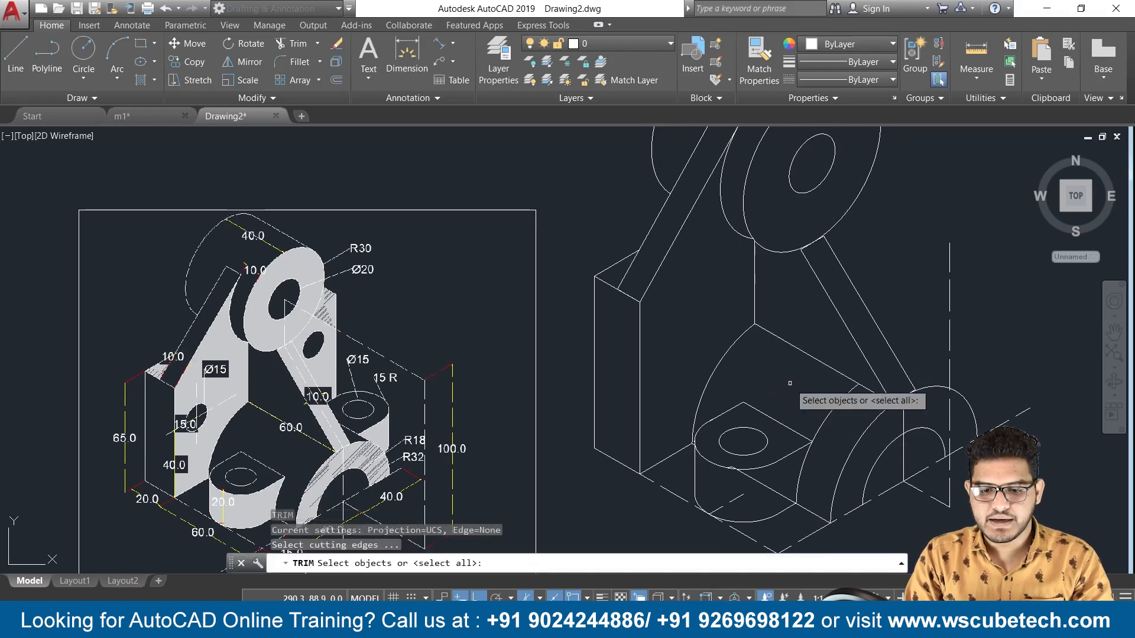
{"action": "key", "text": "Return"}
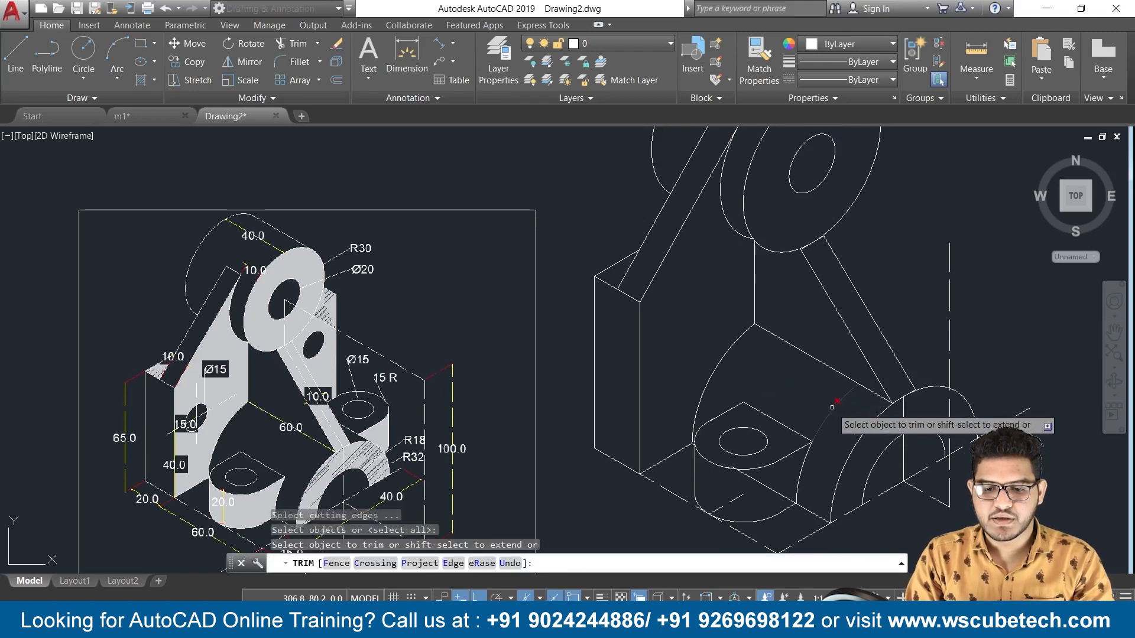
{"action": "left_click", "coordinate": [831, 406]}
{"action": "key", "text": "Return"}
{"action": "scroll", "coordinate": [832, 407], "scroll_direction": "down", "scroll_amount": 4}
{"action": "scroll", "coordinate": [832, 406], "scroll_direction": "up", "scroll_amount": 2}
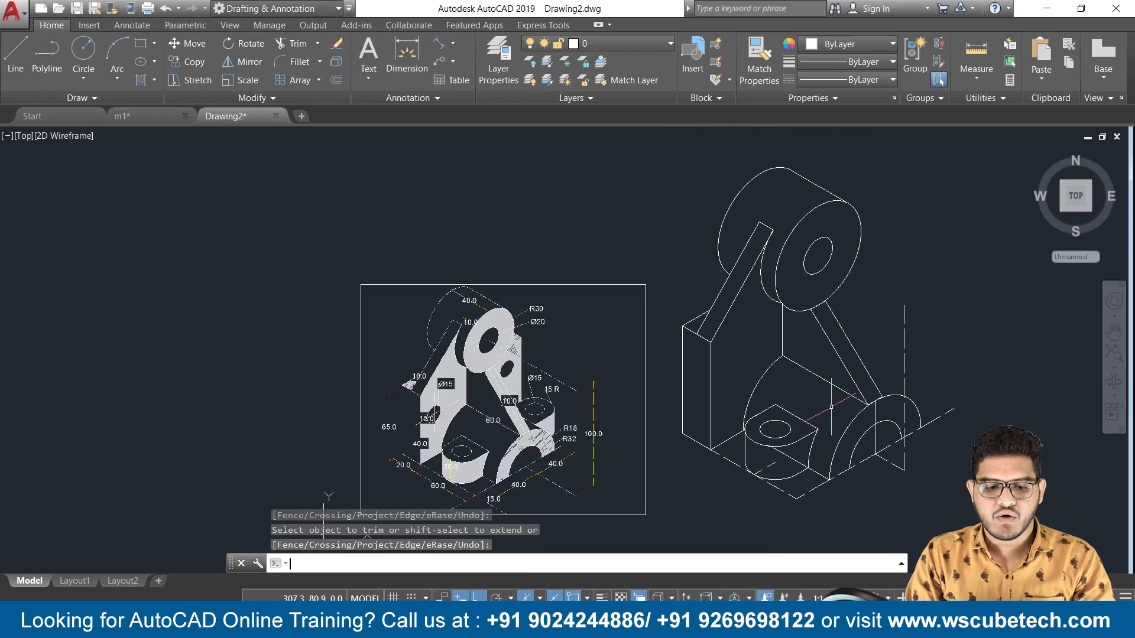
Step: Trim away the straight base edge crossing the front face of the round lug
{"action": "scroll", "coordinate": [828, 407], "scroll_direction": "up", "scroll_amount": 2}
{"action": "scroll", "coordinate": [816, 390], "scroll_direction": "up", "scroll_amount": 1}
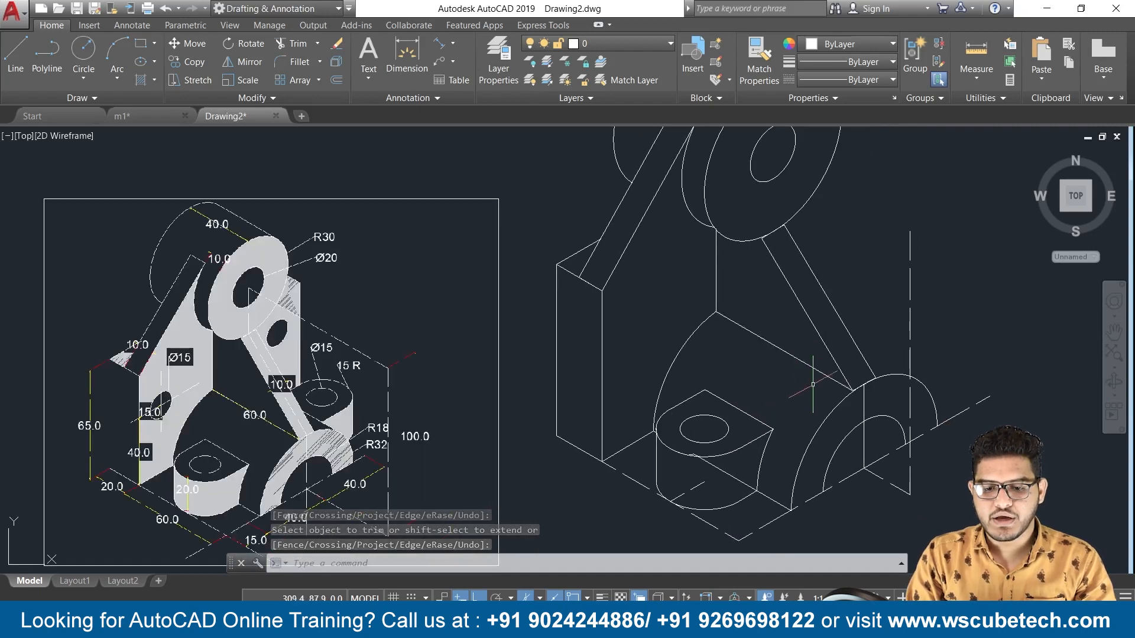
{"action": "scroll", "coordinate": [708, 463], "scroll_direction": "up", "scroll_amount": 2}
{"action": "scroll", "coordinate": [709, 464], "scroll_direction": "down", "scroll_amount": 2}
{"action": "middle_click_drag", "start_coordinate": [709, 464], "coordinate": [755, 393]}
{"action": "scroll", "coordinate": [756, 390], "scroll_direction": "up", "scroll_amount": 4}
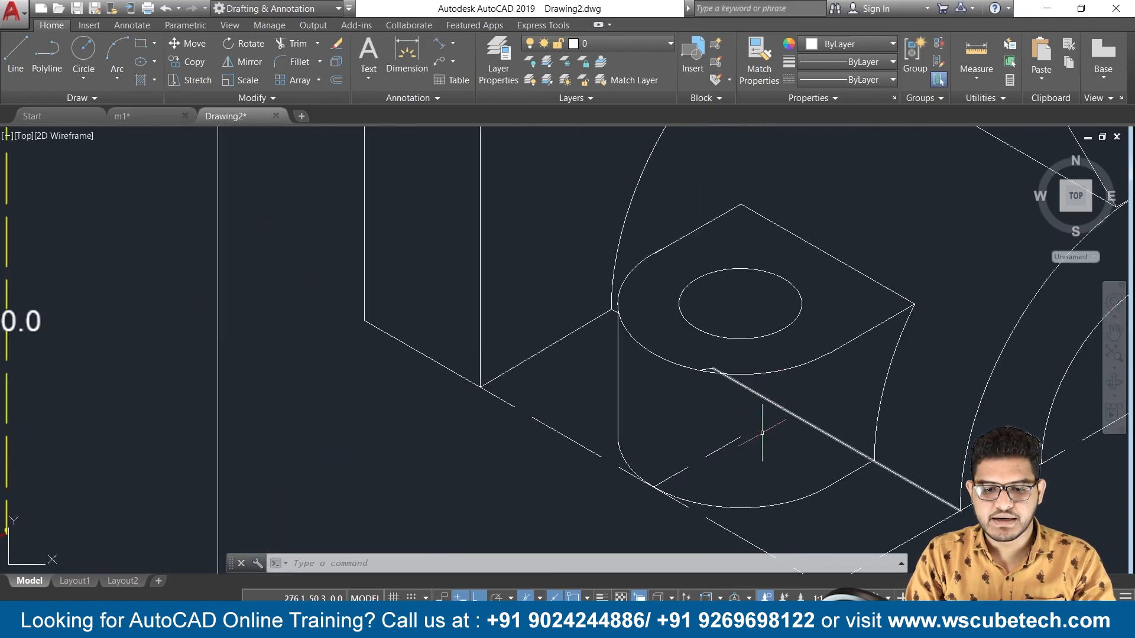
{"action": "type", "text": "tr"}
{"action": "key", "text": "Return"}
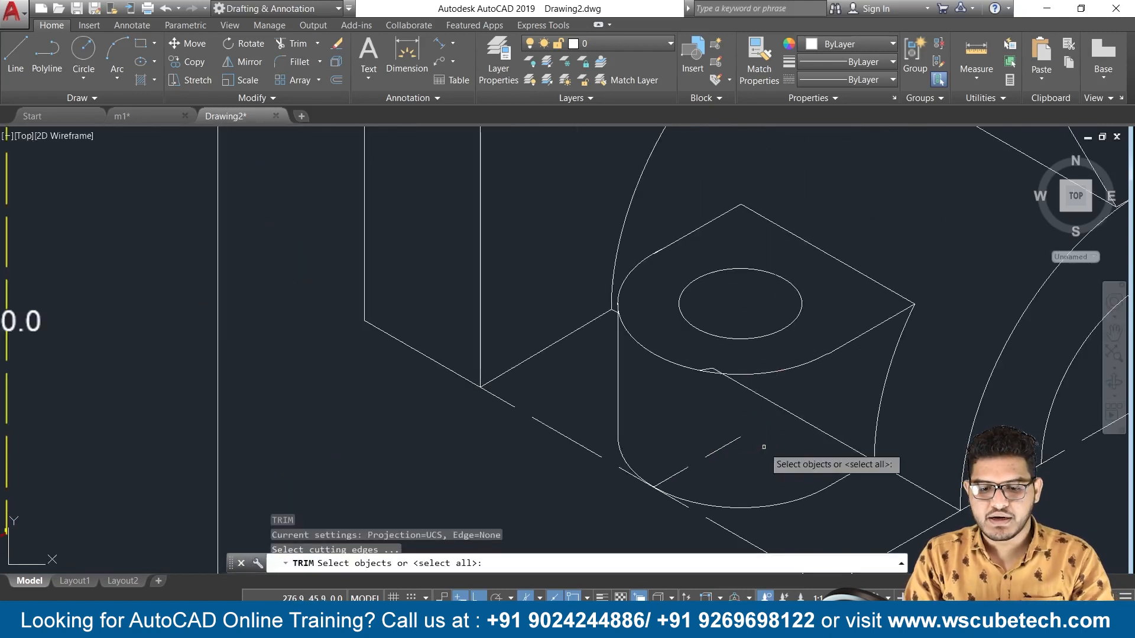
{"action": "key", "text": "Return"}
{"action": "left_click", "coordinate": [794, 421]}
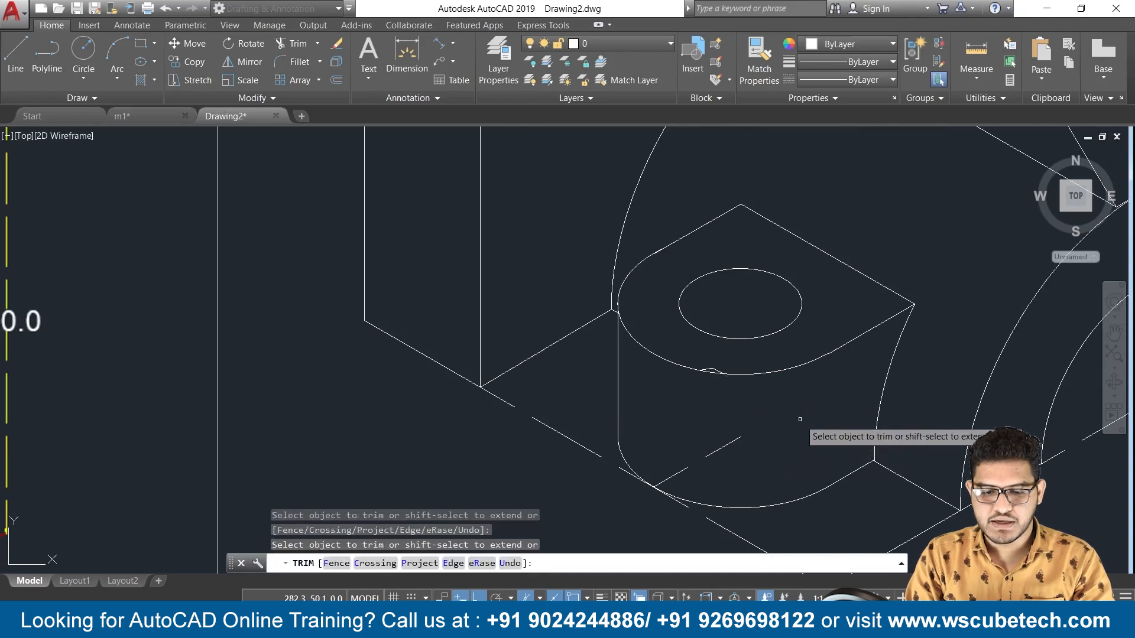
{"action": "key", "text": "Escape"}
Step: Erase the small leftover arc and line fragments at the lower rim of the round lug's top face
{"action": "scroll", "coordinate": [739, 411], "scroll_direction": "up", "scroll_amount": 2}
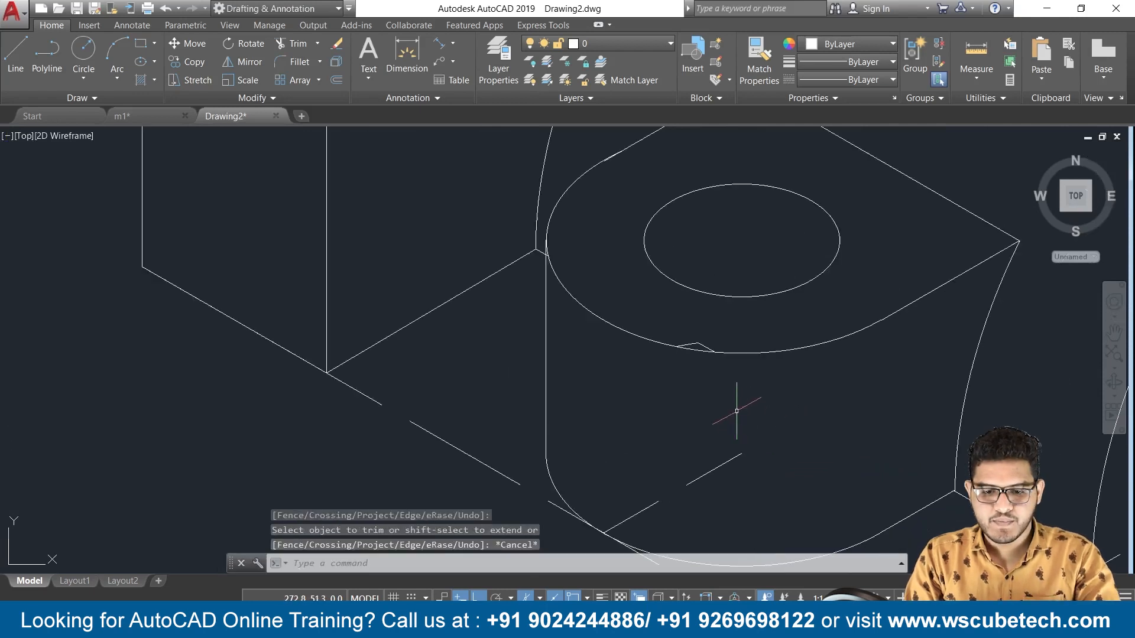
{"action": "left_click", "coordinate": [692, 344]}
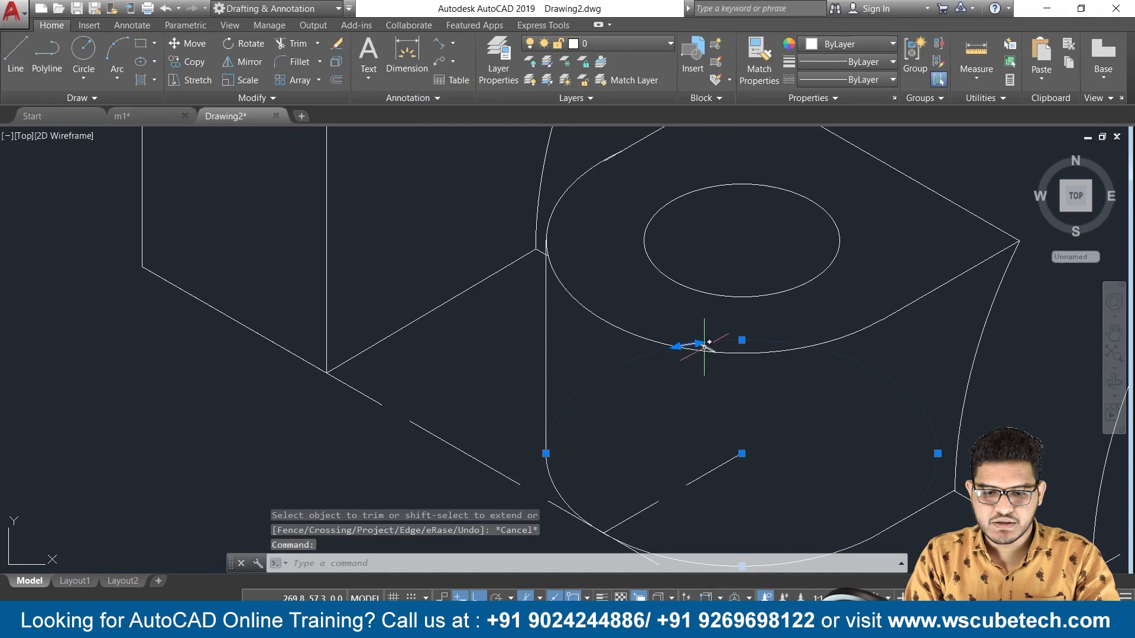
{"action": "key", "text": "Delete"}
{"action": "scroll", "coordinate": [727, 384], "scroll_direction": "down", "scroll_amount": 4}
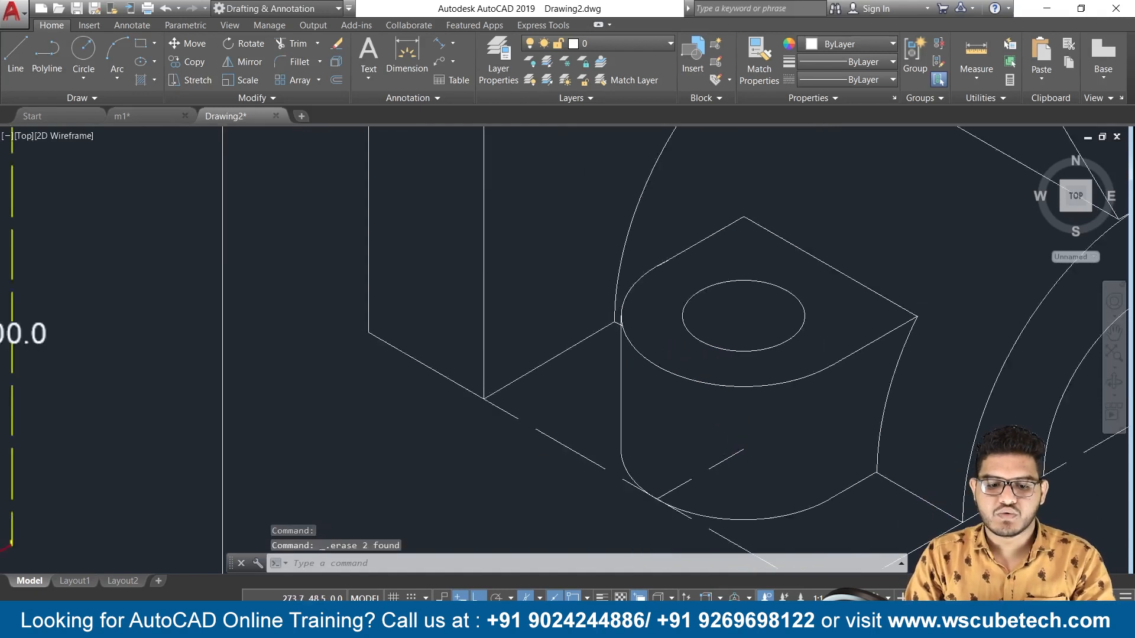
{"action": "scroll", "coordinate": [752, 434], "scroll_direction": "up", "scroll_amount": 2}
{"action": "middle_click_drag", "start_coordinate": [747, 426], "coordinate": [719, 405]}
{"action": "scroll", "coordinate": [718, 404], "scroll_direction": "down", "scroll_amount": 2}
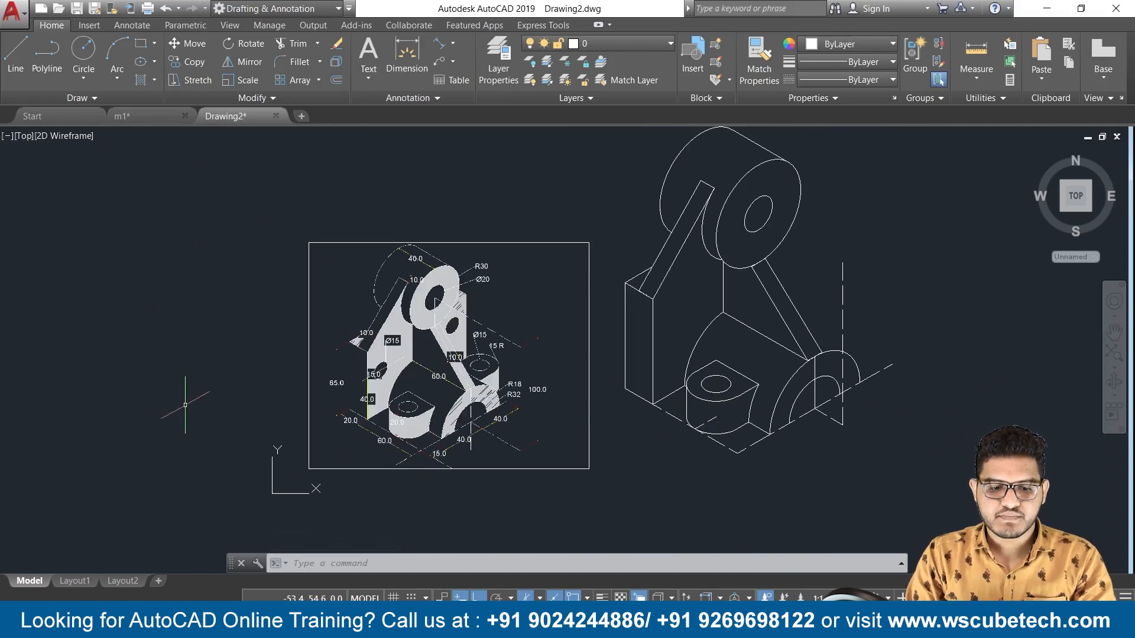
Step: Erase the tall vertical dashed construction line beside the front arch
{"action": "scroll", "coordinate": [189, 407], "scroll_direction": "up", "scroll_amount": 4}
{"action": "middle_click_drag", "start_coordinate": [655, 453], "coordinate": [559, 377]}
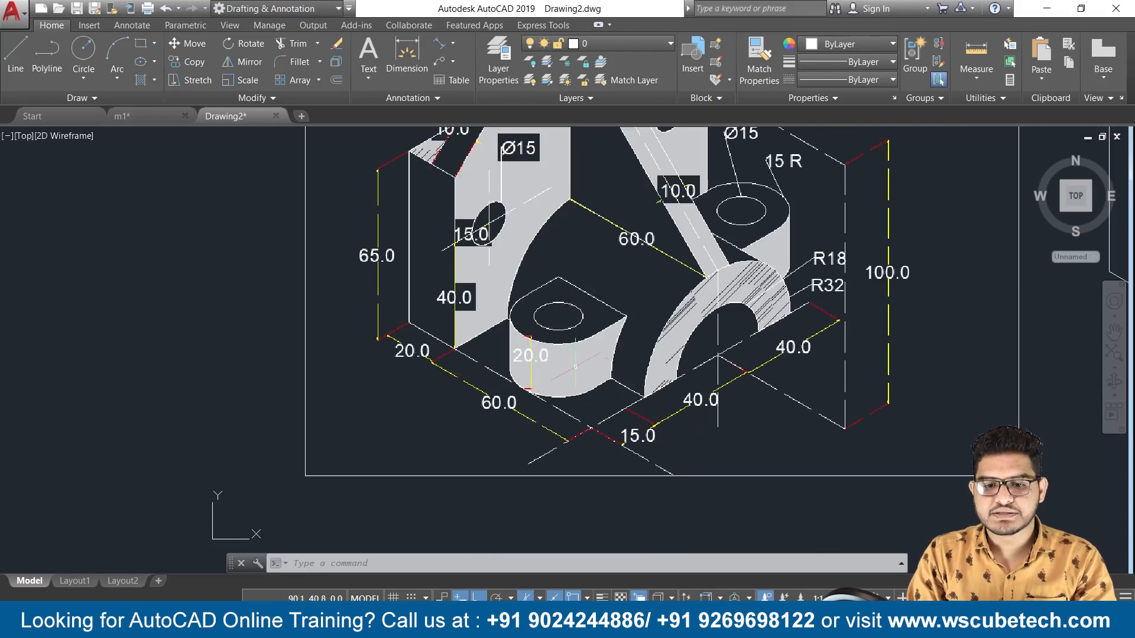
{"action": "scroll", "coordinate": [720, 337], "scroll_direction": "down", "scroll_amount": 2}
{"action": "middle_click_drag", "start_coordinate": [720, 337], "coordinate": [236, 430]}
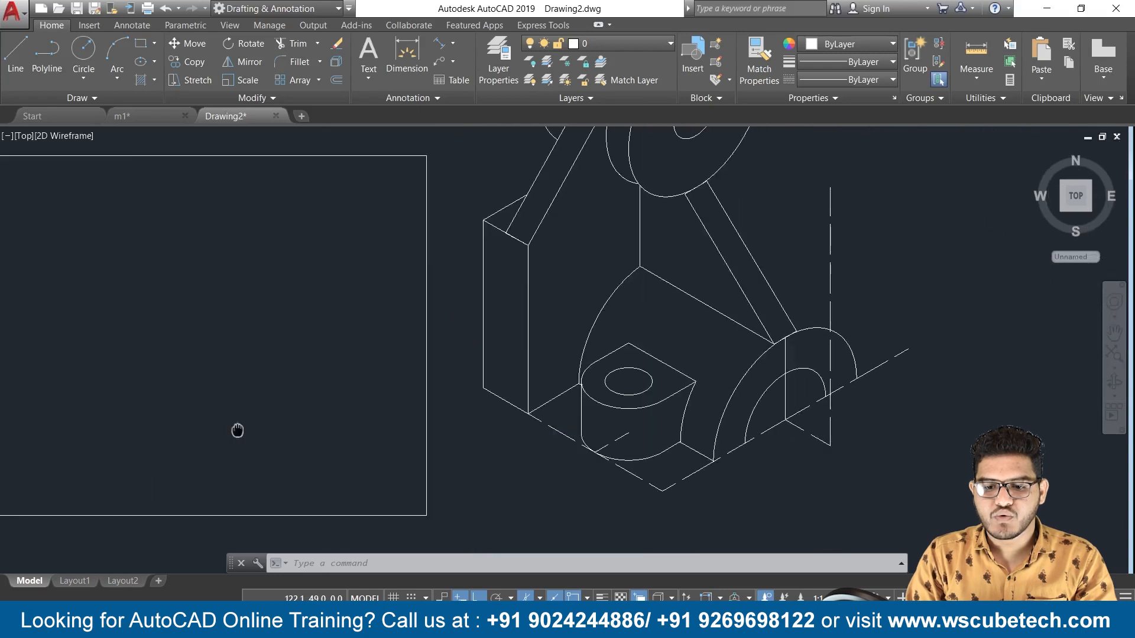
{"action": "left_click", "coordinate": [832, 265]}
{"action": "key", "text": "Delete"}
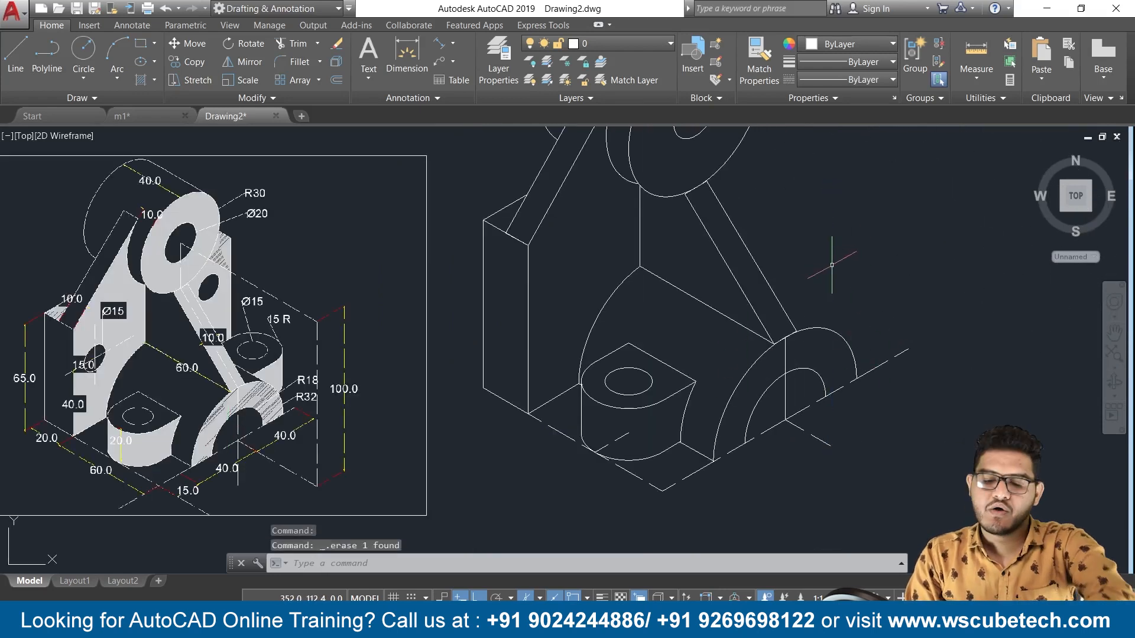
{"action": "scroll", "coordinate": [832, 267], "scroll_direction": "down", "scroll_amount": 3}
{"action": "middle_click_drag", "start_coordinate": [831, 267], "coordinate": [729, 306]}
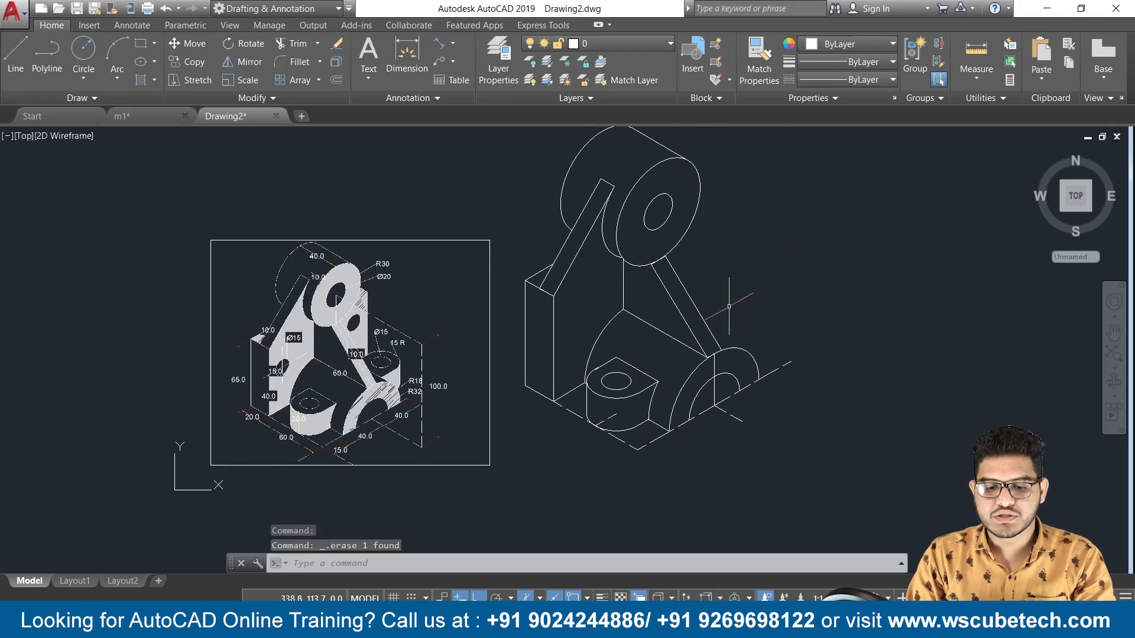
Step: Erase the short dashed line inside the round lug and the vertical line crossing the front arch
{"action": "left_click", "coordinate": [610, 416]}
{"action": "key", "text": "Delete"}
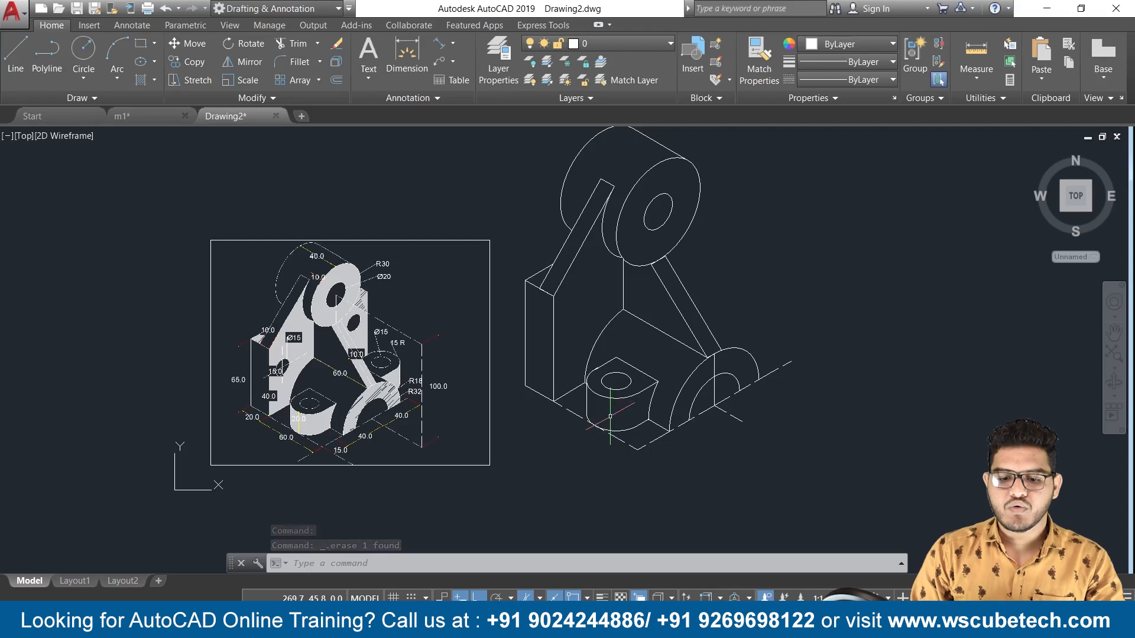
{"action": "scroll", "coordinate": [704, 374], "scroll_direction": "up", "scroll_amount": 4}
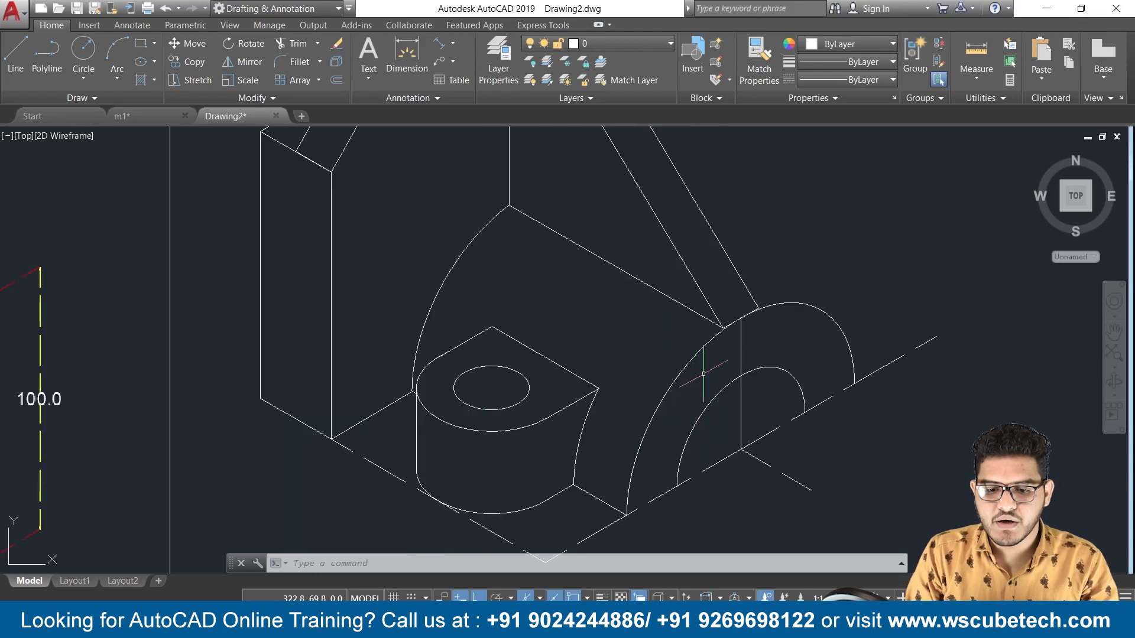
{"action": "left_click", "coordinate": [740, 357]}
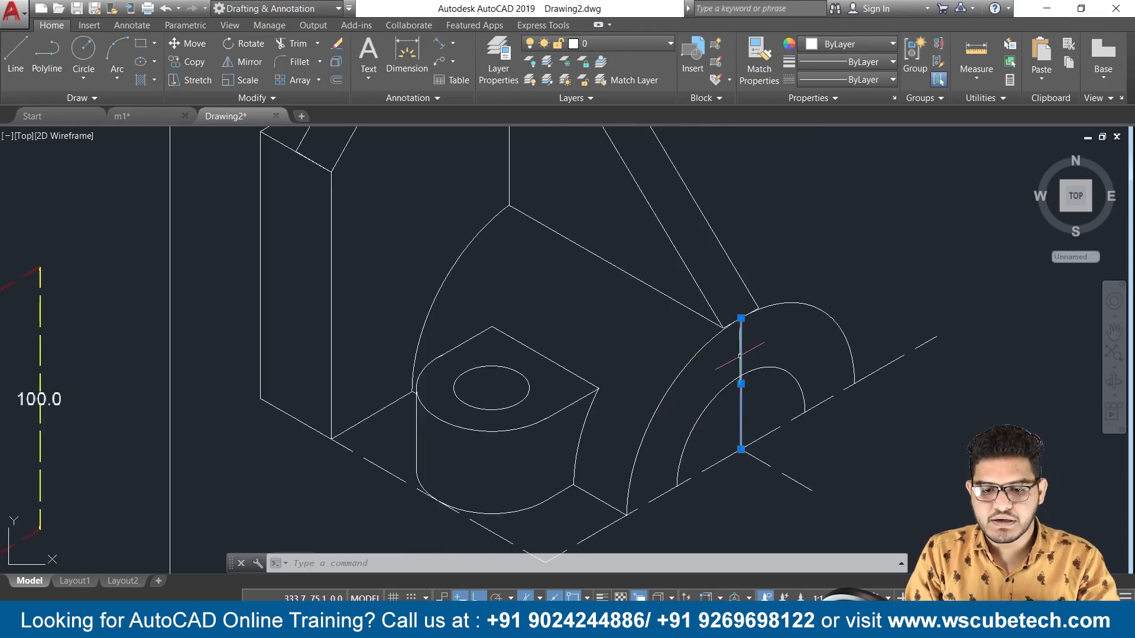
{"action": "key", "text": "Delete"}
{"action": "scroll", "coordinate": [628, 393], "scroll_direction": "down", "scroll_amount": 4}
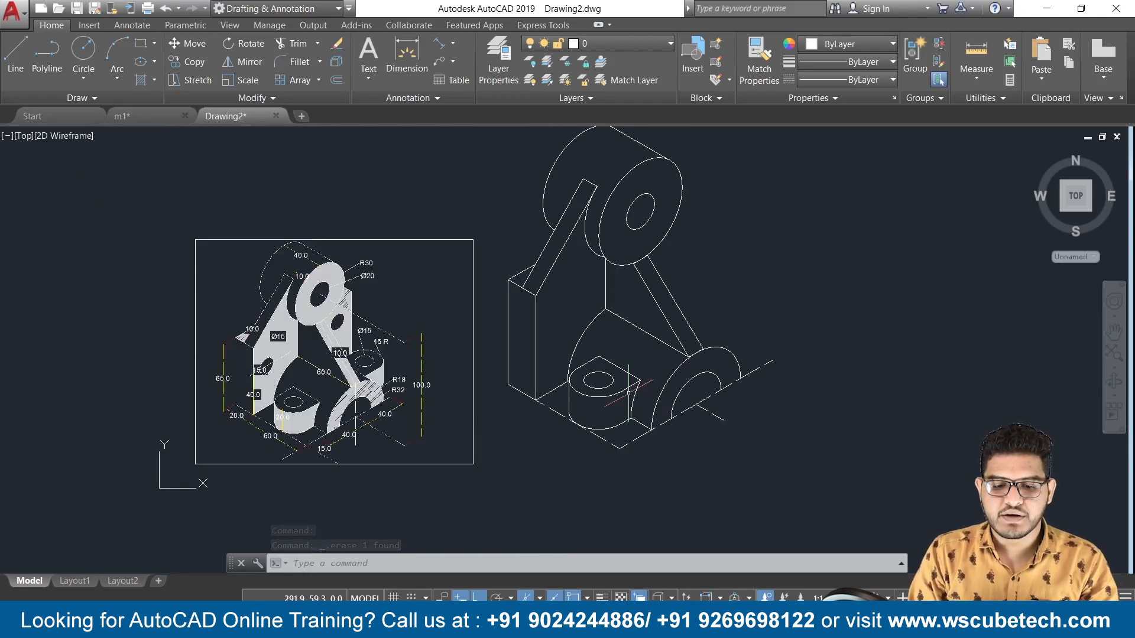
Step: Set the linetype to the dashed ACAD type and draw a 95-unit line at 30° from the round lug's lower corner on the base line
{"action": "scroll", "coordinate": [629, 392], "scroll_direction": "up", "scroll_amount": 2}
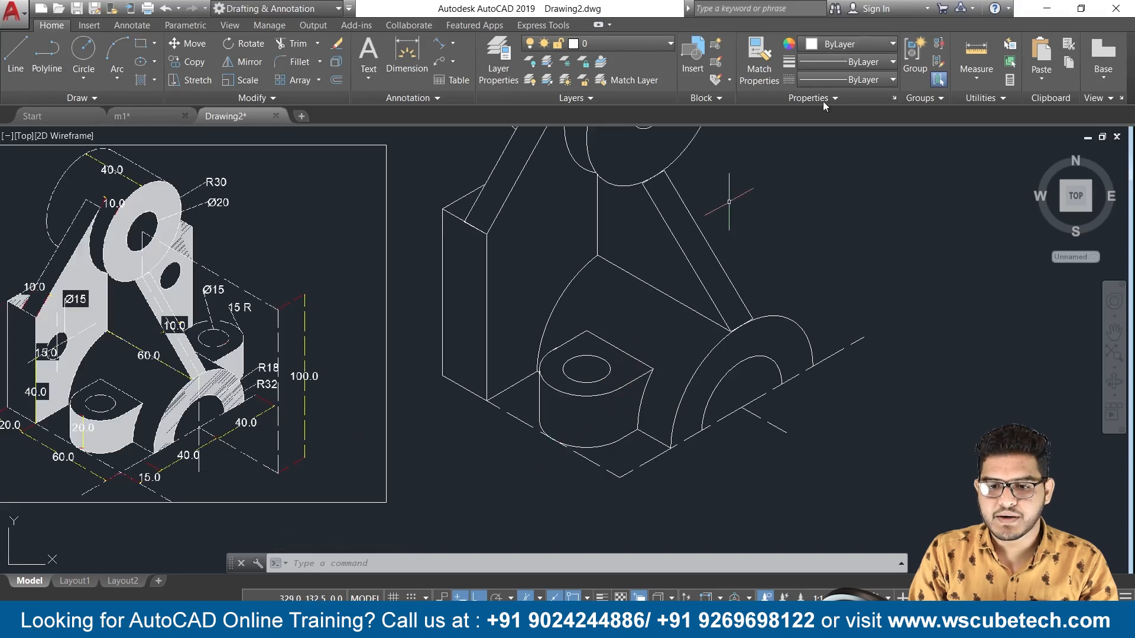
{"action": "left_click", "coordinate": [857, 79]}
{"action": "left_click", "coordinate": [863, 131]}
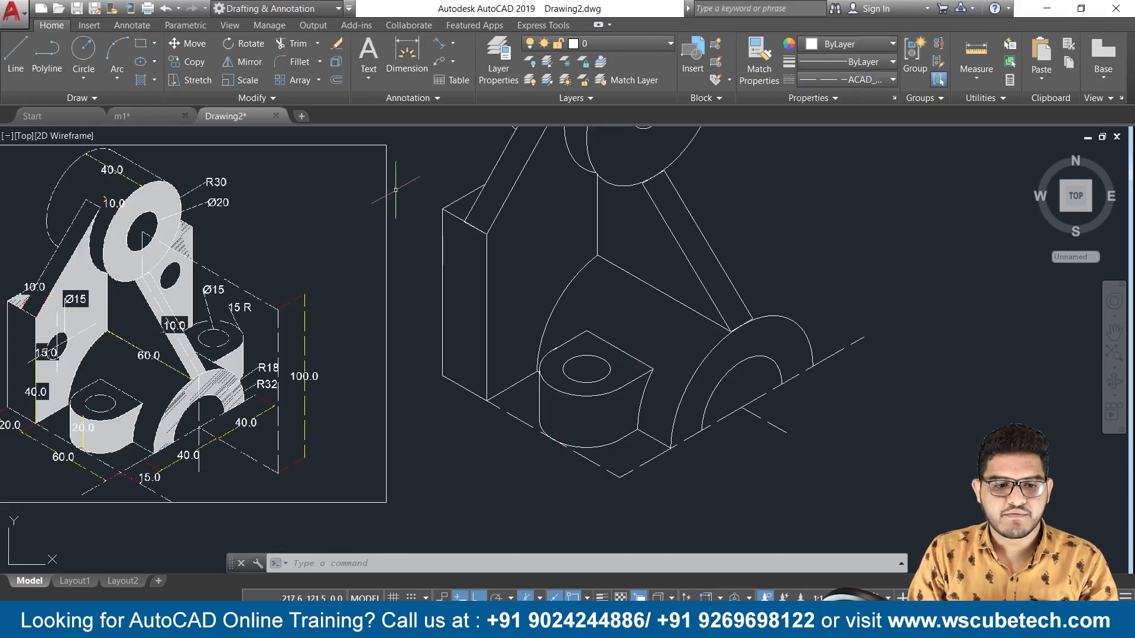
{"action": "type", "text": "l"}
{"action": "key", "text": "Return"}
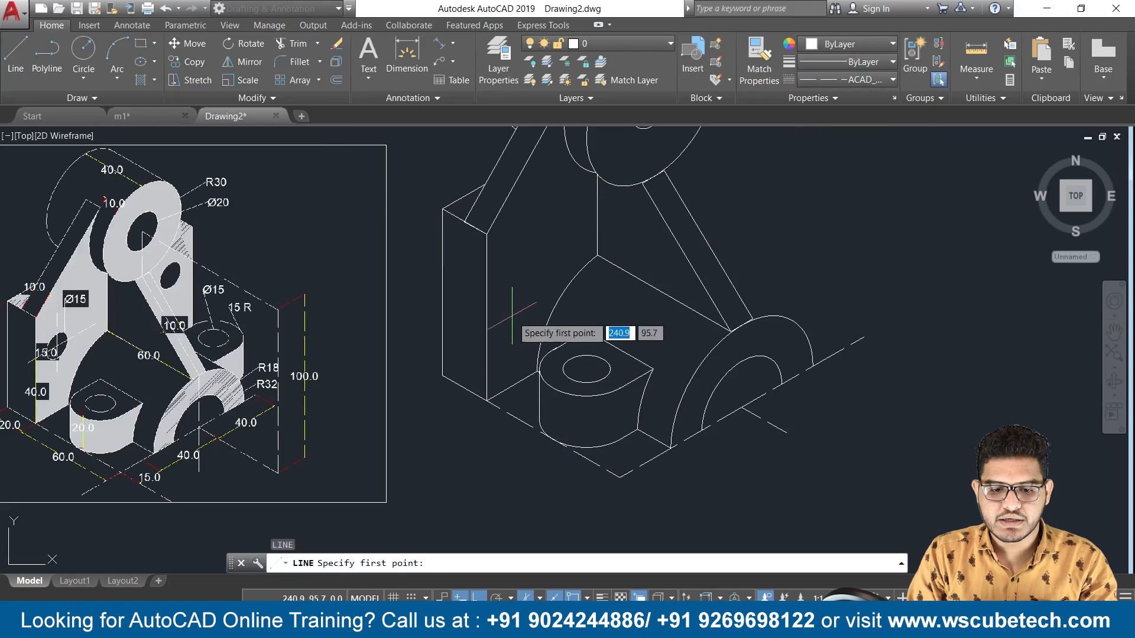
{"action": "left_click", "coordinate": [552, 438]}
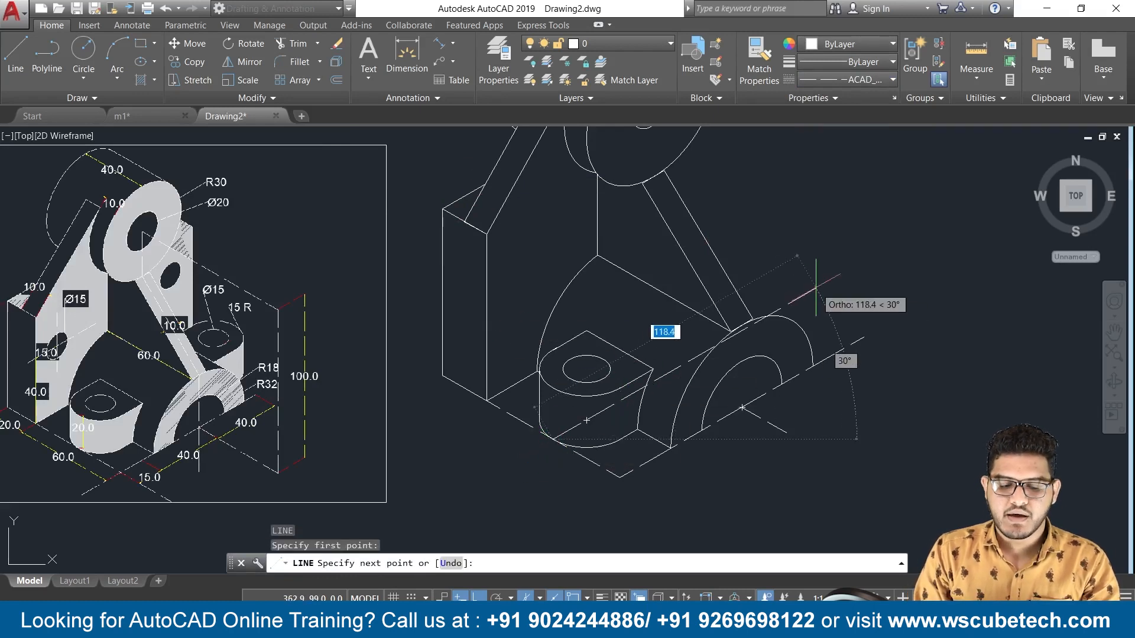
{"action": "type", "text": "11"}
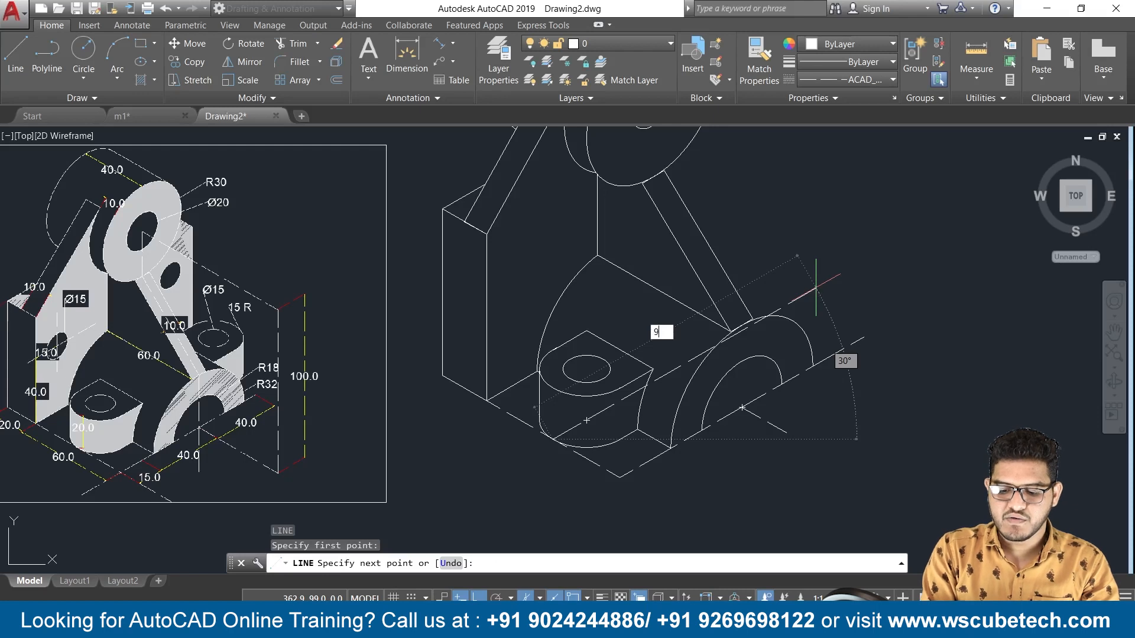
{"action": "key", "text": "Return"}
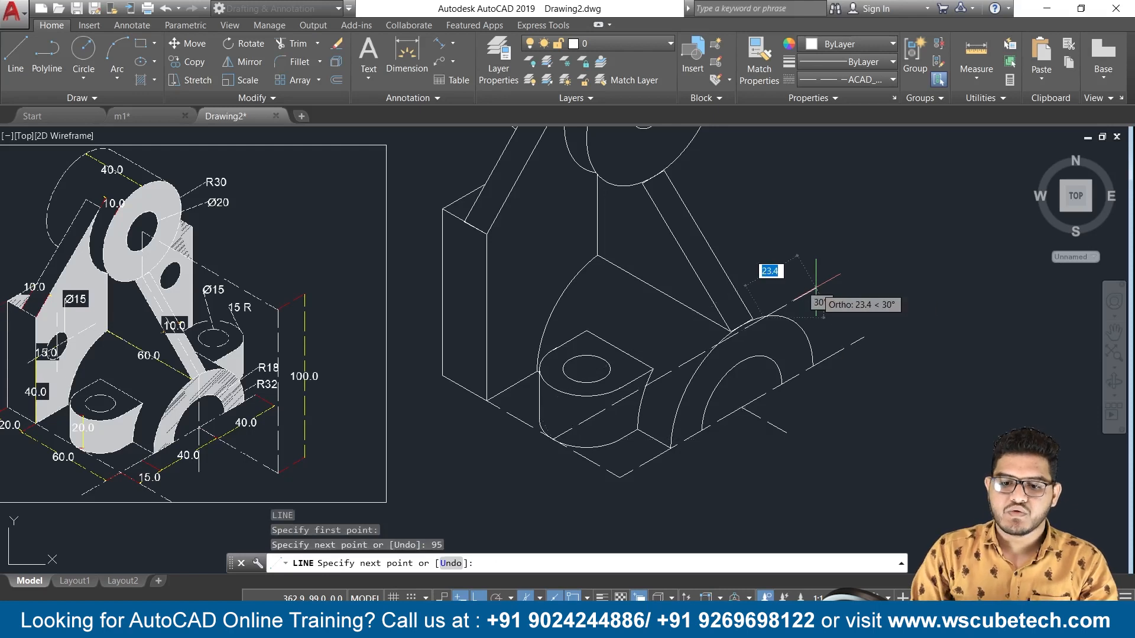
{"action": "key", "text": "Return"}
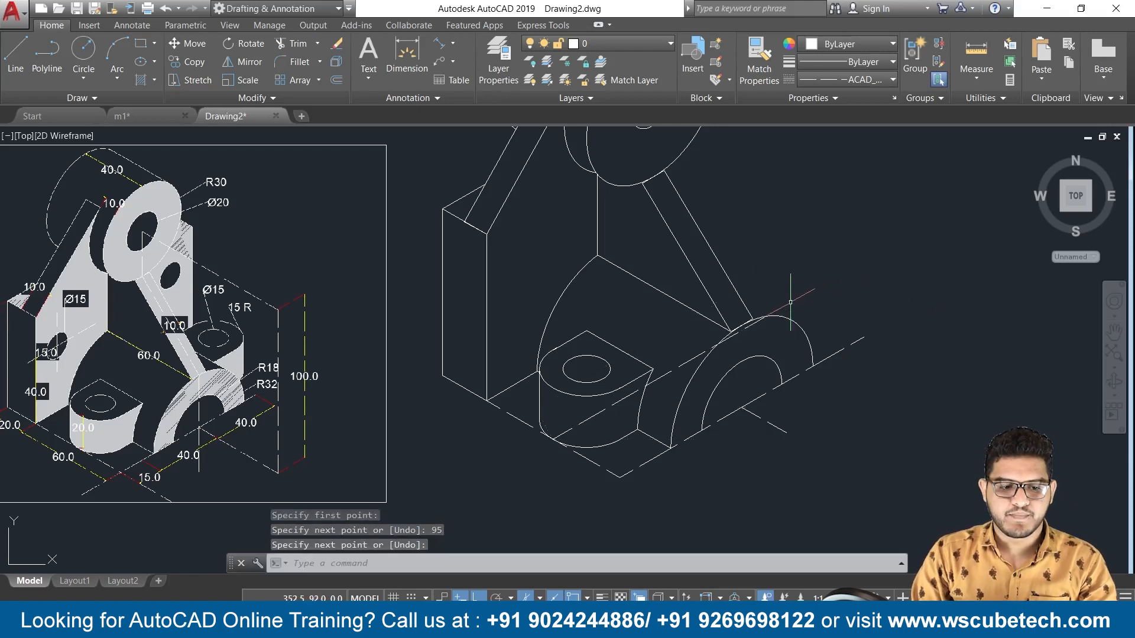
Step: Erase the 95-unit dashed line running from the round lug to the front arch
{"action": "scroll", "coordinate": [789, 306], "scroll_direction": "up", "scroll_amount": 2}
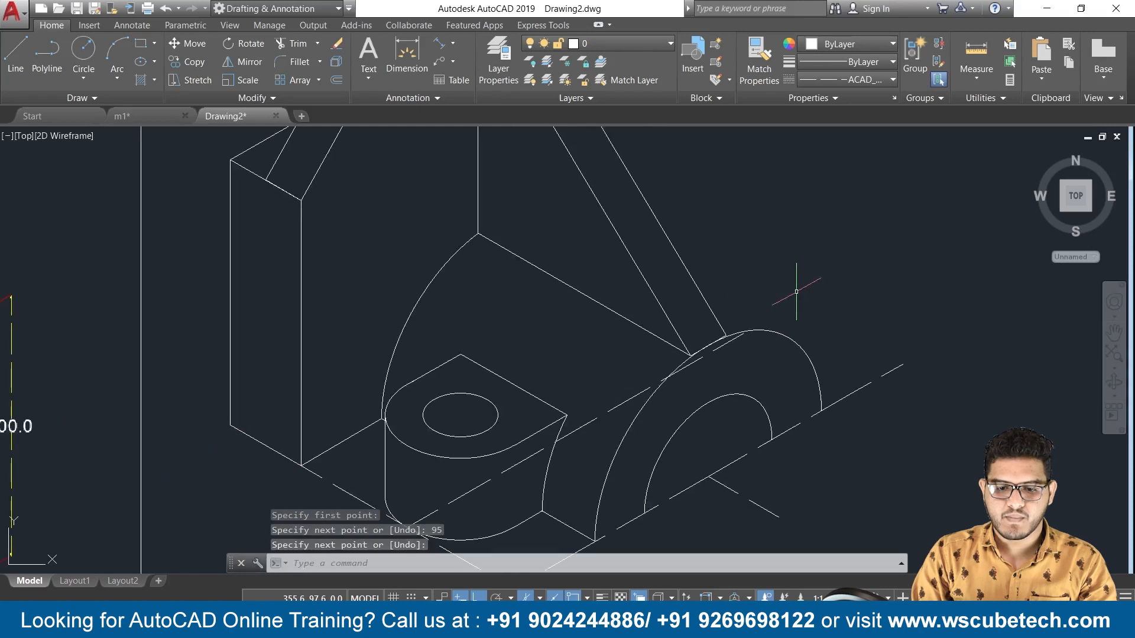
{"action": "left_click", "coordinate": [702, 359]}
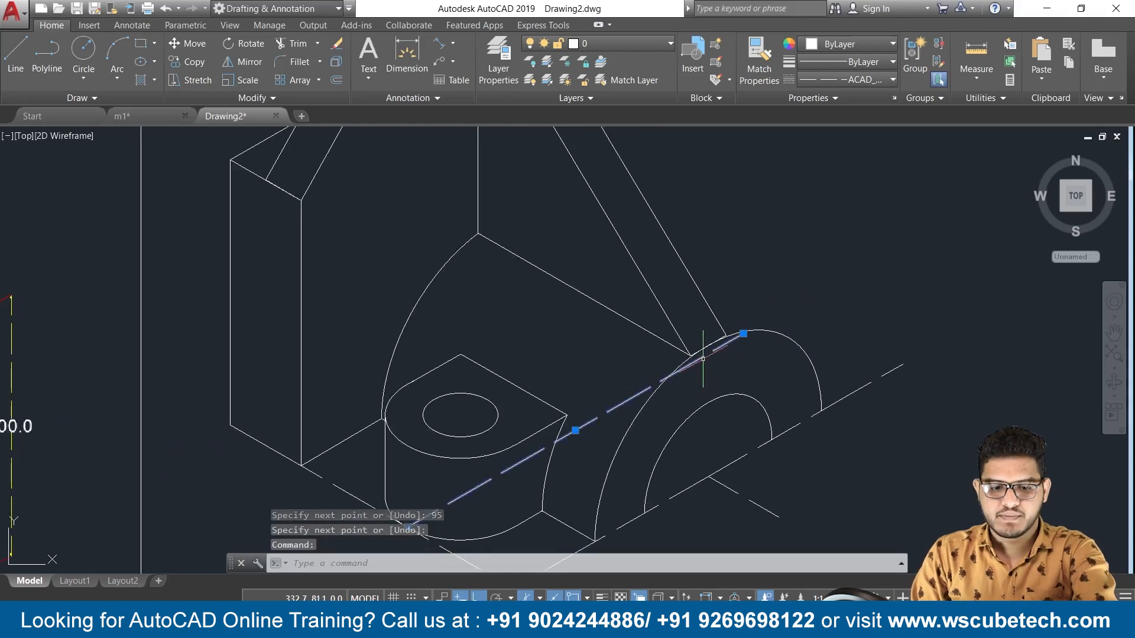
{"action": "key", "text": "Delete"}
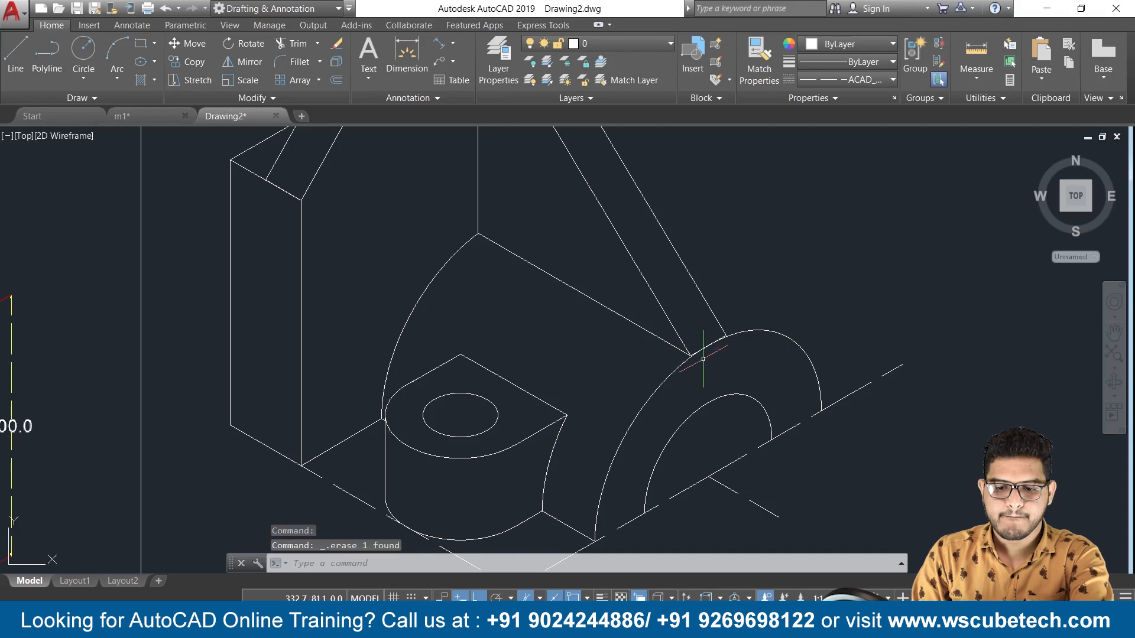
{"action": "scroll", "coordinate": [720, 337], "scroll_direction": "down", "scroll_amount": 2}
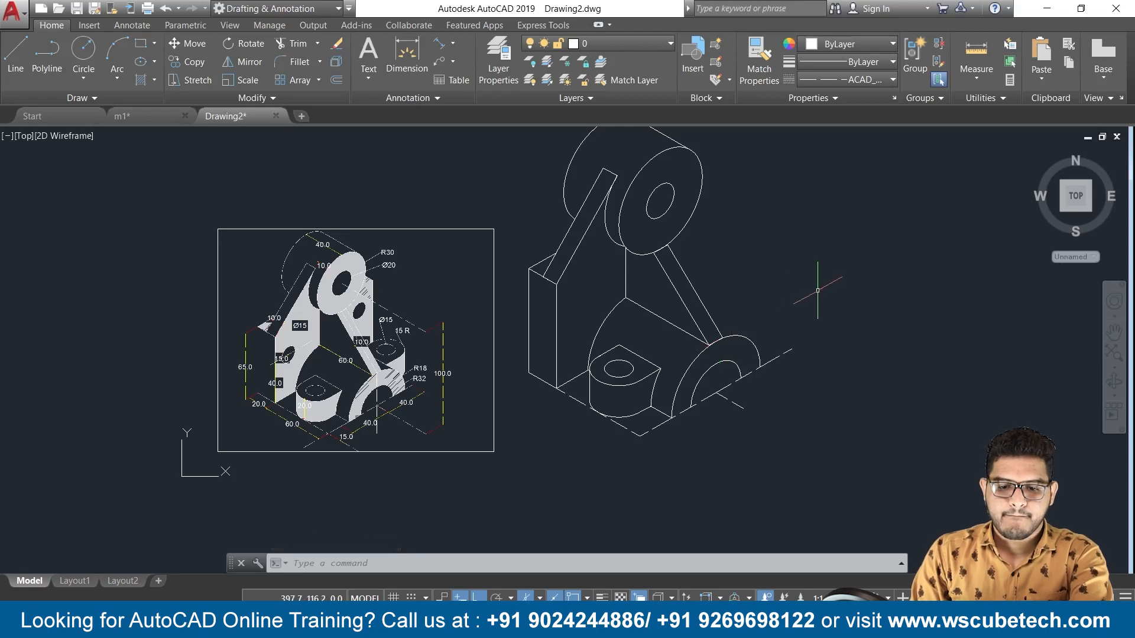
{"action": "scroll", "coordinate": [818, 291], "scroll_direction": "up", "scroll_amount": 2}
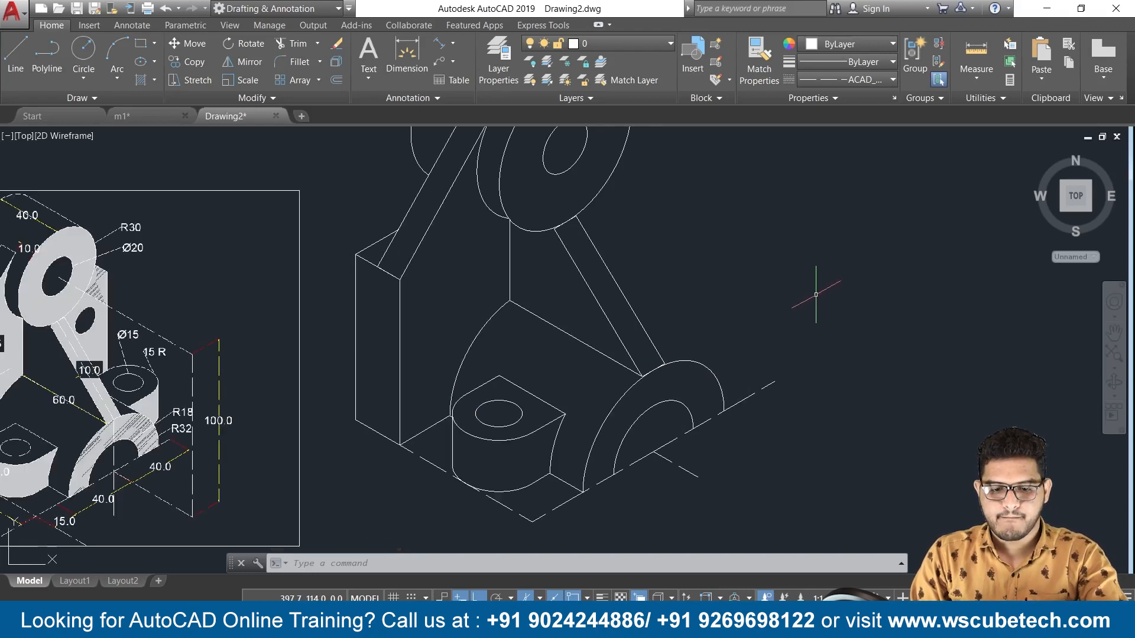
Step: Undo the last erasure to restore the 95-unit dashed line
{"action": "key", "text": "ctrl+z"}
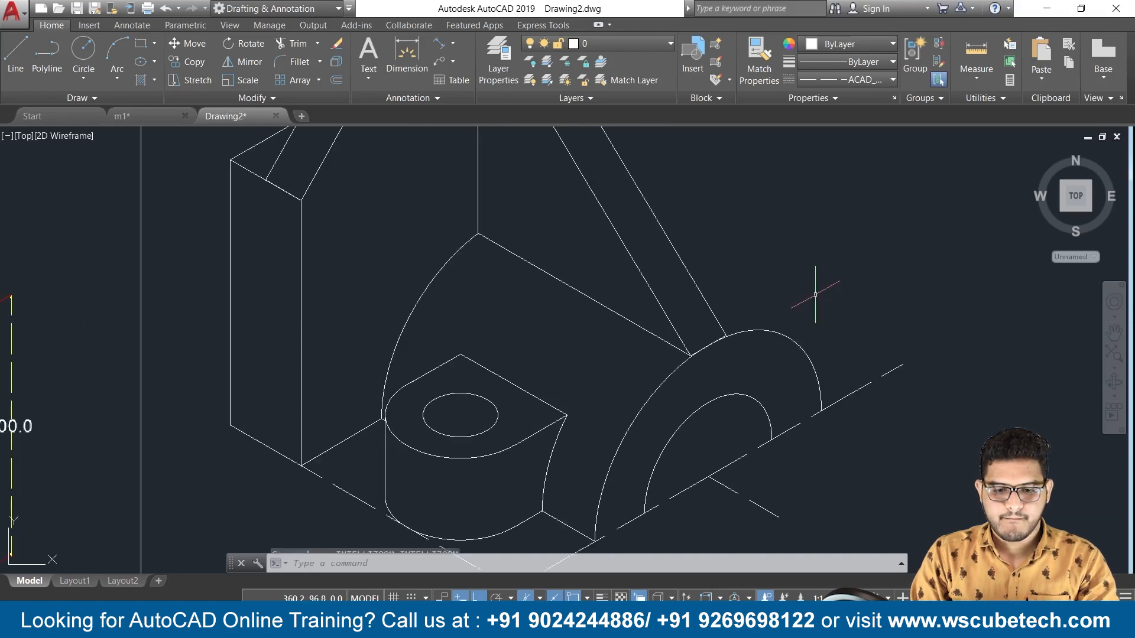
{"action": "key", "text": "ctrl+z"}
{"action": "scroll", "coordinate": [818, 303], "scroll_direction": "down", "scroll_amount": 3}
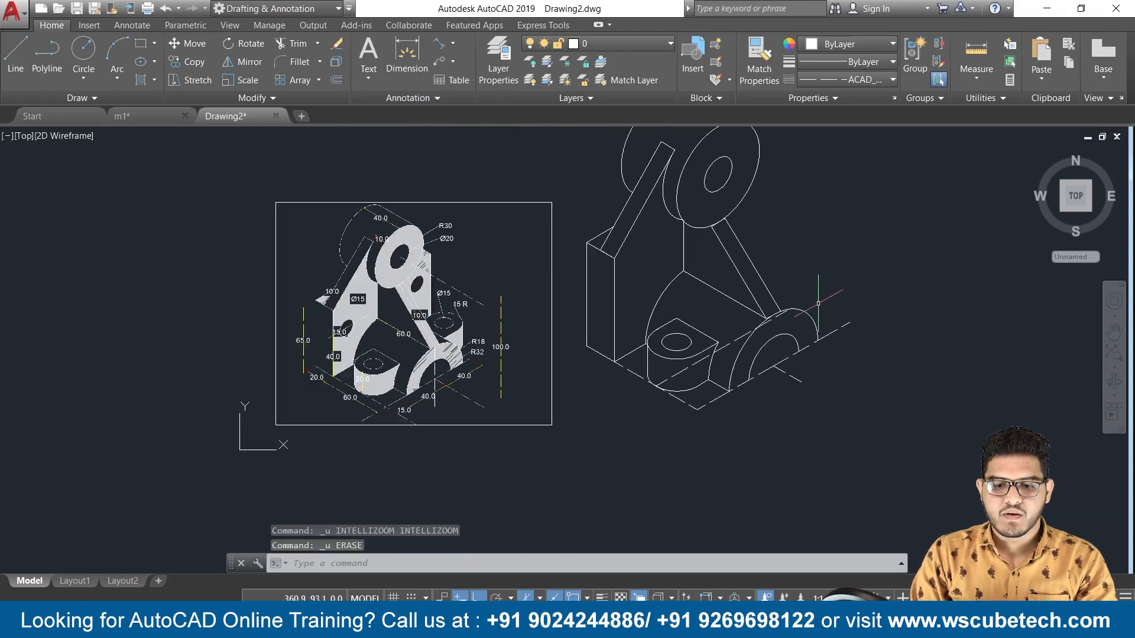
Step: Examine the rear round lug and the base's dashed outline in the reference image against the redrawn bracket
{"action": "scroll", "coordinate": [823, 303], "scroll_direction": "up", "scroll_amount": 2}
{"action": "scroll", "coordinate": [823, 303], "scroll_direction": "down", "scroll_amount": 2}
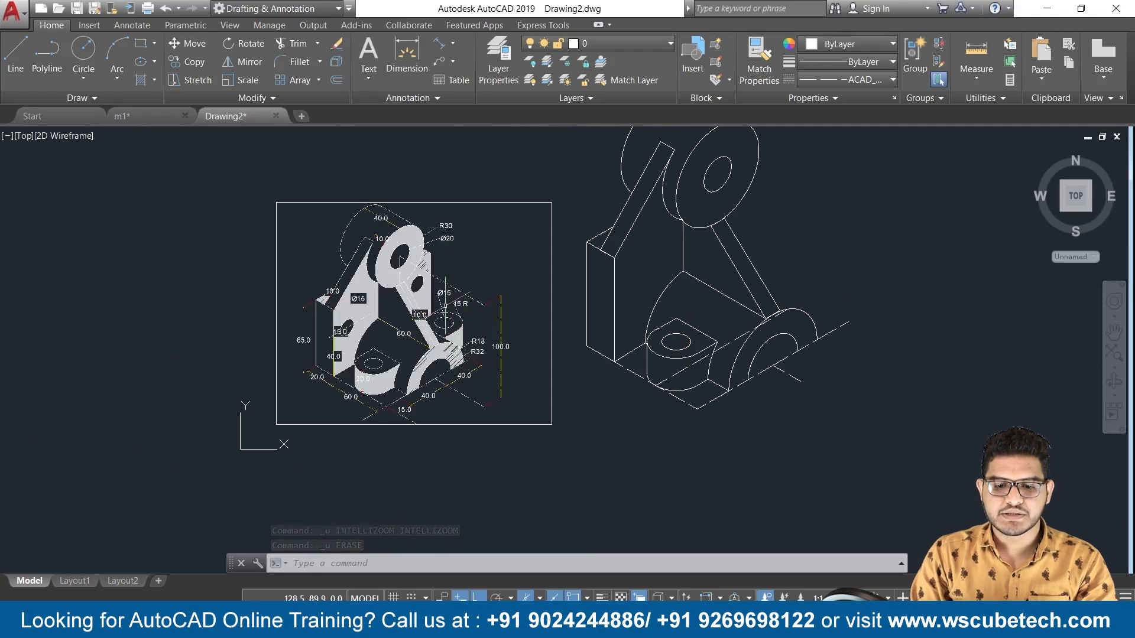
{"action": "scroll", "coordinate": [445, 305], "scroll_direction": "up", "scroll_amount": 2}
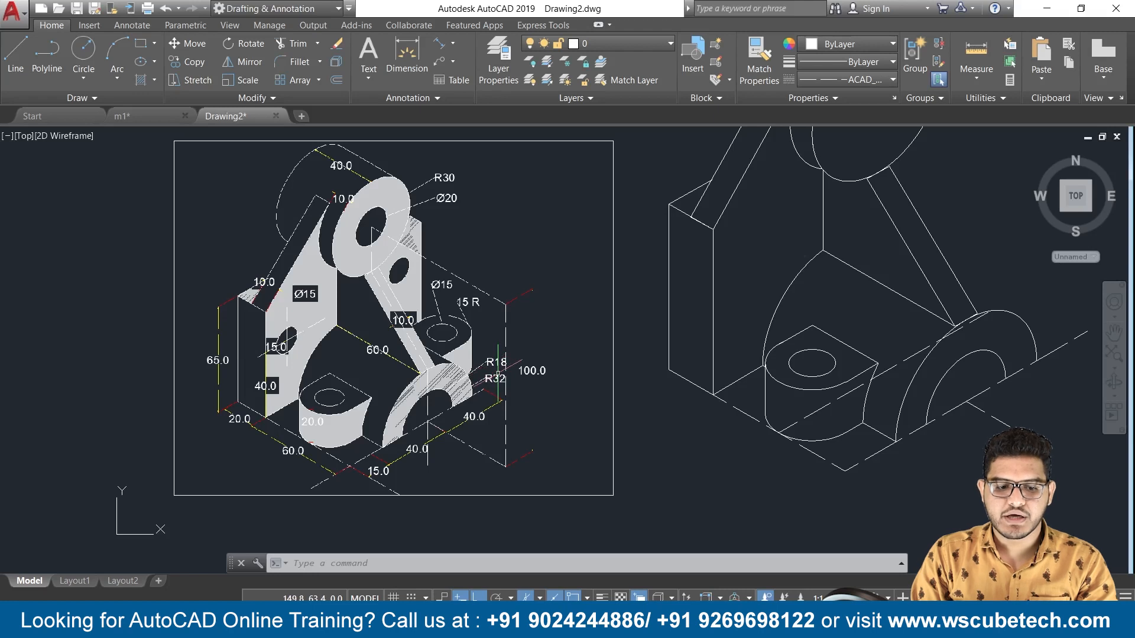
{"action": "middle_click_drag", "start_coordinate": [496, 374], "coordinate": [424, 362]}
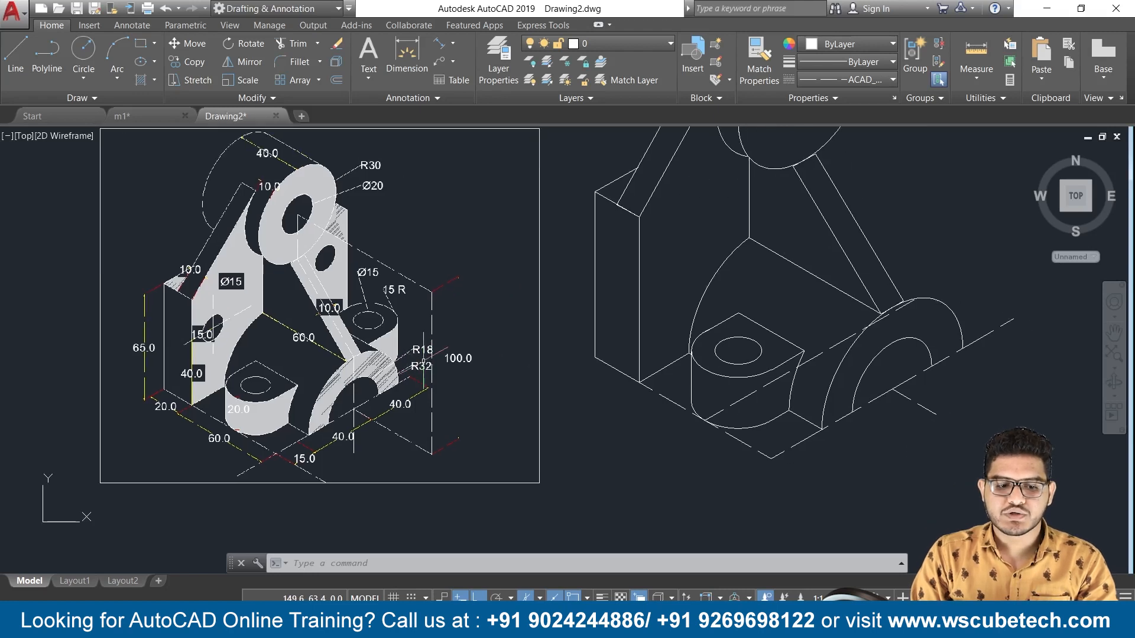
{"action": "scroll", "coordinate": [423, 360], "scroll_direction": "down", "scroll_amount": 2}
{"action": "middle_click_drag", "start_coordinate": [418, 360], "coordinate": [331, 358]}
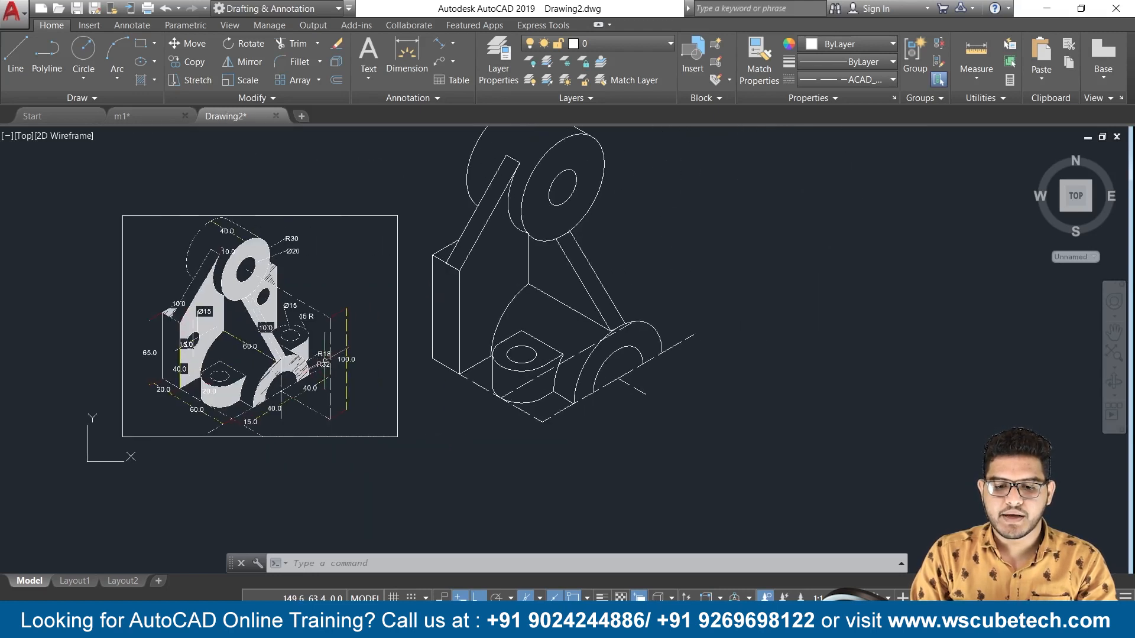
{"action": "scroll", "coordinate": [331, 358], "scroll_direction": "up", "scroll_amount": 3}
{"action": "scroll", "coordinate": [834, 381], "scroll_direction": "up", "scroll_amount": 1}
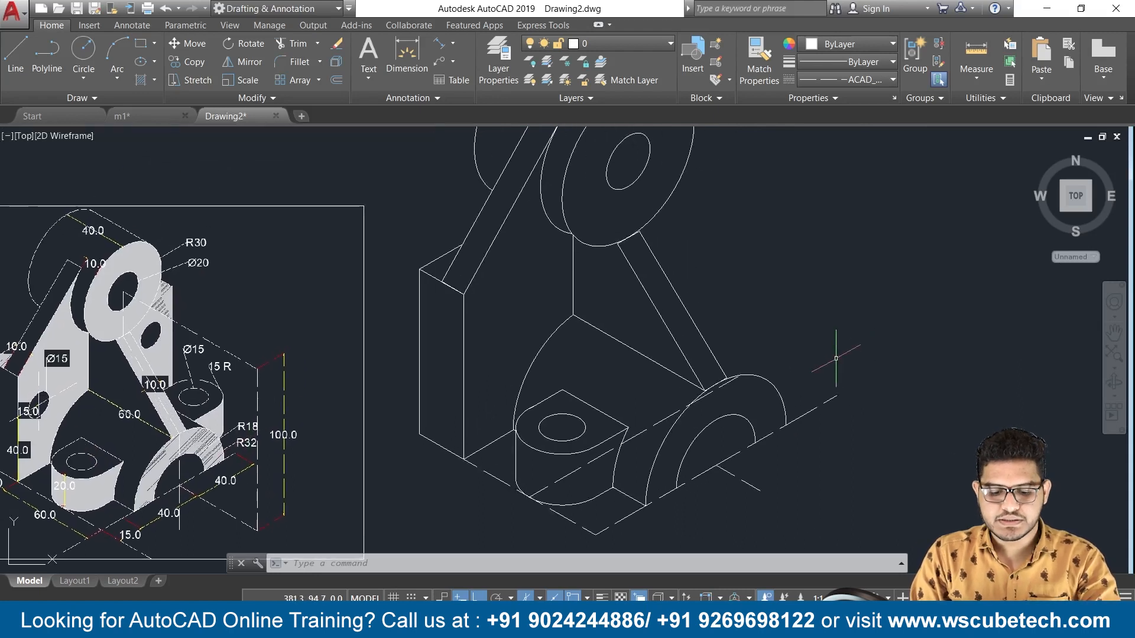
Step: Draw a 30-unit dashed line at 150° from the far end of the 95-unit base line, using the left isoplane
{"action": "type", "text": "l"}
{"action": "key", "text": "Return"}
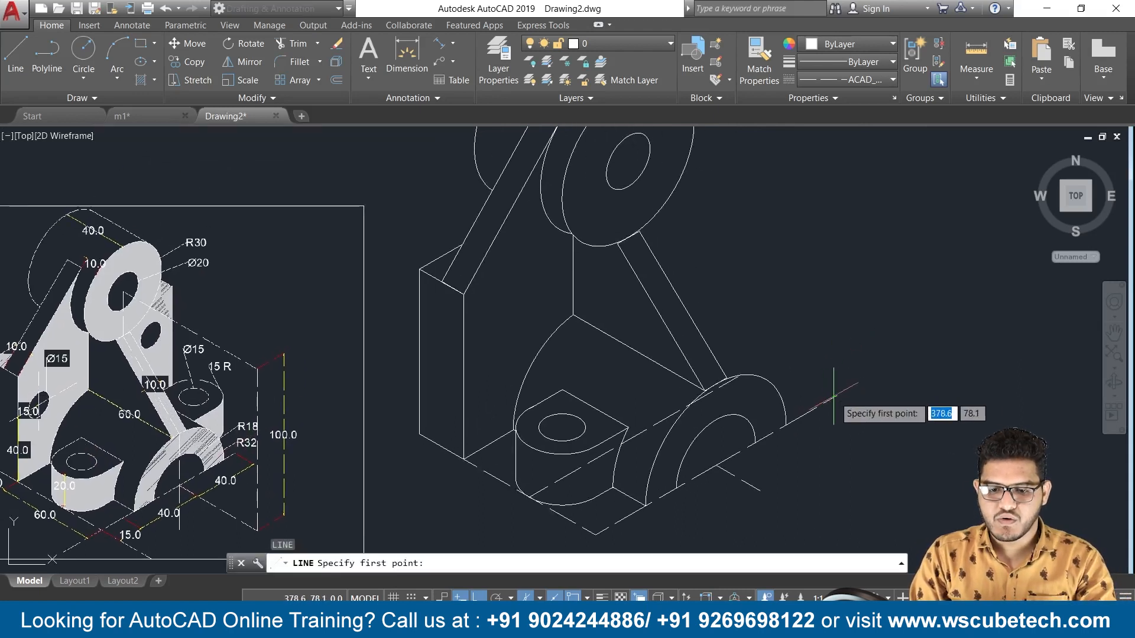
{"action": "left_click", "coordinate": [836, 396]}
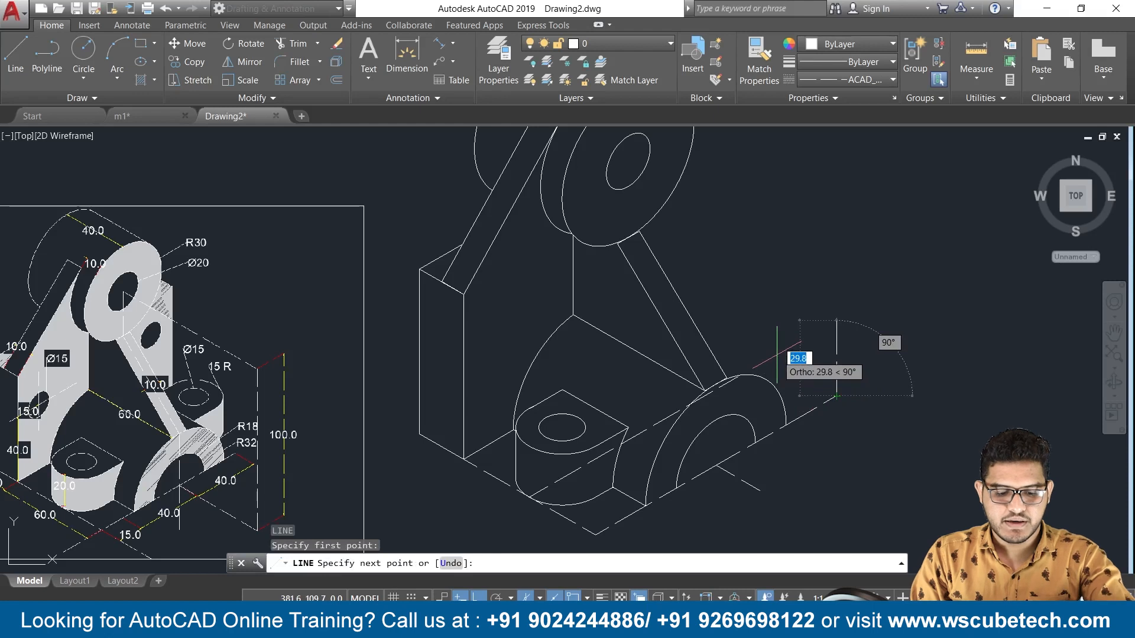
{"action": "key", "text": "F5"}
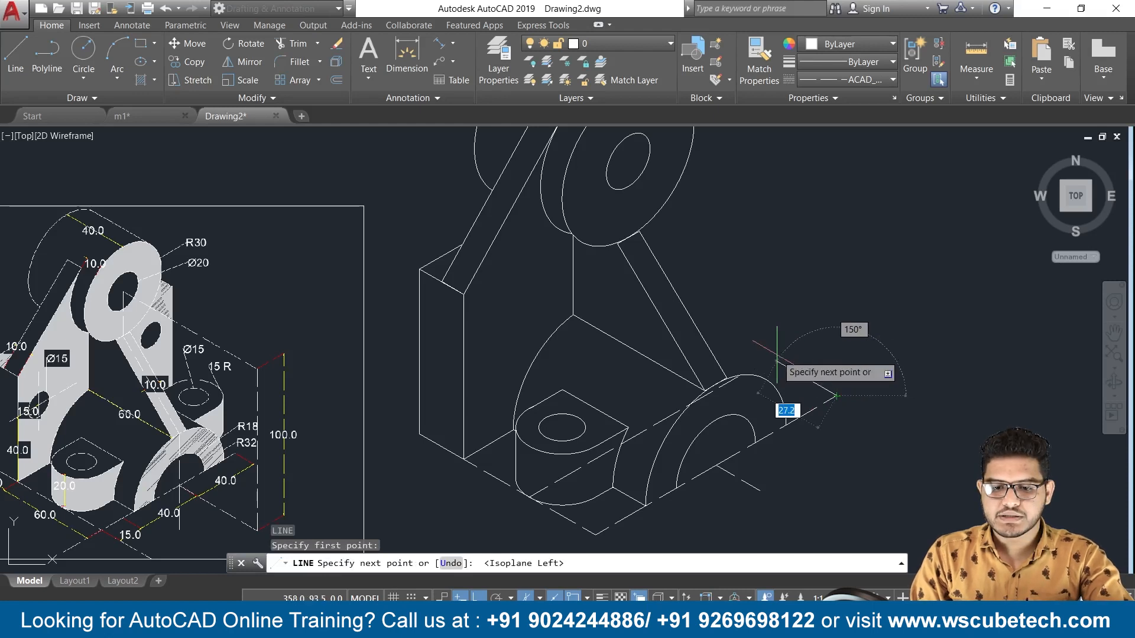
{"action": "type", "text": "30"}
{"action": "key", "text": "Return"}
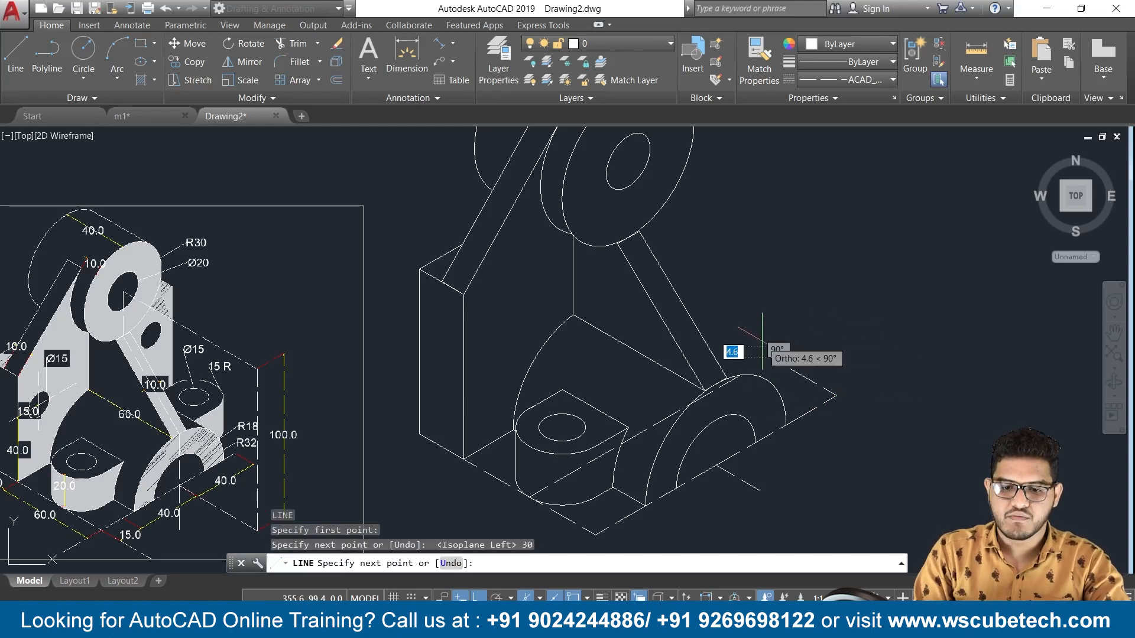
{"action": "key", "text": "Return"}
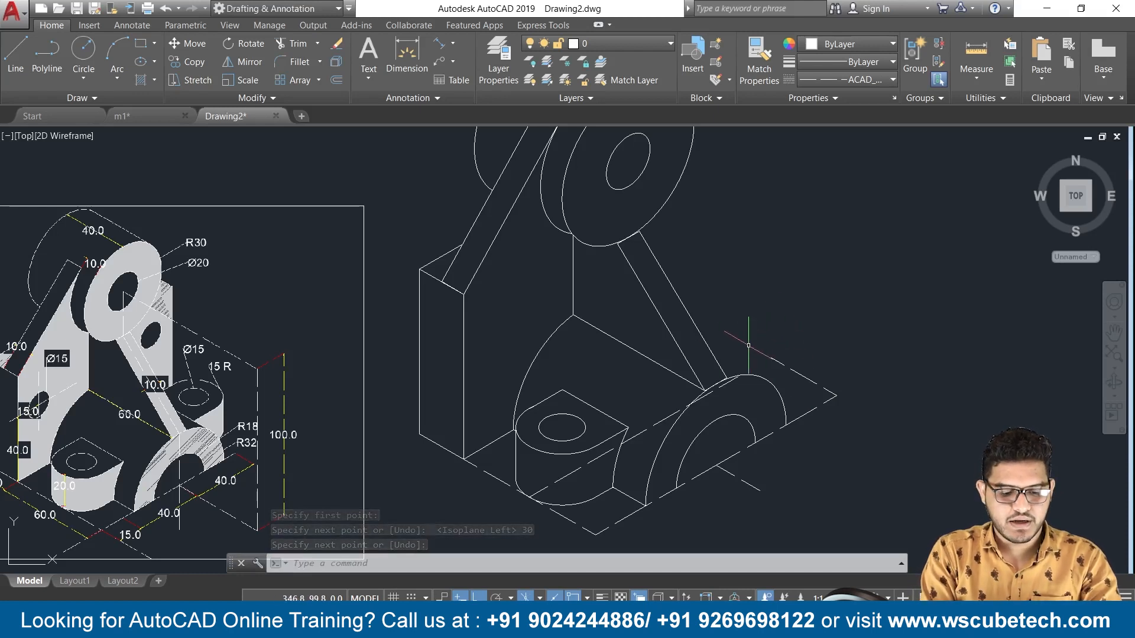
{"action": "type", "text": "el"}
{"action": "key", "text": "Return"}
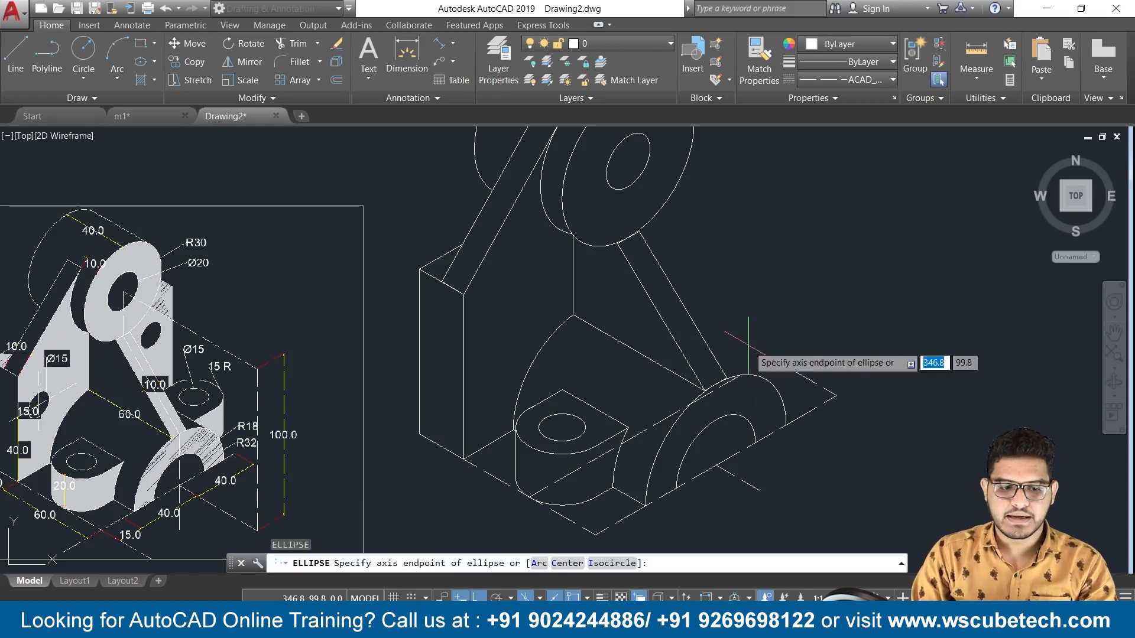
{"action": "type", "text": "i"}
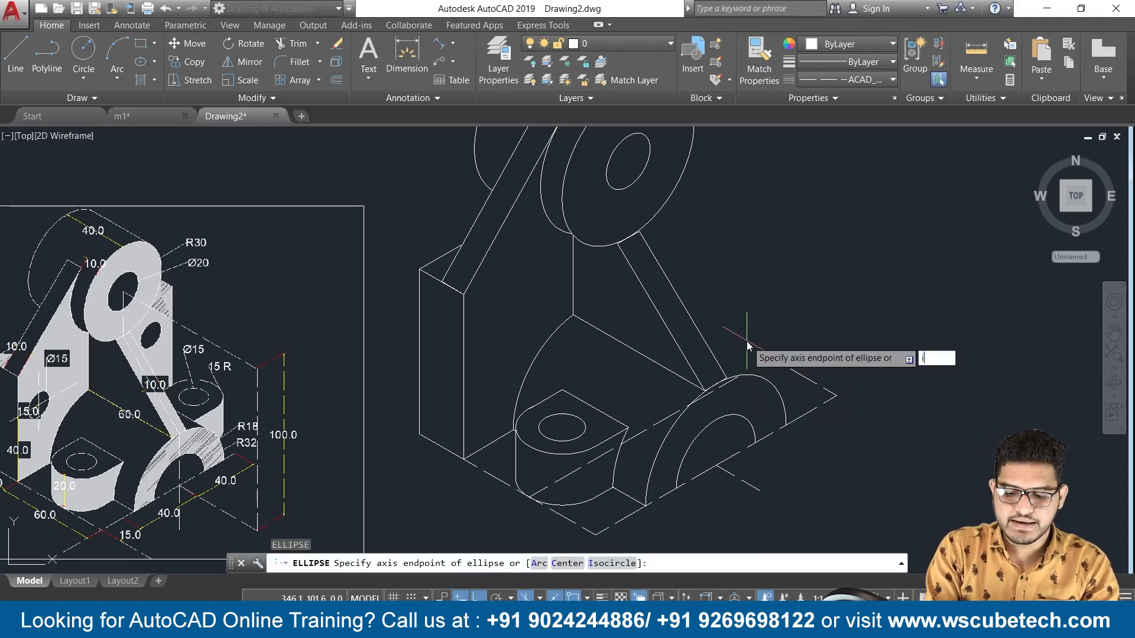
{"action": "key", "text": "Return"}
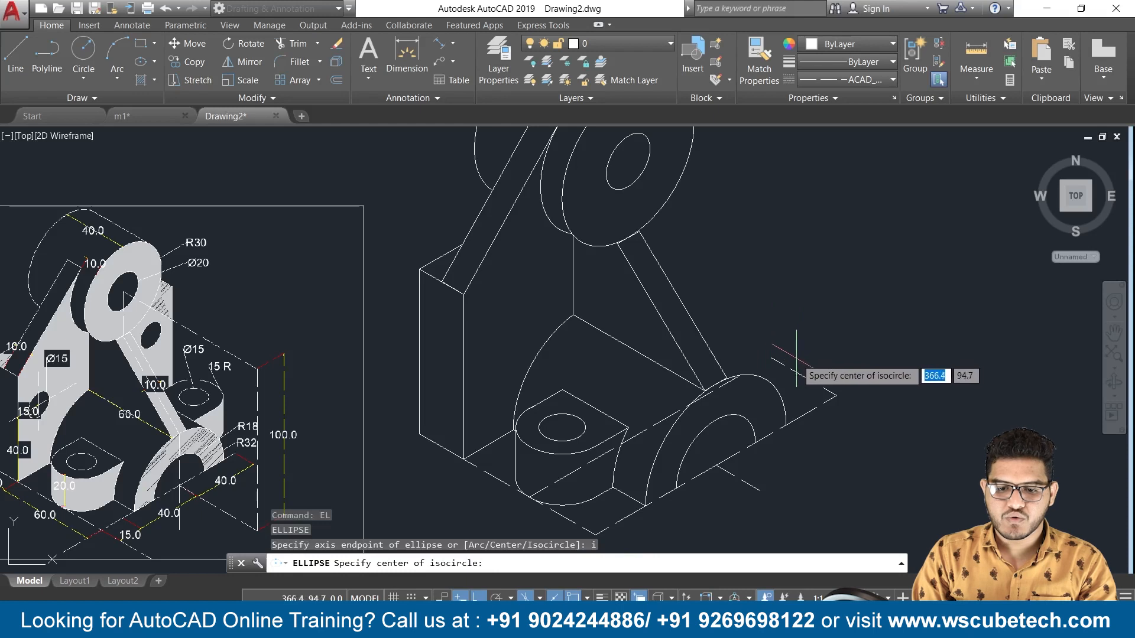
{"action": "left_click", "coordinate": [771, 358]}
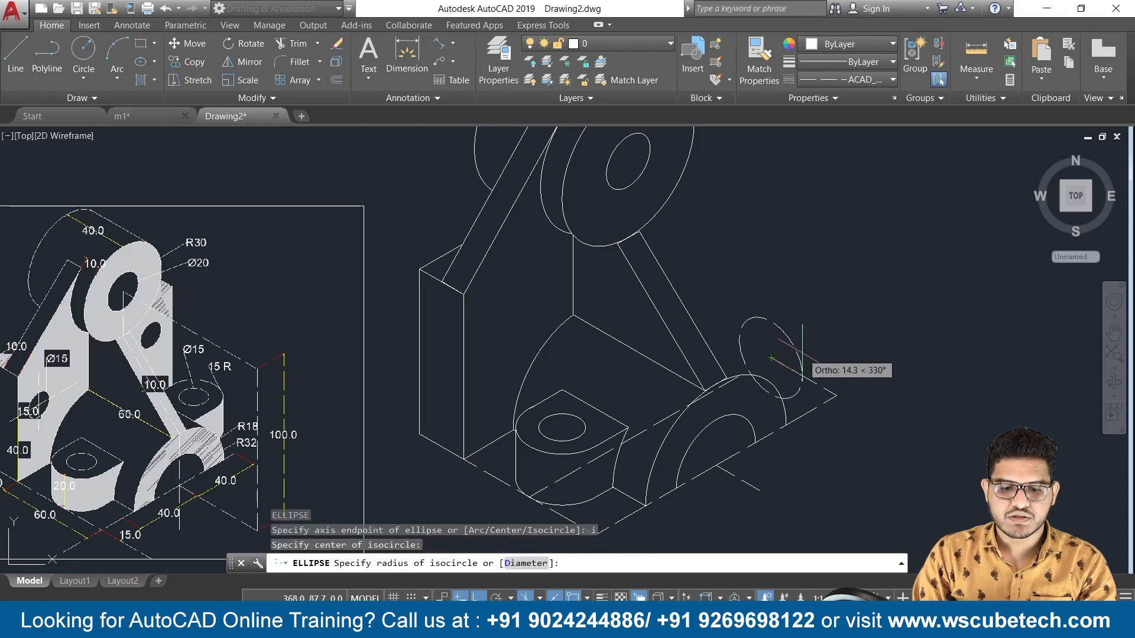
{"action": "key", "text": "Escape"}
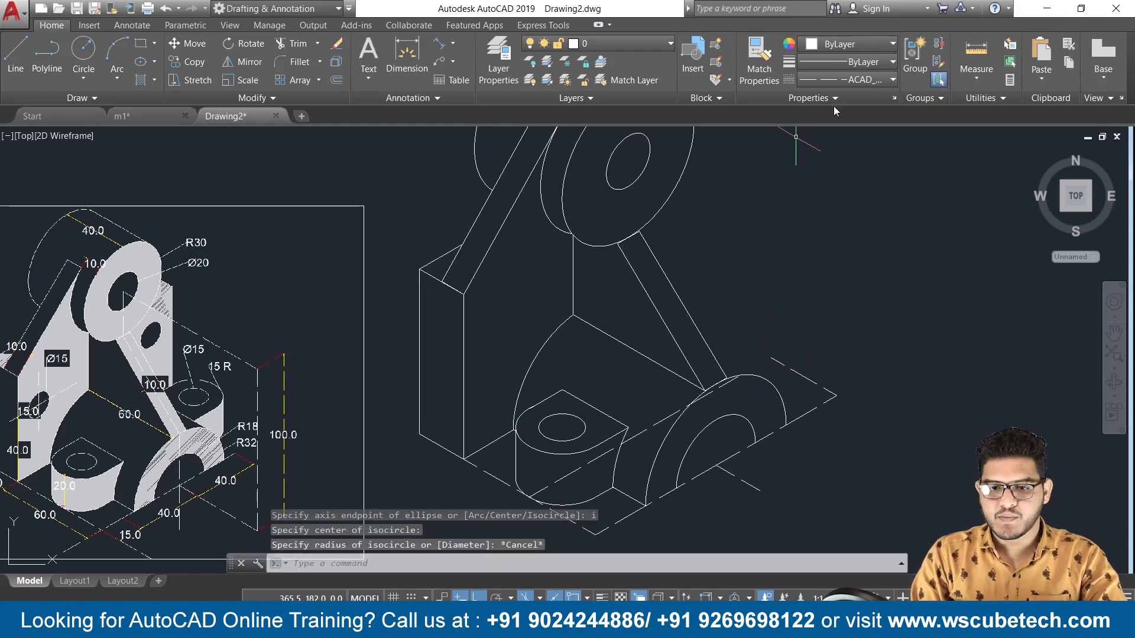
Step: Set the current linetype back to ByLayer
{"action": "left_click", "coordinate": [861, 79]}
{"action": "left_click", "coordinate": [847, 97]}
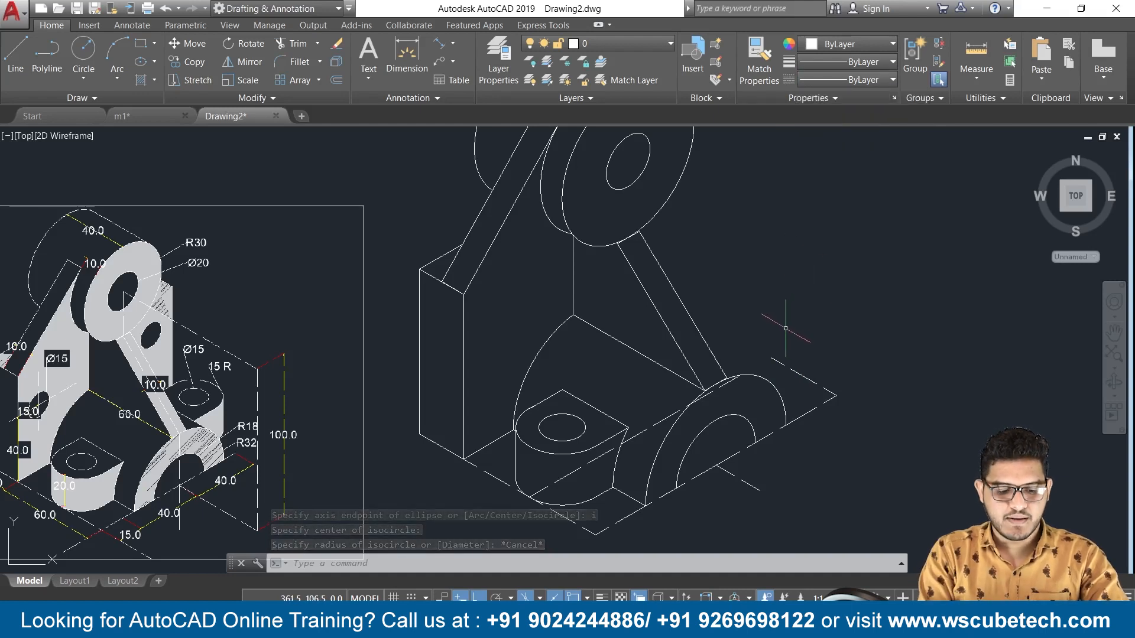
{"action": "type", "text": "el"}
{"action": "key", "text": "Return"}
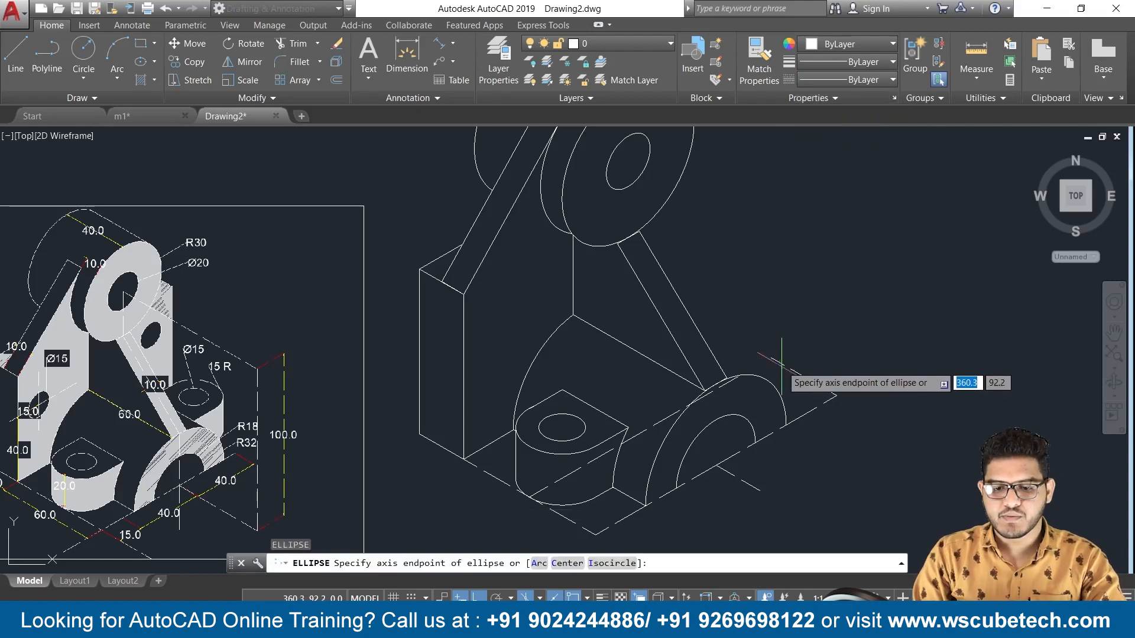
{"action": "left_click", "coordinate": [771, 358]}
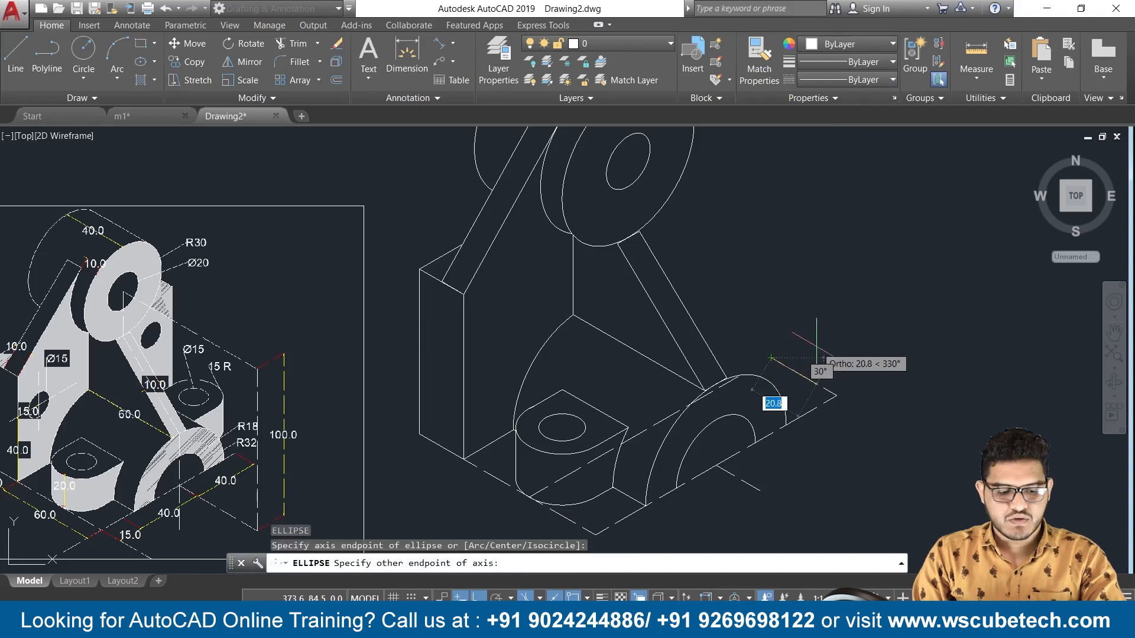
{"action": "key", "text": "Escape"}
Step: Draw a 15-radius isocircle on the top isoplane, centred on the free end of the 30-unit dashed line
{"action": "key", "text": "Return"}
{"action": "type", "text": "i"}
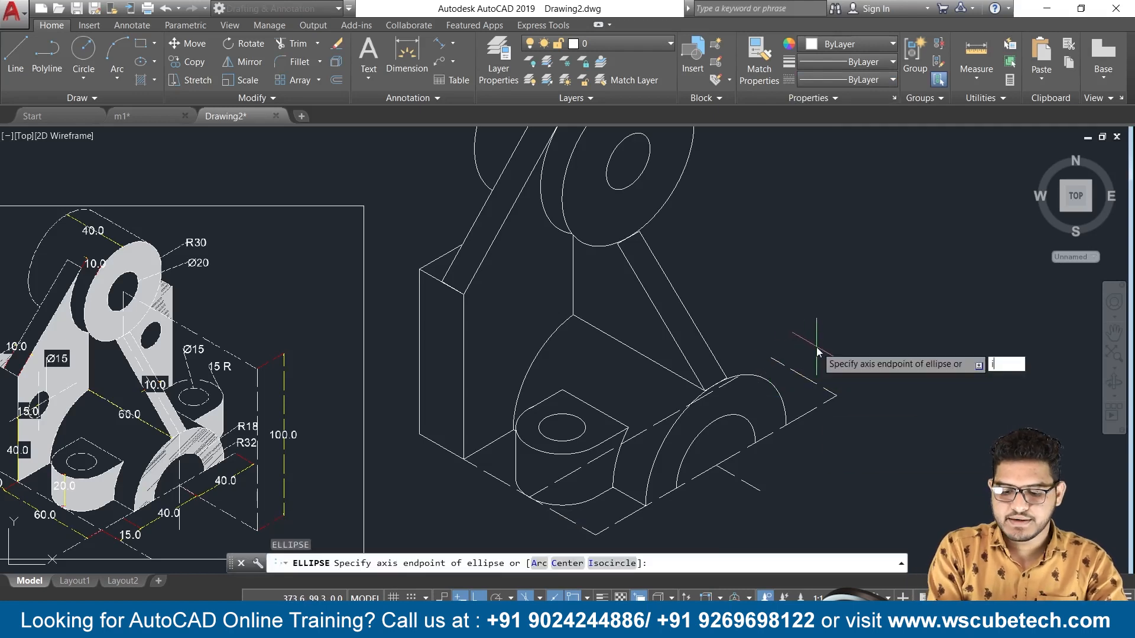
{"action": "key", "text": "Return"}
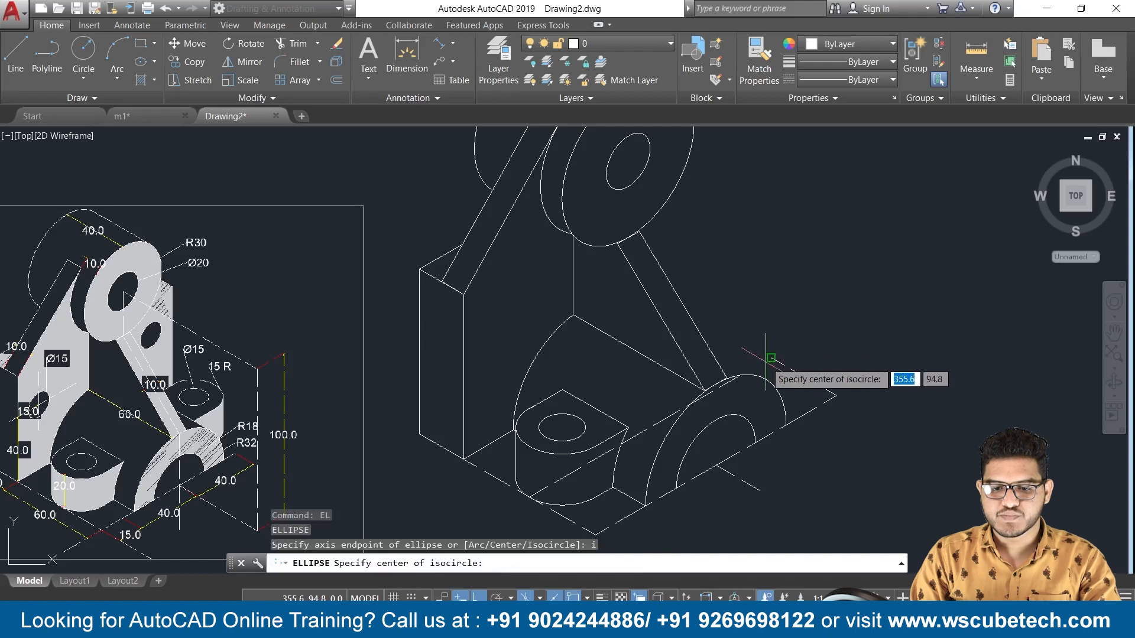
{"action": "left_click", "coordinate": [771, 358]}
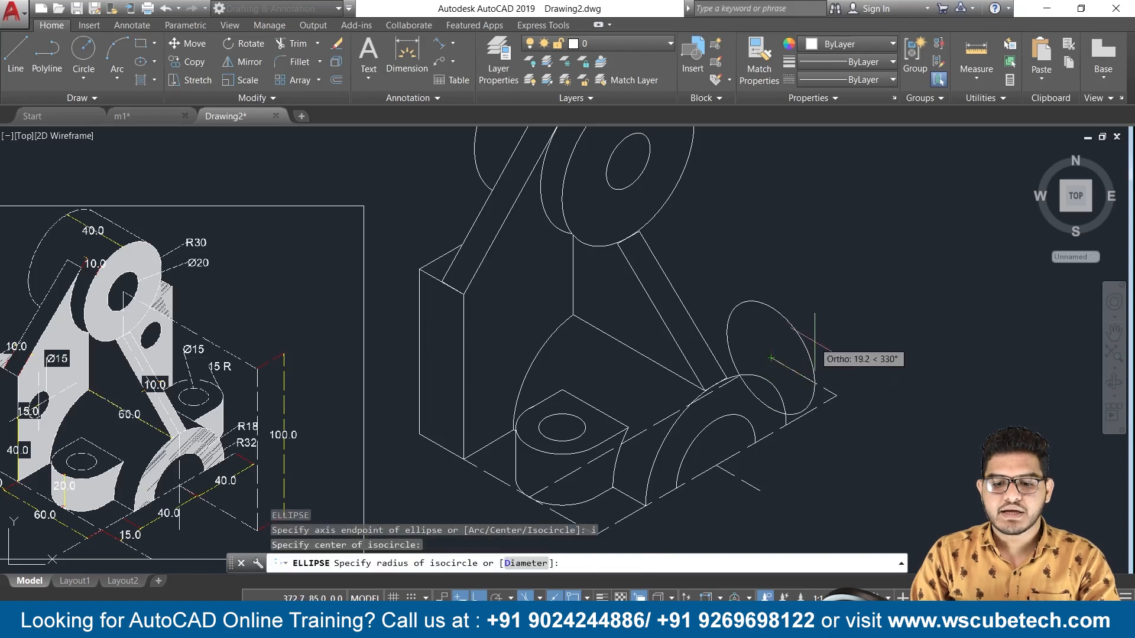
{"action": "key", "text": "F5"}
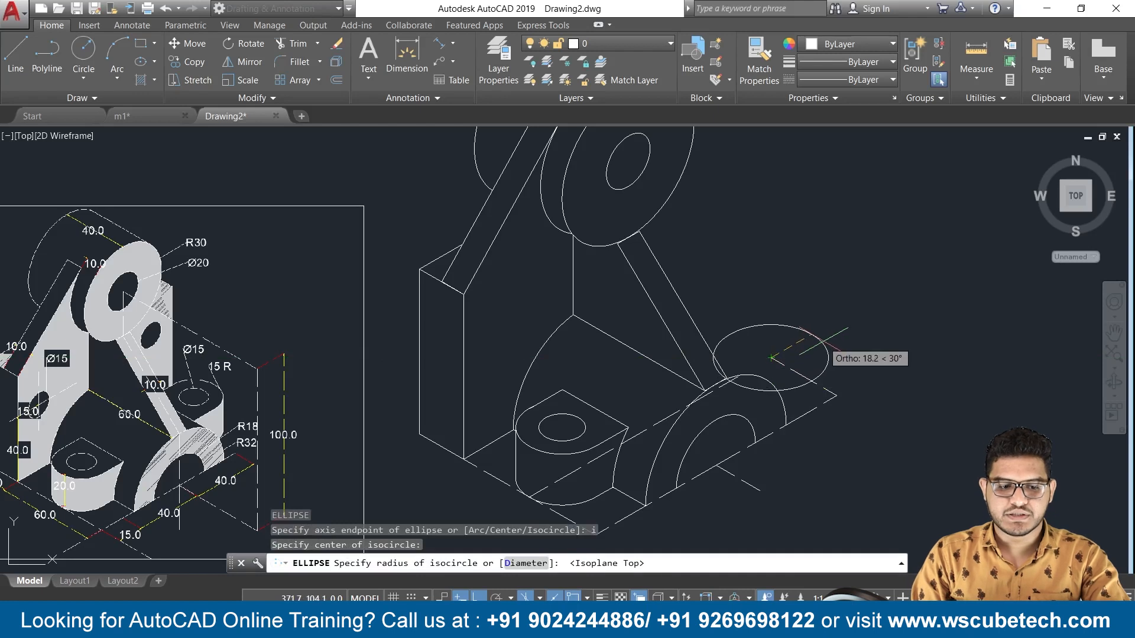
{"action": "type", "text": "1"}
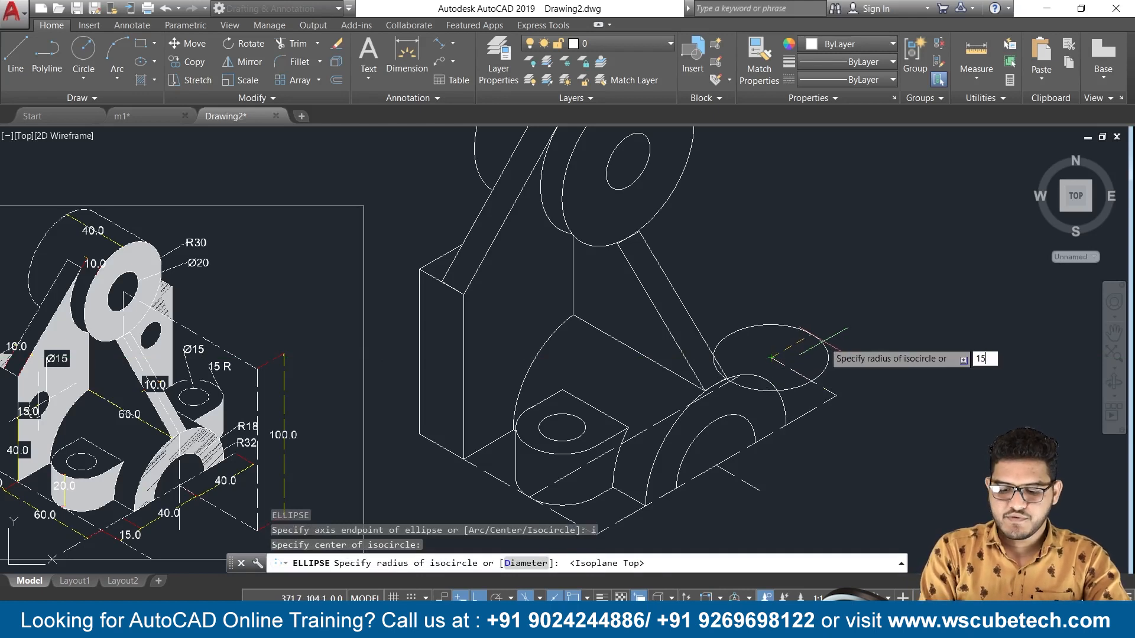
{"action": "type", "text": "5"}
{"action": "key", "text": "Return"}
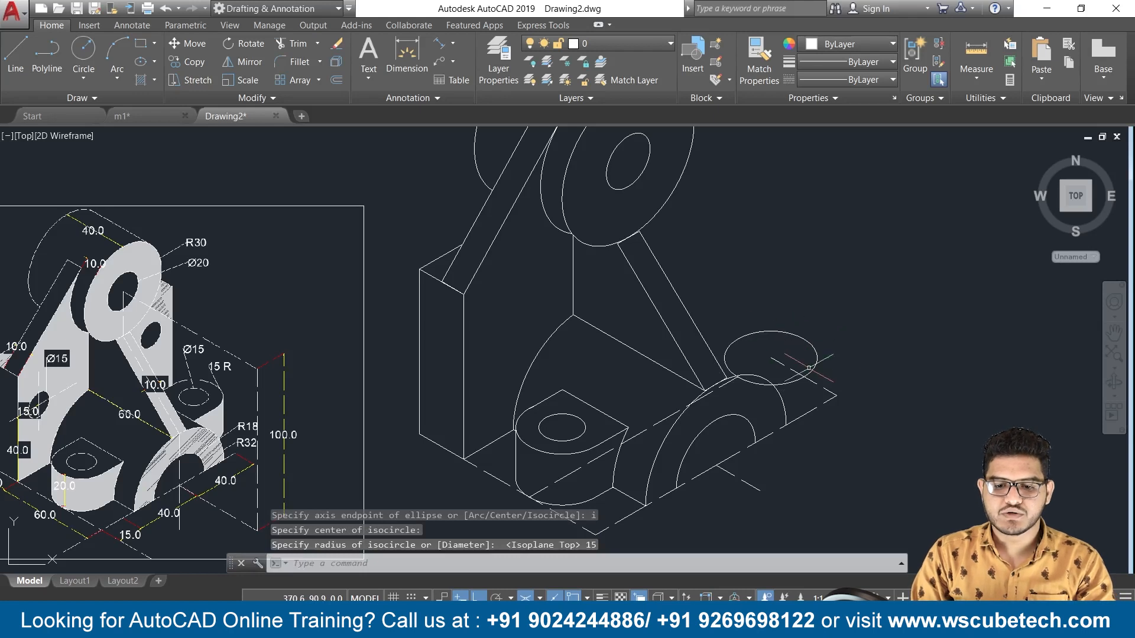
Step: Draw a 15-diameter isocircle for the rear lug's hole, concentric with the 15-radius isocircle
{"action": "key", "text": "Return"}
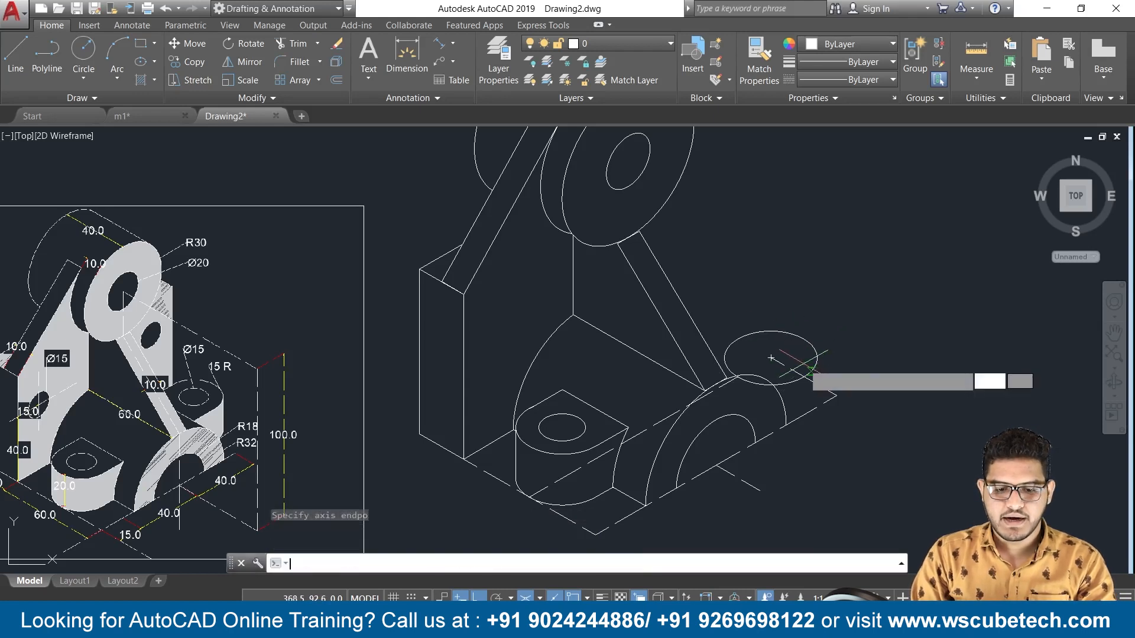
{"action": "type", "text": "i"}
{"action": "key", "text": "Return"}
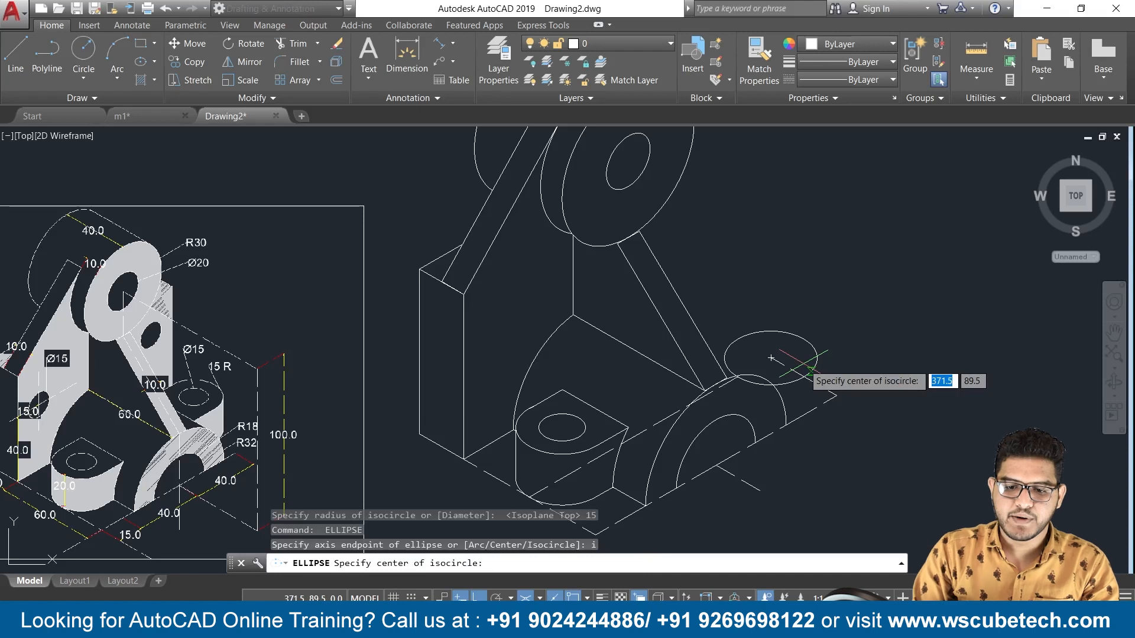
{"action": "left_click", "coordinate": [771, 359]}
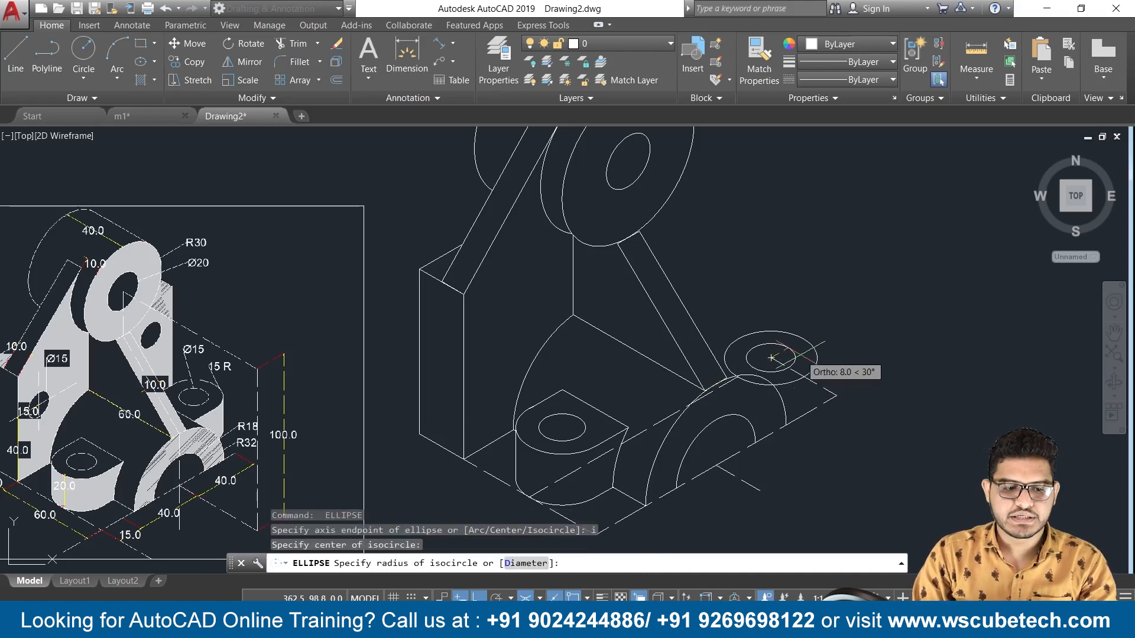
{"action": "type", "text": "d"}
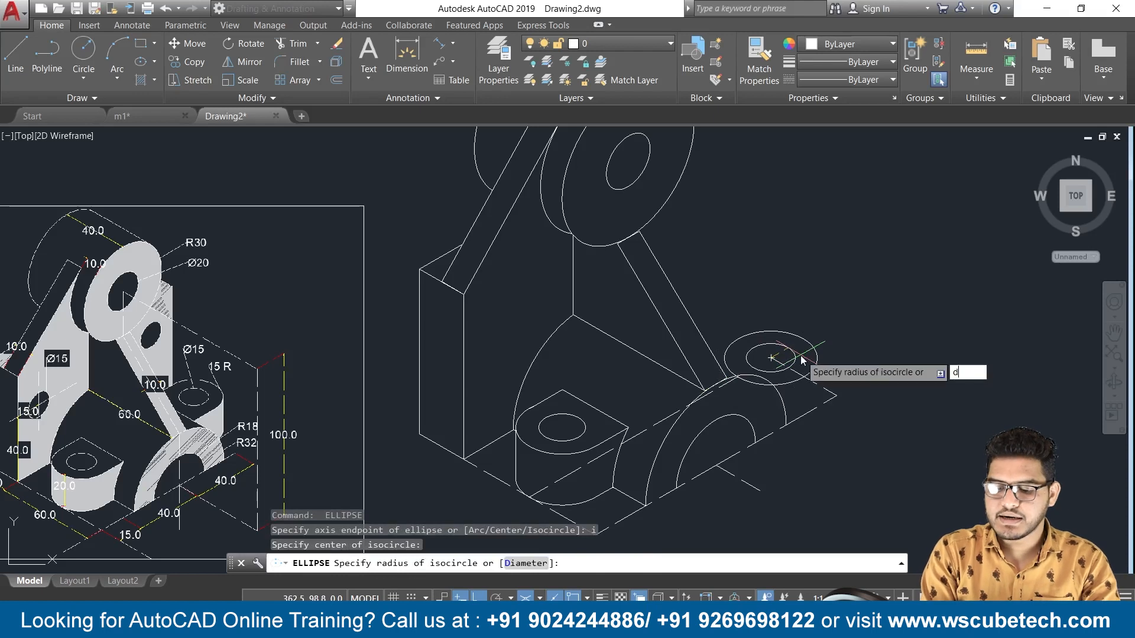
{"action": "key", "text": "Return"}
{"action": "type", "text": "15"}
{"action": "key", "text": "Return"}
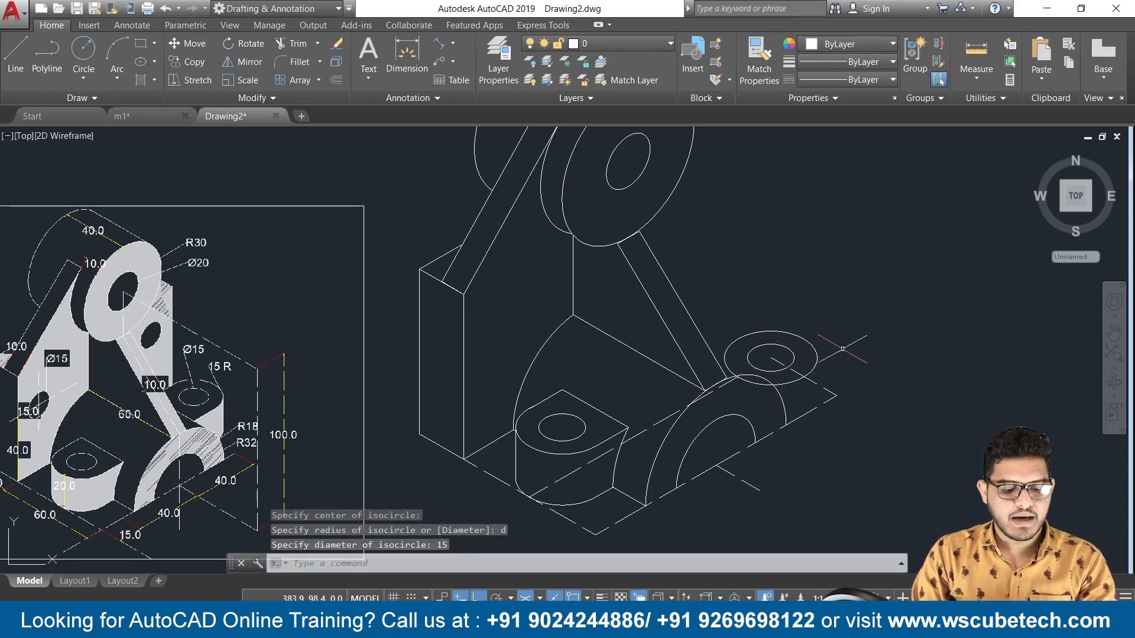
Step: Copy the rear lug's 15-radius isocircle 20 units straight up from its centre, using the right isoplane
{"action": "type", "text": "co"}
{"action": "key", "text": "Return"}
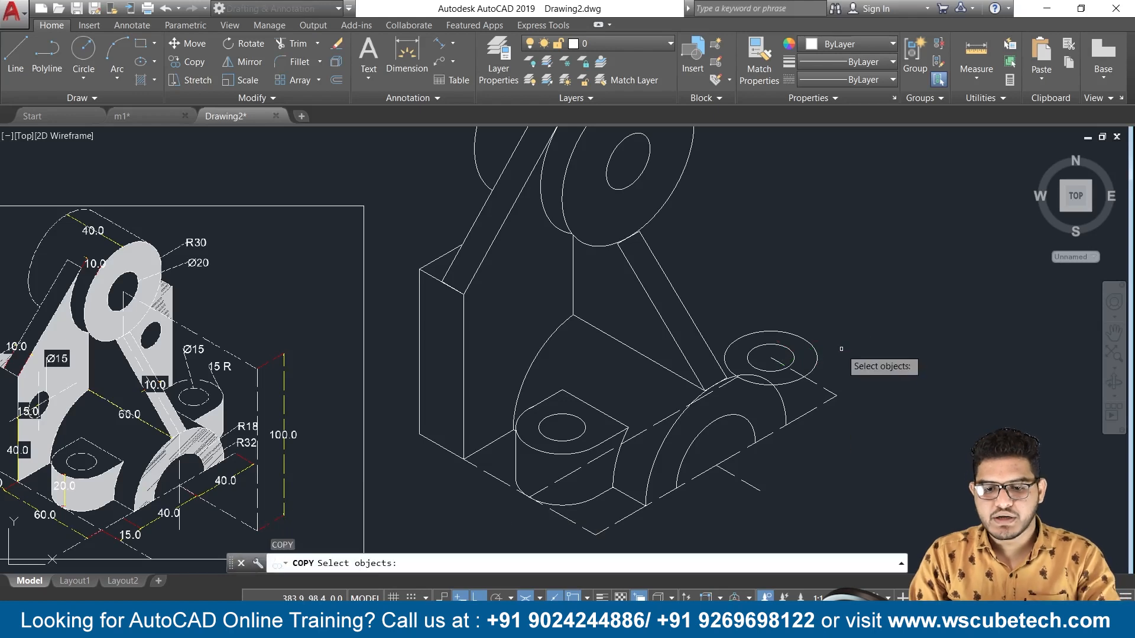
{"action": "left_click", "coordinate": [817, 358]}
{"action": "key", "text": "Return"}
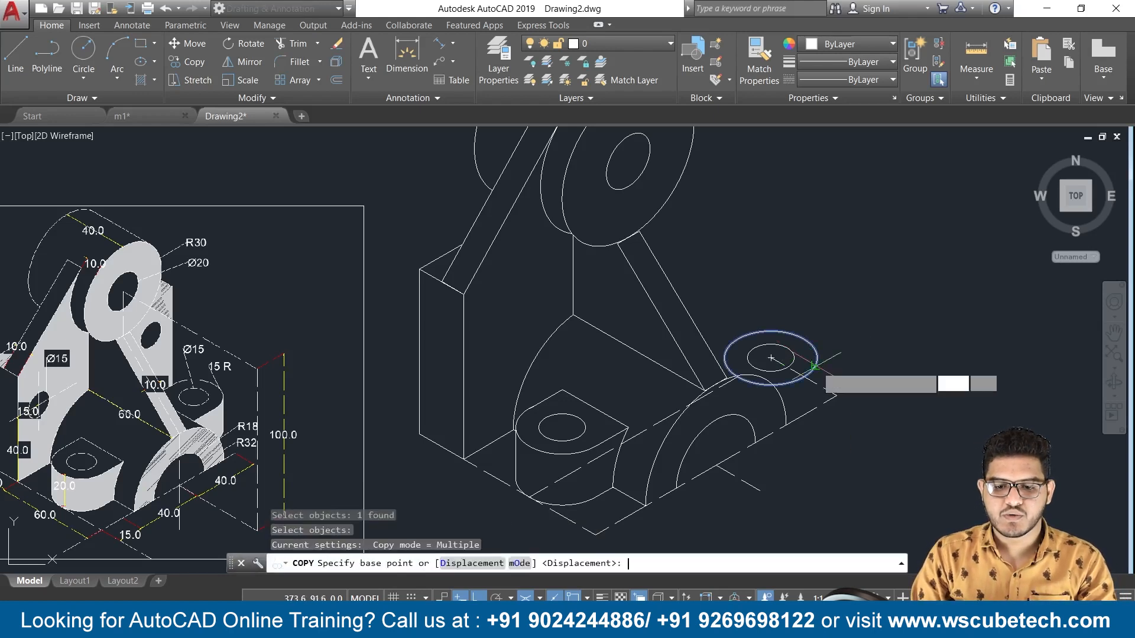
{"action": "left_click", "coordinate": [771, 357]}
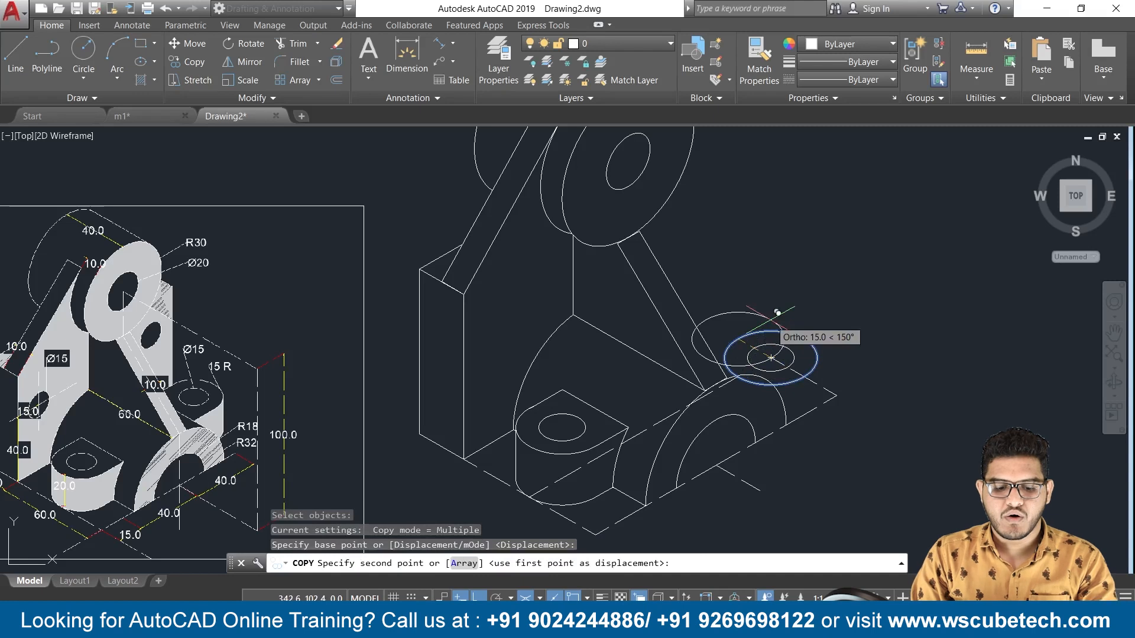
{"action": "key", "text": "F5"}
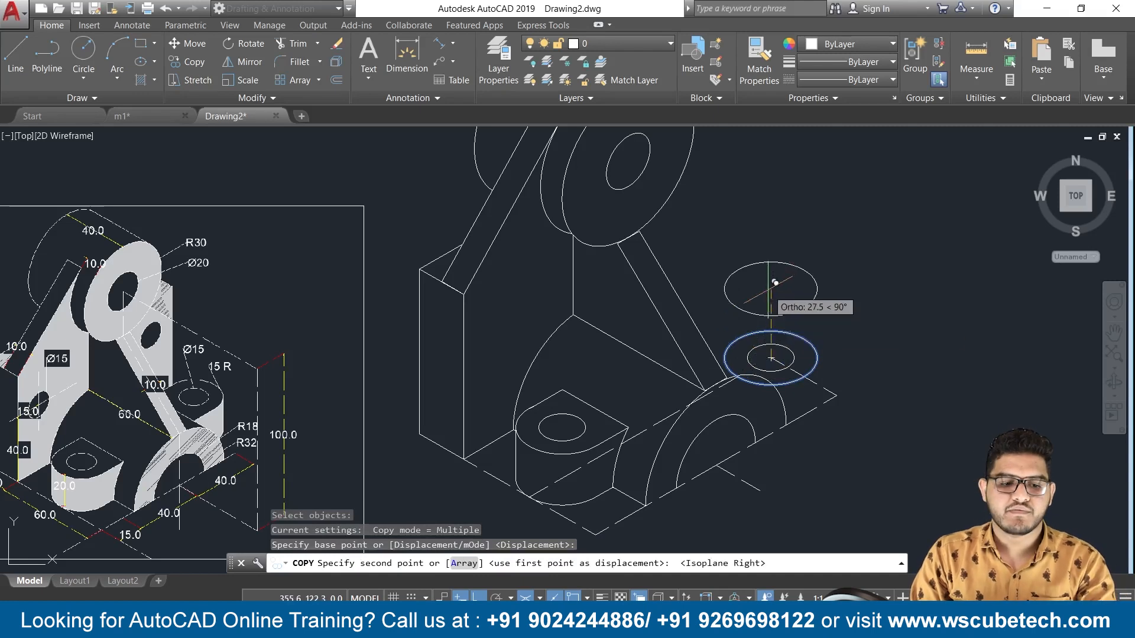
{"action": "type", "text": "20"}
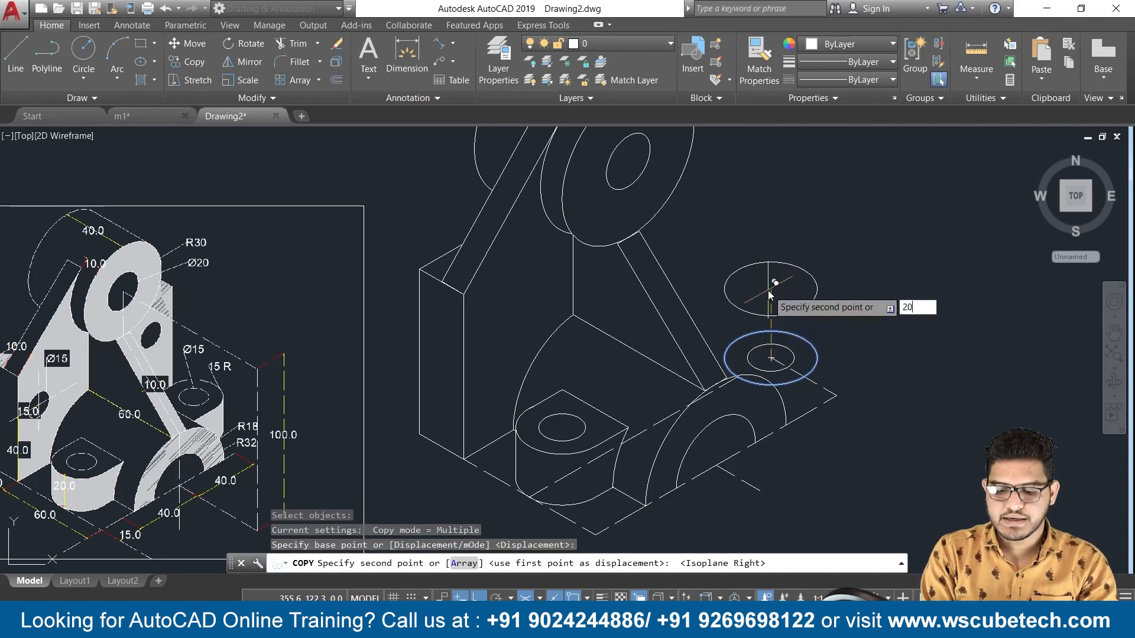
{"action": "key", "text": "Return"}
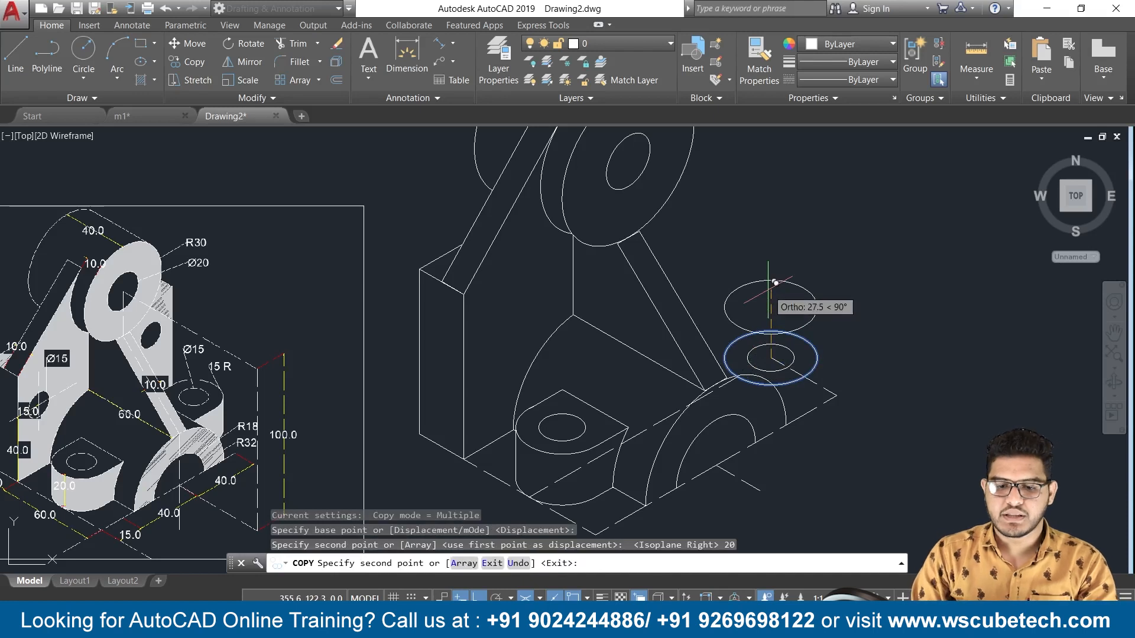
{"action": "key", "text": "Return"}
Step: Examine the reference image's dimensions around the arched rib and rear lug, and check the matching dashed construction lines in the redrawn bracket
{"action": "left_click", "coordinate": [803, 376]}
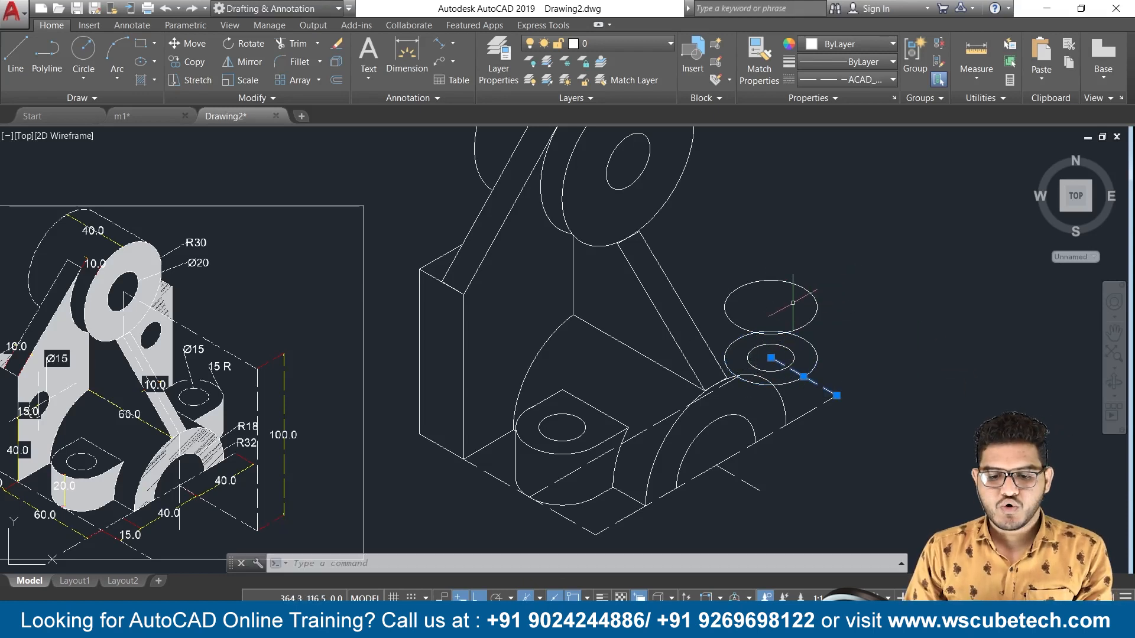
{"action": "scroll", "coordinate": [803, 349], "scroll_direction": "up", "scroll_amount": 2}
{"action": "scroll", "coordinate": [804, 354], "scroll_direction": "down", "scroll_amount": 4}
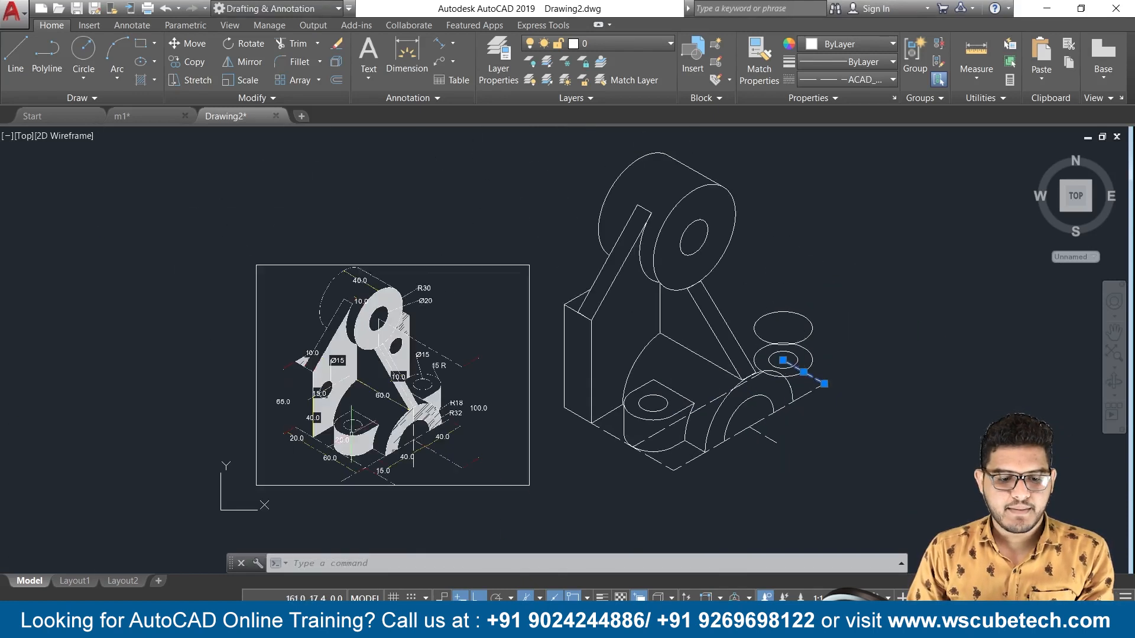
{"action": "scroll", "coordinate": [360, 426], "scroll_direction": "up", "scroll_amount": 2}
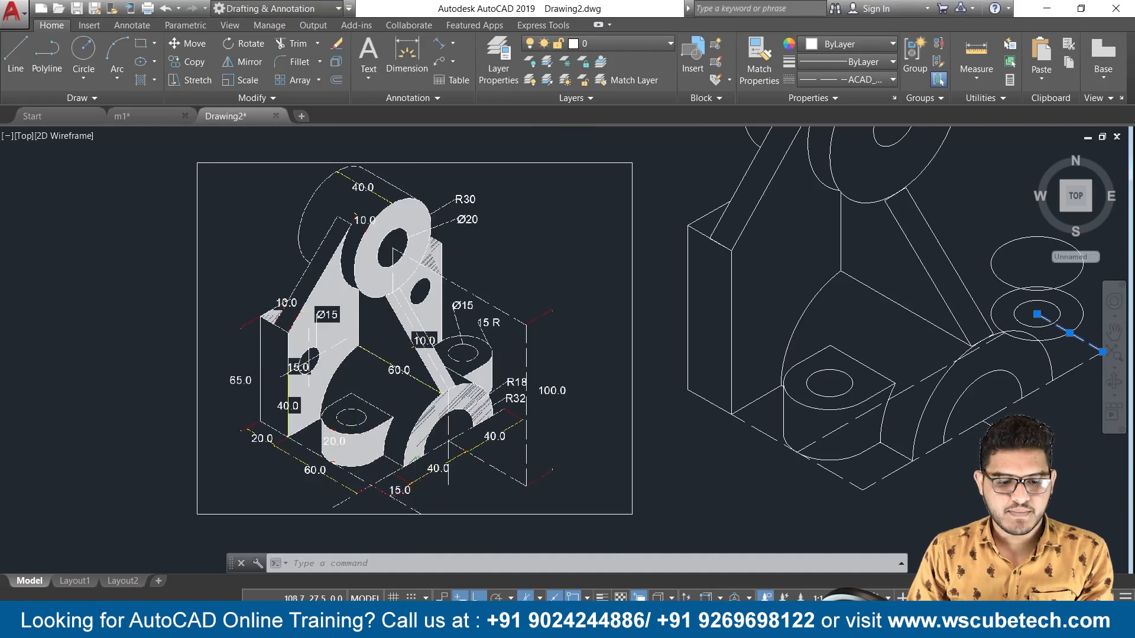
{"action": "scroll", "coordinate": [414, 483], "scroll_direction": "up", "scroll_amount": 2}
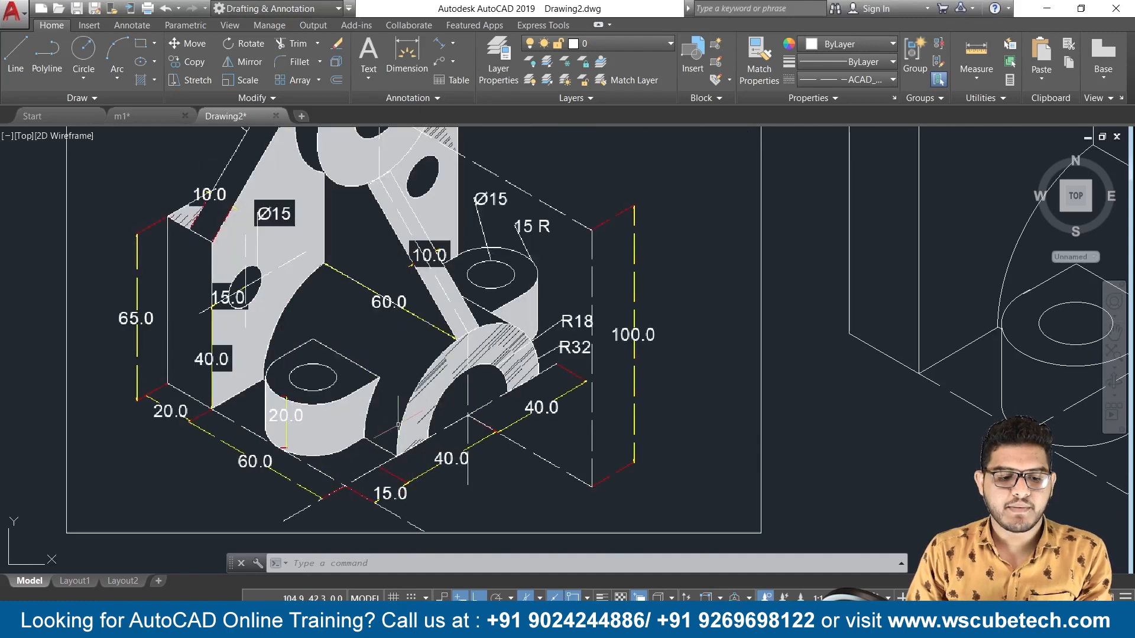
{"action": "scroll", "coordinate": [405, 425], "scroll_direction": "down", "scroll_amount": 4}
{"action": "scroll", "coordinate": [440, 433], "scroll_direction": "up", "scroll_amount": 2}
{"action": "middle_click_drag", "start_coordinate": [422, 427], "coordinate": [210, 379]}
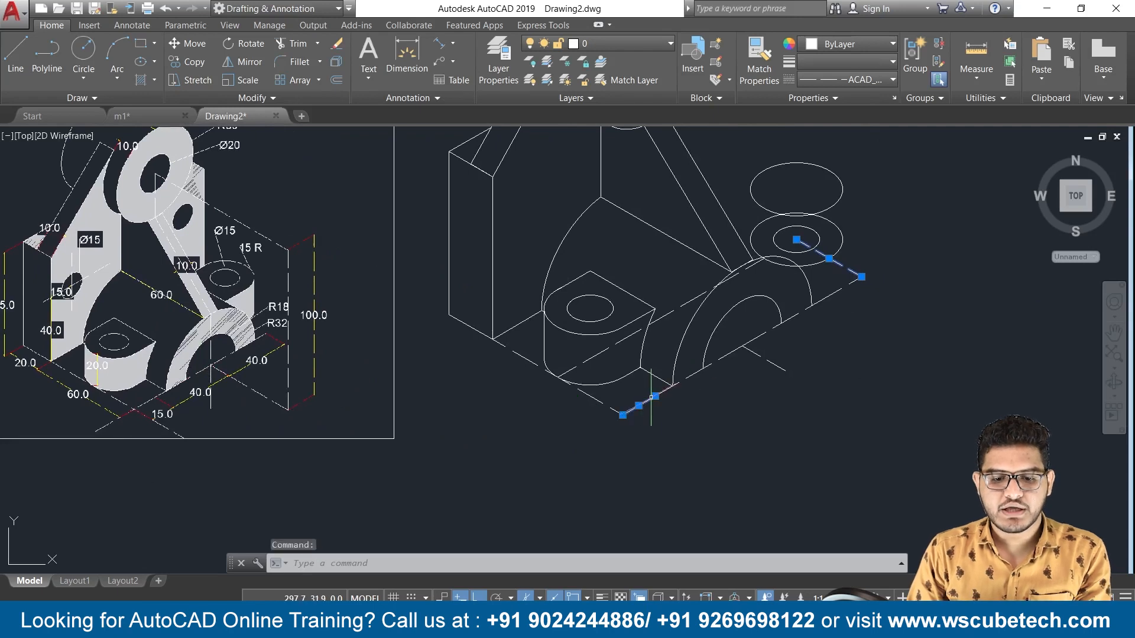
{"action": "key", "text": "Escape"}
{"action": "mouse_move", "coordinate": [889, 341]}
{"action": "middle_mouse_down"}
{"action": "mouse_move", "coordinate": [873, 381]}
{"action": "mouse_move", "coordinate": [798, 469]}
{"action": "middle_mouse_up"}
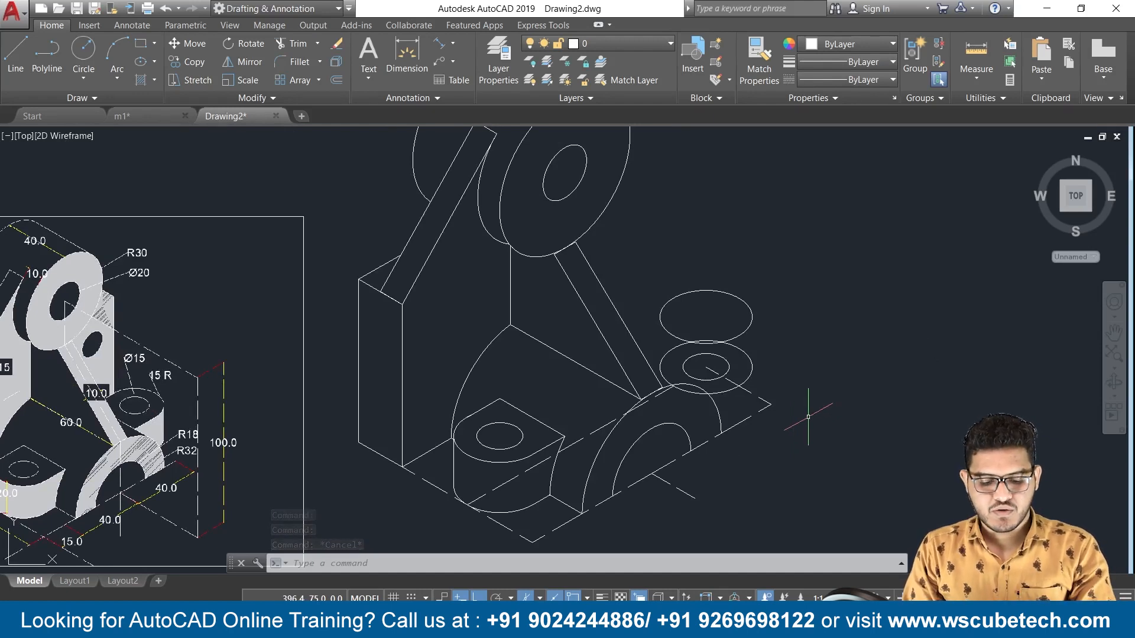
Step: Move the rear lug's three isocircles and their dashed line from that line's outer end to the base-line endpoint just outside the large arc
{"action": "type", "text": "m"}
{"action": "key", "text": "Return"}
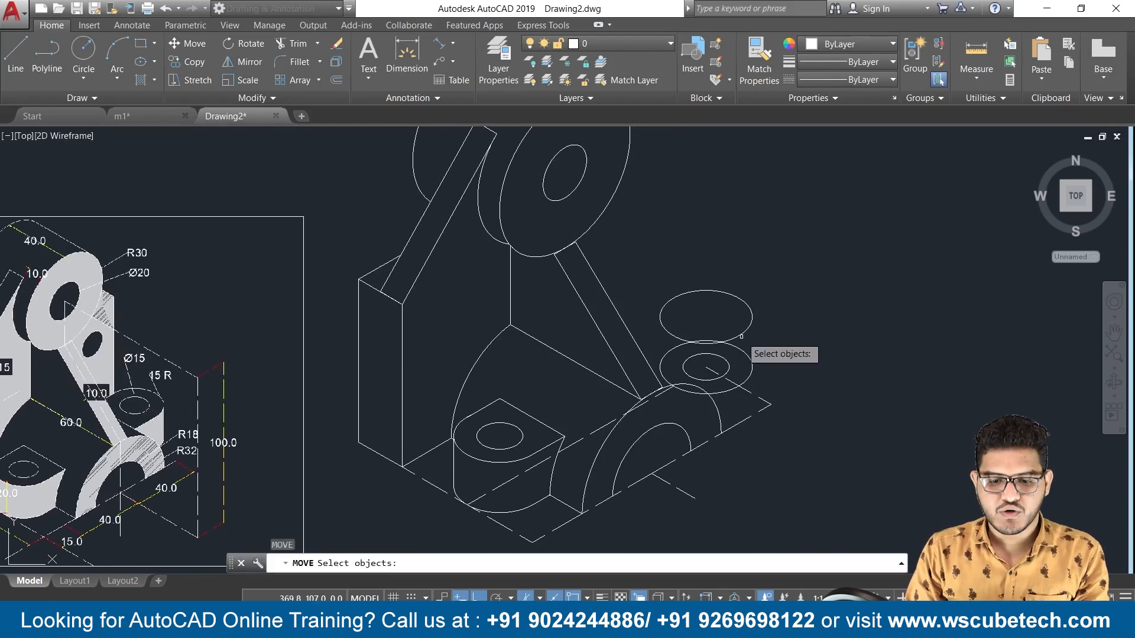
{"action": "left_click", "coordinate": [735, 335]}
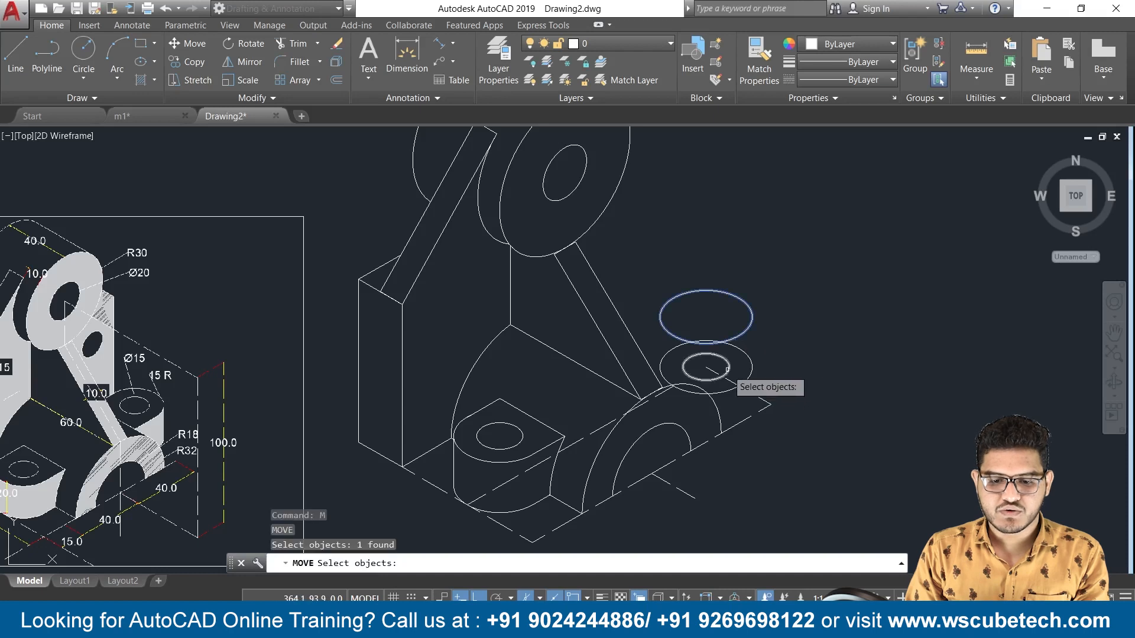
{"action": "left_click", "coordinate": [730, 368]}
{"action": "left_click", "coordinate": [744, 383]}
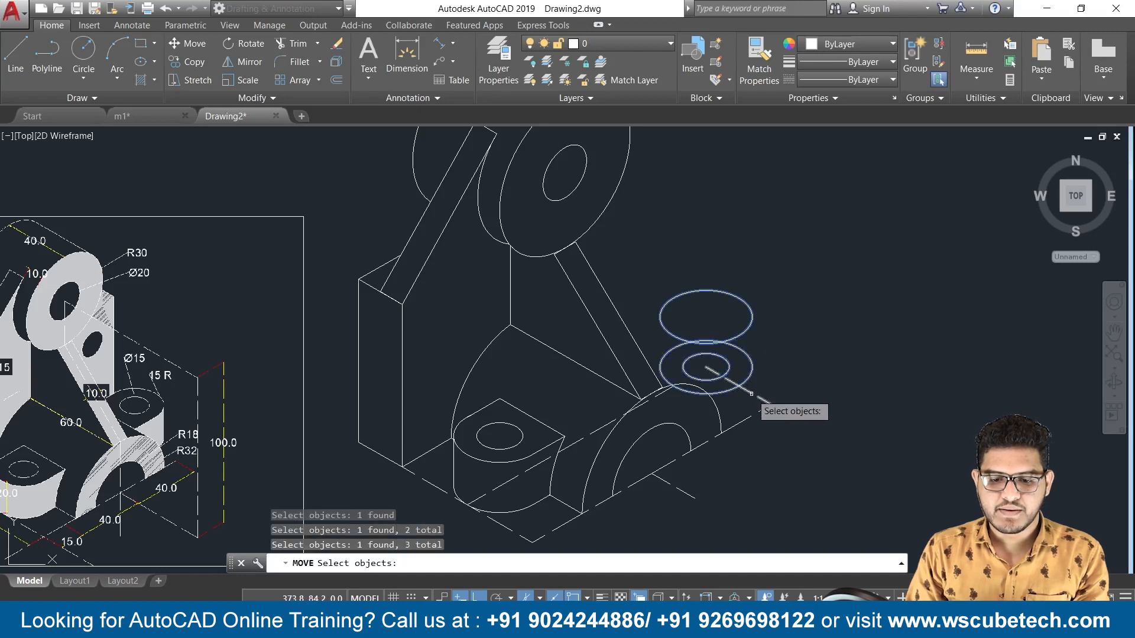
{"action": "left_click", "coordinate": [750, 393]}
{"action": "key", "text": "Return"}
{"action": "scroll", "coordinate": [751, 396], "scroll_direction": "up", "scroll_amount": 4}
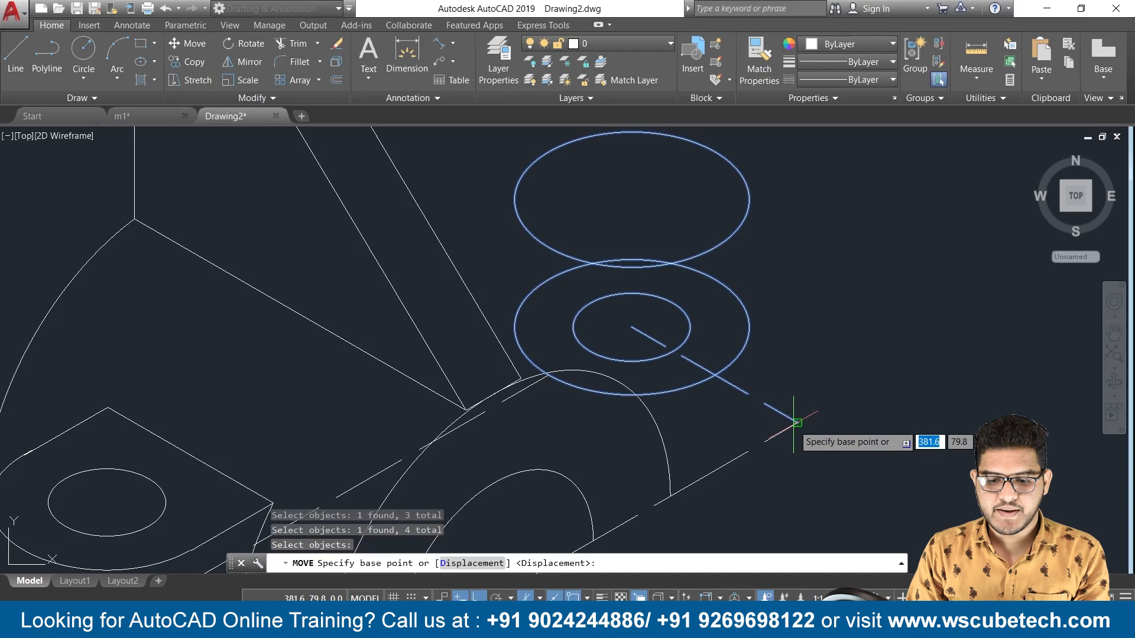
{"action": "left_click", "coordinate": [797, 423]}
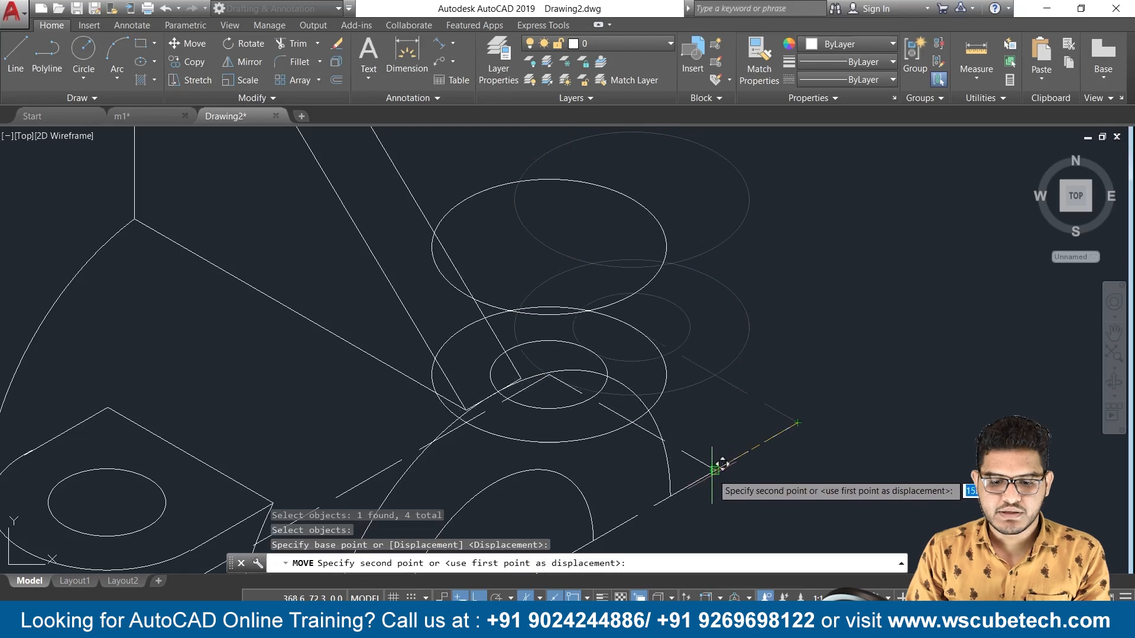
{"action": "left_click", "coordinate": [718, 469]}
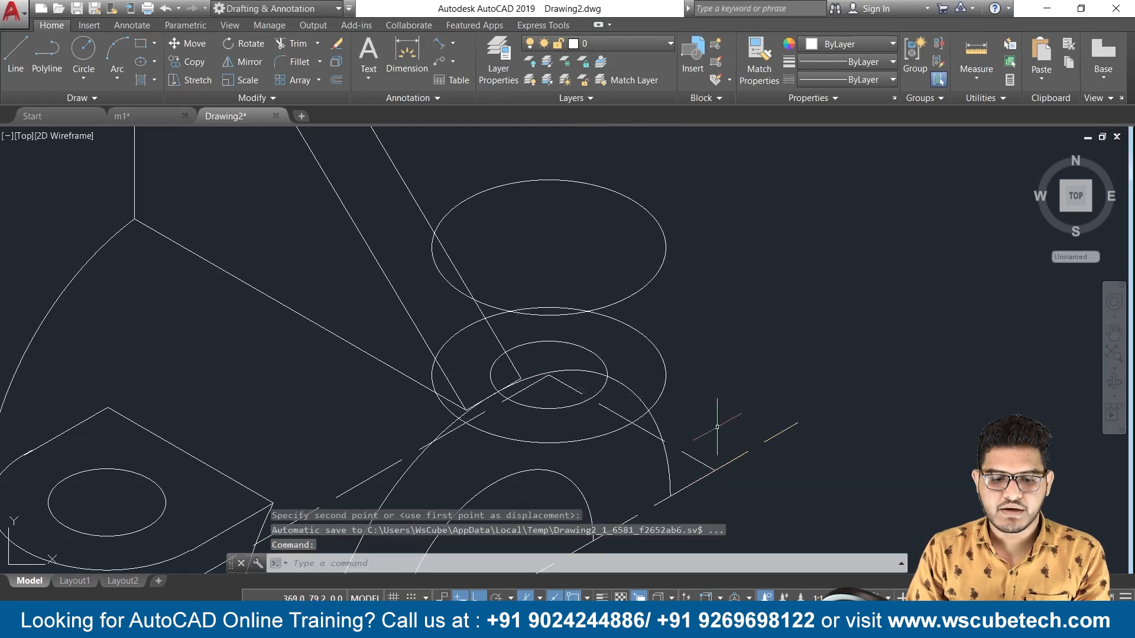
Step: Erase the 30-unit dashed construction line running from the lower isocircles' centre to the dashed base line
{"action": "scroll", "coordinate": [717, 427], "scroll_direction": "down", "scroll_amount": 2}
{"action": "left_click", "coordinate": [705, 464]}
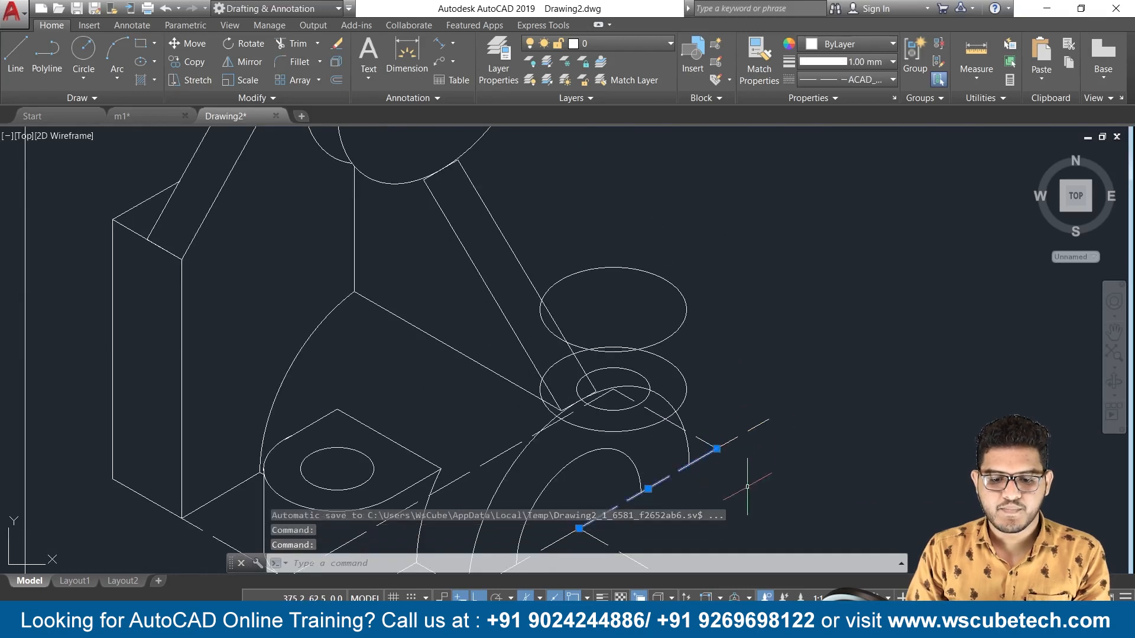
{"action": "scroll", "coordinate": [775, 411], "scroll_direction": "up", "scroll_amount": 2}
{"action": "scroll", "coordinate": [797, 375], "scroll_direction": "down", "scroll_amount": 2}
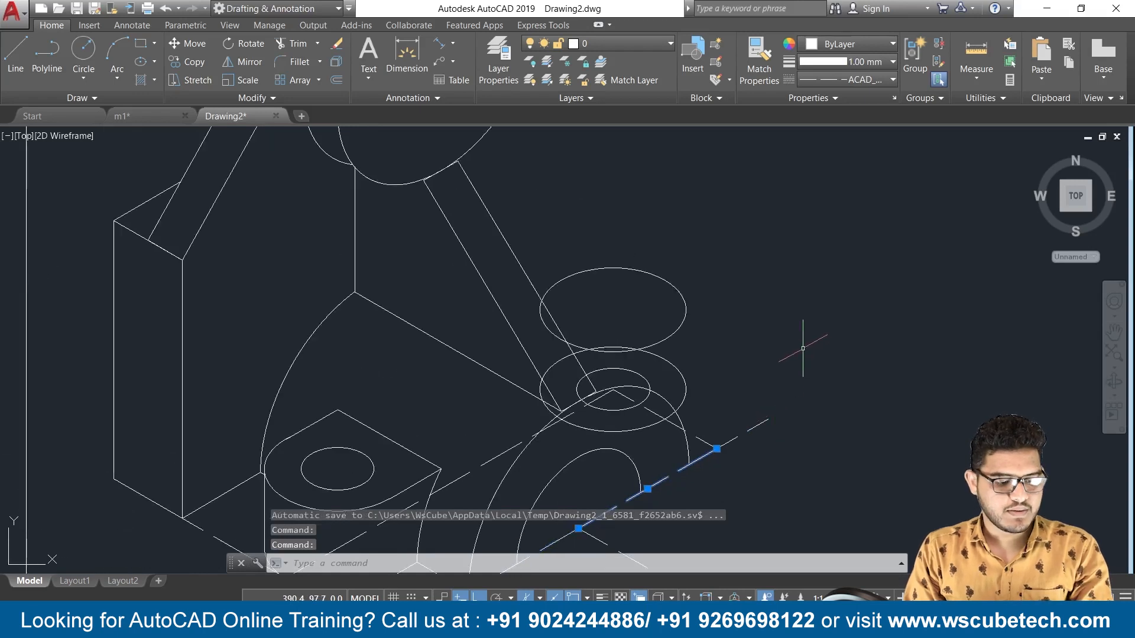
{"action": "key", "text": "Escape"}
{"action": "scroll", "coordinate": [803, 348], "scroll_direction": "down", "scroll_amount": 3}
{"action": "scroll", "coordinate": [803, 349], "scroll_direction": "up", "scroll_amount": 1}
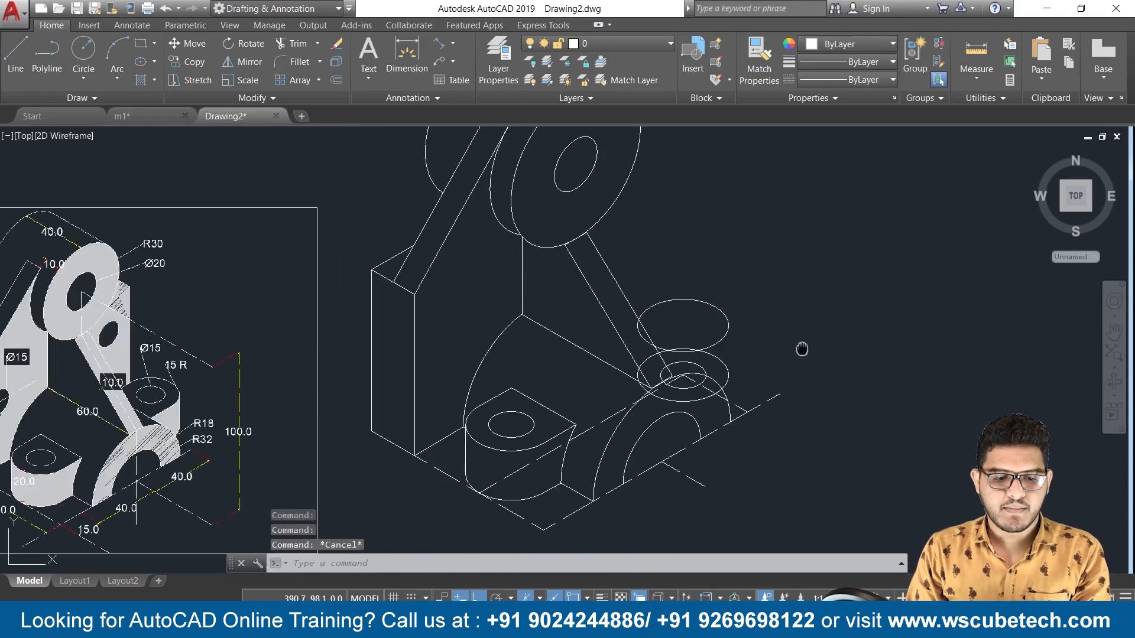
{"action": "middle_click_drag", "start_coordinate": [802, 349], "coordinate": [879, 319]}
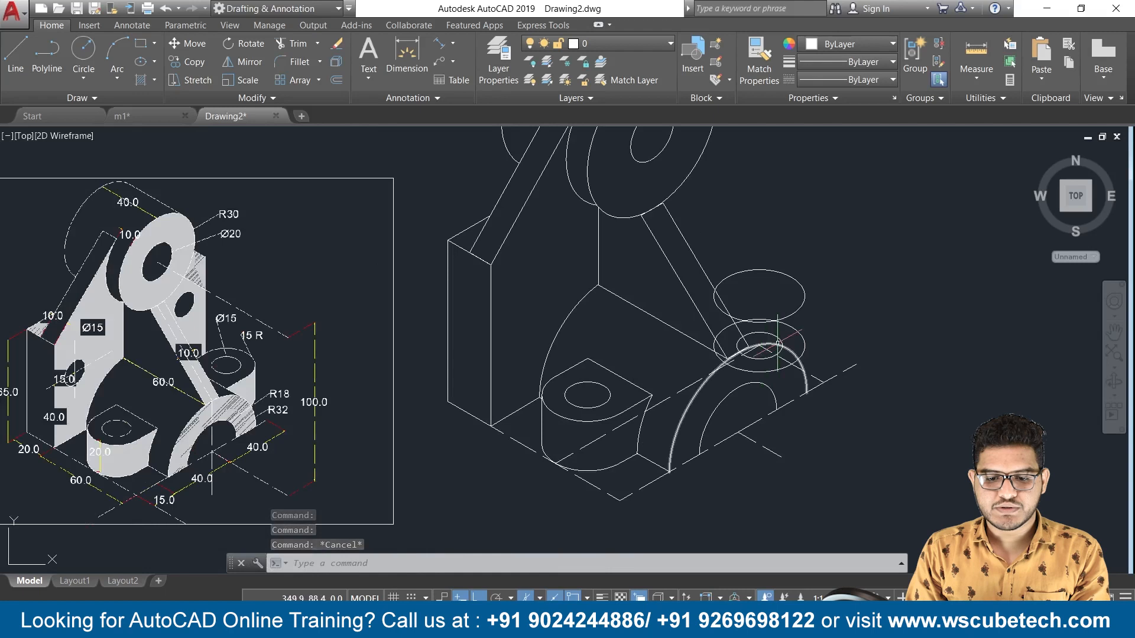
{"action": "scroll", "coordinate": [777, 343], "scroll_direction": "up", "scroll_amount": 2}
{"action": "left_click", "coordinate": [783, 363]}
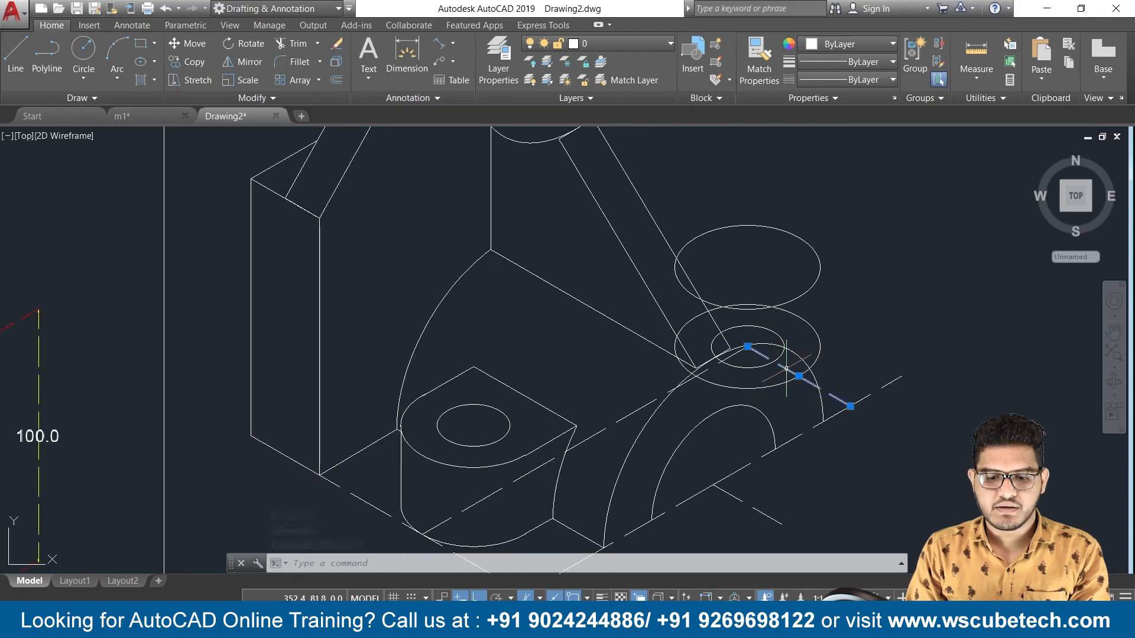
{"action": "key", "text": "Delete"}
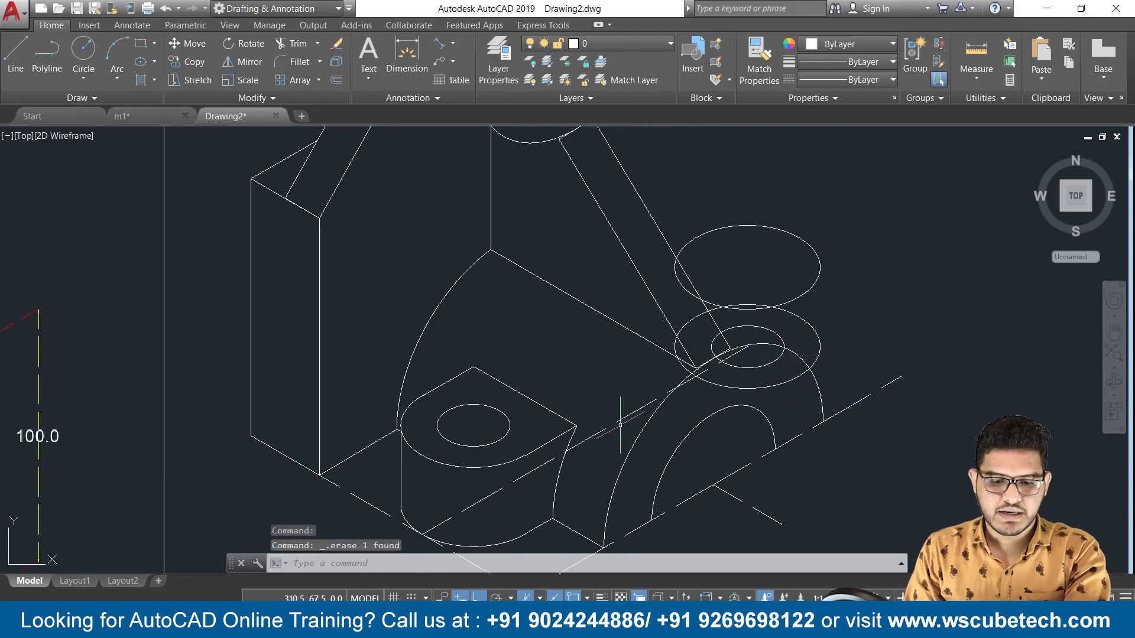
Step: Move the rear lug's 15-diameter hole isocircle 20 units straight up from its centre
{"action": "scroll", "coordinate": [623, 376], "scroll_direction": "down", "scroll_amount": 2}
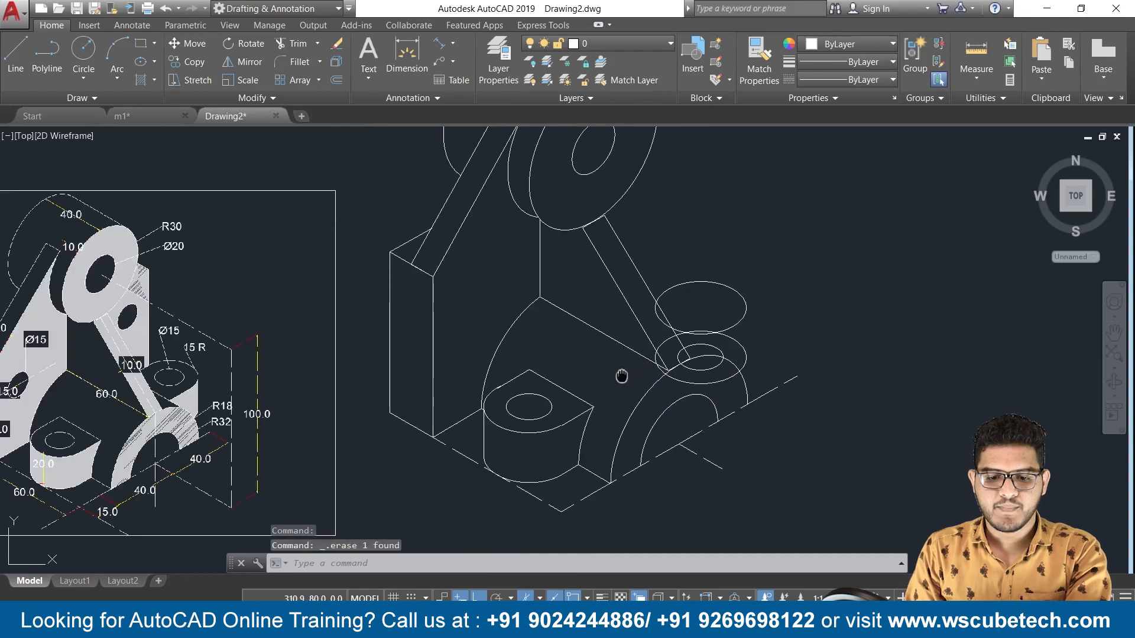
{"action": "middle_click_drag", "start_coordinate": [622, 376], "coordinate": [588, 389]}
{"action": "type", "text": "m"}
{"action": "key", "text": "Return"}
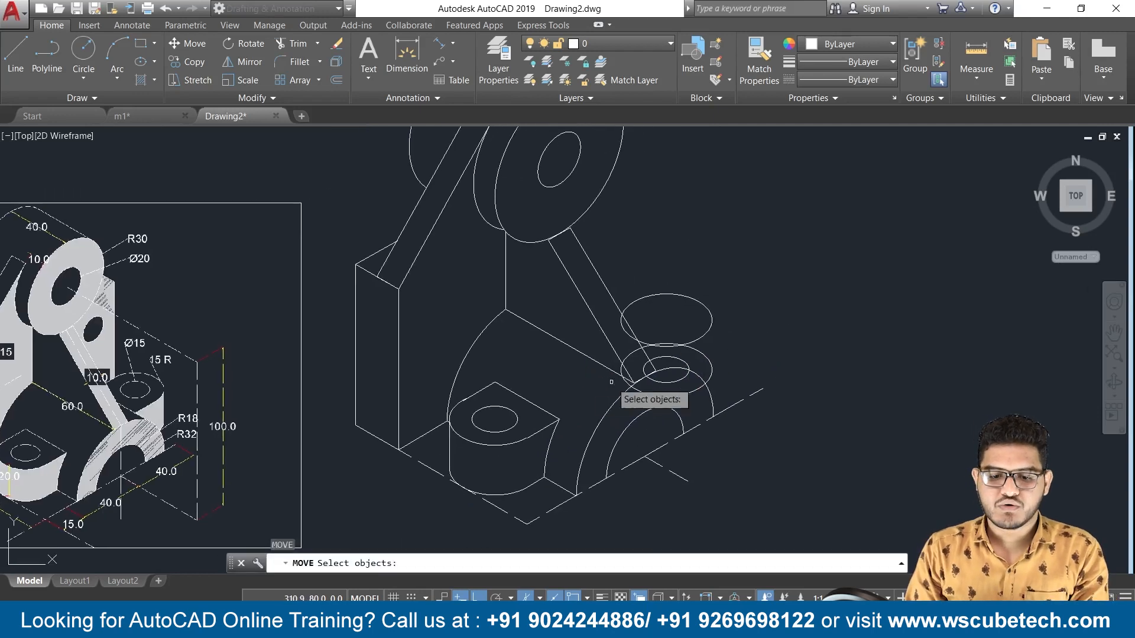
{"action": "left_click", "coordinate": [680, 359]}
{"action": "key", "text": "Return"}
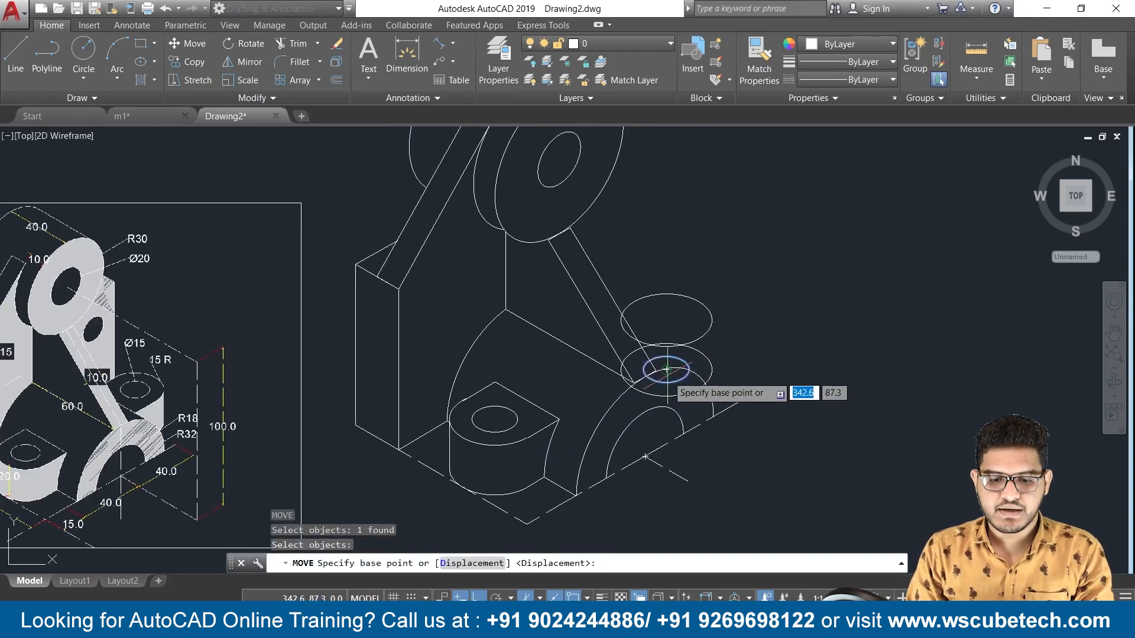
{"action": "left_click", "coordinate": [666, 370]}
{"action": "type", "text": "20"}
{"action": "key", "text": "Return"}
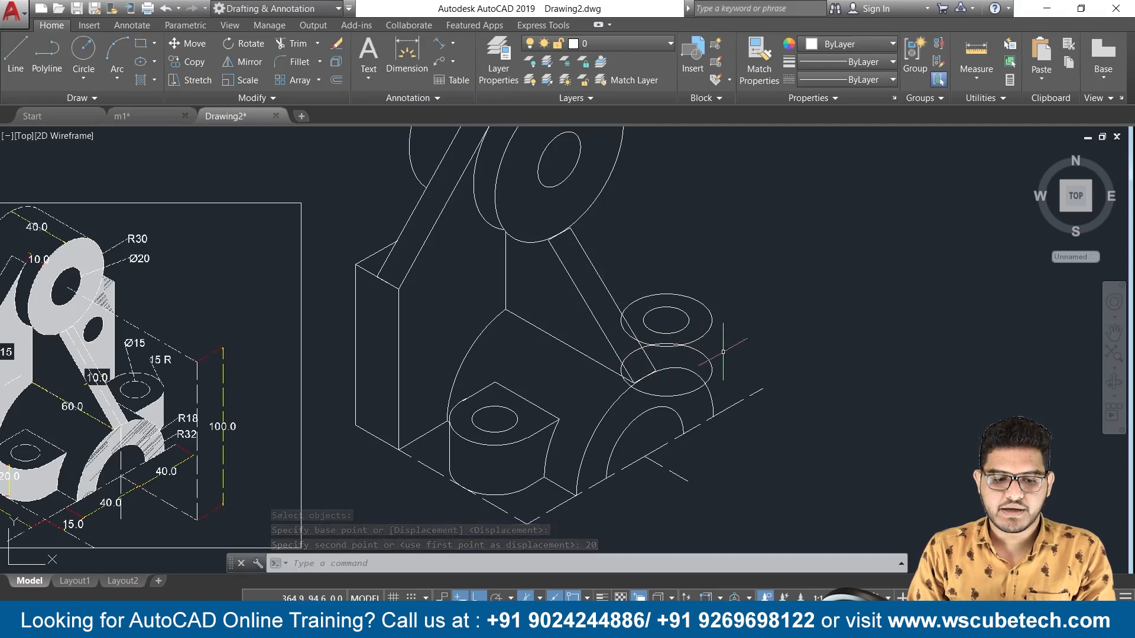
Step: Set the current linetype to ACAD_ISO02W100
{"action": "scroll", "coordinate": [752, 346], "scroll_direction": "up", "scroll_amount": 2}
{"action": "scroll", "coordinate": [753, 345], "scroll_direction": "down", "scroll_amount": 2}
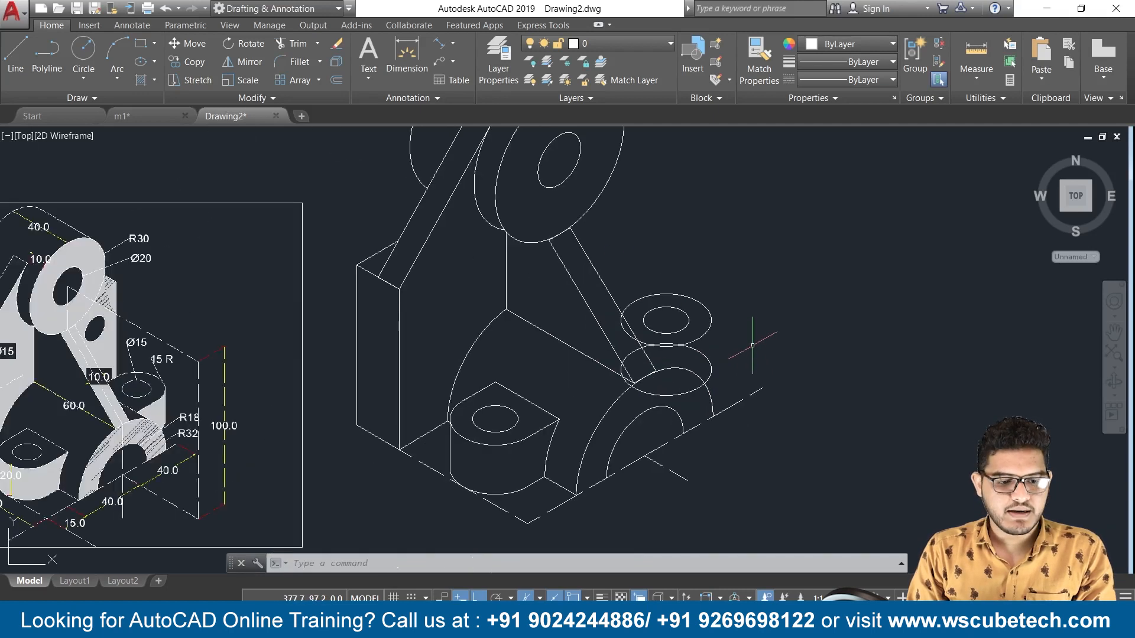
{"action": "middle_click_drag", "start_coordinate": [752, 345], "coordinate": [782, 349]}
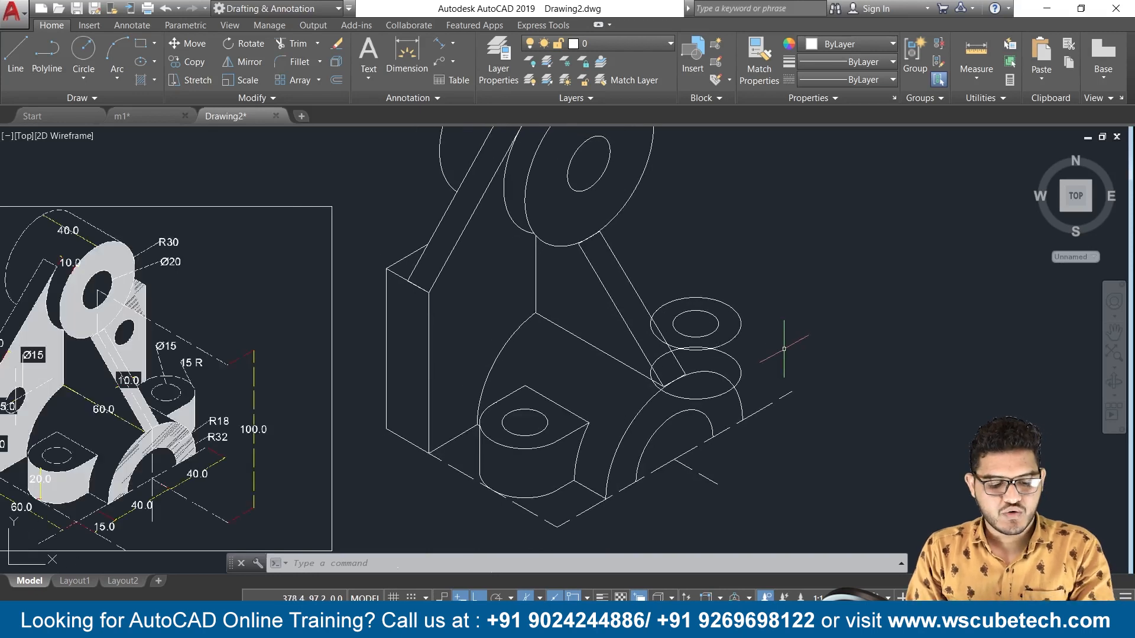
{"action": "left_click", "coordinate": [857, 79]}
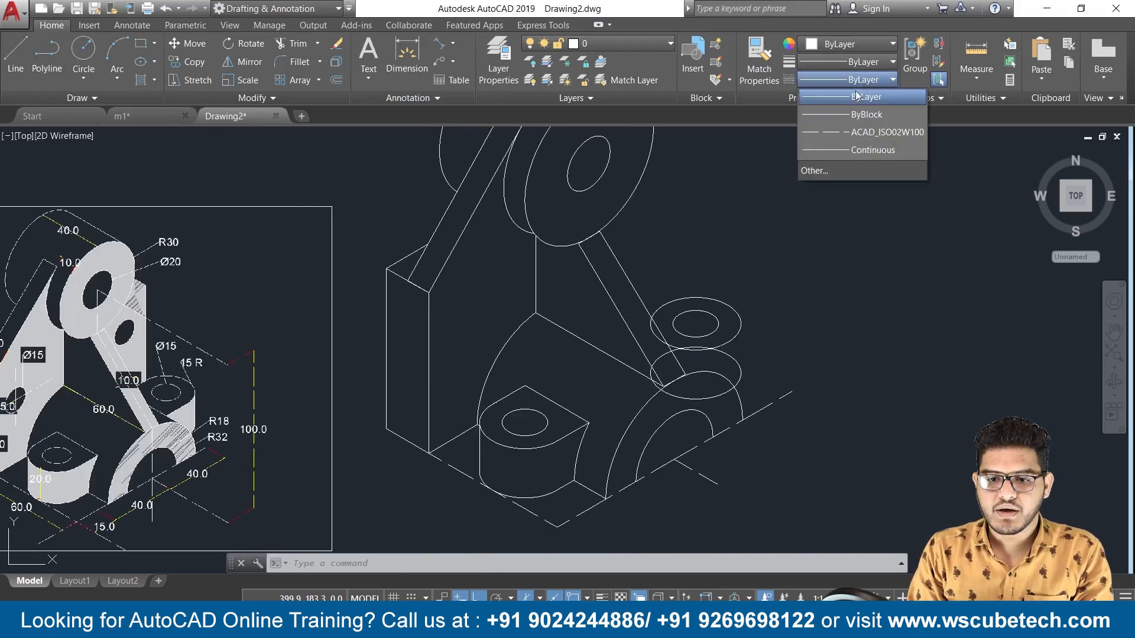
{"action": "left_click", "coordinate": [856, 133]}
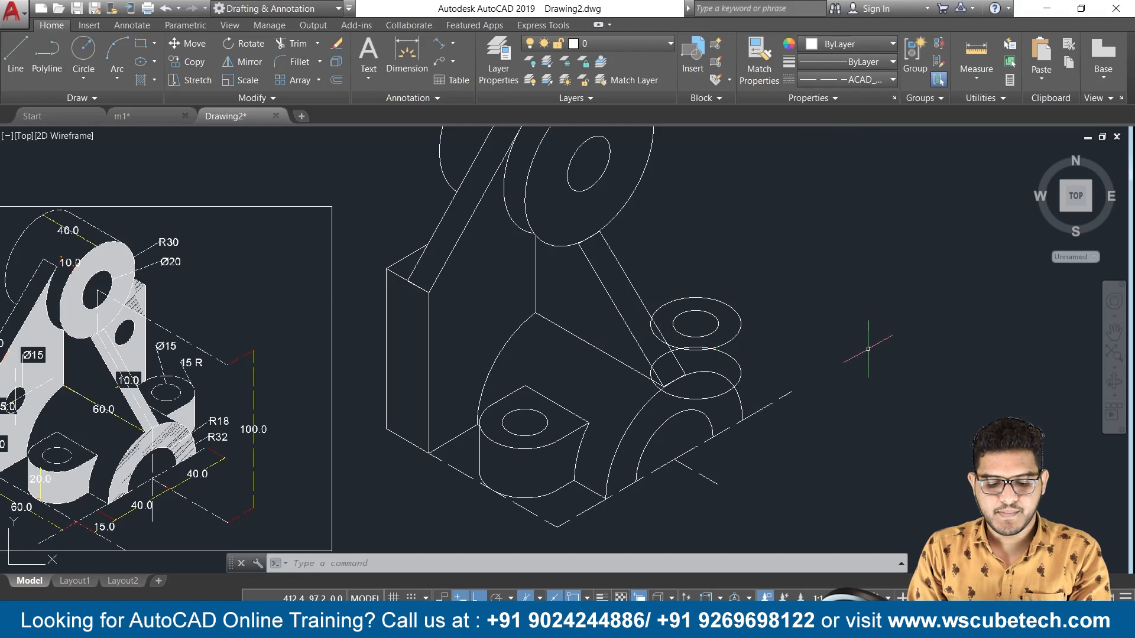
Step: Draw a dashed line 20 units straight up from the base line beside the large arc, continuing 45 units across the upper isocircle on the left isoplane
{"action": "type", "text": "l"}
{"action": "key", "text": "Return"}
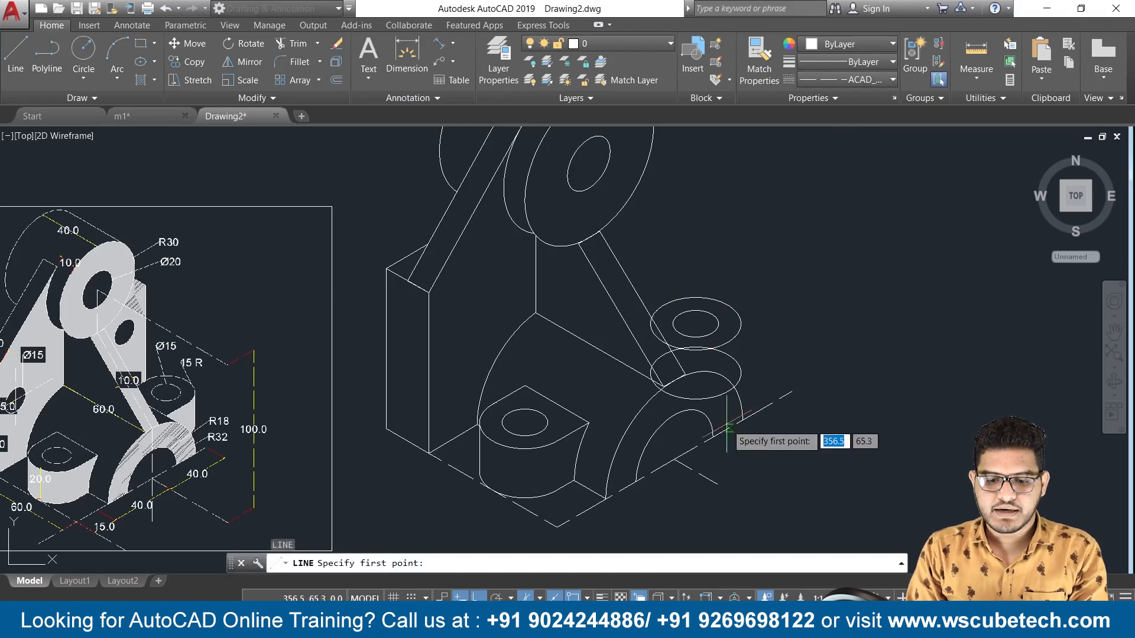
{"action": "left_click", "coordinate": [760, 409]}
{"action": "type", "text": "20"}
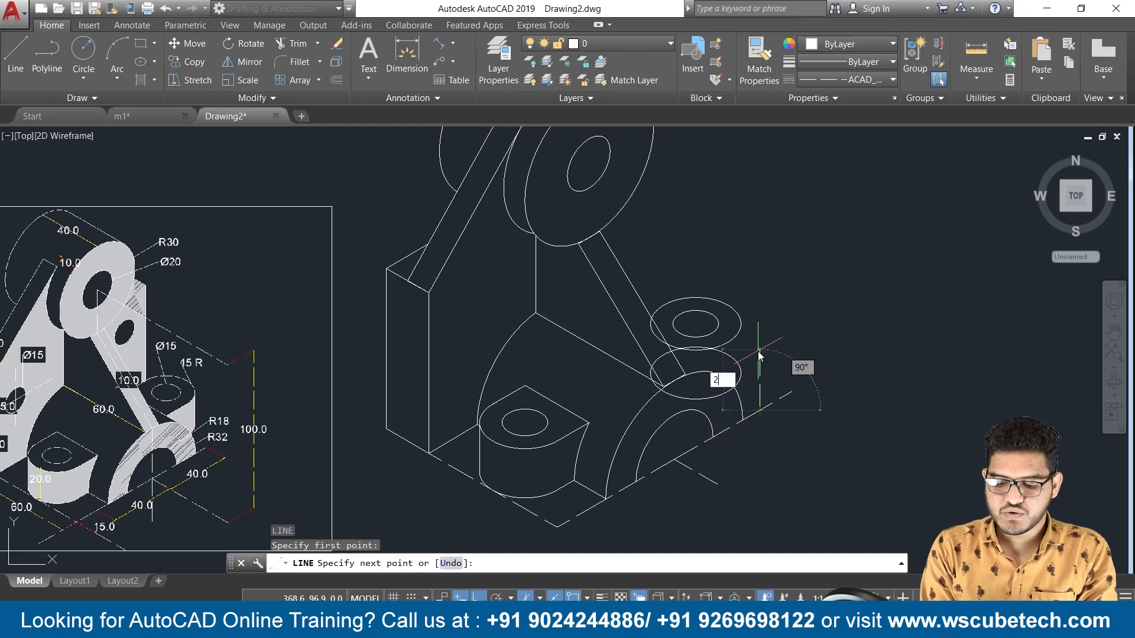
{"action": "key", "text": "Return"}
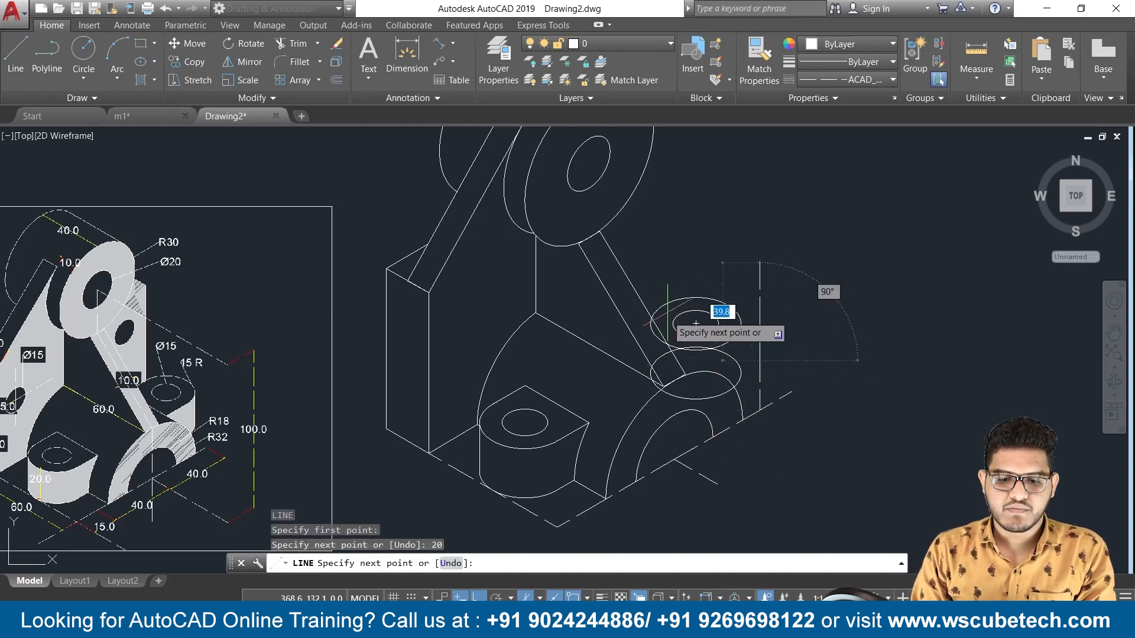
{"action": "key", "text": "F5"}
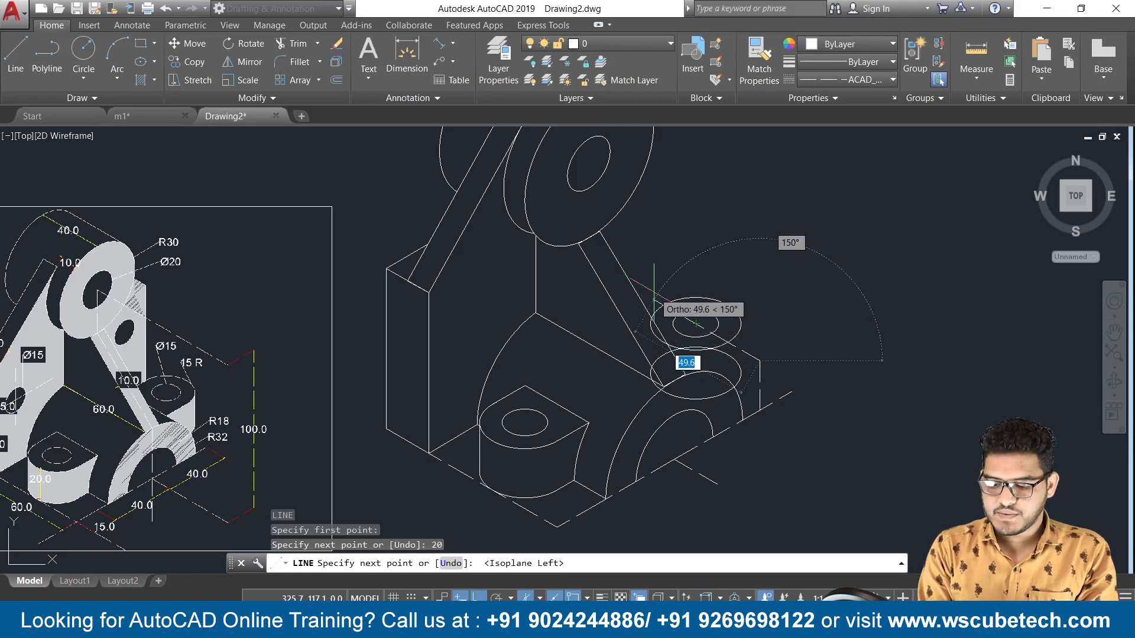
{"action": "type", "text": "45"}
{"action": "key", "text": "Return"}
{"action": "key", "text": "Return"}
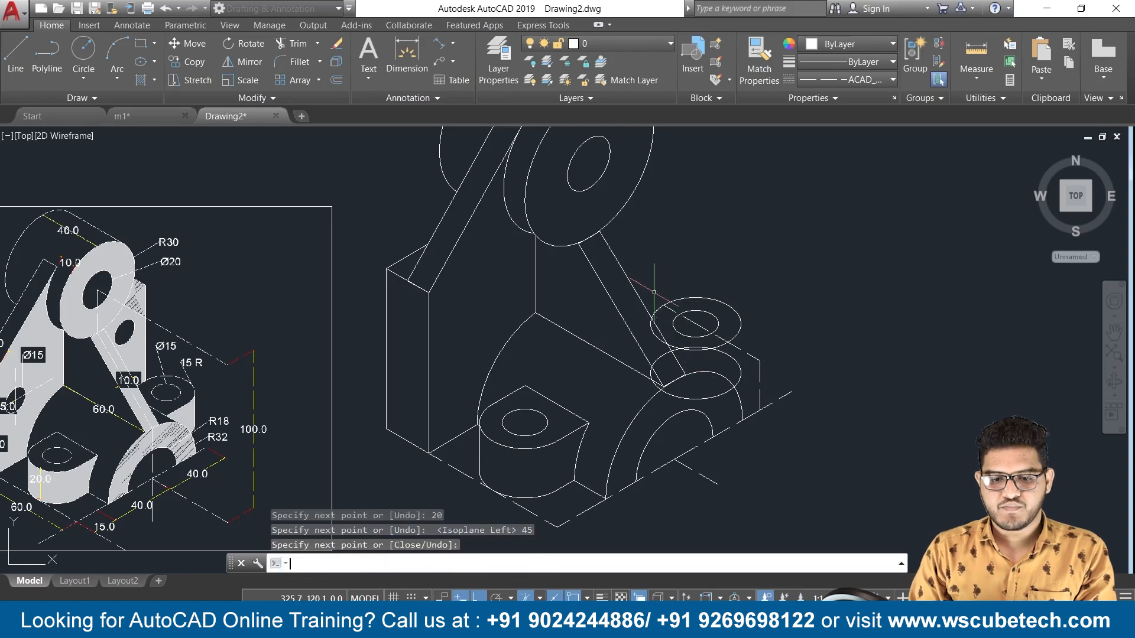
Step: Trim the front-facing portion of the rear lug's upper outer isocircle at the dashed line crossing it, using all objects as cutting edges
{"action": "scroll", "coordinate": [774, 341], "scroll_direction": "up", "scroll_amount": 2}
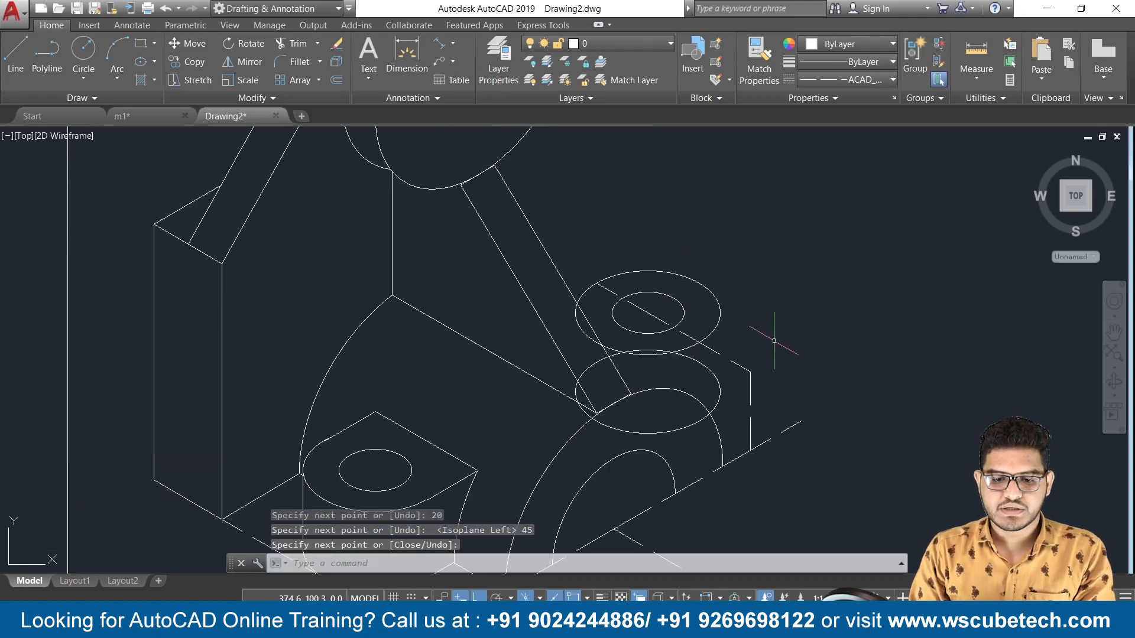
{"action": "scroll", "coordinate": [775, 341], "scroll_direction": "down", "scroll_amount": 3}
{"action": "scroll", "coordinate": [777, 341], "scroll_direction": "up", "scroll_amount": 1}
{"action": "middle_click_drag", "start_coordinate": [777, 341], "coordinate": [820, 328]}
{"action": "type", "text": "ts or"}
{"action": "key", "text": "Return"}
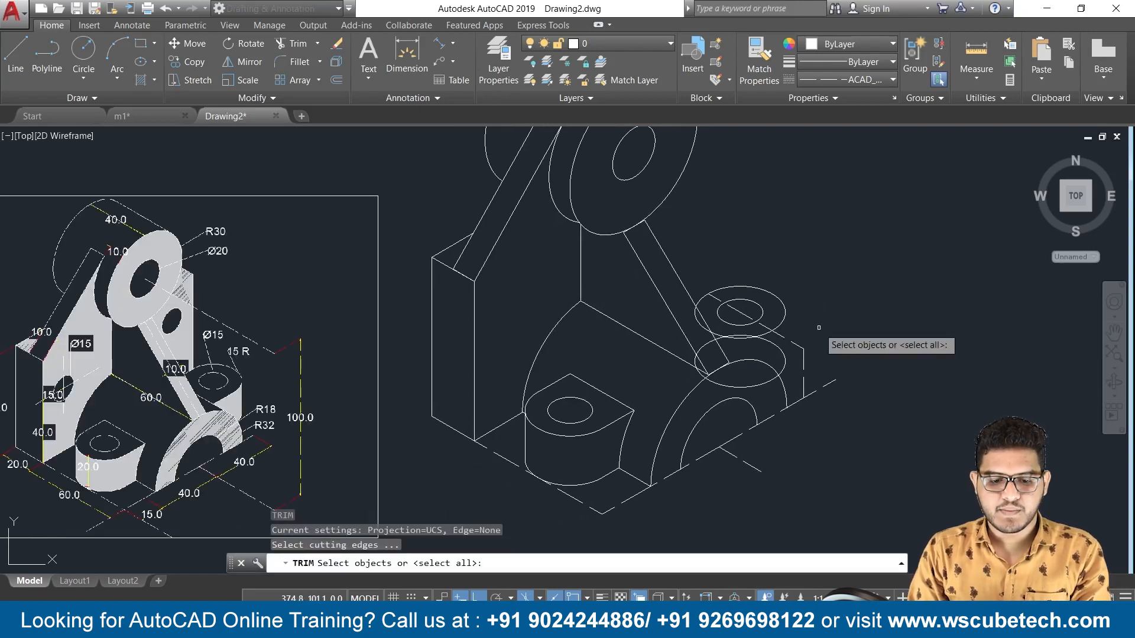
{"action": "key", "text": "Return"}
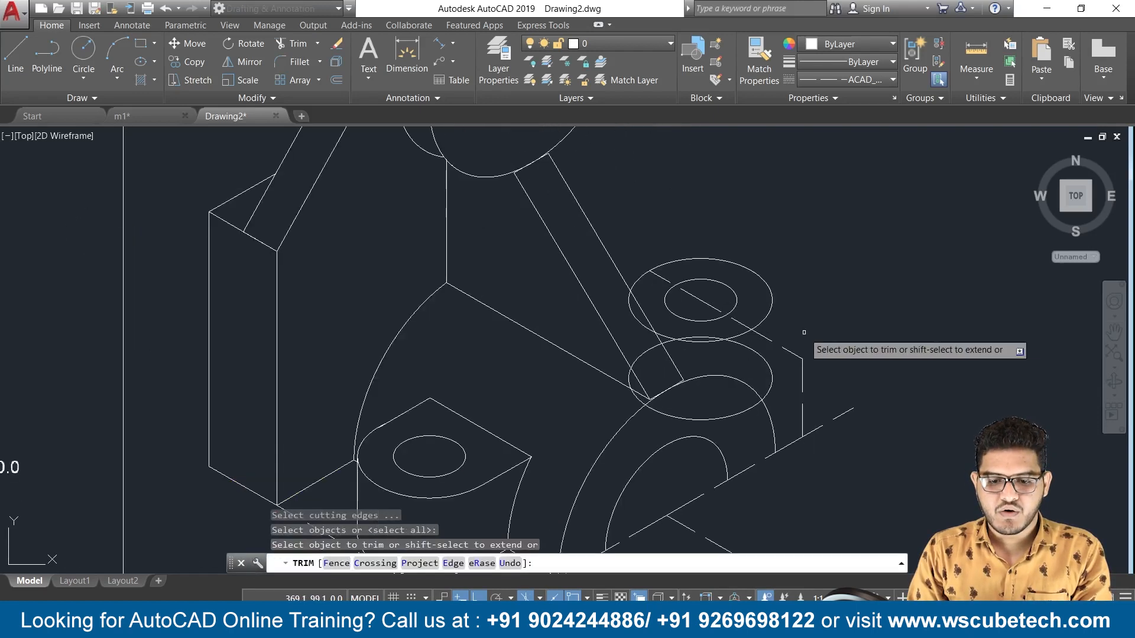
{"action": "left_click", "coordinate": [741, 340]}
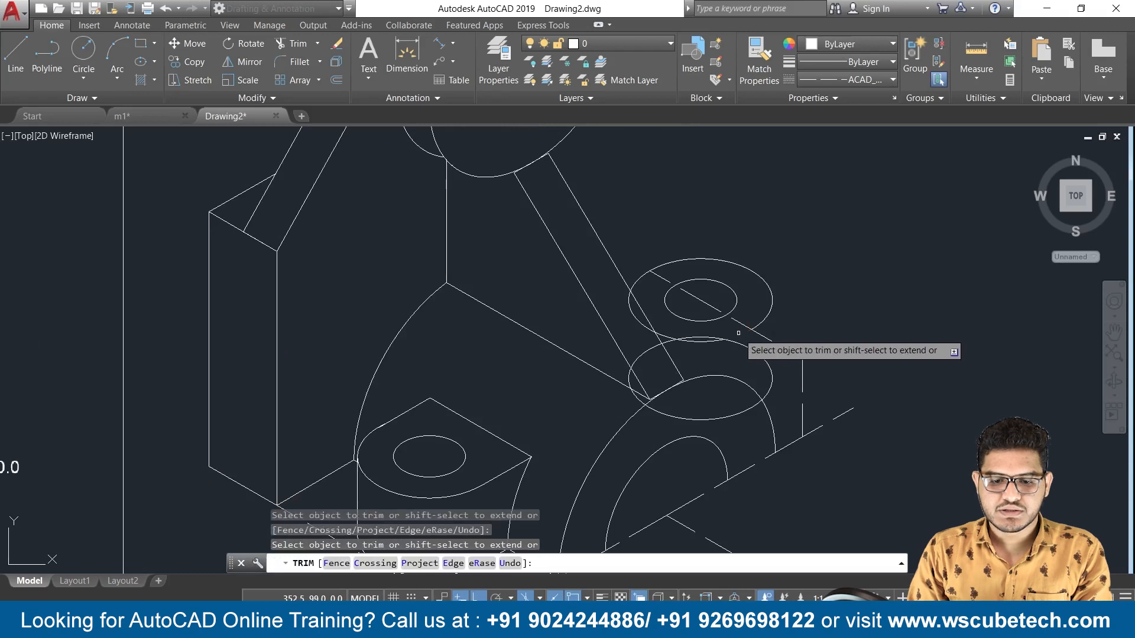
{"action": "left_click", "coordinate": [640, 279]}
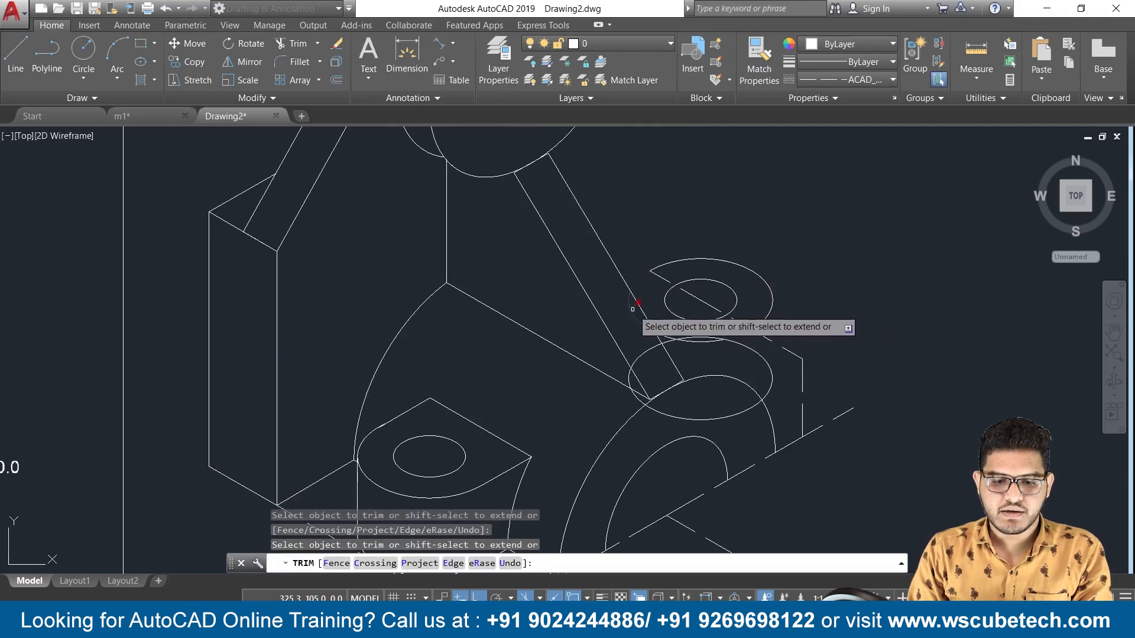
Step: Erase the leftover arc of the upper outer isocircle that overlaps the back edge of the lower isocircle
{"action": "scroll", "coordinate": [645, 346], "scroll_direction": "up", "scroll_amount": 4}
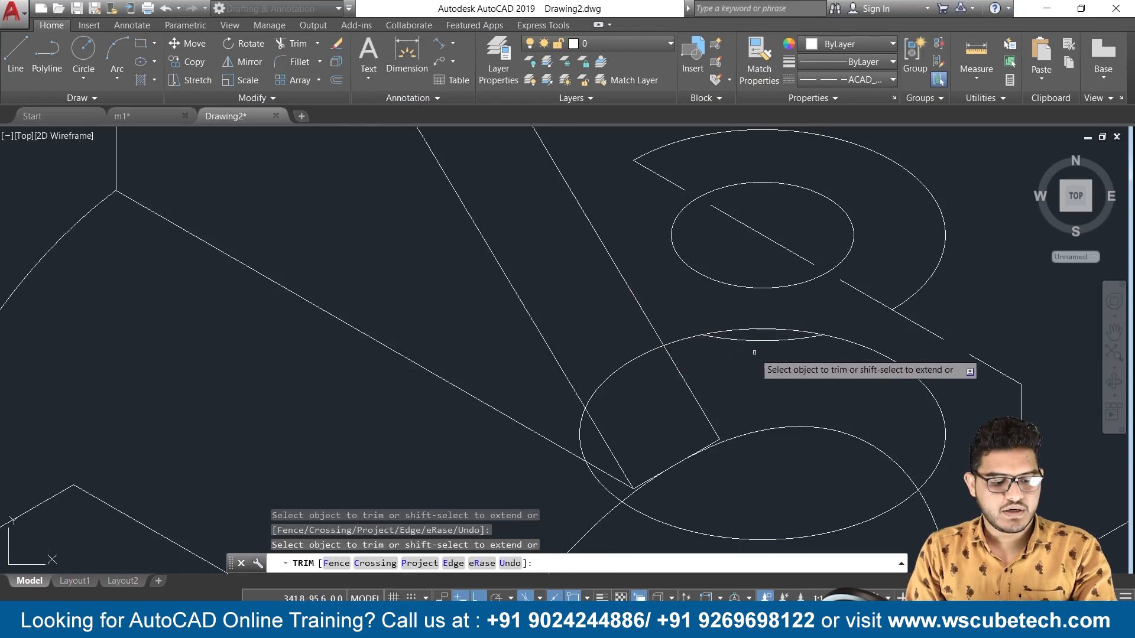
{"action": "key", "text": "Escape"}
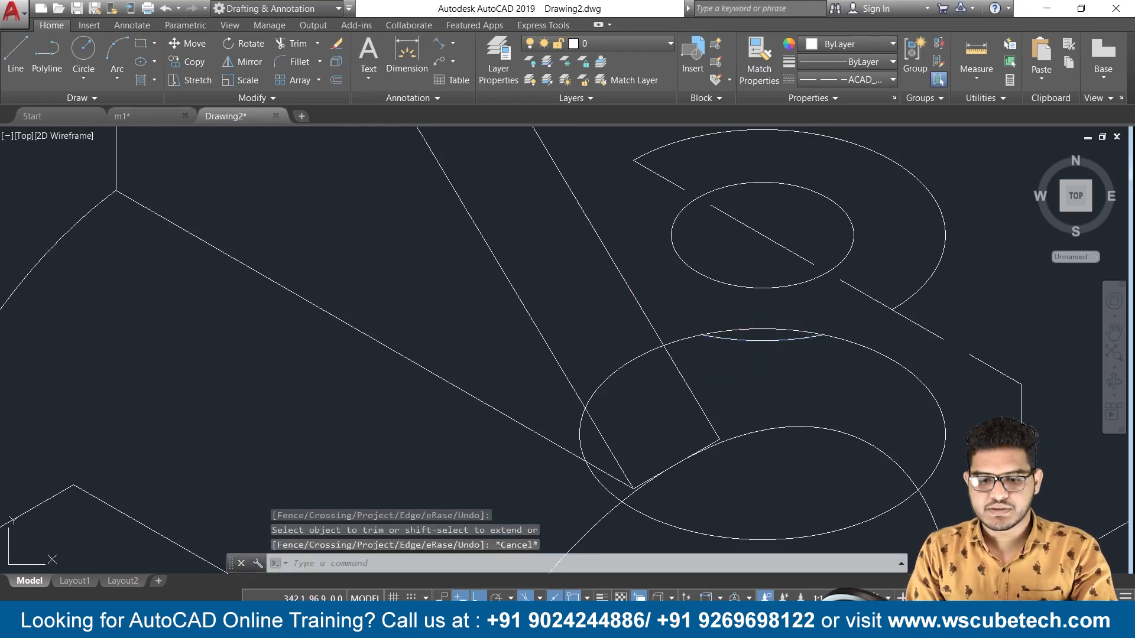
{"action": "left_click", "coordinate": [763, 335]}
{"action": "key", "text": "Delete"}
{"action": "scroll", "coordinate": [749, 342], "scroll_direction": "down", "scroll_amount": 4}
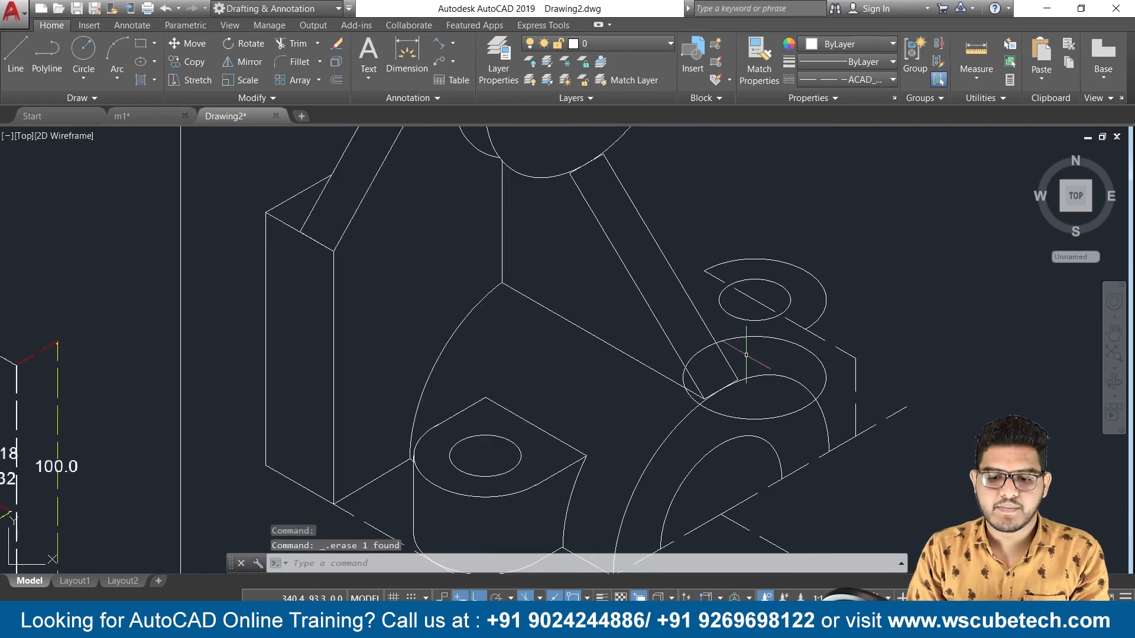
Step: Move the dashed line crossing the upper isocircle down from the top of the short vertical dashed line to its foot on the base line
{"action": "scroll", "coordinate": [746, 354], "scroll_direction": "down", "scroll_amount": 2}
{"action": "middle_click_drag", "start_coordinate": [746, 355], "coordinate": [770, 317]}
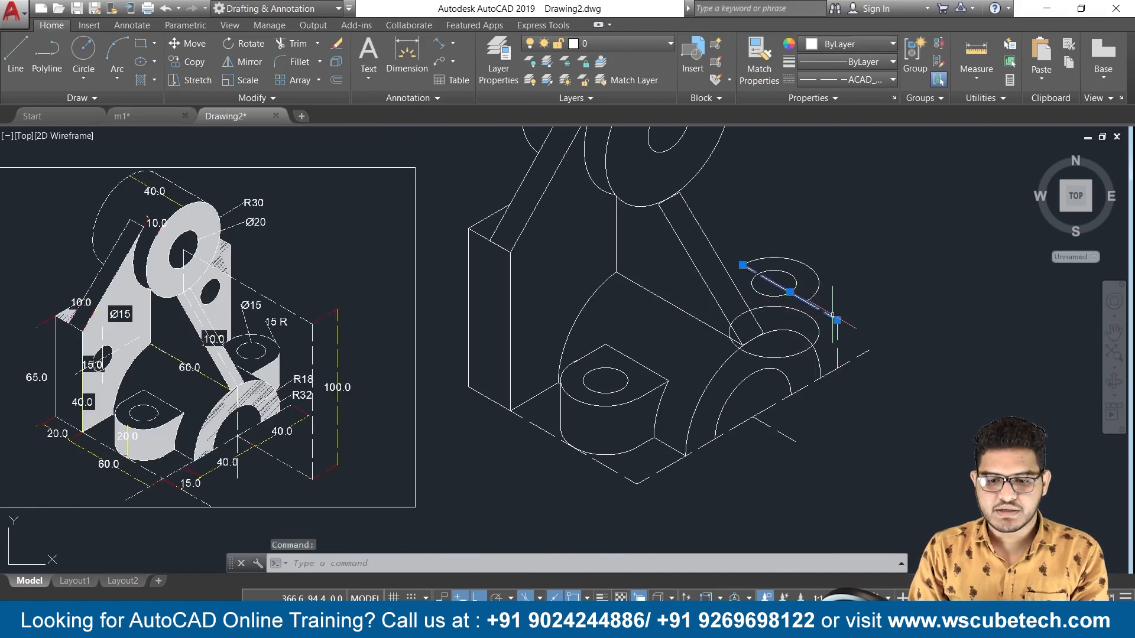
{"action": "type", "text": "m"}
{"action": "key", "text": "Return"}
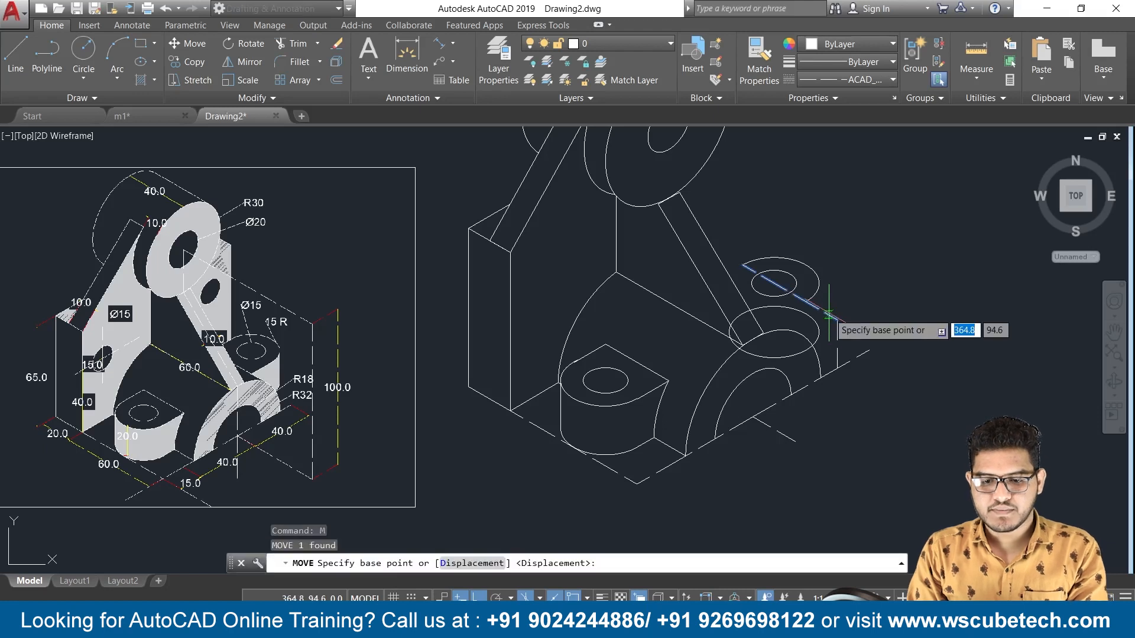
{"action": "scroll", "coordinate": [828, 315], "scroll_direction": "up", "scroll_amount": 2}
{"action": "left_click", "coordinate": [844, 324]}
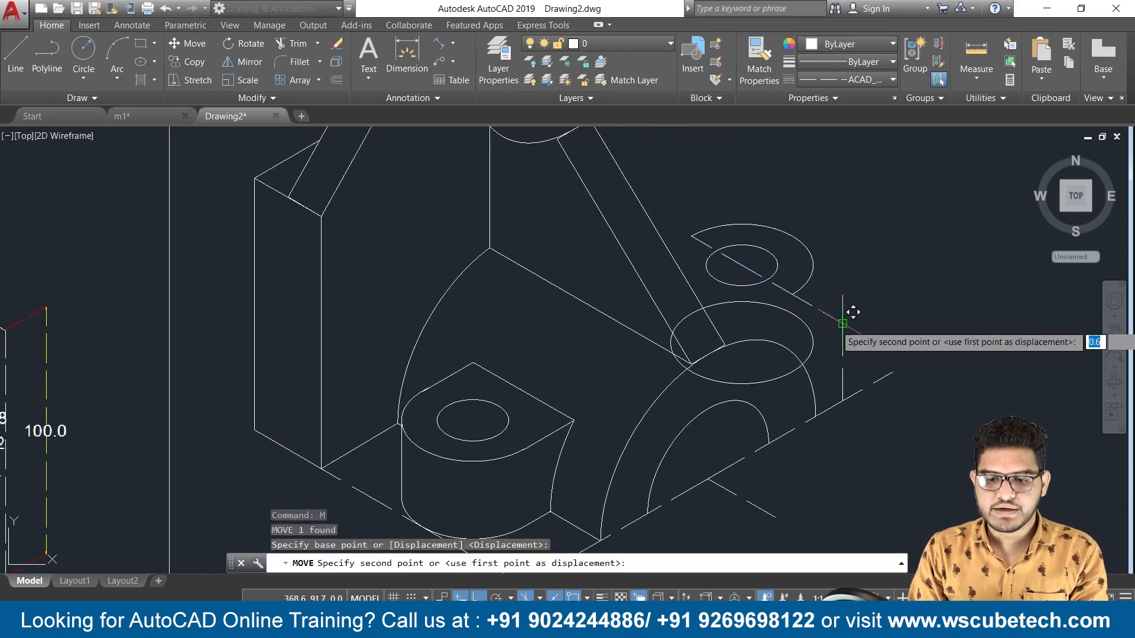
{"action": "left_click", "coordinate": [842, 397]}
{"action": "key", "text": "Return"}
{"action": "scroll", "coordinate": [833, 390], "scroll_direction": "down", "scroll_amount": 3}
{"action": "scroll", "coordinate": [831, 373], "scroll_direction": "up", "scroll_amount": 2}
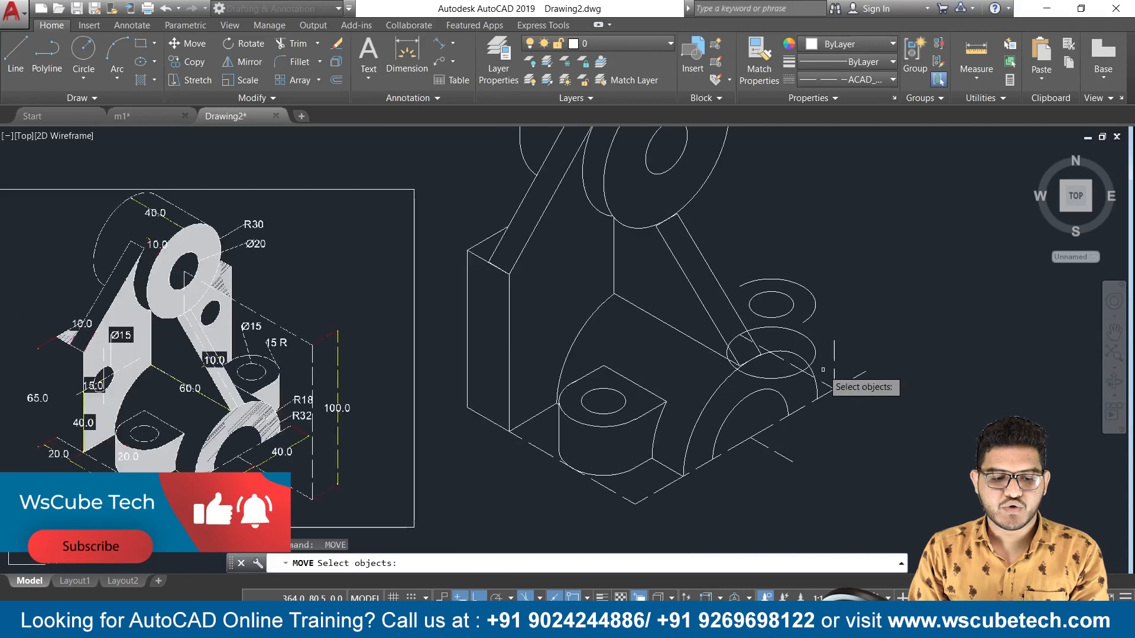
{"action": "key", "text": "Escape"}
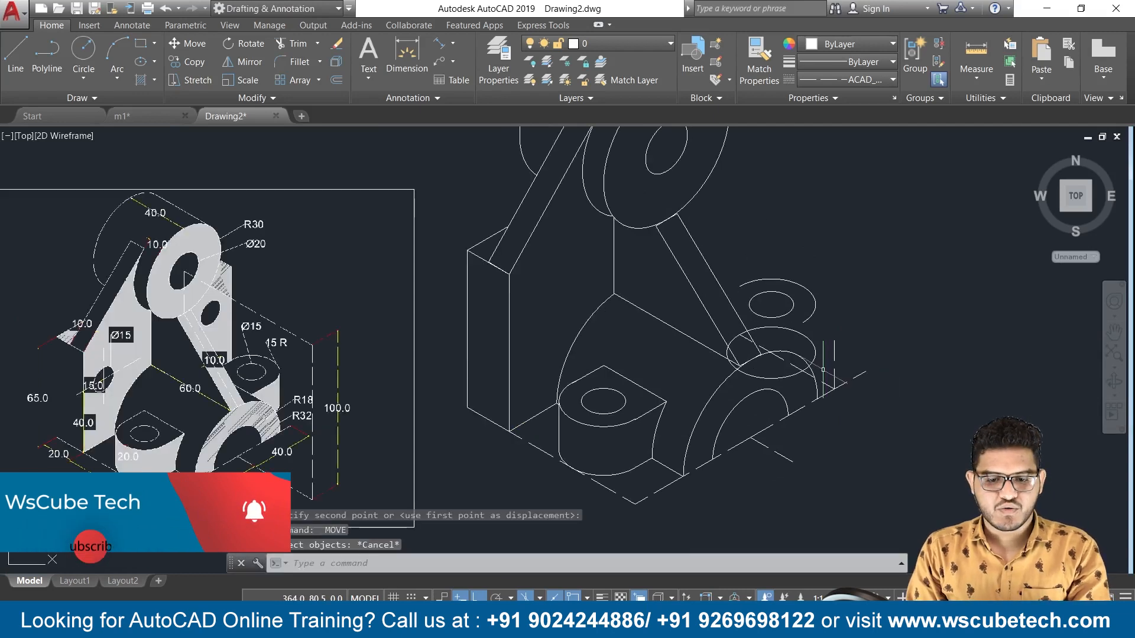
Step: Trim the front-facing portion of the rear lug's lower isocircle at the dashed line crossing it, using all objects as cutting edges
{"action": "type", "text": "tr"}
{"action": "key", "text": "Return"}
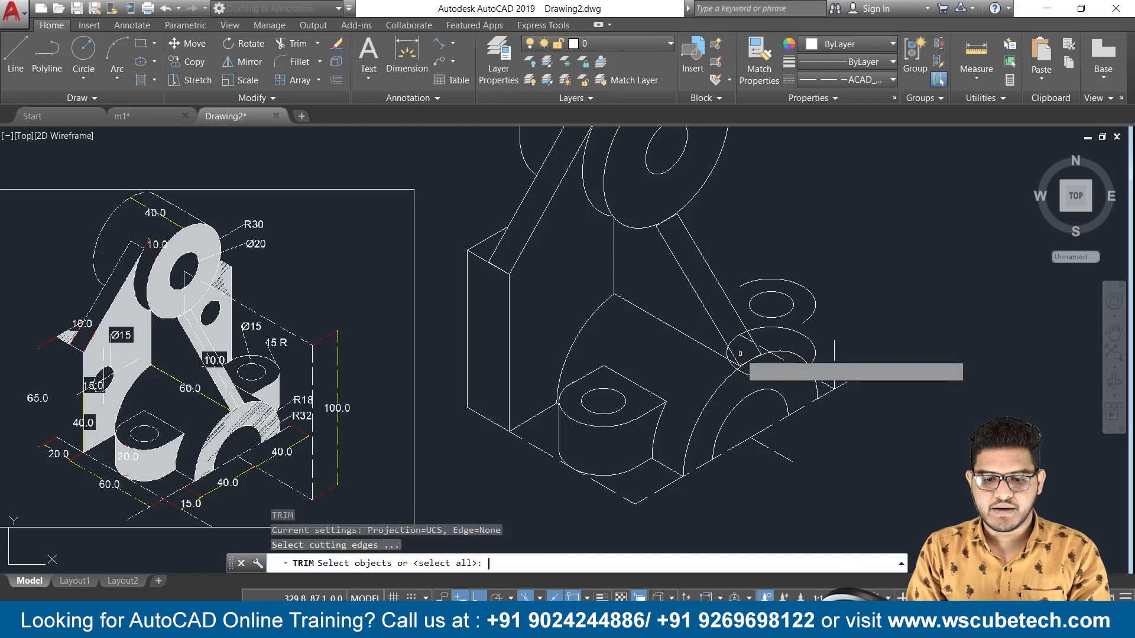
{"action": "key", "text": "Return"}
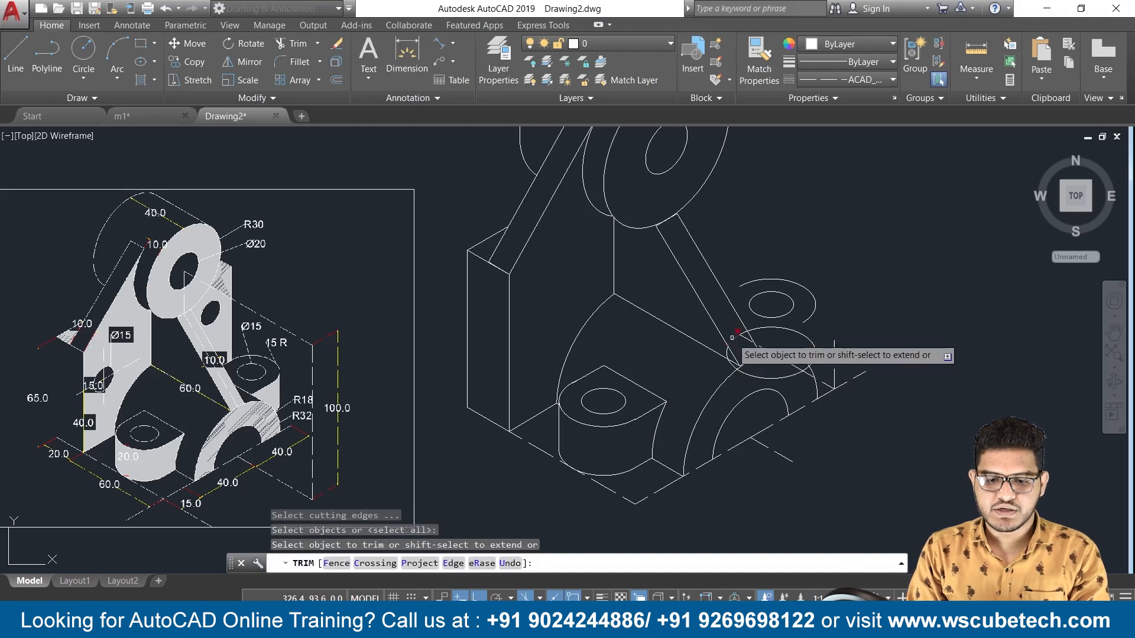
{"action": "left_click", "coordinate": [732, 335]}
{"action": "scroll", "coordinate": [733, 339], "scroll_direction": "up", "scroll_amount": 2}
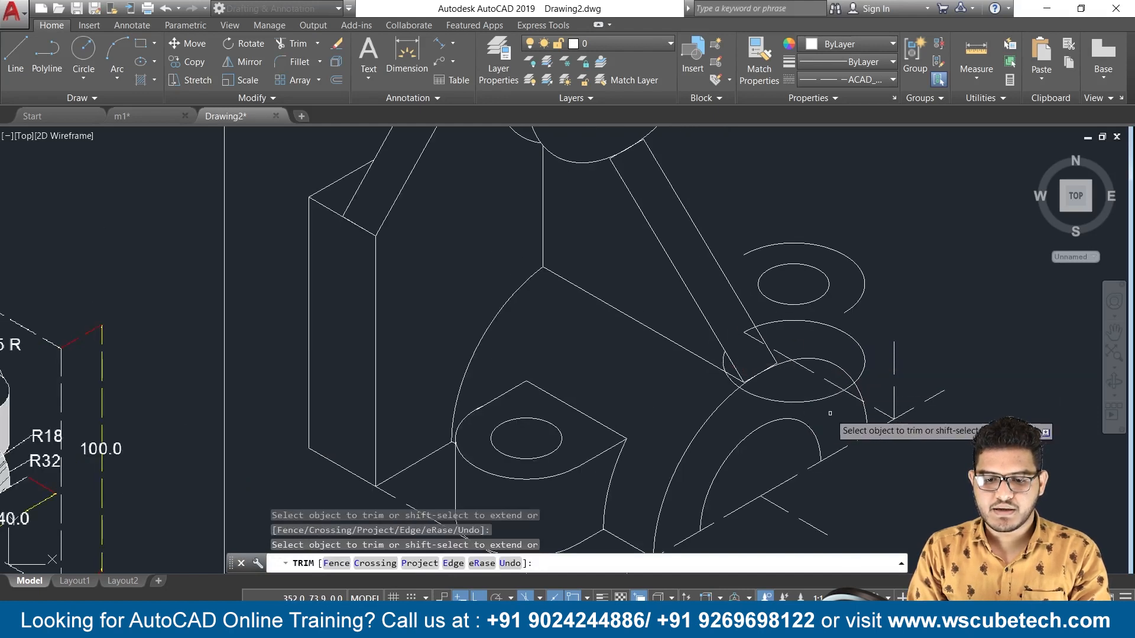
{"action": "left_click", "coordinate": [839, 391]}
{"action": "key", "text": "Return"}
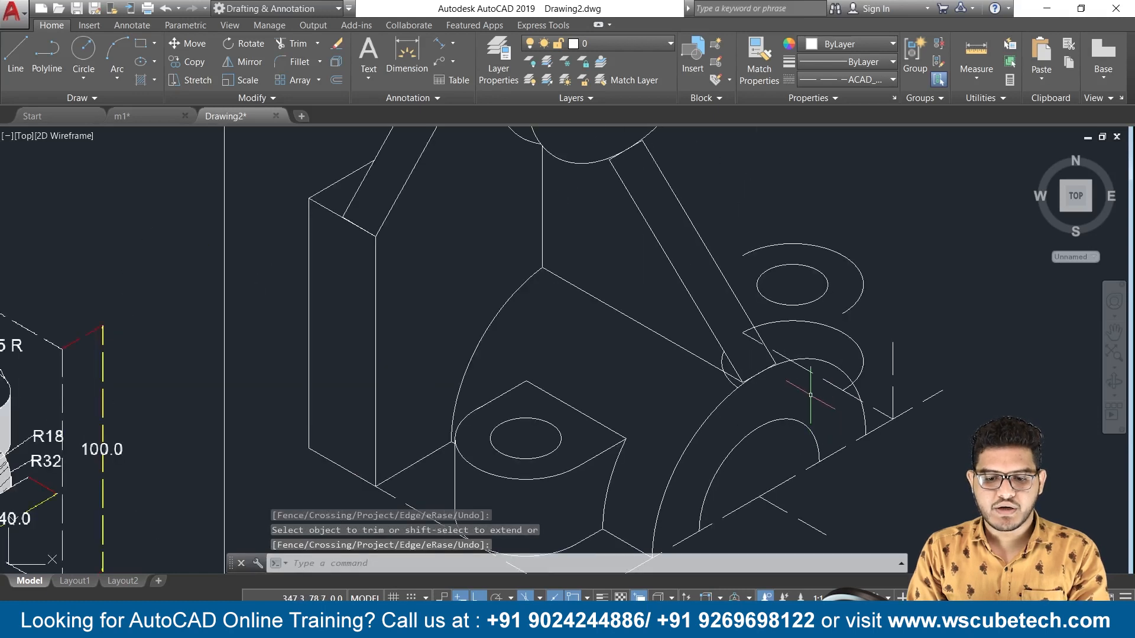
{"action": "scroll", "coordinate": [810, 395], "scroll_direction": "down", "scroll_amount": 2}
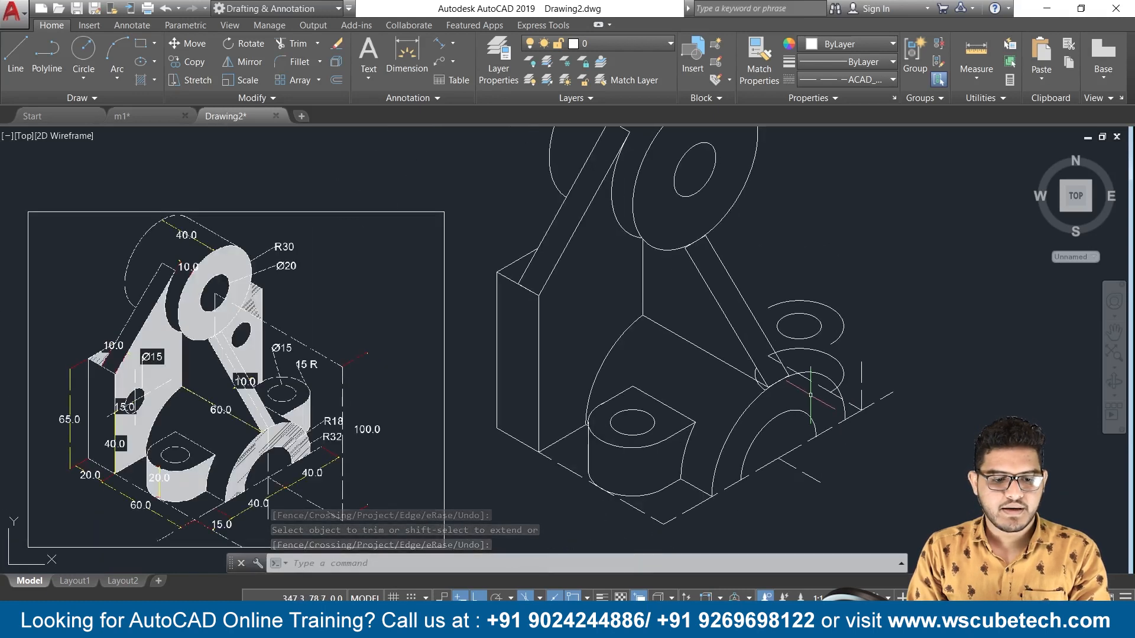
{"action": "middle_click_drag", "start_coordinate": [810, 394], "coordinate": [753, 385]}
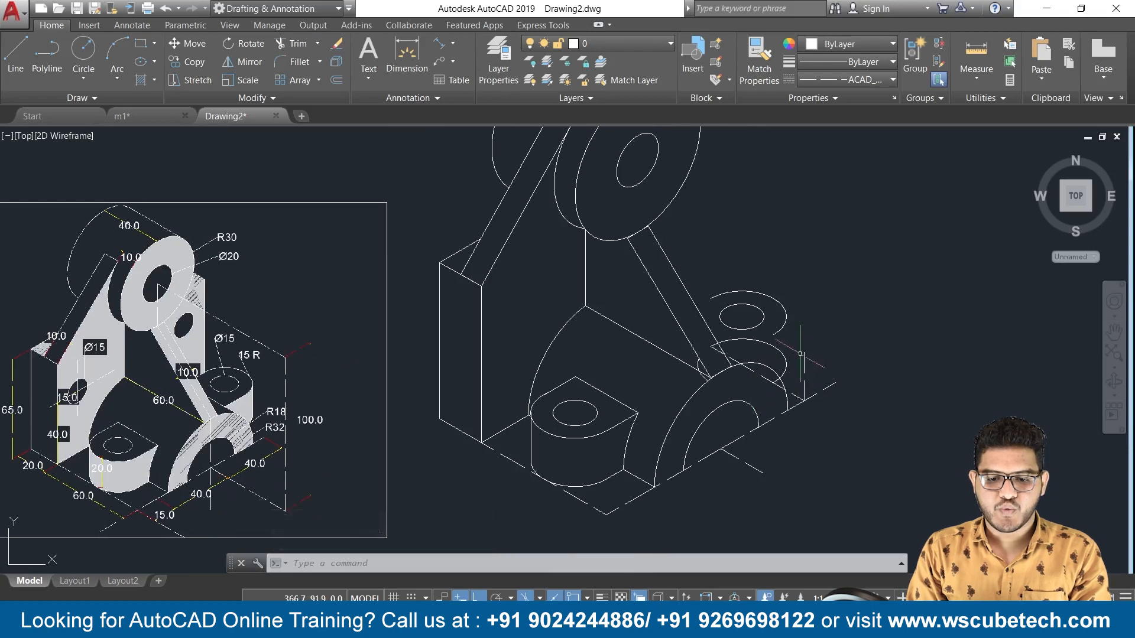
{"action": "key", "text": "Escape"}
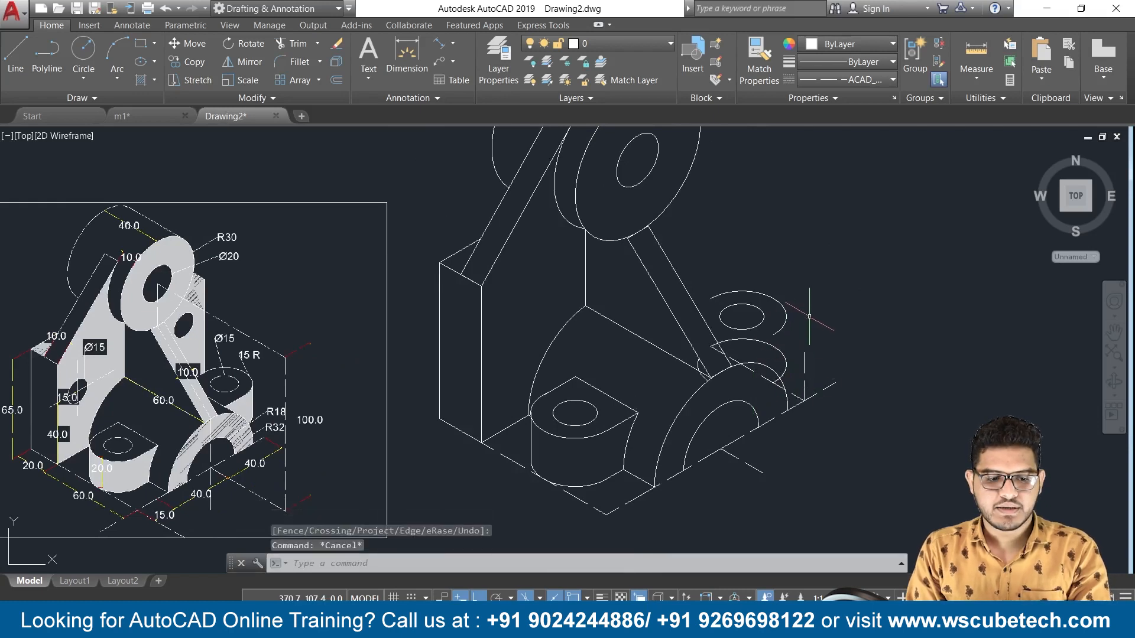
Step: Draw a vertical line in Continuous linetype joining the outer side quadrants of the rear lug's upper and lower isocircles
{"action": "scroll", "coordinate": [810, 316], "scroll_direction": "up", "scroll_amount": 2}
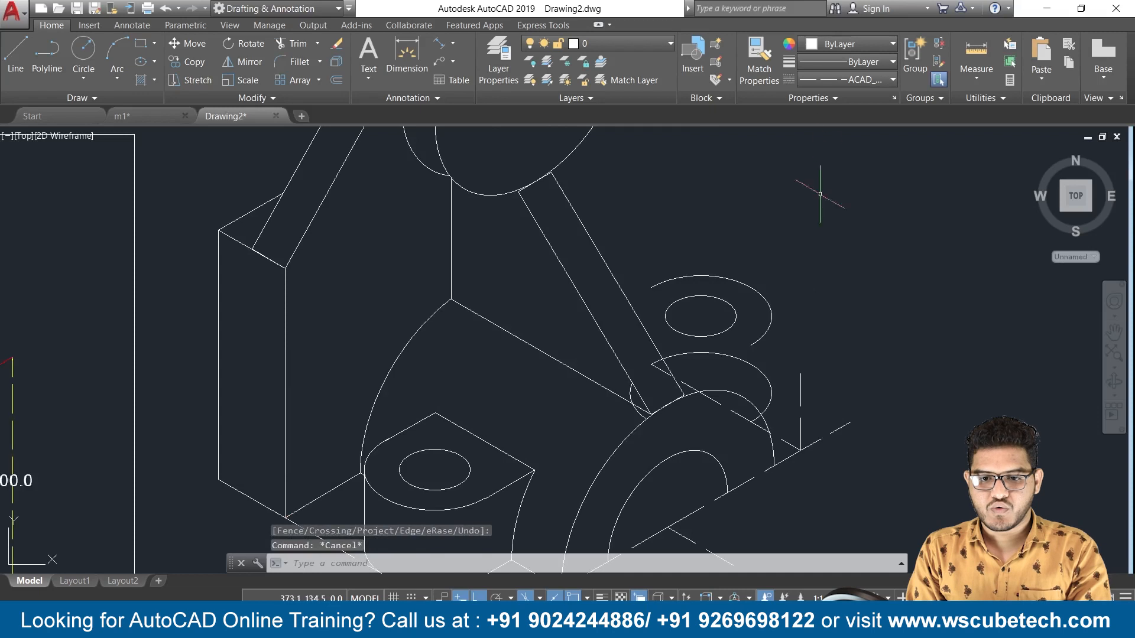
{"action": "left_click", "coordinate": [840, 79]}
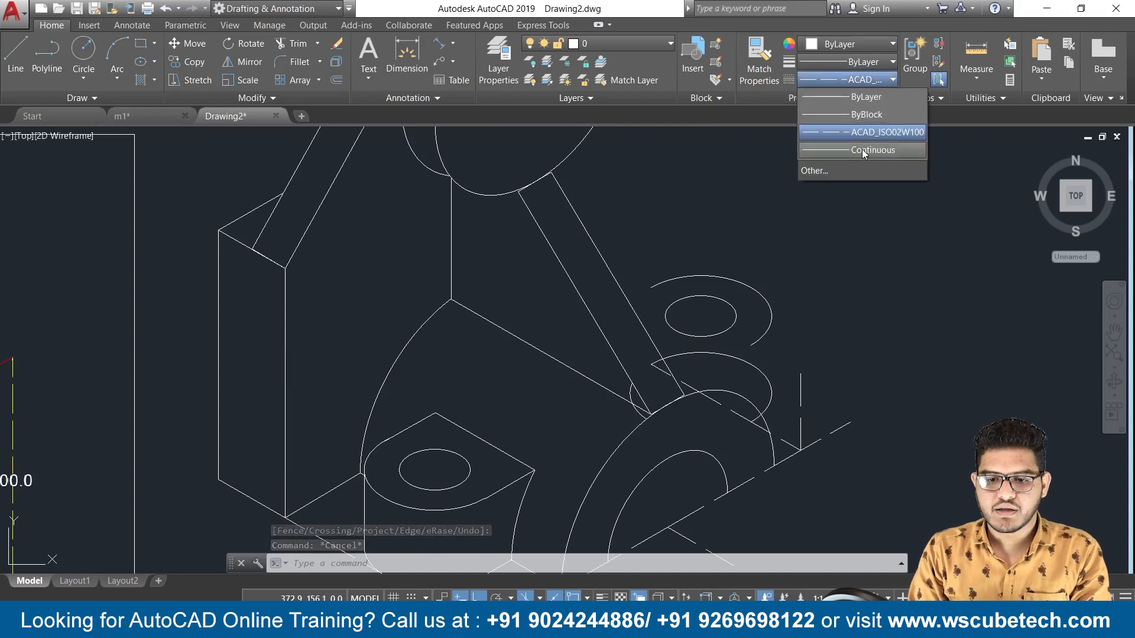
{"action": "left_click", "coordinate": [862, 150]}
{"action": "type", "text": "l"}
{"action": "key", "text": "Return"}
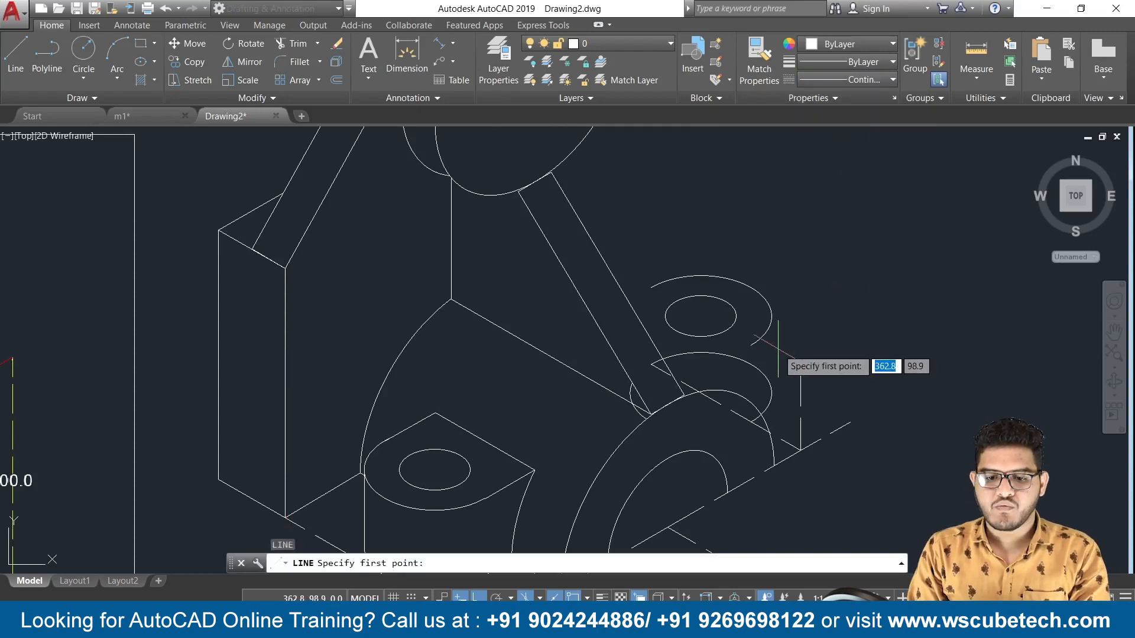
{"action": "left_click", "coordinate": [772, 317]}
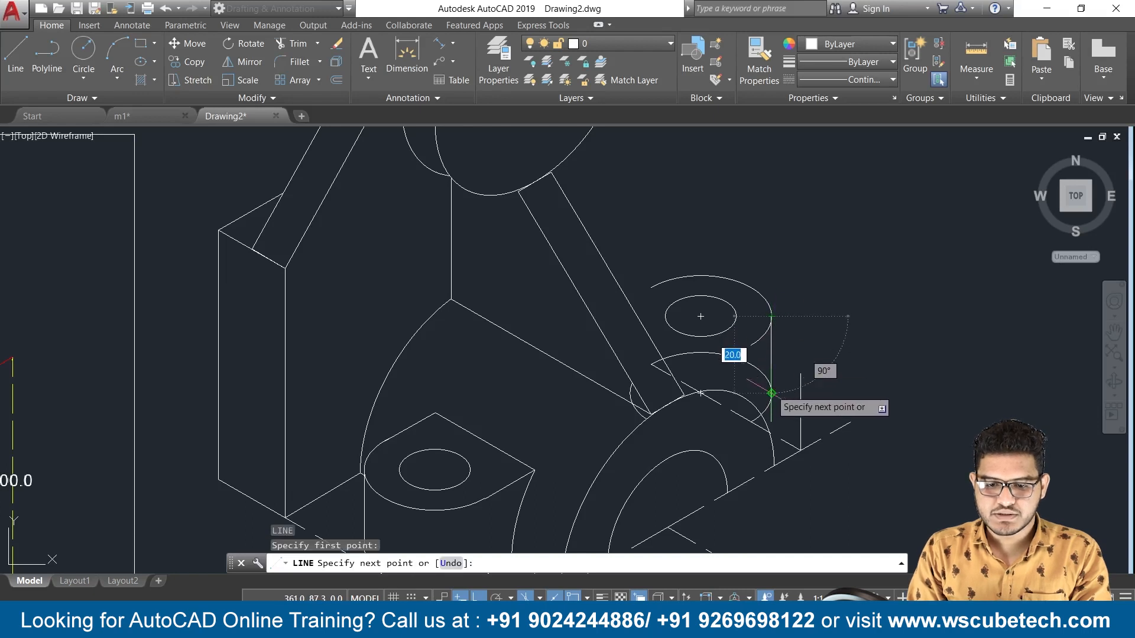
{"action": "left_click", "coordinate": [772, 393]}
{"action": "key", "text": "Return"}
Step: Trim the lower isocircle's hidden portions between the sloping rib, the lug's vertical edge and the large front arc
{"action": "scroll", "coordinate": [793, 366], "scroll_direction": "up", "scroll_amount": 4}
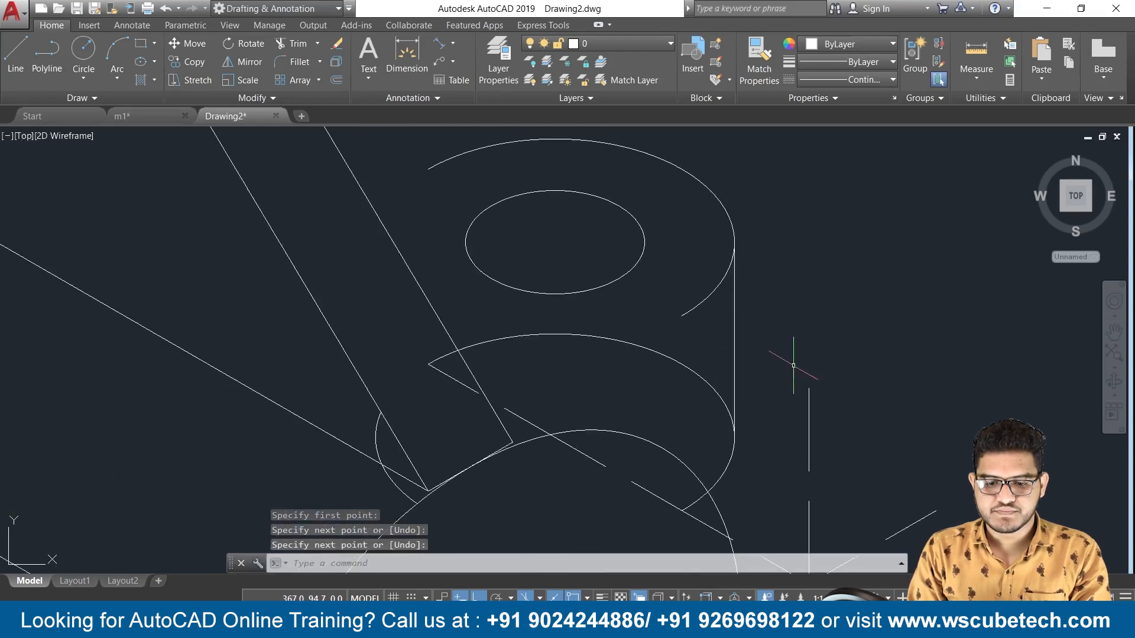
{"action": "scroll", "coordinate": [793, 366], "scroll_direction": "up", "scroll_amount": 2}
{"action": "scroll", "coordinate": [793, 365], "scroll_direction": "down", "scroll_amount": 6}
{"action": "scroll", "coordinate": [793, 366], "scroll_direction": "up", "scroll_amount": 4}
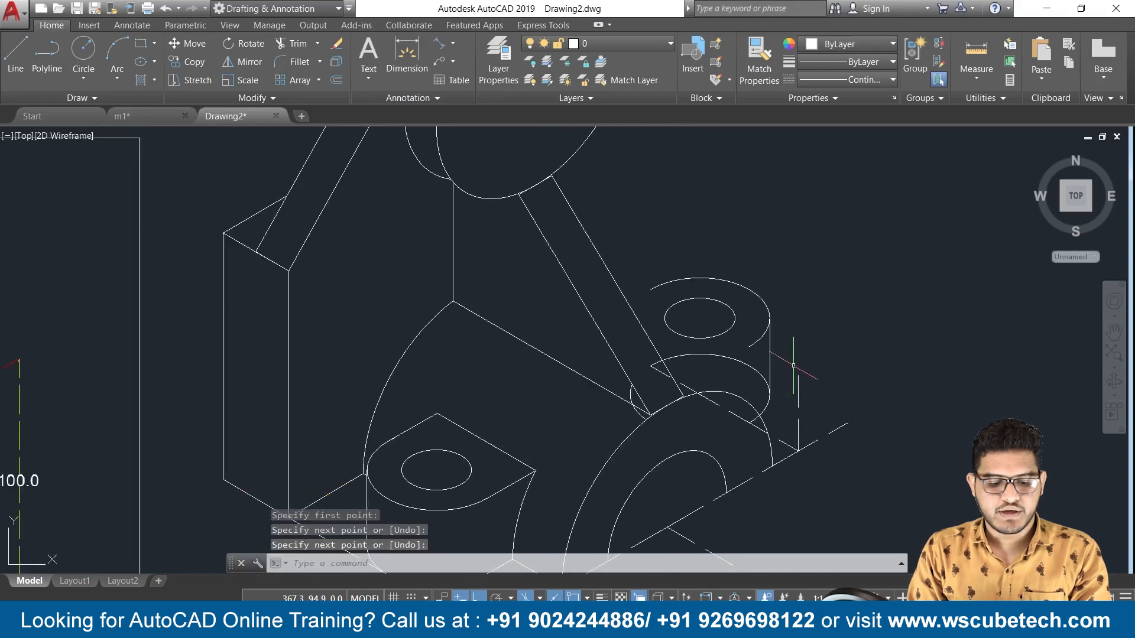
{"action": "key", "text": "Return"}
{"action": "key", "text": "Return"}
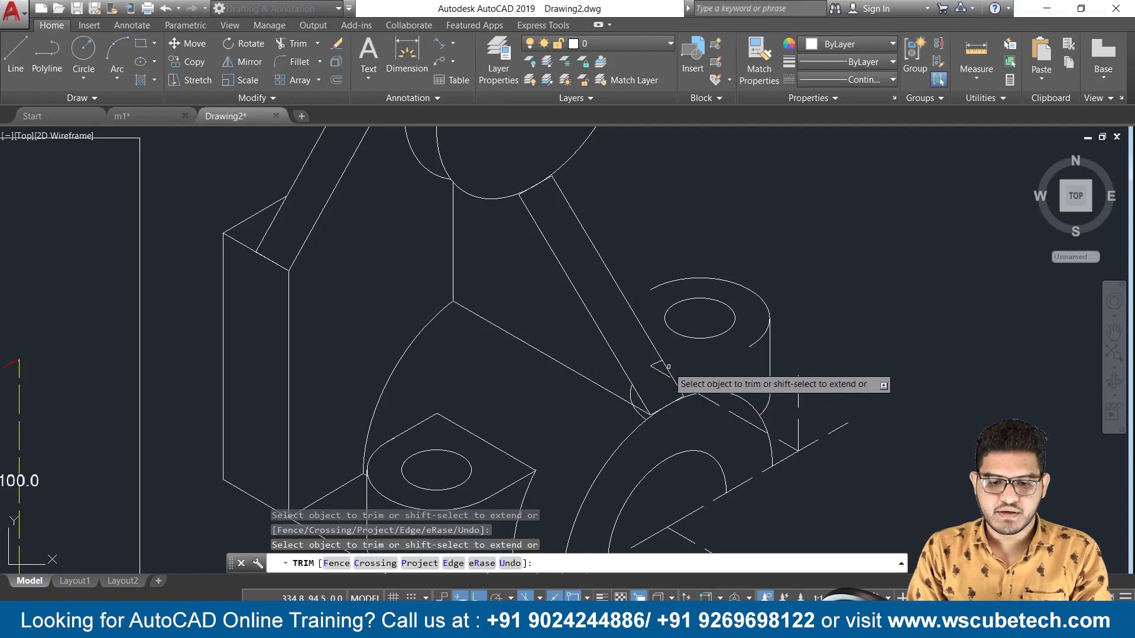
{"action": "key", "text": "Escape"}
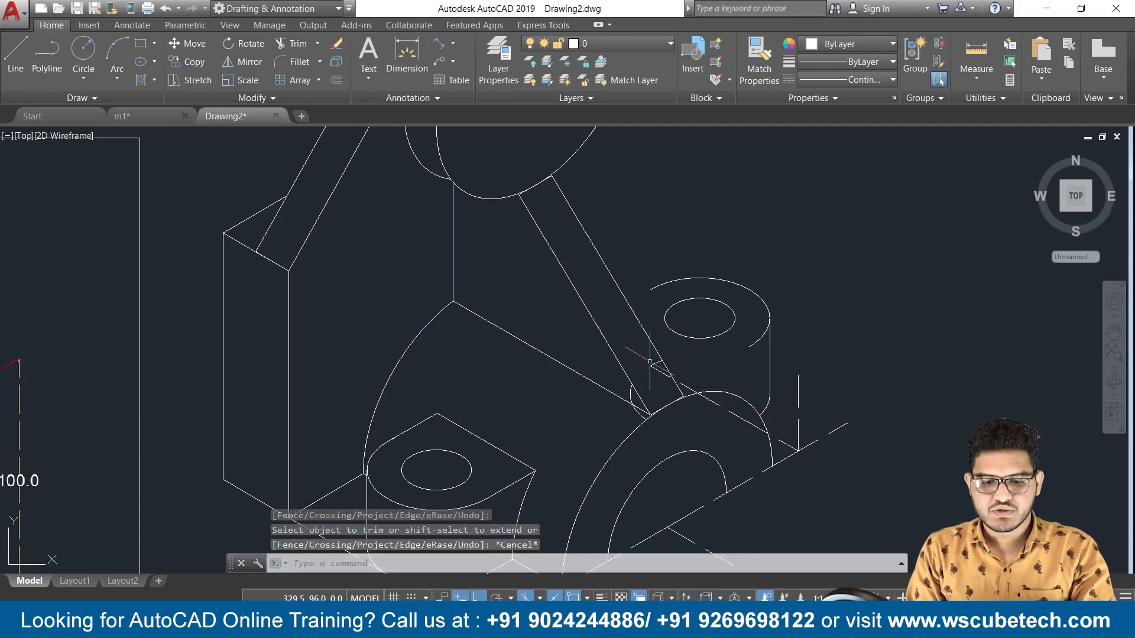
Step: Erase the dashed line crossing the lower isocircle and the leftover arc pieces around the foot of the sloping rib
{"action": "left_click", "coordinate": [654, 364]}
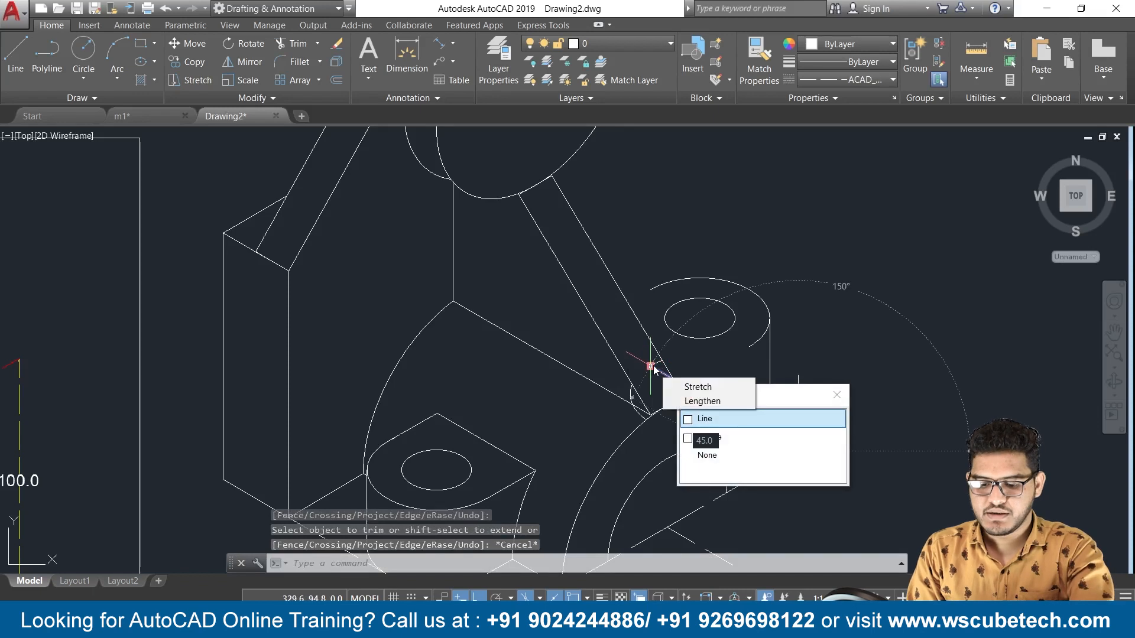
{"action": "key", "text": "Delete"}
{"action": "left_click", "coordinate": [657, 368]}
{"action": "key", "text": "Escape"}
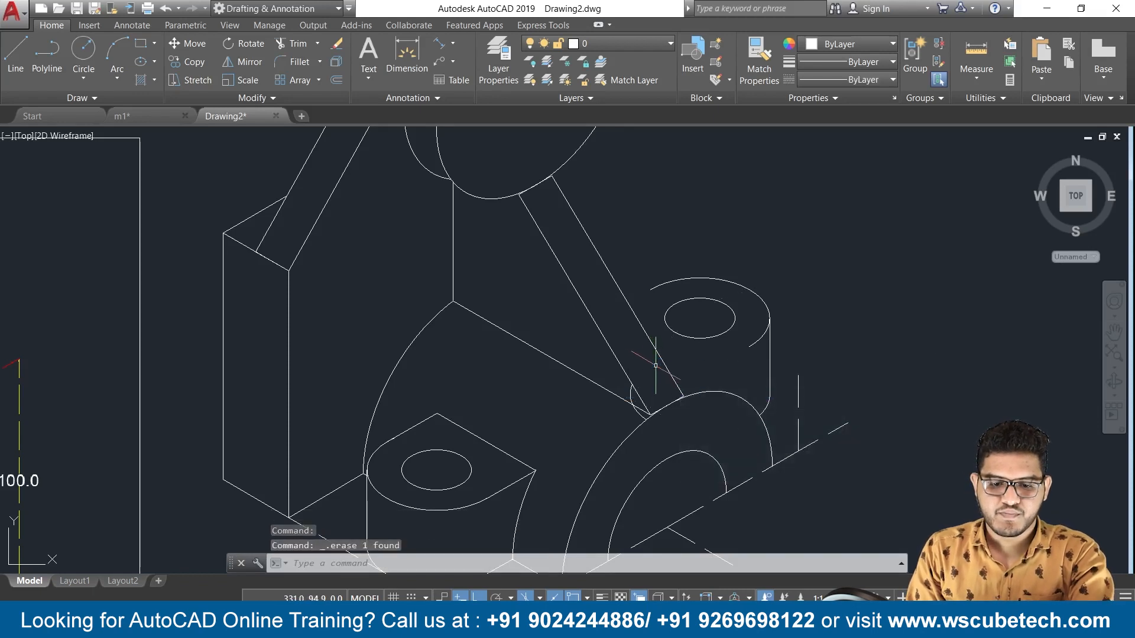
{"action": "left_click", "coordinate": [635, 398]}
{"action": "key", "text": "Escape"}
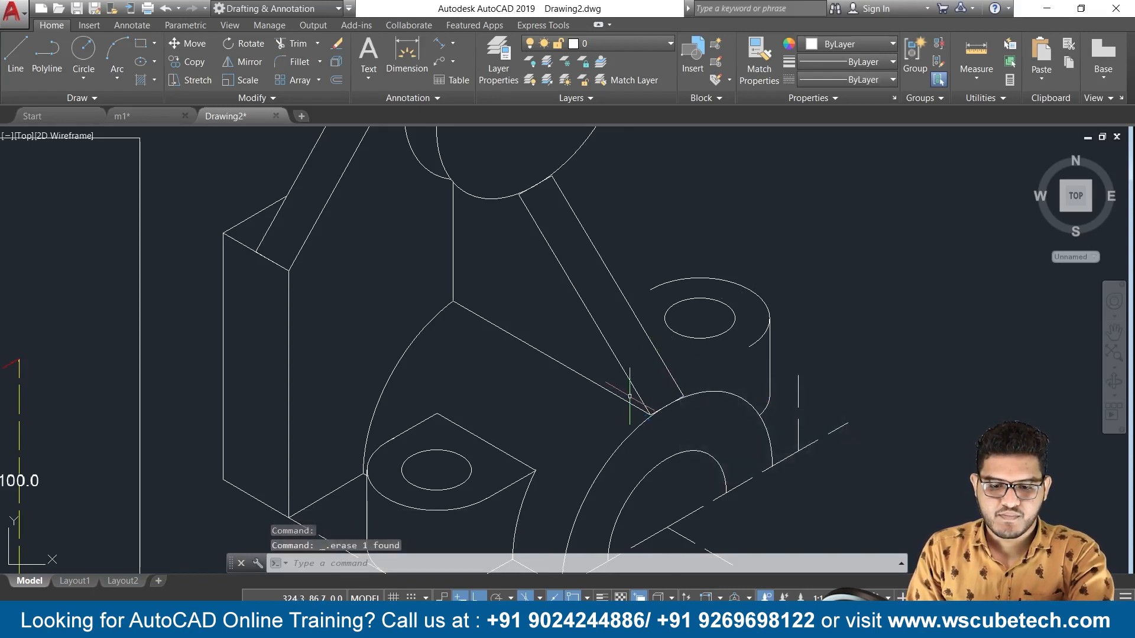
Step: Draw an isometric guide line at 150° from the large front arc back across the sloping rib
{"action": "scroll", "coordinate": [630, 395], "scroll_direction": "down", "scroll_amount": 3}
{"action": "middle_click_drag", "start_coordinate": [655, 389], "coordinate": [721, 375]}
{"action": "scroll", "coordinate": [721, 374], "scroll_direction": "up", "scroll_amount": 2}
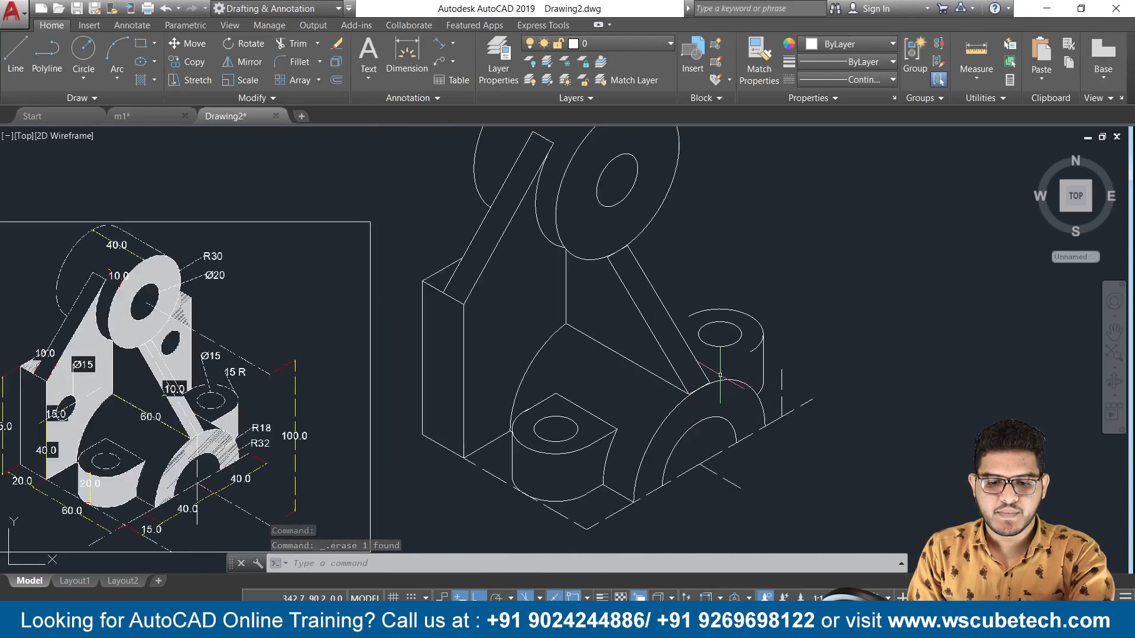
{"action": "middle_click_drag", "start_coordinate": [724, 407], "coordinate": [785, 401]}
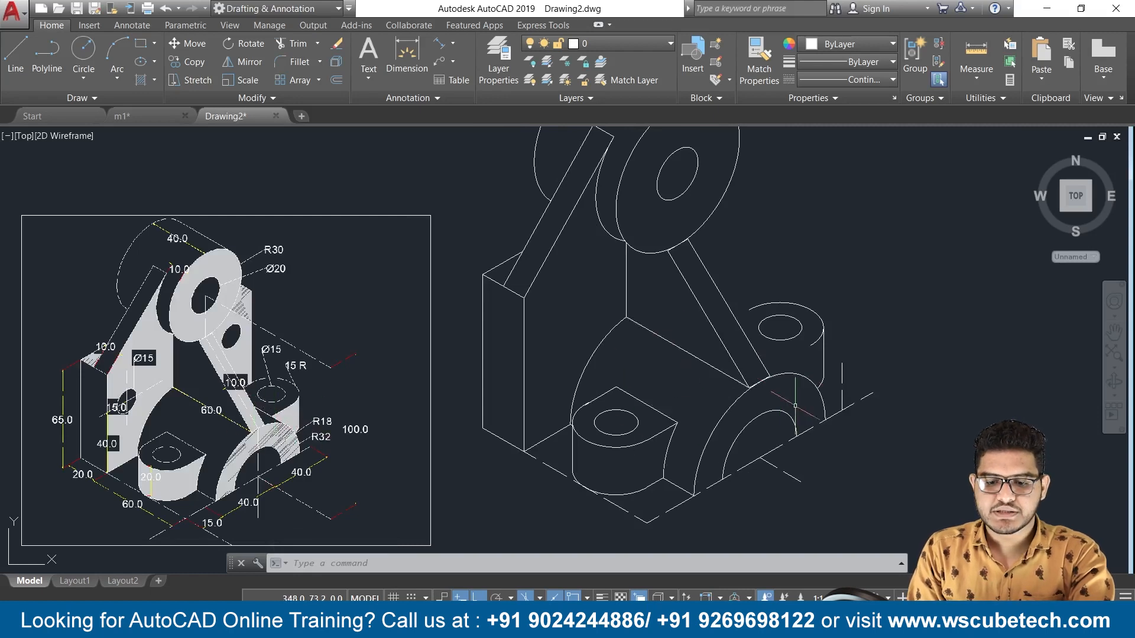
{"action": "scroll", "coordinate": [809, 395], "scroll_direction": "up", "scroll_amount": 2}
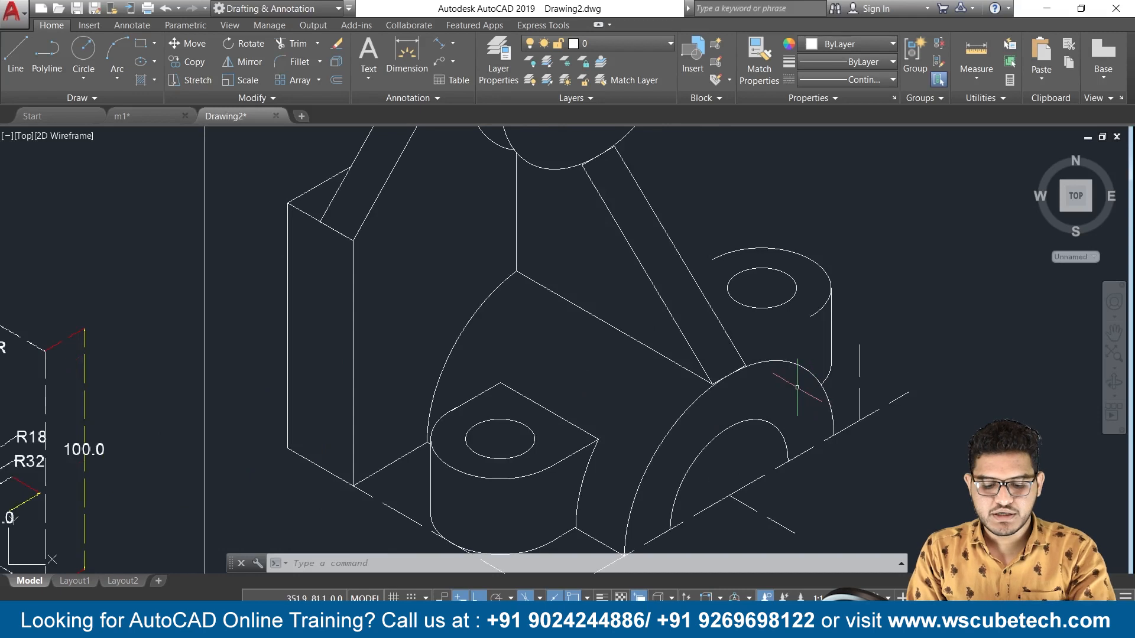
{"action": "key", "text": "Return"}
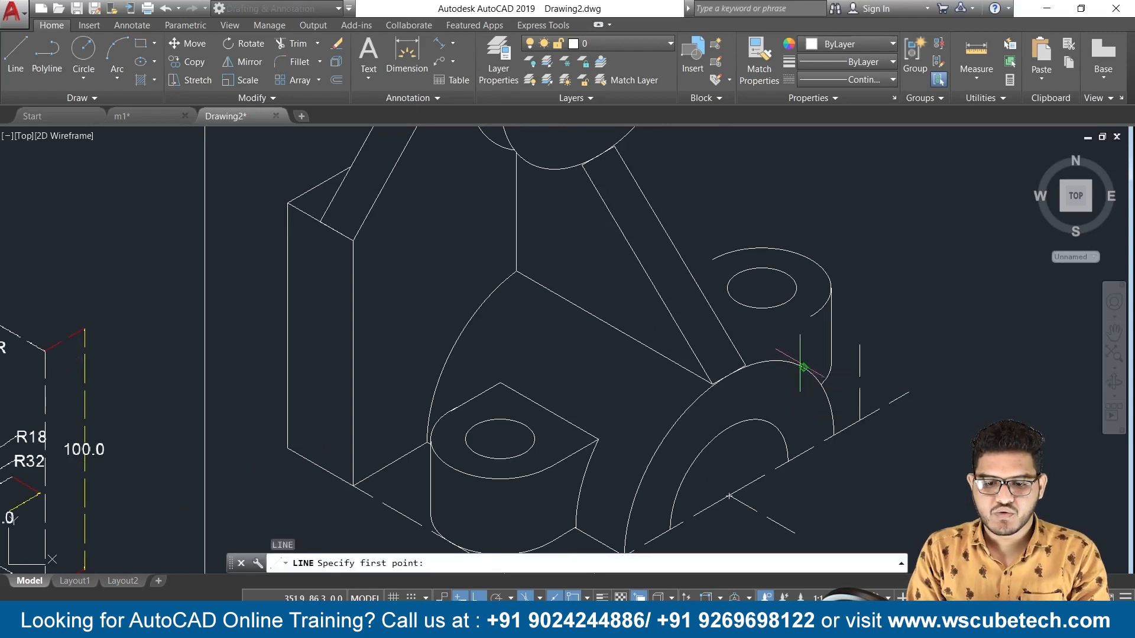
{"action": "left_click", "coordinate": [804, 367]}
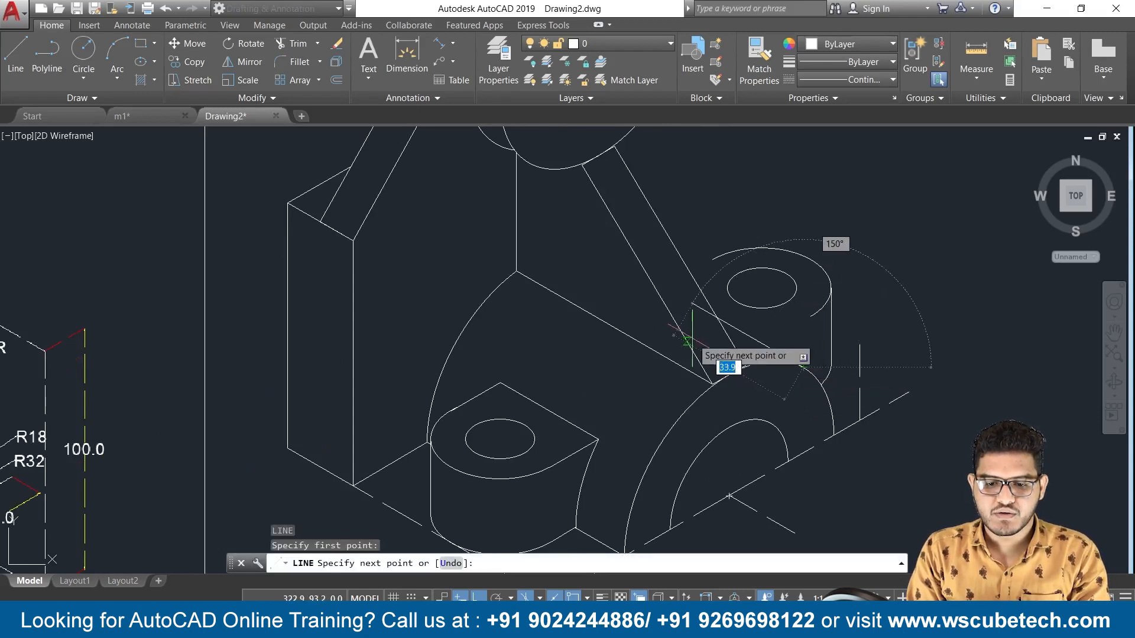
{"action": "left_click", "coordinate": [626, 281]}
{"action": "key", "text": "Return"}
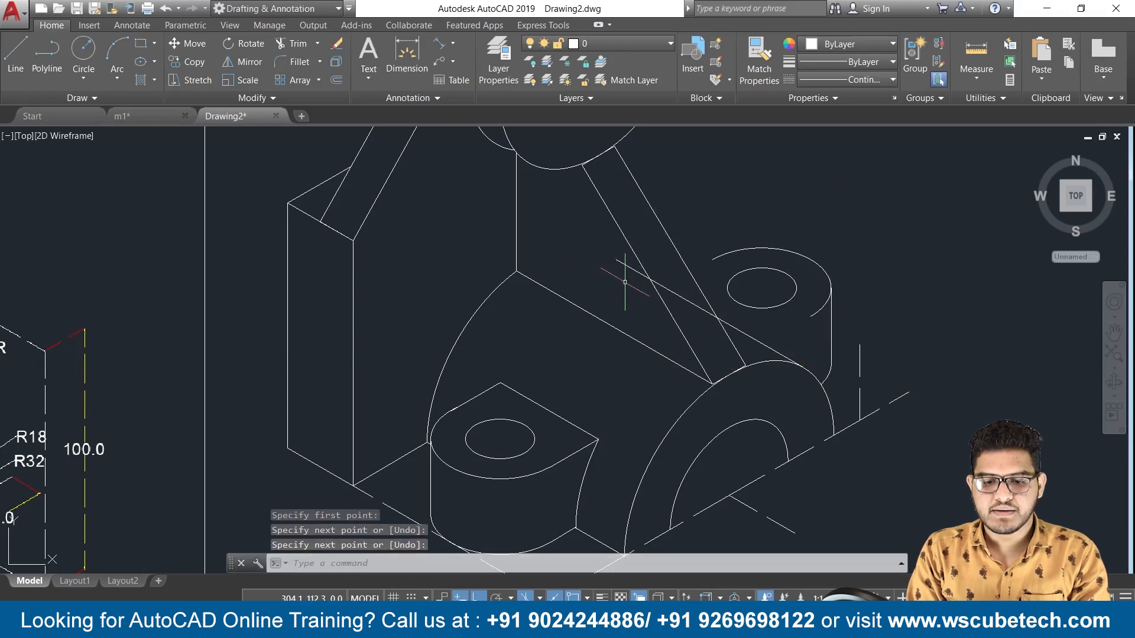
Step: Draw a 15-unit line on the top isoplane from the front end of the rear lug's upper arc toward the sloping rib
{"action": "scroll", "coordinate": [642, 318], "scroll_direction": "down", "scroll_amount": 2}
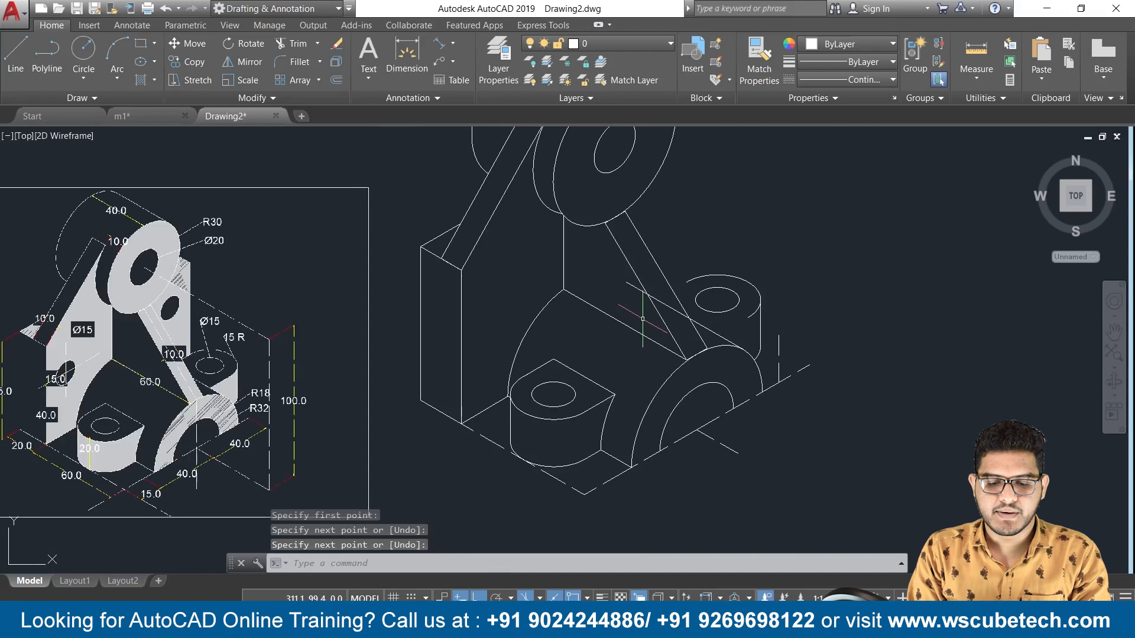
{"action": "scroll", "coordinate": [643, 319], "scroll_direction": "up", "scroll_amount": 2}
{"action": "type", "text": "l"}
{"action": "key", "text": "Return"}
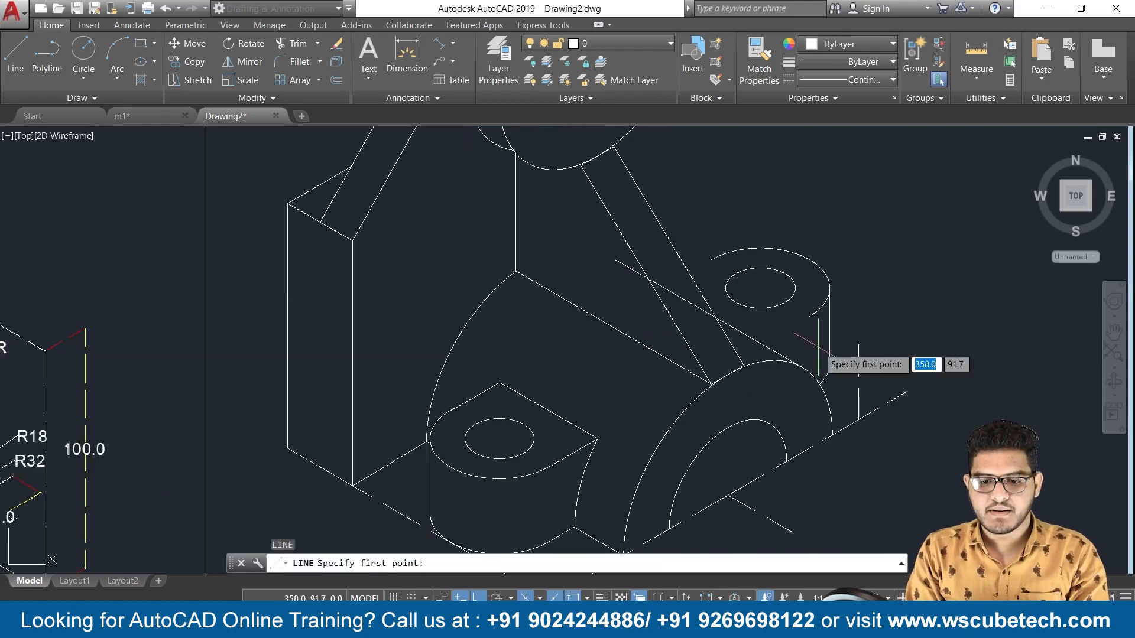
{"action": "left_click", "coordinate": [810, 317]}
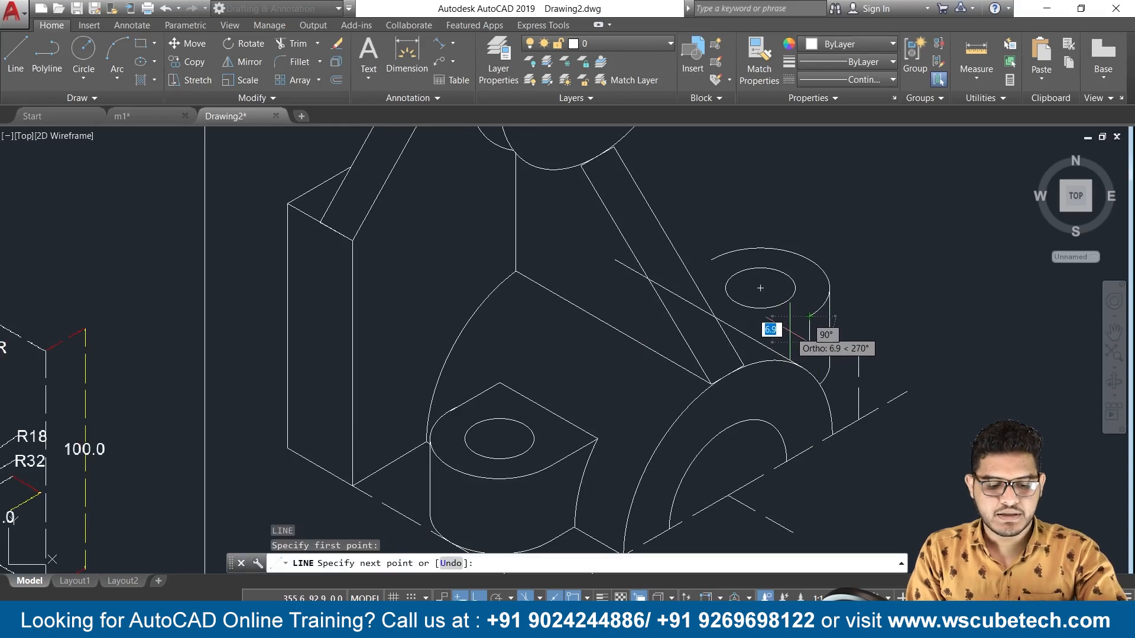
{"action": "key", "text": "F5"}
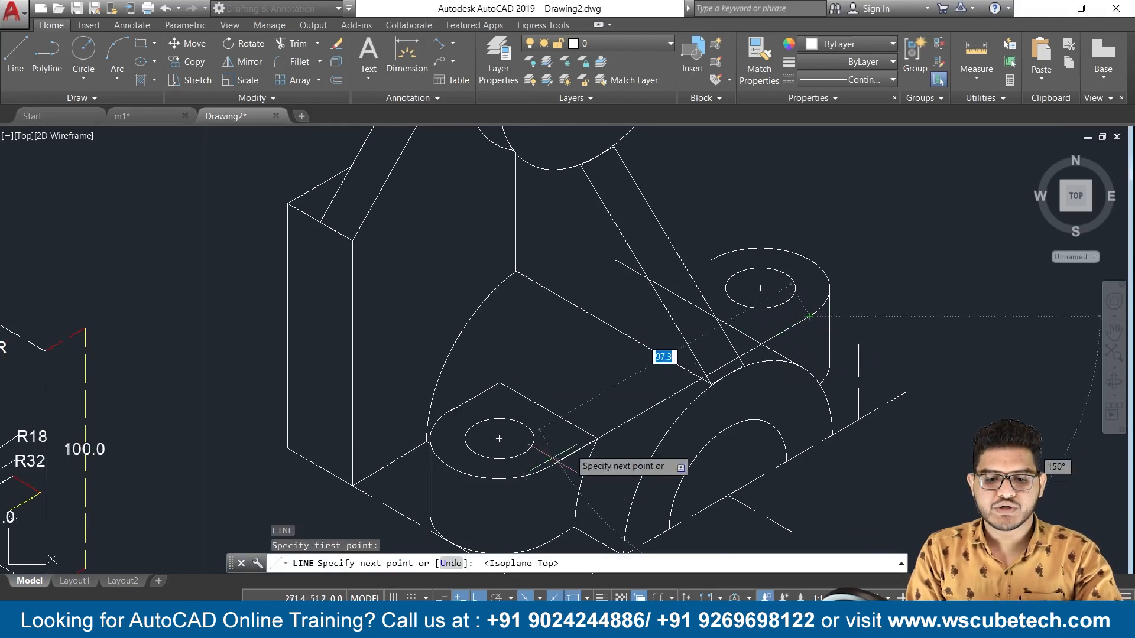
{"action": "type", "text": "1"}
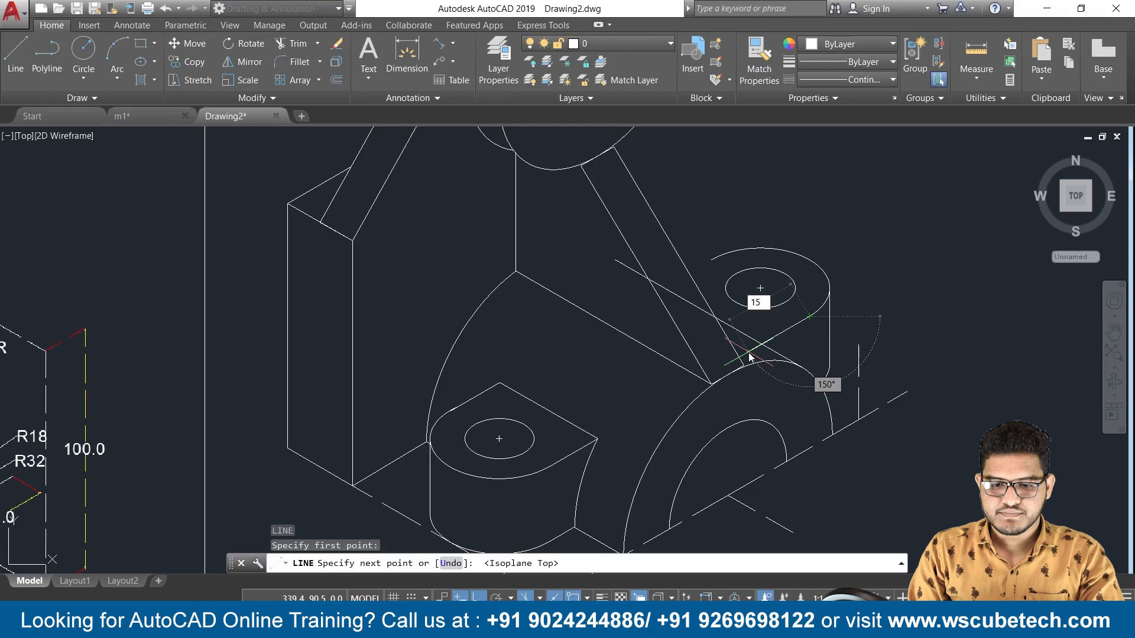
{"action": "type", "text": "5"}
{"action": "key", "text": "Return"}
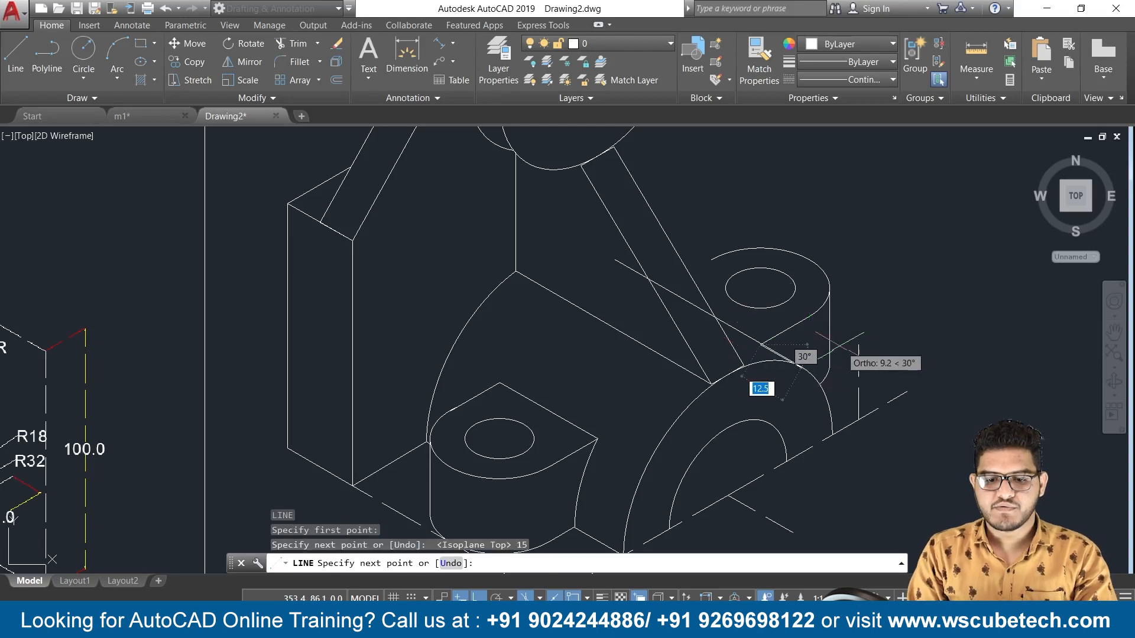
Step: Continue from the end of the lug's front edge with a 15-unit segment at 150° toward the sloping rib
{"action": "scroll", "coordinate": [727, 295], "scroll_direction": "down", "scroll_amount": 4}
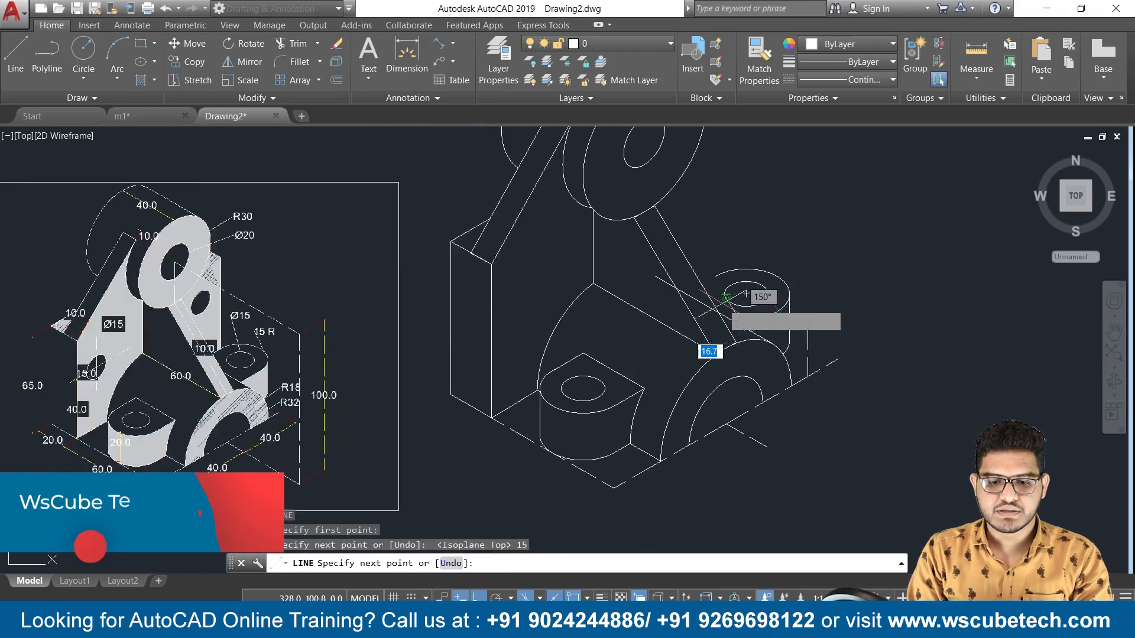
{"action": "scroll", "coordinate": [726, 299], "scroll_direction": "up", "scroll_amount": 2}
{"action": "scroll", "coordinate": [733, 308], "scroll_direction": "up", "scroll_amount": 2}
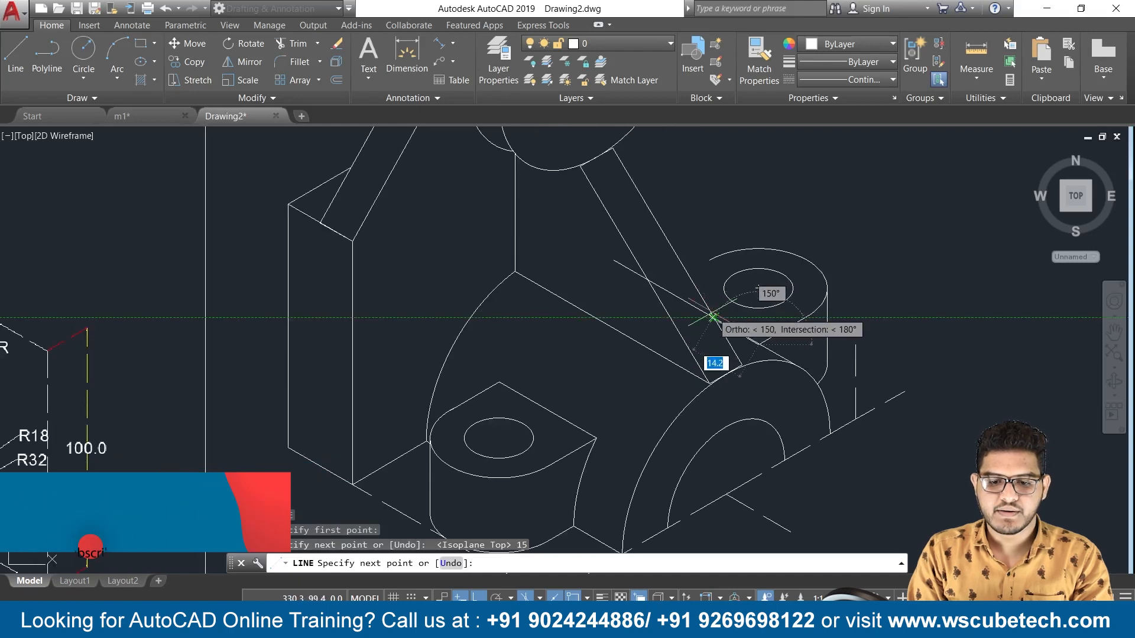
{"action": "type", "text": "15"}
{"action": "key", "text": "Return"}
{"action": "key", "text": "Return"}
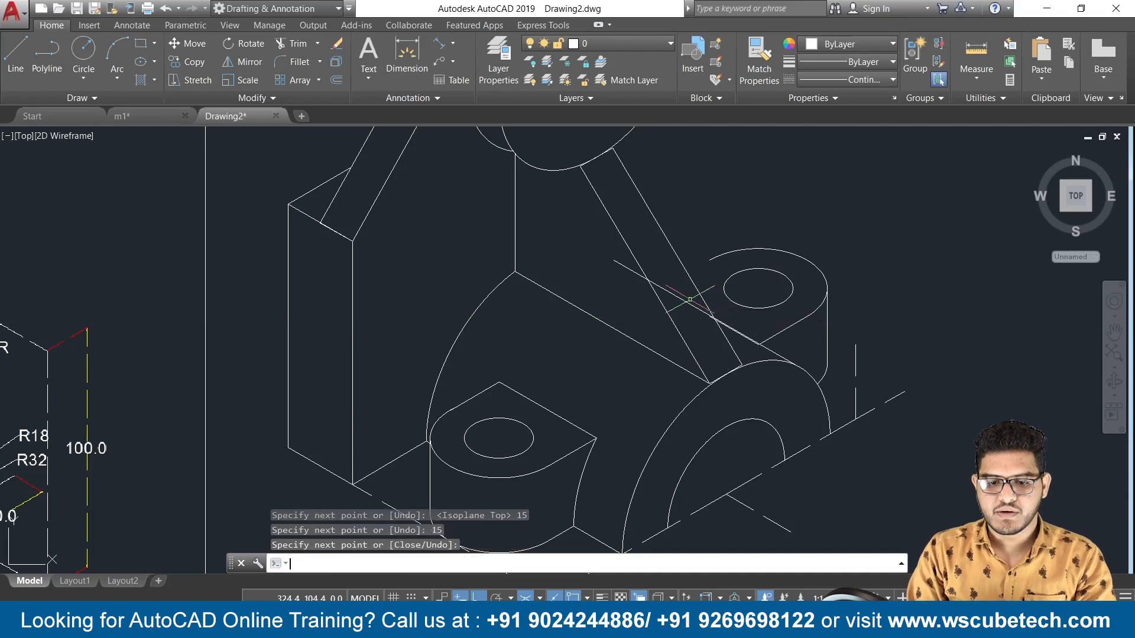
Step: Erase the long isometric guide line and the 15-unit segment running at 150° beside the sloping rib
{"action": "left_click", "coordinate": [773, 355]}
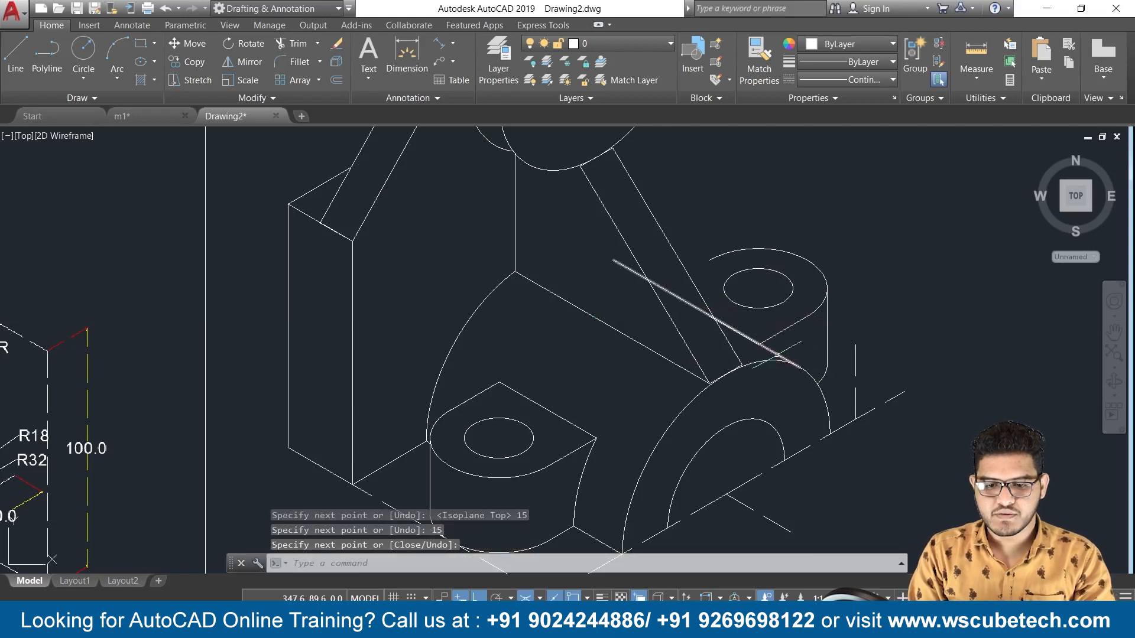
{"action": "key", "text": "Delete"}
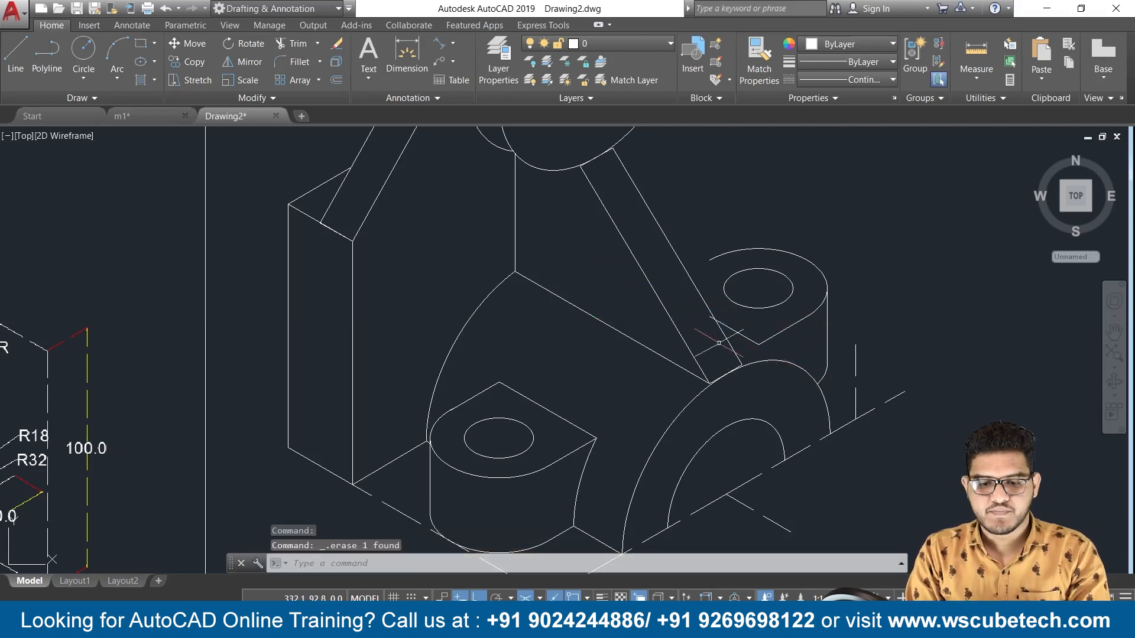
{"action": "left_click", "coordinate": [732, 329]}
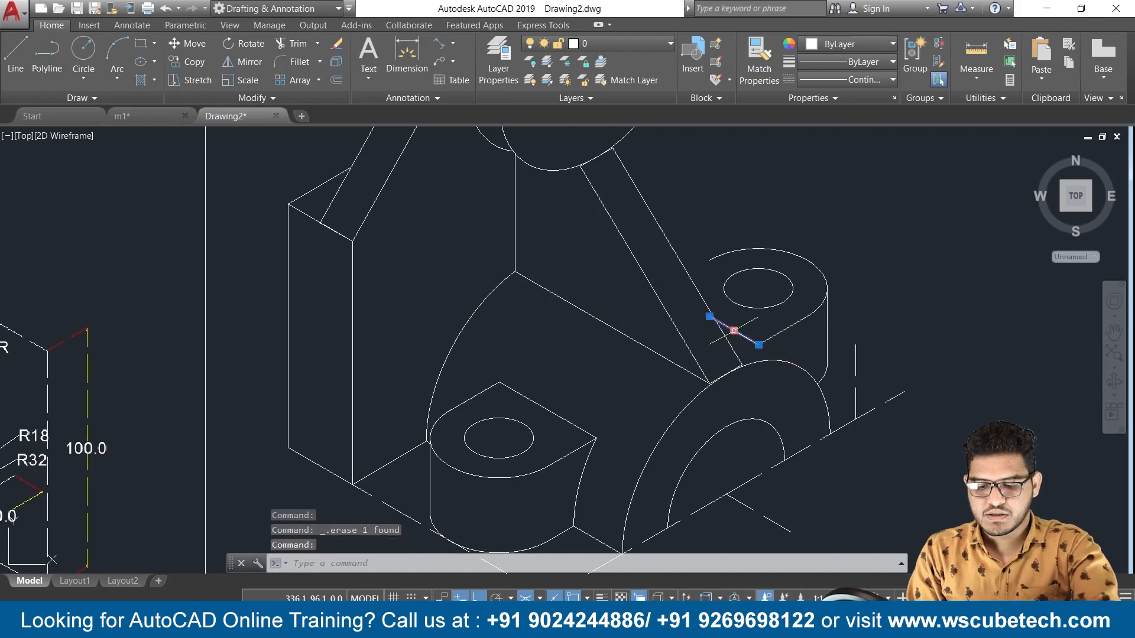
{"action": "key", "text": "Delete"}
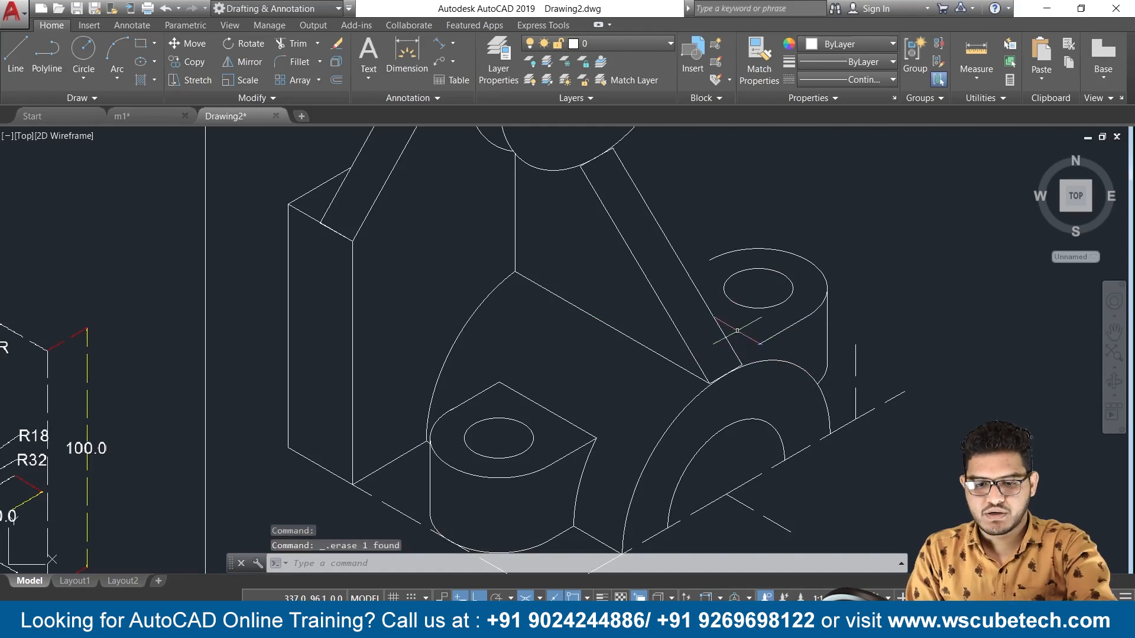
Step: Draw the rear lug's inner edge 30 units long at 150°, followed by a 15-unit edge at 30° to the upper arc's open end
{"action": "key", "text": "Return"}
{"action": "left_click", "coordinate": [759, 344]}
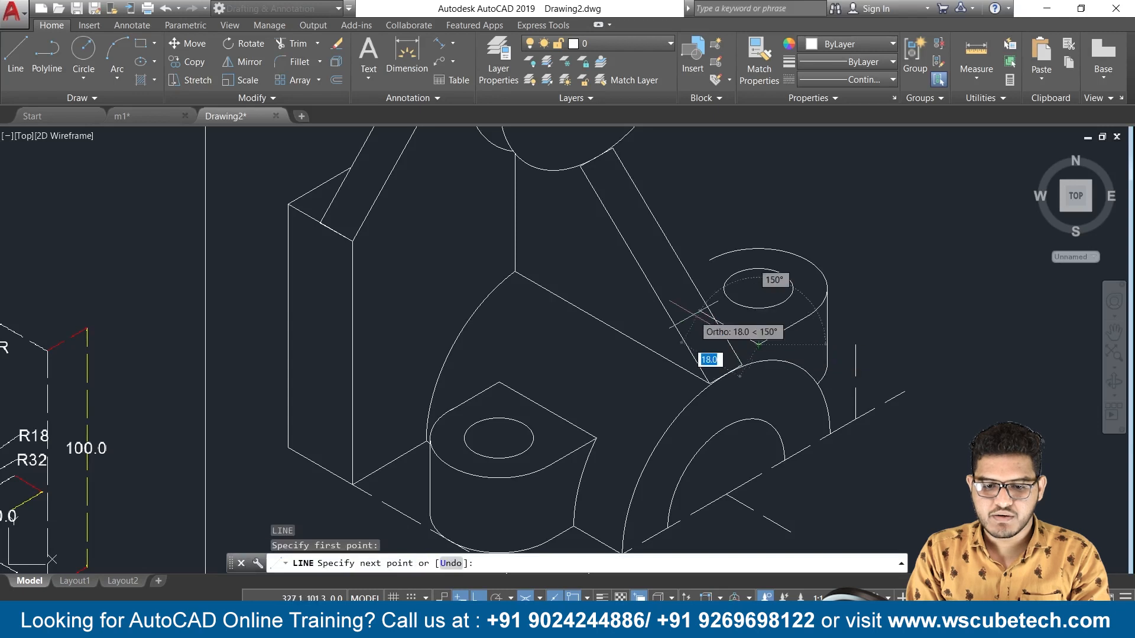
{"action": "type", "text": "30"}
{"action": "key", "text": "Return"}
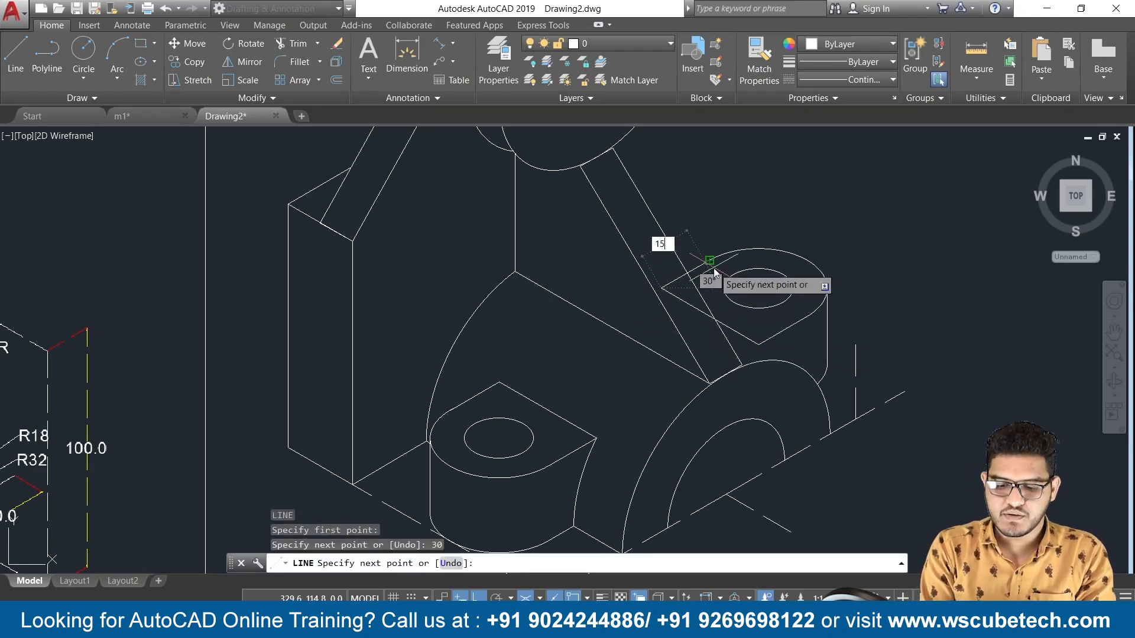
{"action": "type", "text": "15"}
{"action": "key", "text": "Return"}
{"action": "key", "text": "Return"}
{"action": "scroll", "coordinate": [708, 274], "scroll_direction": "down", "scroll_amount": 2}
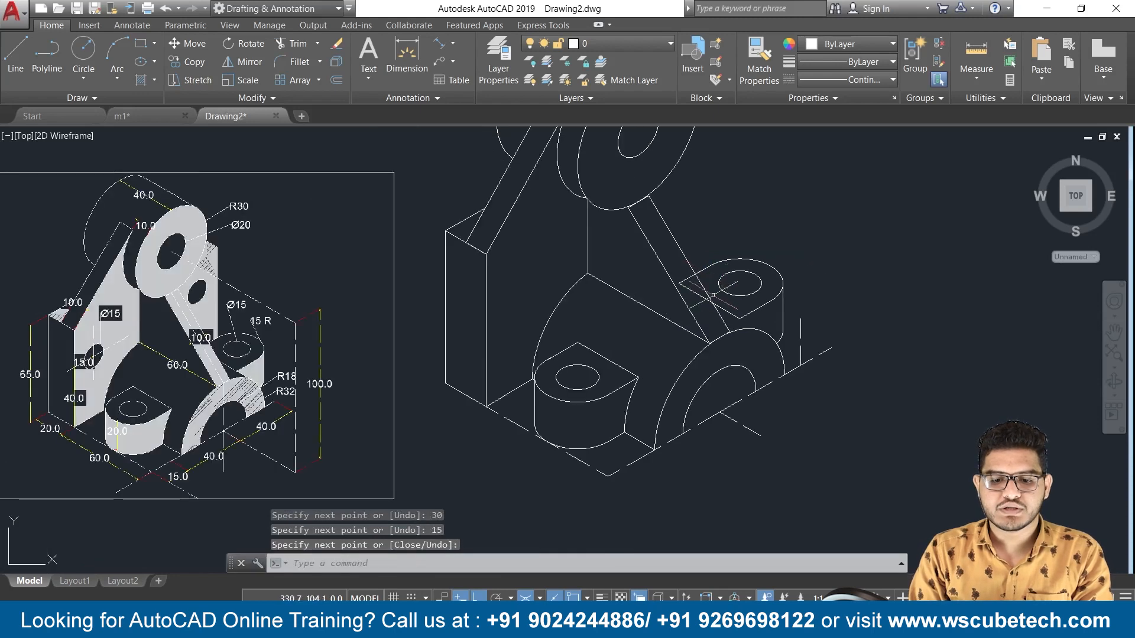
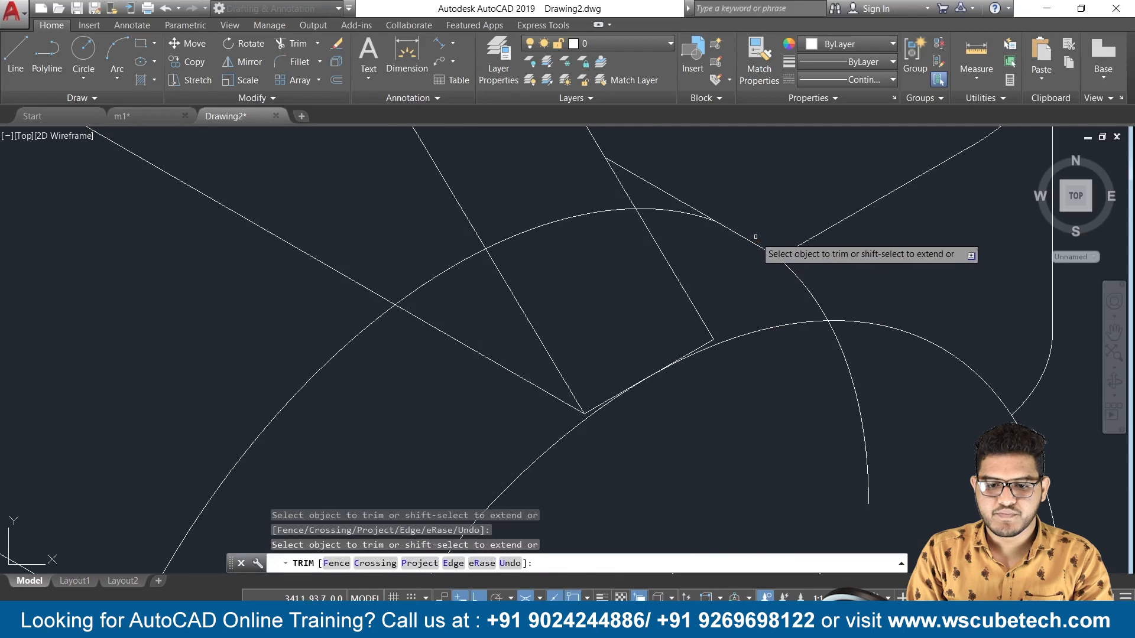
Step: Trim the portion of the rear large arc that extends inside the front face's outer arc, using all objects as cutting edges
{"action": "scroll", "coordinate": [727, 349], "scroll_direction": "down", "scroll_amount": 5}
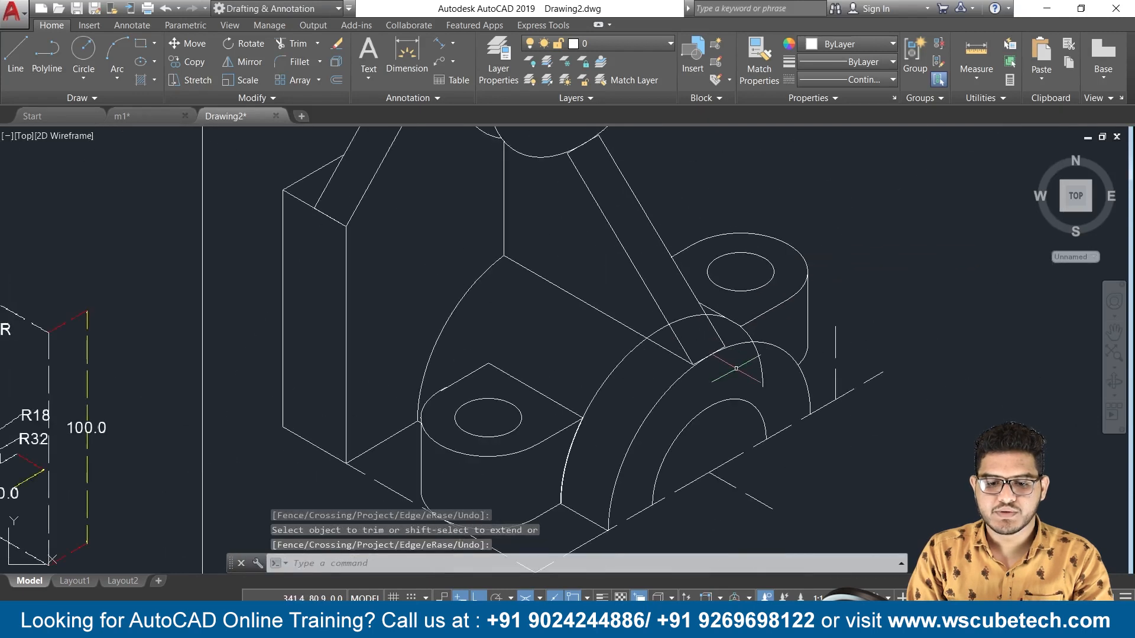
{"action": "scroll", "coordinate": [736, 368], "scroll_direction": "up", "scroll_amount": 2}
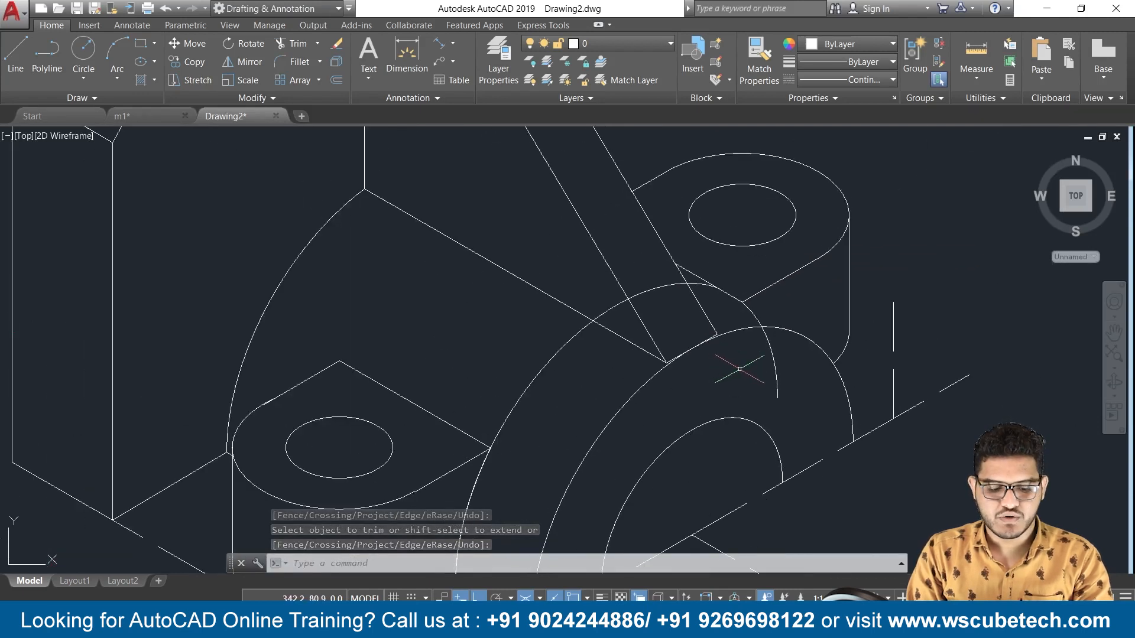
{"action": "key", "text": "Return"}
{"action": "key", "text": "Return"}
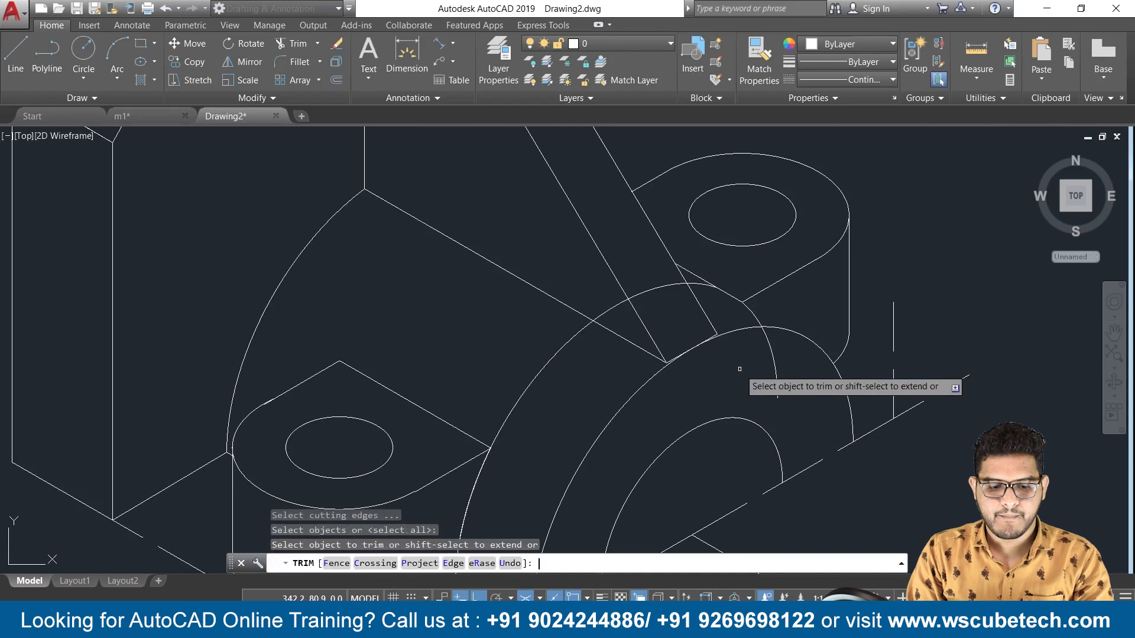
{"action": "left_click", "coordinate": [774, 353]}
{"action": "key", "text": "Return"}
{"action": "scroll", "coordinate": [745, 373], "scroll_direction": "down", "scroll_amount": 2}
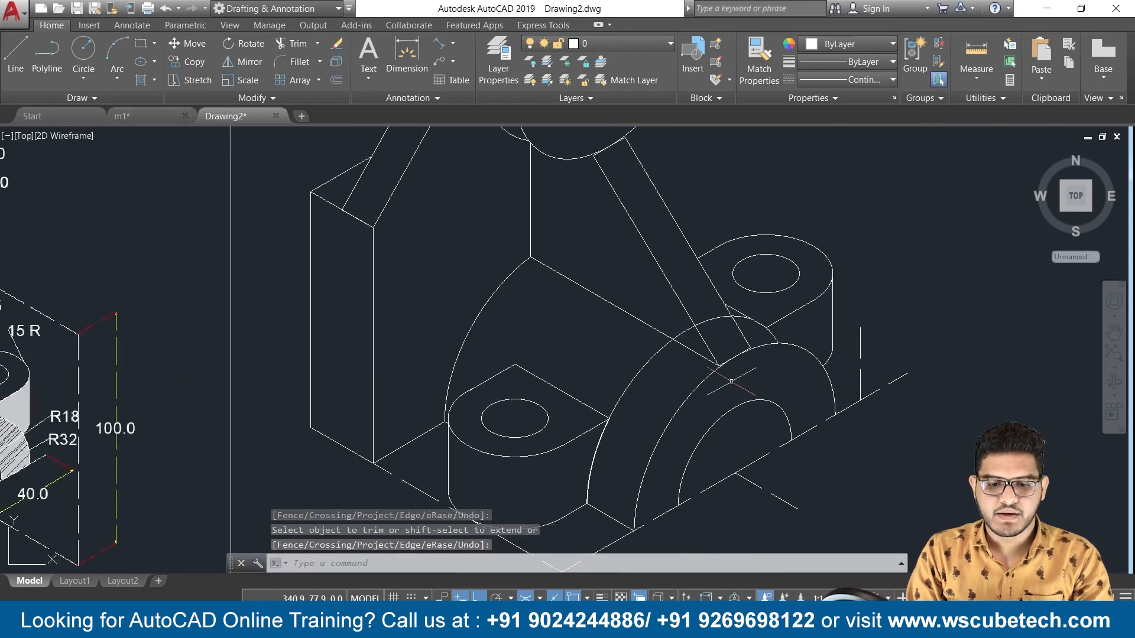
Step: Erase the leftover rear large arc running from the front lug's base up across the sloping rib
{"action": "left_click", "coordinate": [635, 373]}
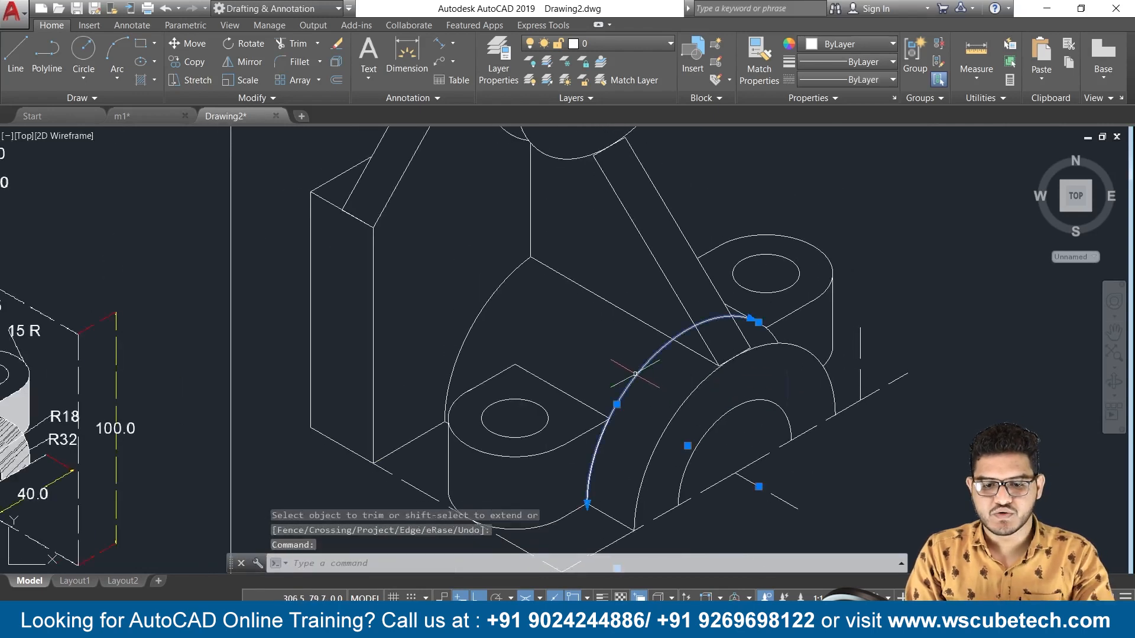
{"action": "key", "text": "Delete"}
{"action": "scroll", "coordinate": [635, 373], "scroll_direction": "down", "scroll_amount": 2}
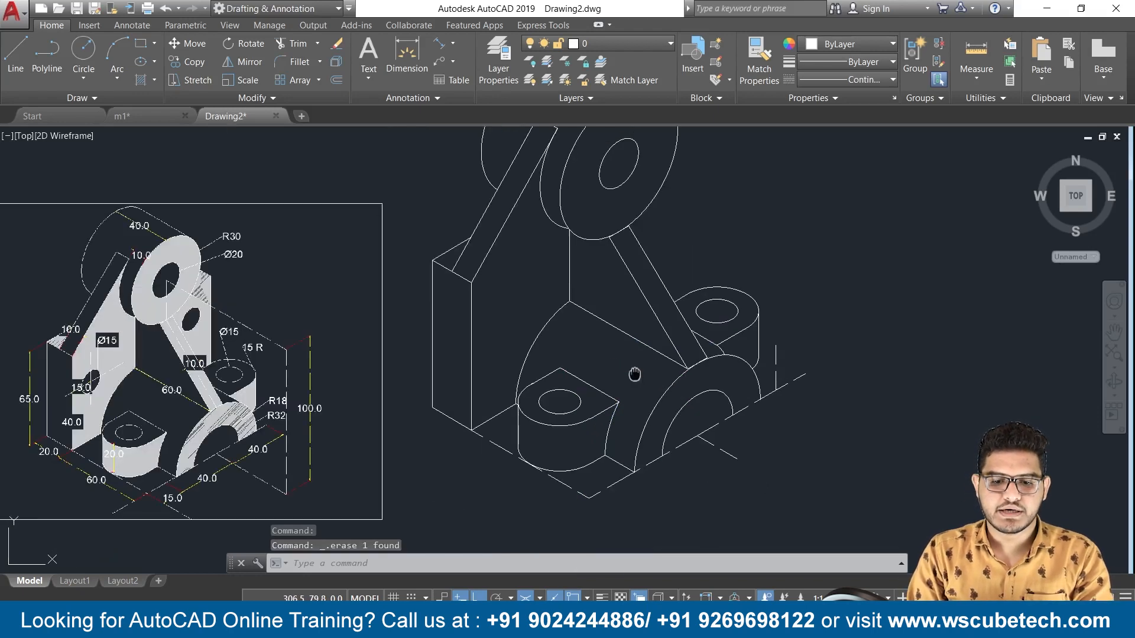
Step: On the right isoplane, draw a vertical guide line 40 units up from the upright plate's near bottom corner
{"action": "middle_click_drag", "start_coordinate": [634, 374], "coordinate": [662, 393]}
{"action": "middle_click_drag", "start_coordinate": [301, 428], "coordinate": [560, 358]}
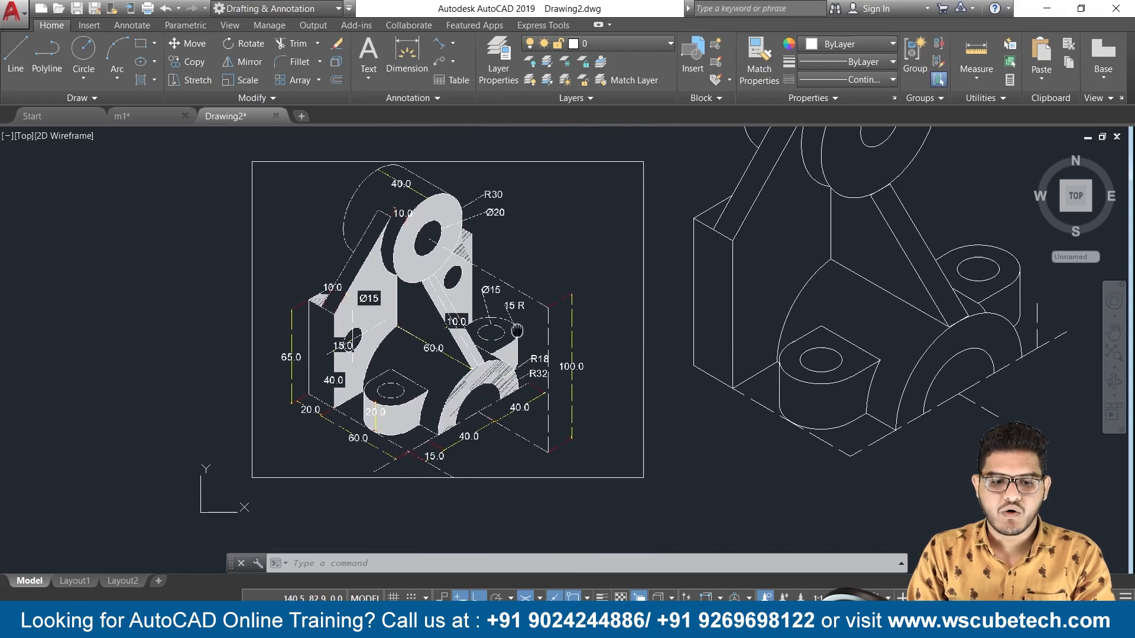
{"action": "middle_click_drag", "start_coordinate": [498, 328], "coordinate": [479, 384]}
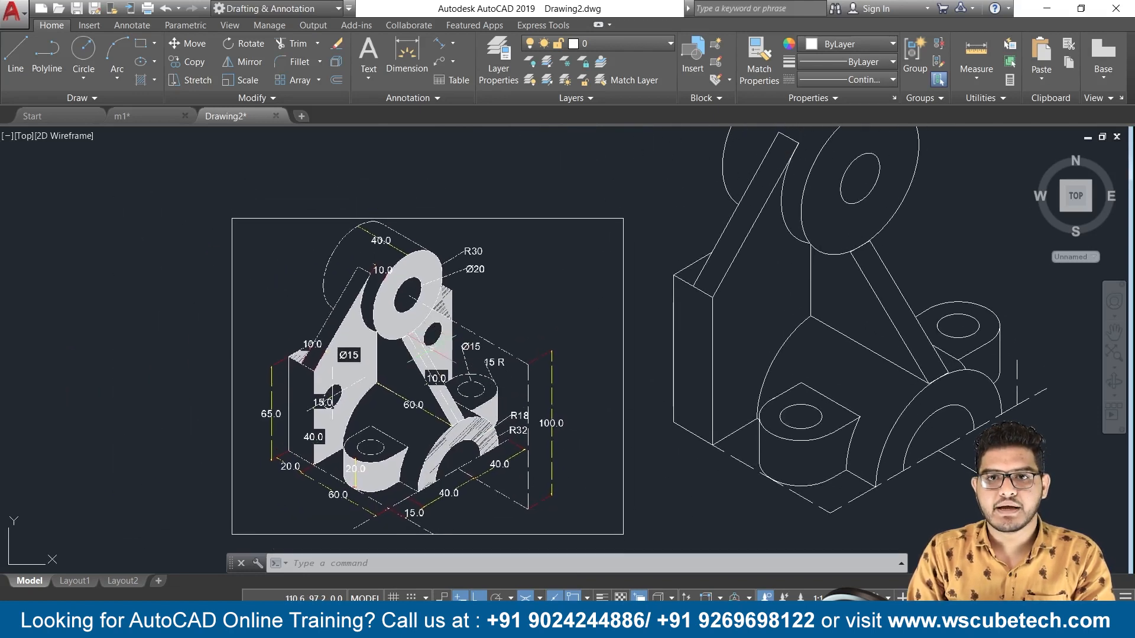
{"action": "scroll", "coordinate": [494, 384], "scroll_direction": "up", "scroll_amount": 2}
{"action": "middle_click_drag", "start_coordinate": [495, 385], "coordinate": [467, 330]}
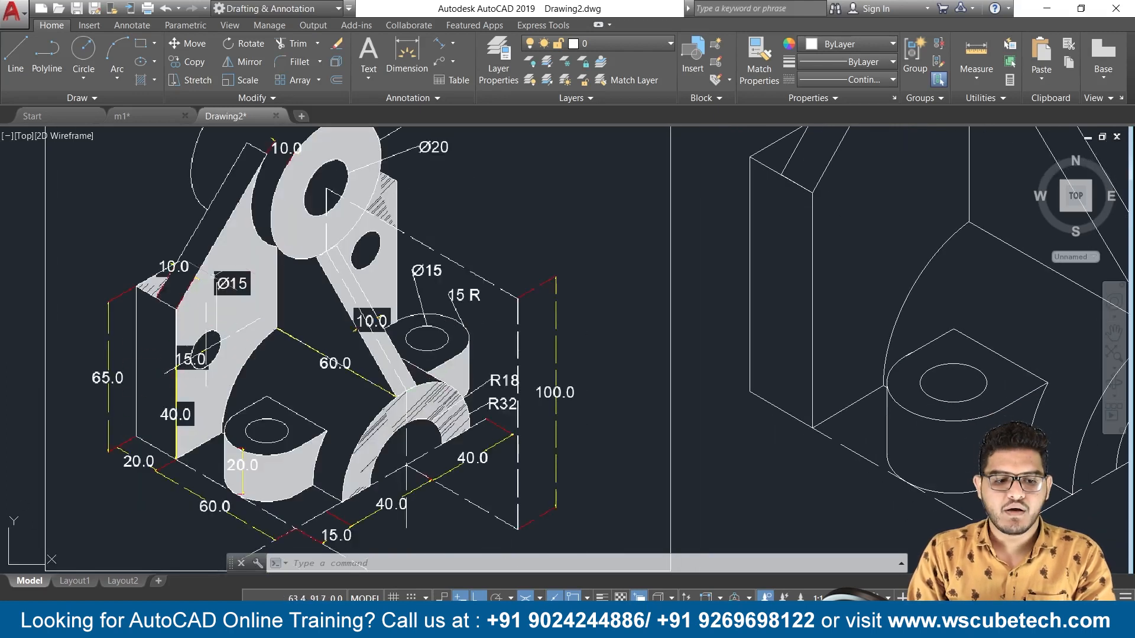
{"action": "middle_click_drag", "start_coordinate": [748, 435], "coordinate": [733, 429]}
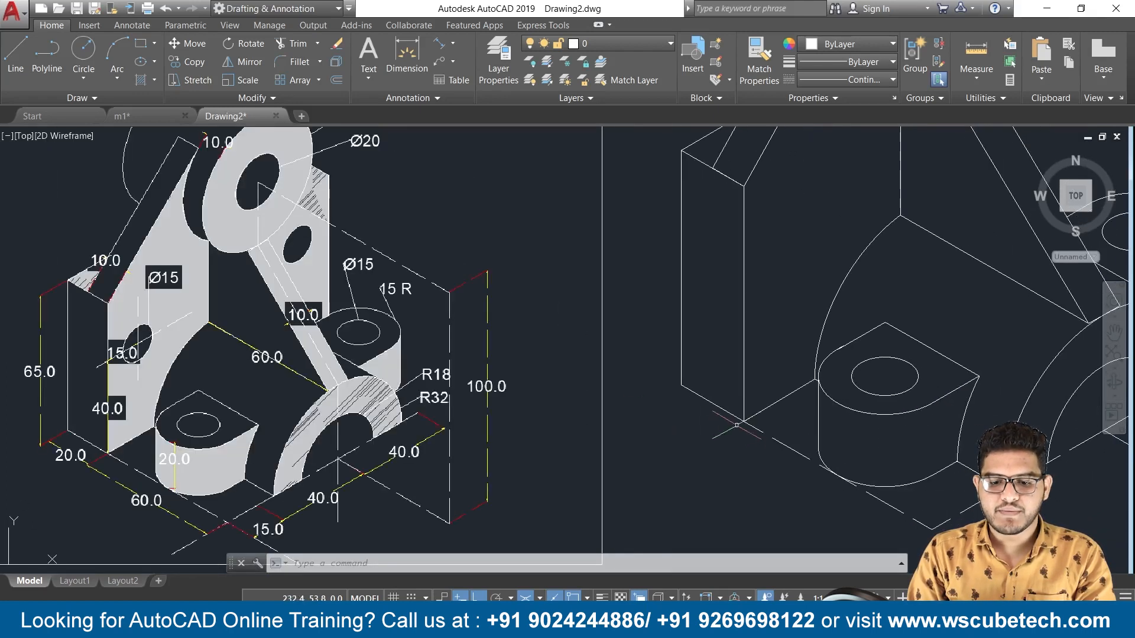
{"action": "key", "text": "Escape"}
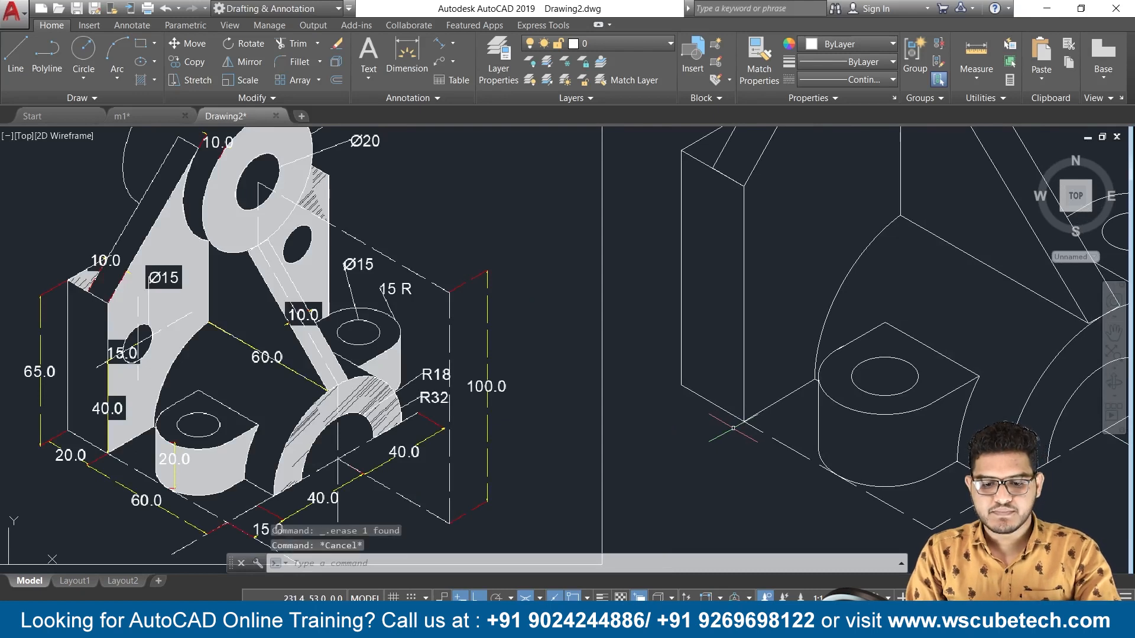
{"action": "type", "text": "l"}
{"action": "key", "text": "Return"}
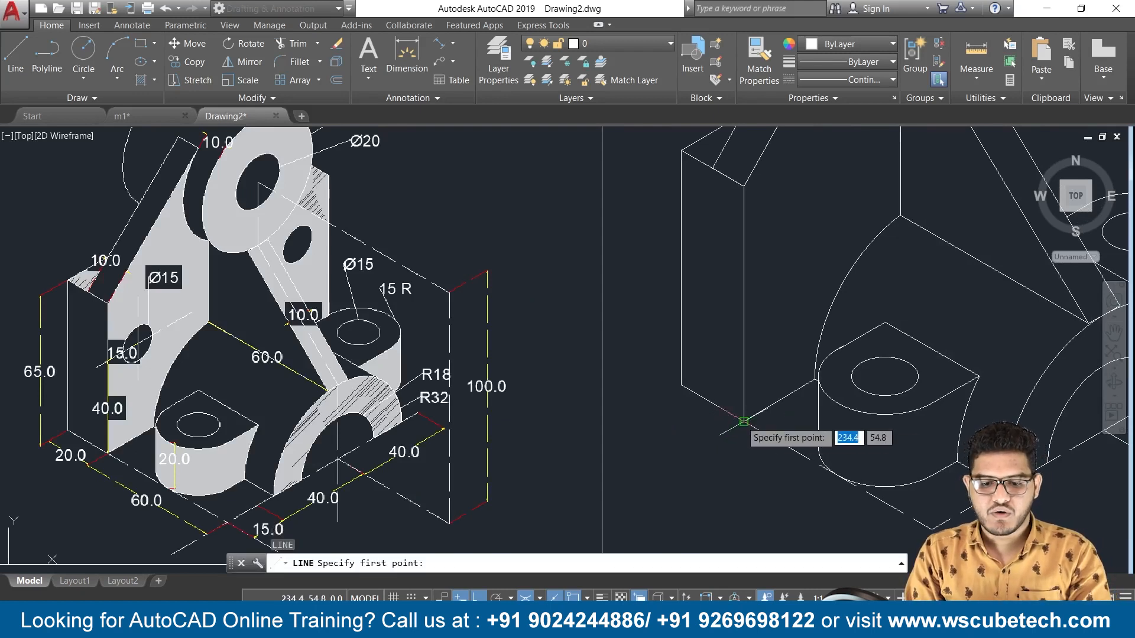
{"action": "left_click", "coordinate": [743, 421]}
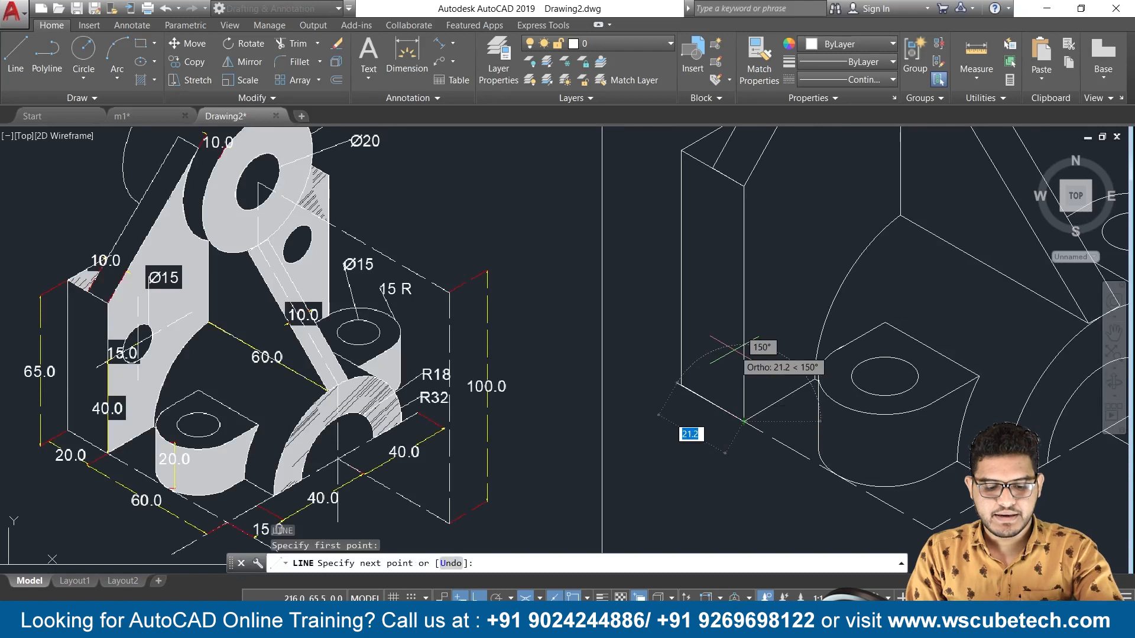
{"action": "key", "text": "F5"}
{"action": "type", "text": "40"}
{"action": "key", "text": "Return"}
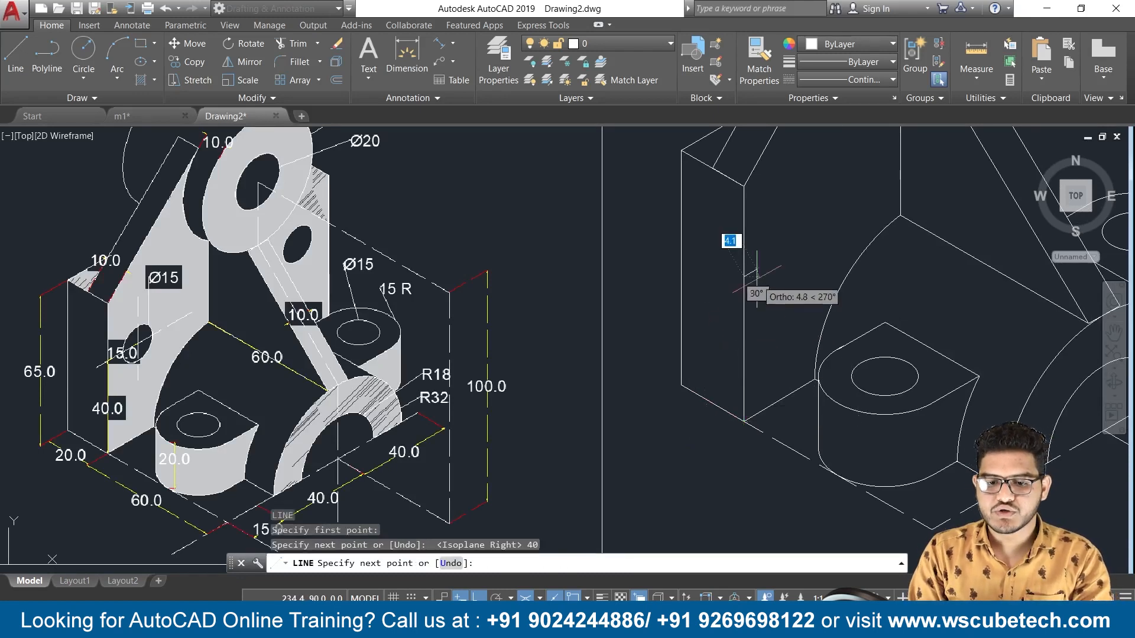
Step: Continue the guide from its upper end with a 15-unit segment at 30° across the plate face
{"action": "type", "text": "1"}
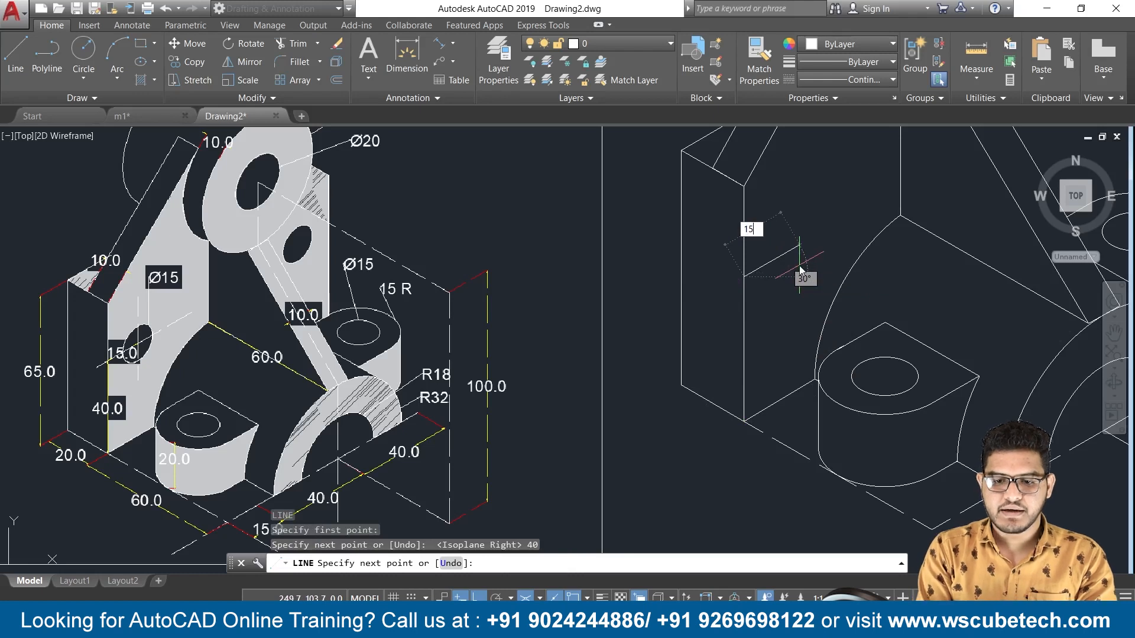
{"action": "type", "text": "5"}
{"action": "key", "text": "Return"}
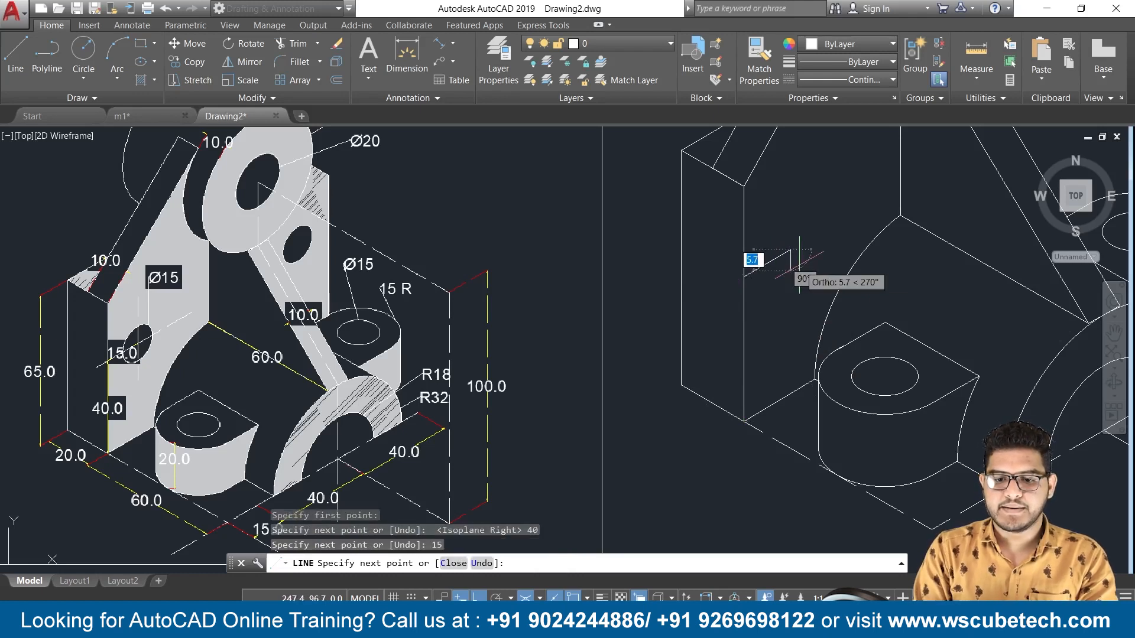
{"action": "key", "text": "Return"}
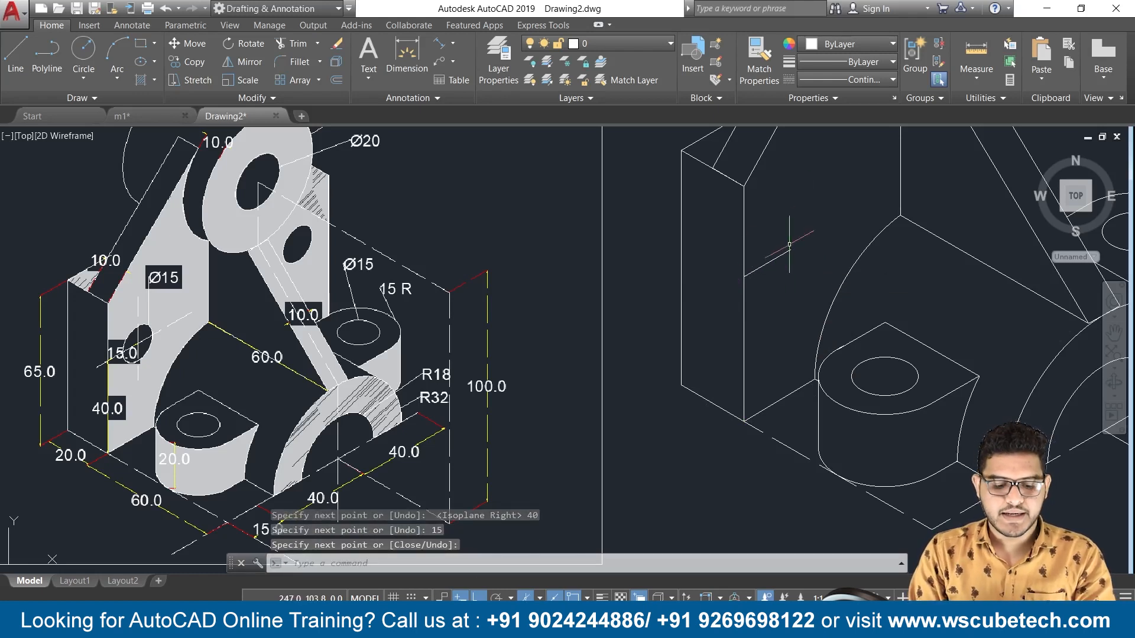
Step: Draw an isocircle of diameter 15 centred on the free end of the 15-unit guide line
{"action": "type", "text": "el"}
{"action": "key", "text": "Return"}
{"action": "type", "text": "i"}
{"action": "key", "text": "Return"}
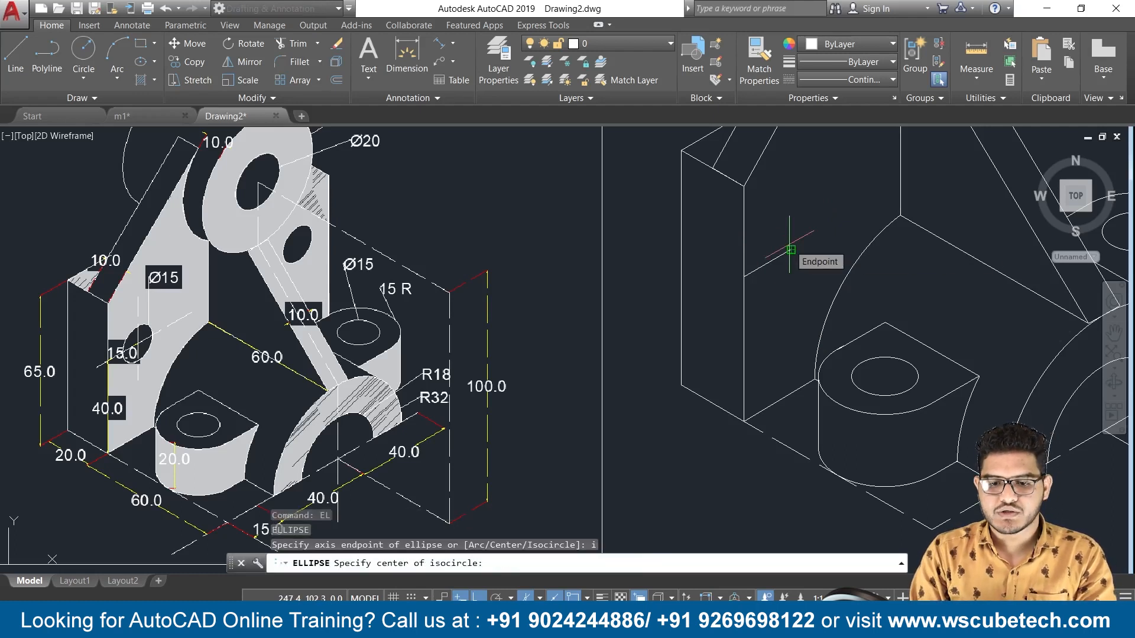
{"action": "left_click", "coordinate": [792, 248]}
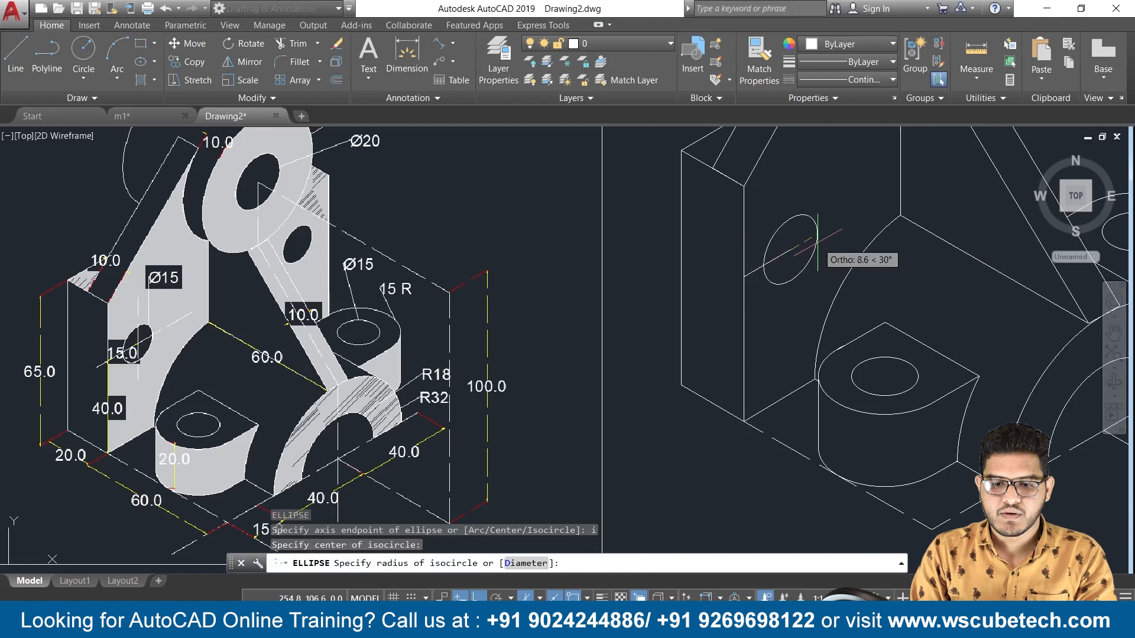
{"action": "type", "text": "d"}
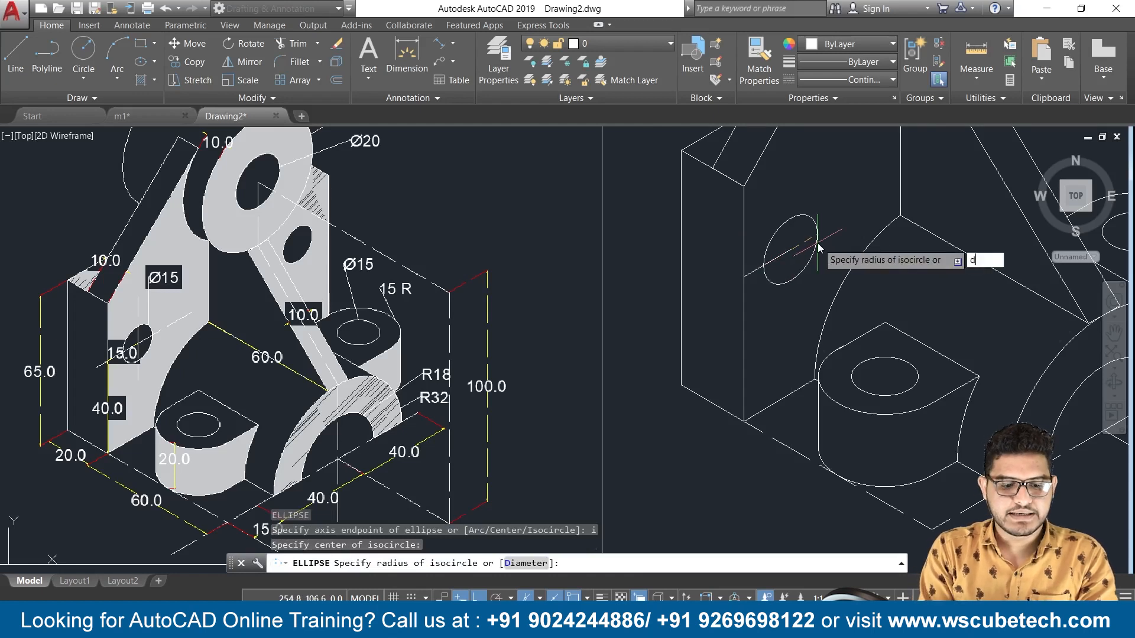
{"action": "key", "text": "Return"}
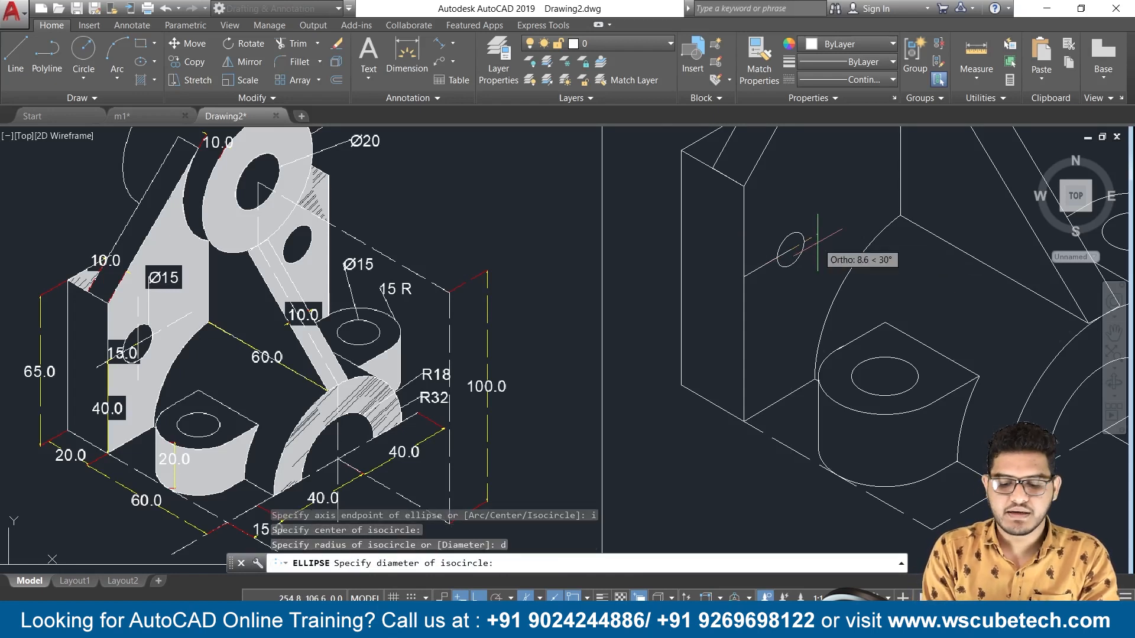
{"action": "type", "text": "15"}
{"action": "key", "text": "Return"}
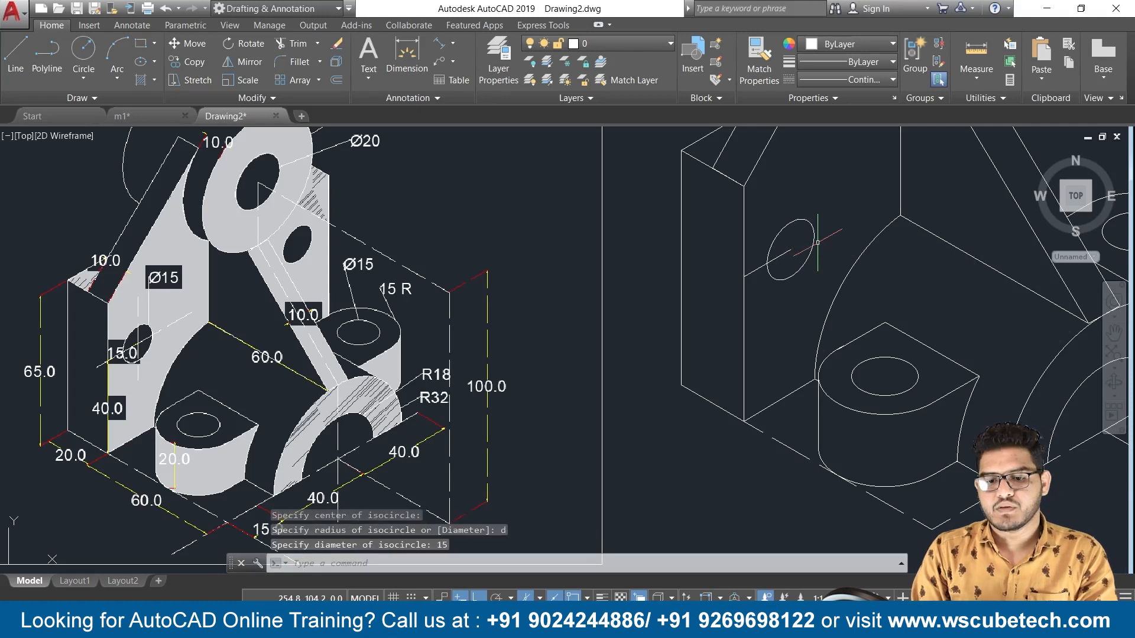
Step: Erase the 15-unit and 40-unit guide lines used to locate the plate's hole
{"action": "left_click", "coordinate": [754, 271]}
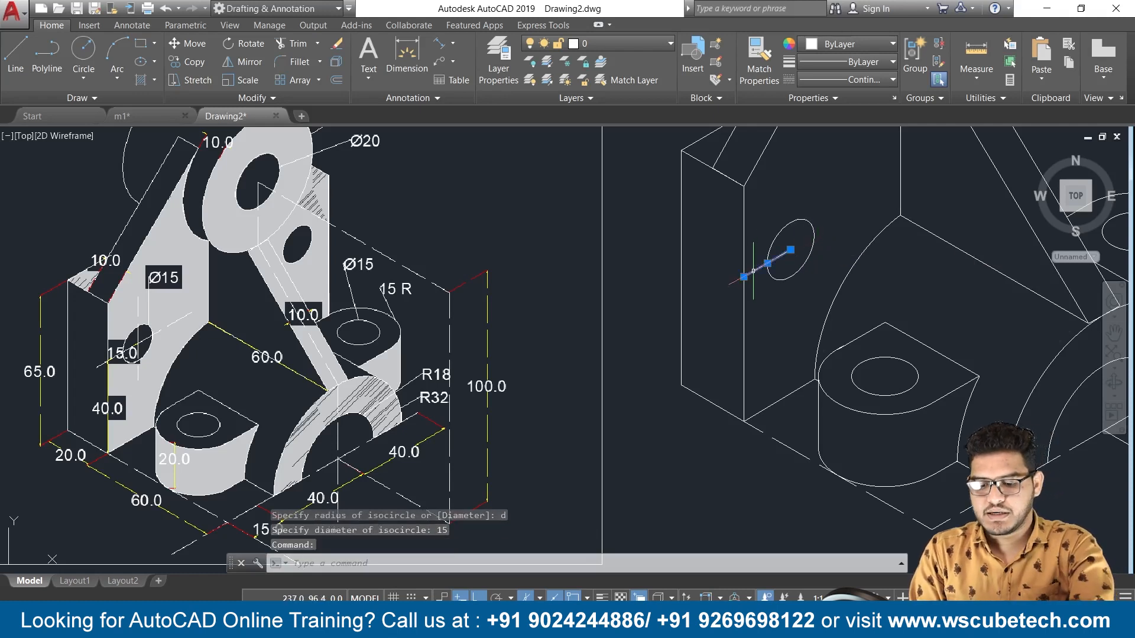
{"action": "key", "text": "Delete"}
{"action": "left_click", "coordinate": [744, 317]}
{"action": "key", "text": "Delete"}
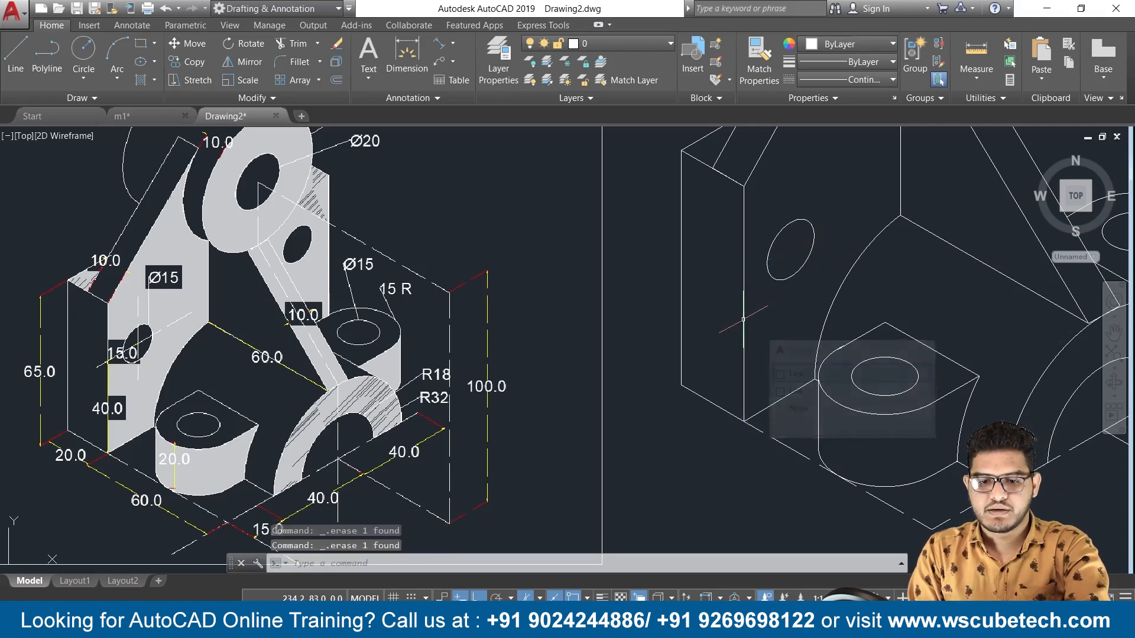
Step: Start copying the upright plate's hole ellipse, using its centre as the base point
{"action": "scroll", "coordinate": [743, 320], "scroll_direction": "down", "scroll_amount": 6}
{"action": "scroll", "coordinate": [748, 324], "scroll_direction": "up", "scroll_amount": 3}
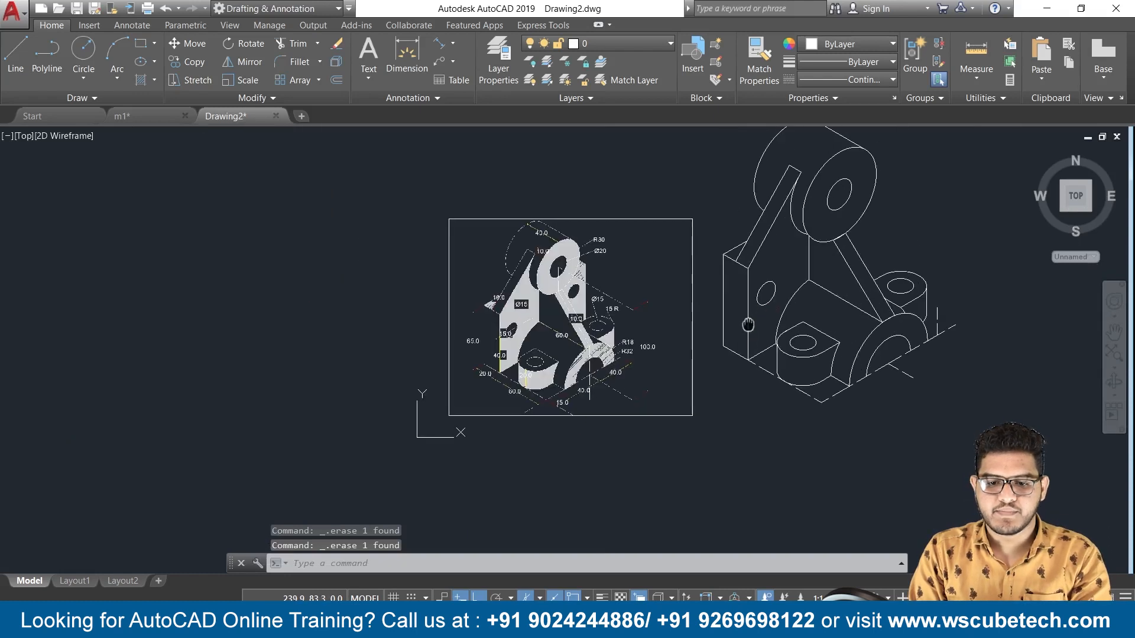
{"action": "middle_click_drag", "start_coordinate": [748, 325], "coordinate": [620, 357]}
{"action": "scroll", "coordinate": [621, 351], "scroll_direction": "up", "scroll_amount": 2}
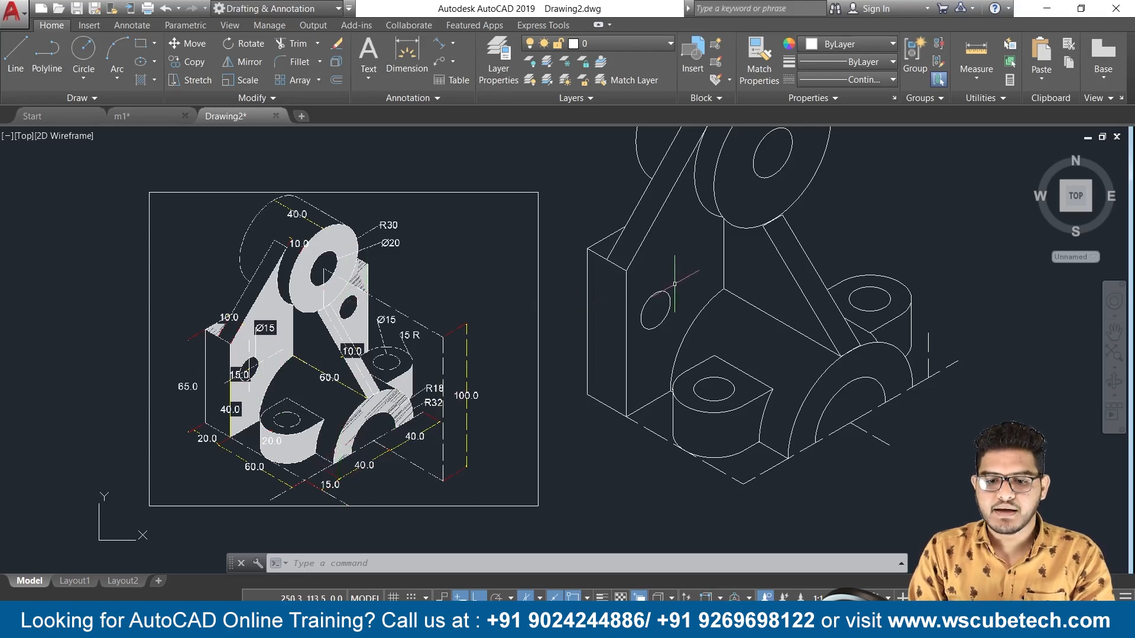
{"action": "middle_click_drag", "start_coordinate": [678, 282], "coordinate": [598, 351]}
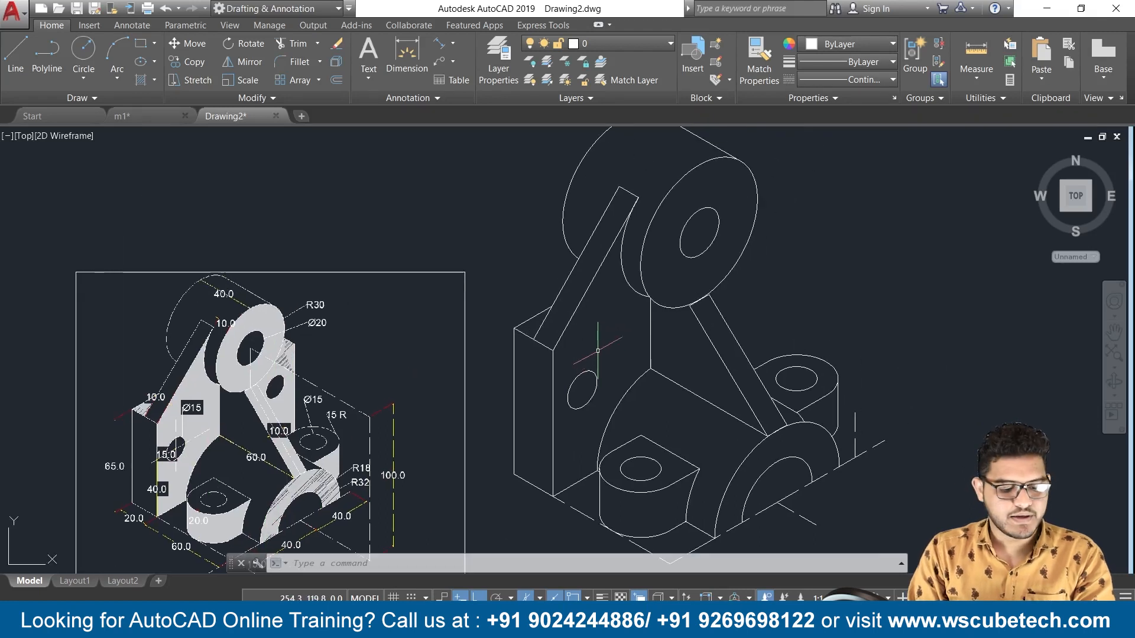
{"action": "type", "text": "co"}
{"action": "key", "text": "Return"}
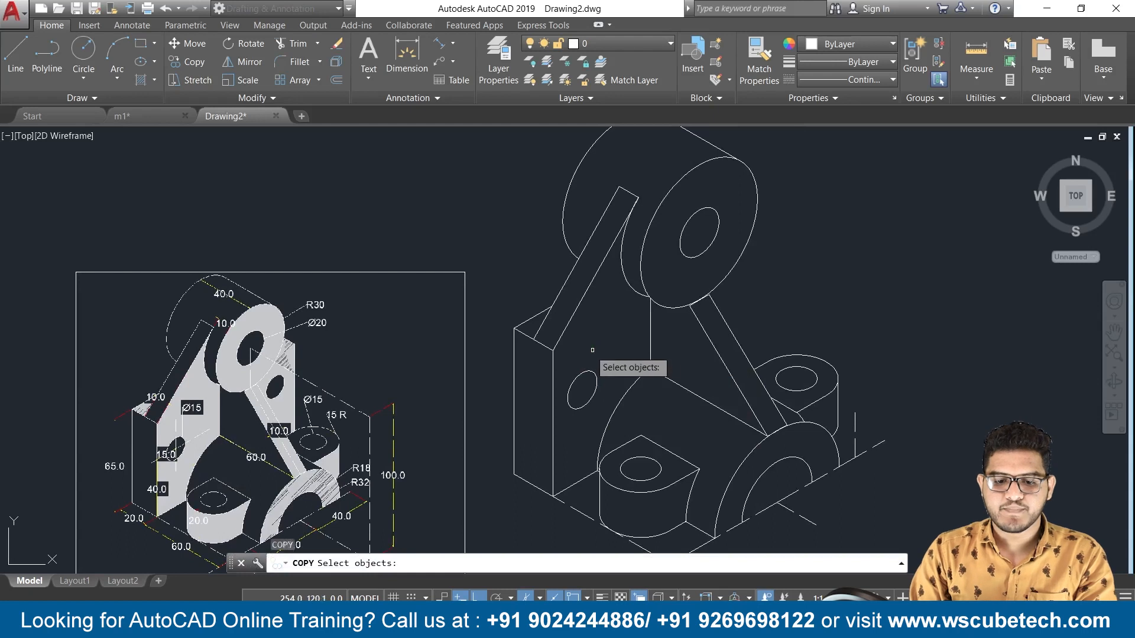
{"action": "left_click", "coordinate": [584, 378]}
{"action": "key", "text": "Return"}
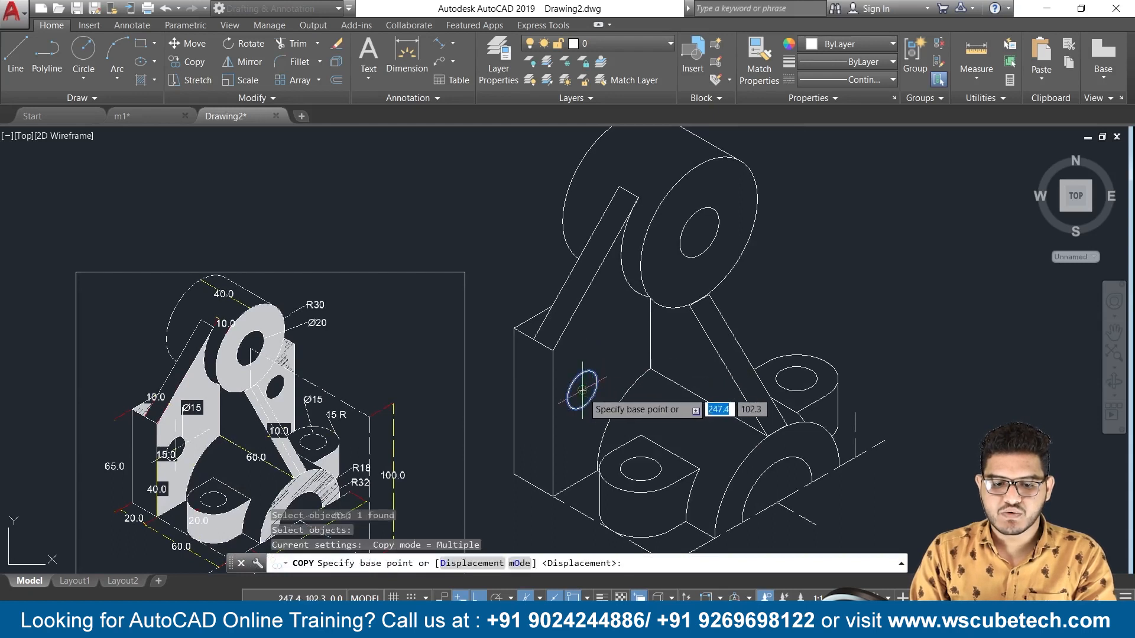
{"action": "left_click", "coordinate": [582, 391]}
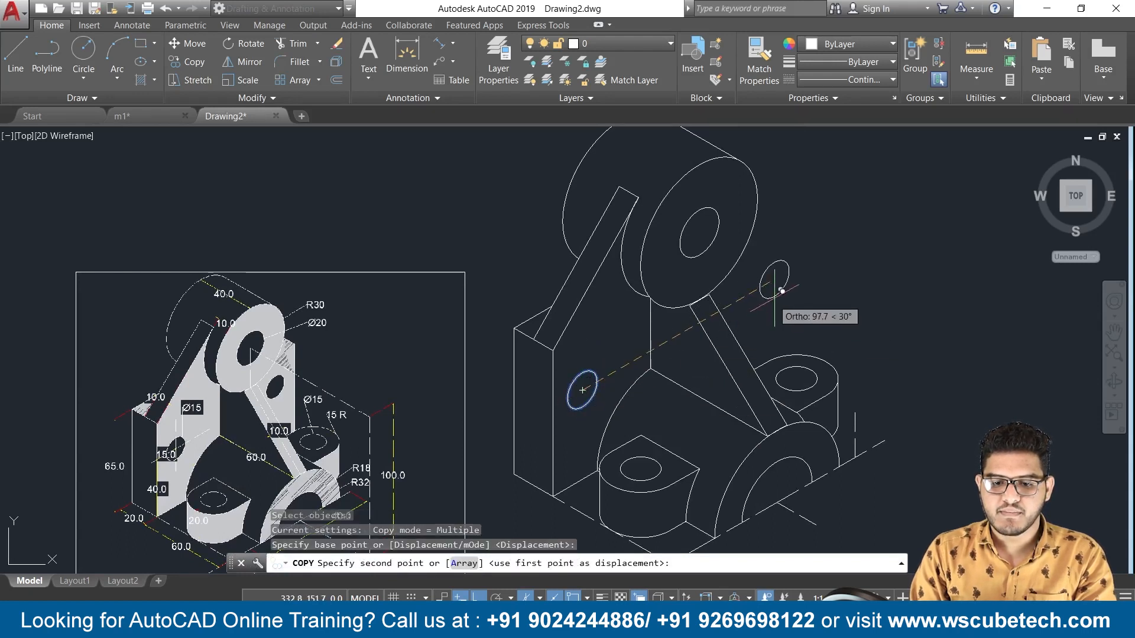
Step: Try placing the hole copy 40 units away at 30°, and undo each placement
{"action": "type", "text": "40"}
{"action": "key", "text": "Return"}
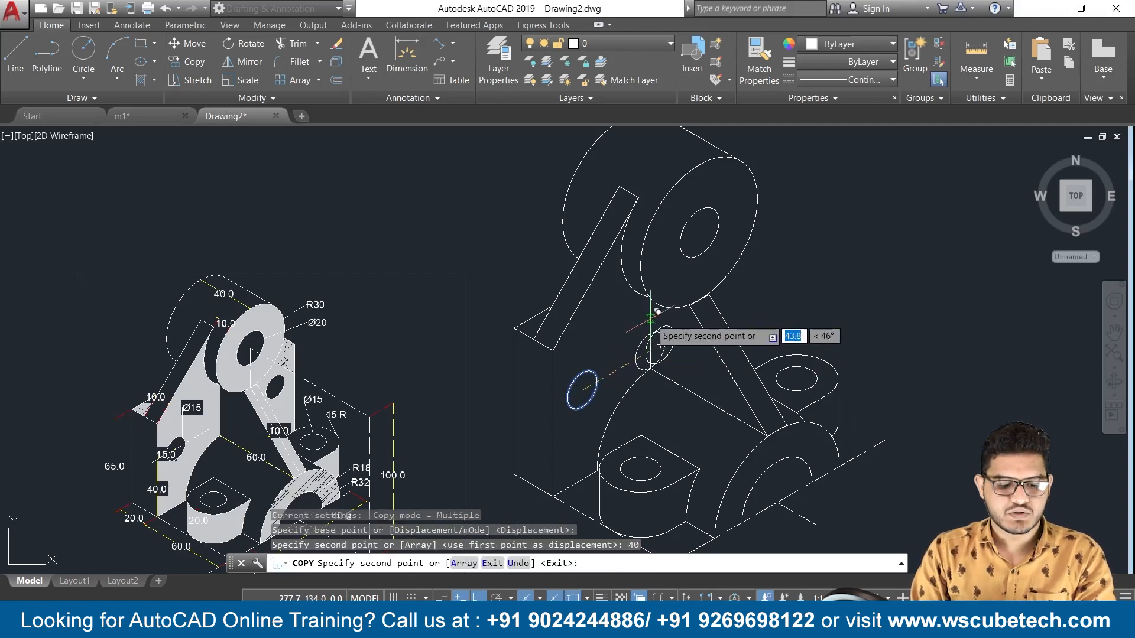
{"action": "key", "text": "ctrl+z"}
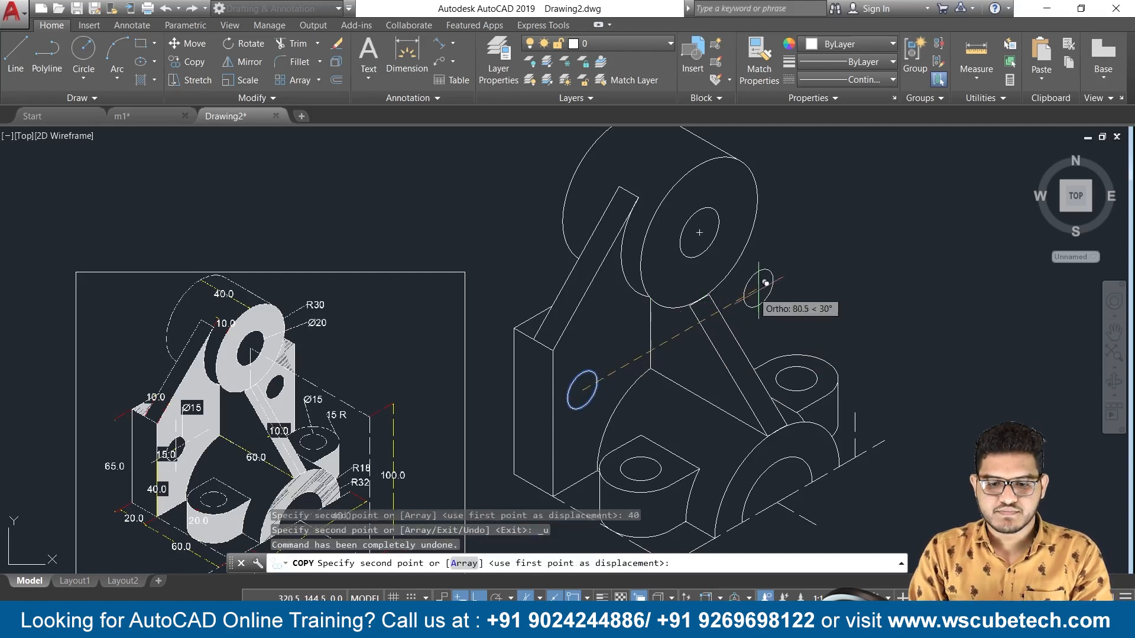
{"action": "type", "text": "40"}
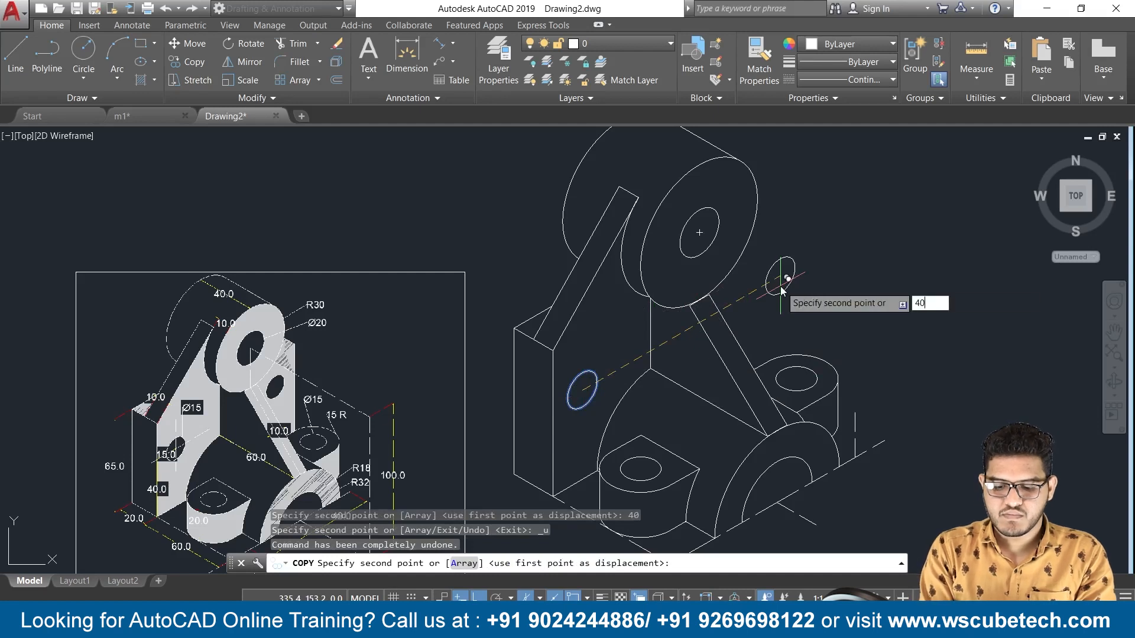
{"action": "key", "text": "Return"}
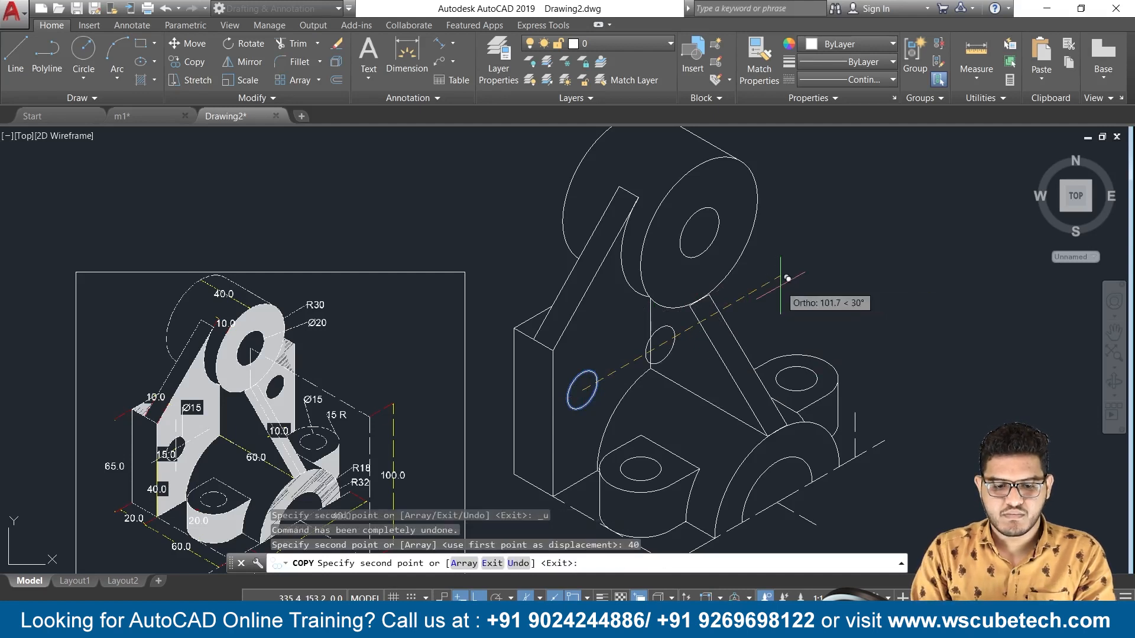
{"action": "key", "text": "ctrl+z"}
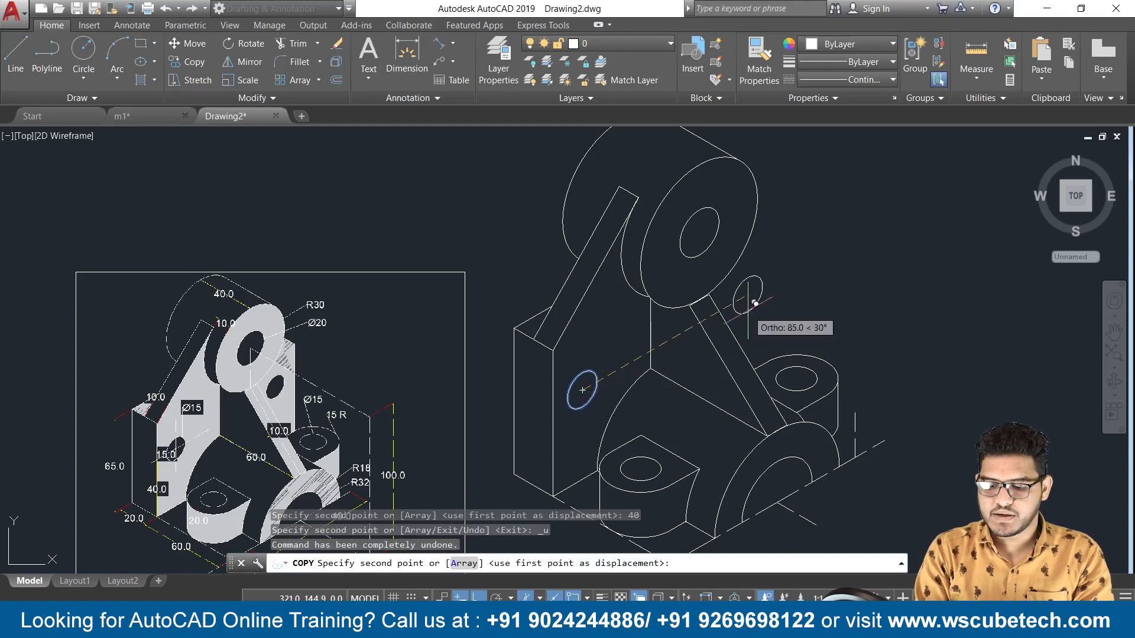
Step: Place the hole copy 80 units from the base point at 30° and finish copying
{"action": "type", "text": "80"}
{"action": "key", "text": "Return"}
{"action": "key", "text": "Return"}
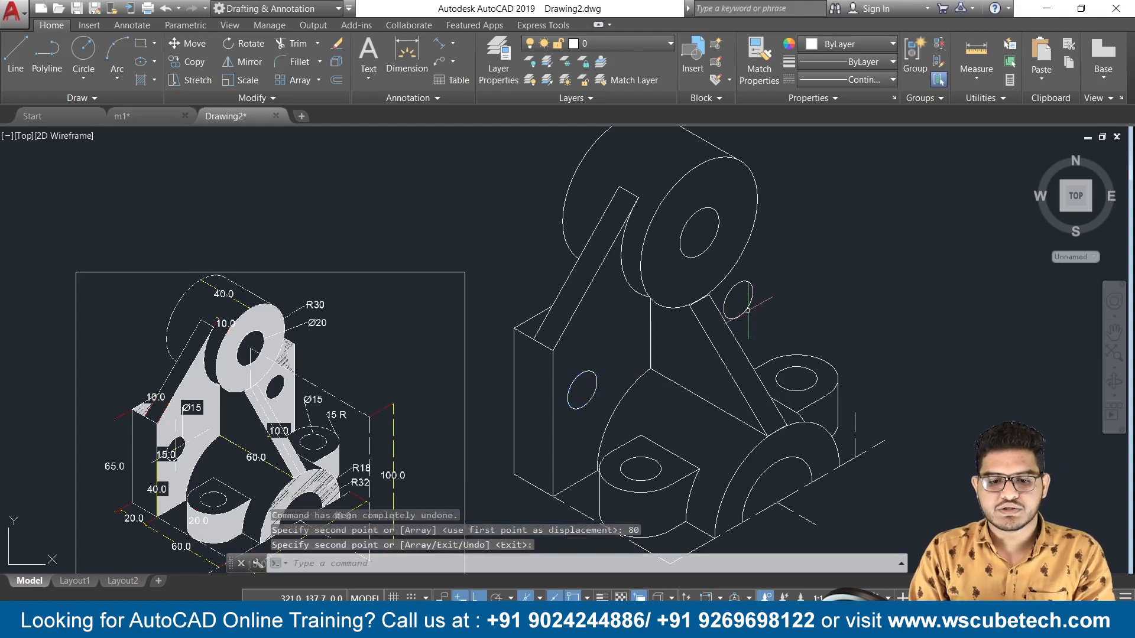
Step: Draw a line from the copied hole's centre 15 units at 30°, followed by a segment 40 units straight down
{"action": "scroll", "coordinate": [795, 290], "scroll_direction": "down", "scroll_amount": 2}
{"action": "scroll", "coordinate": [795, 291], "scroll_direction": "up", "scroll_amount": 2}
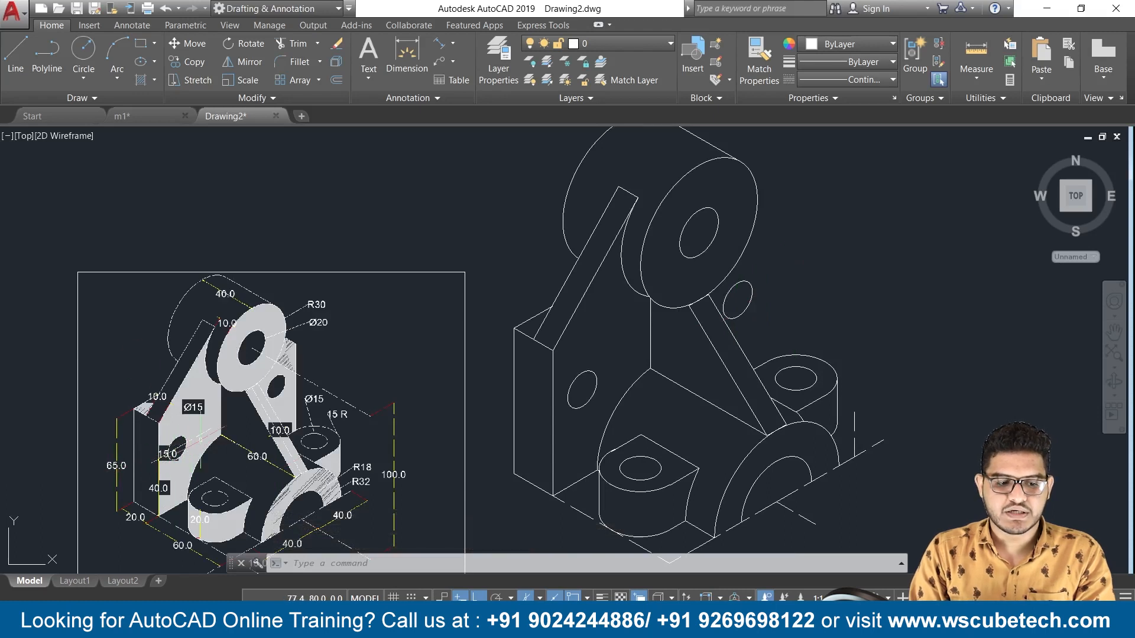
{"action": "type", "text": "l"}
{"action": "key", "text": "Return"}
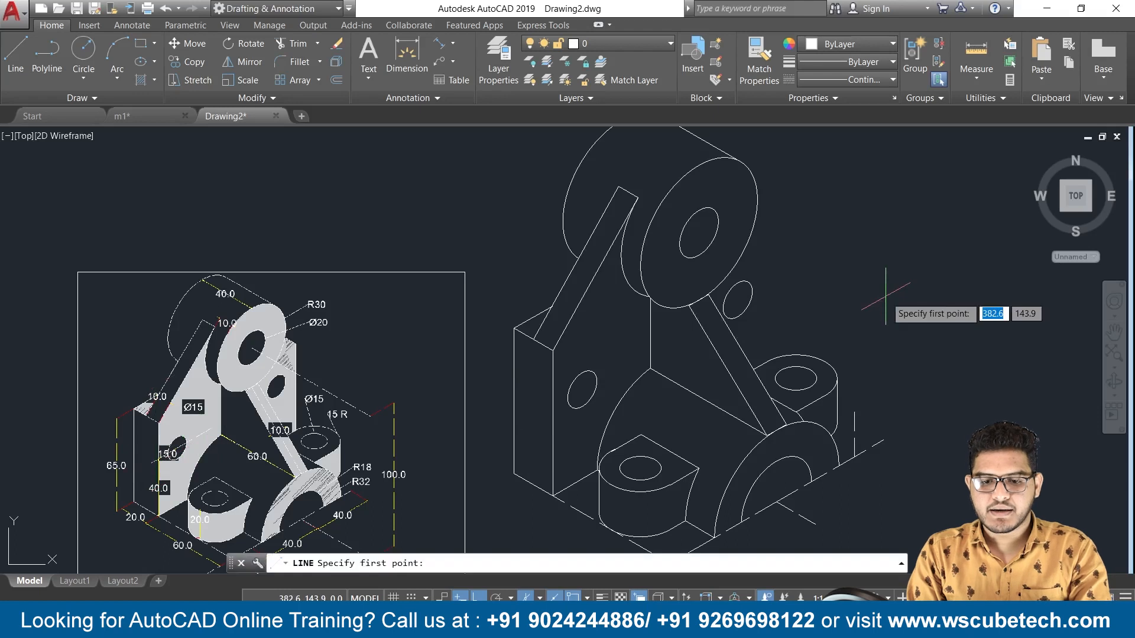
{"action": "left_click", "coordinate": [738, 301]}
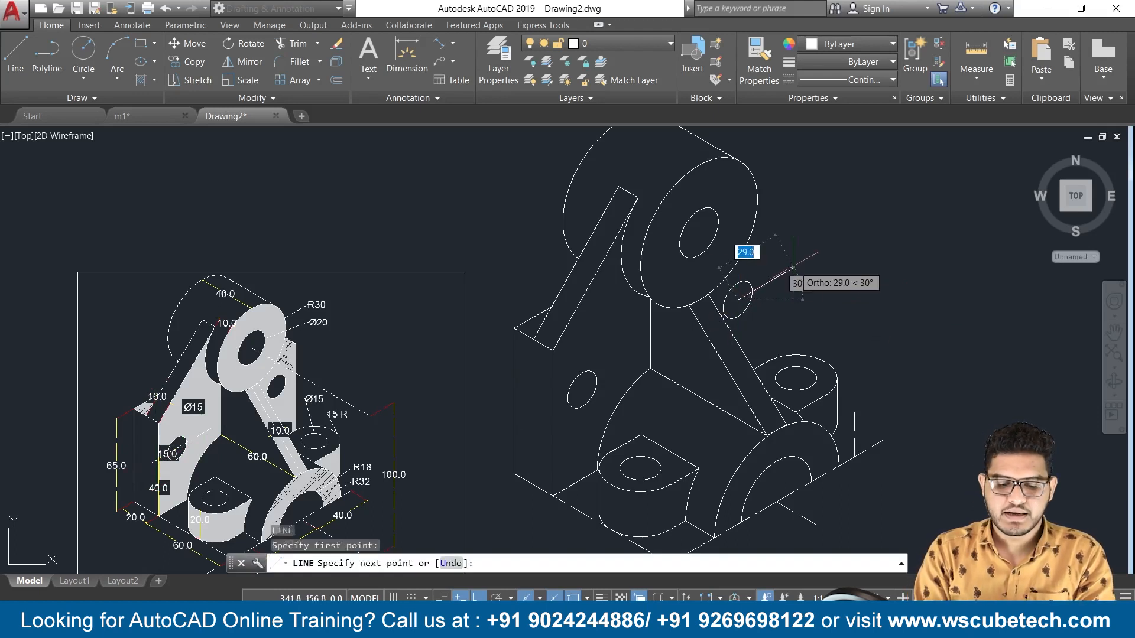
{"action": "type", "text": "15"}
{"action": "key", "text": "Return"}
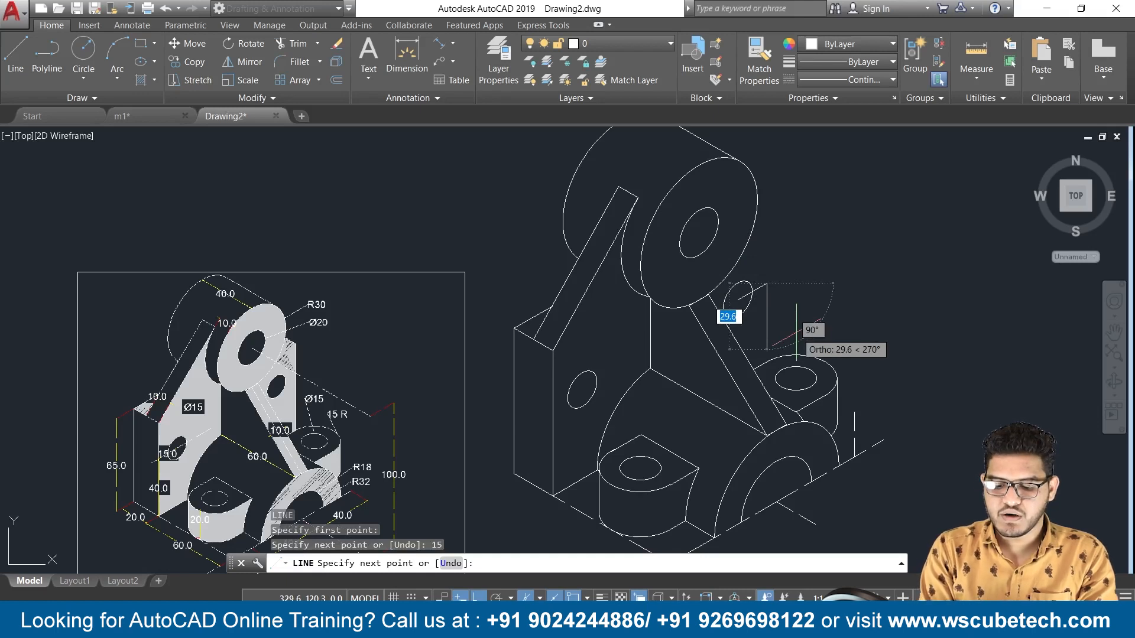
{"action": "type", "text": "40"}
{"action": "key", "text": "Return"}
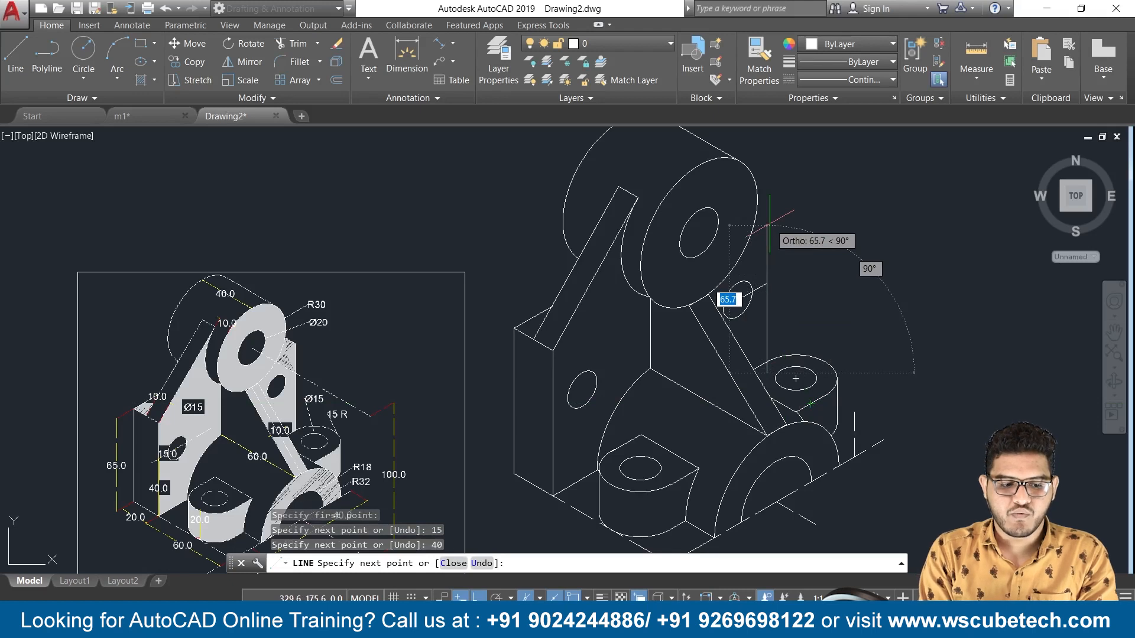
Step: Draw a vertical segment 65 units straight up to form the rear plate's outer edge, and end the line
{"action": "type", "text": "6"}
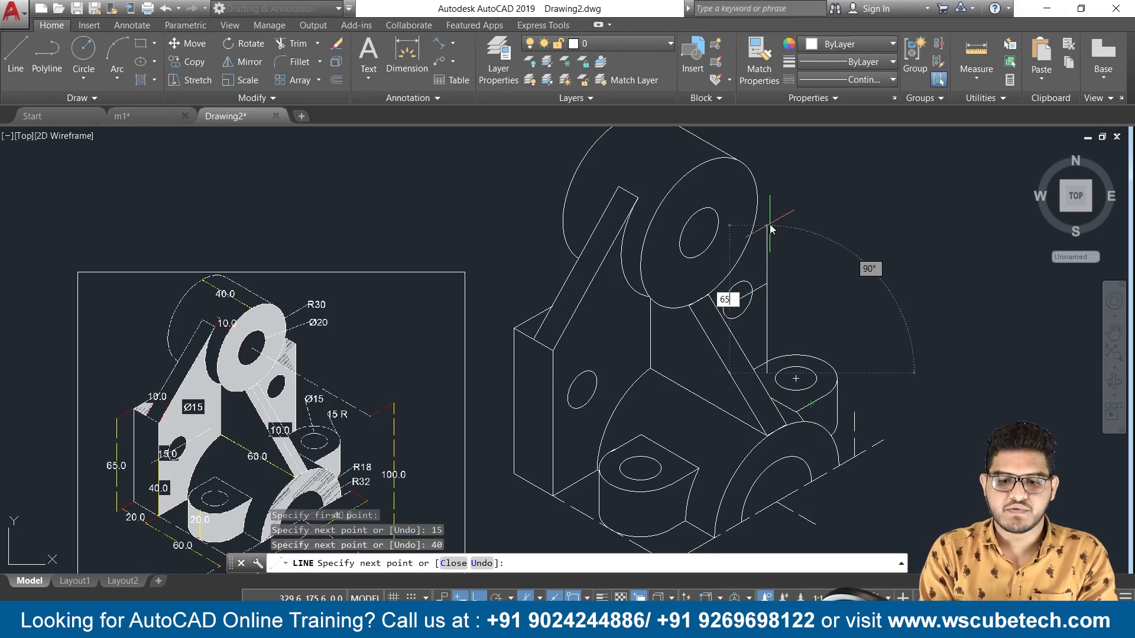
{"action": "type", "text": "5"}
{"action": "key", "text": "Return"}
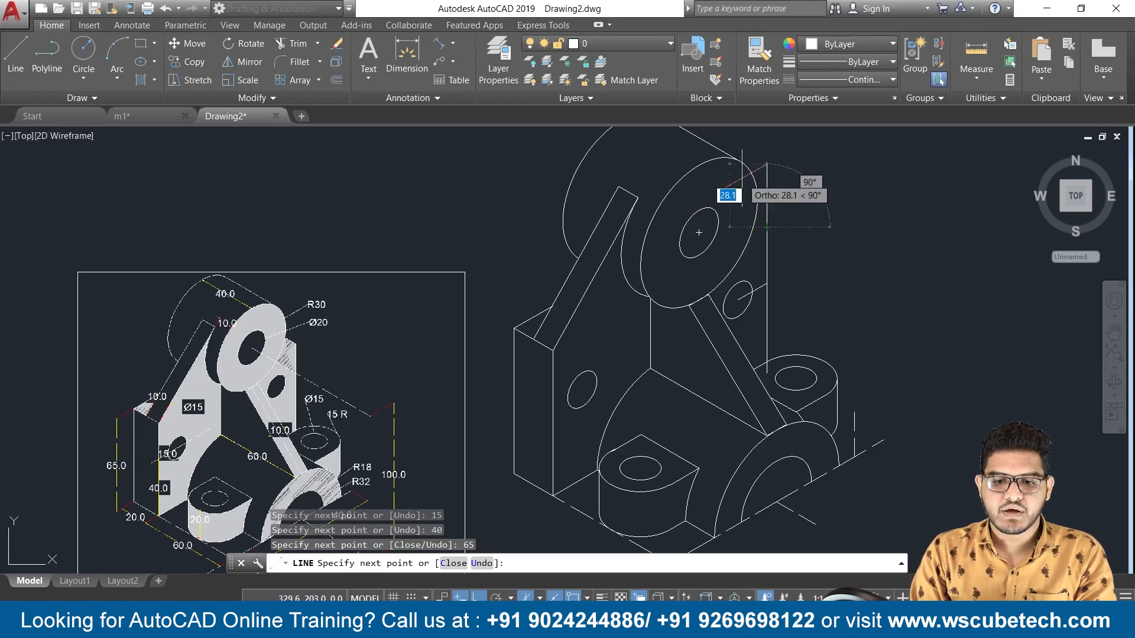
{"action": "key", "text": "Escape"}
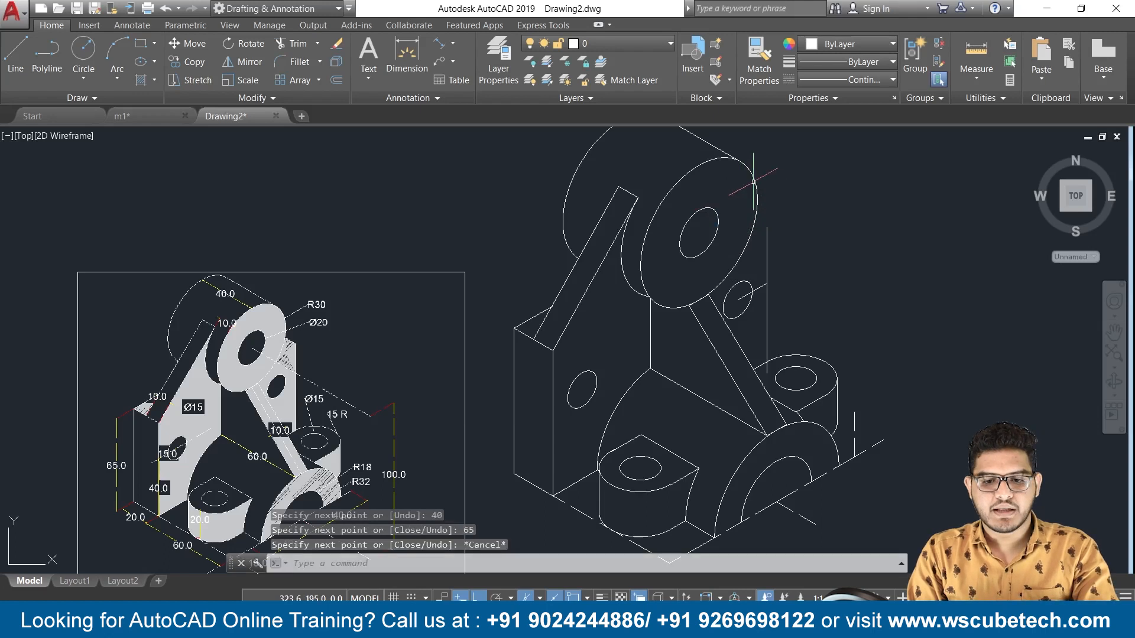
Step: With a dashed linetype, draw a short construction line from the upright plate's upper front corner along the receding isometric axis
{"action": "scroll", "coordinate": [560, 355], "scroll_direction": "up", "scroll_amount": 1}
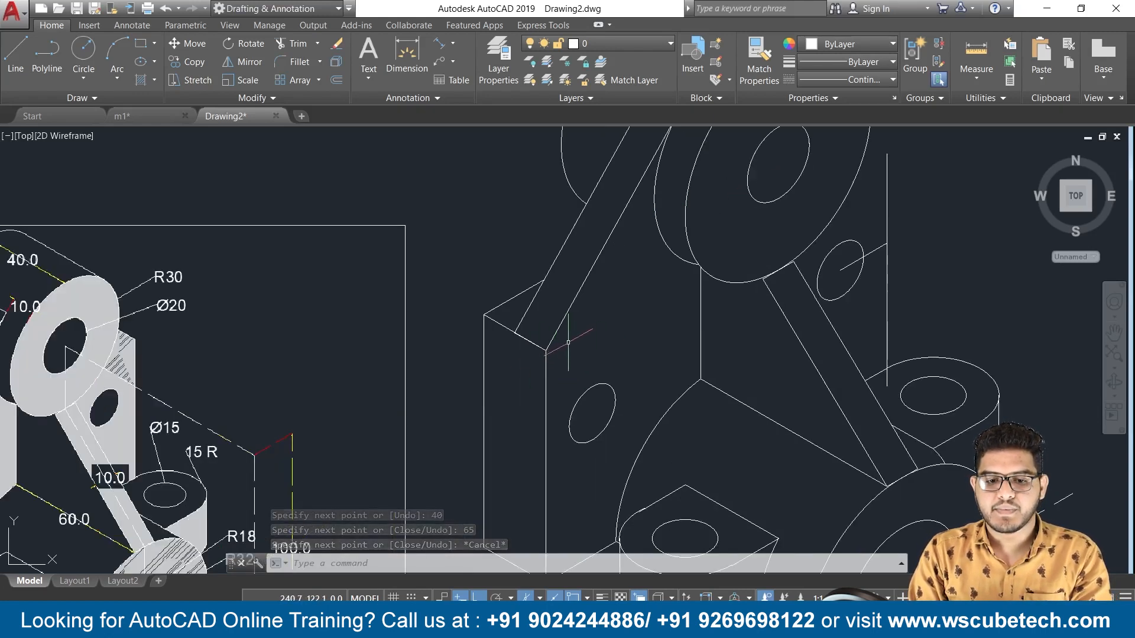
{"action": "left_click", "coordinate": [803, 84]}
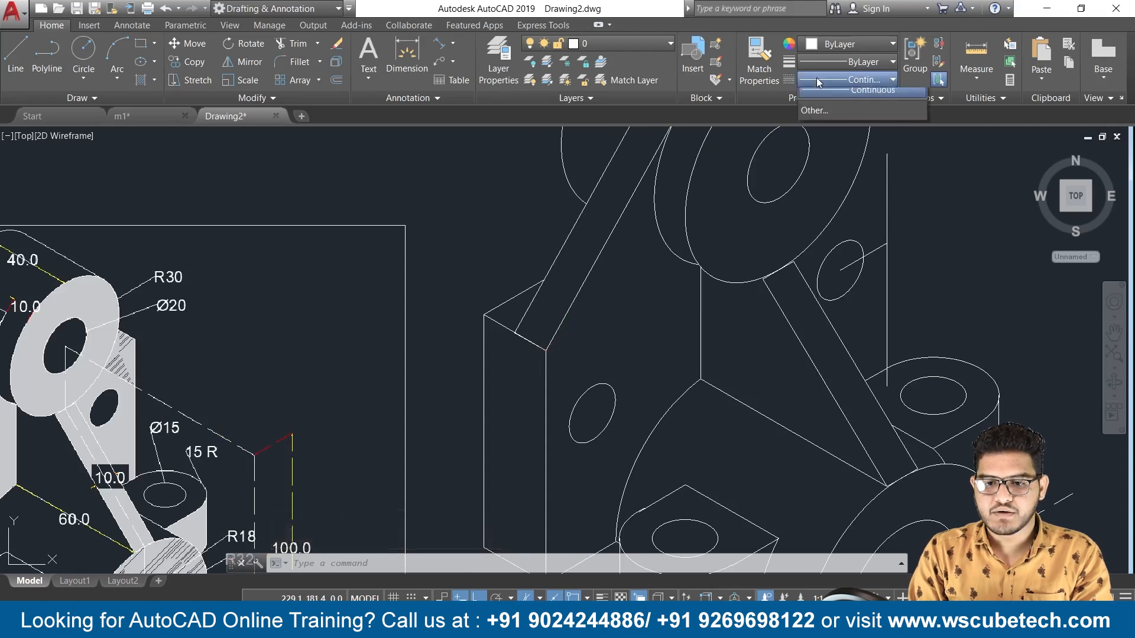
{"action": "left_click", "coordinate": [843, 132]}
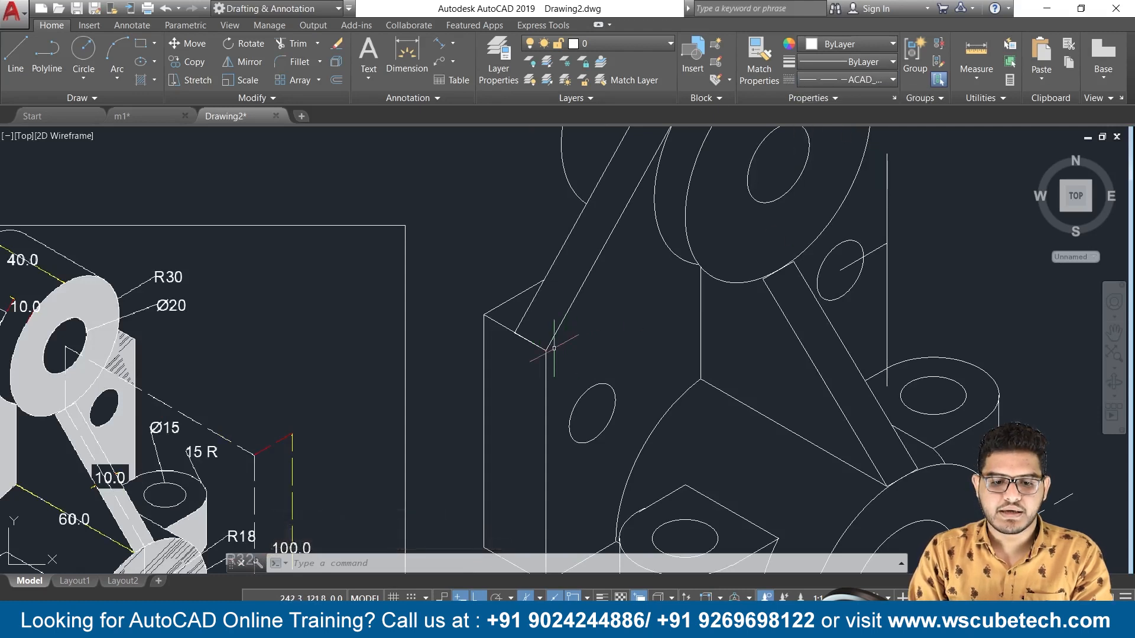
{"action": "type", "text": "l"}
{"action": "key", "text": "Return"}
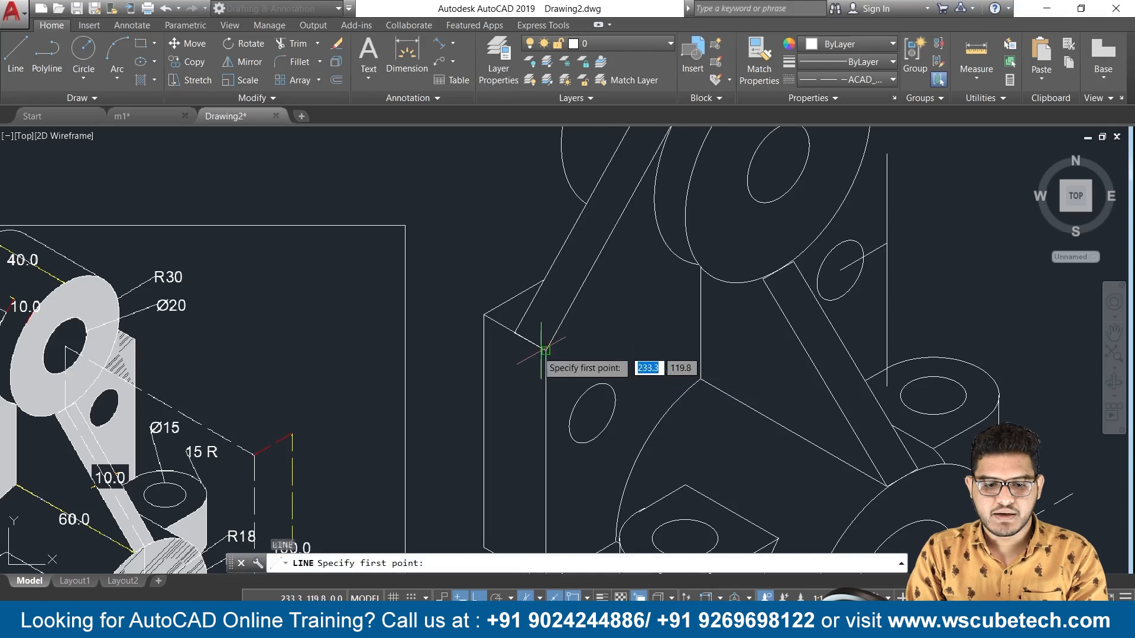
{"action": "left_click", "coordinate": [546, 349]}
{"action": "left_click", "coordinate": [645, 311]}
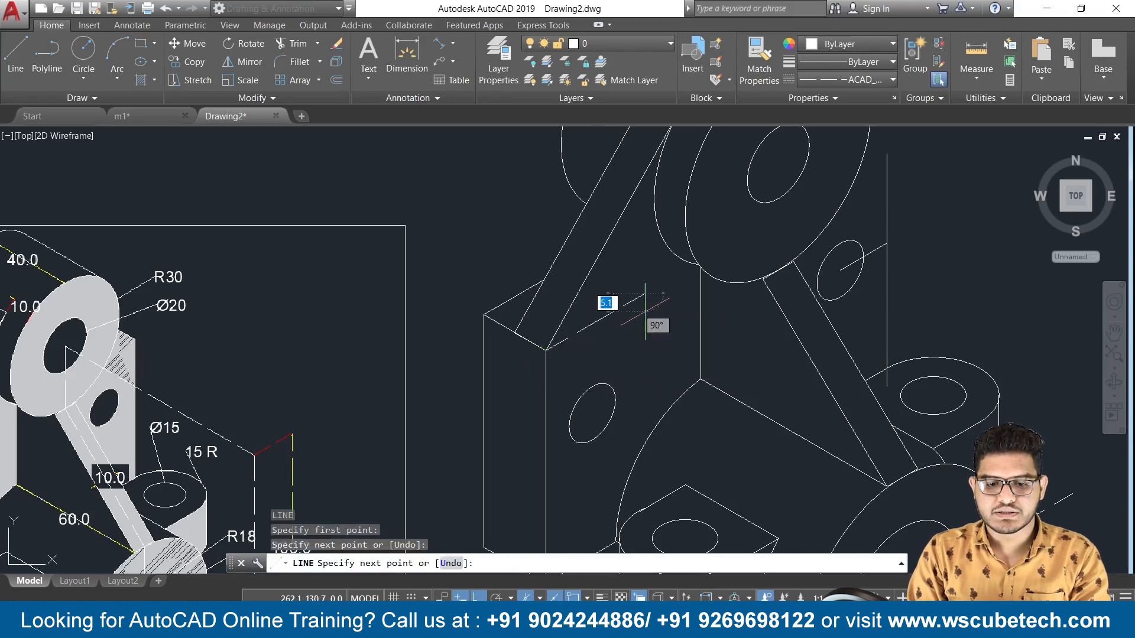
{"action": "key", "text": "Return"}
Step: Add an angular dimension between the upright plate's slanted front edge and the dashed construction line
{"action": "left_click", "coordinate": [453, 43]}
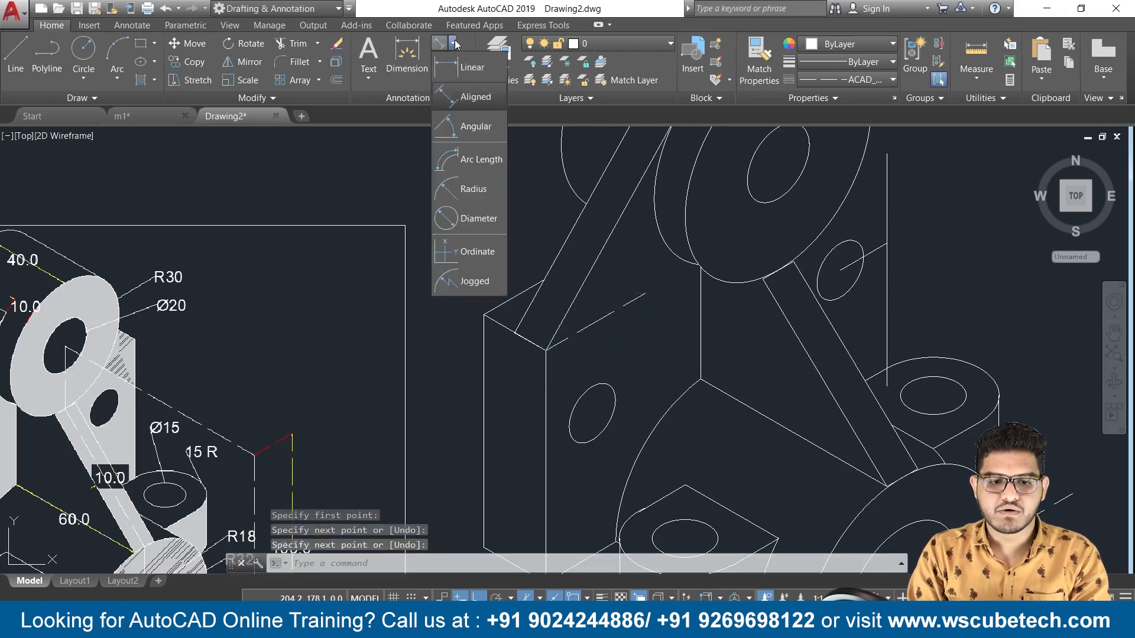
{"action": "left_click", "coordinate": [469, 126]}
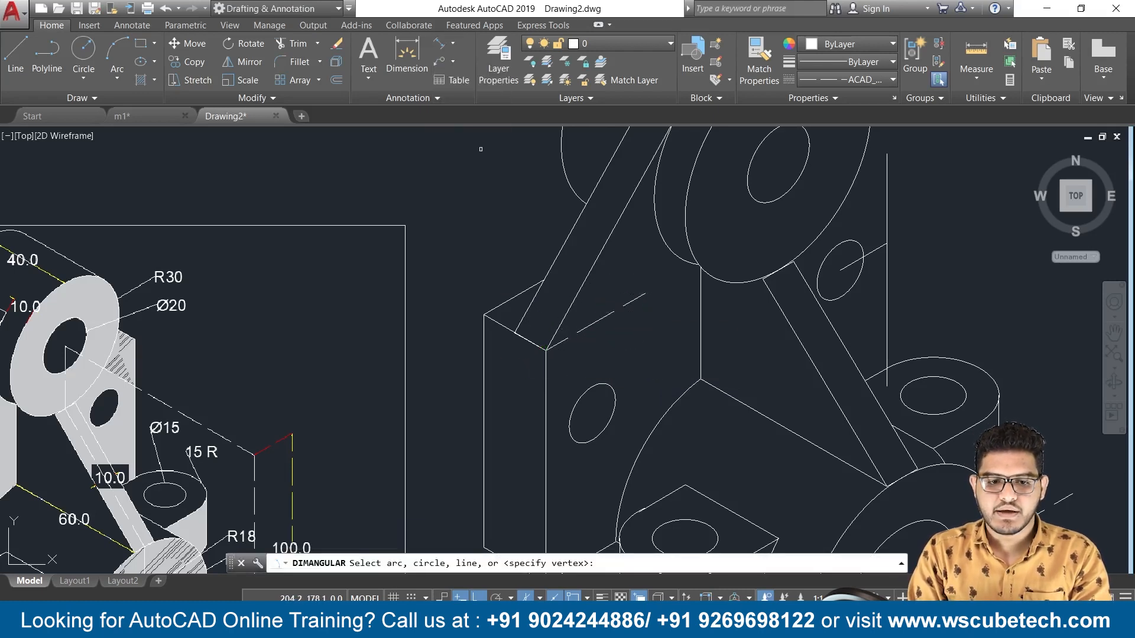
{"action": "left_click", "coordinate": [586, 278]}
{"action": "left_click", "coordinate": [602, 318]}
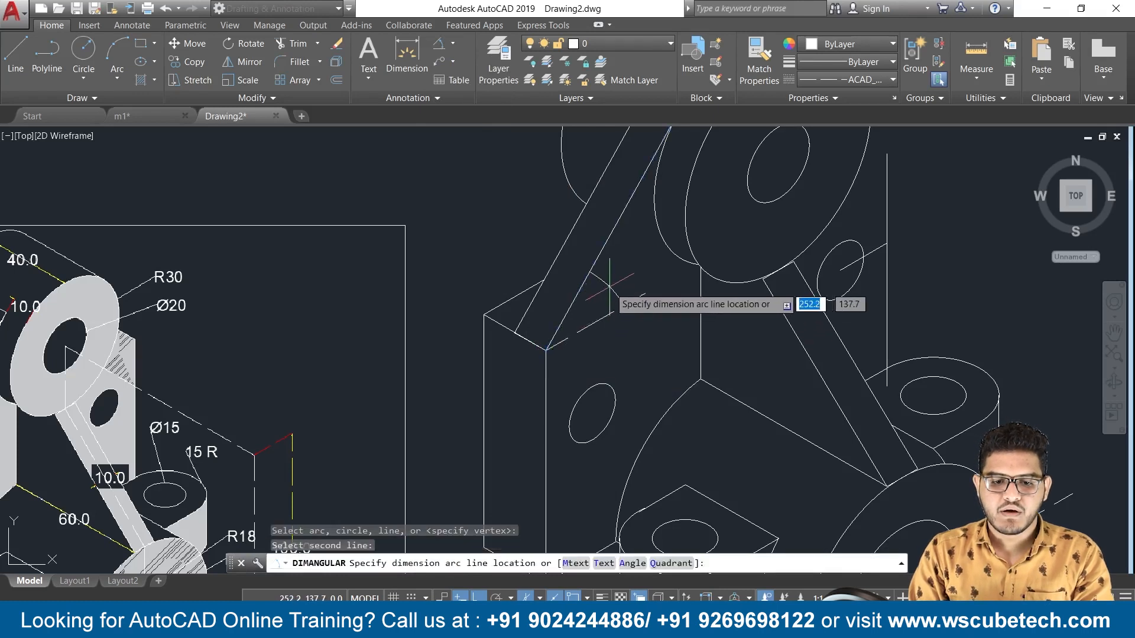
{"action": "left_click", "coordinate": [606, 287]}
{"action": "scroll", "coordinate": [608, 276], "scroll_direction": "up", "scroll_amount": 5}
{"action": "scroll", "coordinate": [608, 276], "scroll_direction": "up", "scroll_amount": 2}
{"action": "scroll", "coordinate": [608, 276], "scroll_direction": "down", "scroll_amount": 10}
{"action": "scroll", "coordinate": [603, 284], "scroll_direction": "up", "scroll_amount": 2}
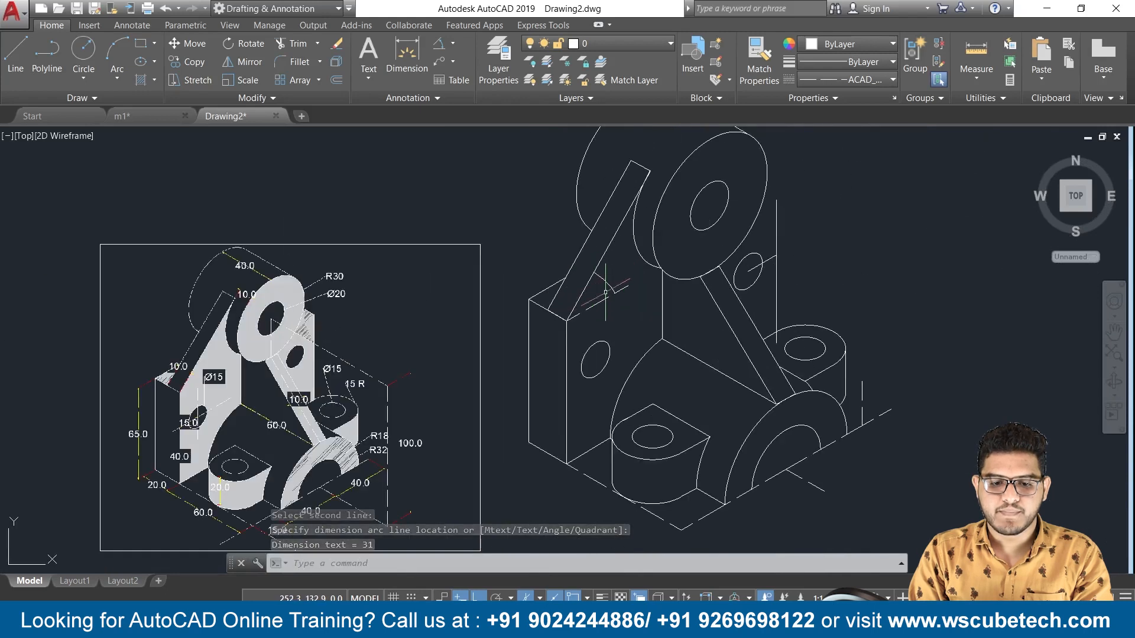
Step: Delete the angular dimension and the dashed construction line
{"action": "left_click", "coordinate": [607, 290]}
{"action": "key", "text": "Delete"}
{"action": "left_click", "coordinate": [610, 294]}
{"action": "key", "text": "Delete"}
Step: Set the linetype to ByLayer and draw a line 20 units at 150° from the top of the rear plate's vertical edge
{"action": "middle_click_drag", "start_coordinate": [609, 288], "coordinate": [479, 325]}
{"action": "left_click", "coordinate": [853, 79]}
{"action": "left_click", "coordinate": [861, 97]}
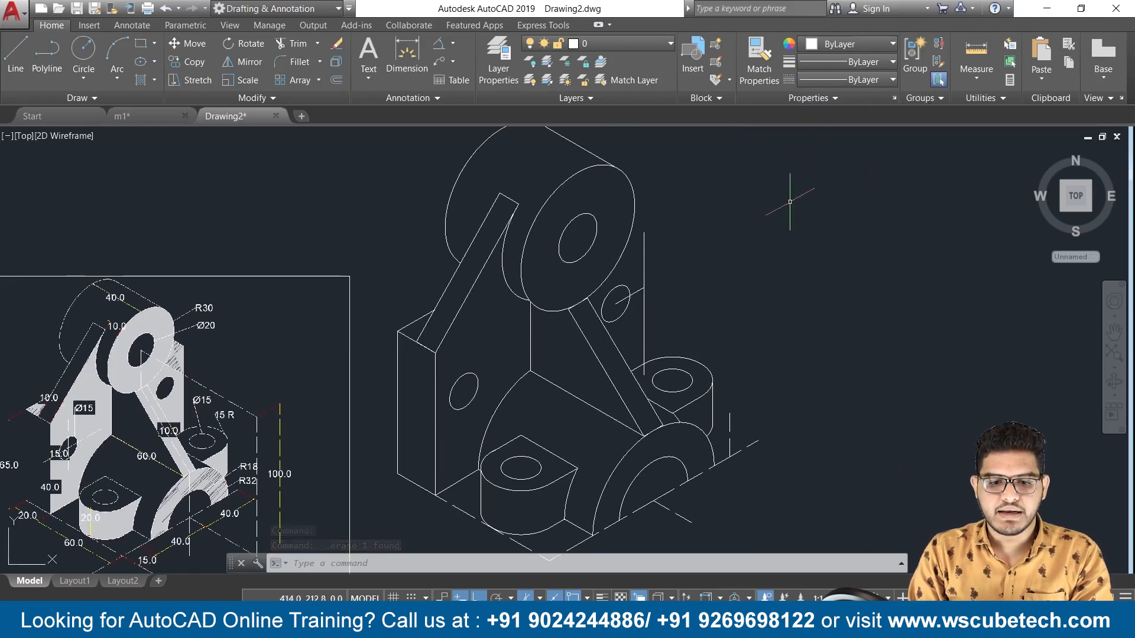
{"action": "type", "text": "l"}
{"action": "key", "text": "Return"}
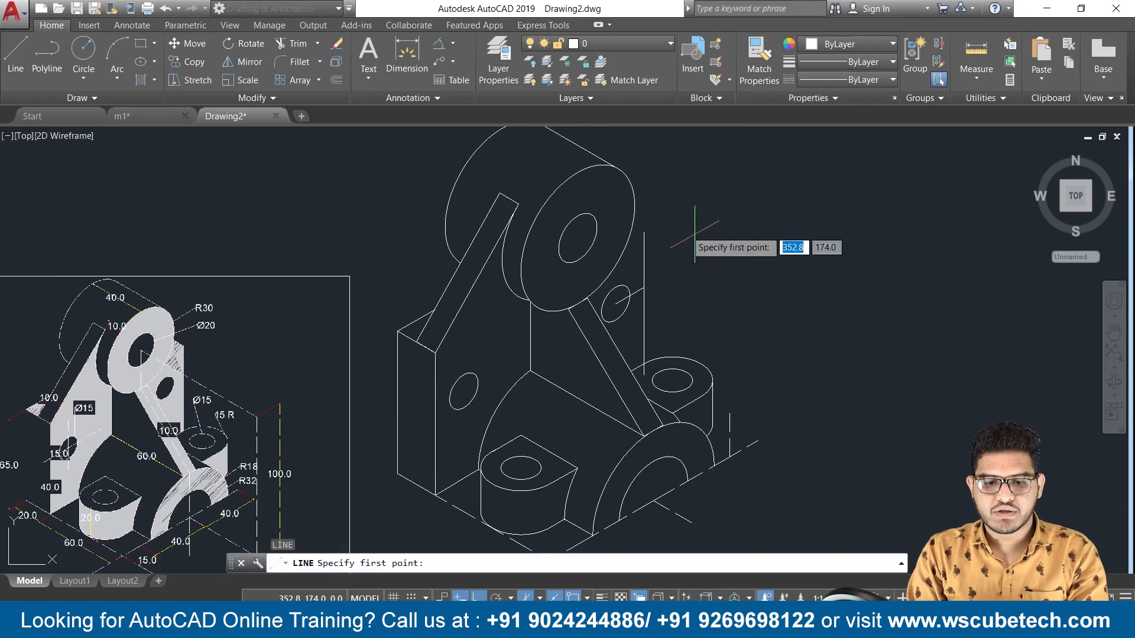
{"action": "left_click", "coordinate": [641, 229]}
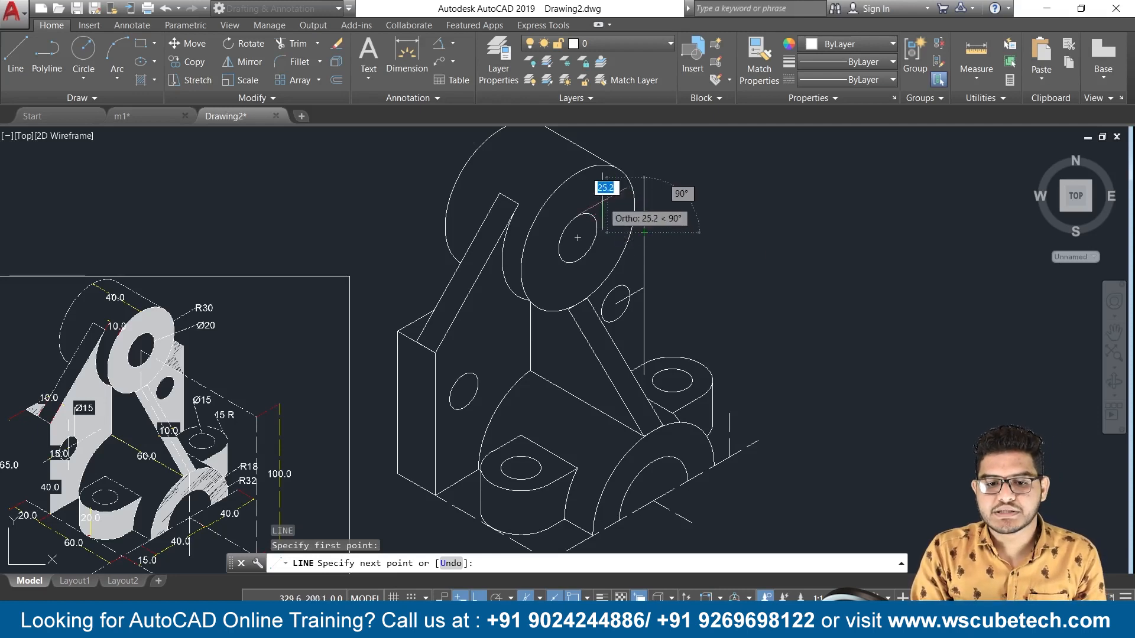
{"action": "key", "text": "F5"}
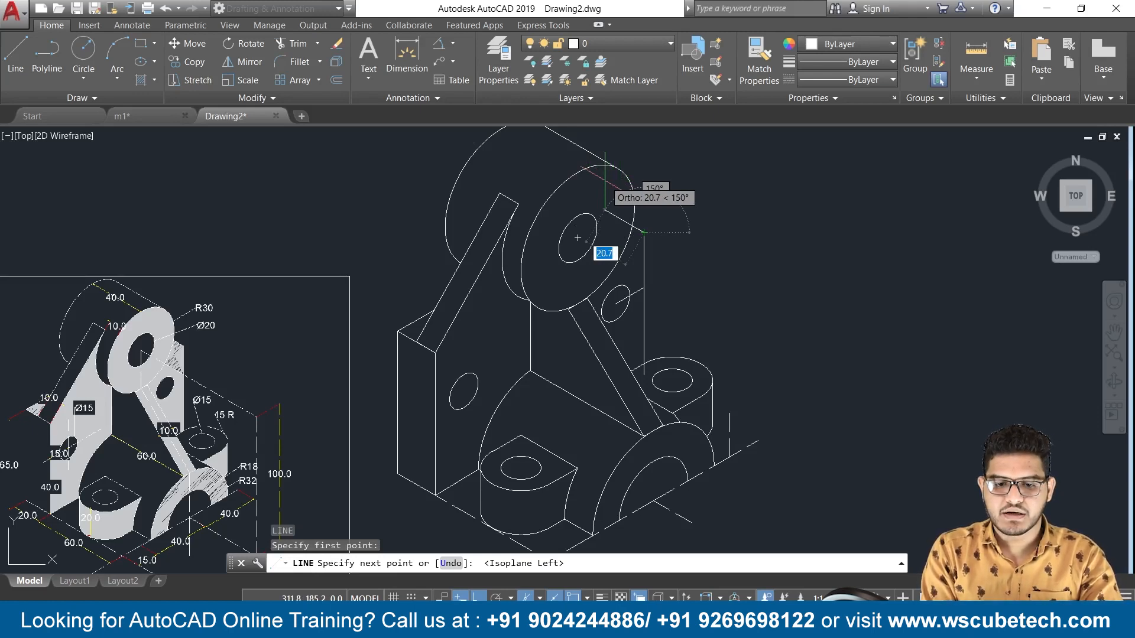
{"action": "type", "text": "2"}
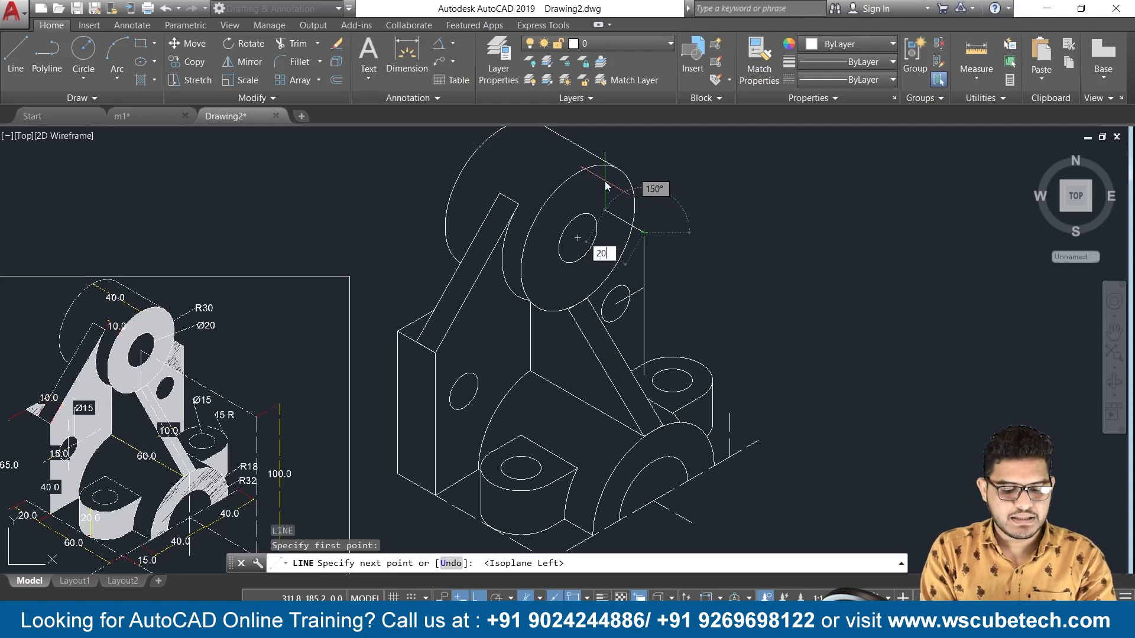
{"action": "type", "text": "0"}
{"action": "key", "text": "Tab"}
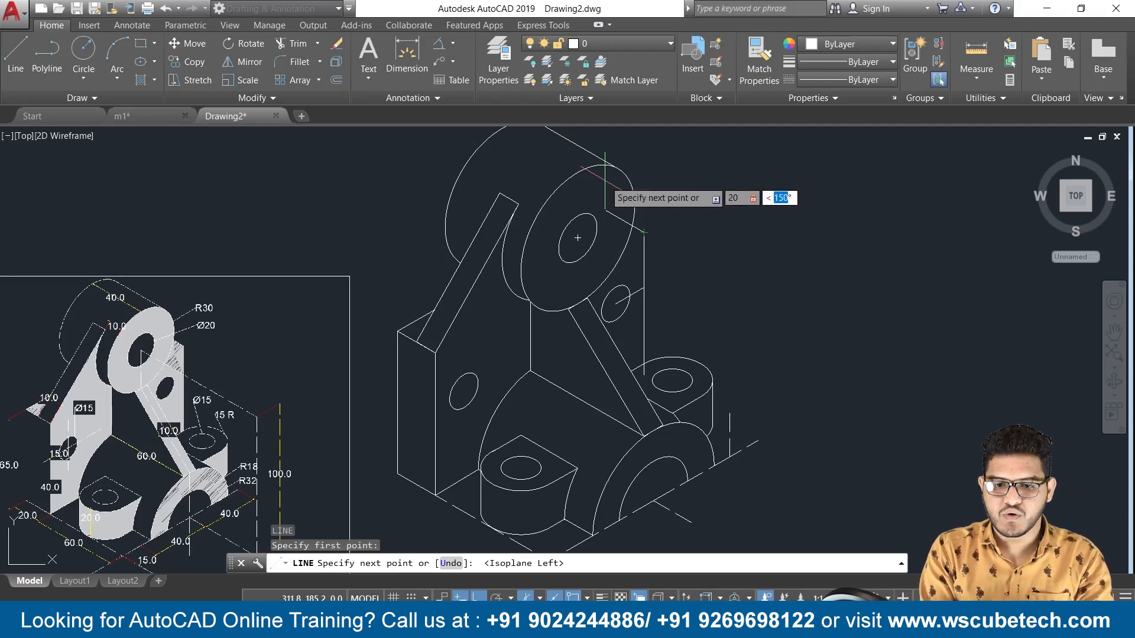
{"action": "type", "text": "3"}
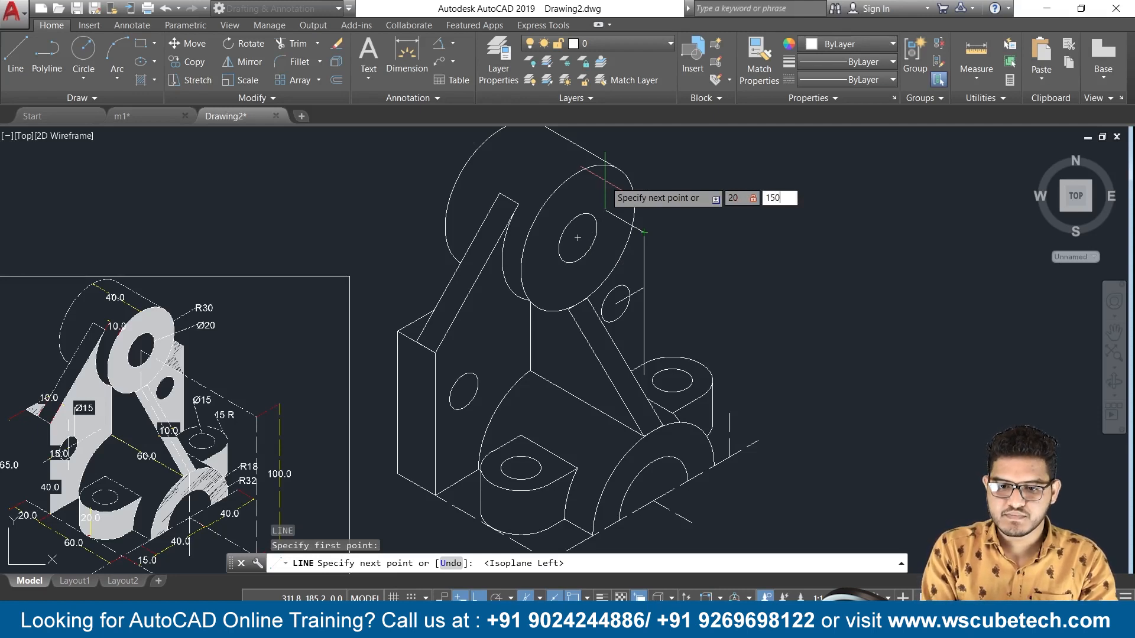
{"action": "key", "text": "Return"}
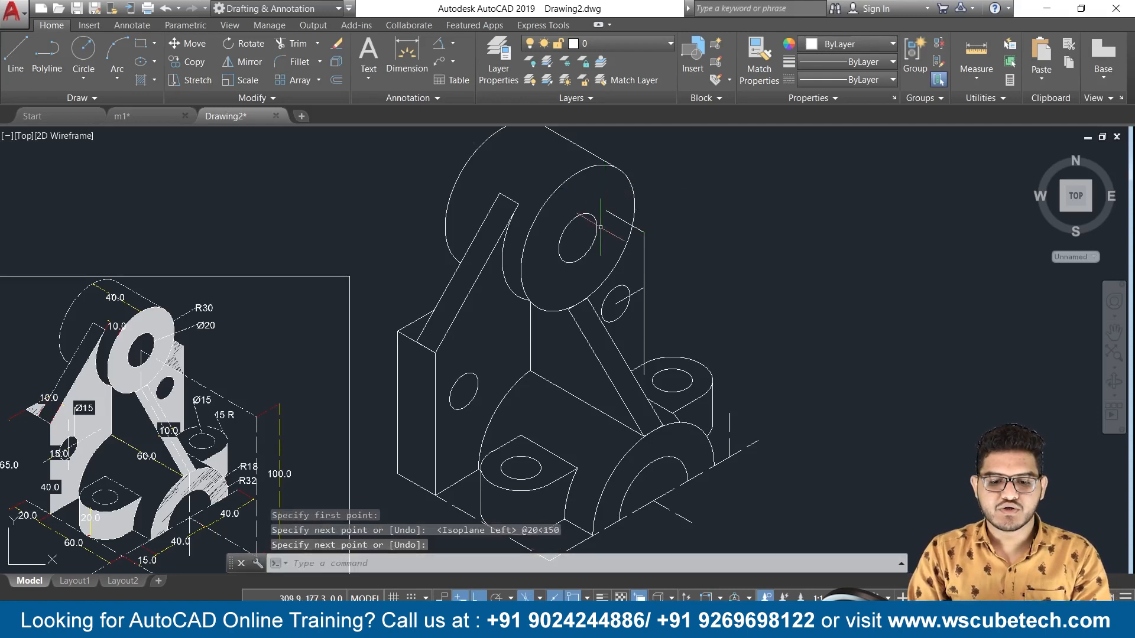
{"action": "key", "text": "Return"}
Step: Delete the short helper line at the rear hole's centre and trim the sloping top edge inside the front disc
{"action": "left_click", "coordinate": [631, 294]}
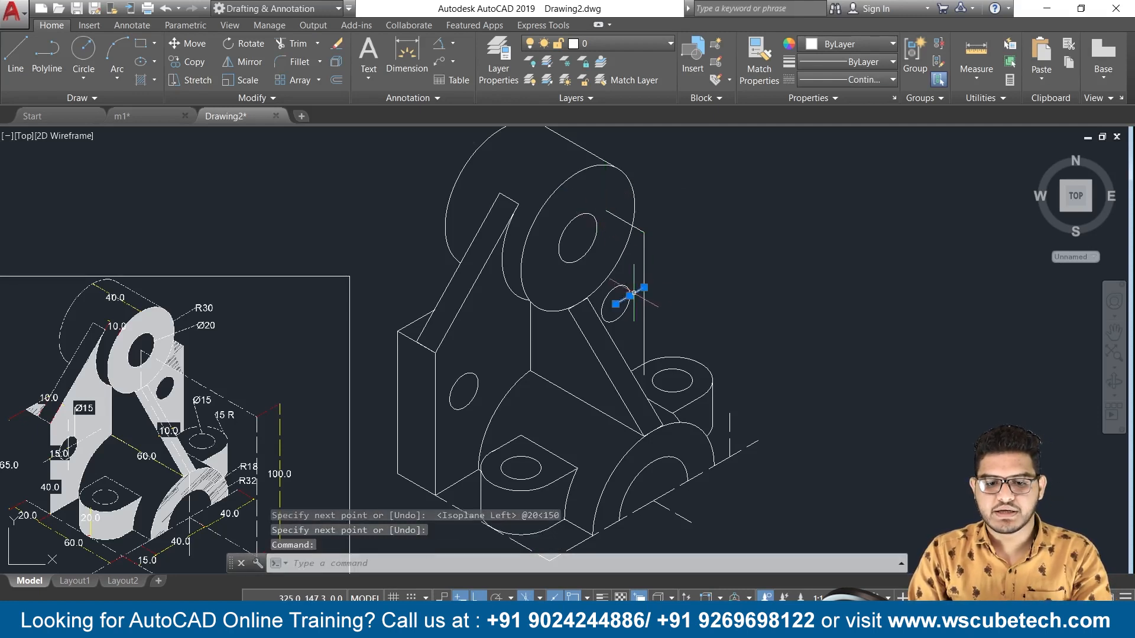
{"action": "key", "text": "Delete"}
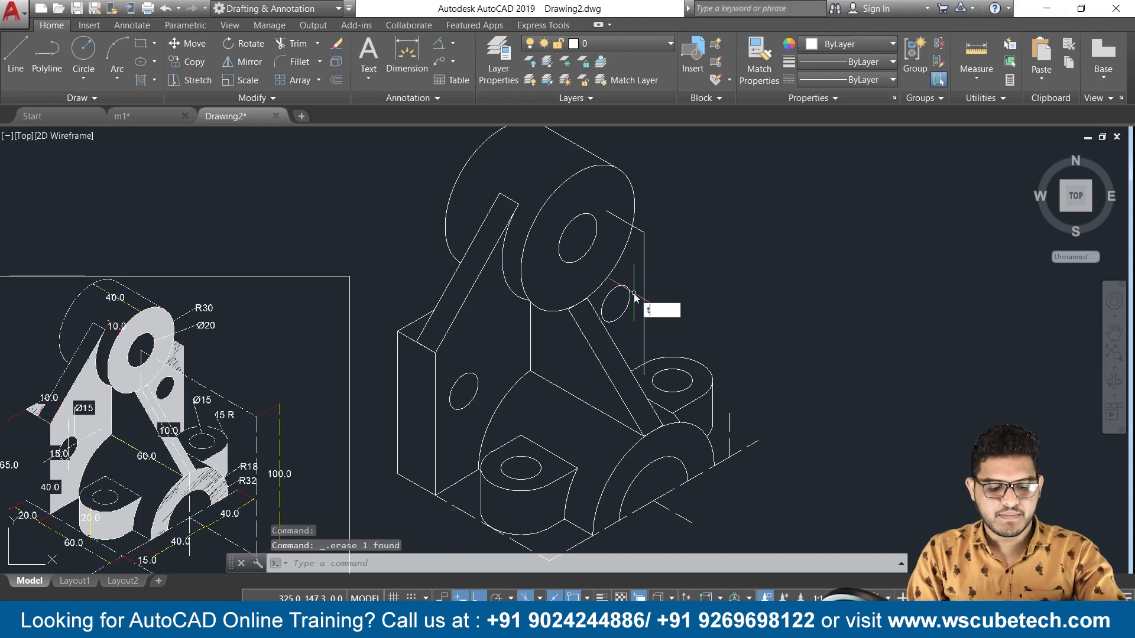
{"action": "type", "text": "tr"}
{"action": "key", "text": "Return"}
{"action": "key", "text": "Return"}
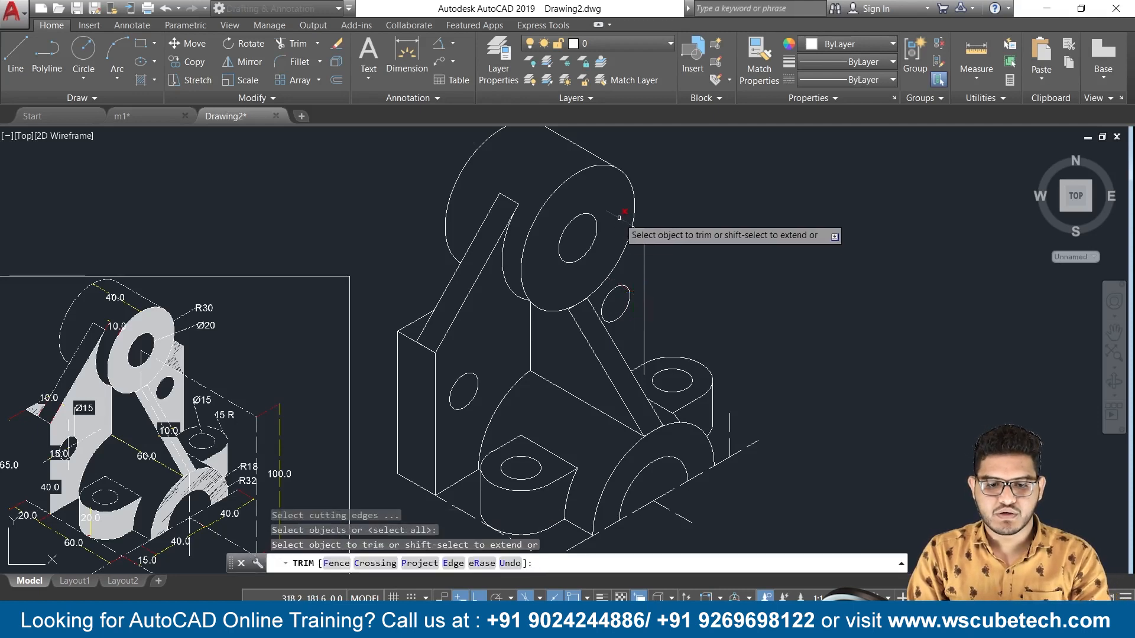
{"action": "left_click", "coordinate": [616, 219]}
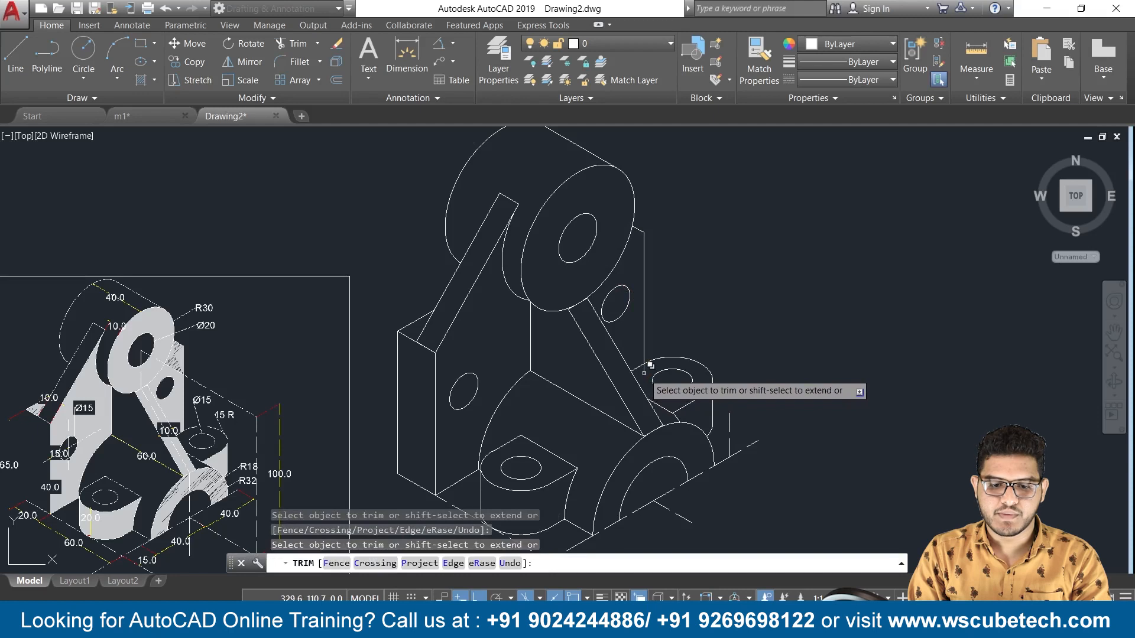
{"action": "scroll", "coordinate": [649, 367], "scroll_direction": "up", "scroll_amount": 4}
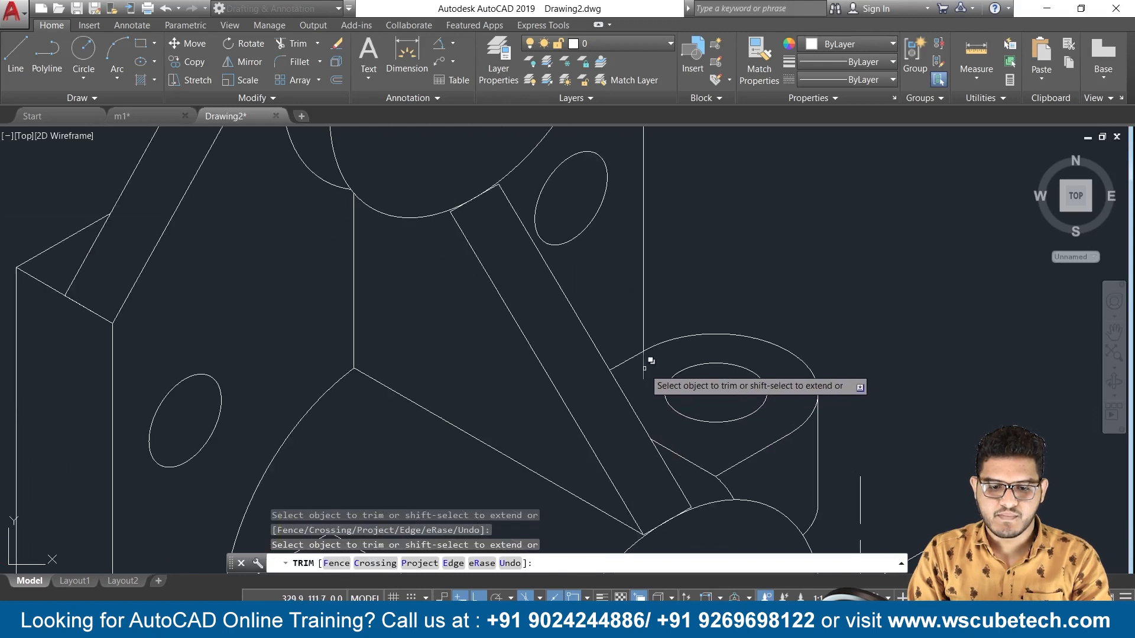
{"action": "left_click", "coordinate": [645, 368]}
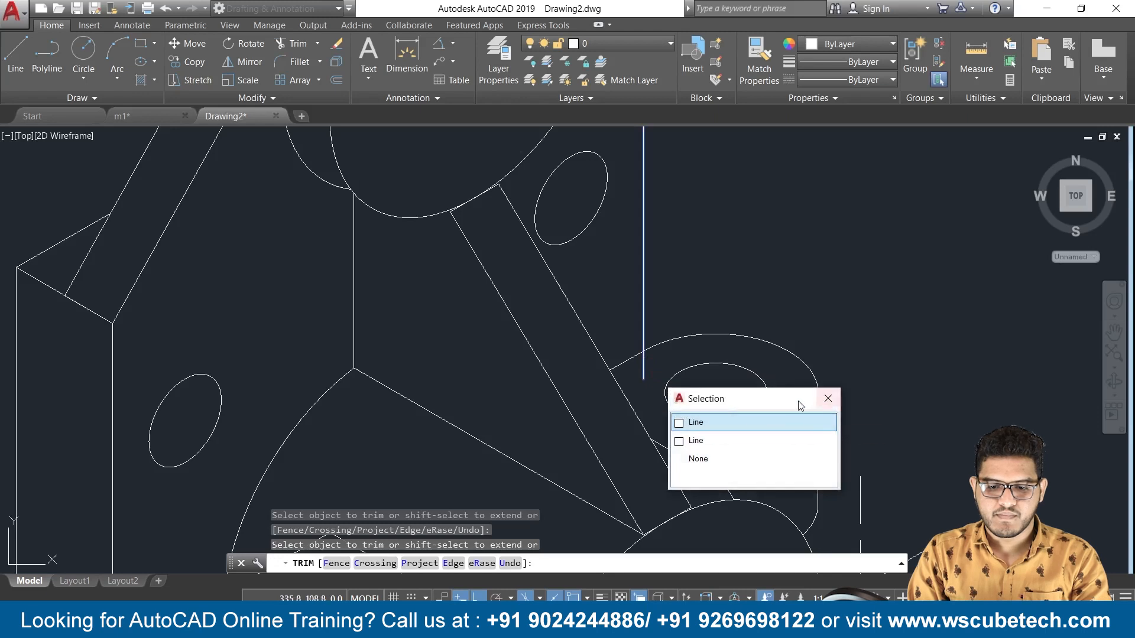
{"action": "left_click", "coordinate": [828, 401]}
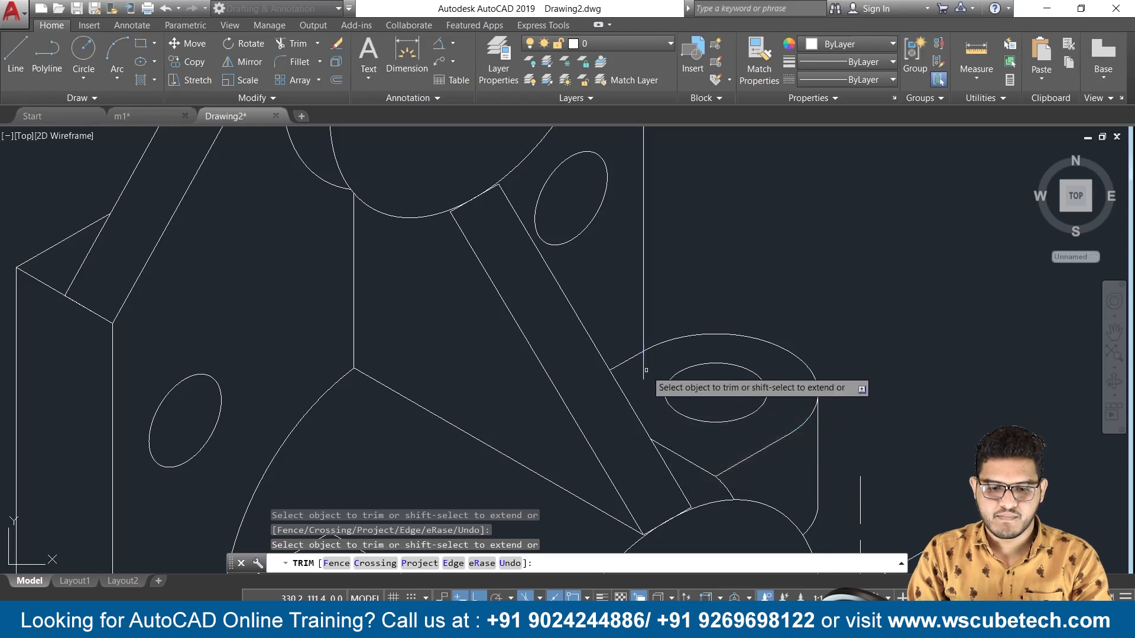
{"action": "key", "text": "Escape"}
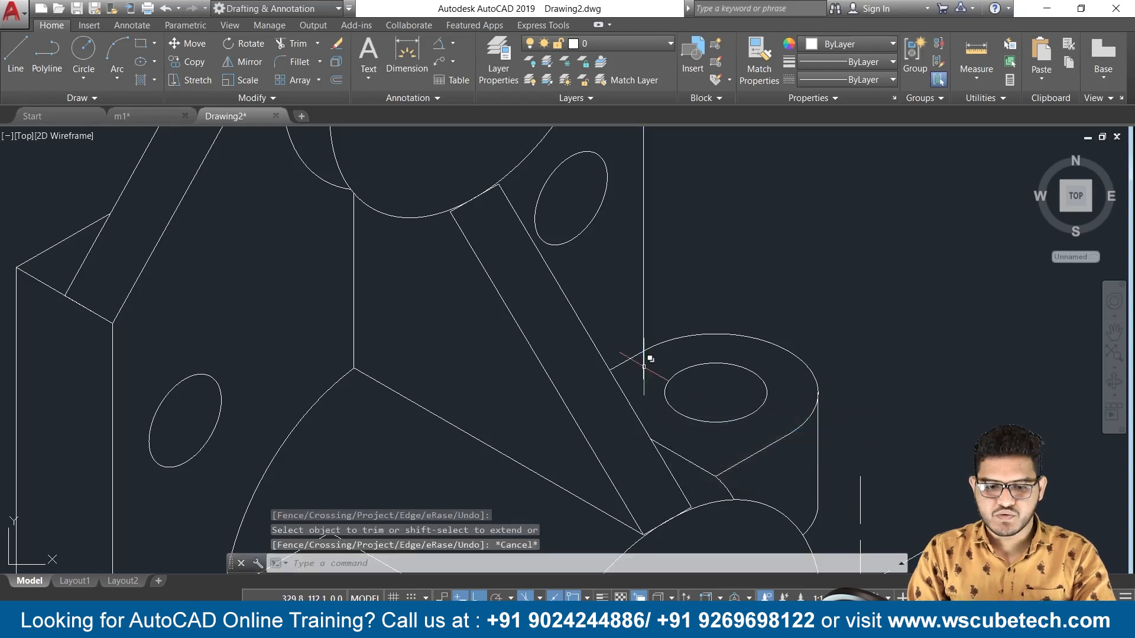
Step: Delete the duplicate line over the rear plate's vertical edge and trim the edge's lower end inside the rear lug
{"action": "left_click", "coordinate": [648, 286]}
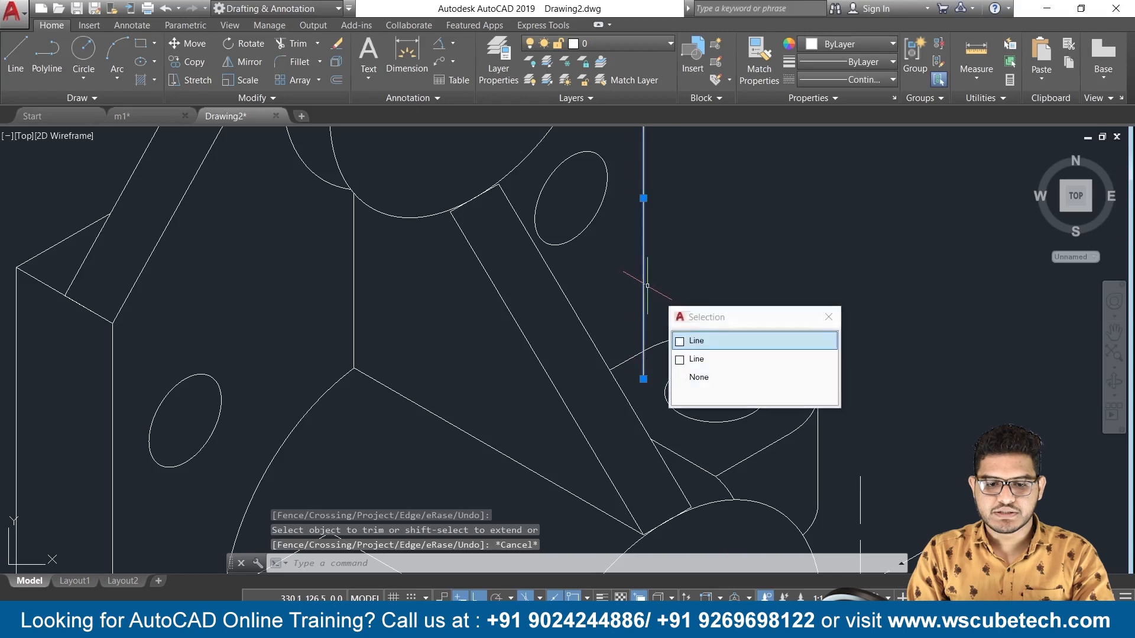
{"action": "left_click", "coordinate": [680, 358]}
{"action": "key", "text": "Delete"}
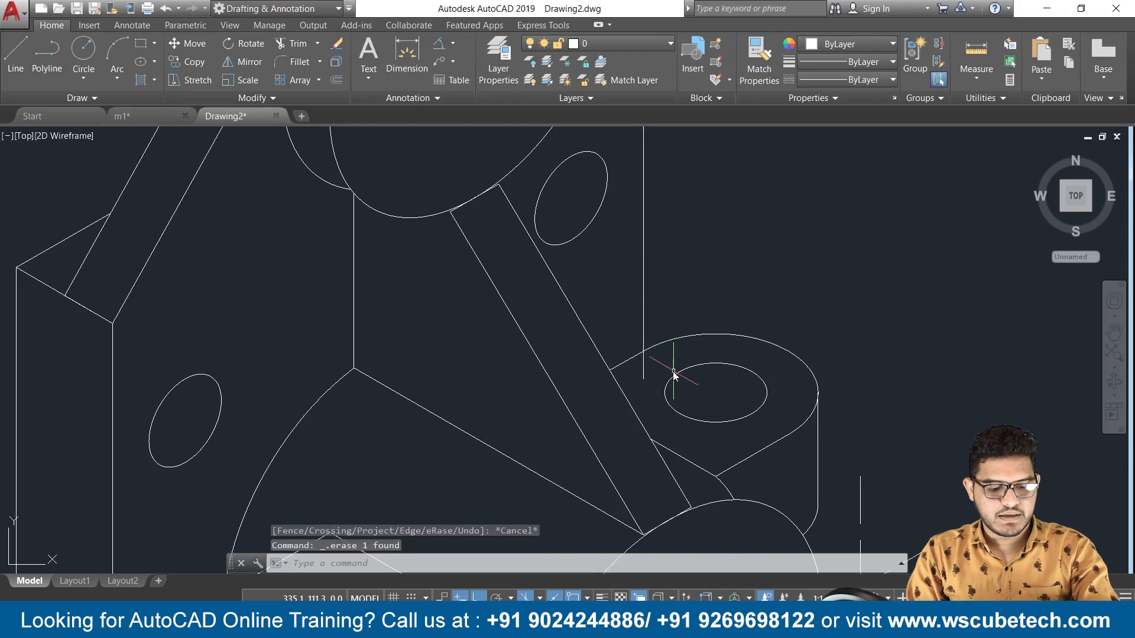
{"action": "type", "text": "tr"}
{"action": "key", "text": "Return"}
{"action": "key", "text": "Return"}
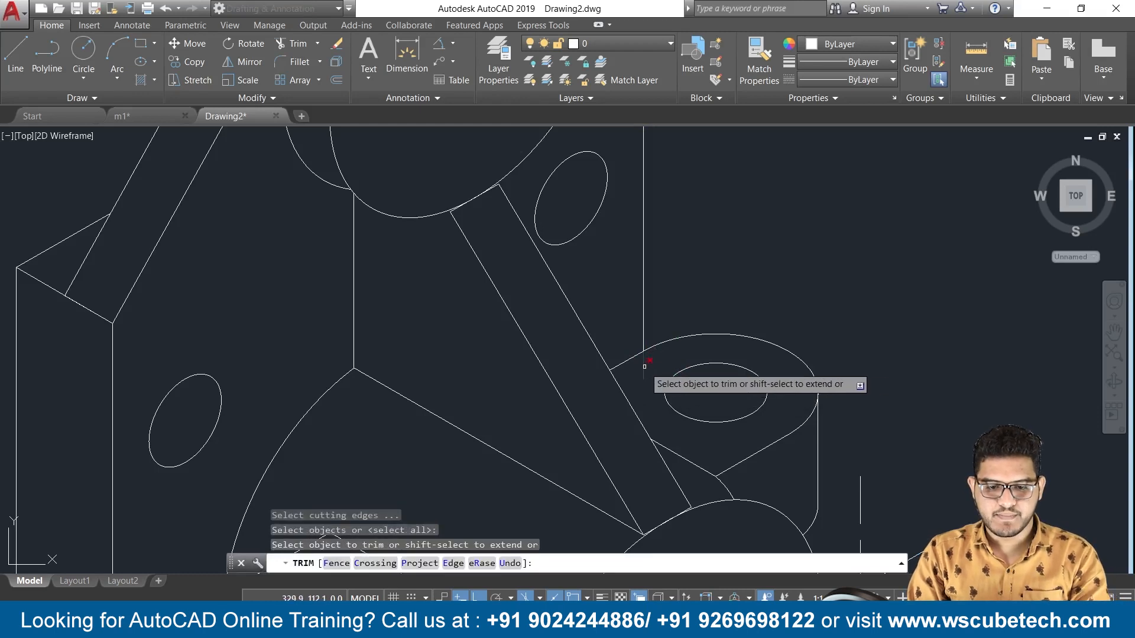
{"action": "left_click", "coordinate": [645, 366]}
{"action": "key", "text": "Return"}
Step: Draw a line from the inner semicircular opening's rear end back along the isometric axis past the outer arc
{"action": "scroll", "coordinate": [646, 367], "scroll_direction": "down", "scroll_amount": 6}
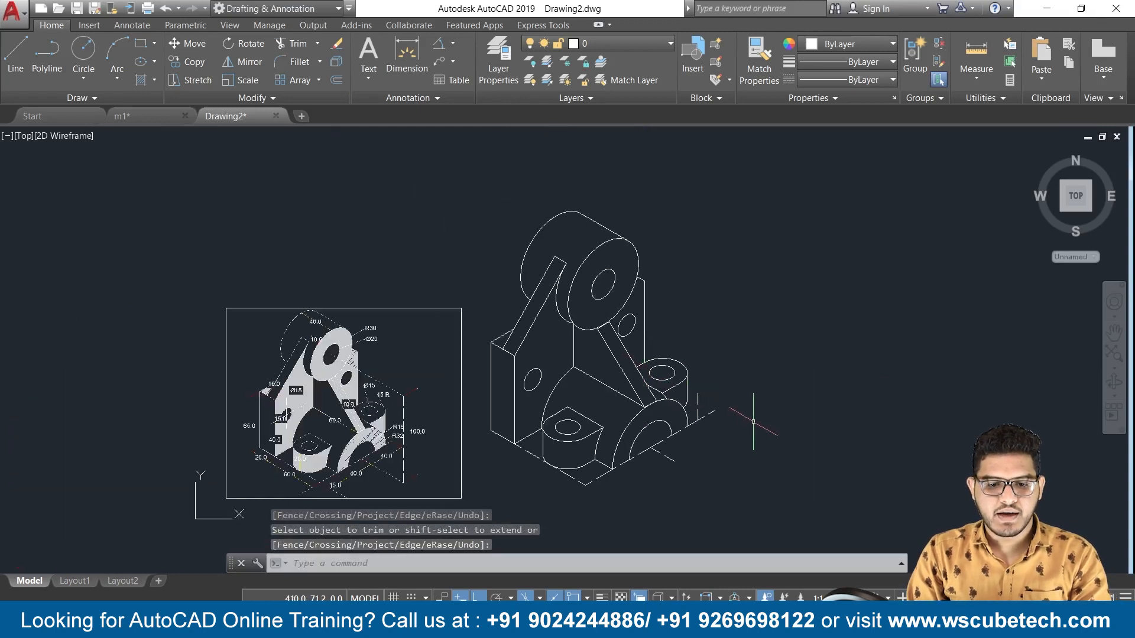
{"action": "scroll", "coordinate": [856, 385], "scroll_direction": "down", "scroll_amount": 2}
{"action": "scroll", "coordinate": [836, 418], "scroll_direction": "up", "scroll_amount": 6}
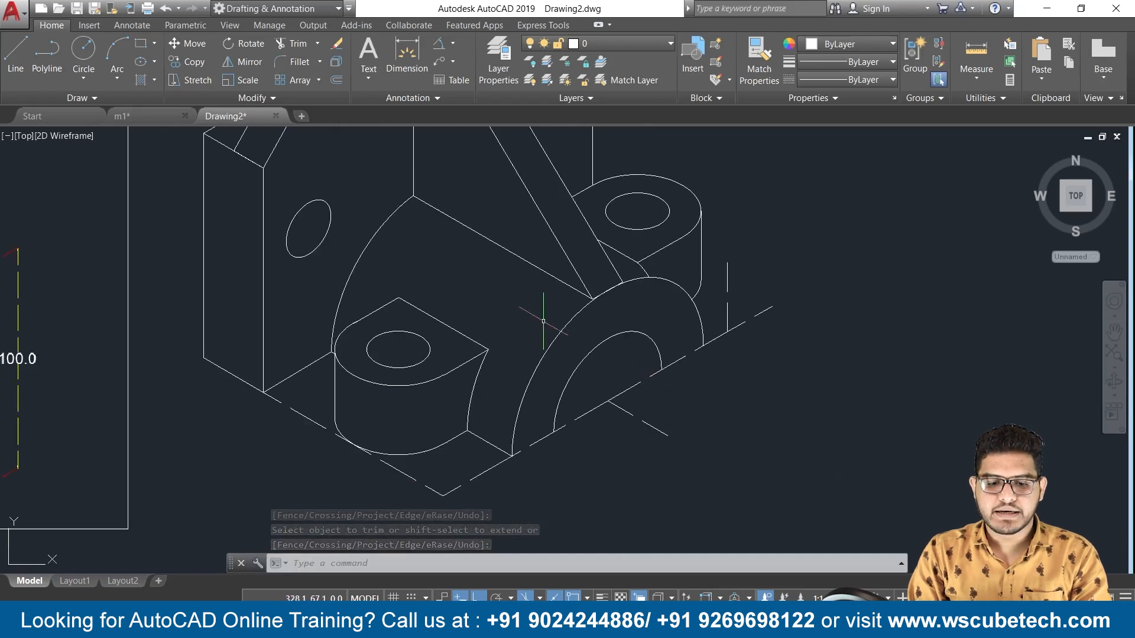
{"action": "type", "text": "l"}
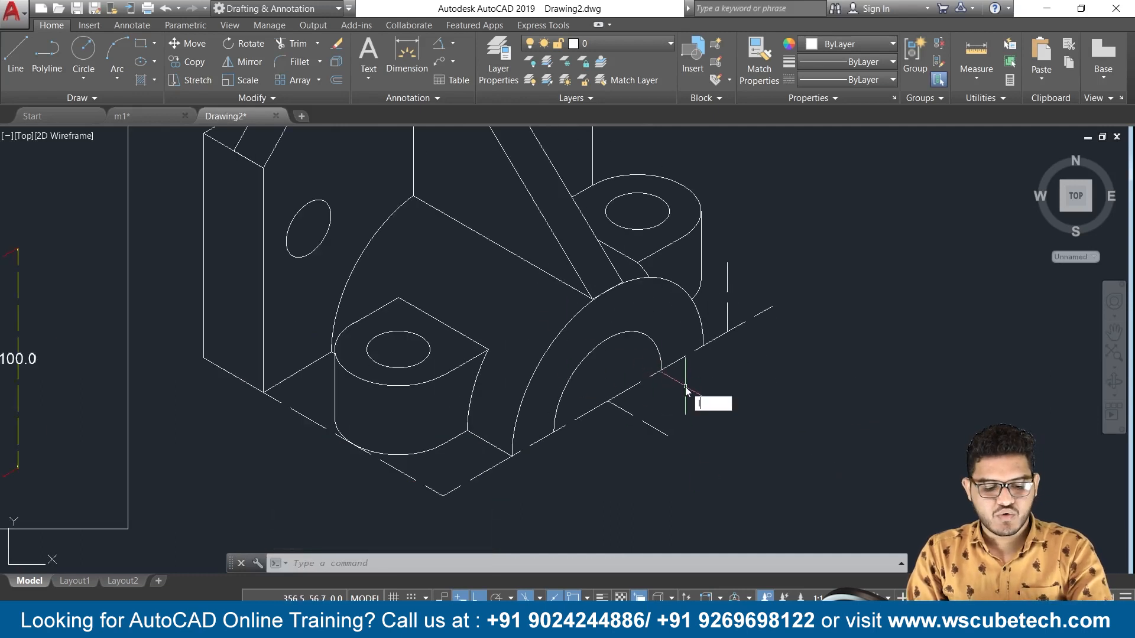
{"action": "key", "text": "Return"}
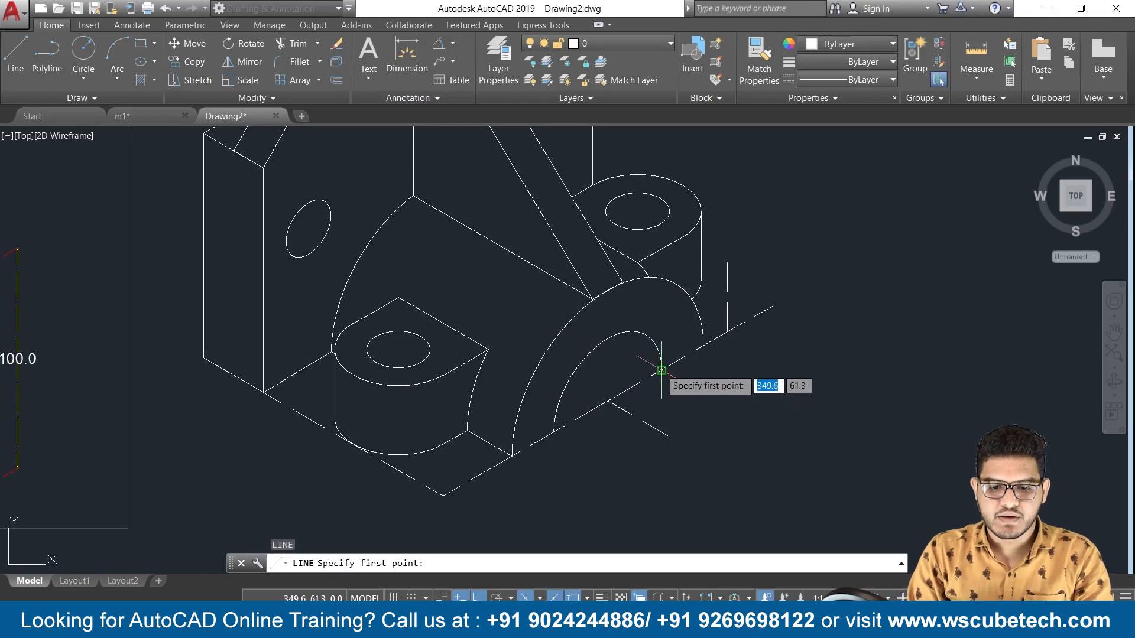
{"action": "left_click", "coordinate": [661, 372]}
{"action": "left_click", "coordinate": [526, 293]}
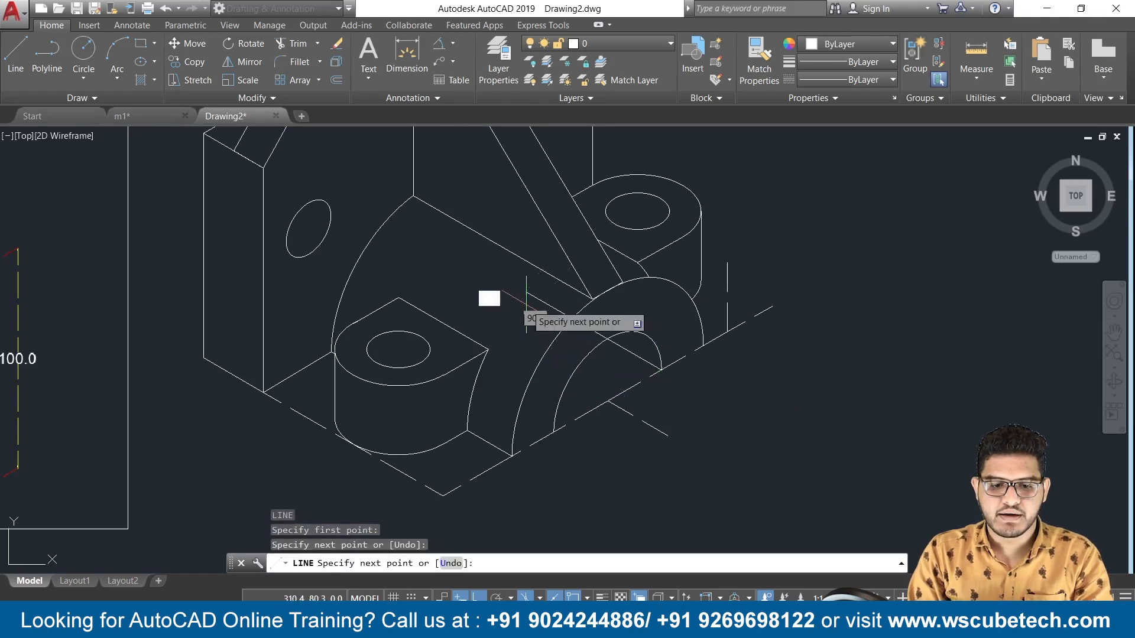
{"action": "key", "text": "Return"}
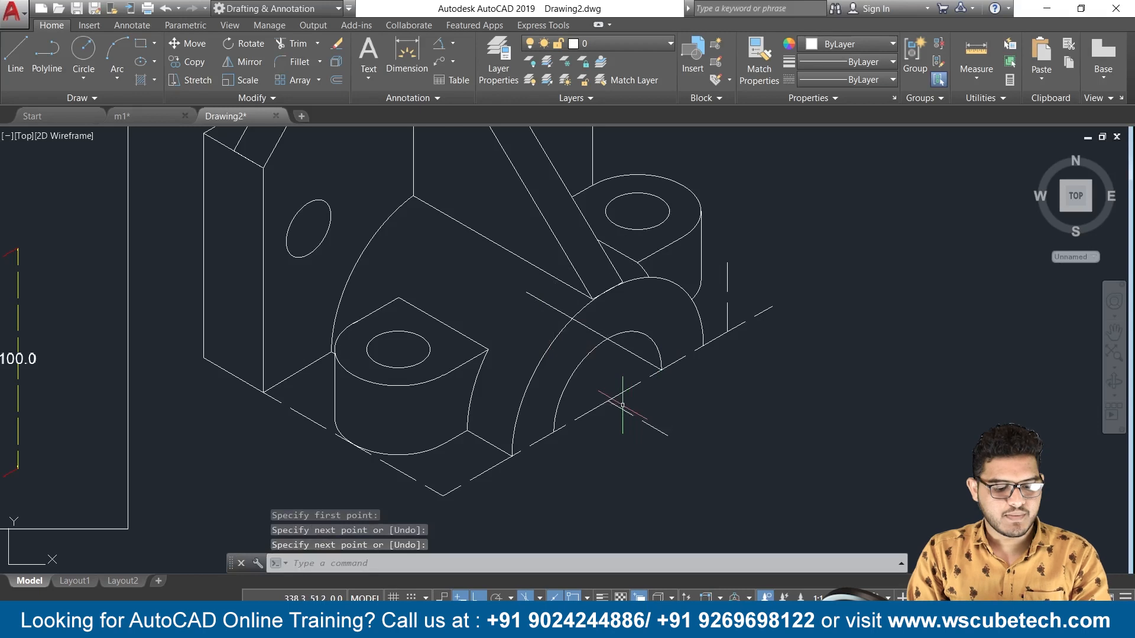
Step: Trim the new line between the inner and outer front arcs and delete its leftover piece beyond the outer arc
{"action": "type", "text": "tr"}
{"action": "key", "text": "Return"}
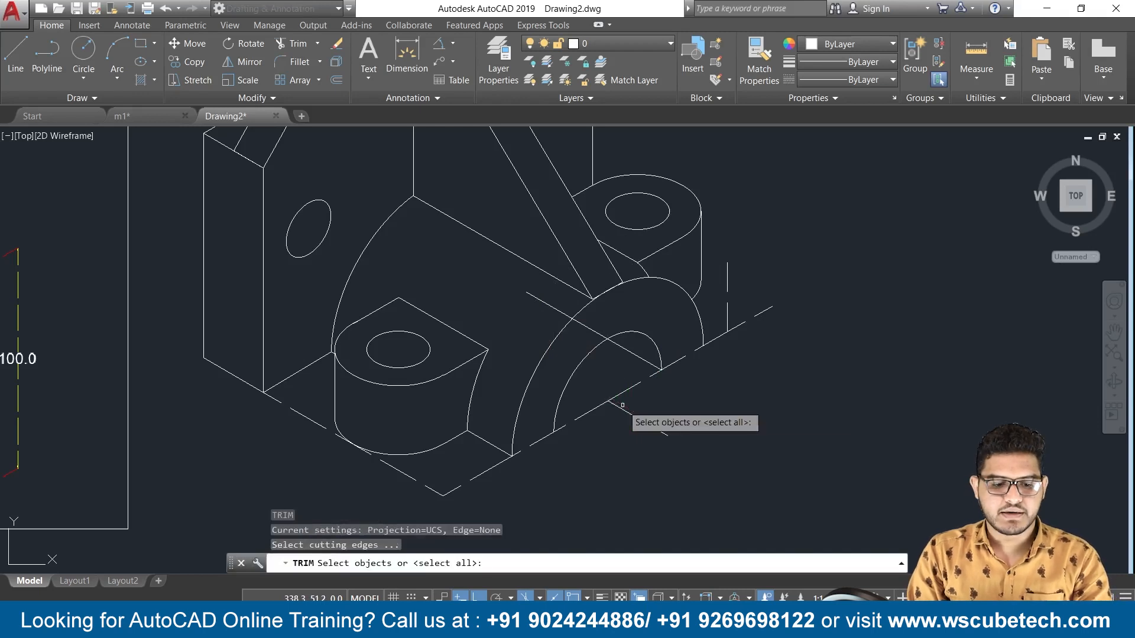
{"action": "key", "text": "Return"}
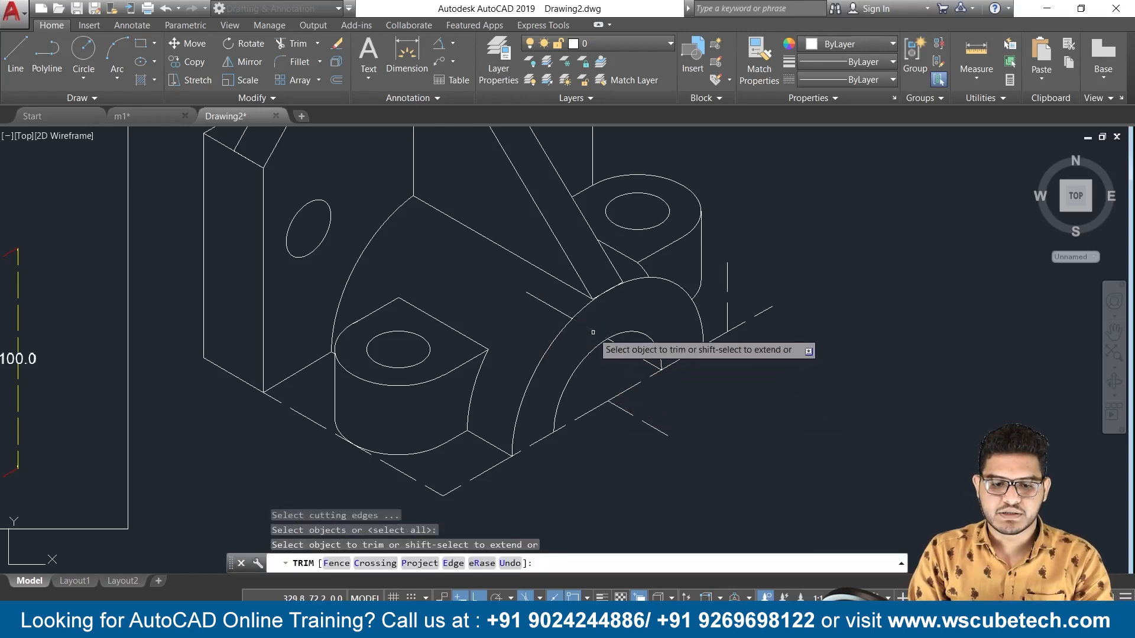
{"action": "left_click", "coordinate": [535, 298]}
{"action": "key", "text": "Escape"}
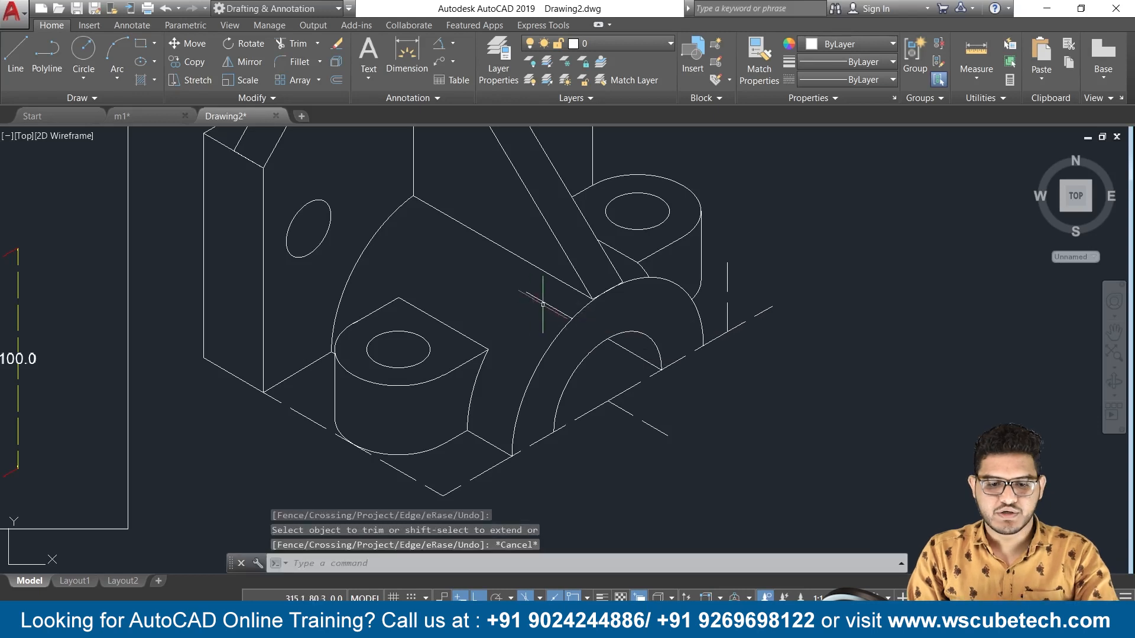
{"action": "left_click", "coordinate": [545, 304]}
{"action": "key", "text": "Delete"}
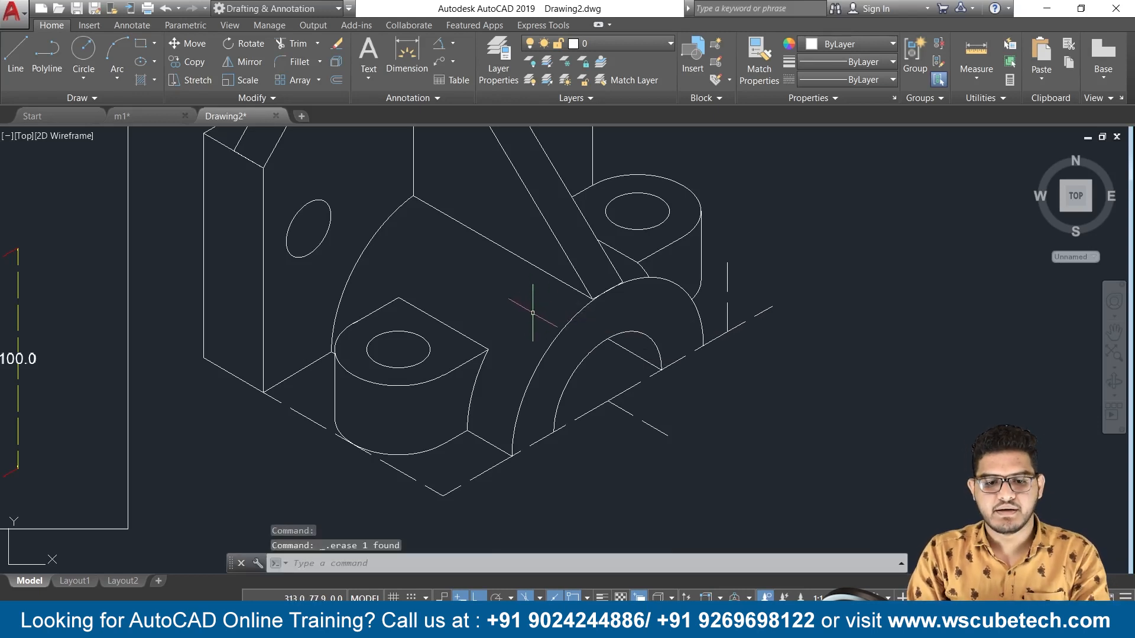
Step: Delete the short arc between the rear lug's lower corner and the front outer arc
{"action": "scroll", "coordinate": [531, 313], "scroll_direction": "down", "scroll_amount": 3}
{"action": "middle_click_drag", "start_coordinate": [530, 313], "coordinate": [596, 338]}
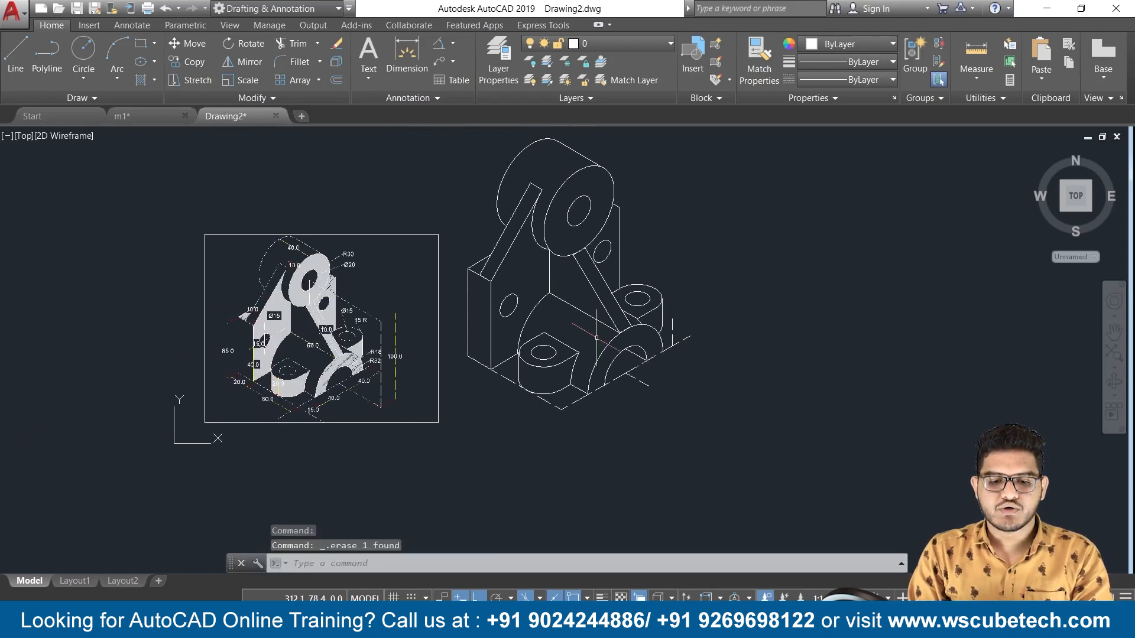
{"action": "scroll", "coordinate": [596, 337], "scroll_direction": "up", "scroll_amount": 2}
{"action": "scroll", "coordinate": [596, 337], "scroll_direction": "up", "scroll_amount": 2}
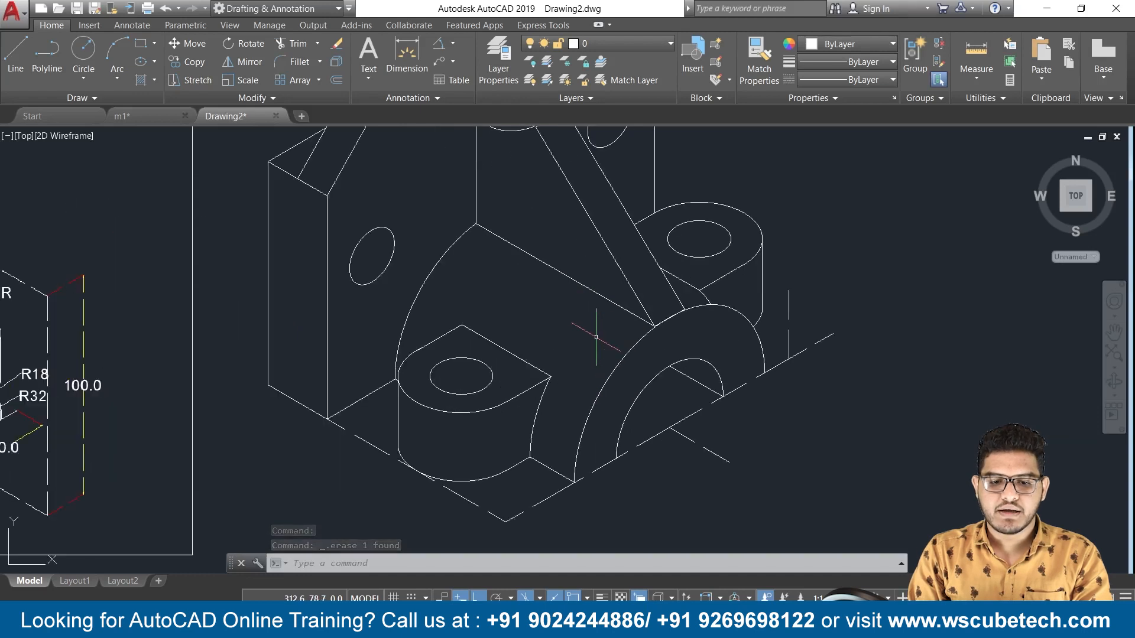
{"action": "left_click", "coordinate": [705, 296]}
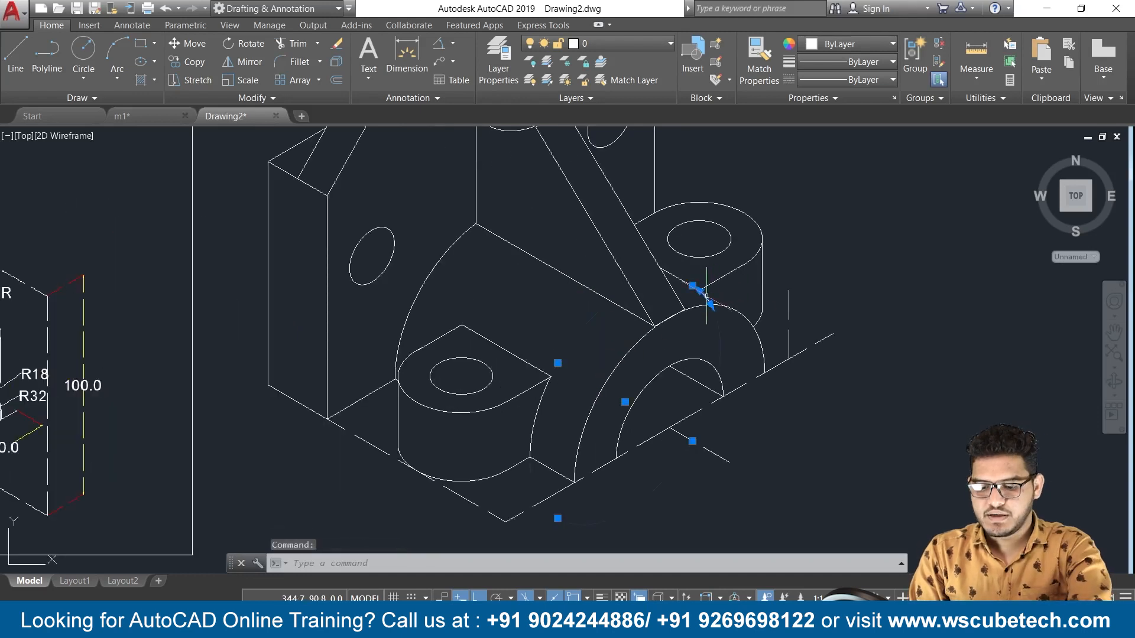
{"action": "key", "text": "Delete"}
Step: Try a line from the rear lug's front corner to the front outer arc and delete it
{"action": "scroll", "coordinate": [704, 296], "scroll_direction": "up", "scroll_amount": 2}
{"action": "type", "text": "l"}
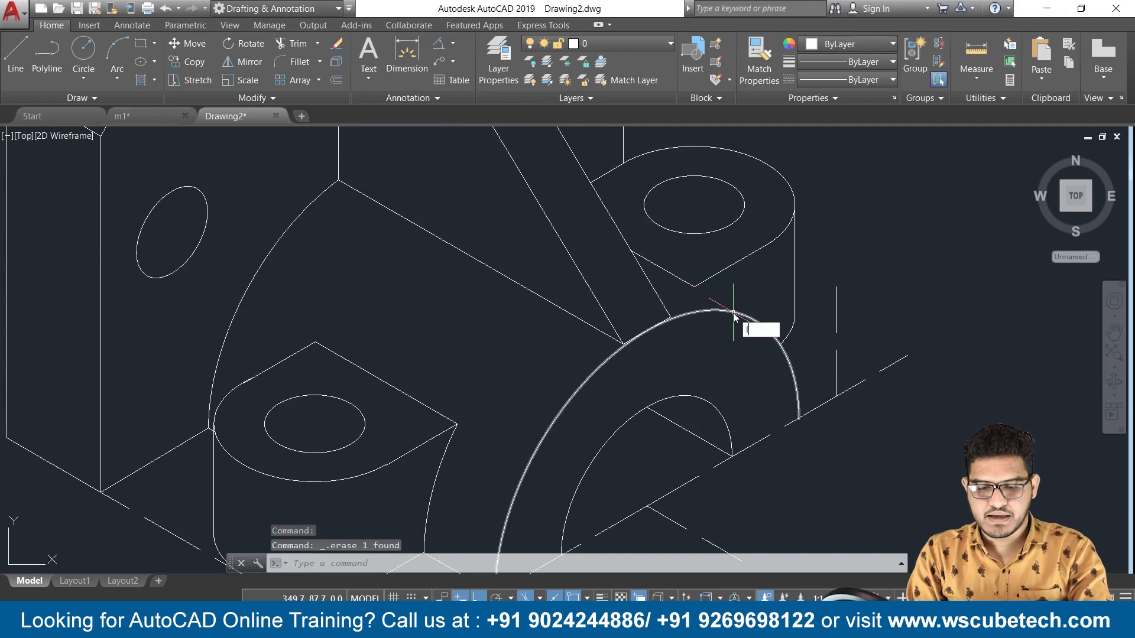
{"action": "key", "text": "Return"}
{"action": "left_click", "coordinate": [695, 288]}
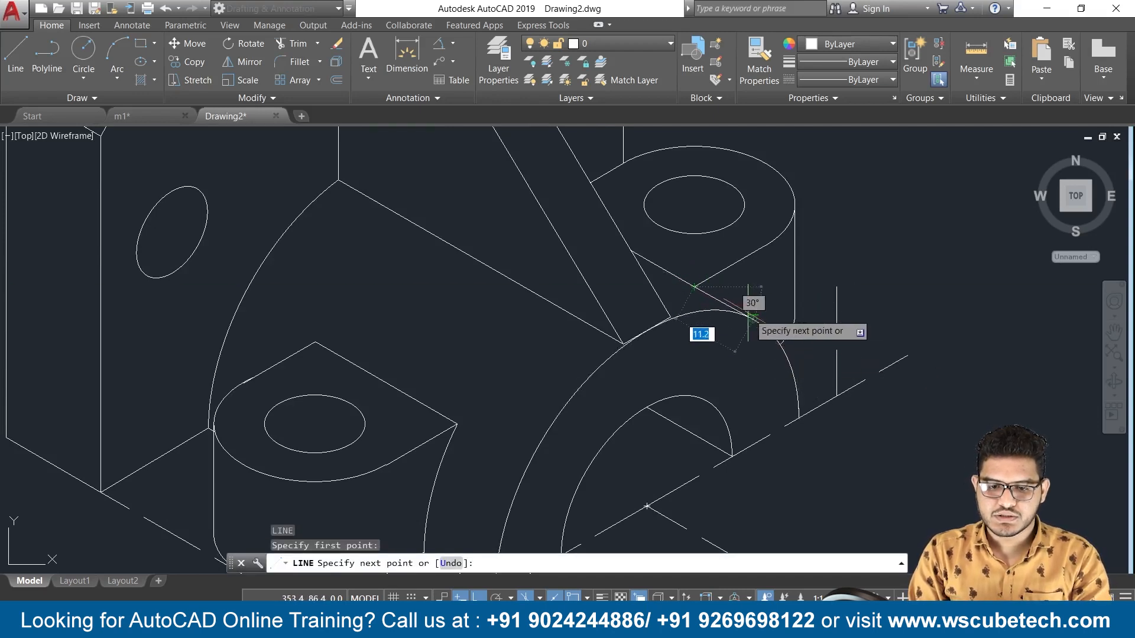
{"action": "left_click", "coordinate": [753, 320]}
{"action": "key", "text": "Return"}
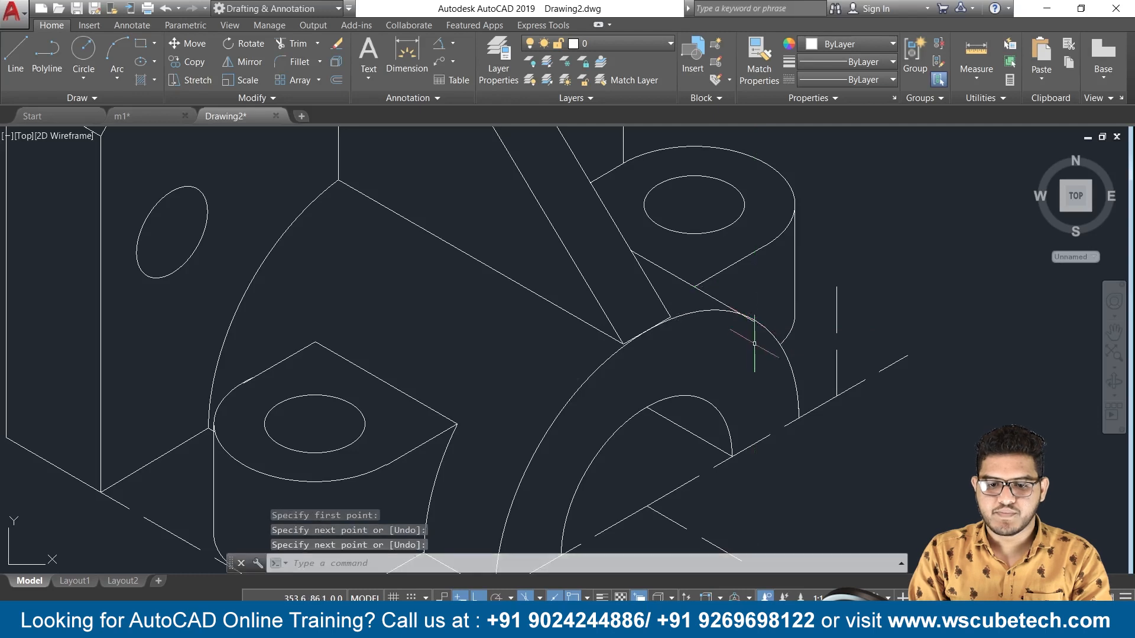
{"action": "scroll", "coordinate": [754, 357], "scroll_direction": "up", "scroll_amount": 3}
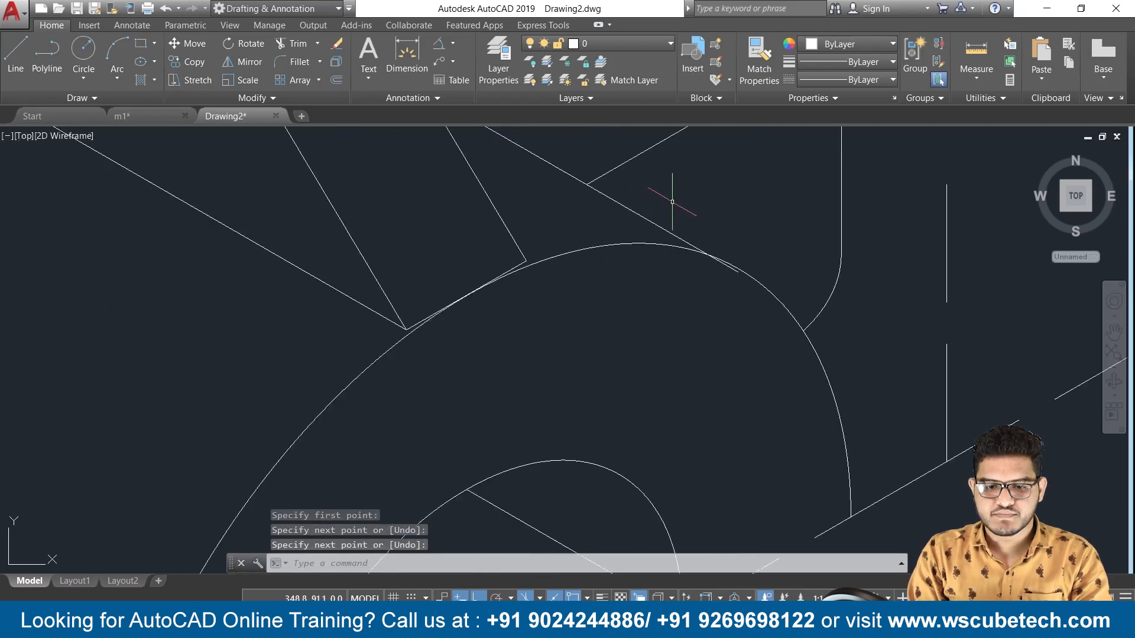
{"action": "left_click", "coordinate": [670, 231]}
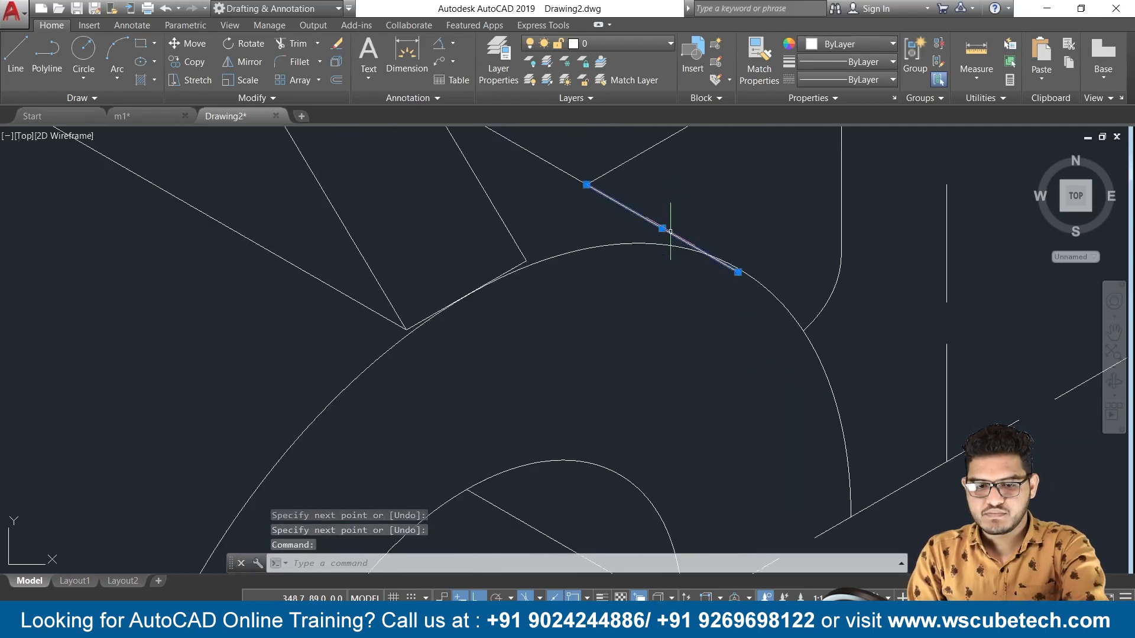
{"action": "key", "text": "Delete"}
Step: Draw a line from the rear lug's front corner along the 30° isometric direction to meet the front outer arc
{"action": "type", "text": "l"}
{"action": "key", "text": "Return"}
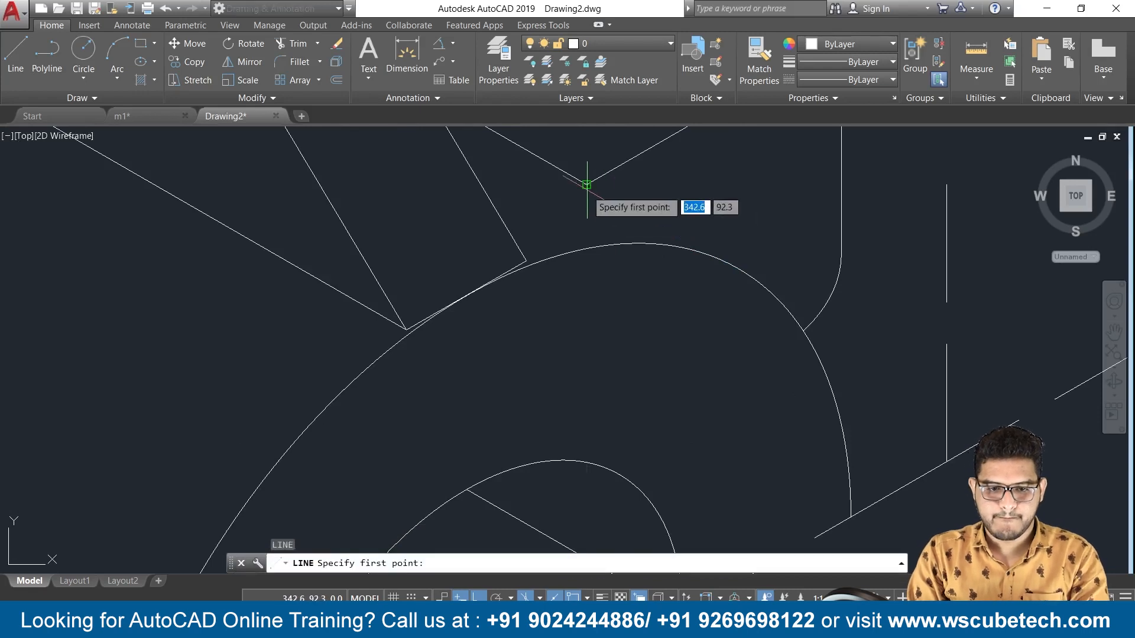
{"action": "left_click", "coordinate": [587, 185]}
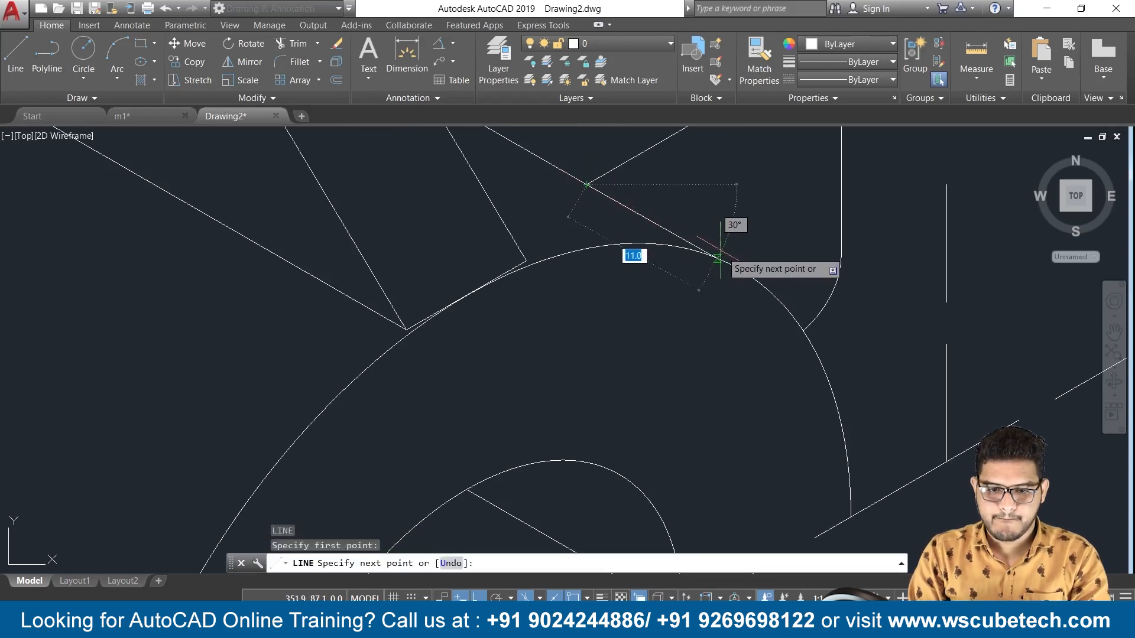
{"action": "left_click", "coordinate": [739, 269]}
{"action": "key", "text": "Return"}
Step: Delete the short dashed vertical line beside the rear lug
{"action": "scroll", "coordinate": [736, 305], "scroll_direction": "down", "scroll_amount": 6}
{"action": "scroll", "coordinate": [732, 318], "scroll_direction": "up", "scroll_amount": 4}
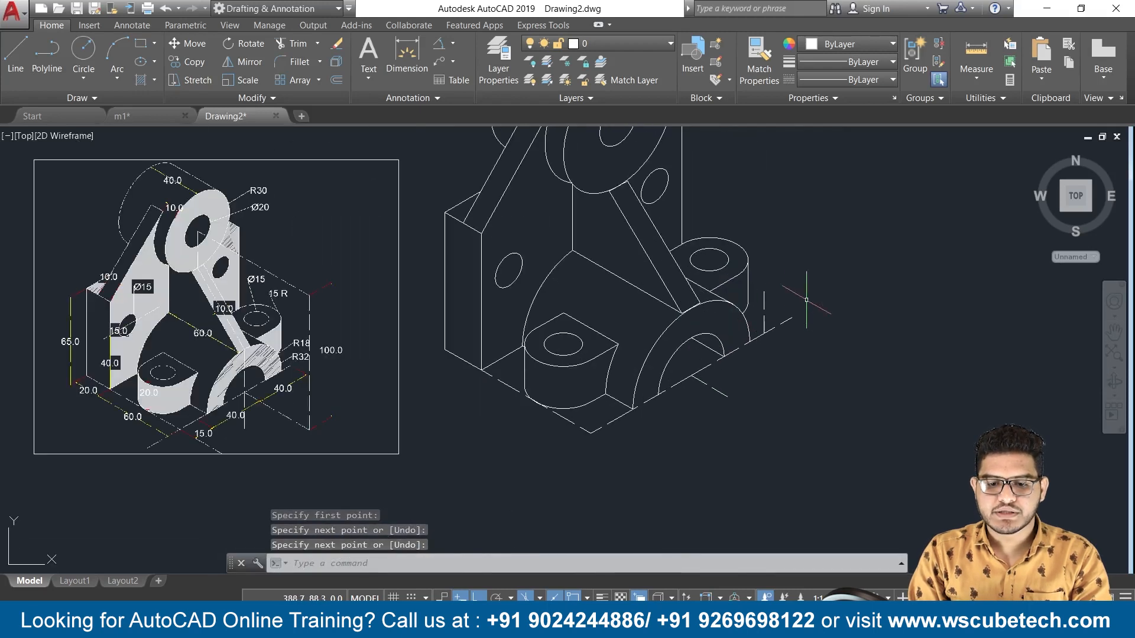
{"action": "left_click", "coordinate": [764, 304]}
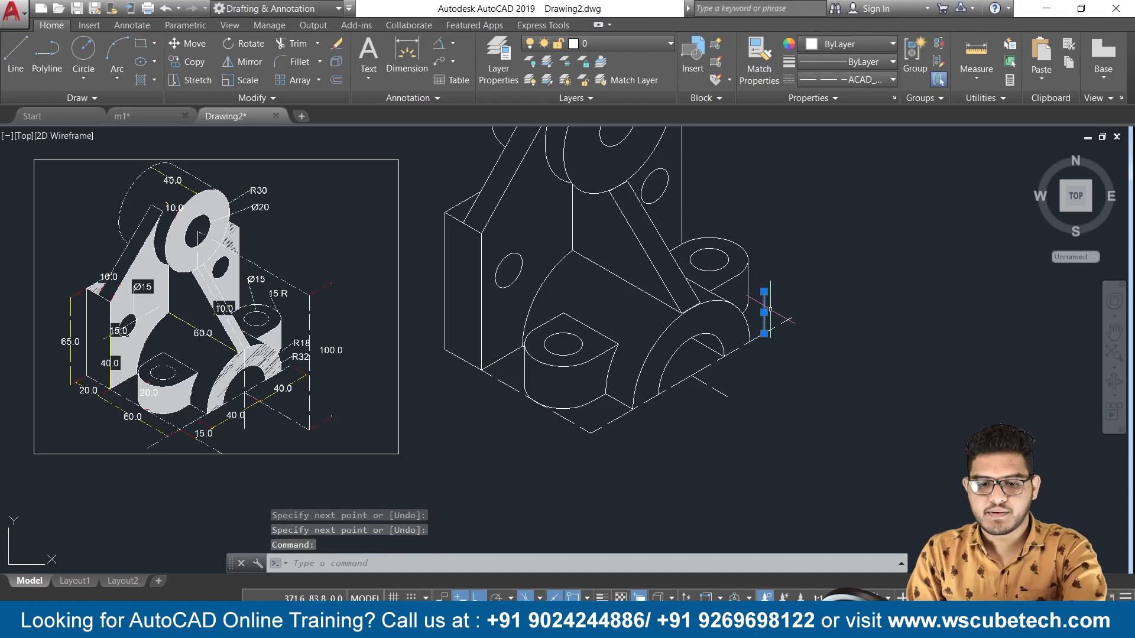
{"action": "key", "text": "Delete"}
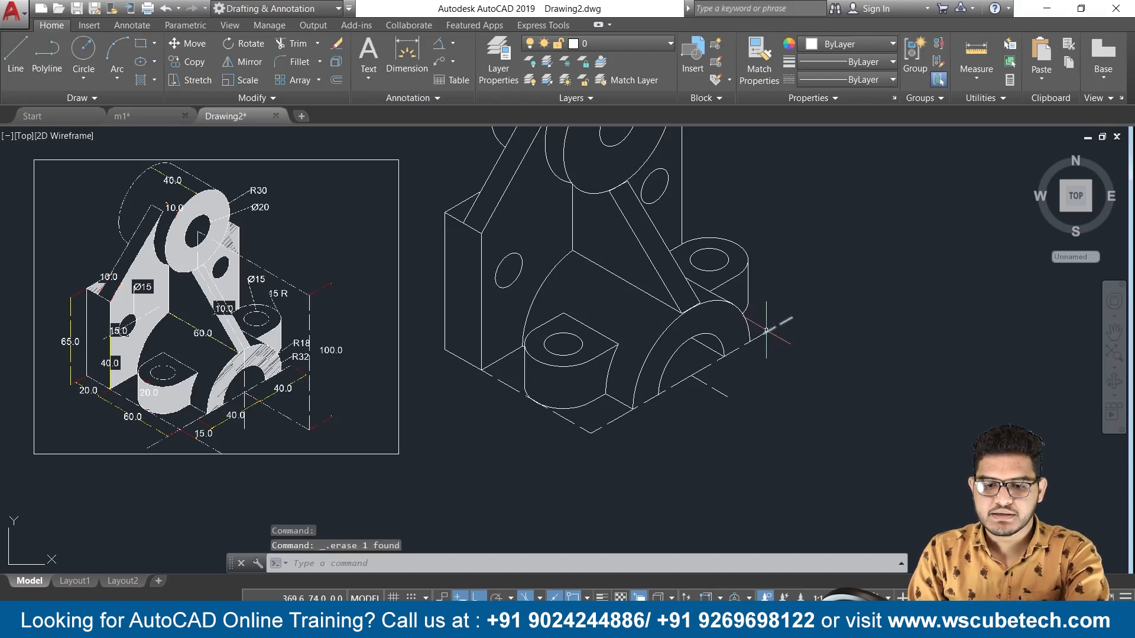
{"action": "left_click", "coordinate": [766, 331]}
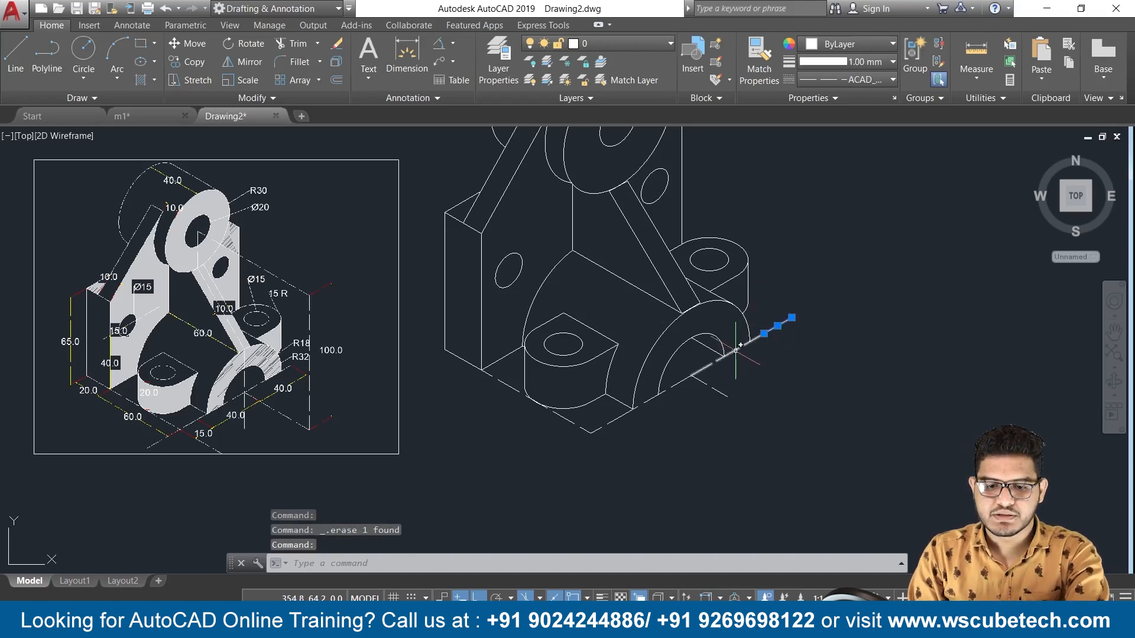
{"action": "left_click", "coordinate": [674, 386]}
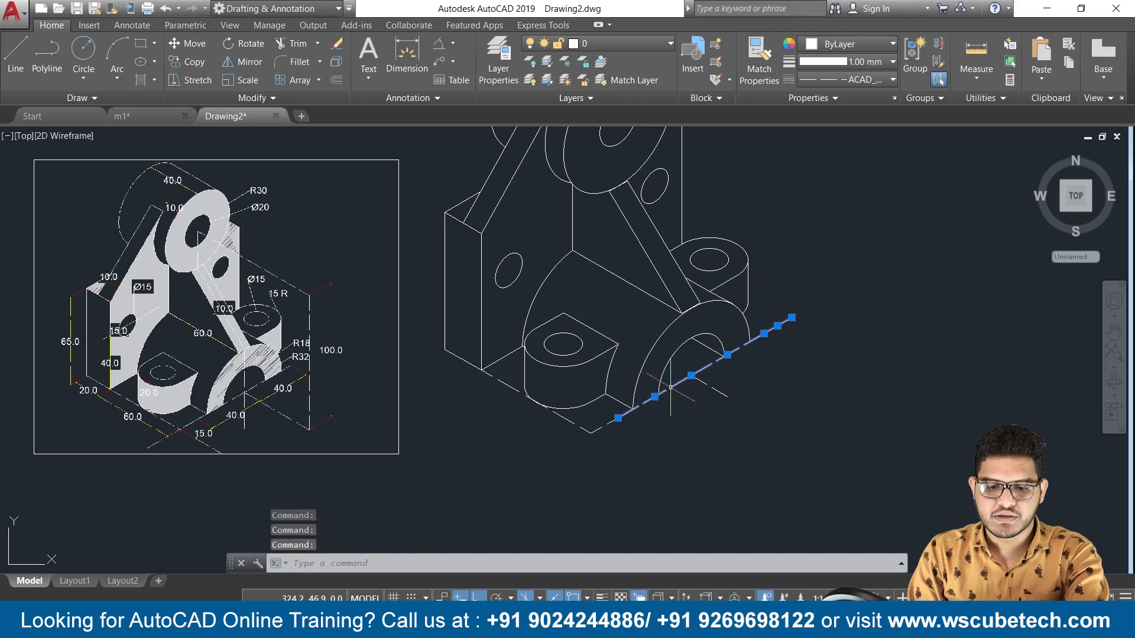
{"action": "left_click", "coordinate": [713, 384]}
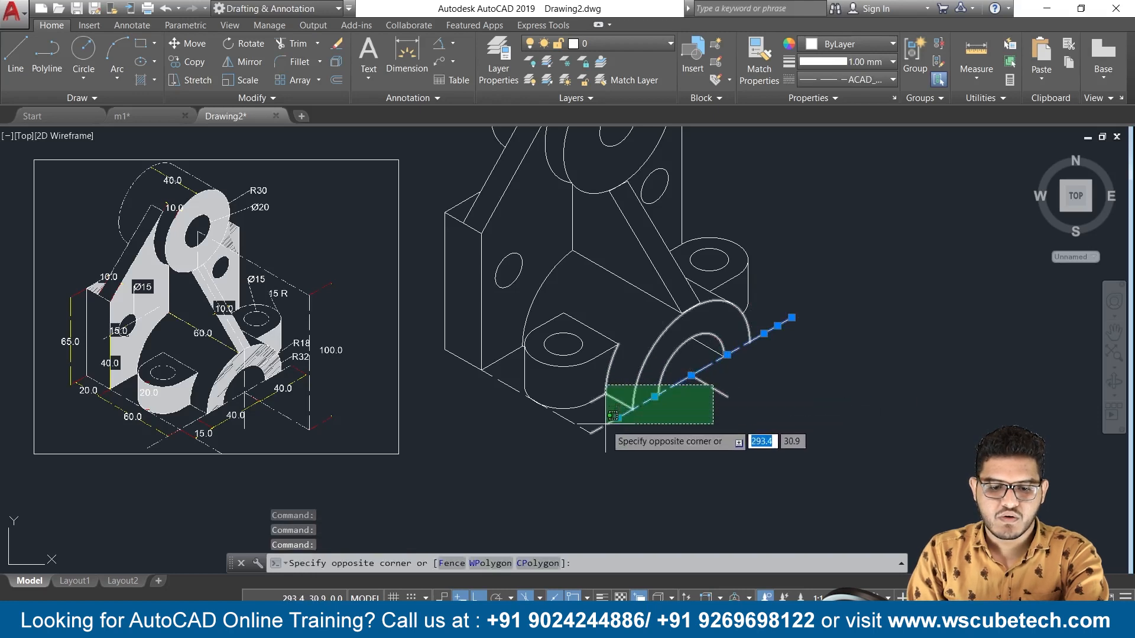
{"action": "left_click", "coordinate": [650, 416]}
{"action": "key", "text": "Escape"}
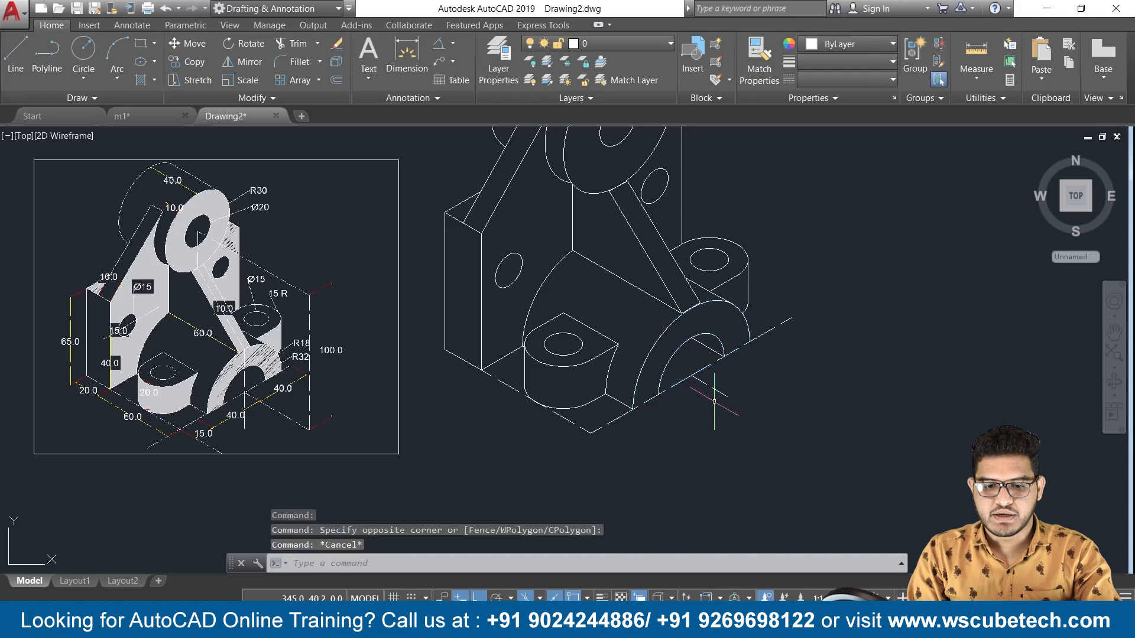
Step: Delete the remaining dashed construction lines along the bracket's base and at the semicircular opening's centre
{"action": "left_click", "coordinate": [717, 390]}
{"action": "left_click", "coordinate": [606, 424]}
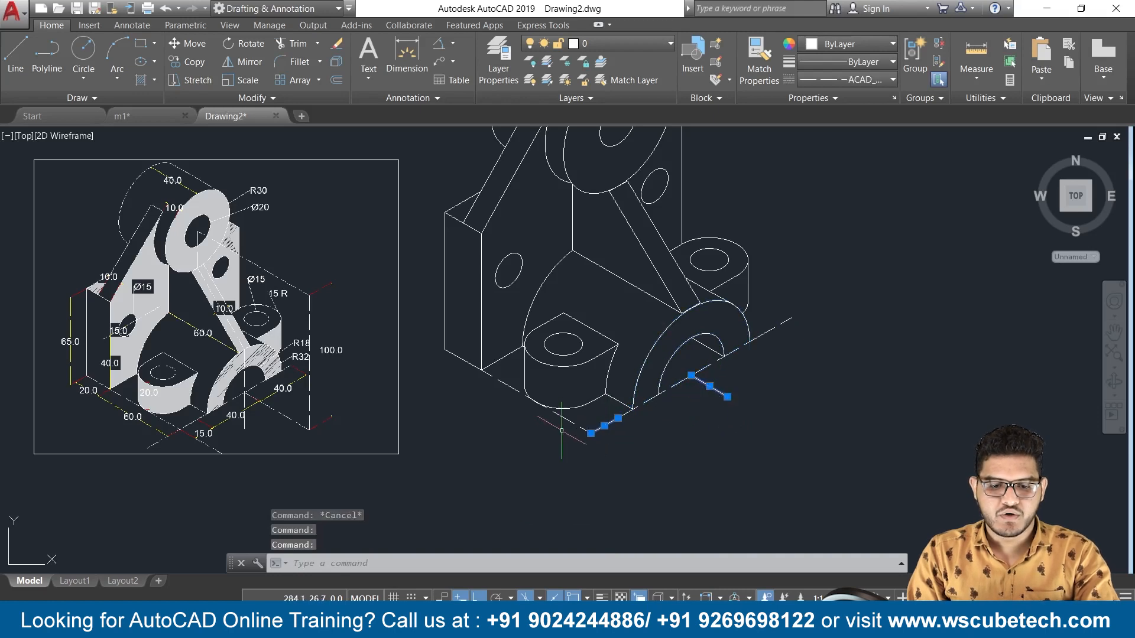
{"action": "left_click", "coordinate": [563, 418]}
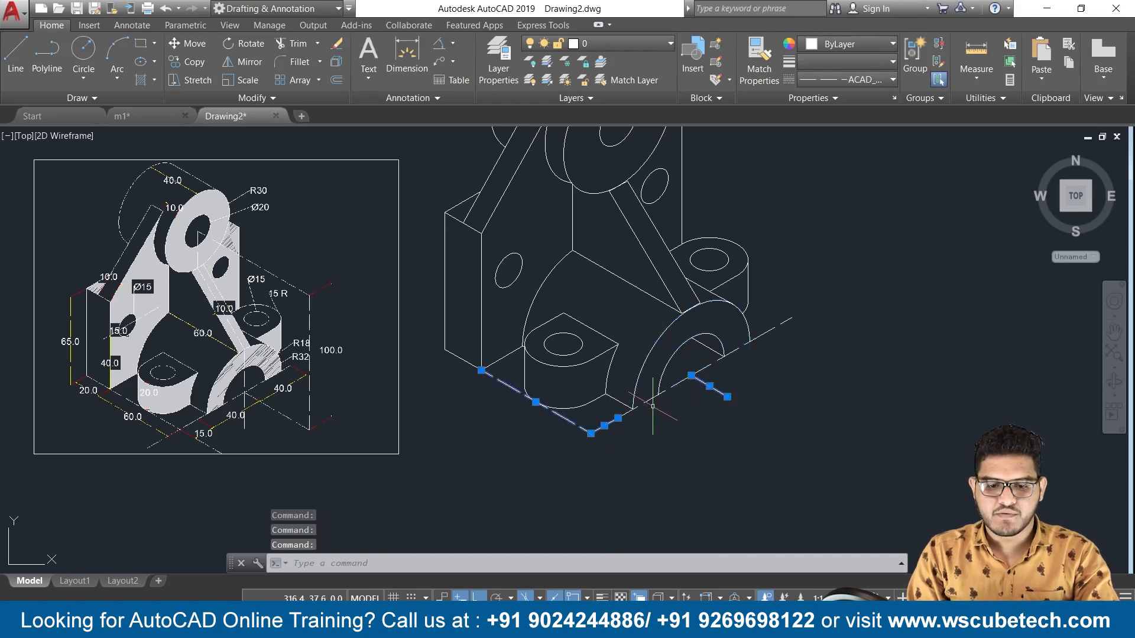
{"action": "left_click", "coordinate": [710, 368]}
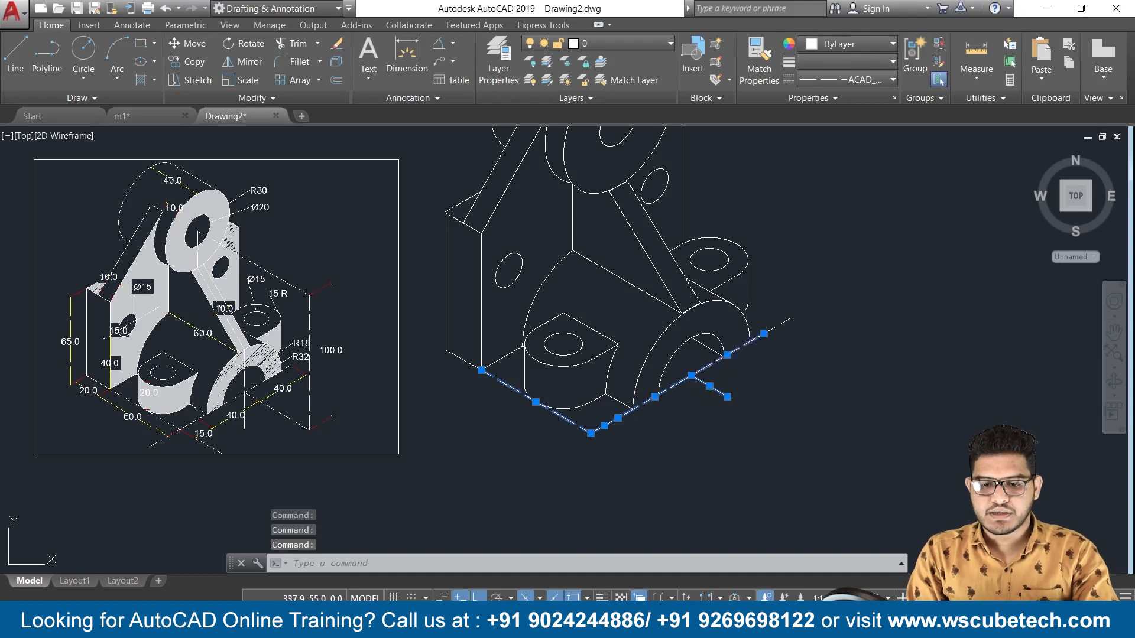
{"action": "left_click", "coordinate": [786, 321]}
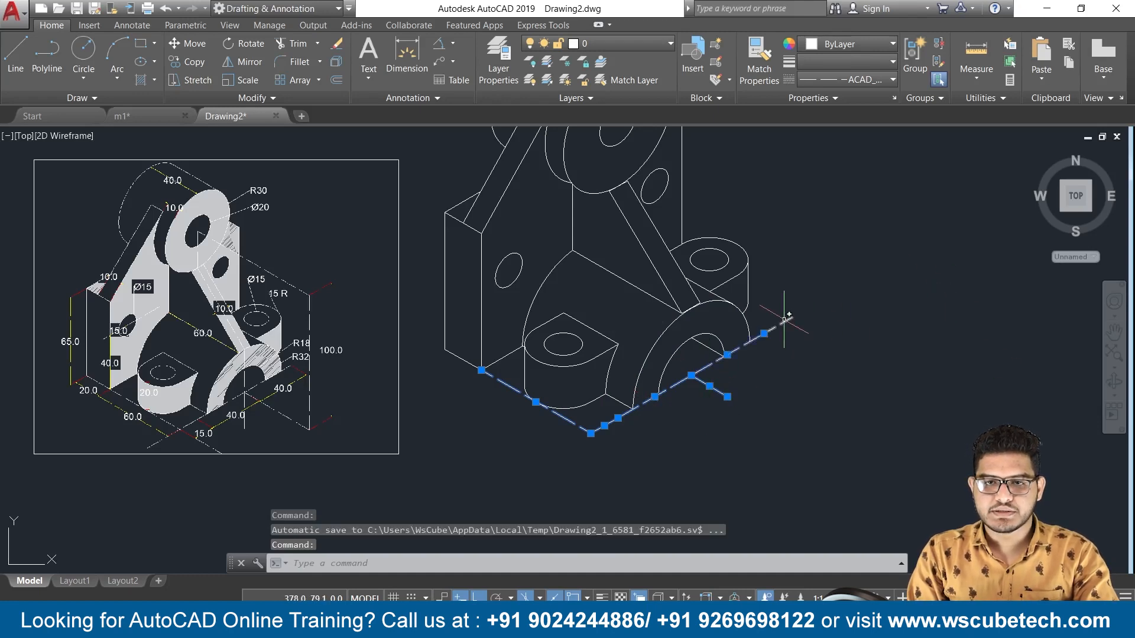
{"action": "key", "text": "Delete"}
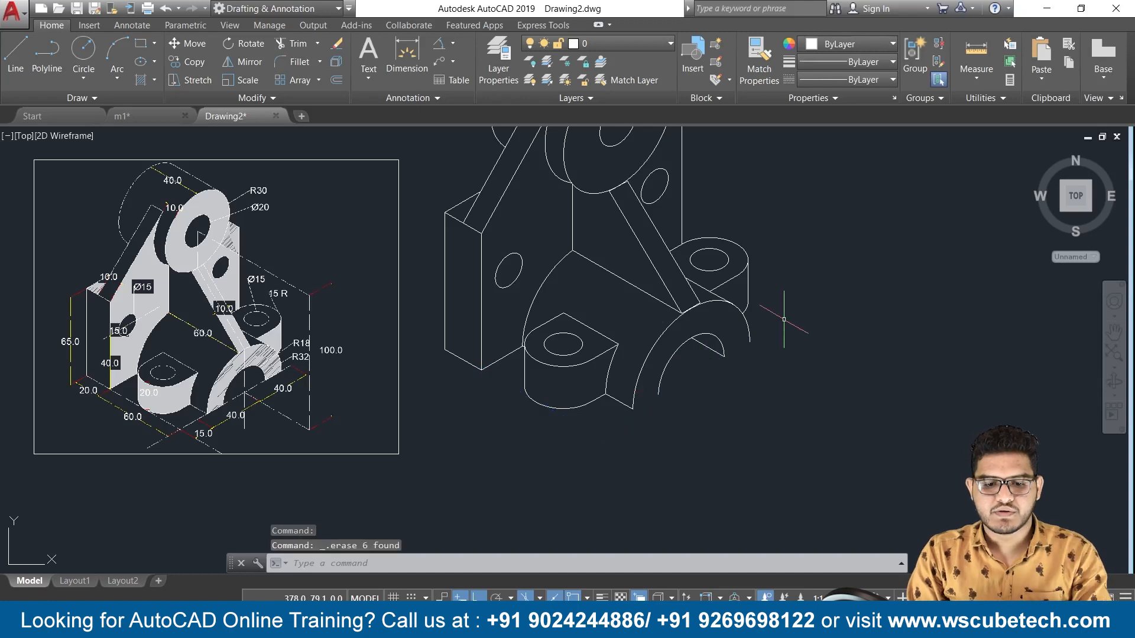
Step: Draw a line joining the rear ends of the inner and outer front arcs
{"action": "scroll", "coordinate": [784, 319], "scroll_direction": "up", "scroll_amount": 2}
{"action": "type", "text": "l"}
{"action": "key", "text": "Return"}
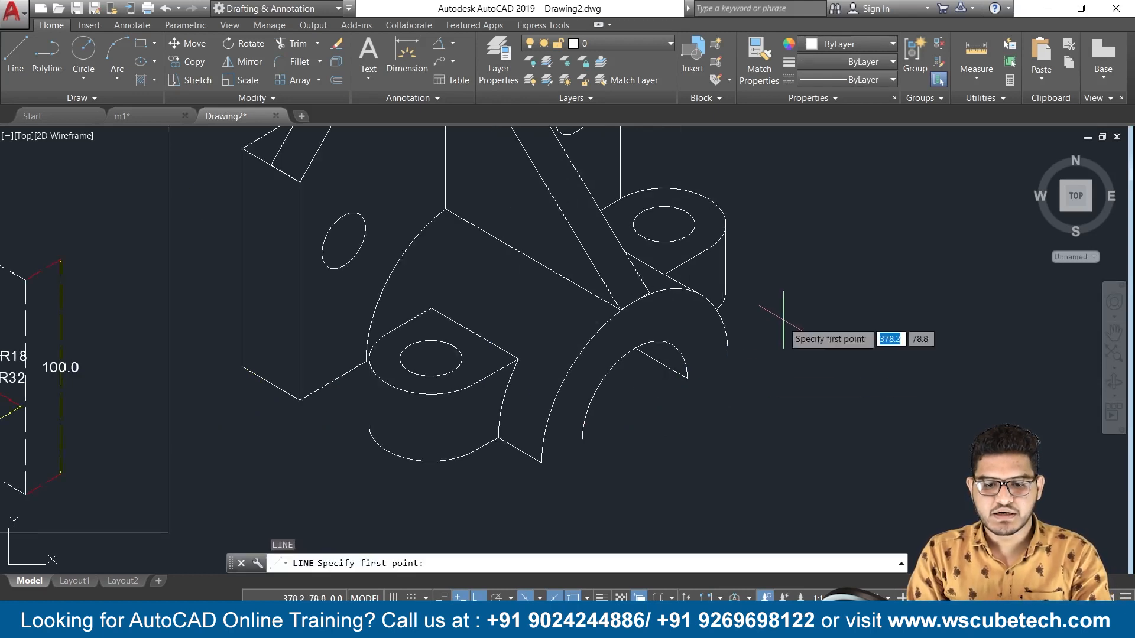
{"action": "scroll", "coordinate": [713, 387], "scroll_direction": "up", "scroll_amount": 2}
{"action": "left_click", "coordinate": [641, 368]}
{"action": "left_click", "coordinate": [707, 331]}
{"action": "key", "text": "Return"}
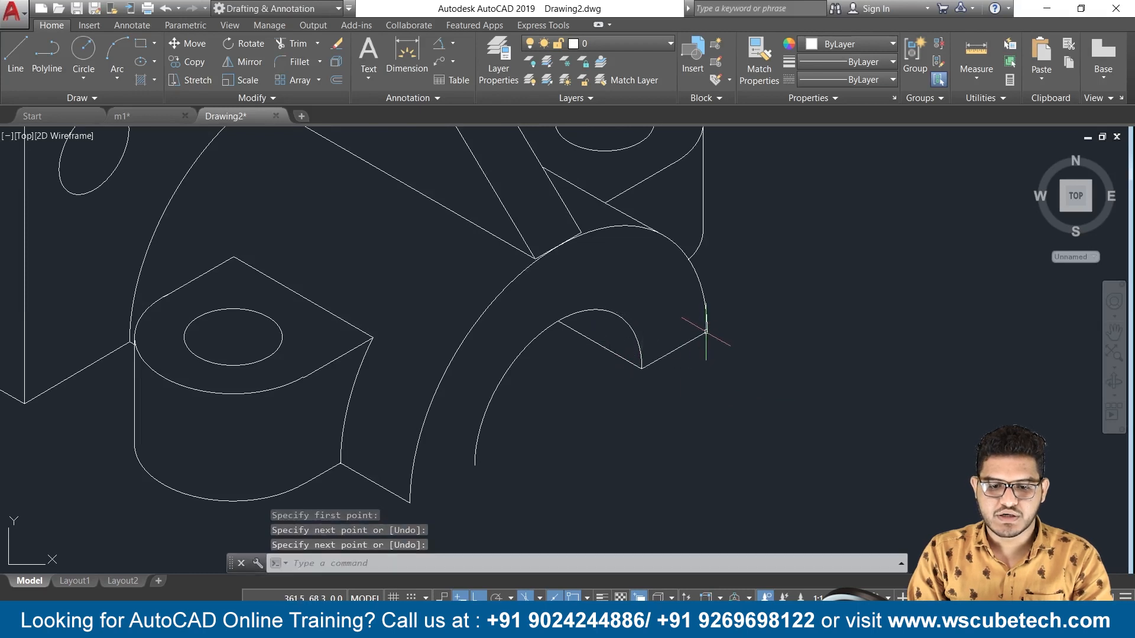
Step: Draw a line in the top isoplane joining the front ends of the inner and outer front arcs
{"action": "key", "text": "Return"}
{"action": "key", "text": "F5"}
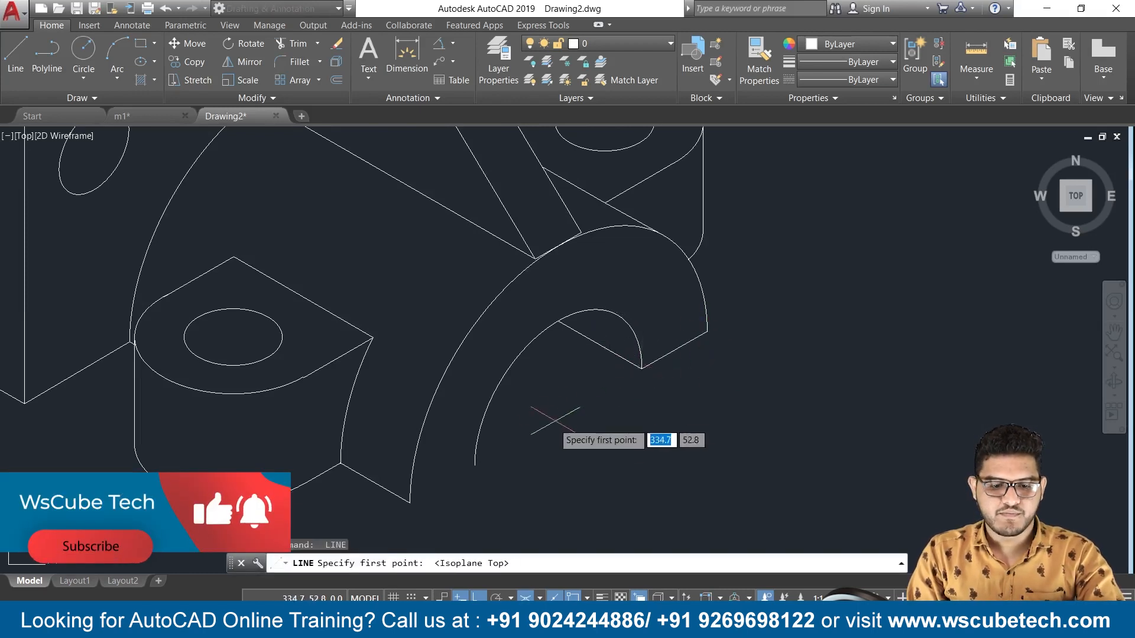
{"action": "left_click", "coordinate": [475, 465]}
{"action": "left_click", "coordinate": [409, 504]}
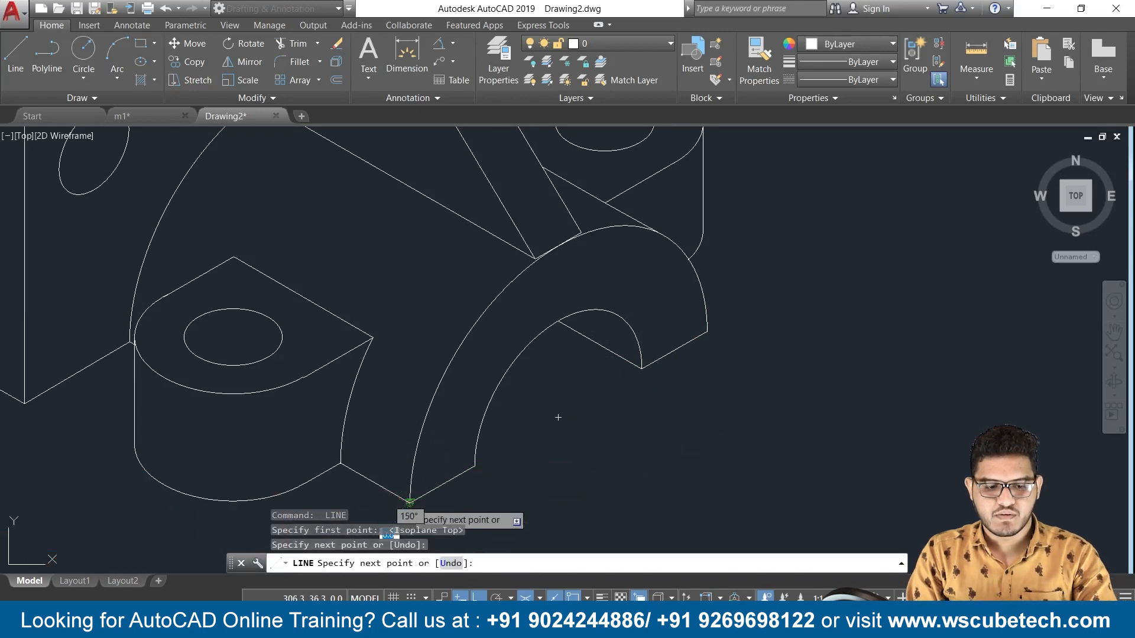
{"action": "key", "text": "Return"}
Step: Examine the completed bracket outline against the dimensioned reference image
{"action": "scroll", "coordinate": [427, 489], "scroll_direction": "down", "scroll_amount": 4}
{"action": "scroll", "coordinate": [427, 489], "scroll_direction": "down", "scroll_amount": 3}
{"action": "scroll", "coordinate": [464, 499], "scroll_direction": "up", "scroll_amount": 2}
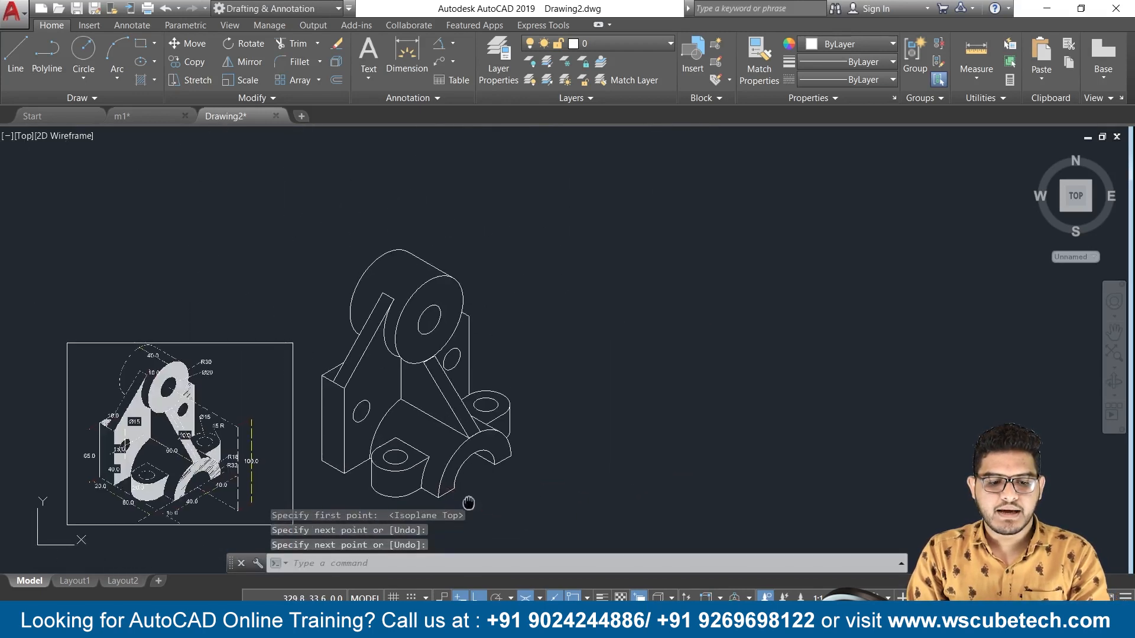
{"action": "middle_click_drag", "start_coordinate": [463, 499], "coordinate": [715, 457]}
{"action": "scroll", "coordinate": [715, 457], "scroll_direction": "up", "scroll_amount": 2}
{"action": "scroll", "coordinate": [716, 457], "scroll_direction": "down", "scroll_amount": 2}
{"action": "scroll", "coordinate": [715, 457], "scroll_direction": "up", "scroll_amount": 2}
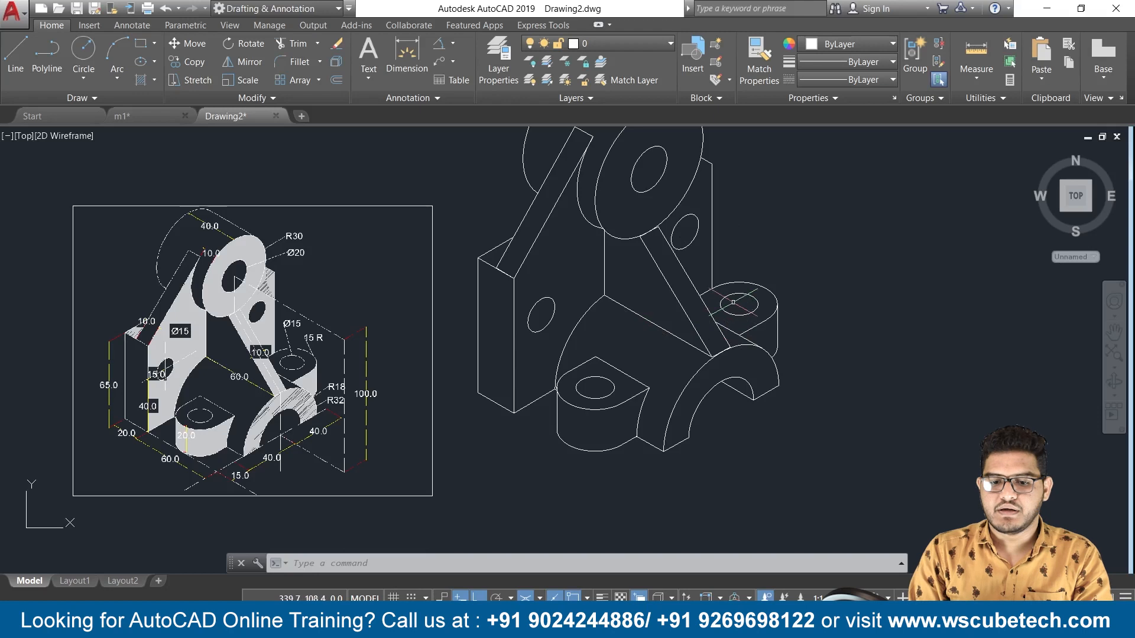
{"action": "scroll", "coordinate": [735, 301], "scroll_direction": "down", "scroll_amount": 1}
{"action": "scroll", "coordinate": [733, 302], "scroll_direction": "up", "scroll_amount": 1}
{"action": "scroll", "coordinate": [733, 302], "scroll_direction": "down", "scroll_amount": 2}
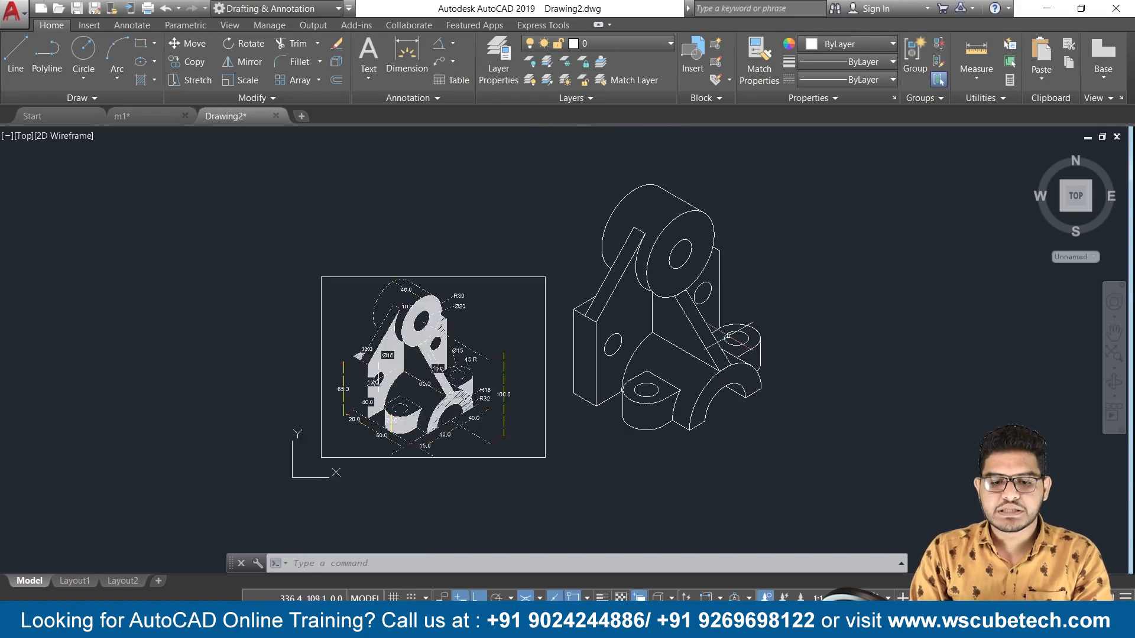
{"action": "scroll", "coordinate": [729, 336], "scroll_direction": "up", "scroll_amount": 2}
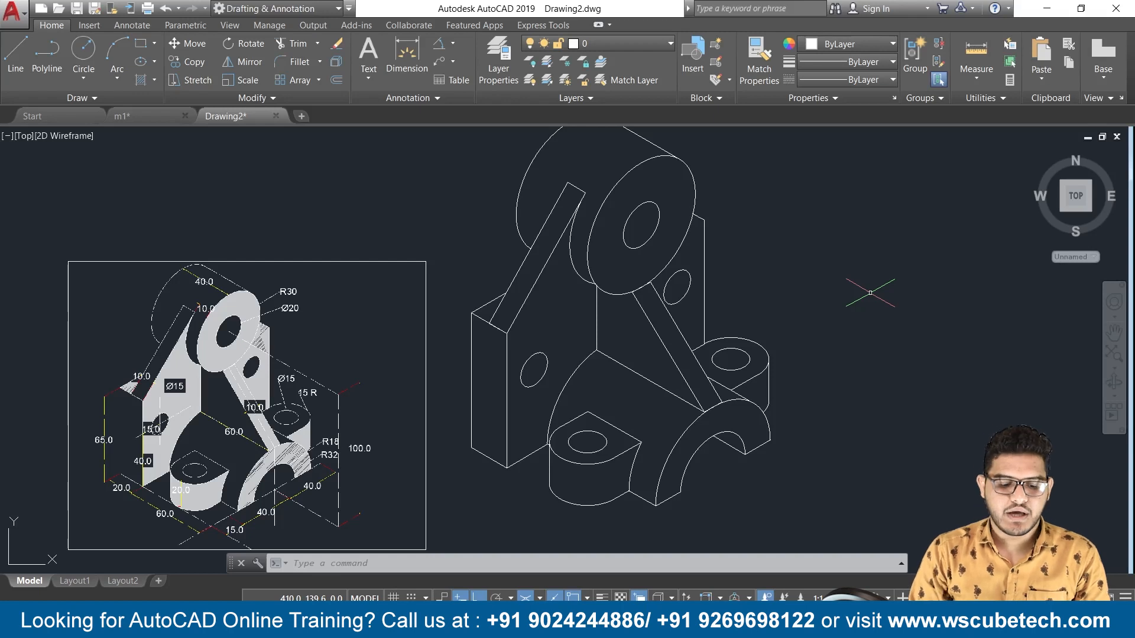
Step: Hatch the ring's front face, the slanted rib and the front arch with ANSI31 in grey 147,149,152
{"action": "type", "text": "h"}
{"action": "key", "text": "Return"}
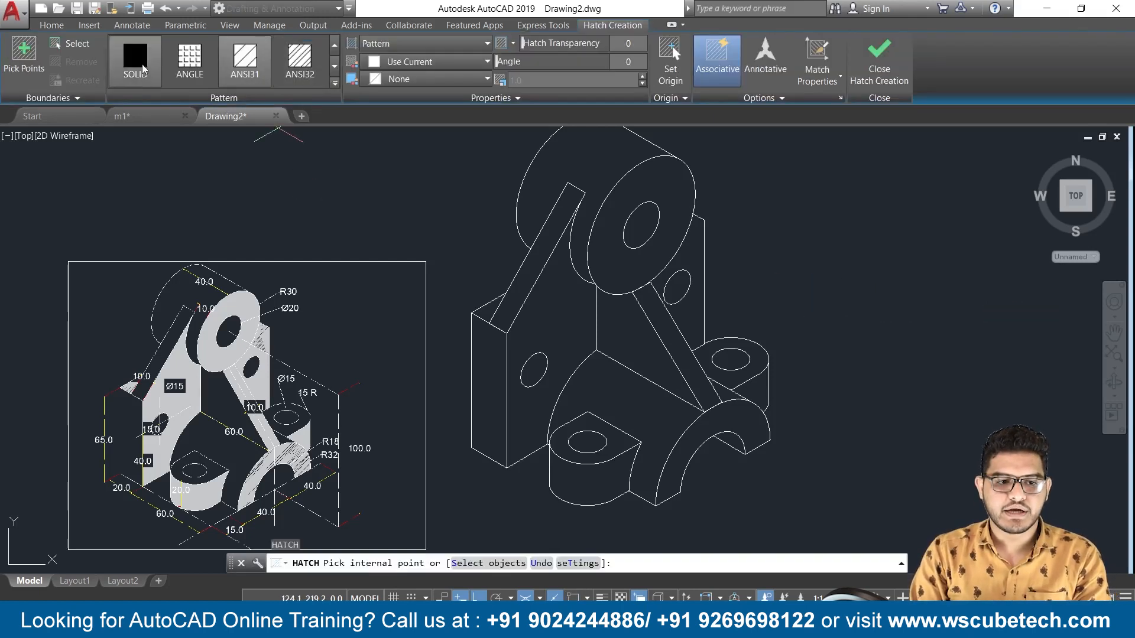
{"action": "left_click", "coordinate": [432, 62]}
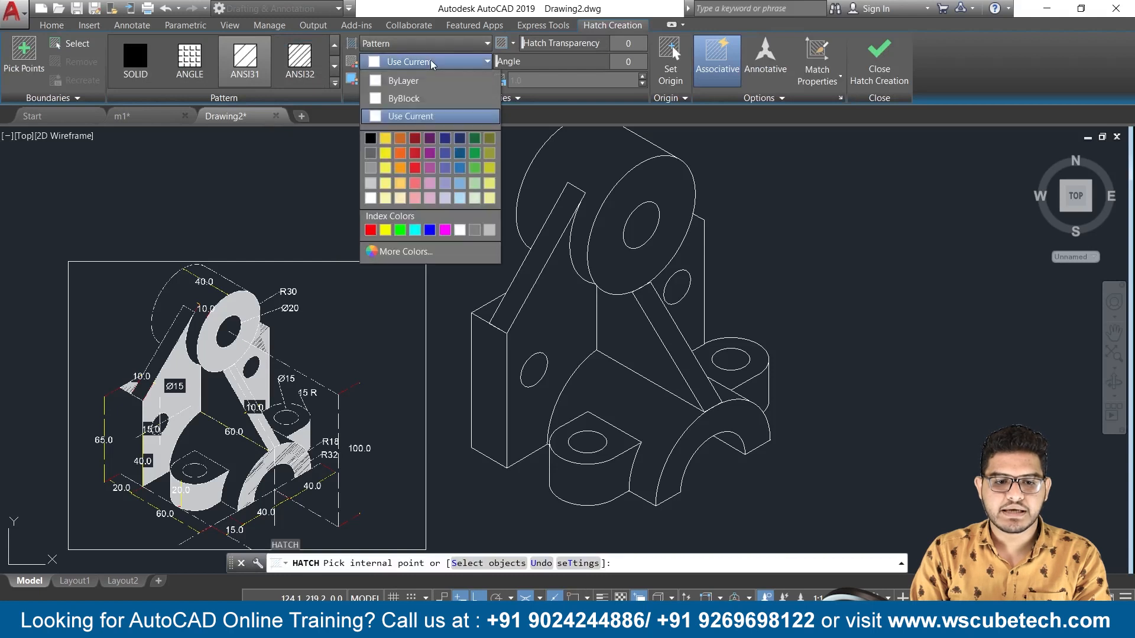
{"action": "left_click", "coordinate": [371, 168]}
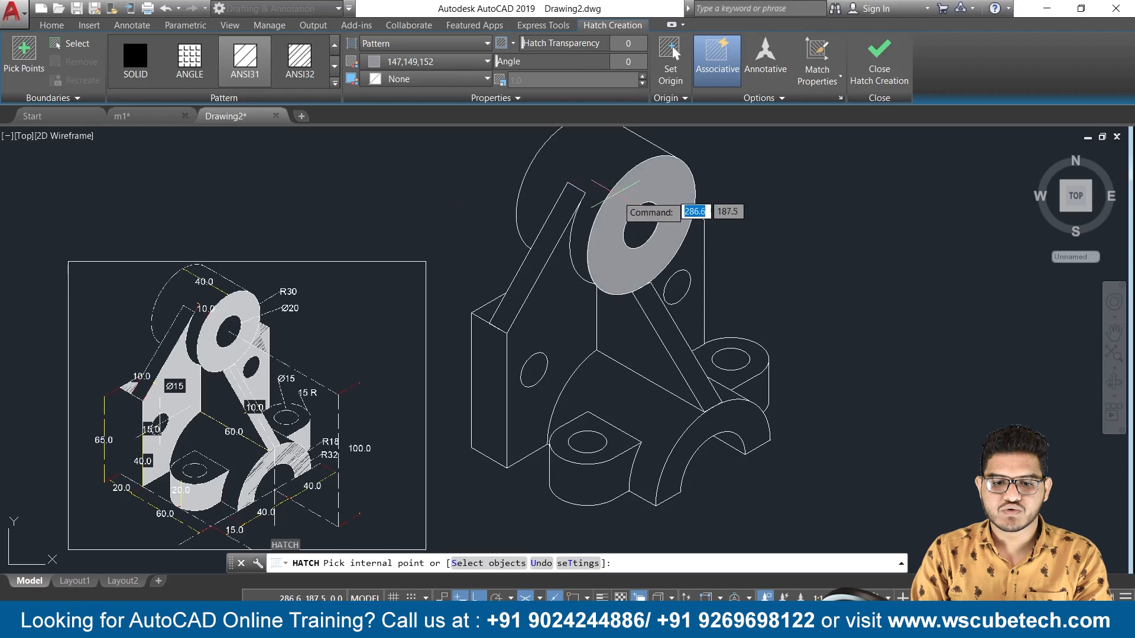
{"action": "left_click", "coordinate": [625, 193]}
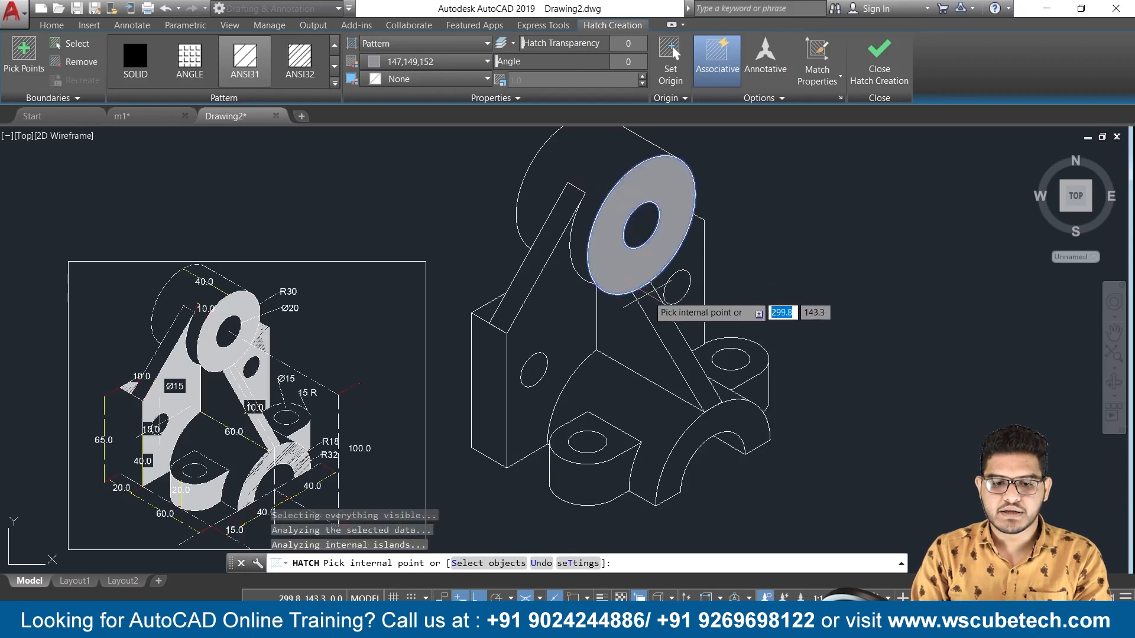
{"action": "left_click", "coordinate": [663, 300]}
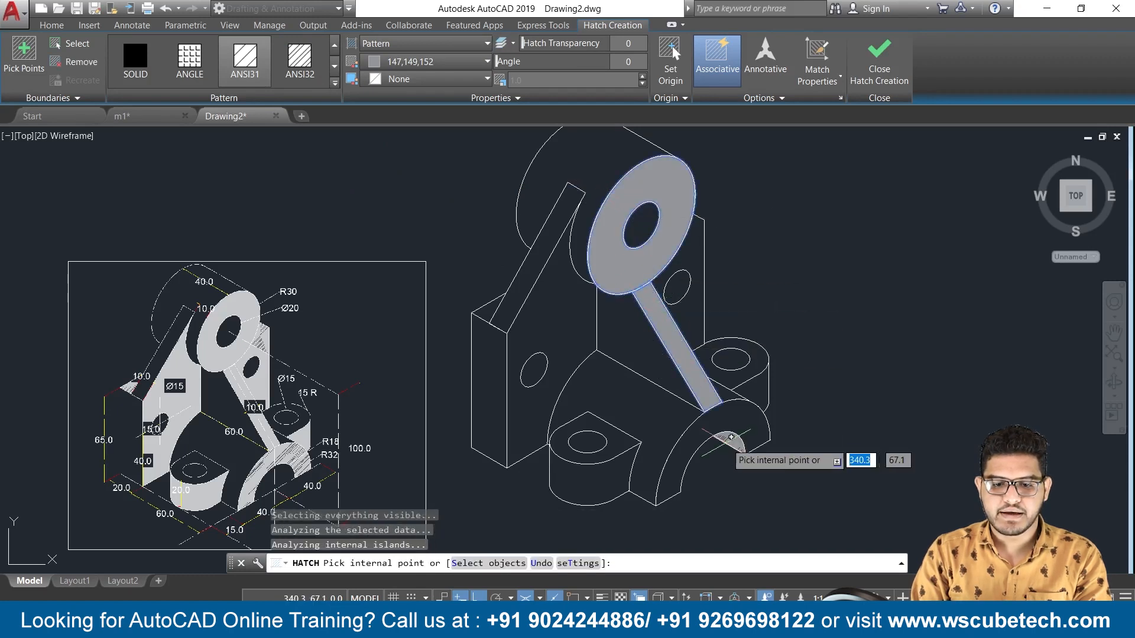
{"action": "left_click", "coordinate": [719, 420]}
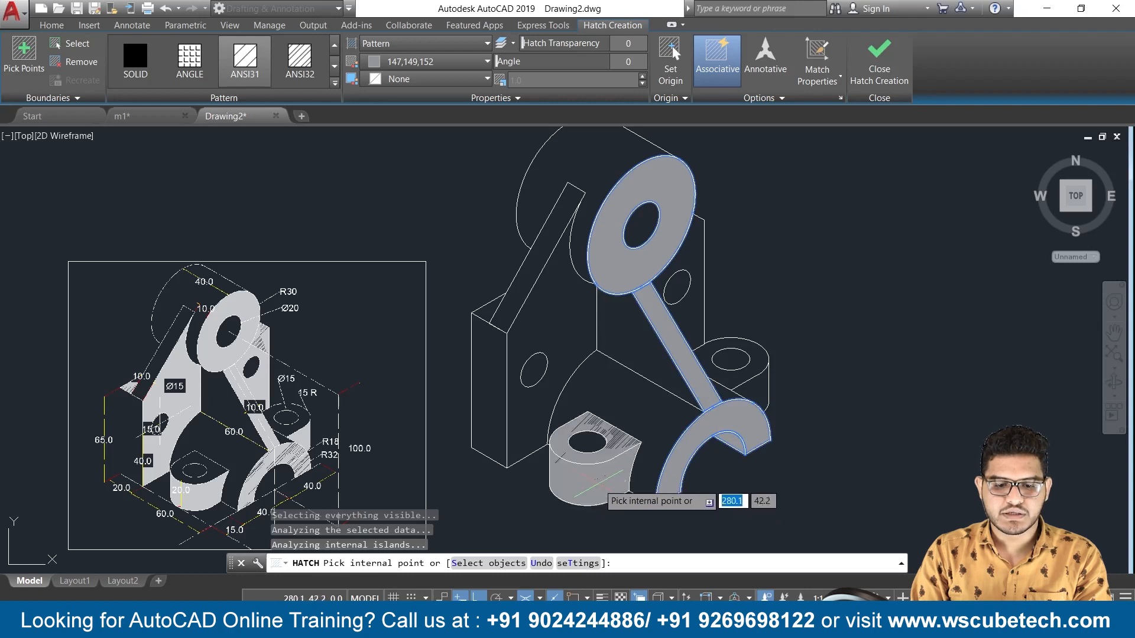
Step: Add the lug faces and the upright plate's faces to the grey hatch and finish the hatch
{"action": "scroll", "coordinate": [603, 482], "scroll_direction": "up", "scroll_amount": 4}
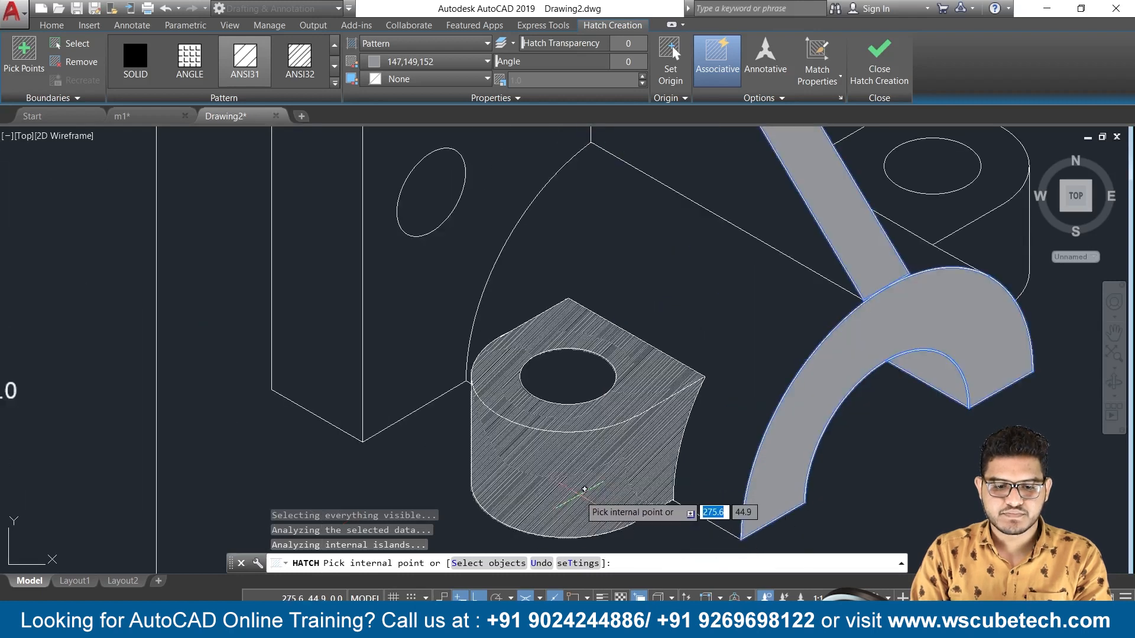
{"action": "scroll", "coordinate": [646, 437], "scroll_direction": "down", "scroll_amount": 5}
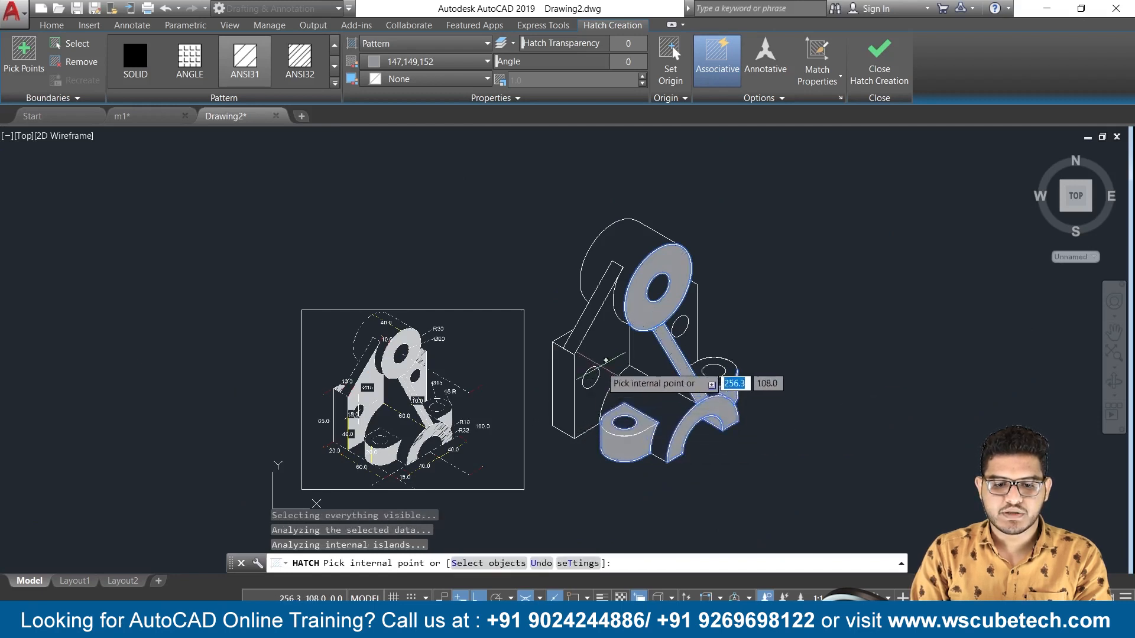
{"action": "left_click", "coordinate": [606, 360]}
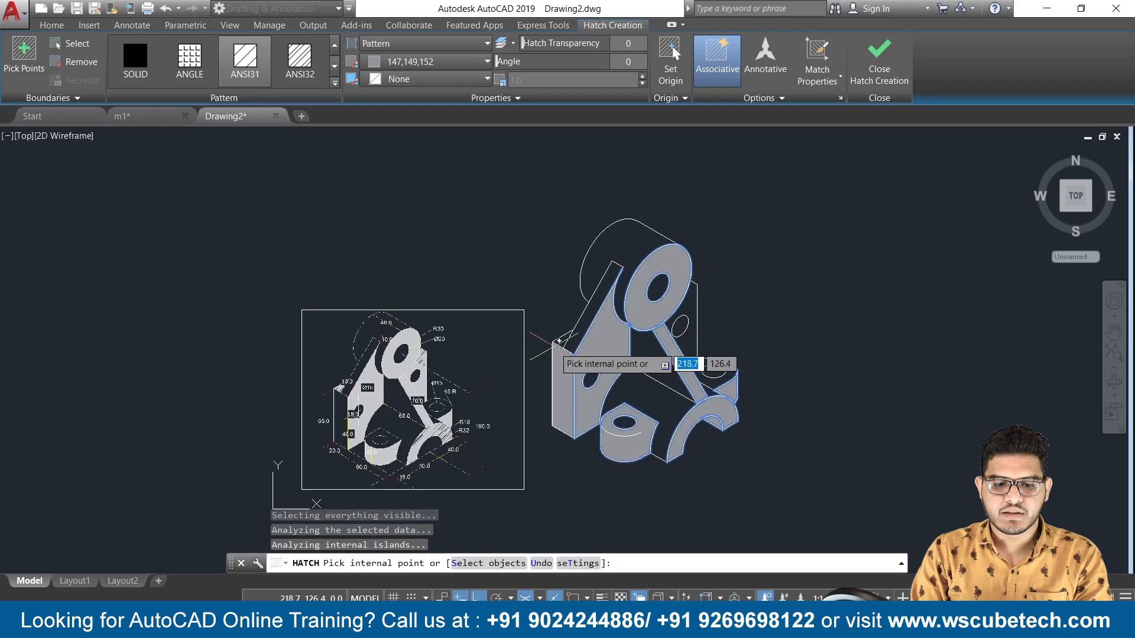
{"action": "scroll", "coordinate": [560, 341], "scroll_direction": "up", "scroll_amount": 4}
{"action": "scroll", "coordinate": [682, 355], "scroll_direction": "down", "scroll_amount": 2}
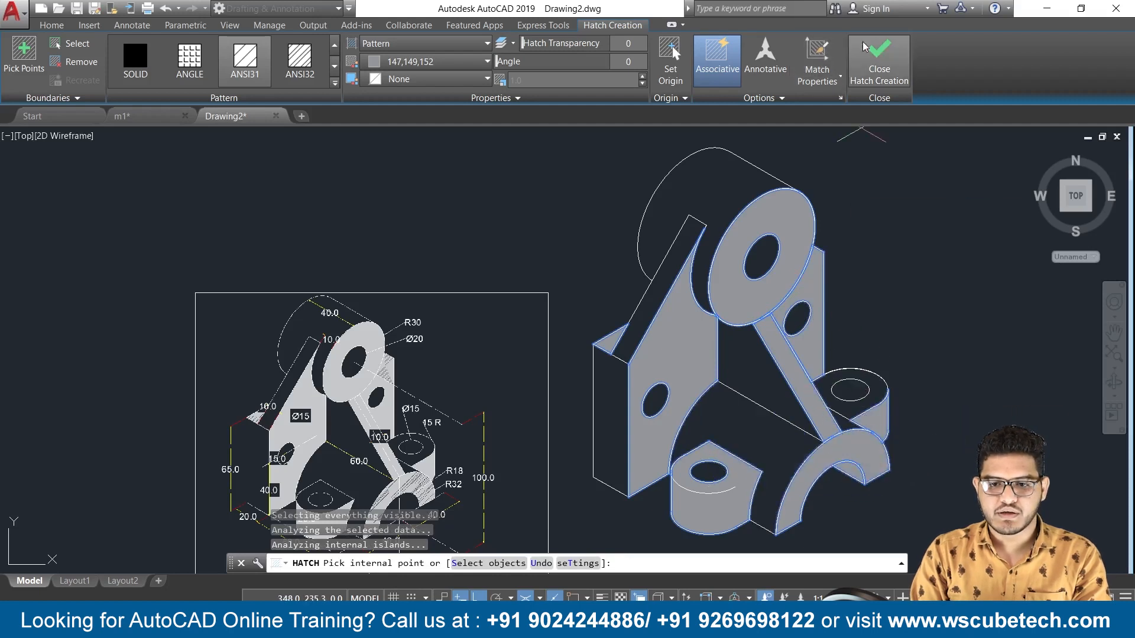
{"action": "left_click", "coordinate": [881, 56]}
Step: Delete the bracket's grey hatch and undo the deletion
{"action": "scroll", "coordinate": [768, 432], "scroll_direction": "up", "scroll_amount": 2}
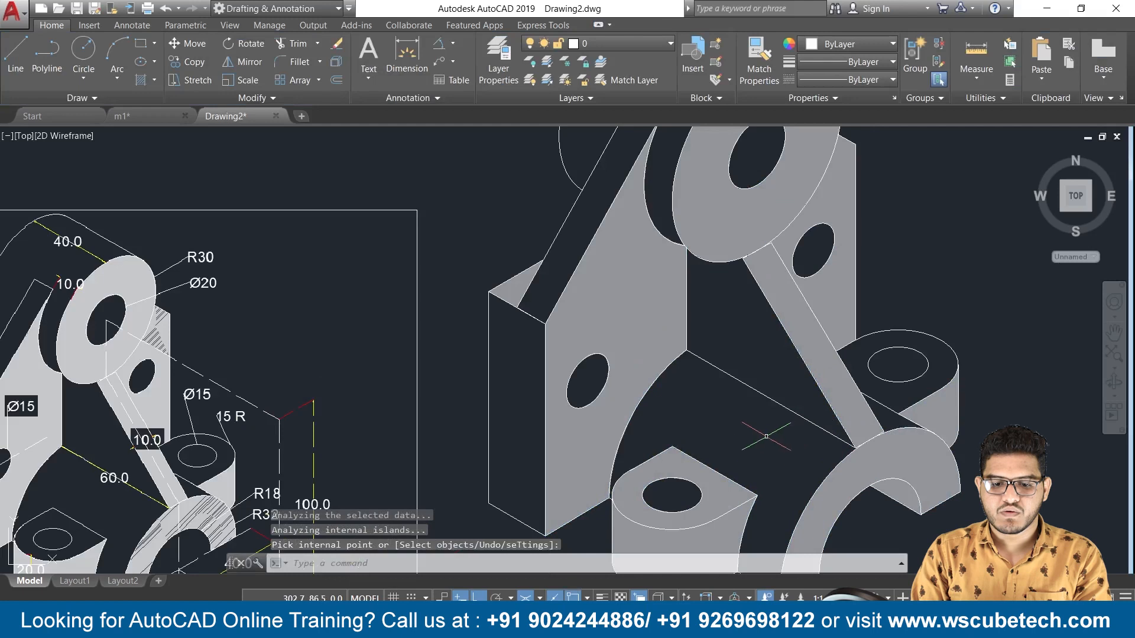
{"action": "left_click", "coordinate": [731, 490]}
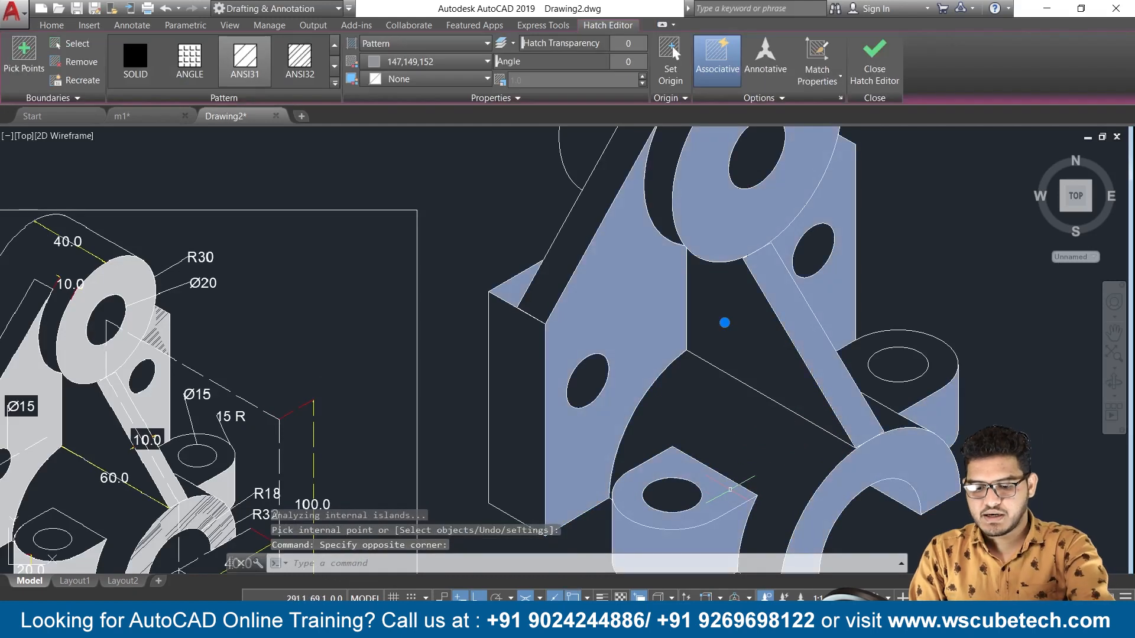
{"action": "key", "text": "Delete"}
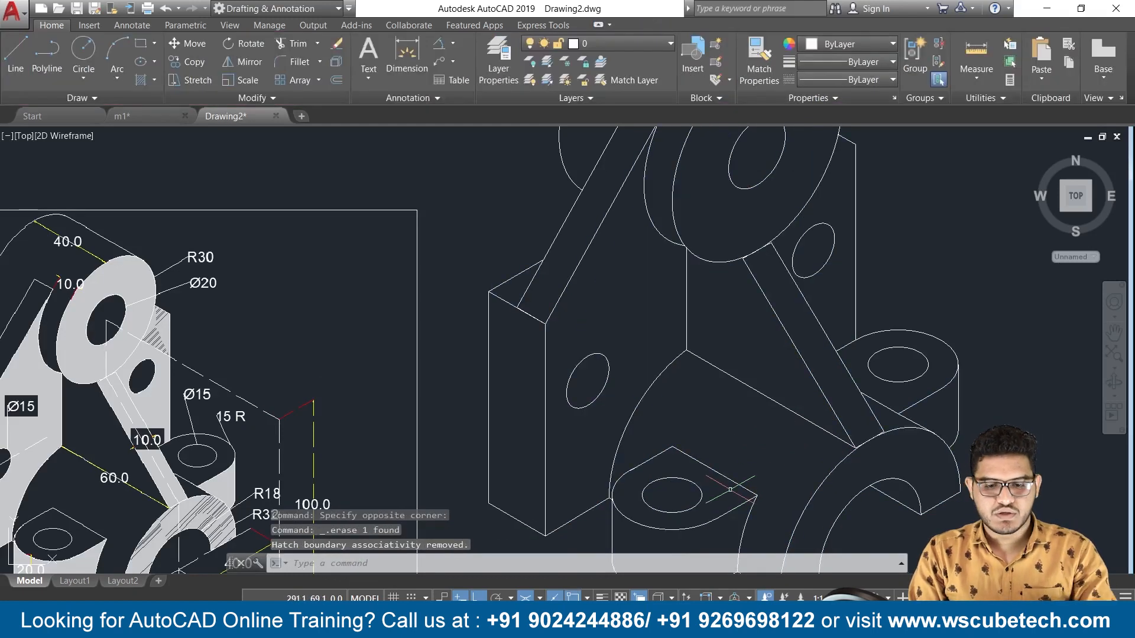
{"action": "key", "text": "ctrl+z"}
Step: Undo the hatching of the bracket
{"action": "scroll", "coordinate": [730, 489], "scroll_direction": "down", "scroll_amount": 4}
{"action": "middle_click_drag", "start_coordinate": [734, 489], "coordinate": [703, 363]}
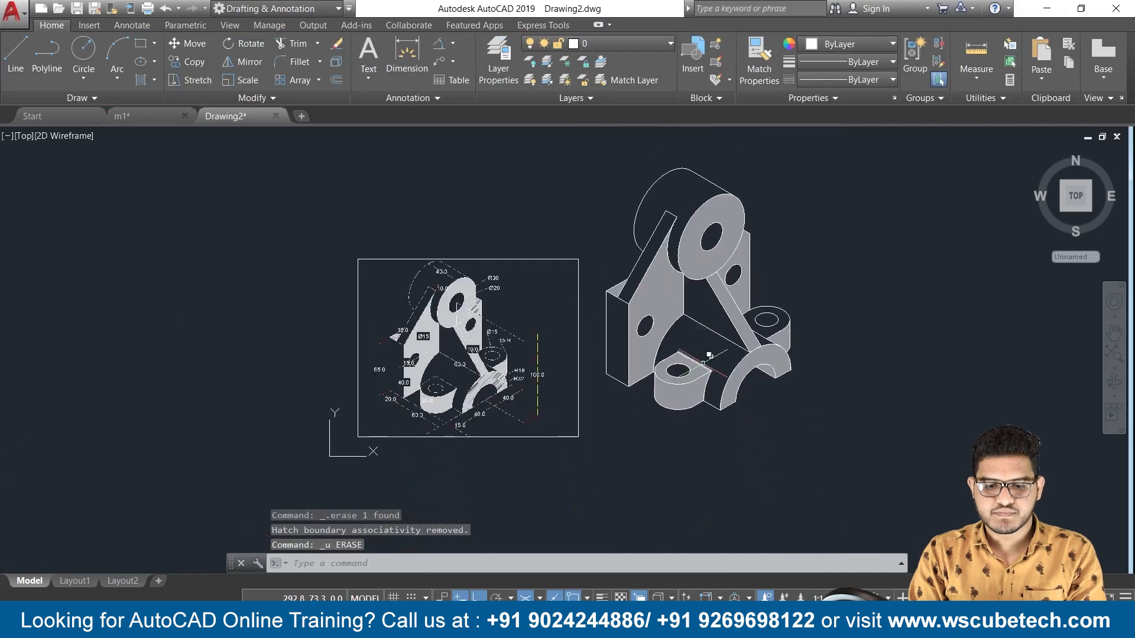
{"action": "scroll", "coordinate": [703, 363], "scroll_direction": "up", "scroll_amount": 2}
{"action": "key", "text": "ctrl+z"}
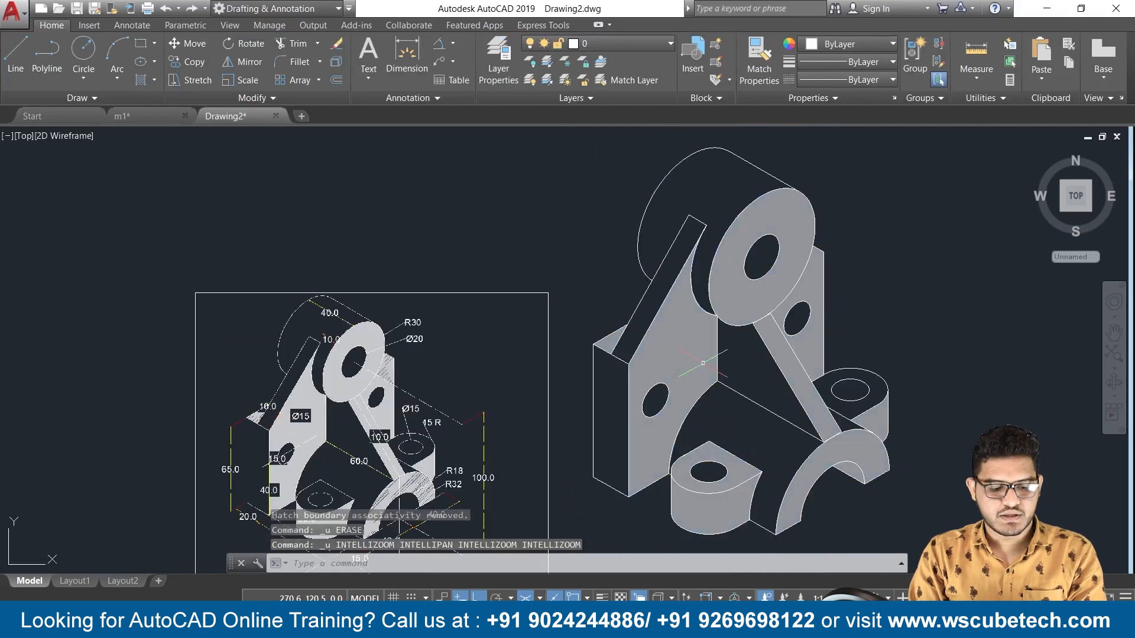
{"action": "key", "text": "ctrl+z"}
Step: Move the front lug's top-face arc by its endpoint so it meets the end of the adjoining straight edge
{"action": "scroll", "coordinate": [703, 363], "scroll_direction": "up", "scroll_amount": 5}
{"action": "middle_click_drag", "start_coordinate": [703, 363], "coordinate": [699, 323]}
{"action": "scroll", "coordinate": [637, 339], "scroll_direction": "up", "scroll_amount": 2}
{"action": "middle_click_drag", "start_coordinate": [637, 350], "coordinate": [788, 294]}
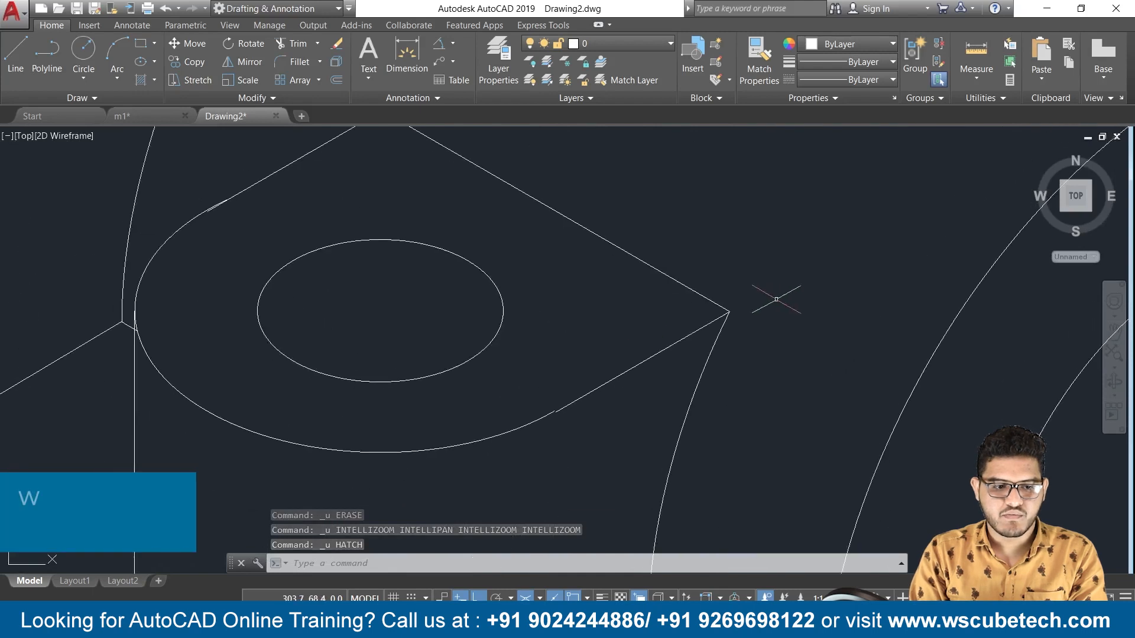
{"action": "mouse_move", "coordinate": [499, 387]}
{"action": "middle_mouse_down"}
{"action": "mouse_move", "coordinate": [569, 345]}
{"action": "mouse_move", "coordinate": [606, 348]}
{"action": "middle_mouse_up"}
{"action": "scroll", "coordinate": [631, 363], "scroll_direction": "up", "scroll_amount": 2}
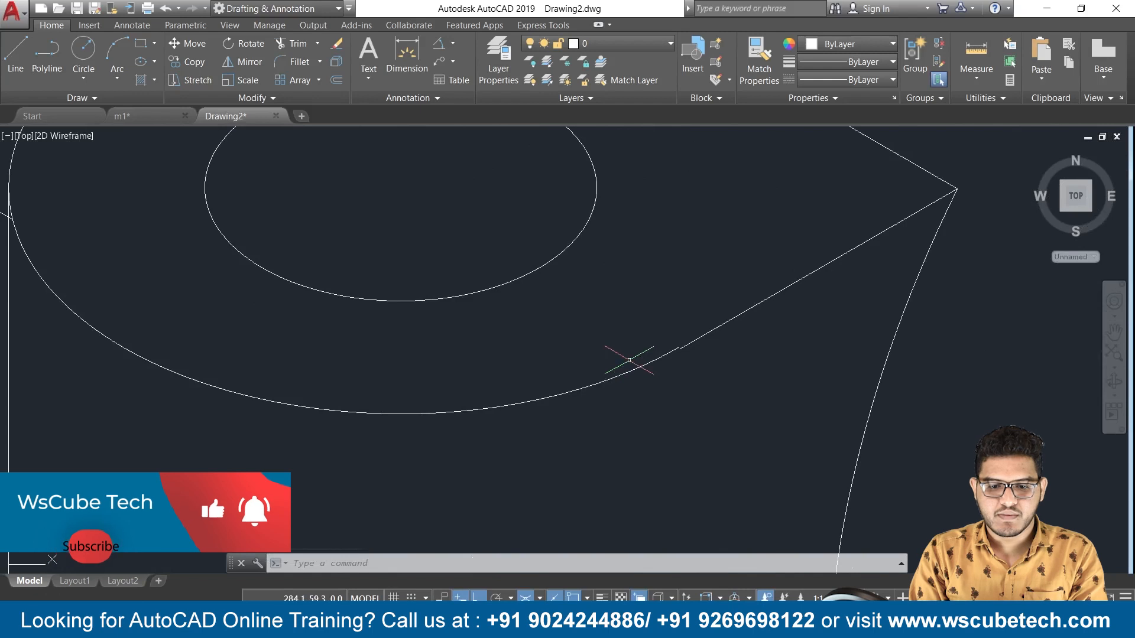
{"action": "type", "text": "m"}
{"action": "key", "text": "Return"}
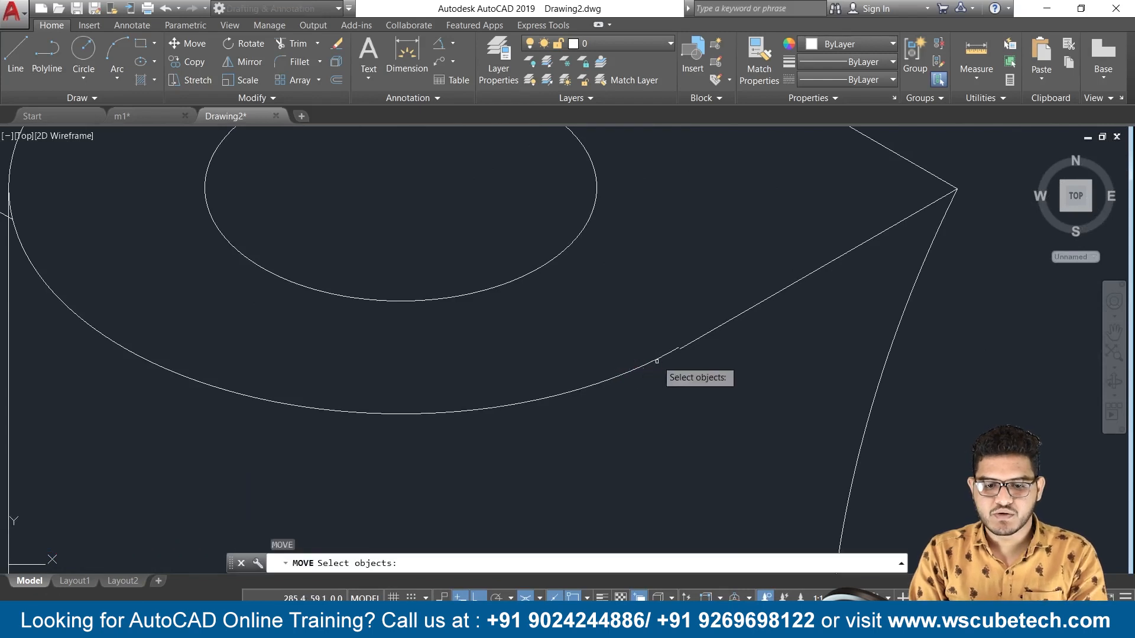
{"action": "left_click", "coordinate": [653, 363]}
{"action": "key", "text": "Return"}
{"action": "scroll", "coordinate": [653, 363], "scroll_direction": "up", "scroll_amount": 3}
{"action": "scroll", "coordinate": [653, 362], "scroll_direction": "up", "scroll_amount": 1}
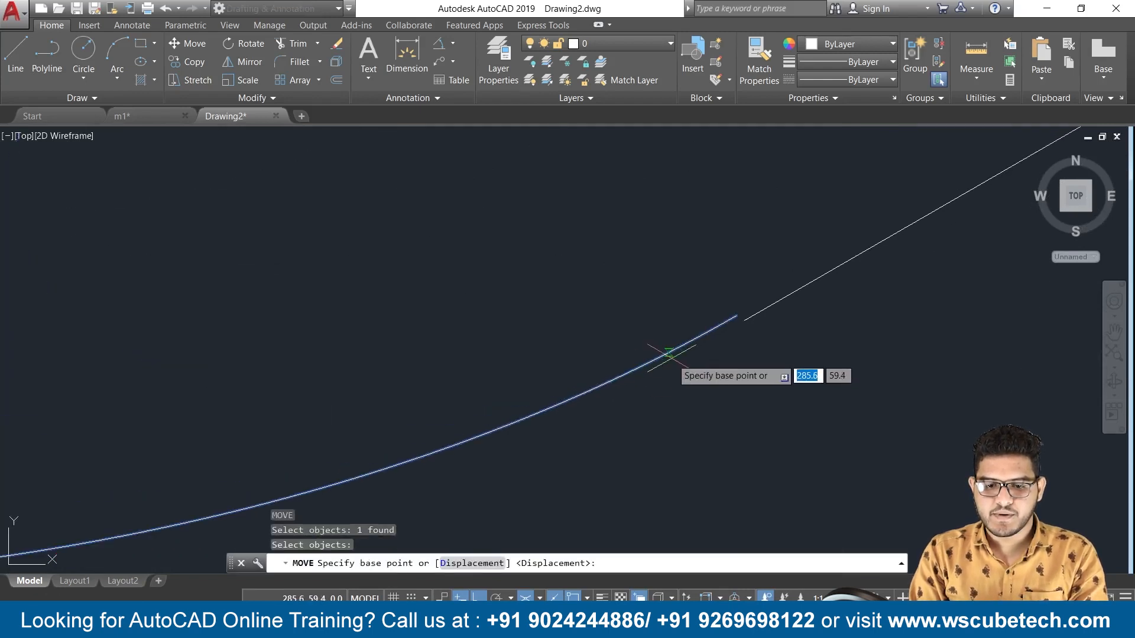
{"action": "left_click", "coordinate": [736, 316]}
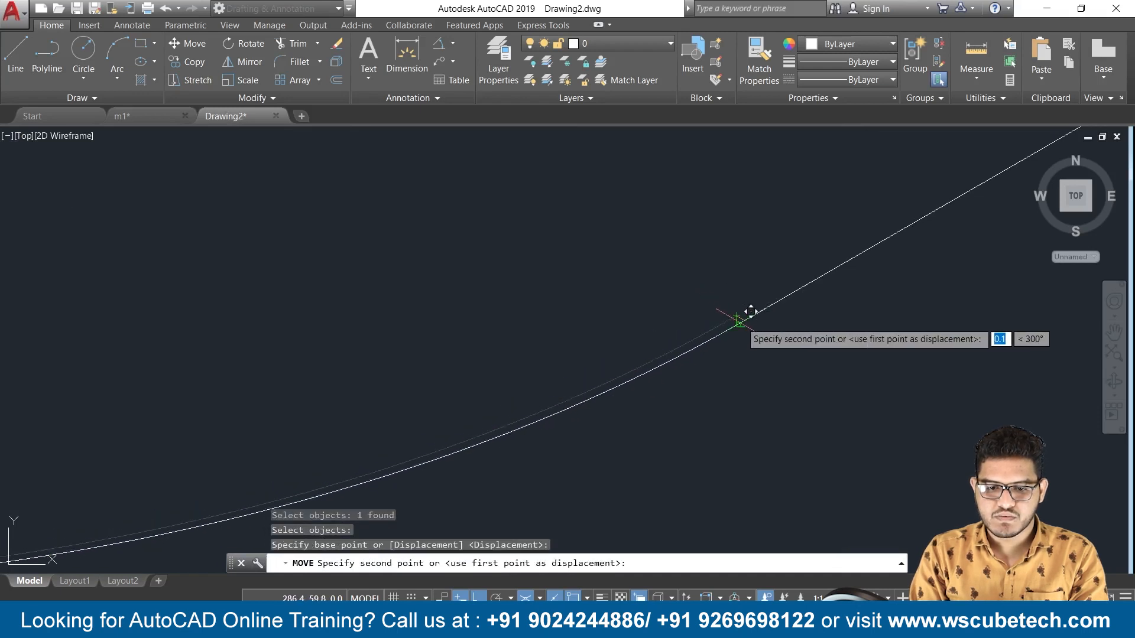
{"action": "scroll", "coordinate": [746, 303], "scroll_direction": "up", "scroll_amount": 2}
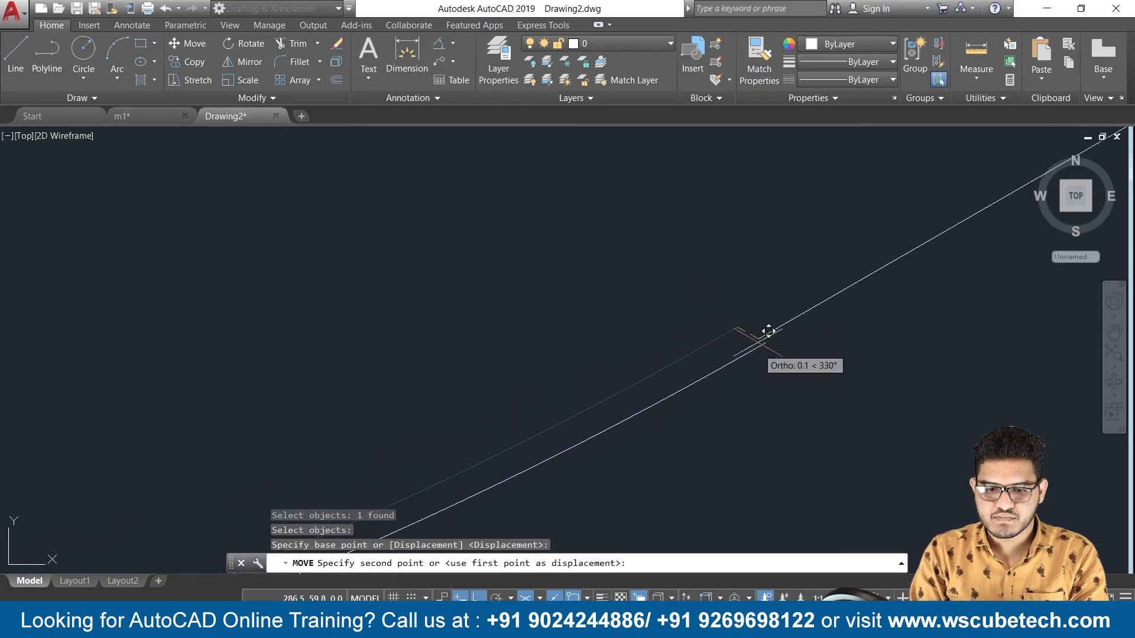
{"action": "left_click", "coordinate": [761, 334]}
{"action": "key", "text": "Return"}
{"action": "scroll", "coordinate": [663, 314], "scroll_direction": "down", "scroll_amount": 5}
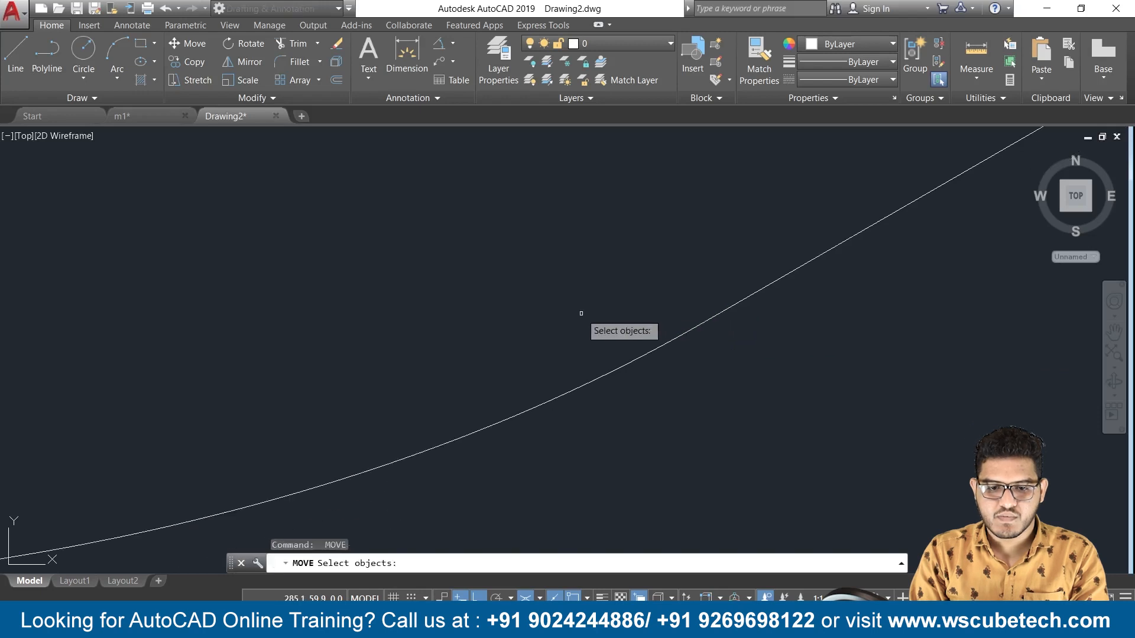
{"action": "scroll", "coordinate": [379, 242], "scroll_direction": "up", "scroll_amount": 6}
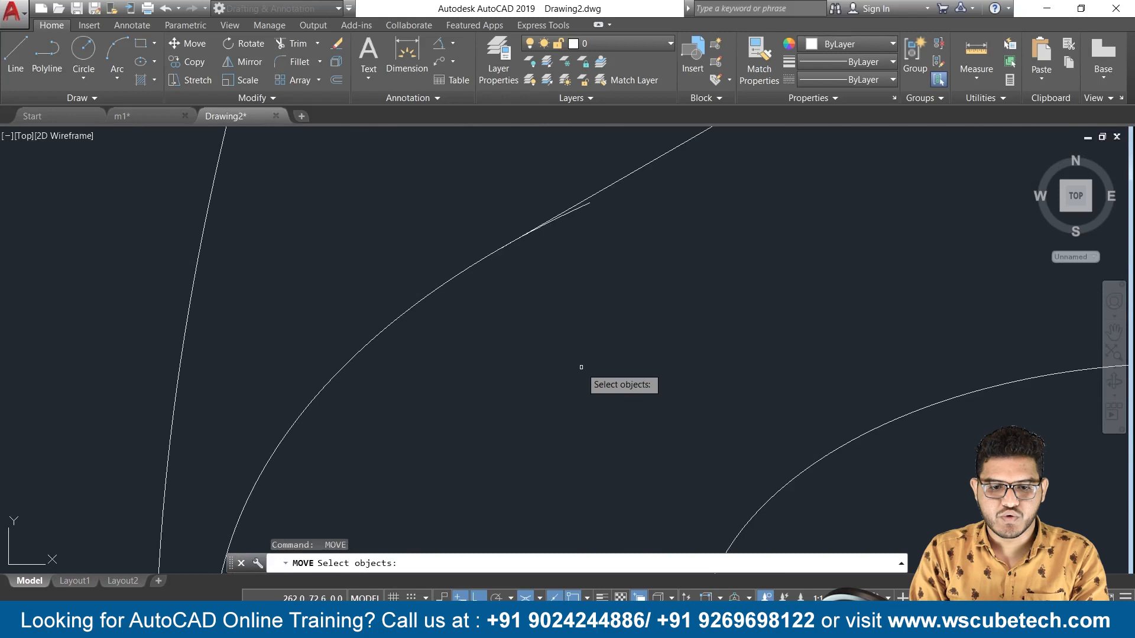
{"action": "key", "text": "Return"}
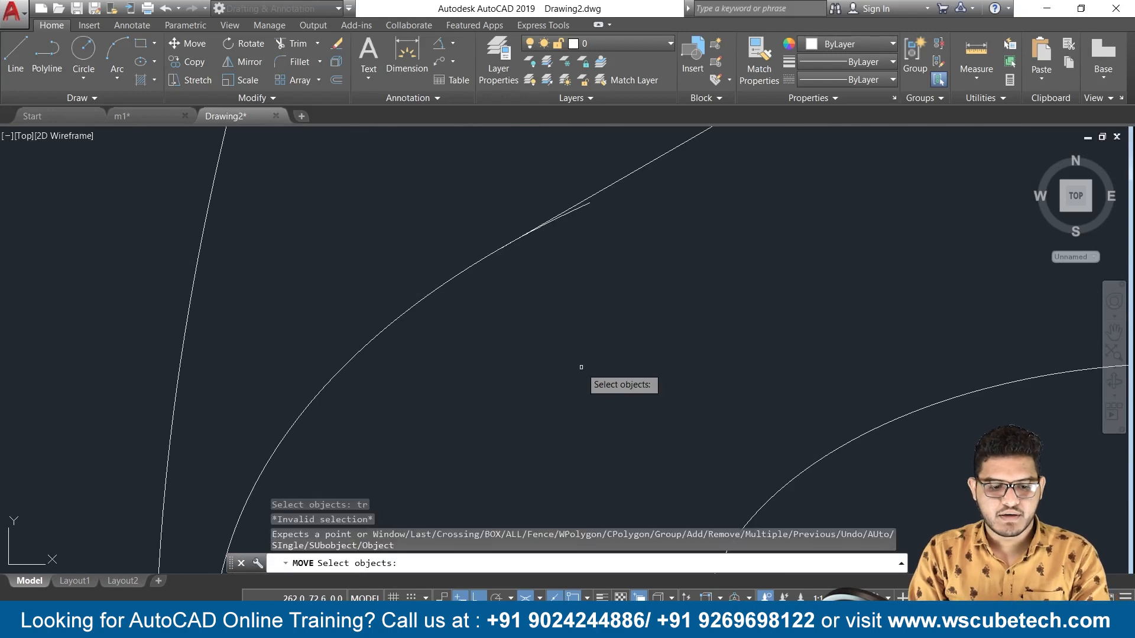
{"action": "key", "text": "Escape"}
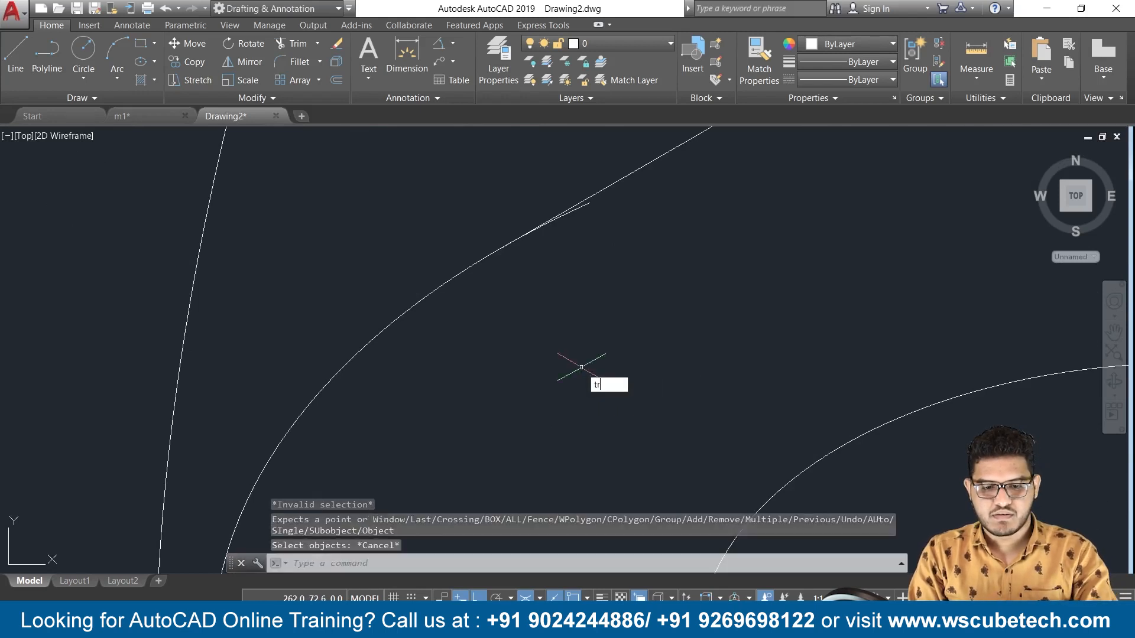
Step: Trim the arc's short overhanging end where it crosses the straight rear edge of the front lug's top face
{"action": "type", "text": "tr"}
{"action": "key", "text": "Return"}
{"action": "key", "text": "Return"}
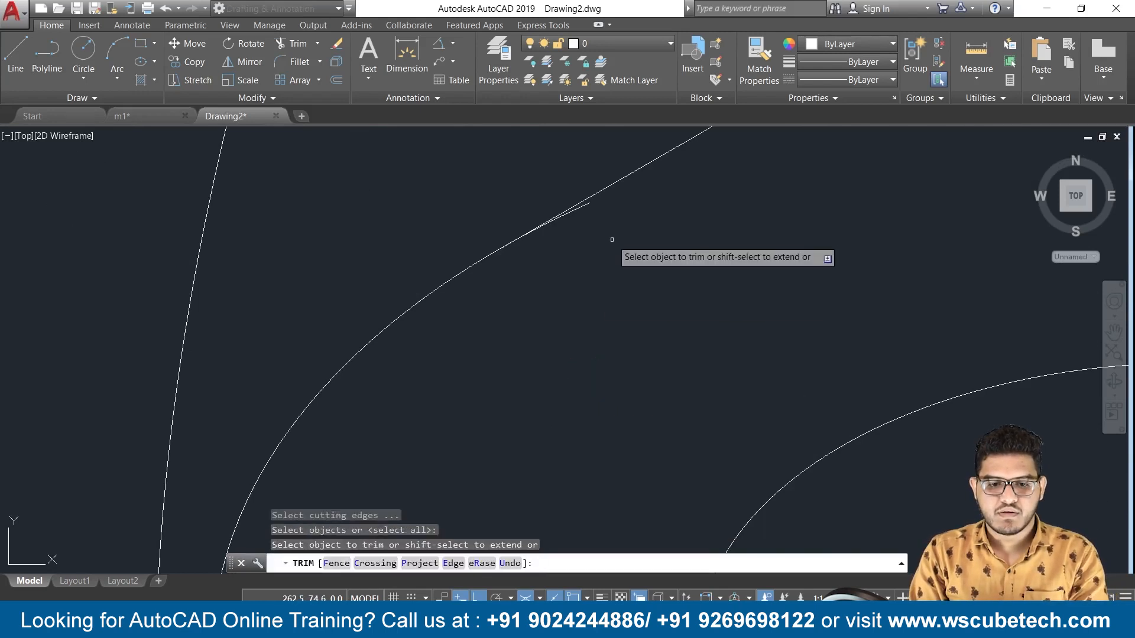
{"action": "left_click", "coordinate": [584, 204]}
{"action": "key", "text": "Return"}
Step: Move the upper endpoint of the front lug's vertical side edge onto the outermost point of its top-face arc
{"action": "scroll", "coordinate": [605, 262], "scroll_direction": "down", "scroll_amount": 6}
{"action": "scroll", "coordinate": [605, 262], "scroll_direction": "down", "scroll_amount": 1}
{"action": "scroll", "coordinate": [648, 292], "scroll_direction": "up", "scroll_amount": 4}
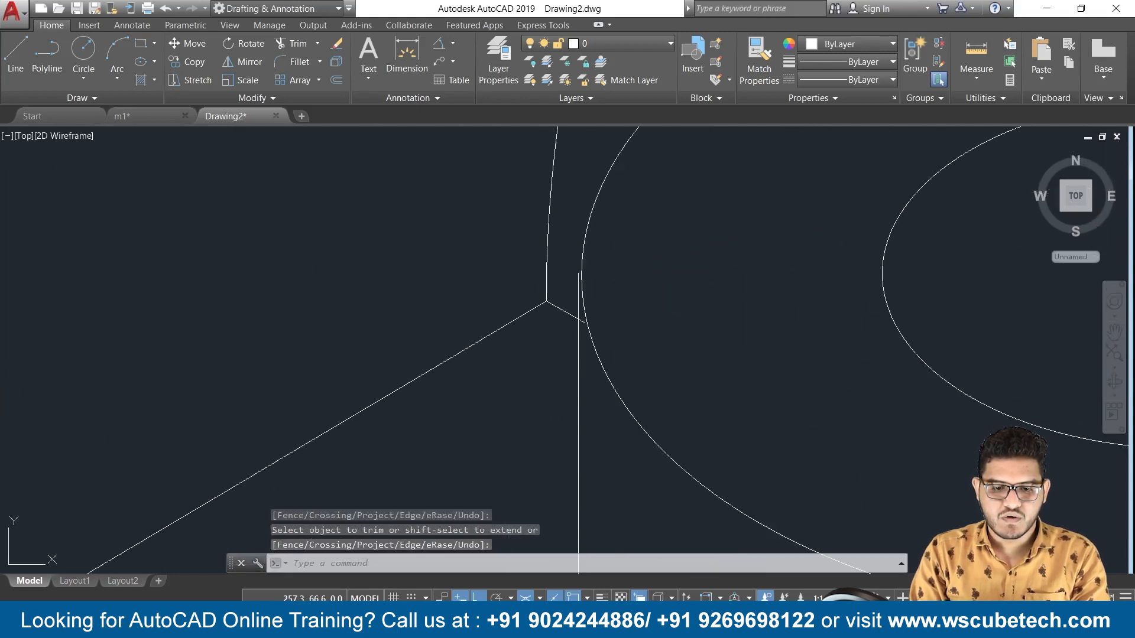
{"action": "scroll", "coordinate": [658, 299], "scroll_direction": "up", "scroll_amount": 2}
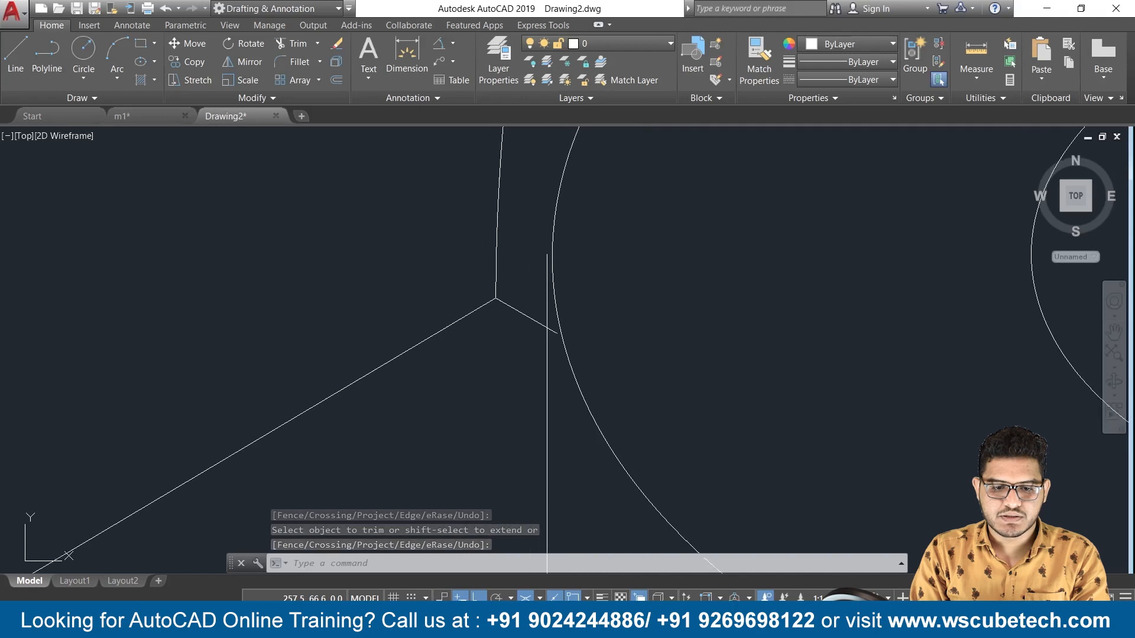
{"action": "left_click", "coordinate": [548, 255]}
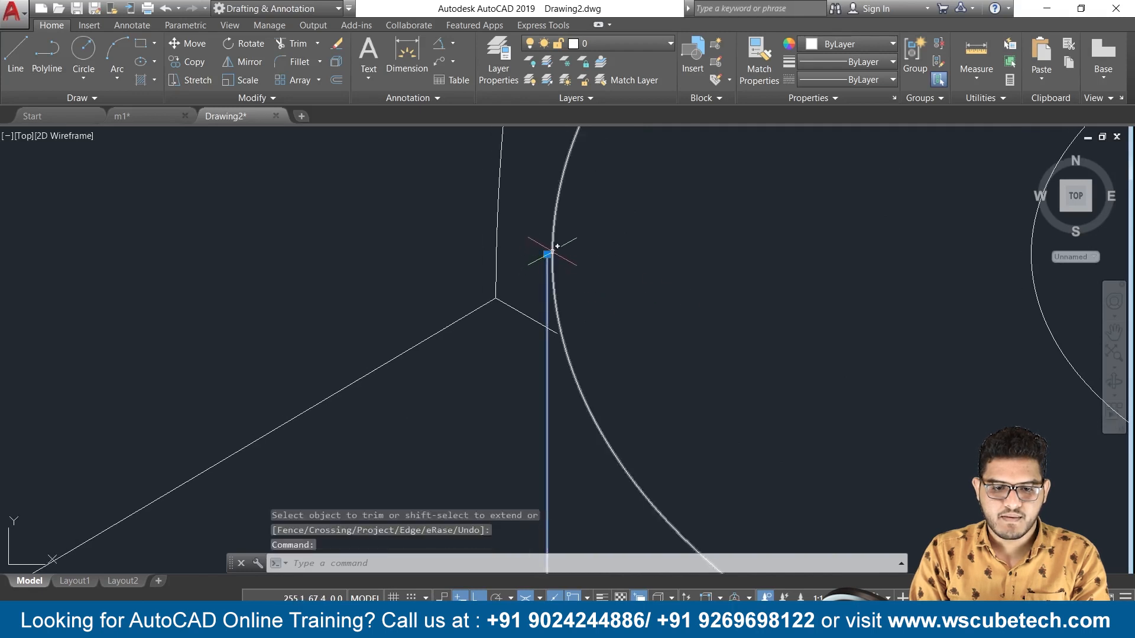
{"action": "left_click", "coordinate": [547, 254]}
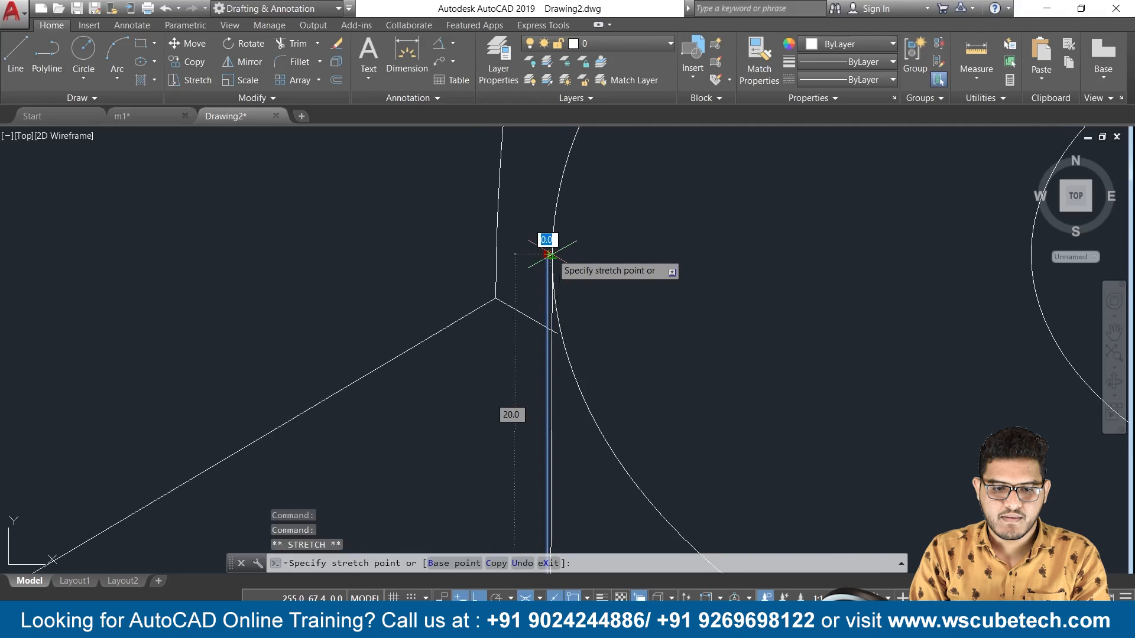
{"action": "left_click", "coordinate": [552, 255]}
Step: Trim the short slanted edge's overhanging end where it crosses the front lug's vertical side edge
{"action": "type", "text": "tr"}
{"action": "key", "text": "Return"}
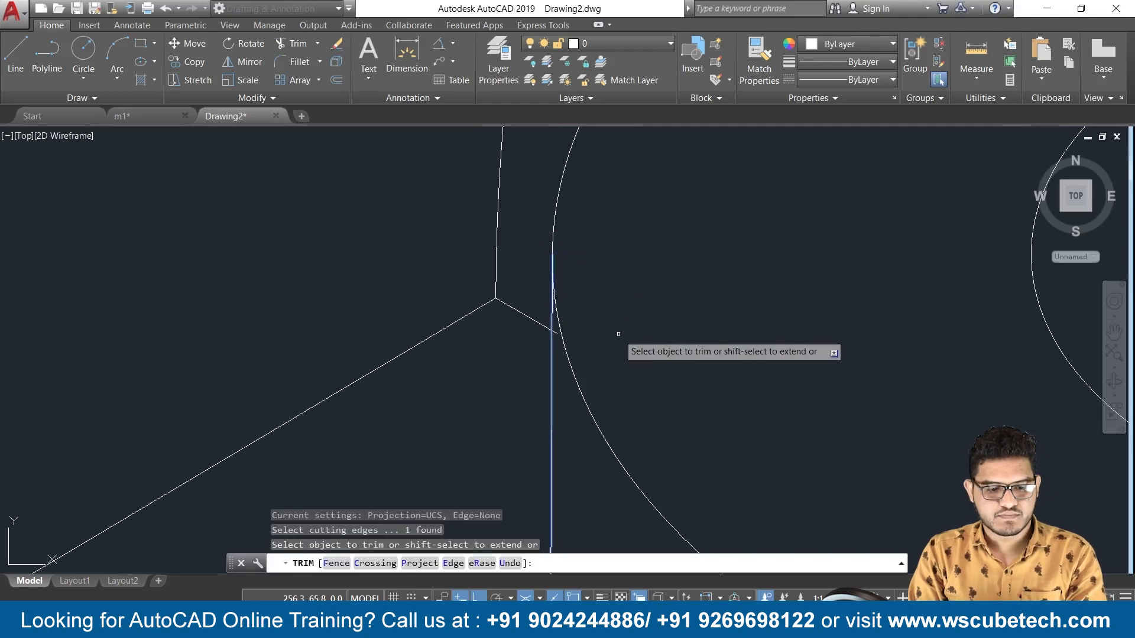
{"action": "left_click", "coordinate": [556, 335]}
{"action": "key", "text": "Return"}
{"action": "scroll", "coordinate": [556, 335], "scroll_direction": "down", "scroll_amount": 3}
{"action": "scroll", "coordinate": [588, 451], "scroll_direction": "down", "scroll_amount": 2}
{"action": "scroll", "coordinate": [591, 451], "scroll_direction": "up", "scroll_amount": 1}
{"action": "scroll", "coordinate": [563, 385], "scroll_direction": "down", "scroll_amount": 2}
{"action": "scroll", "coordinate": [599, 404], "scroll_direction": "down", "scroll_amount": 2}
{"action": "scroll", "coordinate": [599, 404], "scroll_direction": "up", "scroll_amount": 3}
{"action": "key", "text": "Escape"}
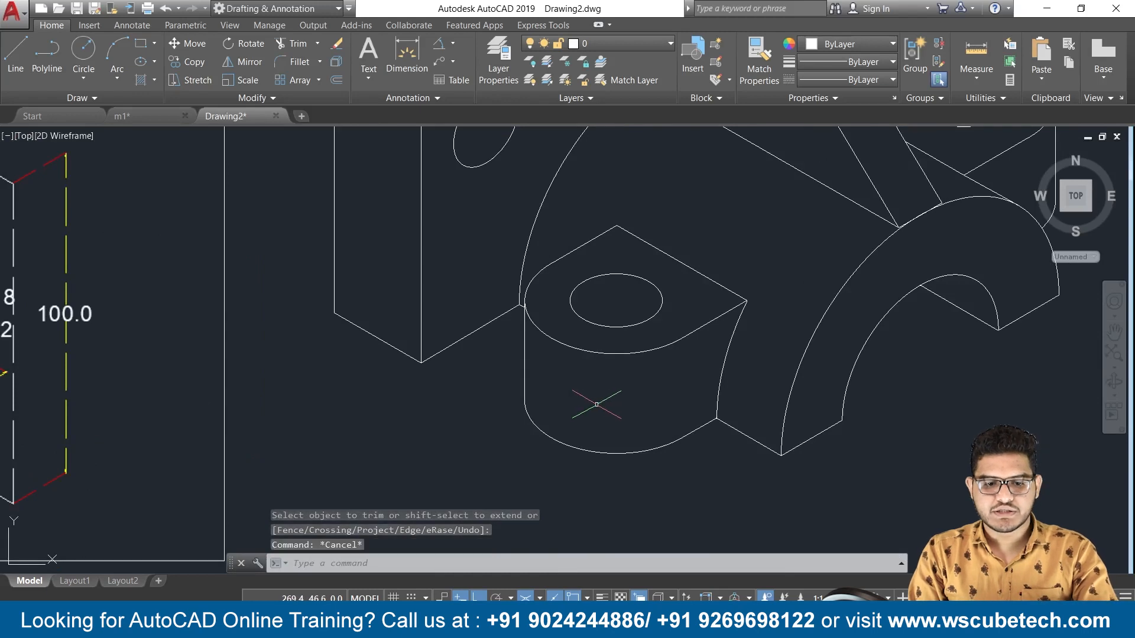
Step: Hatch the front lug's curved side face with the ANSI31 pattern in grey 147,149,152 at scale 1.0
{"action": "type", "text": "h"}
{"action": "key", "text": "Return"}
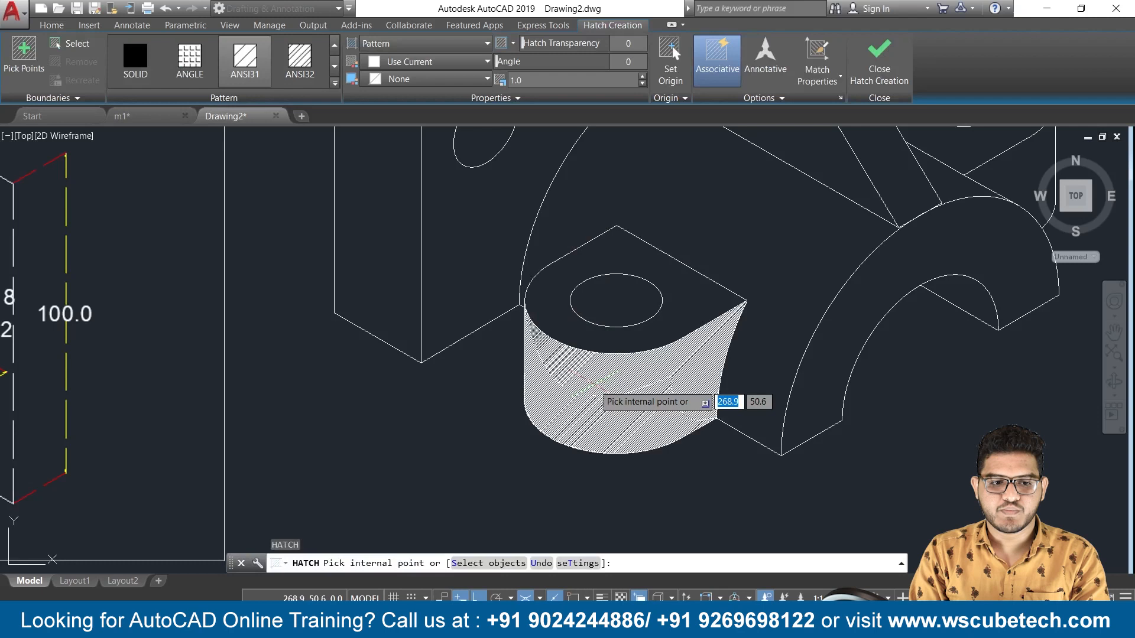
{"action": "left_click", "coordinate": [415, 66]}
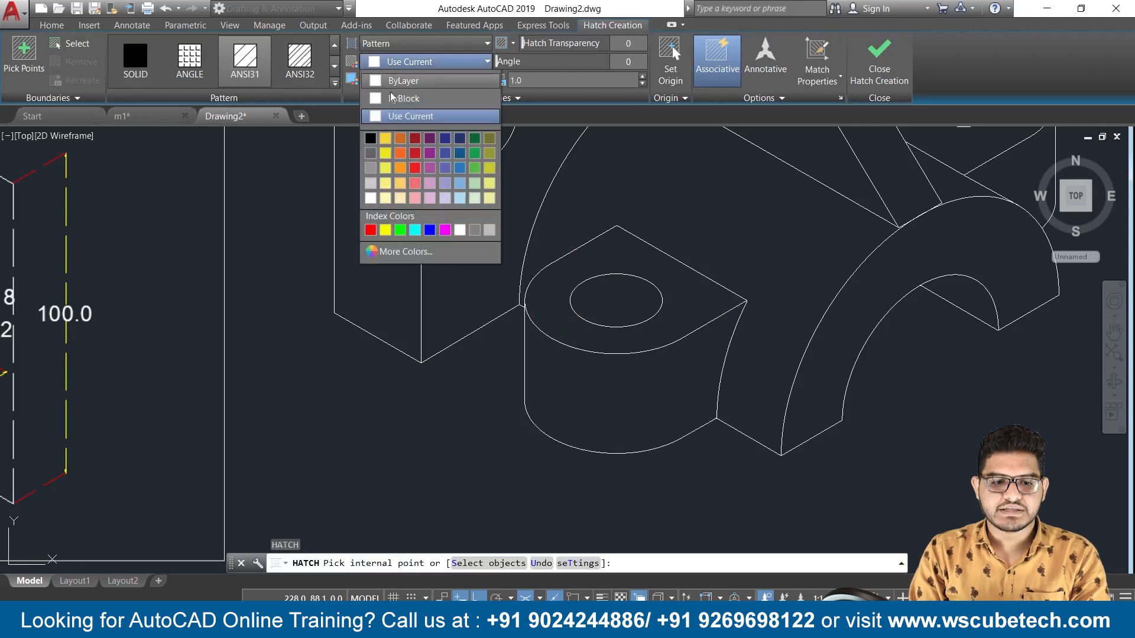
{"action": "left_click", "coordinate": [370, 169]}
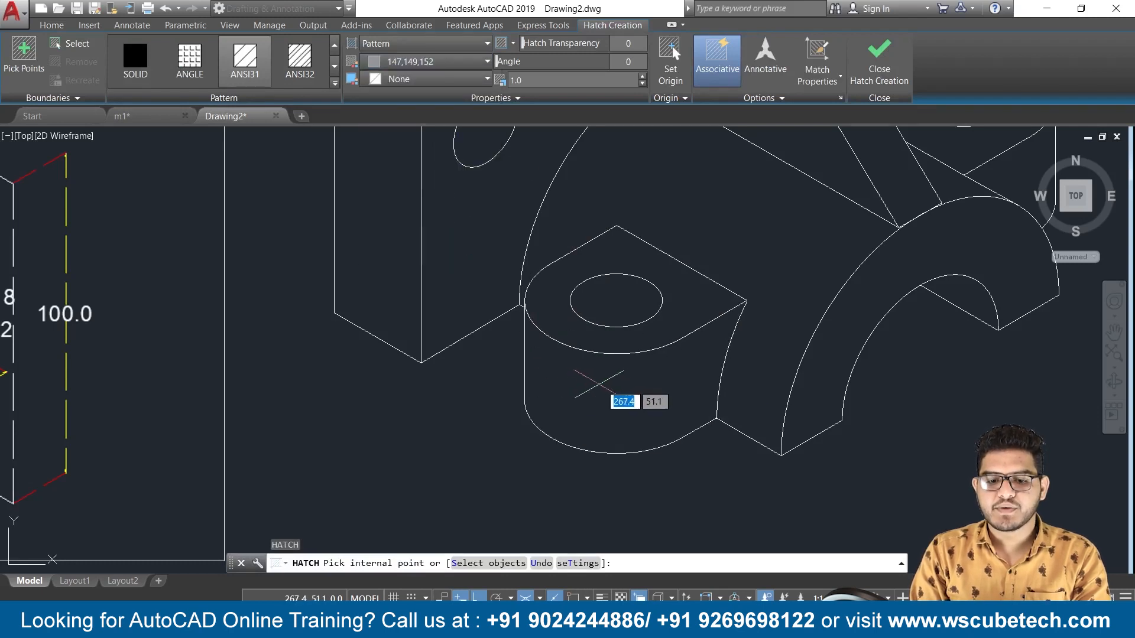
{"action": "left_click", "coordinate": [636, 383]}
Step: Add the upright plate's front face, the boss ring, the rear plate section, the rear lug's side and the arch to the grey hatch
{"action": "scroll", "coordinate": [637, 383], "scroll_direction": "down", "scroll_amount": 5}
{"action": "middle_click_drag", "start_coordinate": [637, 384], "coordinate": [585, 452]}
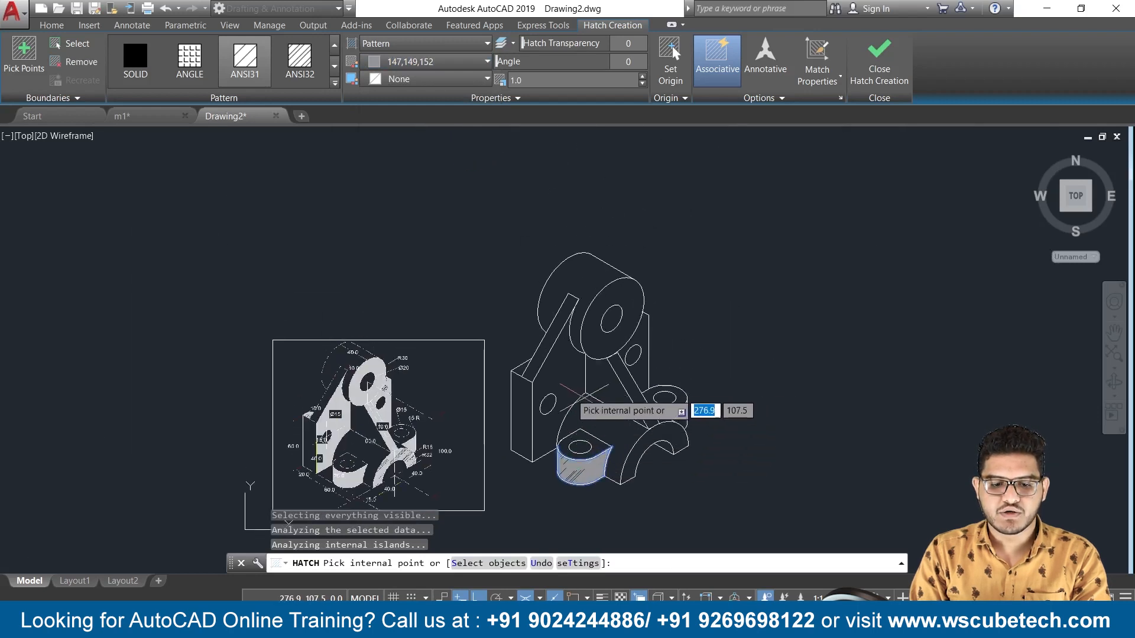
{"action": "scroll", "coordinate": [558, 382], "scroll_direction": "up", "scroll_amount": 2}
{"action": "left_click", "coordinate": [561, 373]}
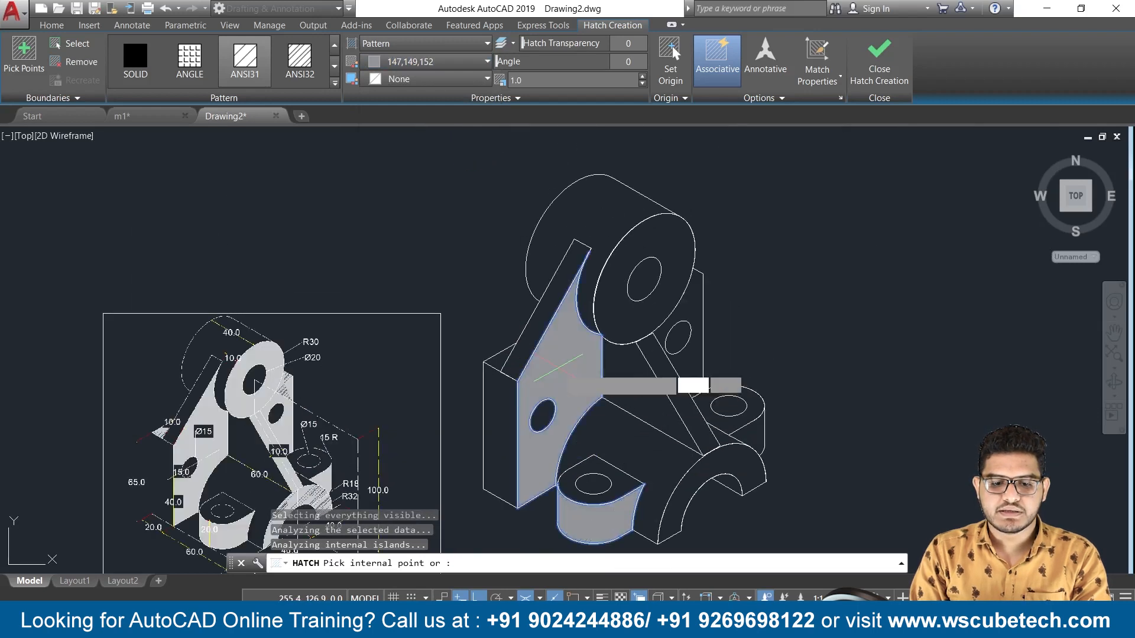
{"action": "left_click", "coordinate": [680, 295]}
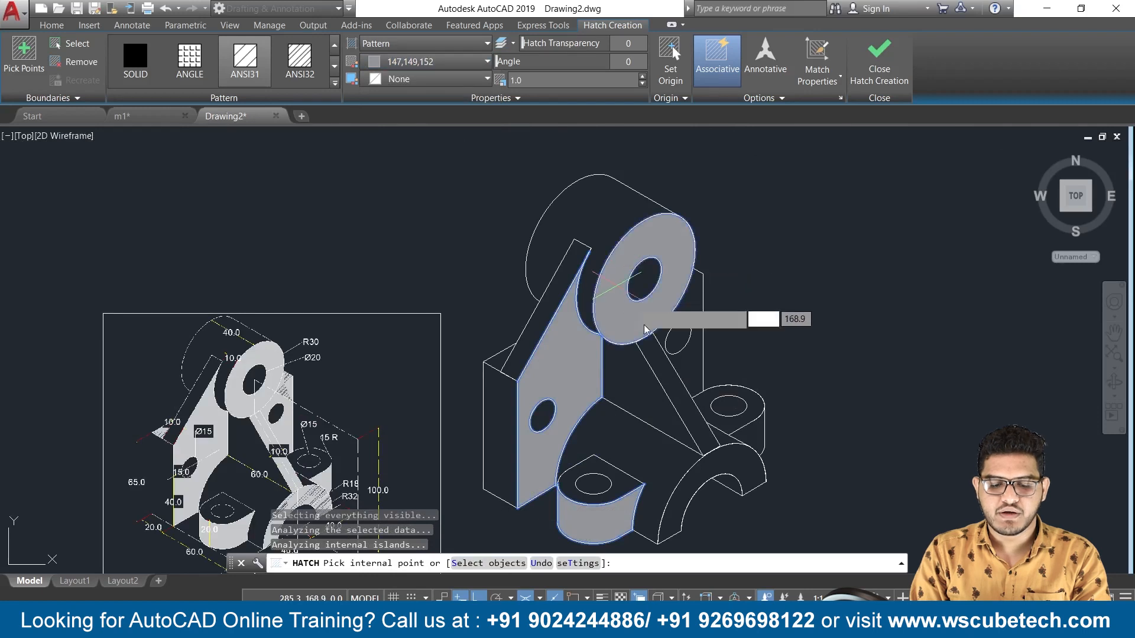
{"action": "left_click", "coordinate": [687, 356]}
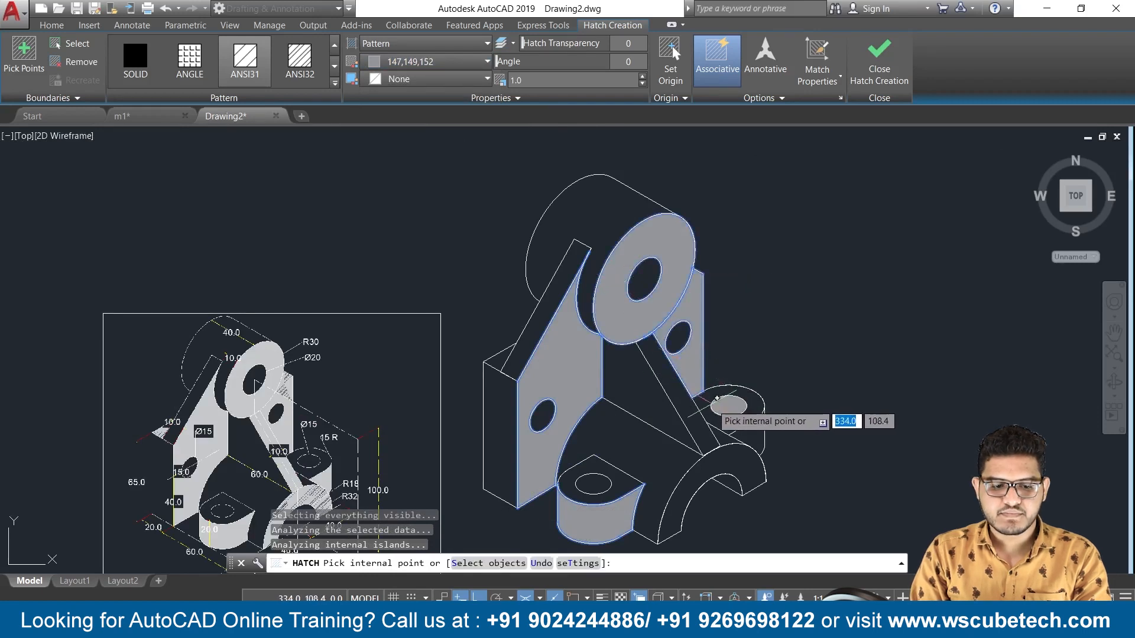
{"action": "left_click", "coordinate": [751, 434]}
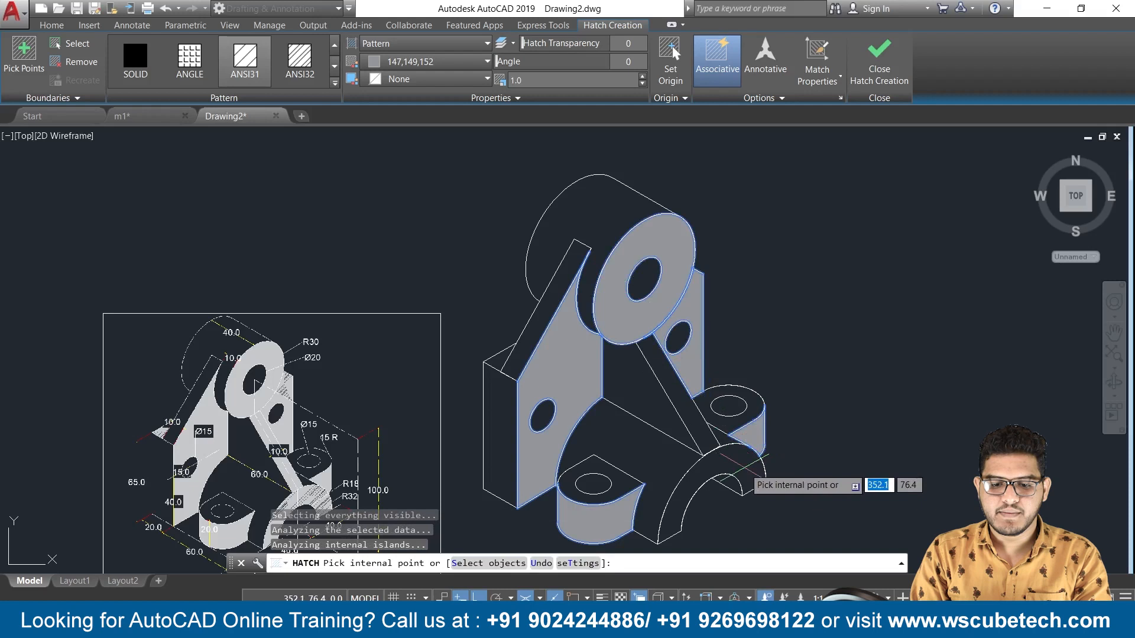
{"action": "left_click", "coordinate": [736, 476]}
Step: Add the diagonal rib and the upright plate's small top face to the grey hatch, and finish hatching
{"action": "scroll", "coordinate": [756, 534], "scroll_direction": "up", "scroll_amount": 4}
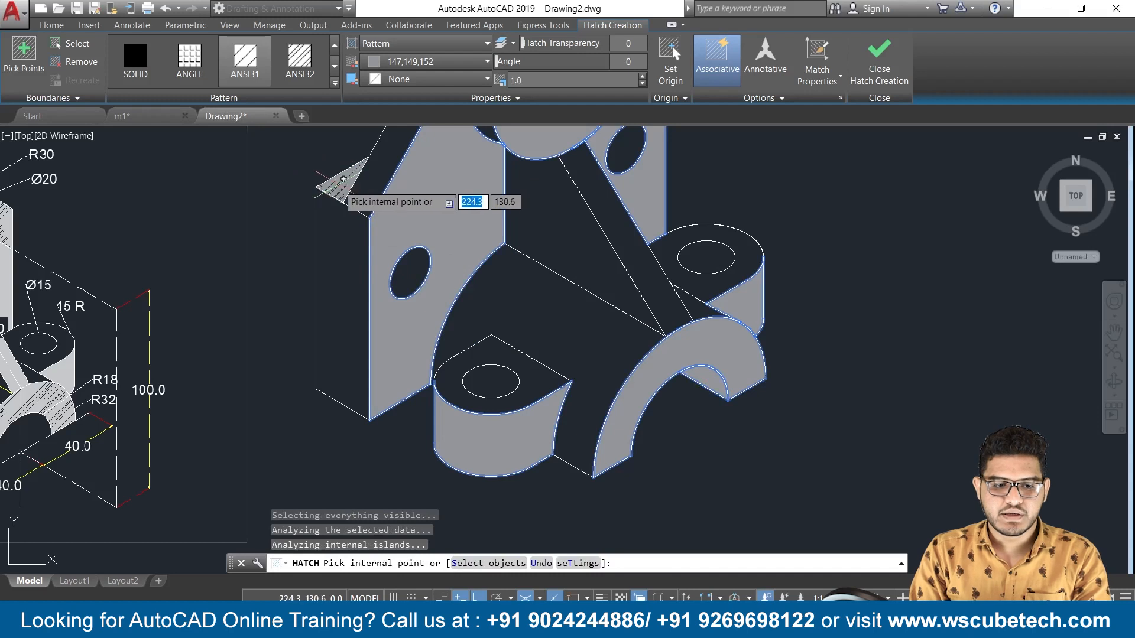
{"action": "scroll", "coordinate": [337, 187], "scroll_direction": "down", "scroll_amount": 5}
{"action": "middle_click_drag", "start_coordinate": [338, 198], "coordinate": [505, 355]}
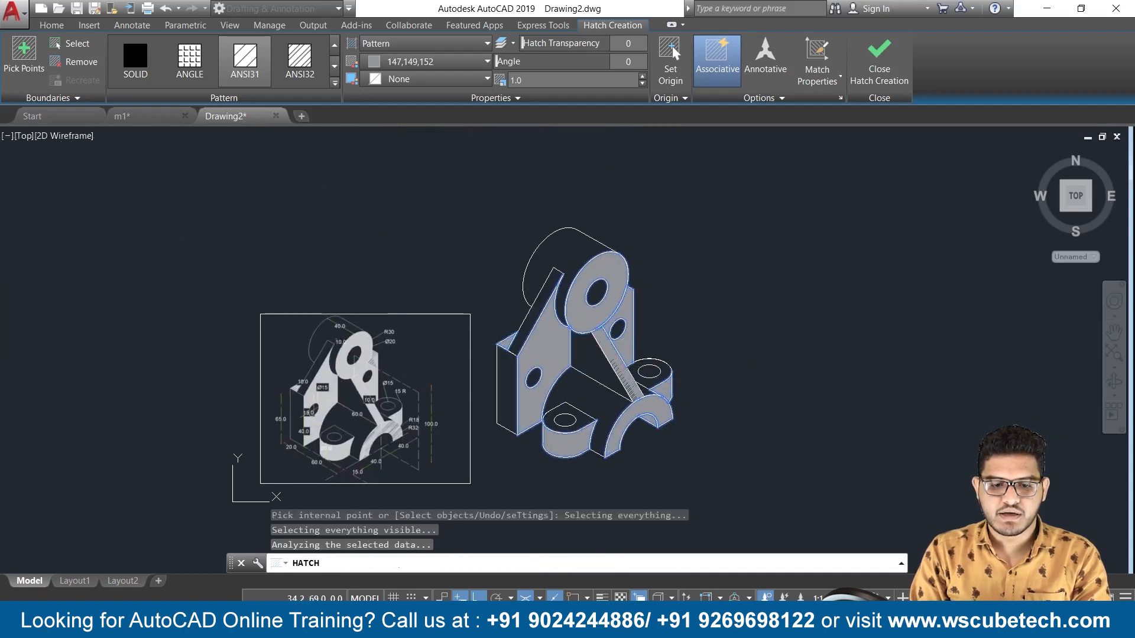
{"action": "left_click", "coordinate": [879, 56]}
{"action": "scroll", "coordinate": [747, 308], "scroll_direction": "up", "scroll_amount": 2}
{"action": "middle_click_drag", "start_coordinate": [732, 303], "coordinate": [886, 261]}
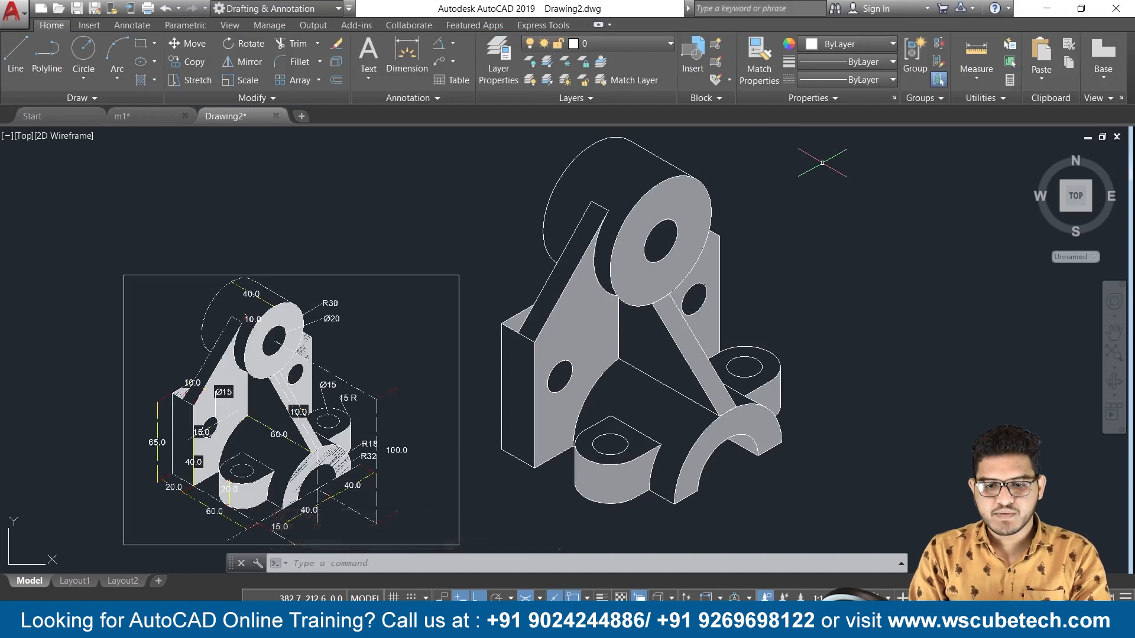
Step: Join all the objects of the redrawn bracket, selecting the whole figure at once
{"action": "type", "text": "j"}
{"action": "key", "text": "Return"}
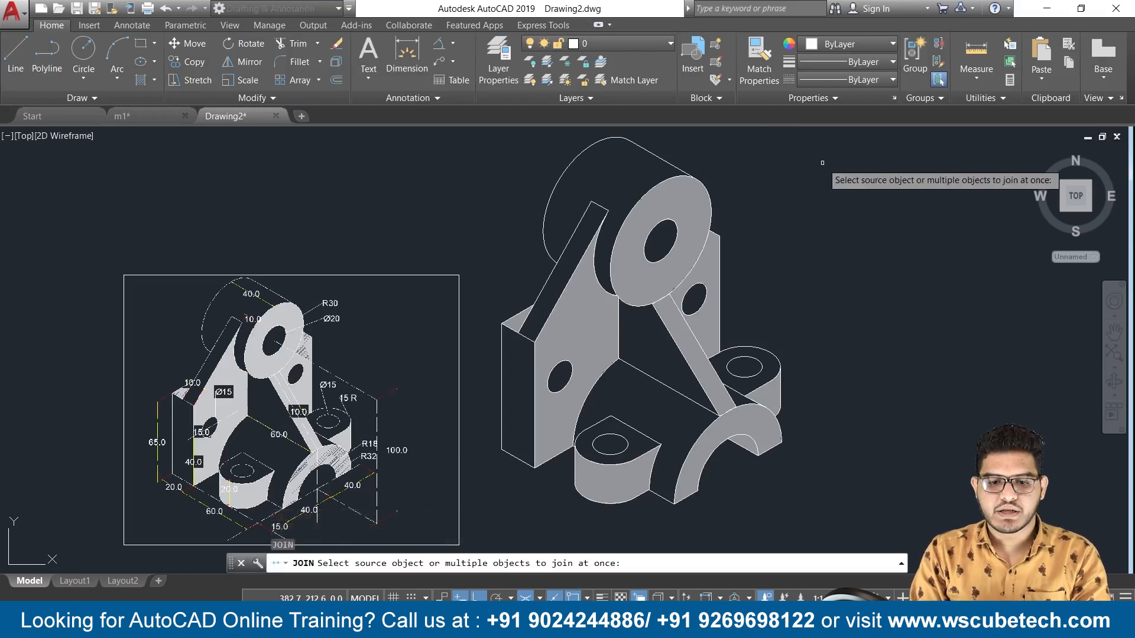
{"action": "left_click", "coordinate": [822, 162]}
{"action": "left_click", "coordinate": [500, 523]}
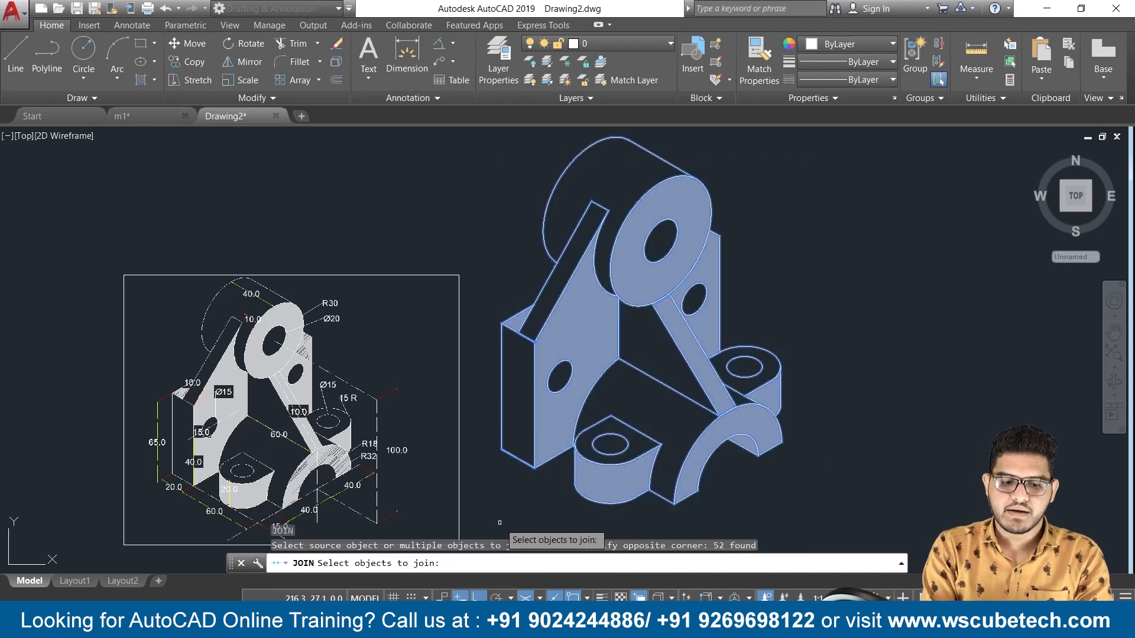
{"action": "key", "text": "Return"}
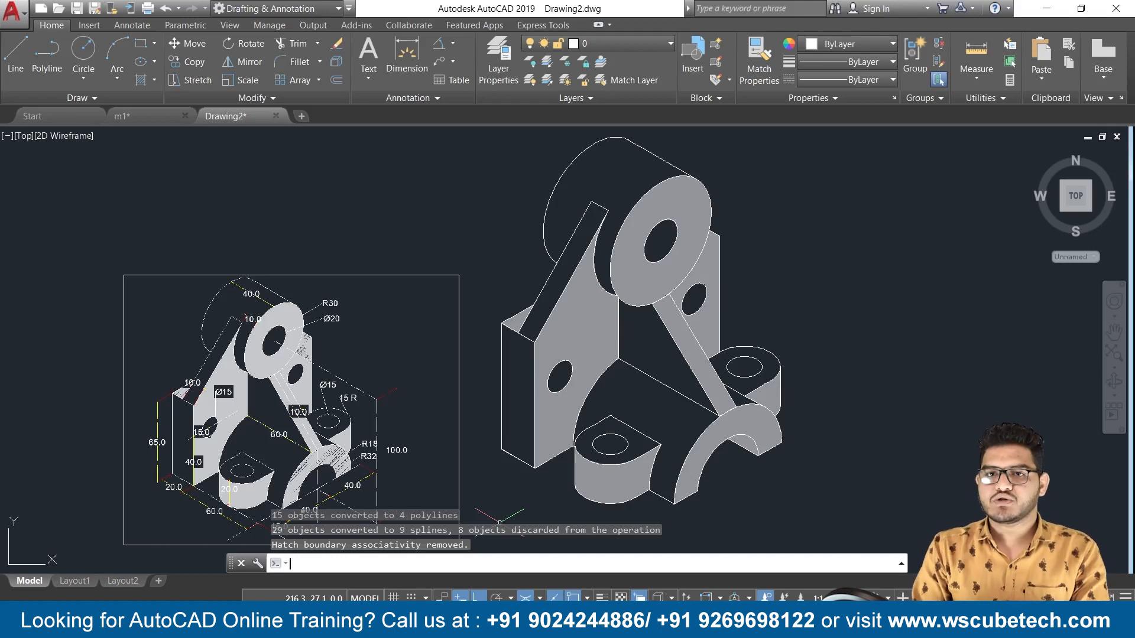
{"action": "left_click", "coordinate": [452, 45]}
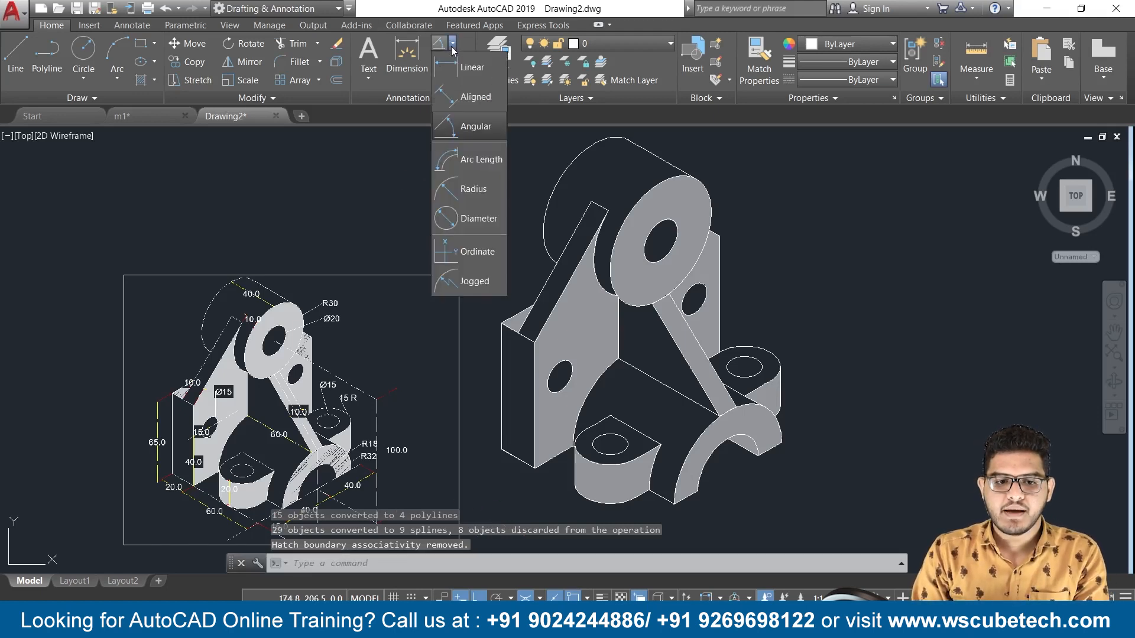
{"action": "left_click", "coordinate": [470, 97]}
{"action": "scroll", "coordinate": [491, 426], "scroll_direction": "up", "scroll_amount": 2}
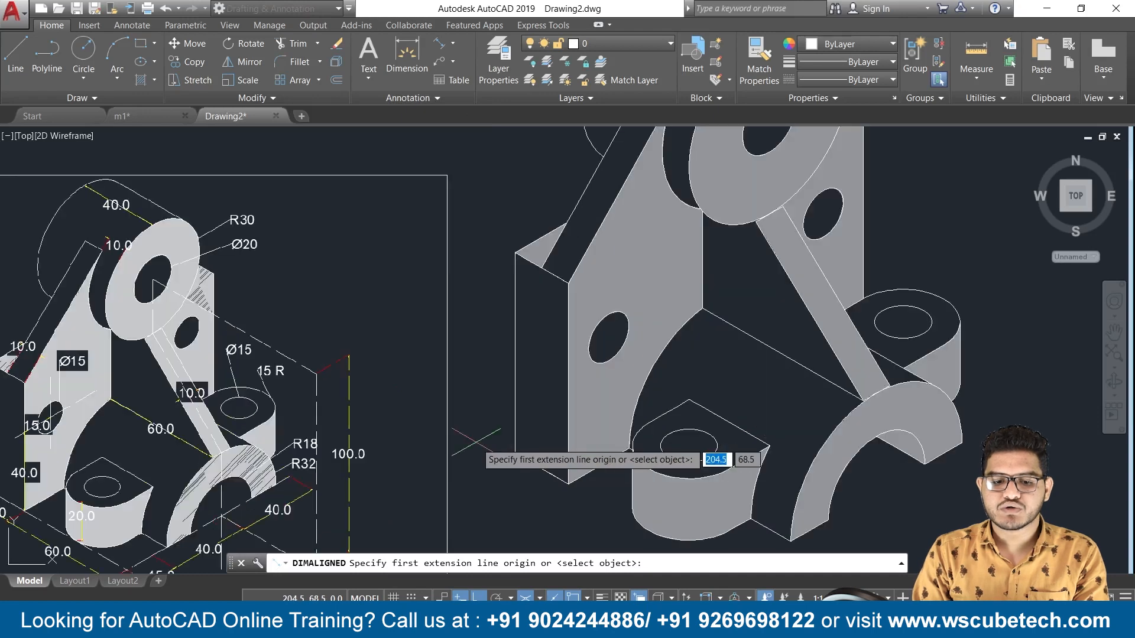
{"action": "scroll", "coordinate": [492, 360], "scroll_direction": "up", "scroll_amount": 2}
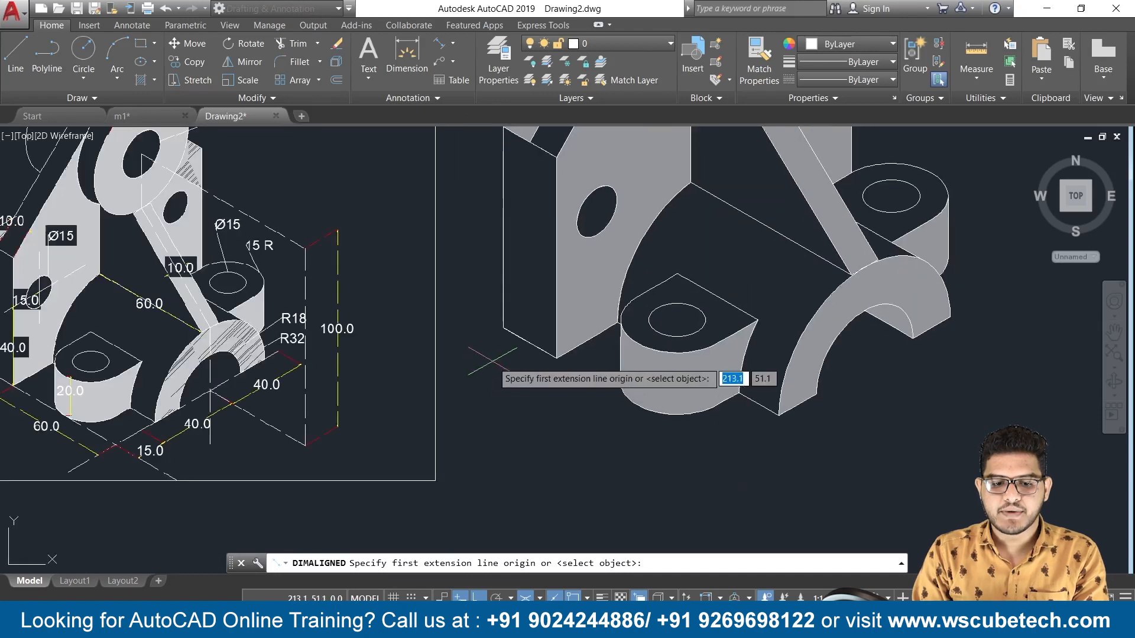
{"action": "left_click", "coordinate": [505, 329]}
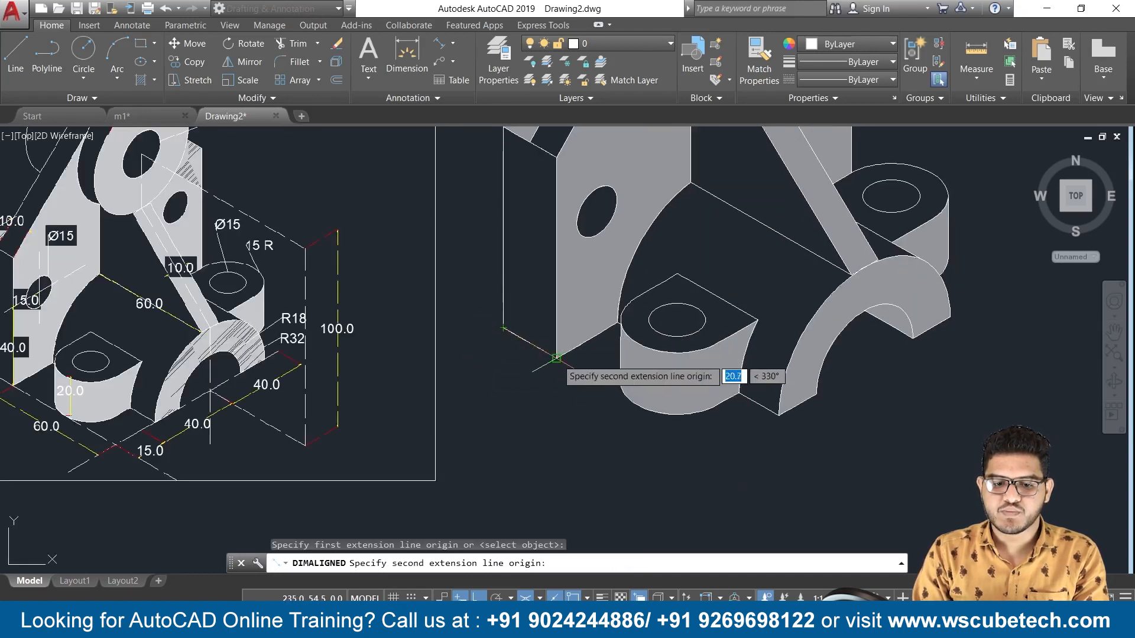
{"action": "left_click", "coordinate": [556, 358]}
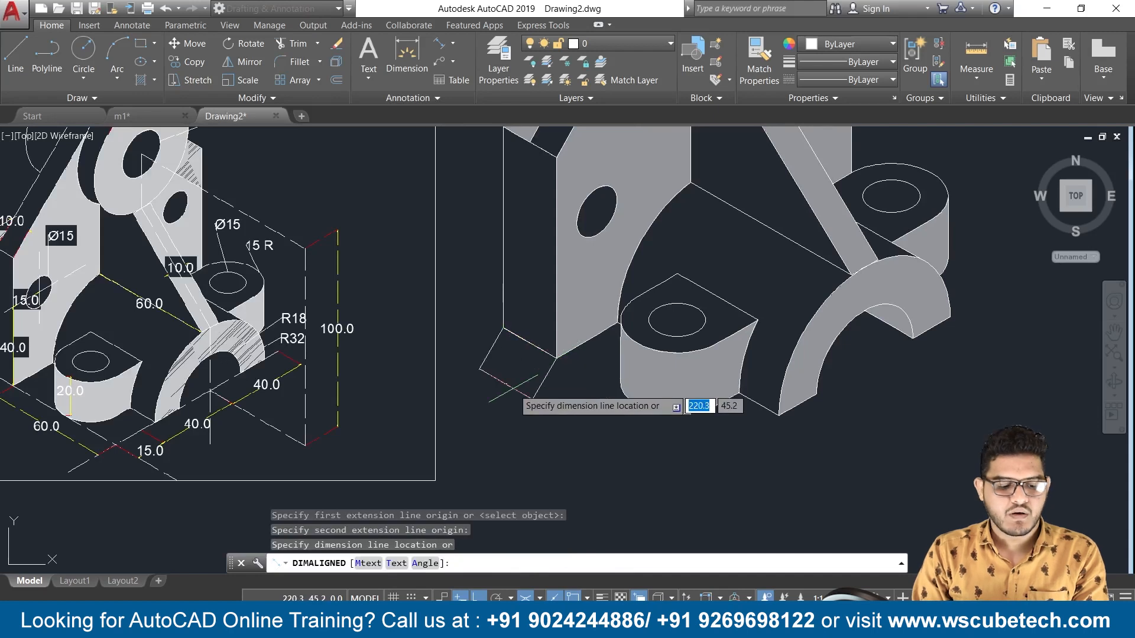
{"action": "key", "text": "Escape"}
Step: Modify the Standard dimension style, setting its text height to 5.0
{"action": "type", "text": "d"}
{"action": "key", "text": "Return"}
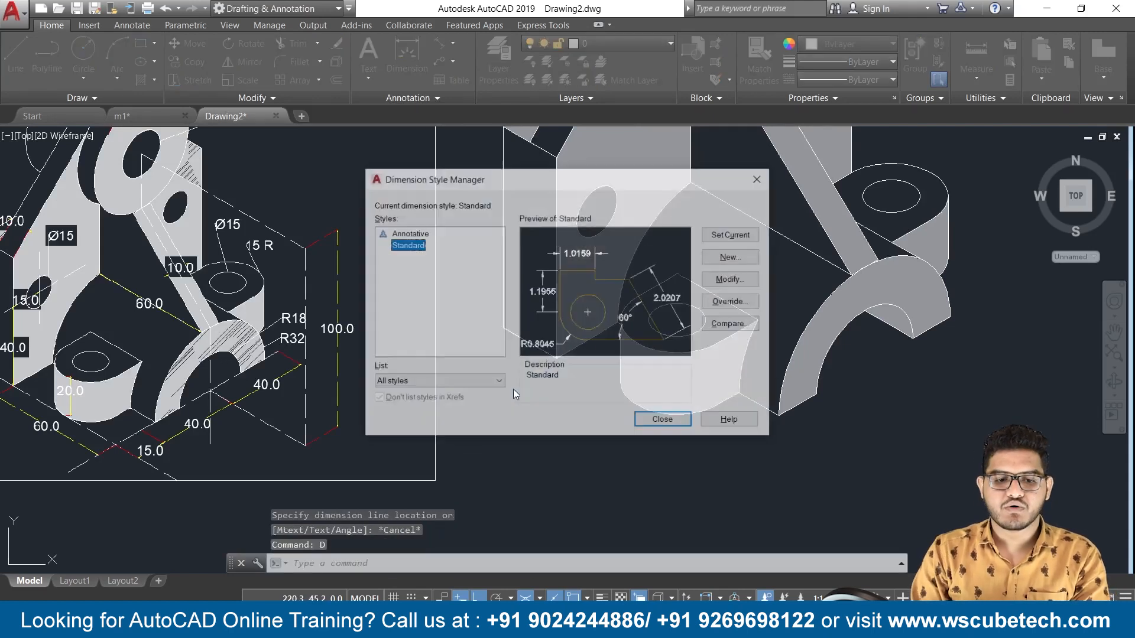
{"action": "left_click", "coordinate": [721, 285]}
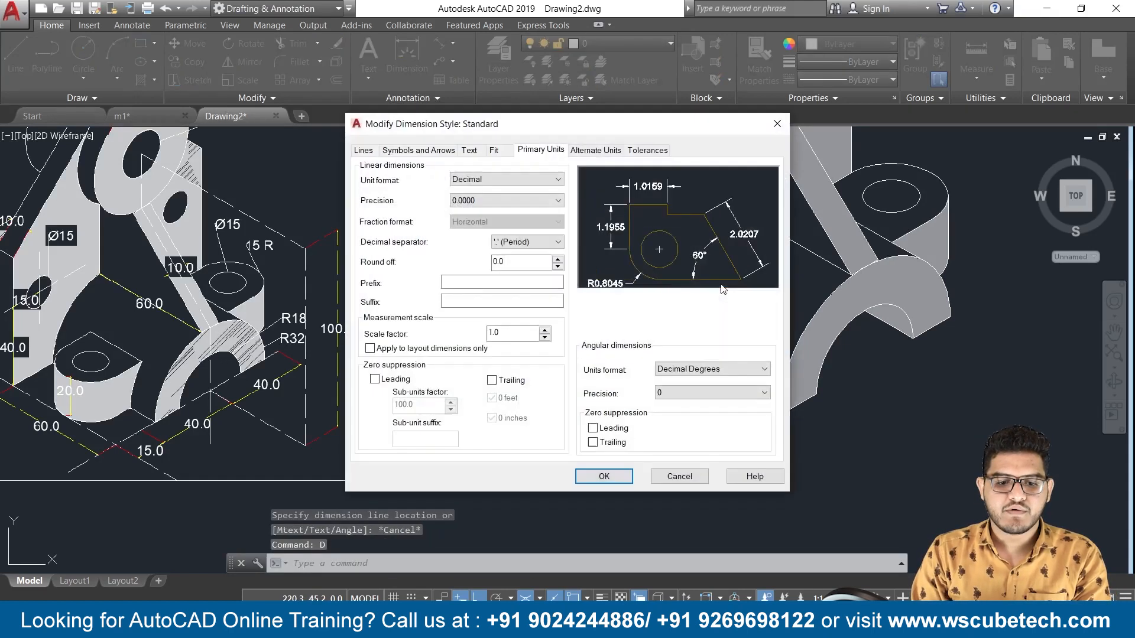
{"action": "left_click", "coordinate": [470, 150]}
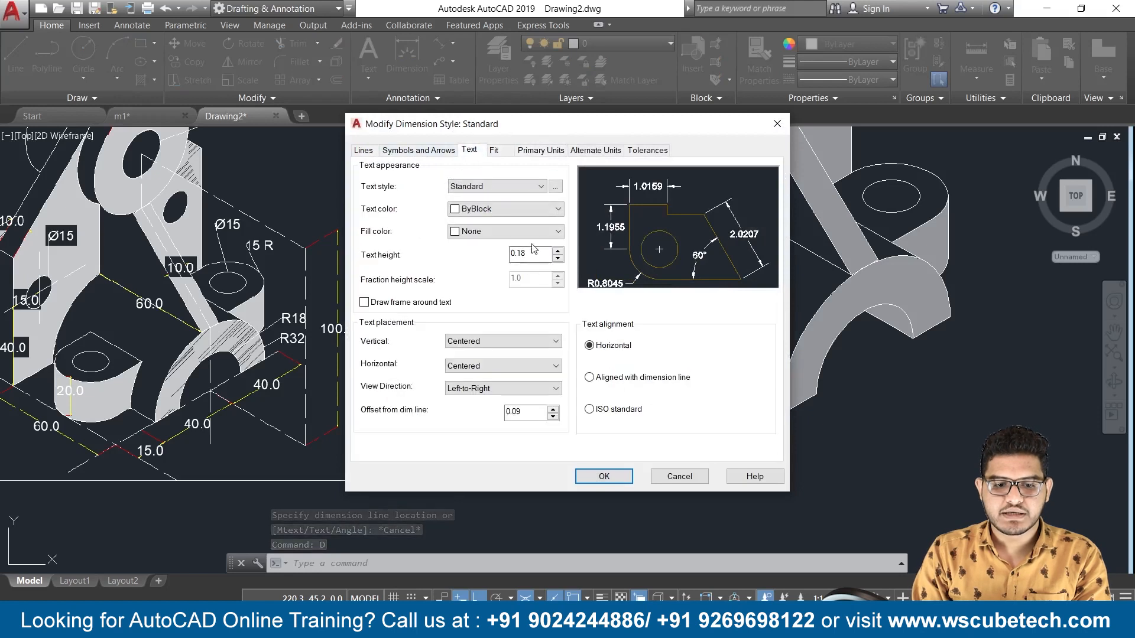
{"action": "type", "text": "5.0"}
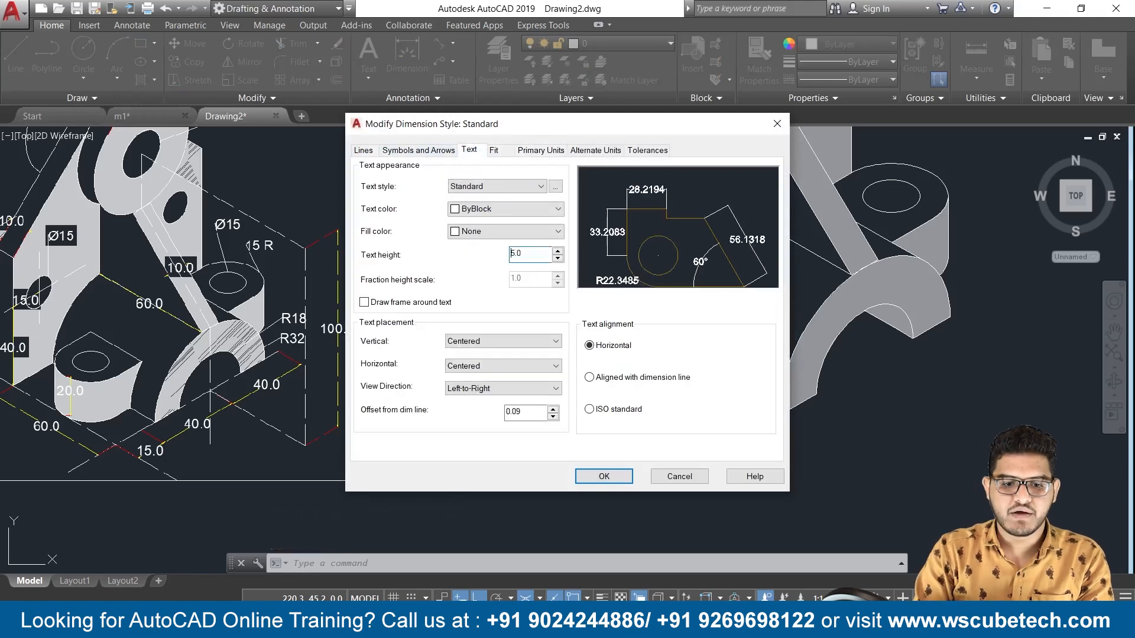
Step: Set the dimension line color of the Standard style to Yellow, keeping linetype and lineweight ByBlock
{"action": "left_click", "coordinate": [364, 150]}
{"action": "left_click", "coordinate": [493, 201]}
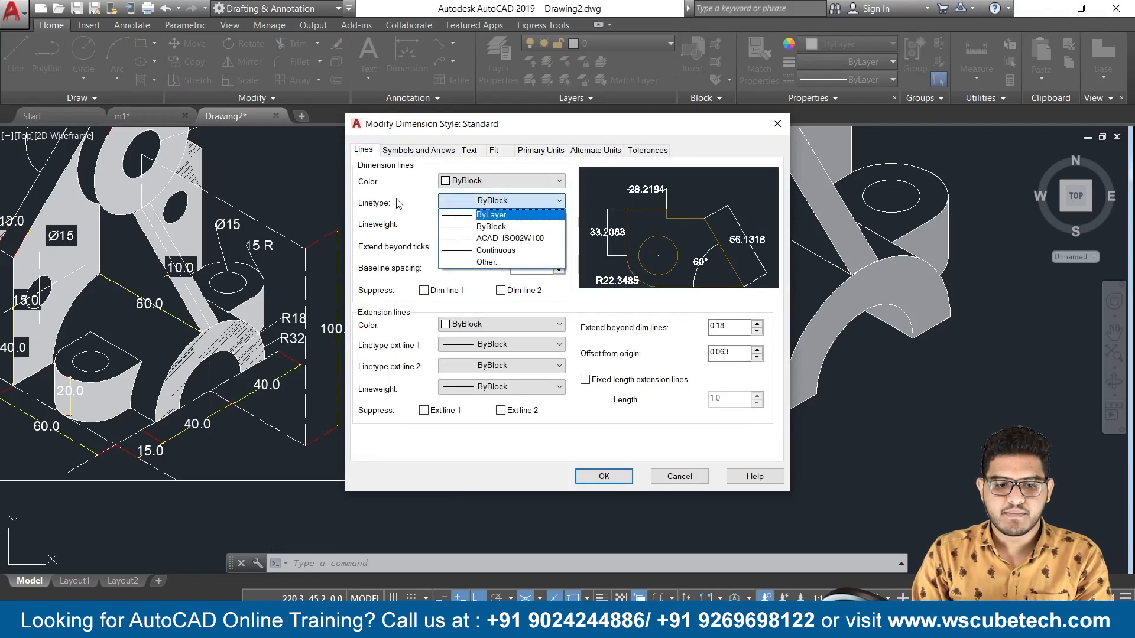
{"action": "left_click", "coordinate": [395, 205]}
{"action": "left_click", "coordinate": [493, 224]}
{"action": "left_click", "coordinate": [495, 245]}
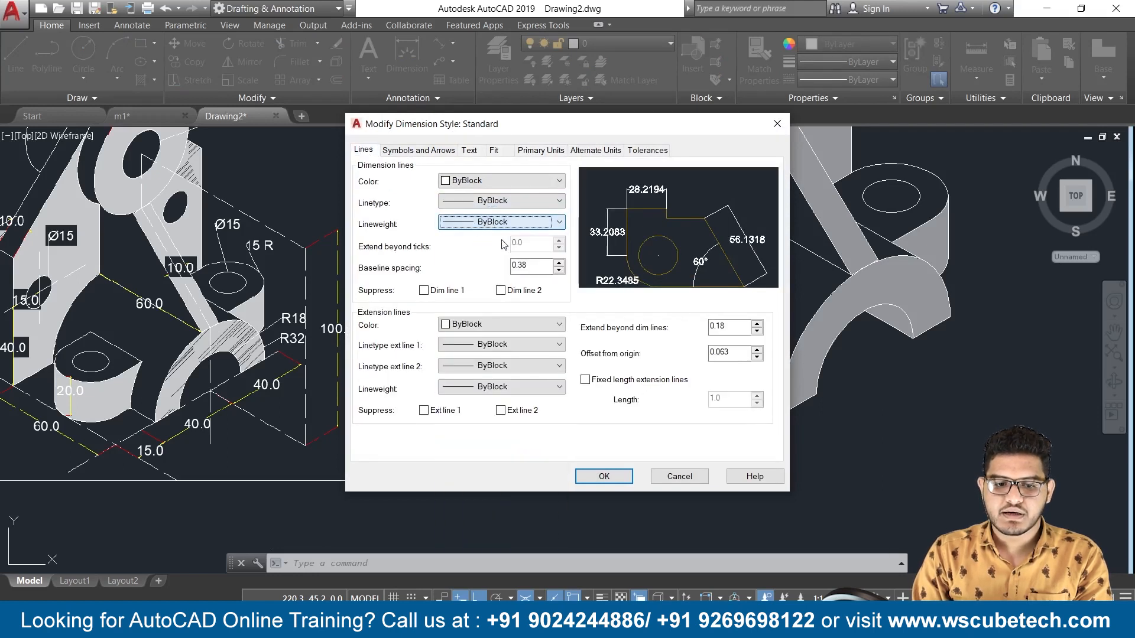
{"action": "left_click", "coordinate": [497, 181]}
{"action": "left_click", "coordinate": [473, 235]}
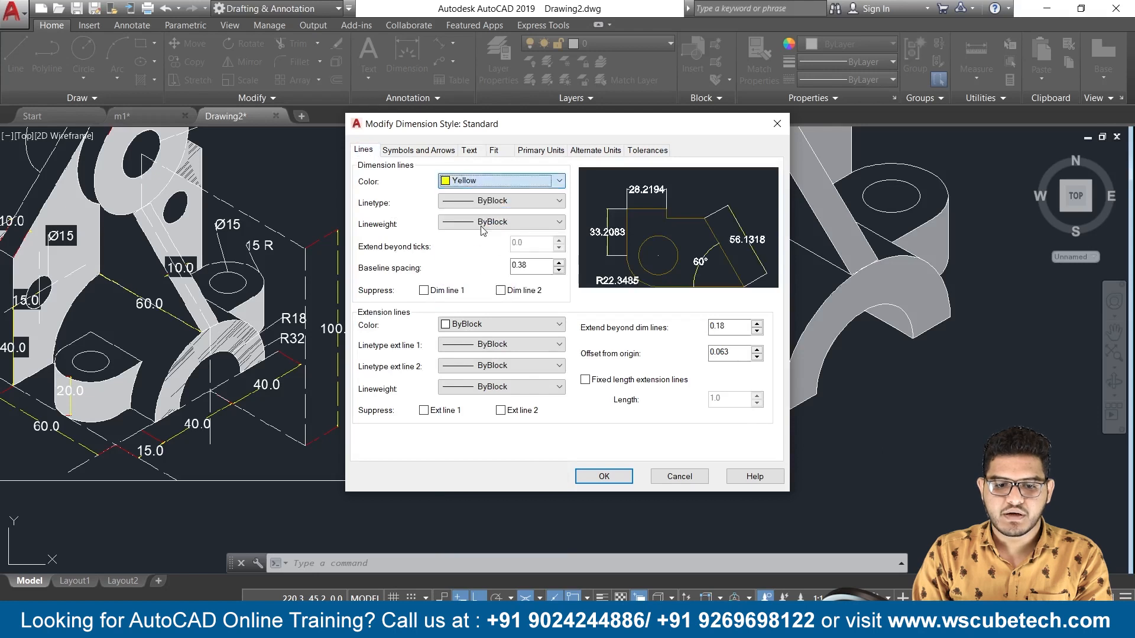
Step: Set the extension line color to Red and the linetype of extension line 1 to ACAD_ISO02W100, and apply the style changes
{"action": "left_click", "coordinate": [508, 327]}
{"action": "left_click", "coordinate": [484, 361]}
{"action": "left_click", "coordinate": [492, 346]}
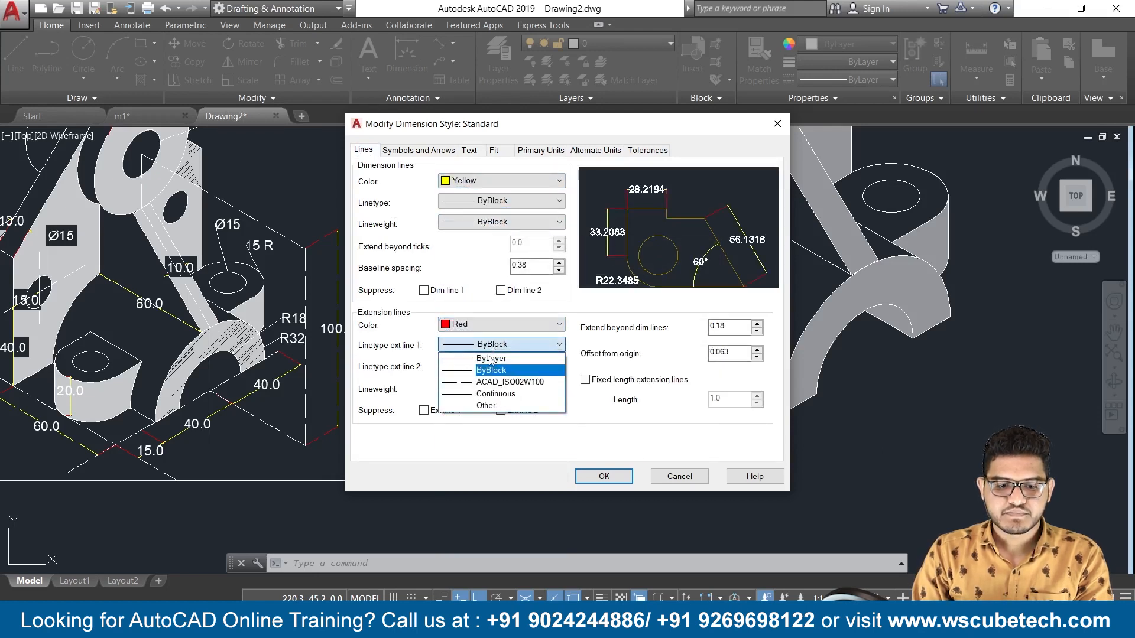
{"action": "left_click", "coordinate": [495, 383]}
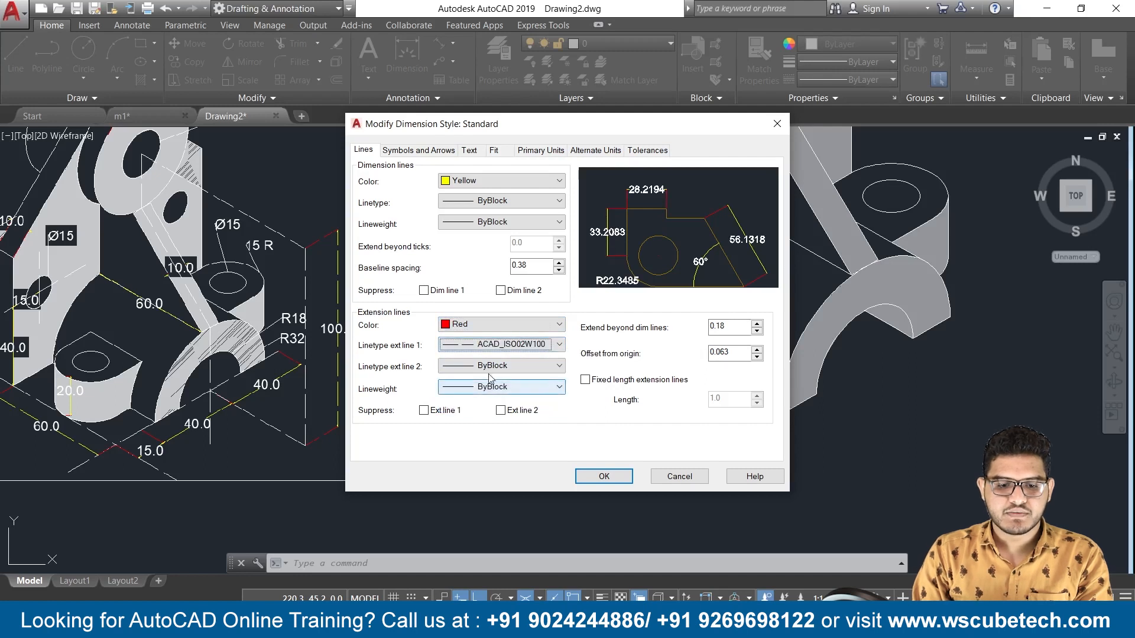
{"action": "left_click", "coordinate": [605, 480]}
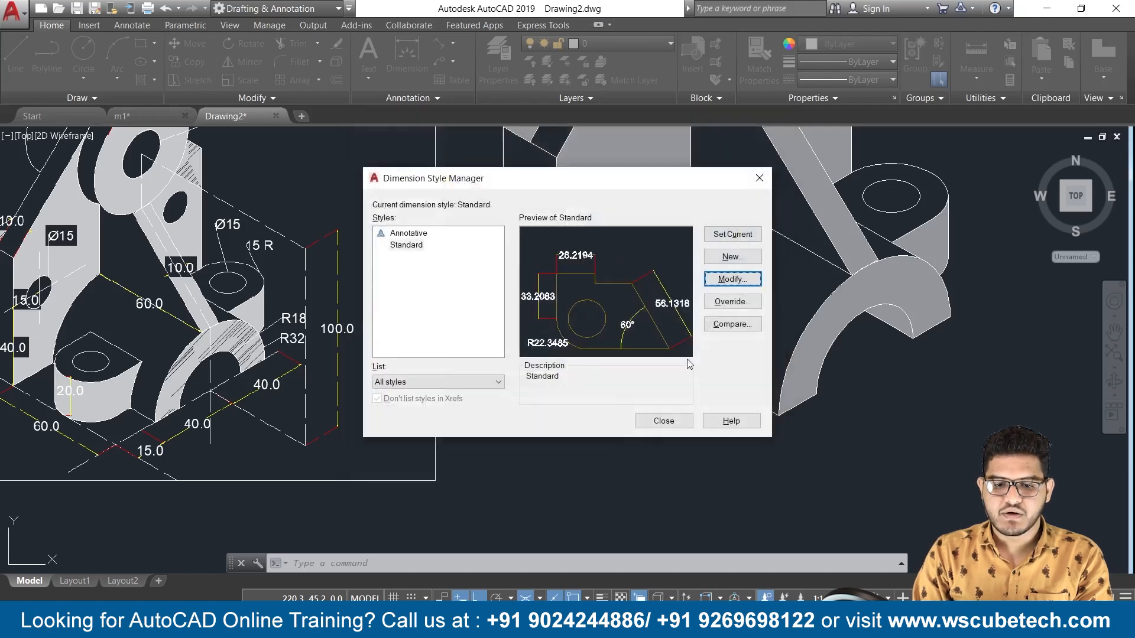
Step: Close the Dimension Style Manager with the modified Standard style
{"action": "left_click", "coordinate": [663, 421]}
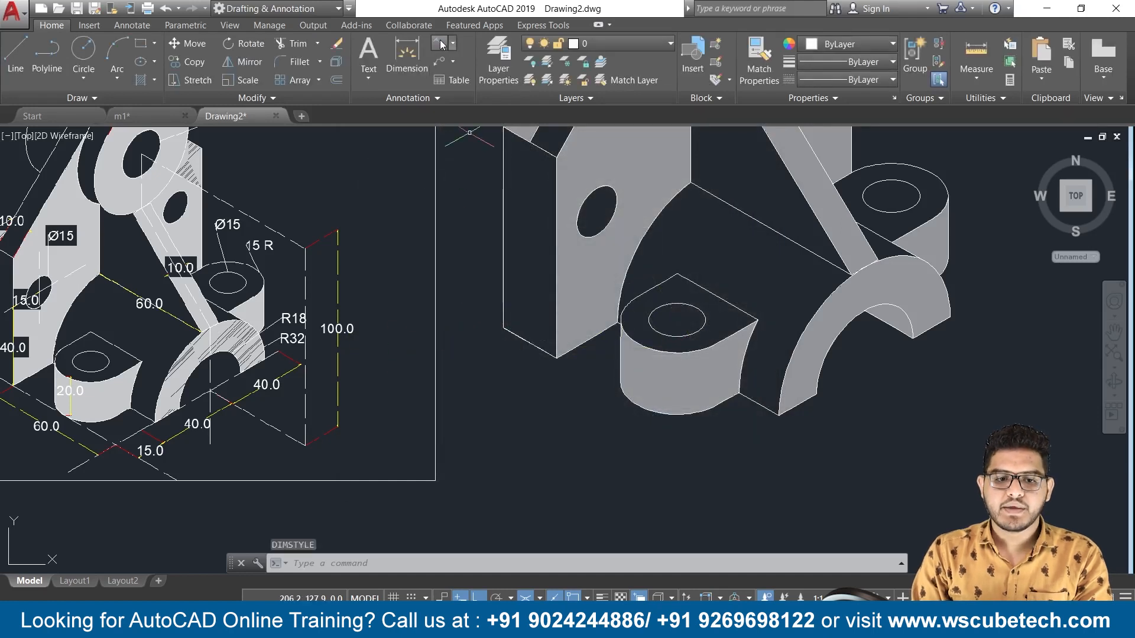
{"action": "left_click", "coordinate": [439, 43]}
{"action": "left_click", "coordinate": [452, 44]}
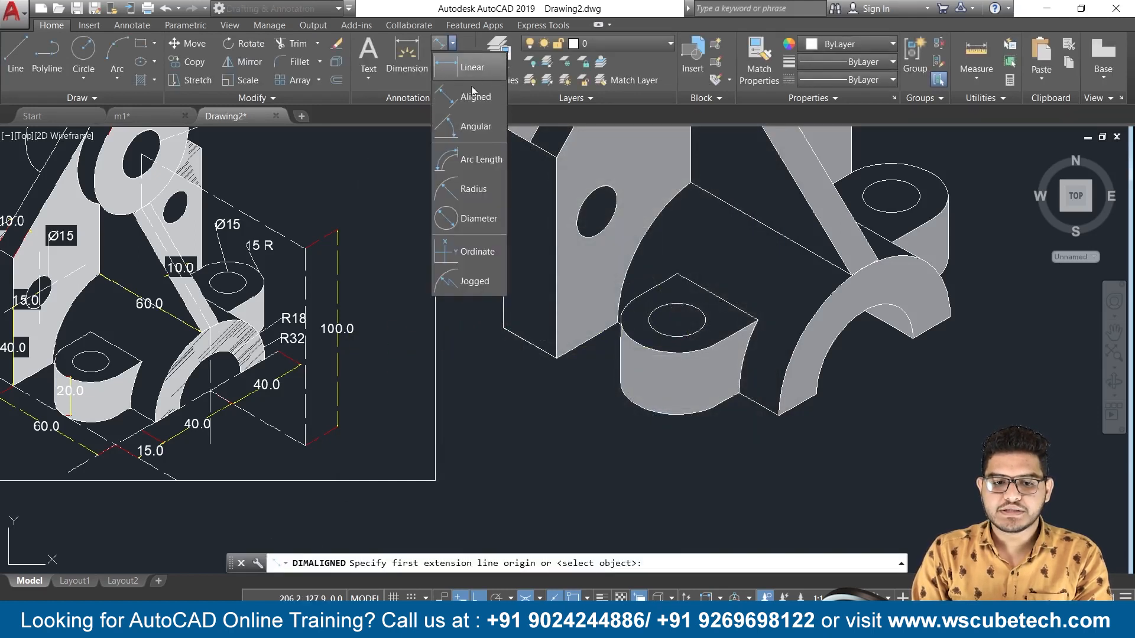
{"action": "left_click", "coordinate": [473, 95]}
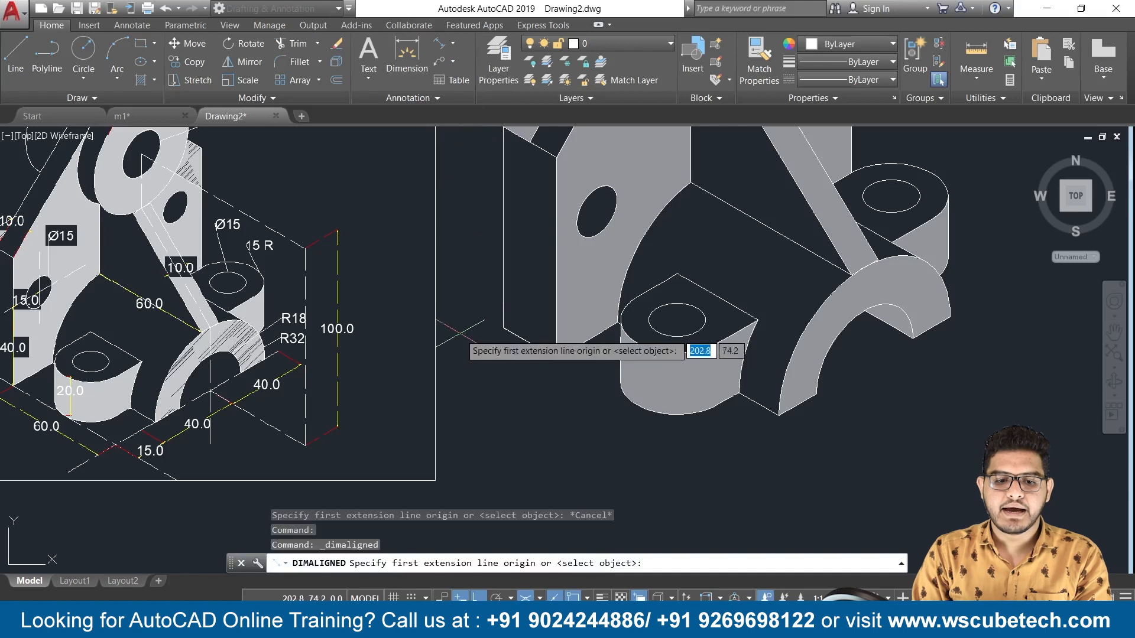
{"action": "left_click", "coordinate": [504, 326]}
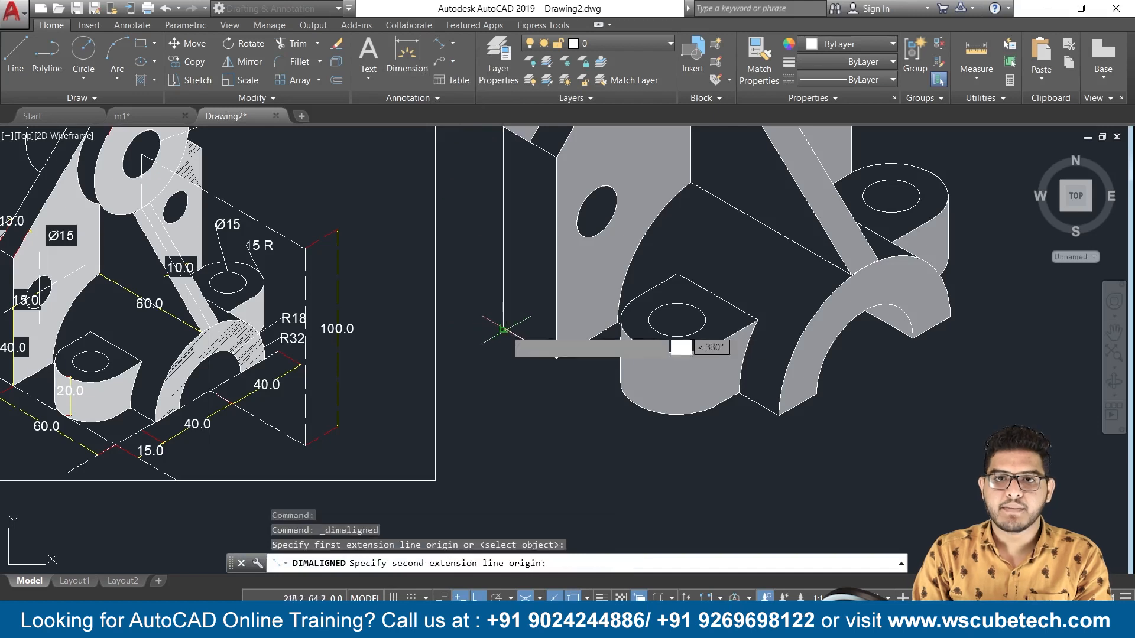
{"action": "left_click", "coordinate": [557, 356]}
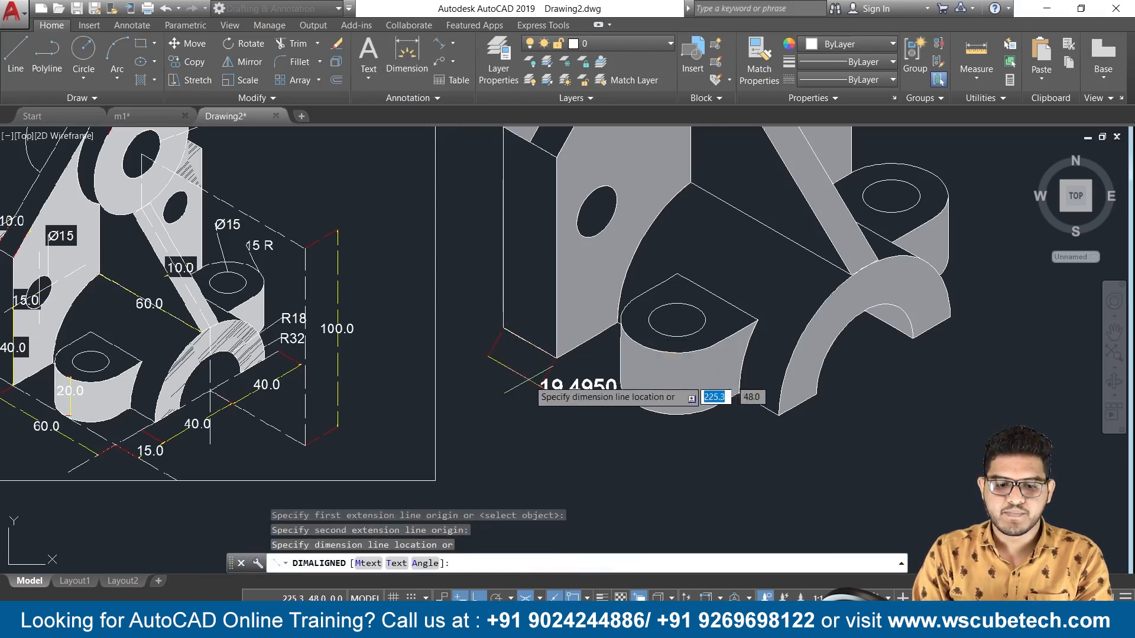
{"action": "scroll", "coordinate": [528, 378], "scroll_direction": "up", "scroll_amount": 3}
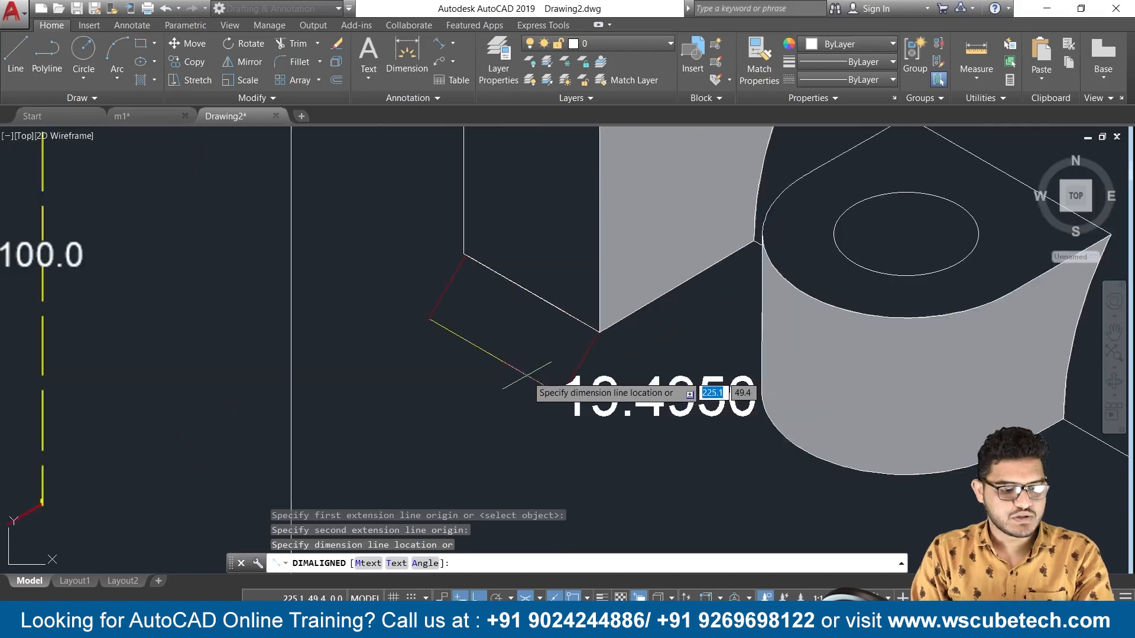
{"action": "key", "text": "Escape"}
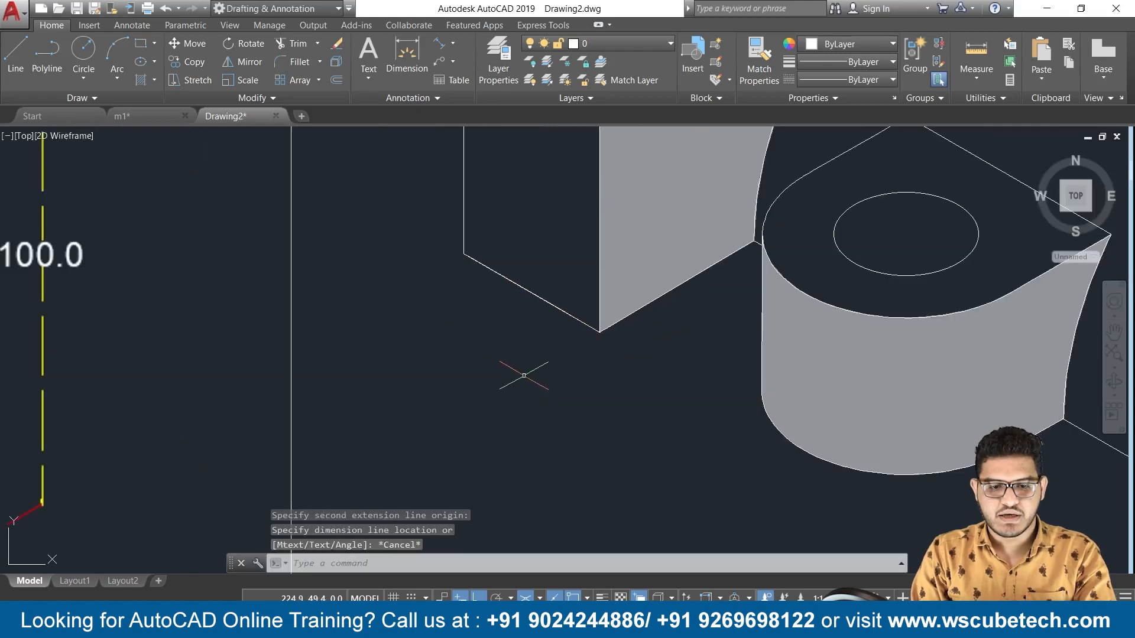
Step: Add an aligned dimension to the short bottom edge of the upright plate's narrow end face, placing it below the edge
{"action": "left_click", "coordinate": [441, 44]}
{"action": "left_click", "coordinate": [464, 255]}
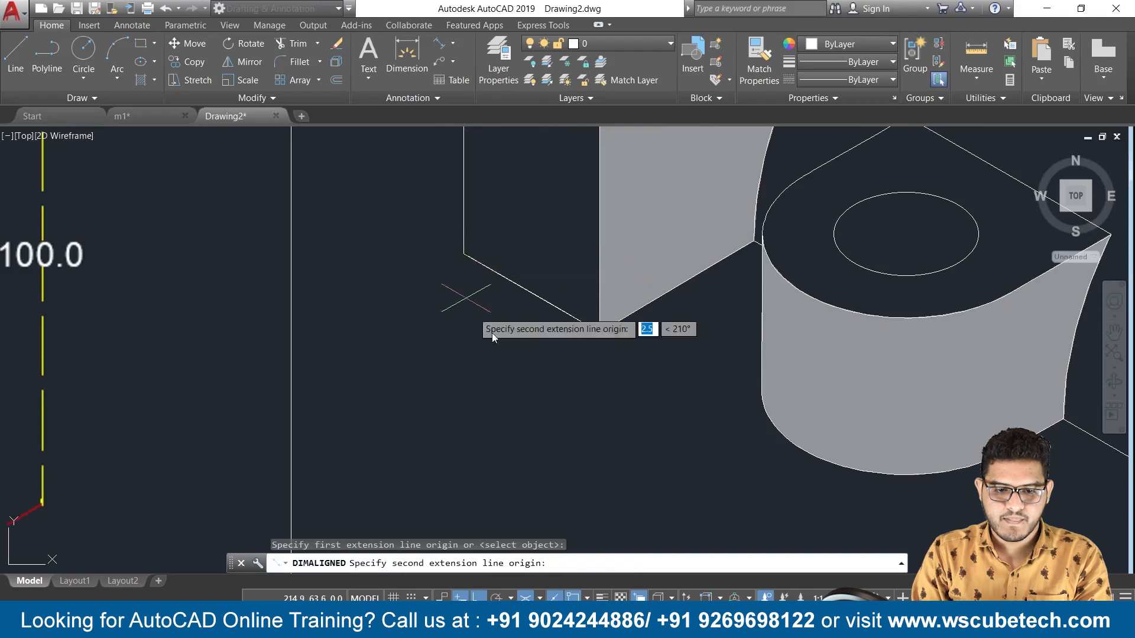
{"action": "left_click", "coordinate": [599, 329]}
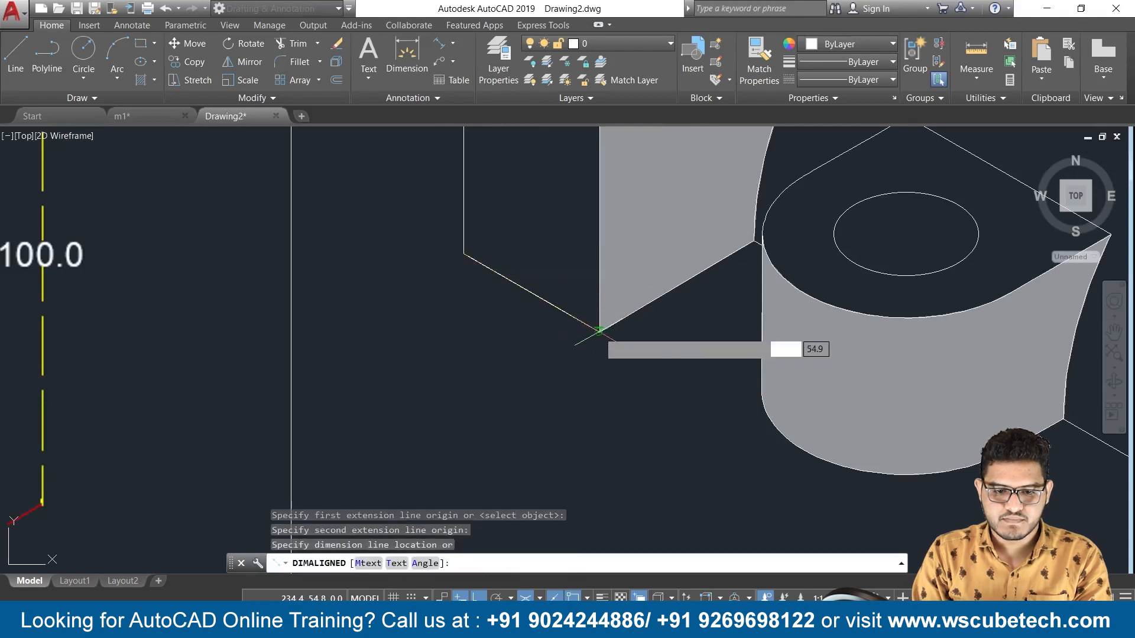
{"action": "left_click", "coordinate": [531, 365]}
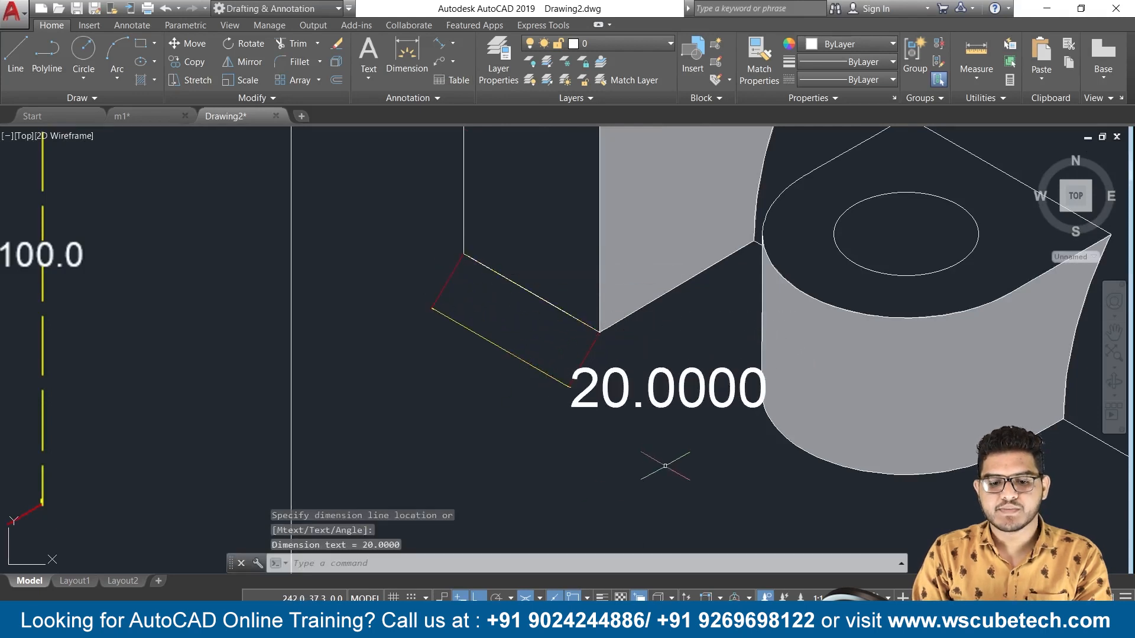
Step: Set the linear dimension precision of the Standard dimension style to 0.0 and apply the change
{"action": "scroll", "coordinate": [644, 453], "scroll_direction": "down", "scroll_amount": 5}
{"action": "scroll", "coordinate": [640, 452], "scroll_direction": "up", "scroll_amount": 2}
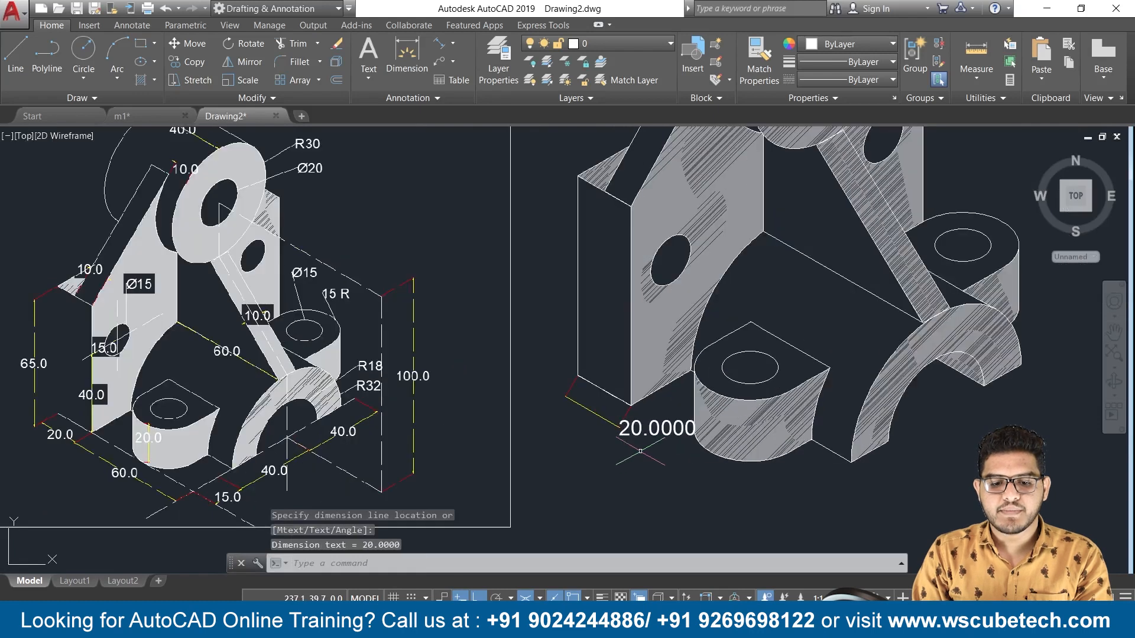
{"action": "type", "text": "d"}
{"action": "key", "text": "Return"}
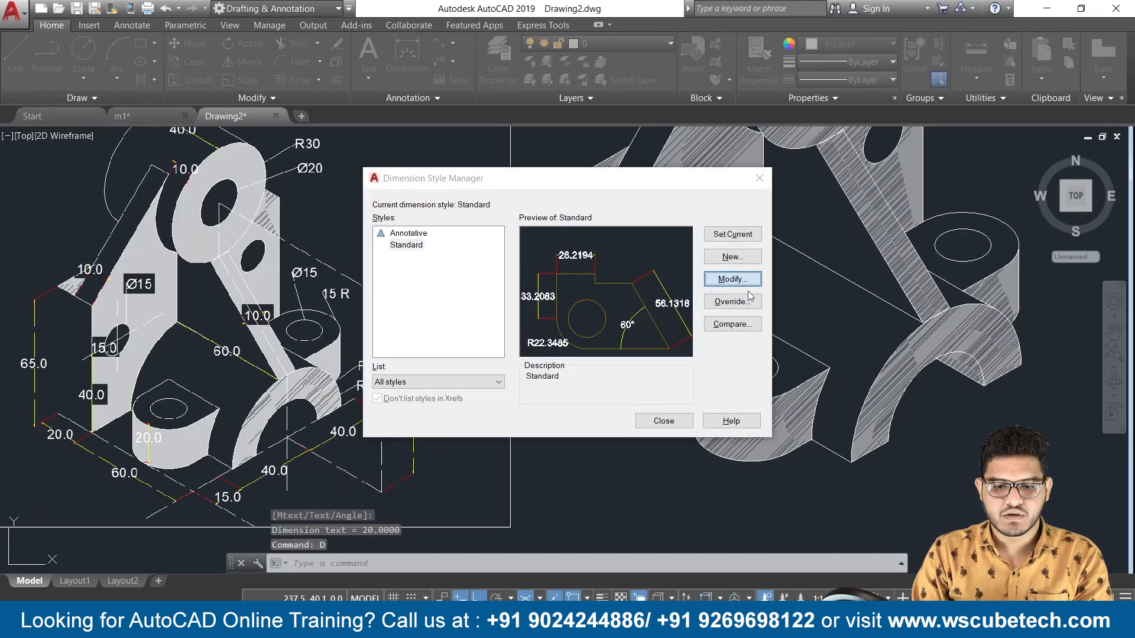
{"action": "left_click", "coordinate": [734, 280]}
{"action": "left_click", "coordinate": [541, 150]}
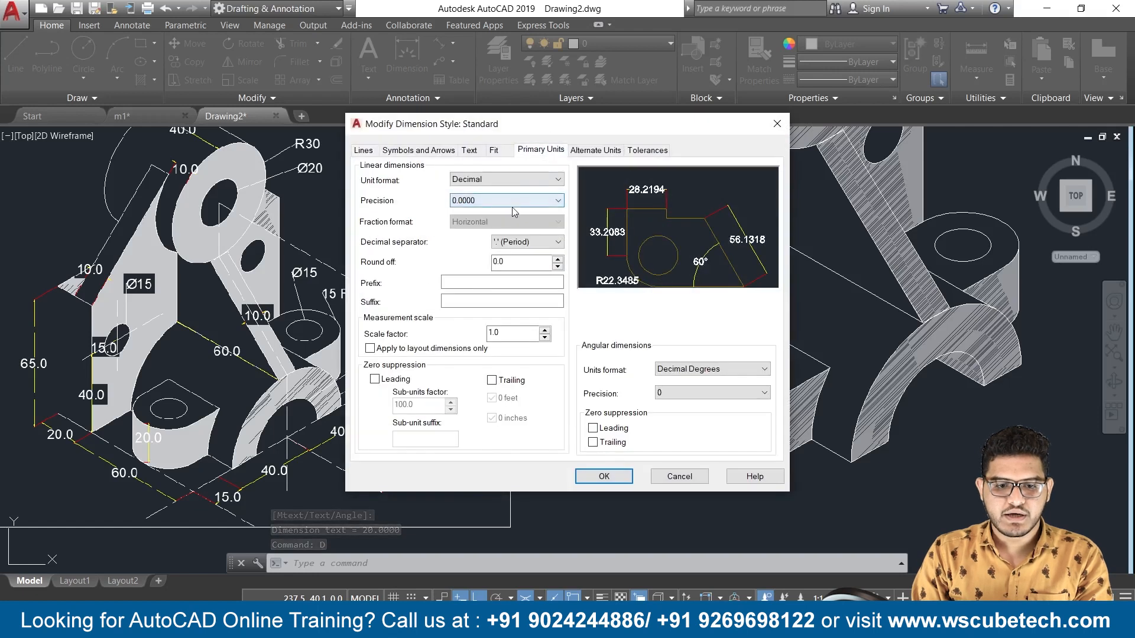
{"action": "left_click", "coordinate": [513, 201]}
{"action": "left_click", "coordinate": [499, 223]}
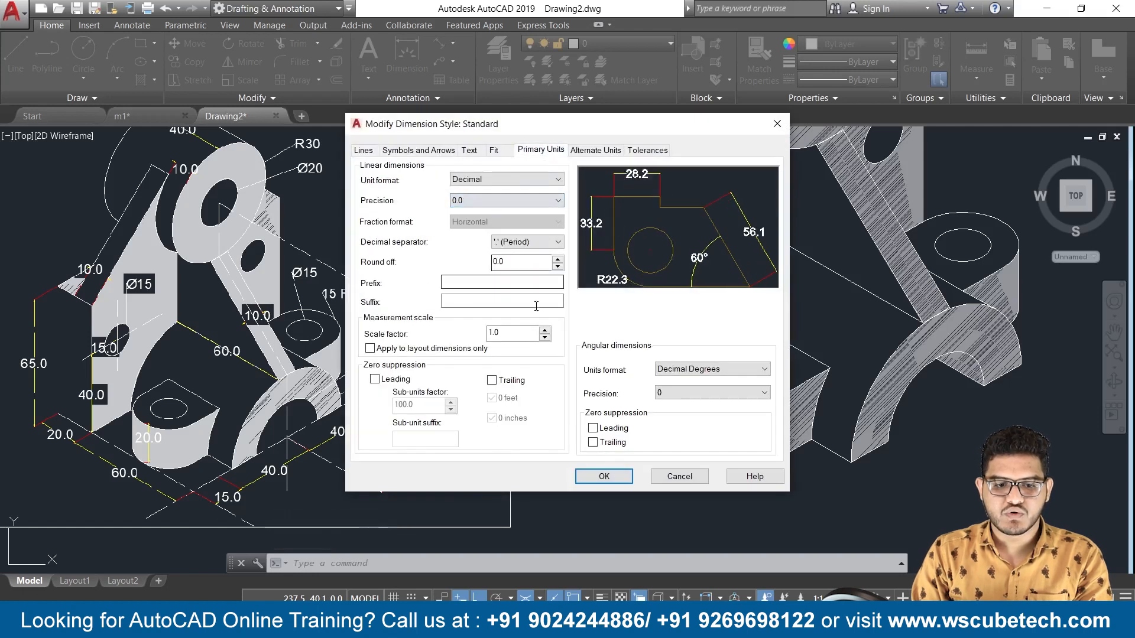
{"action": "left_click", "coordinate": [608, 479]}
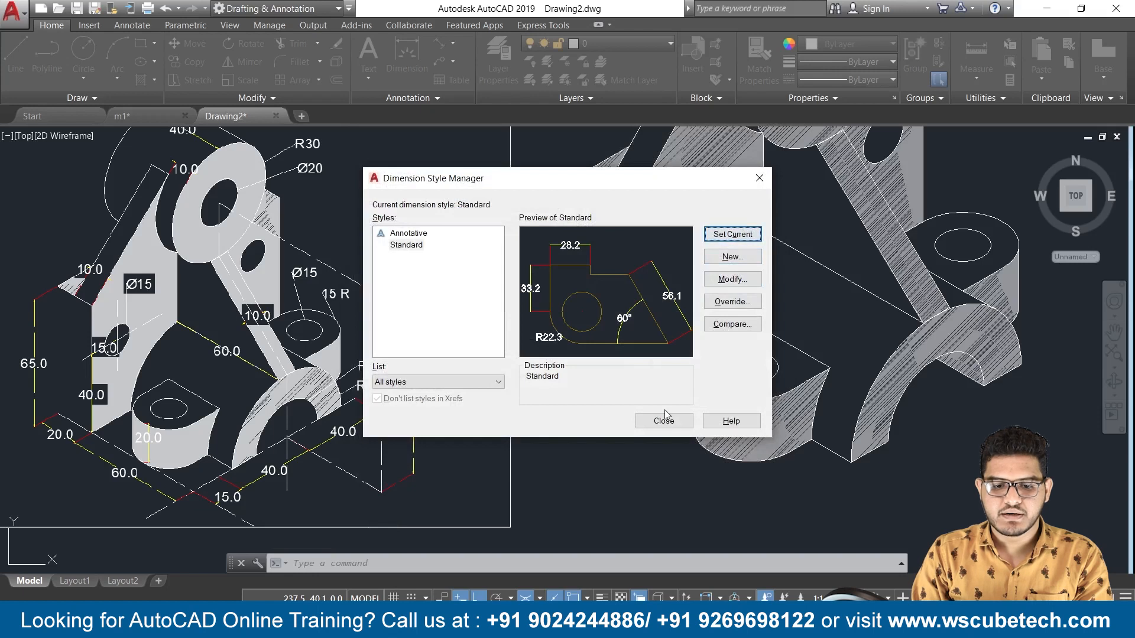
{"action": "left_click", "coordinate": [664, 421]}
Step: Oblique the dimension on the plate's short bottom edge with an obliquing angle of 30
{"action": "scroll", "coordinate": [552, 420], "scroll_direction": "up", "scroll_amount": 2}
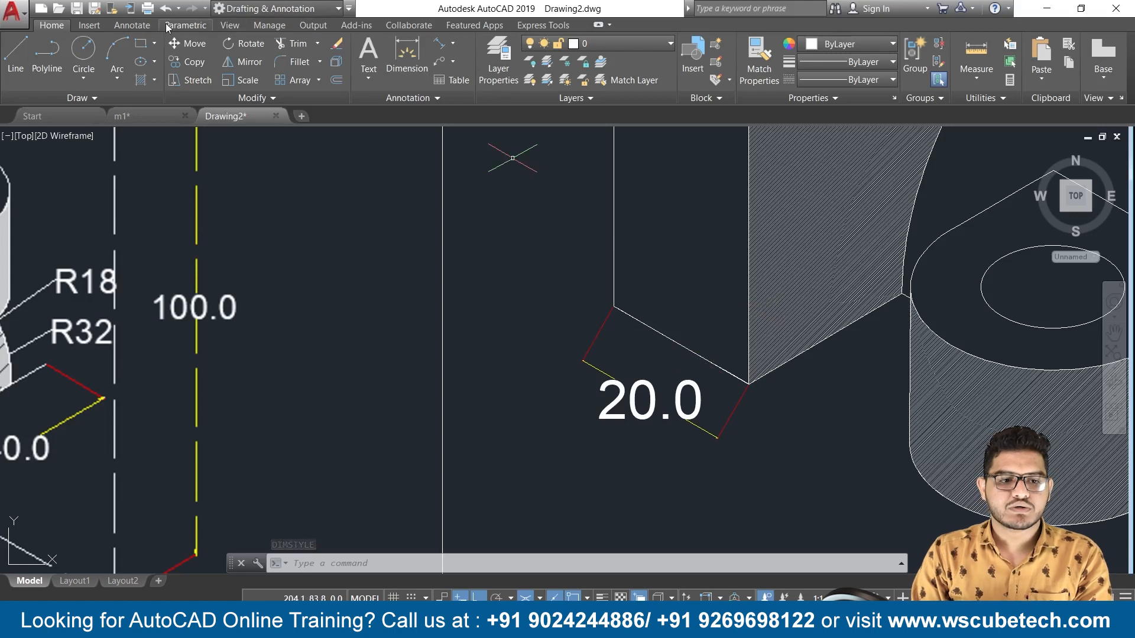
{"action": "left_click", "coordinate": [131, 25]}
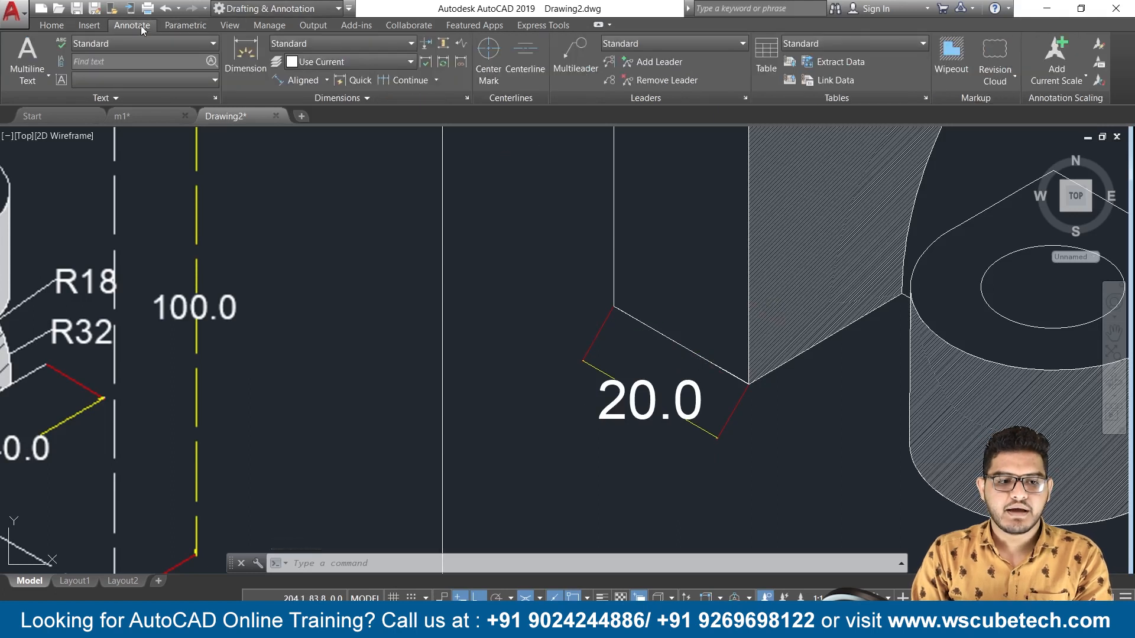
{"action": "left_click", "coordinate": [317, 97]}
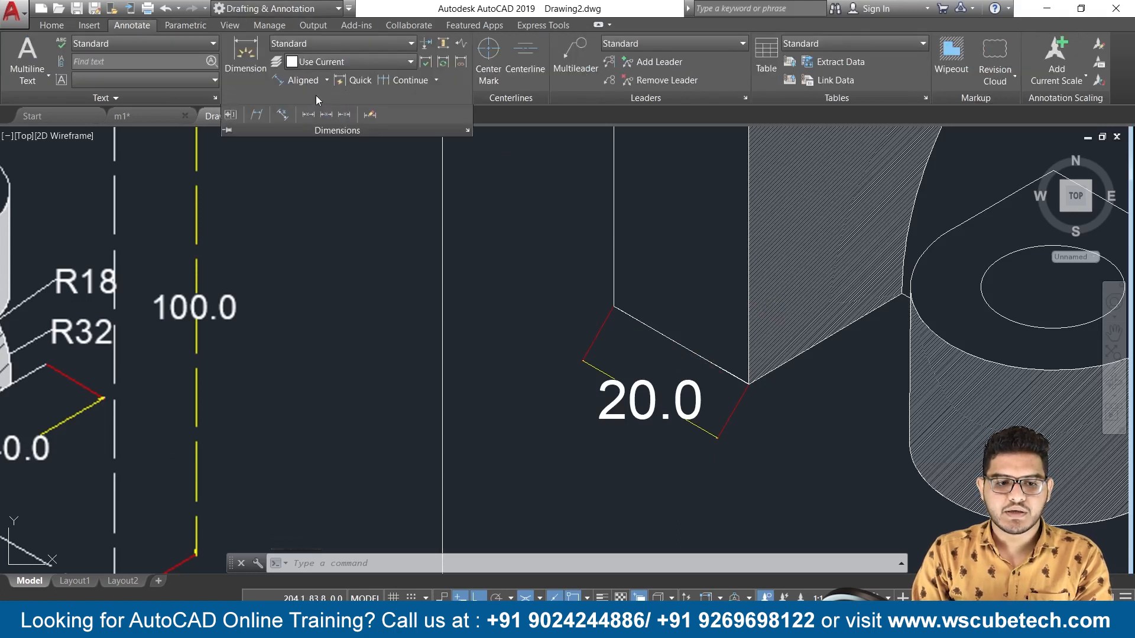
{"action": "left_click", "coordinate": [255, 115]}
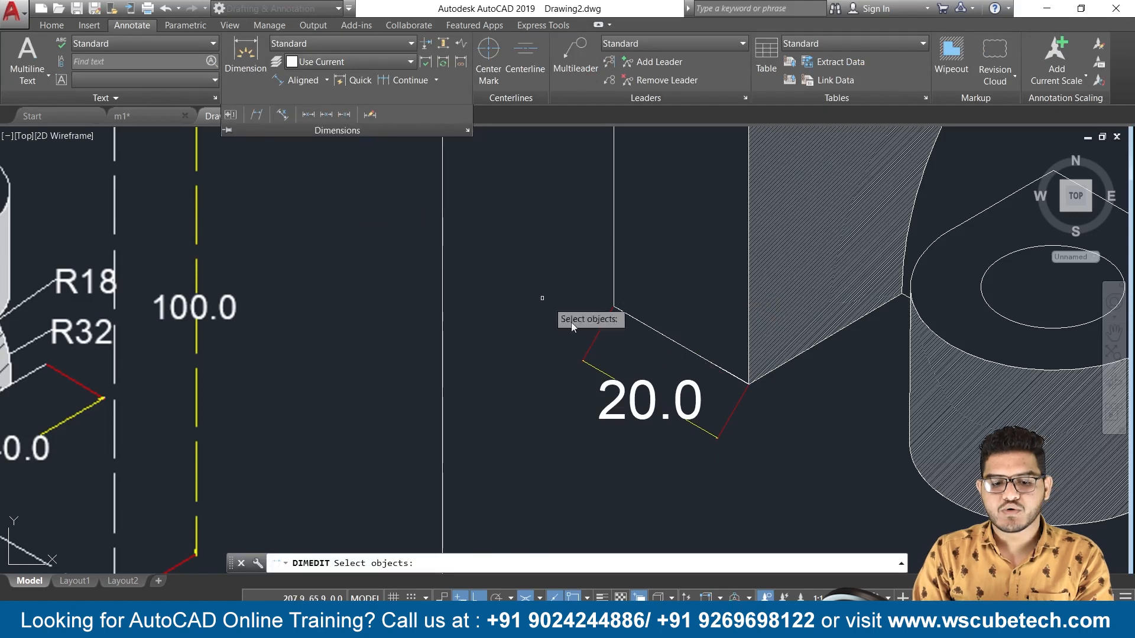
{"action": "left_click", "coordinate": [599, 335]}
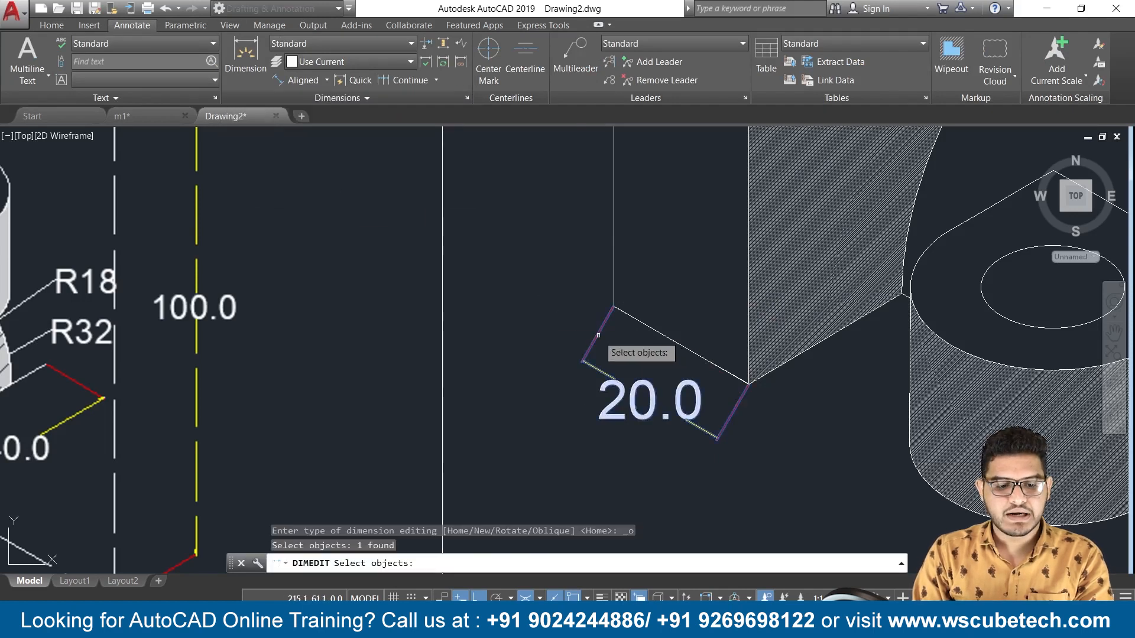
{"action": "key", "text": "Return"}
{"action": "type", "text": "30"}
{"action": "key", "text": "Return"}
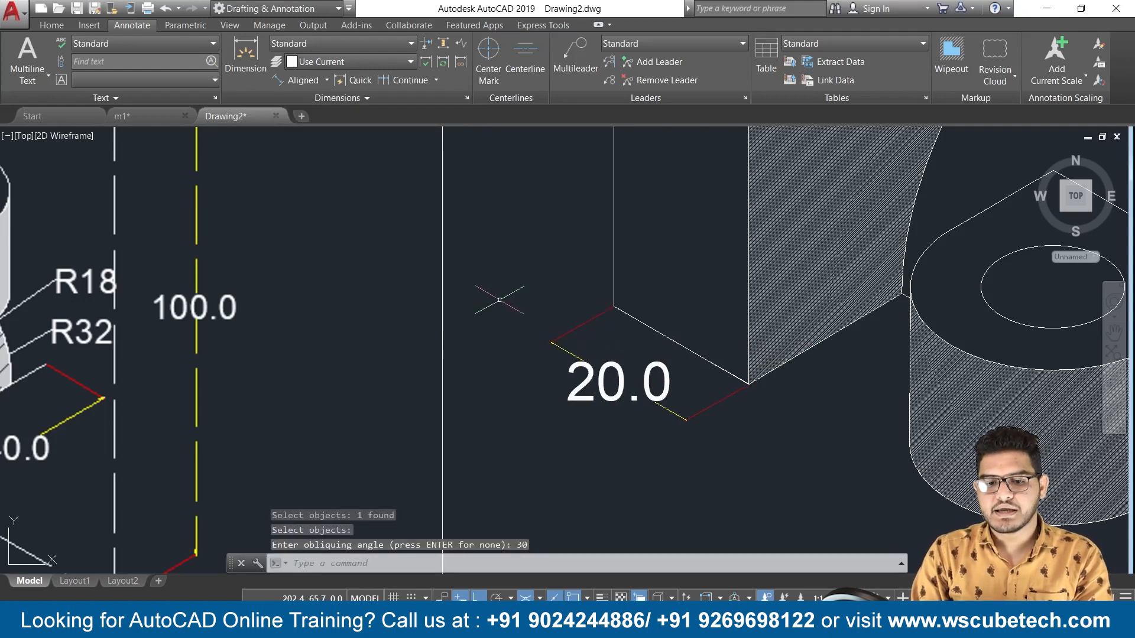
Step: Delete the reference image beside the redrawn bracket
{"action": "scroll", "coordinate": [499, 299], "scroll_direction": "down", "scroll_amount": 4}
{"action": "scroll", "coordinate": [500, 299], "scroll_direction": "down", "scroll_amount": 6}
{"action": "scroll", "coordinate": [502, 355], "scroll_direction": "up", "scroll_amount": 4}
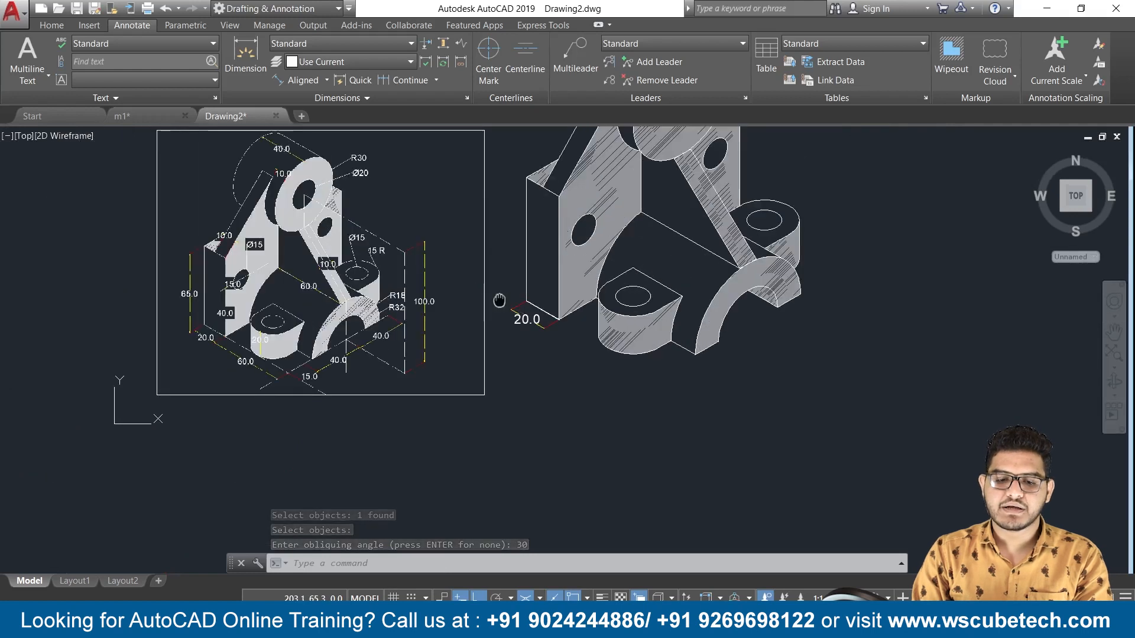
{"action": "middle_click_drag", "start_coordinate": [494, 374], "coordinate": [493, 388]}
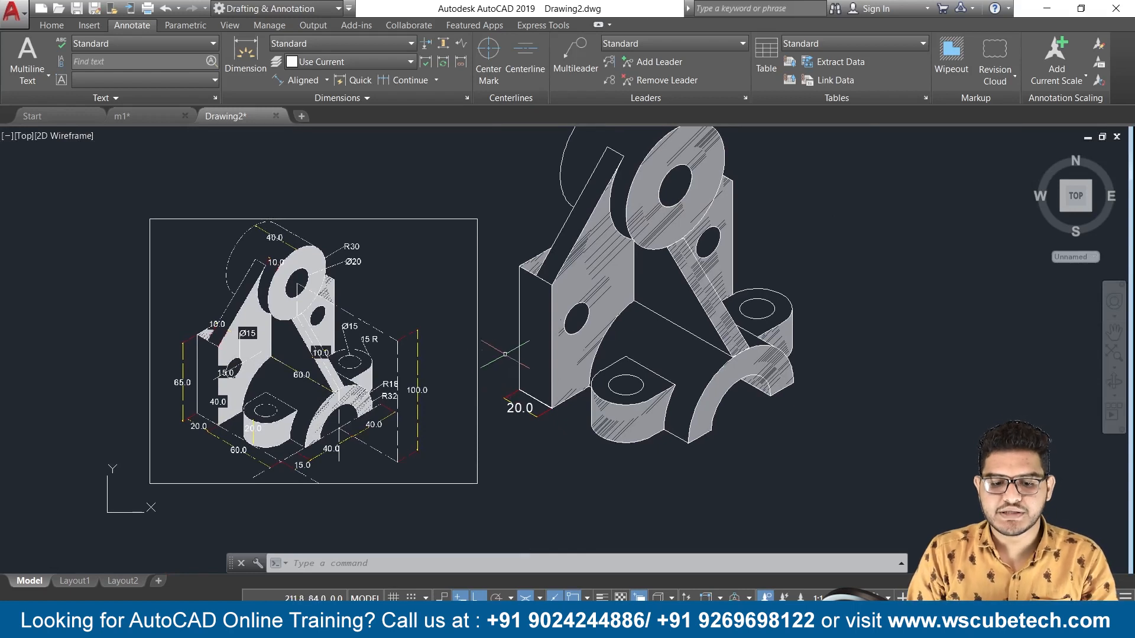
{"action": "scroll", "coordinate": [490, 382], "scroll_direction": "up", "scroll_amount": 2}
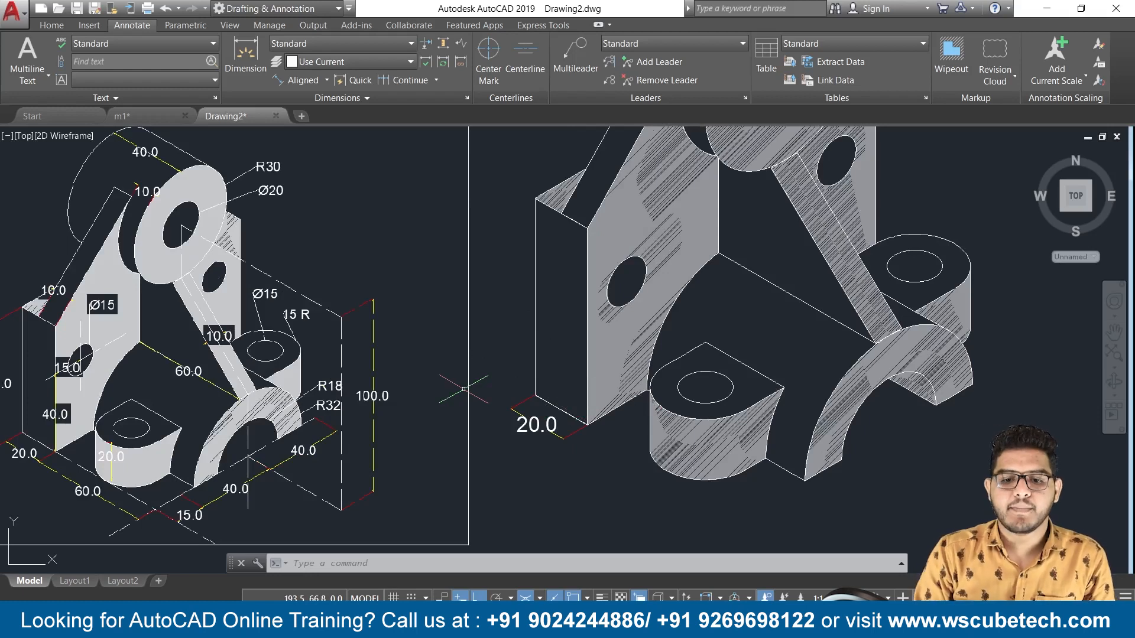
{"action": "scroll", "coordinate": [627, 296], "scroll_direction": "down", "scroll_amount": 2}
{"action": "middle_click_drag", "start_coordinate": [626, 296], "coordinate": [598, 426]}
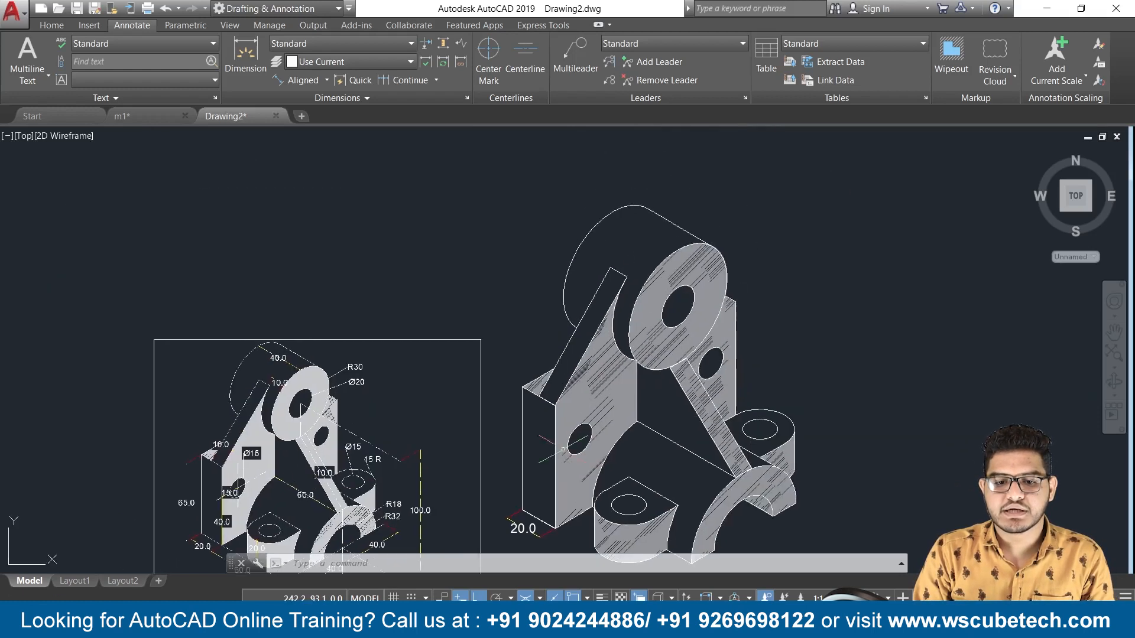
{"action": "middle_click_drag", "start_coordinate": [791, 388], "coordinate": [789, 316]}
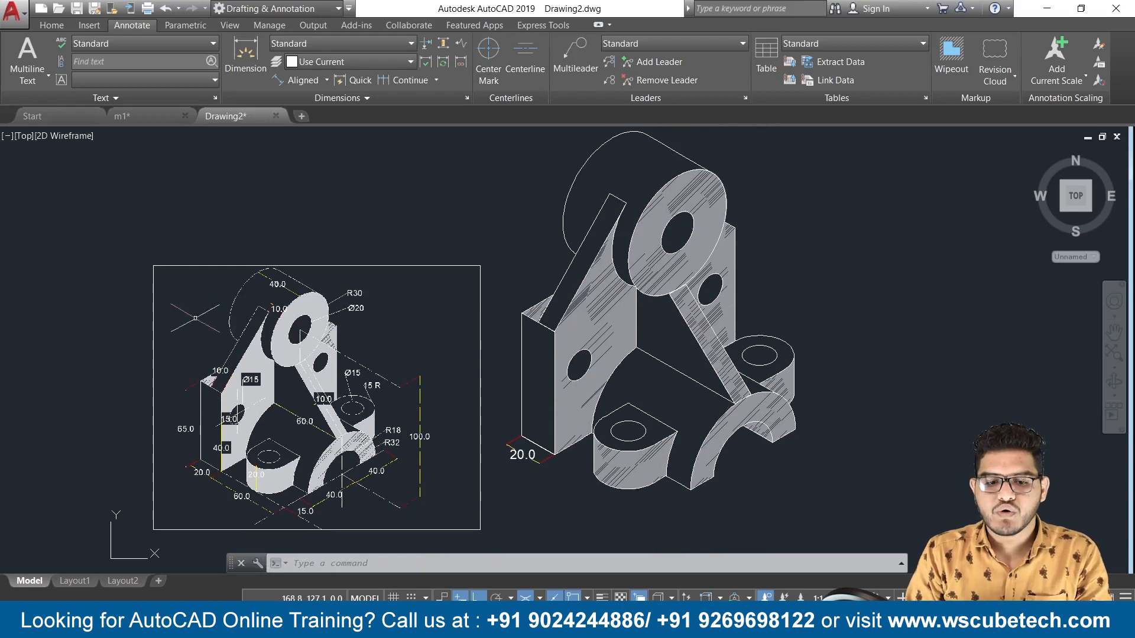
{"action": "left_click", "coordinate": [404, 266]}
{"action": "key", "text": "Delete"}
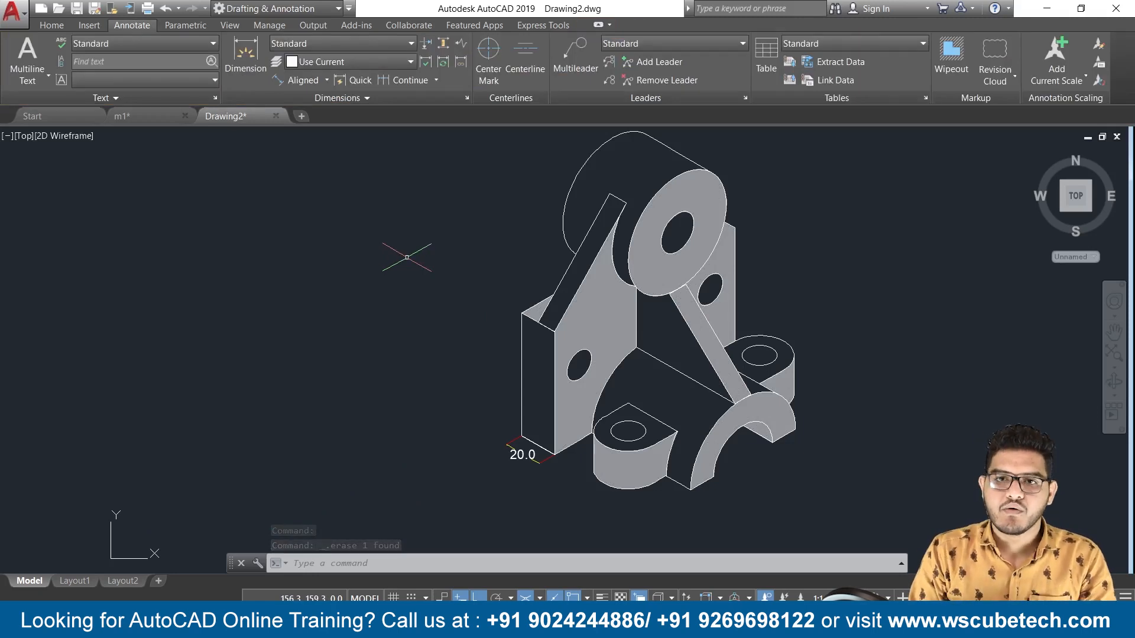
Step: Add an aligned dimension to the outer vertical edge of the upright plate, placing it outside the bracket
{"action": "left_click", "coordinate": [302, 80]}
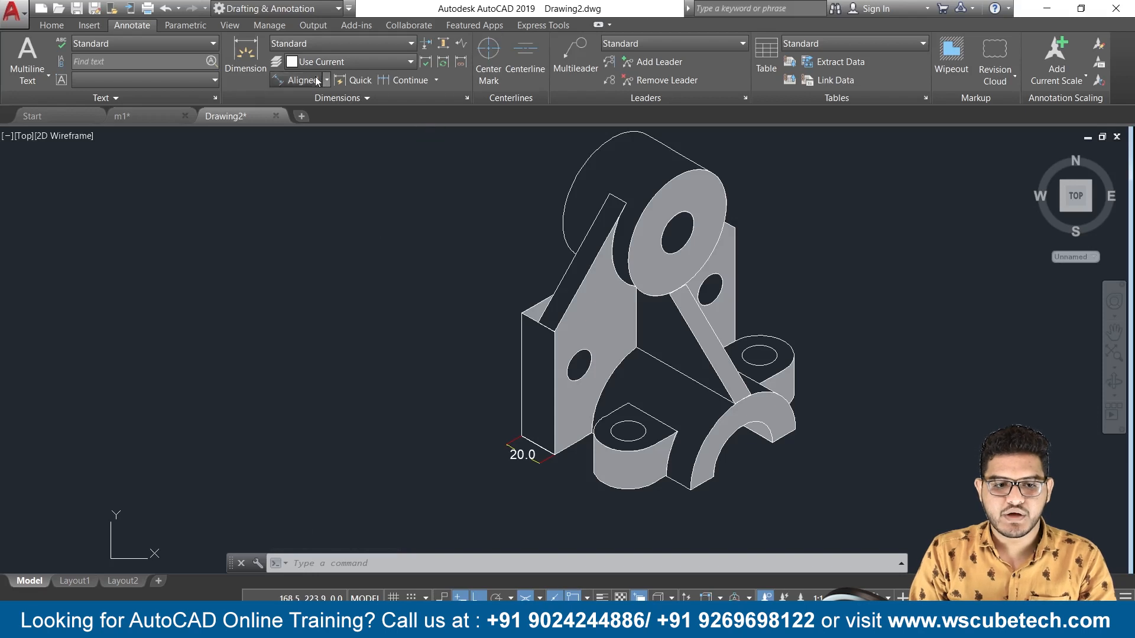
{"action": "left_click", "coordinate": [522, 438]}
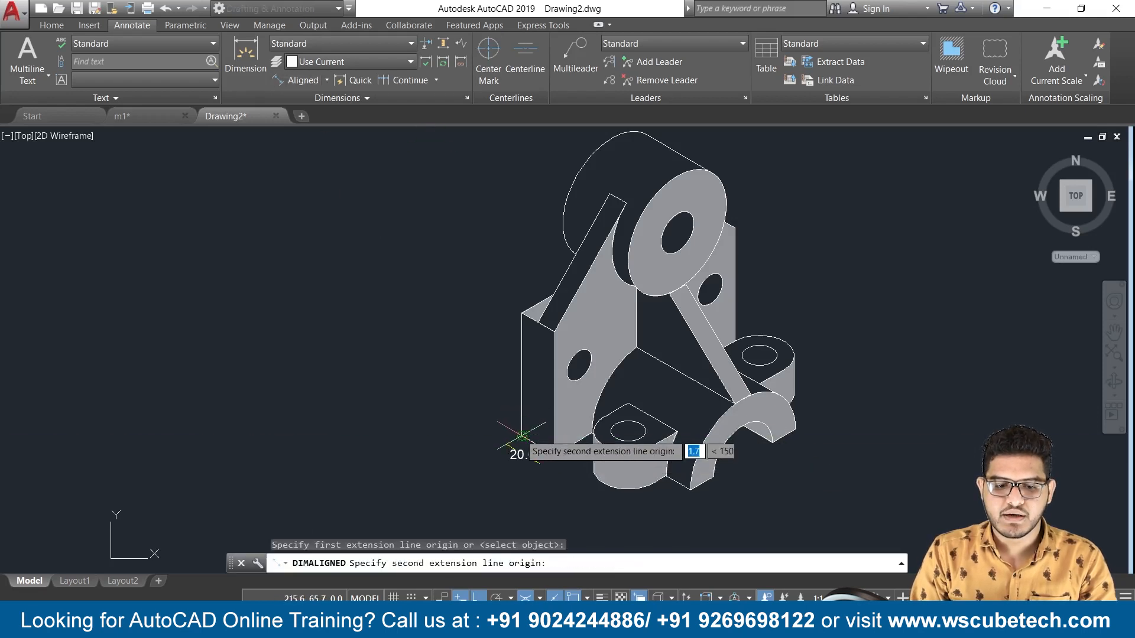
{"action": "left_click", "coordinate": [523, 313]}
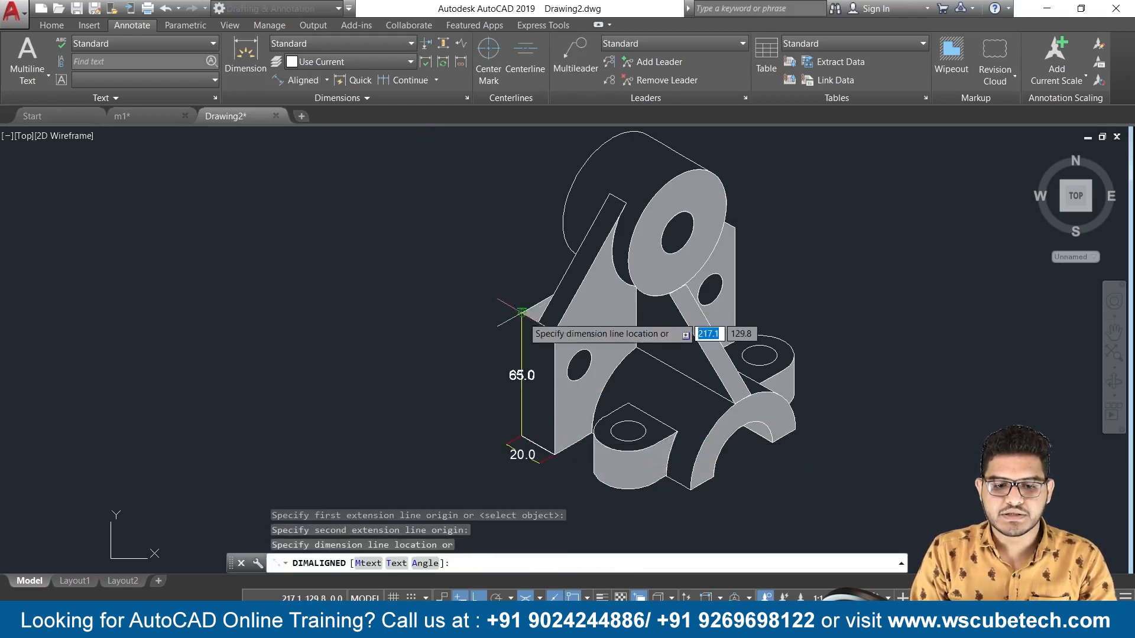
{"action": "left_click", "coordinate": [490, 309]}
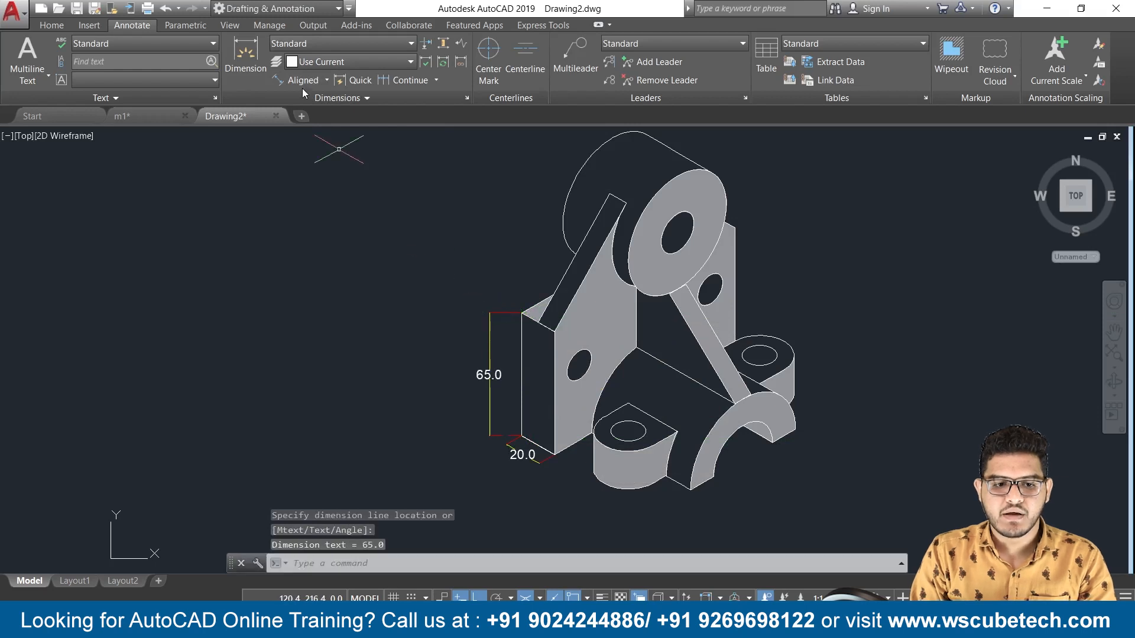